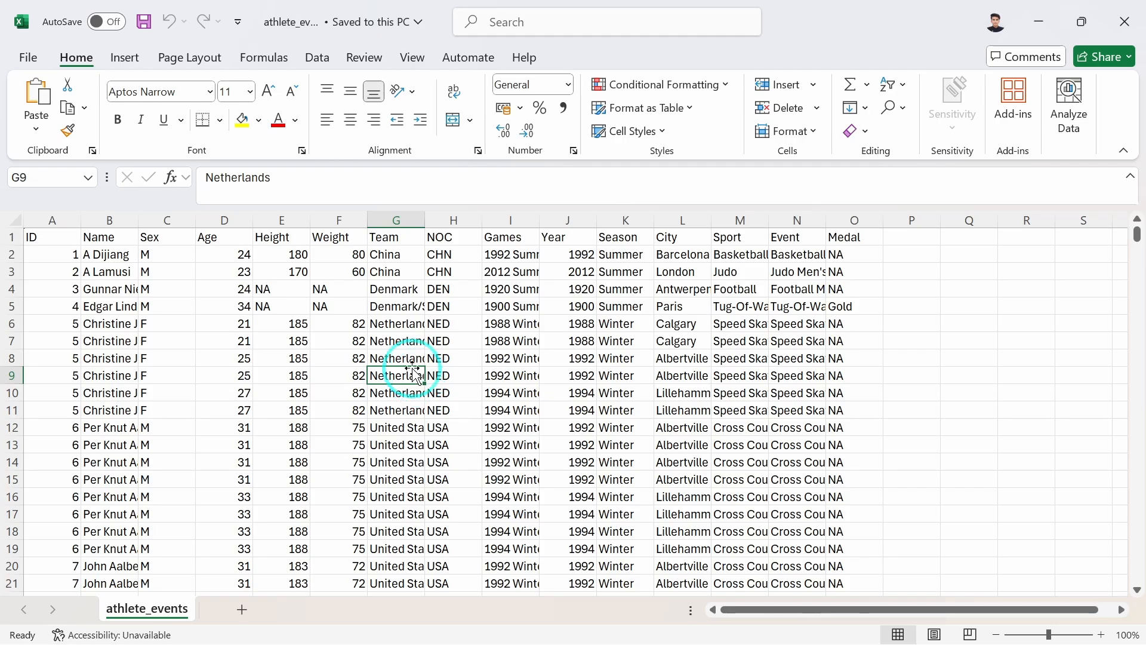
- AutoFit the width of all data columns and narrow the Name column to about the length of the visible athlete names
left_click(405, 357)
key("ctrl+a")
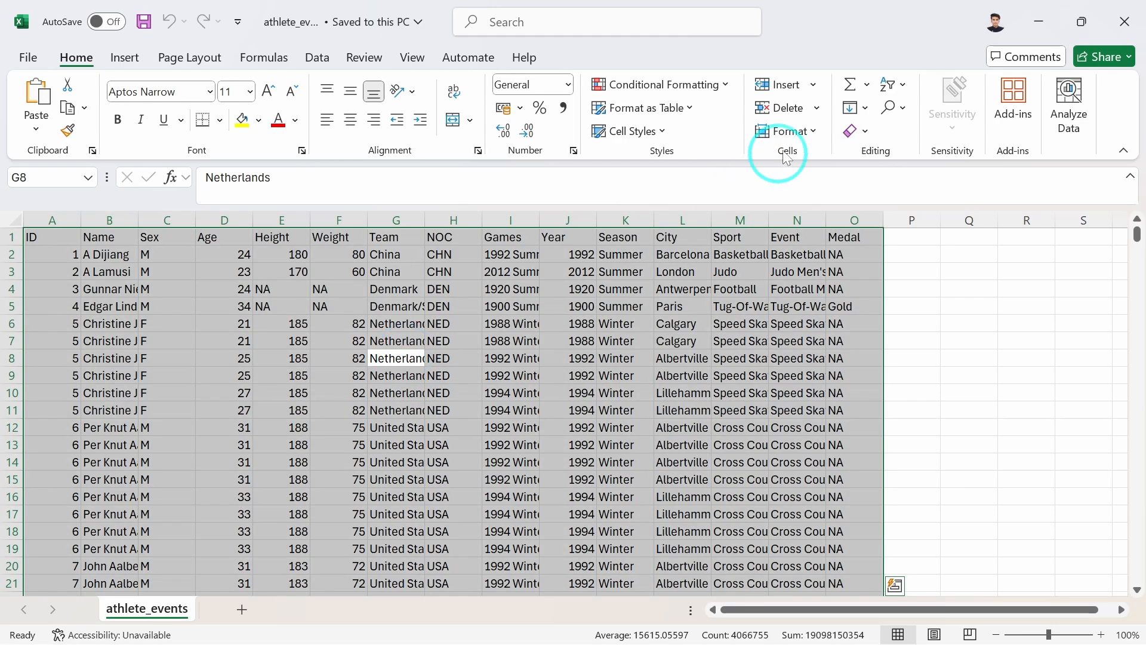
left_click(791, 132)
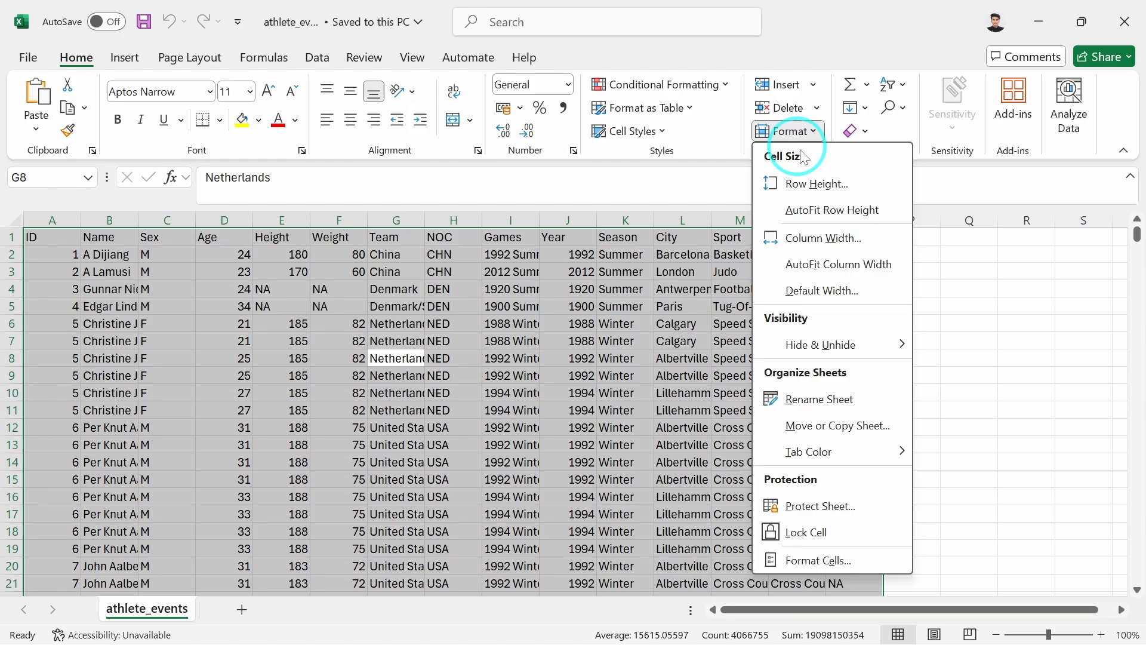
left_click(844, 262)
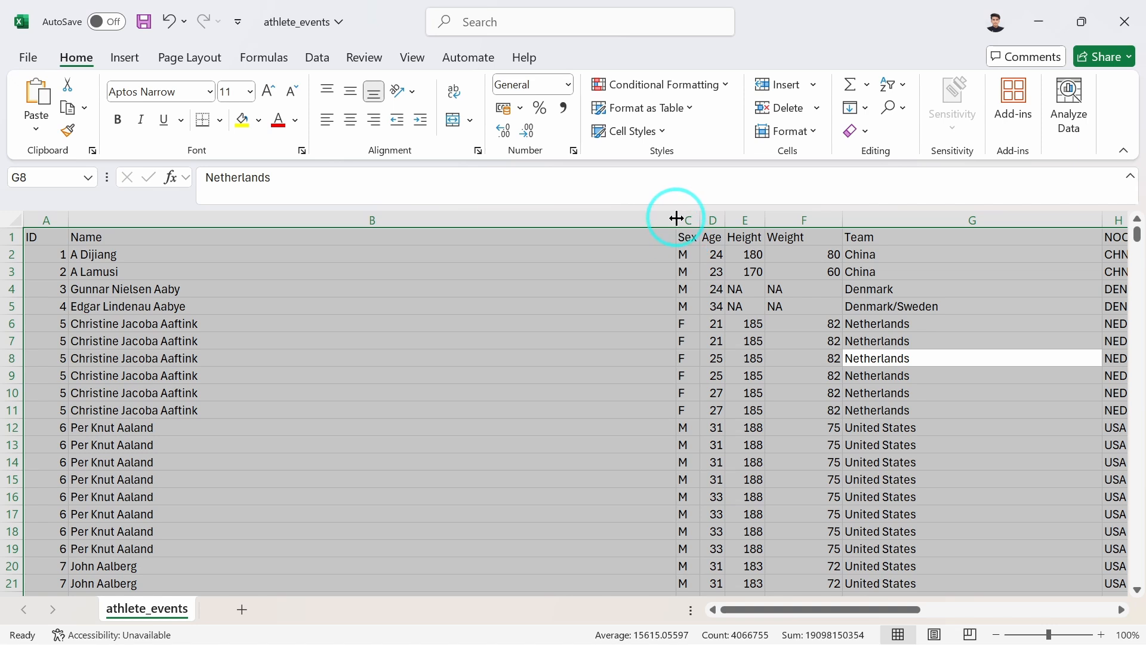
left_click_drag(673, 218, 211, 249)
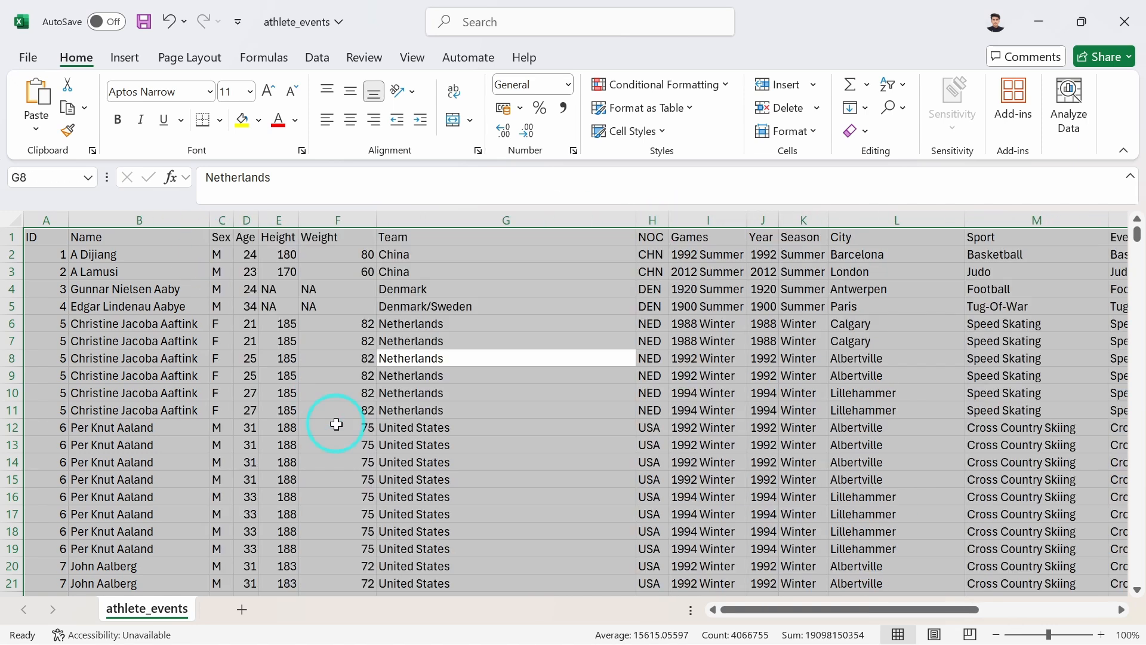
left_click(332, 424)
left_click(160, 305)
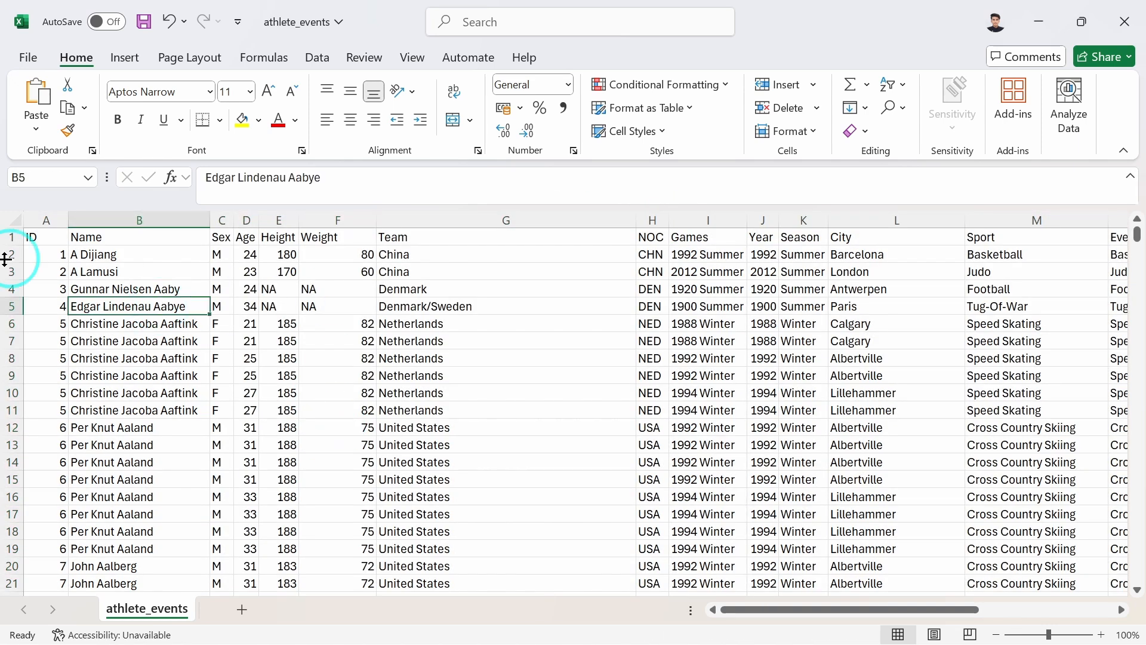
- Examine the ID and Name columns, checking how the same ID repeats across rows for one athlete
scroll(456, 276, "right", 5)
scroll(455, 277, "left", 5)
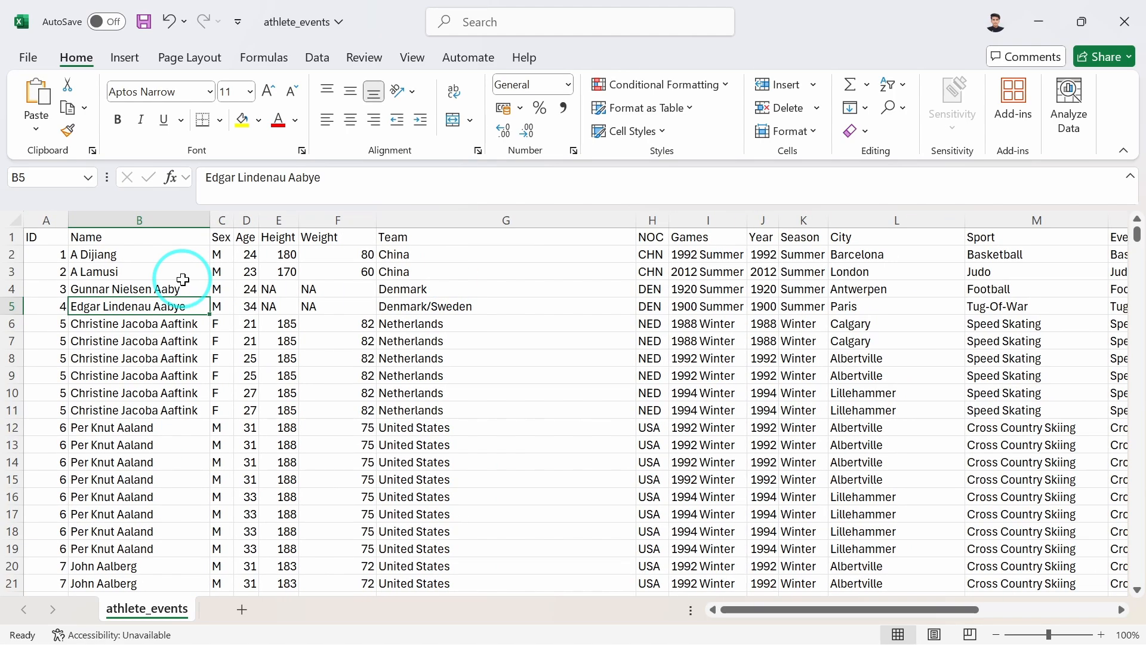
left_click(45, 237)
left_click(51, 324)
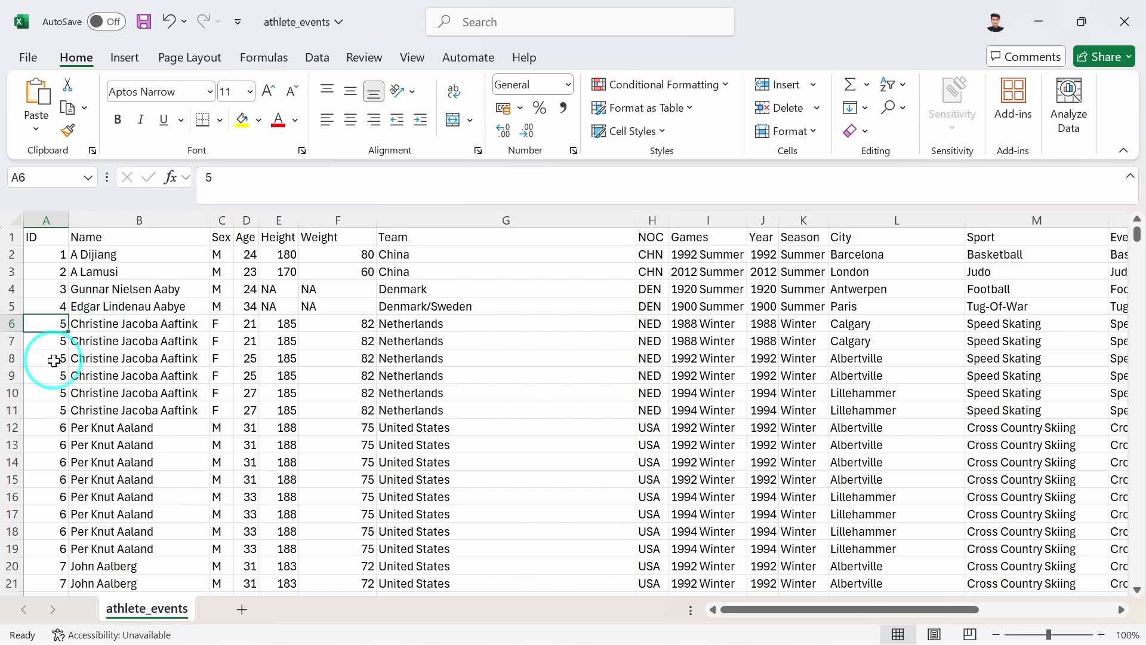
left_click(101, 325)
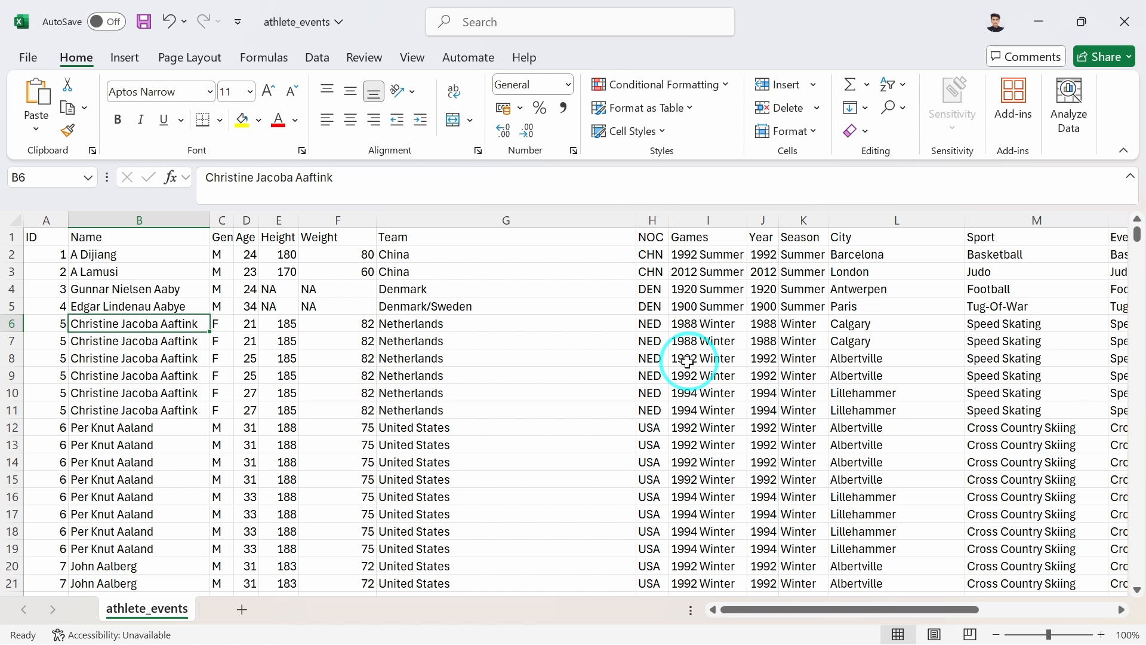
left_click(57, 306)
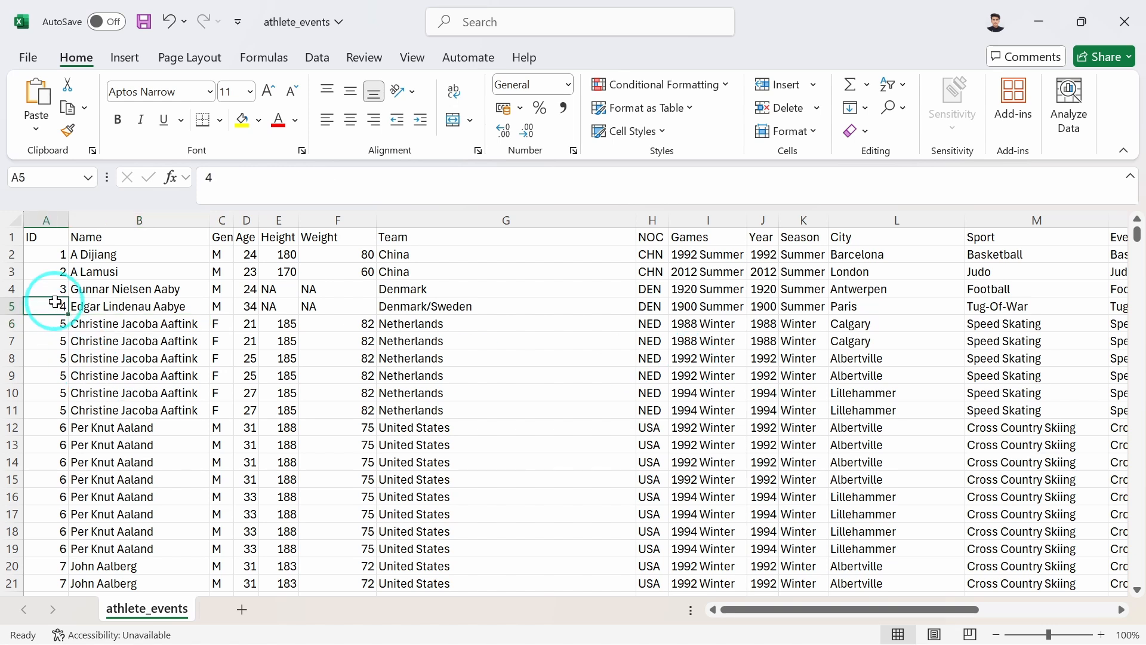
left_click(59, 370)
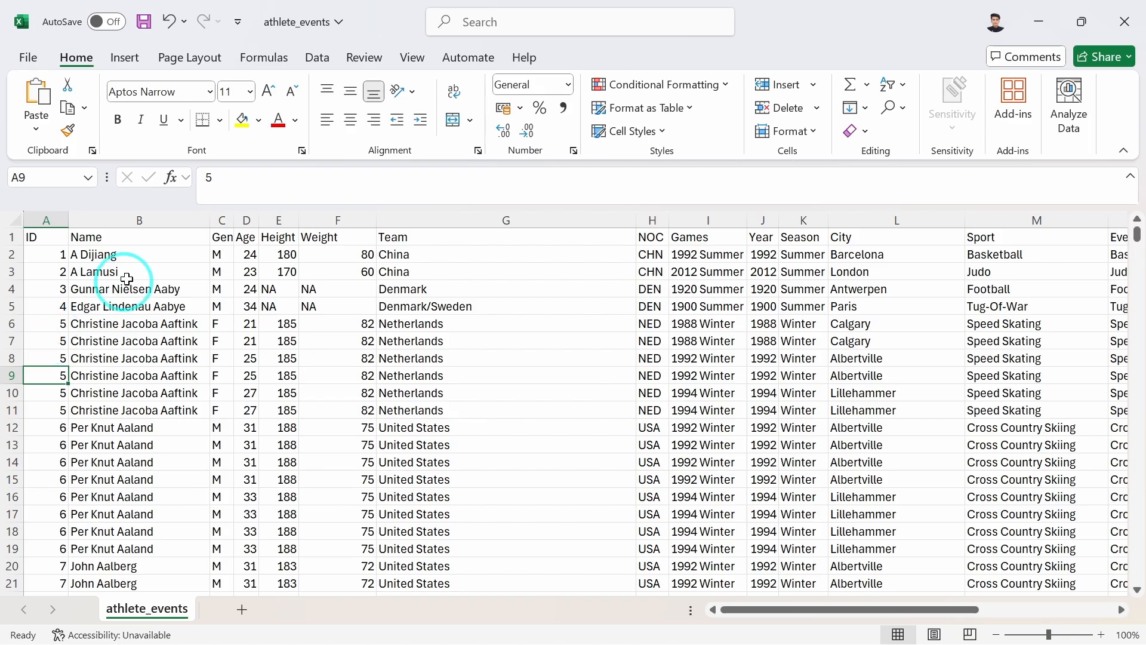
- Review the column headers in row 1 from Name through Gender, Age, Height, Weight and Team to NOC
left_click(128, 237)
scroll(131, 332, "right", 2)
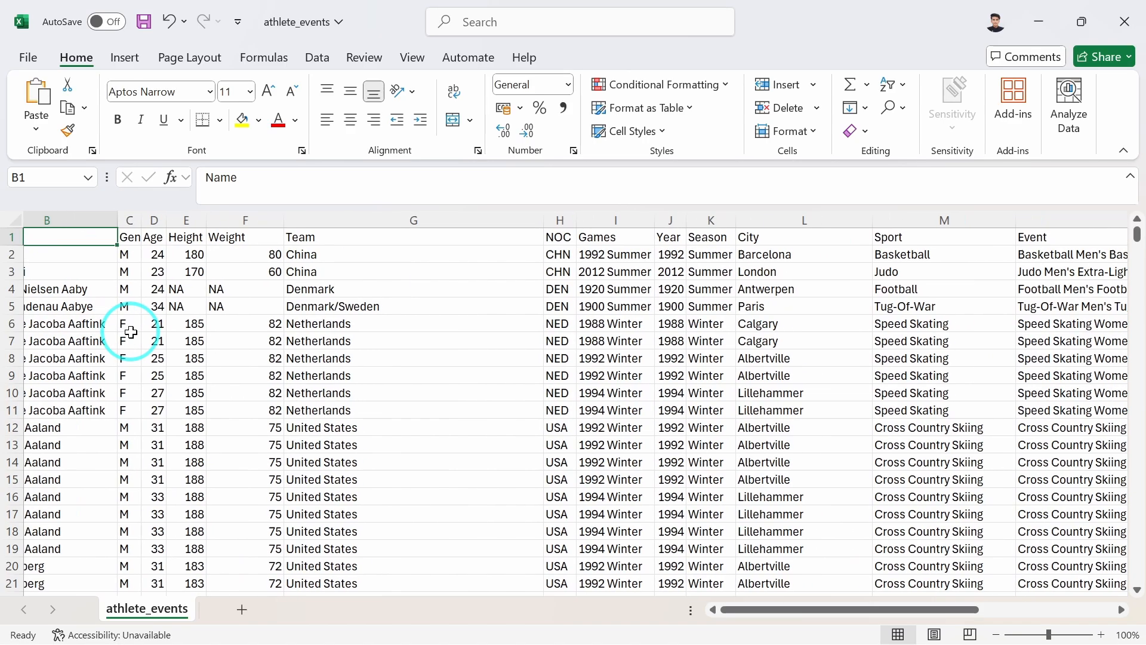
left_click(129, 237)
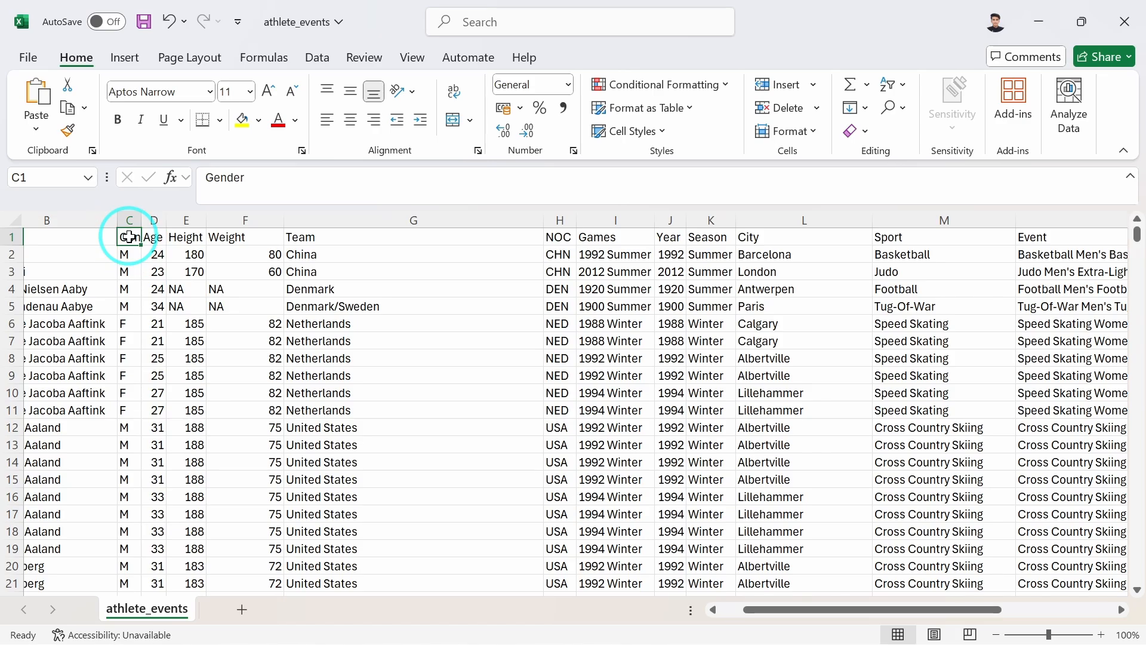
left_click(153, 237)
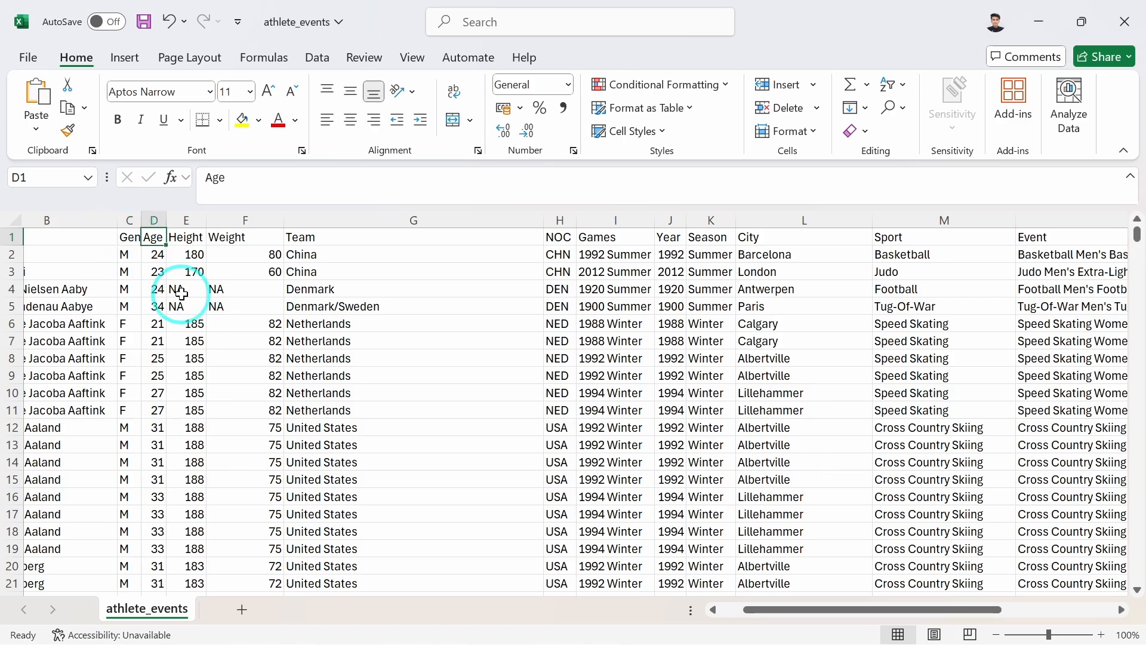
left_click(189, 237)
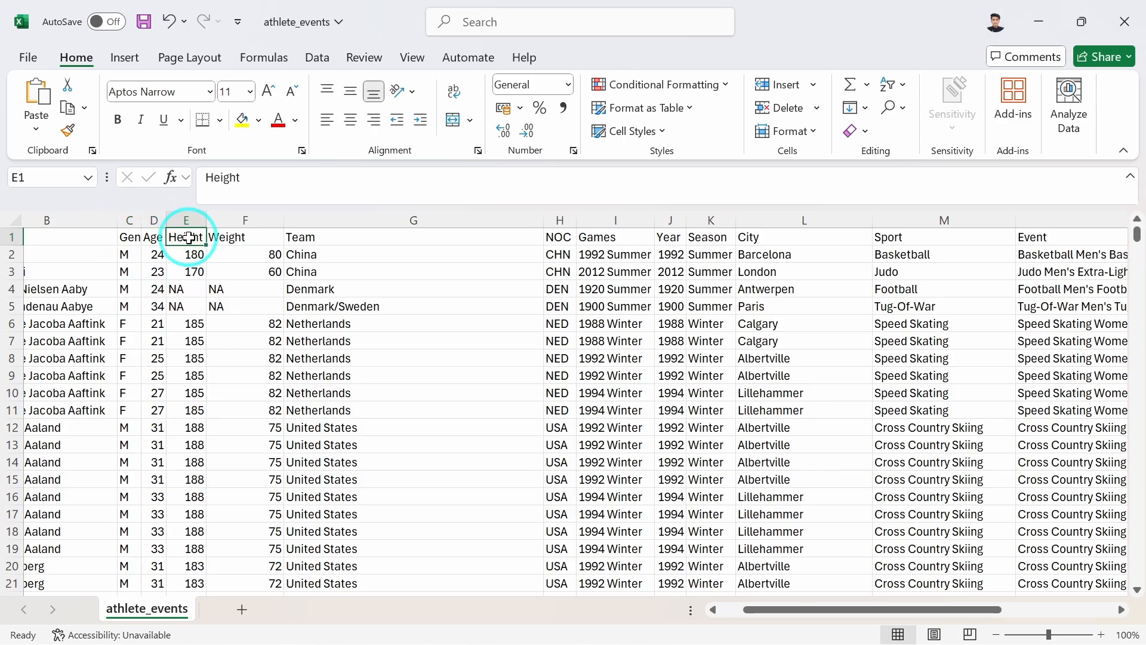
key("Right")
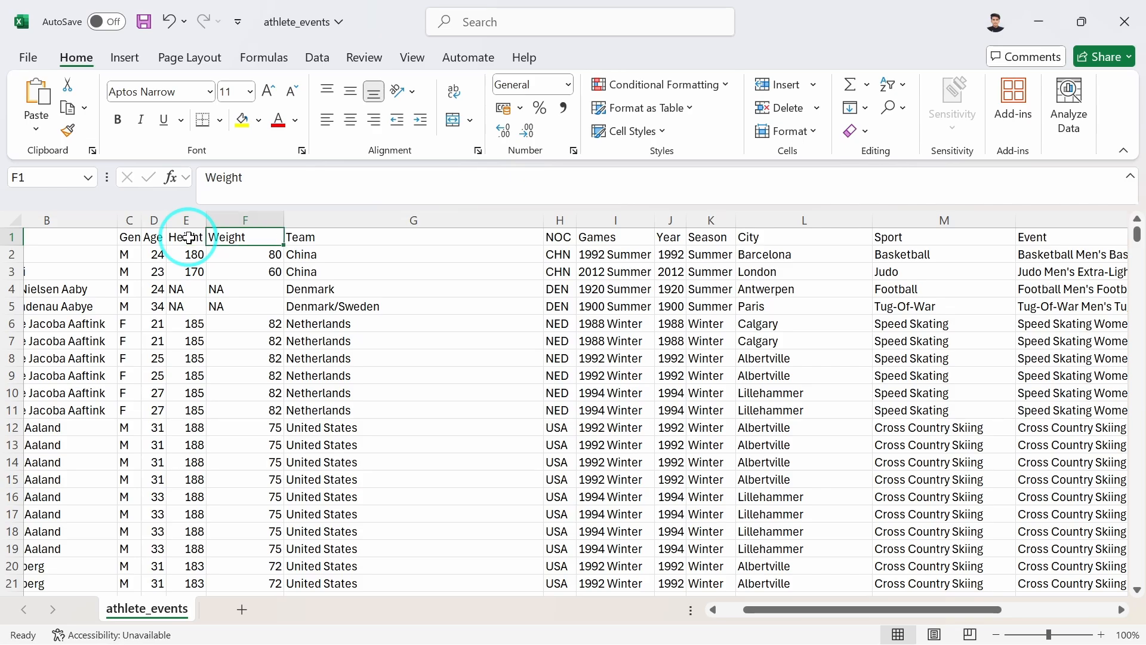
key("Right")
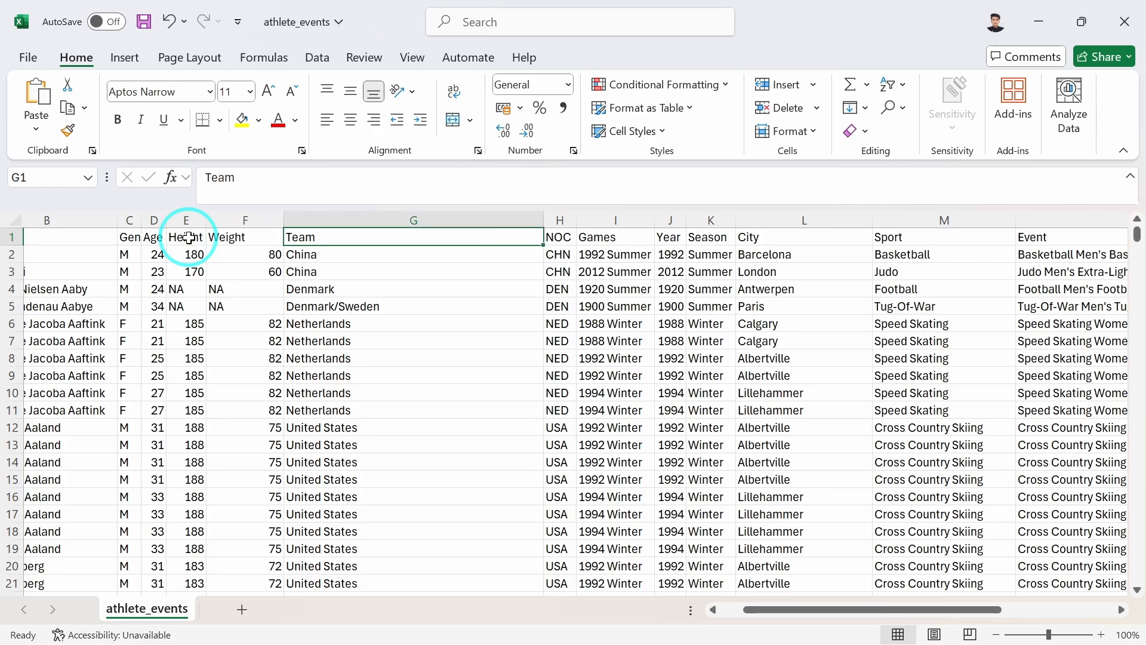
key("Right")
scroll(468, 262, "right", 5)
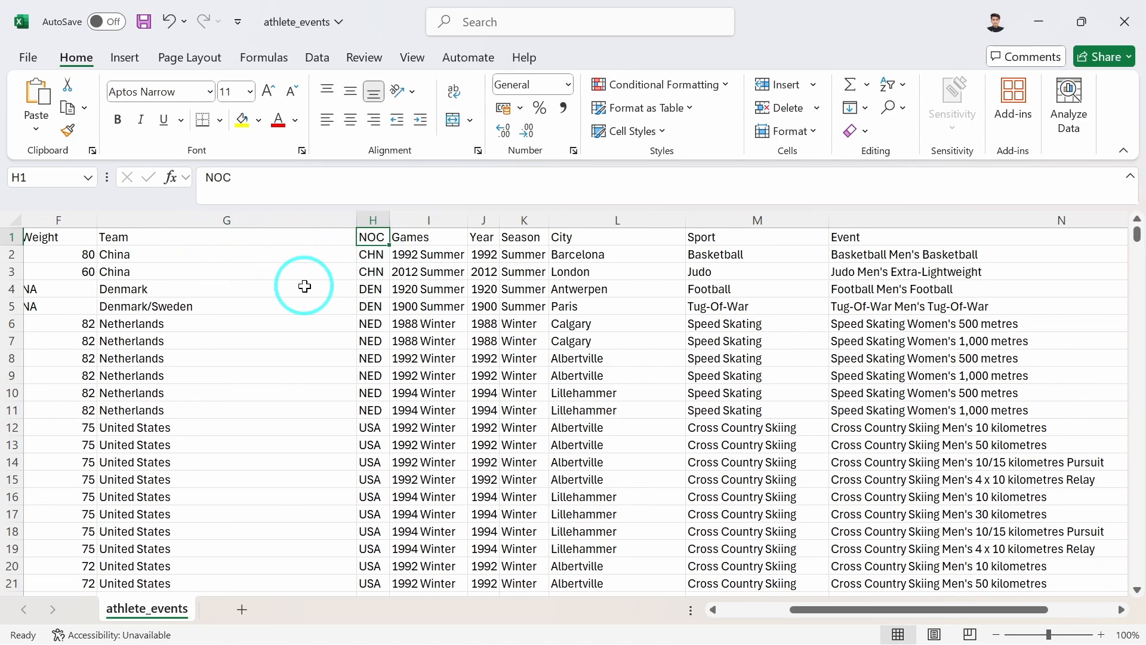
scroll(305, 285, "down", 4)
scroll(304, 285, "down", 20)
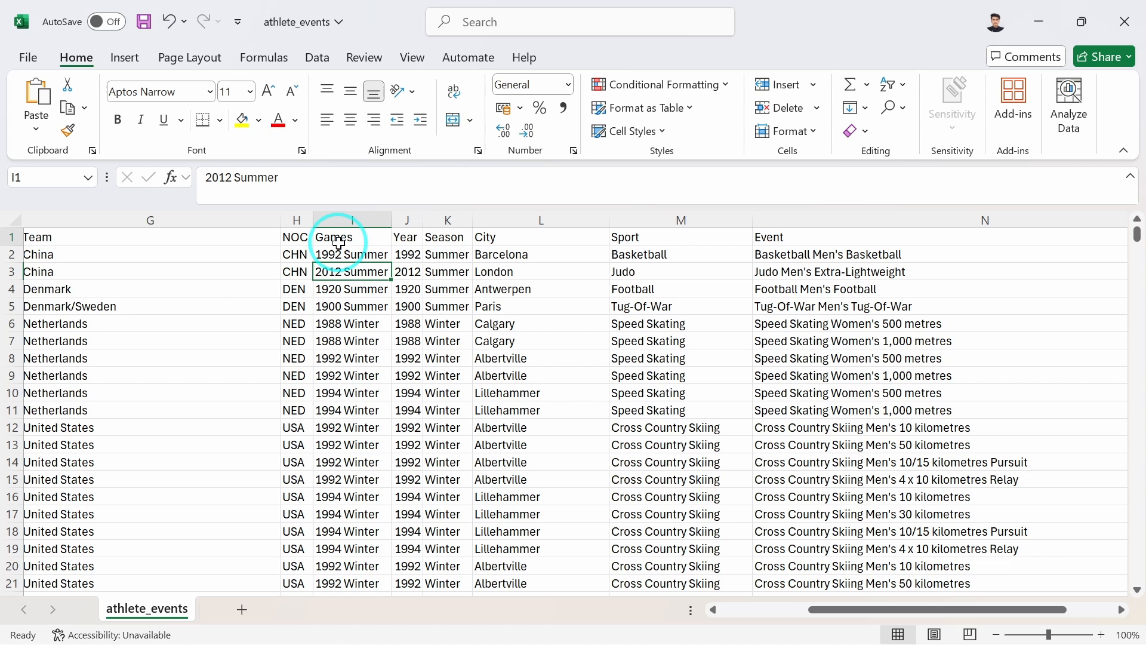
- Review the remaining headers in row 1 from Games through Year, Season, City, Sport and Event to Medal
left_click(334, 237)
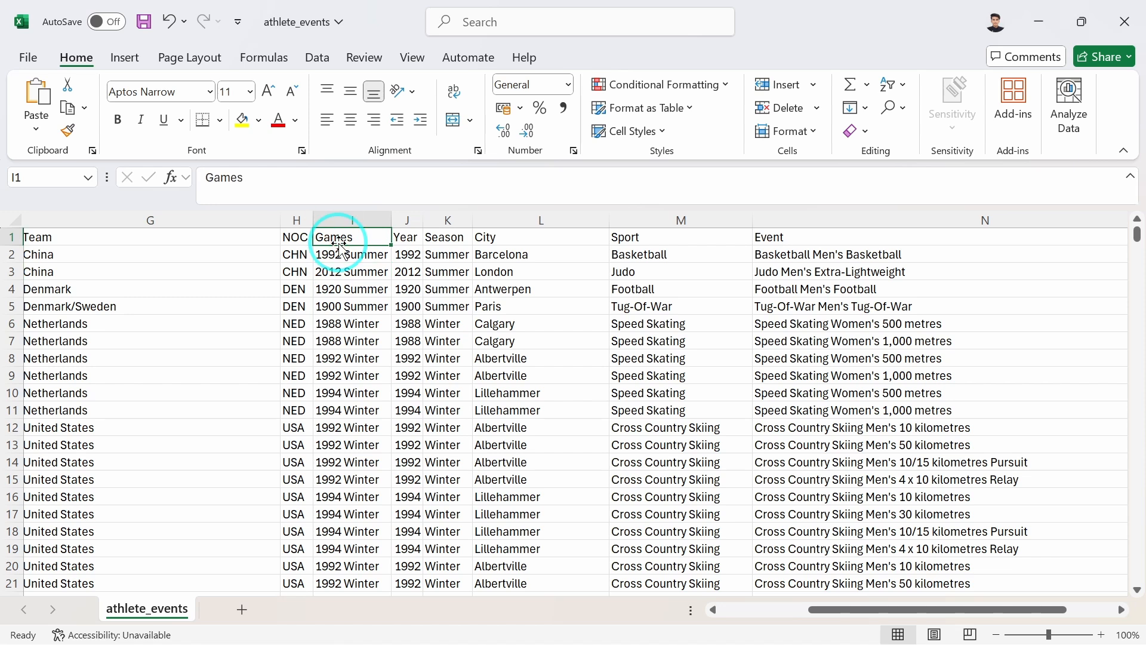
scroll(352, 249, "right", 3)
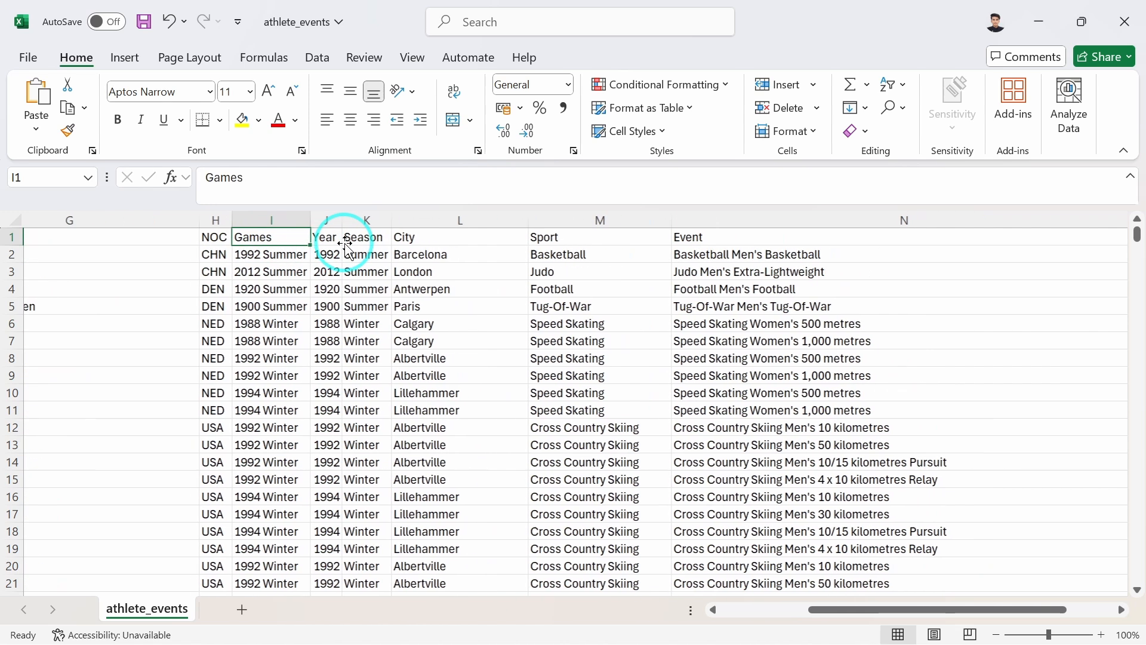
left_click(311, 237)
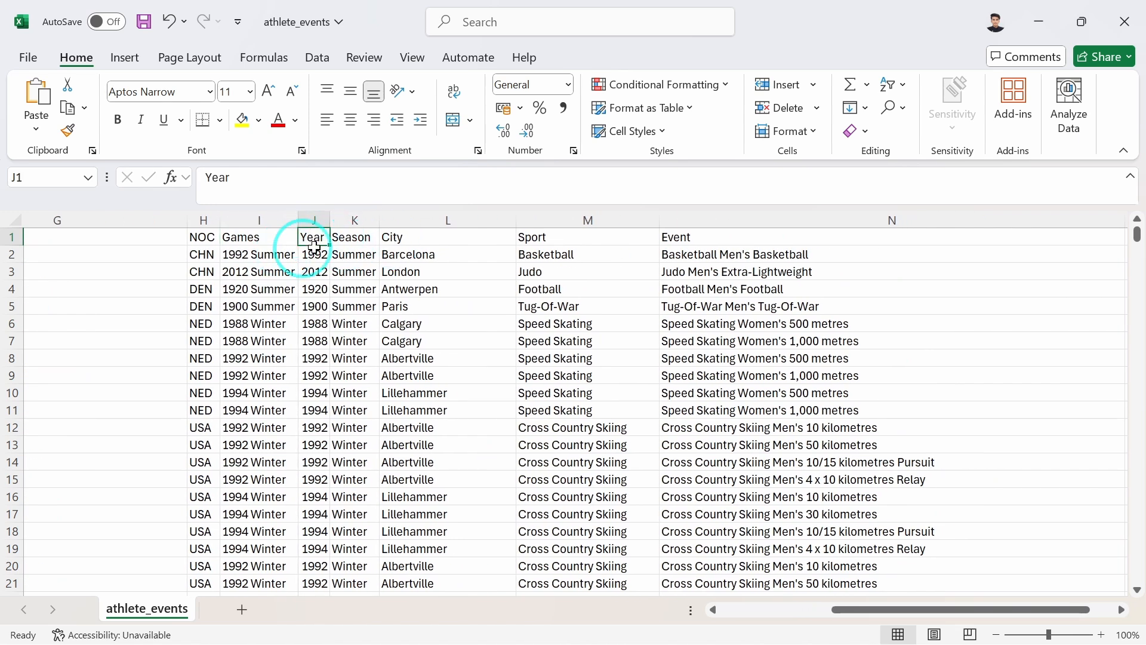
left_click(354, 238)
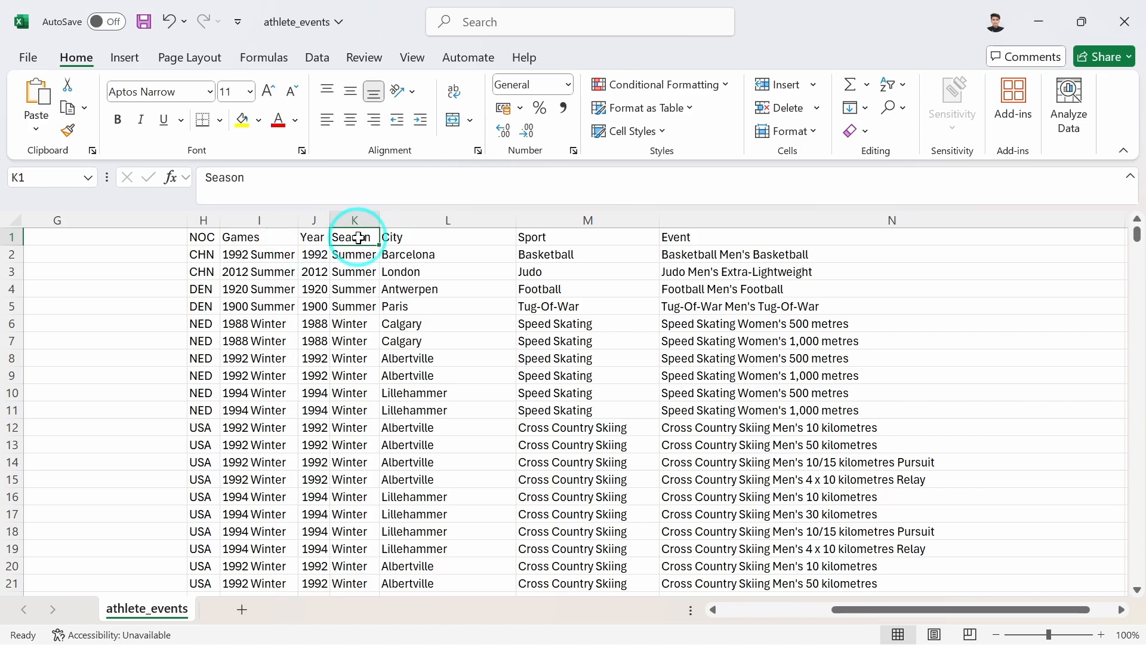
left_click(412, 247)
left_click(421, 239)
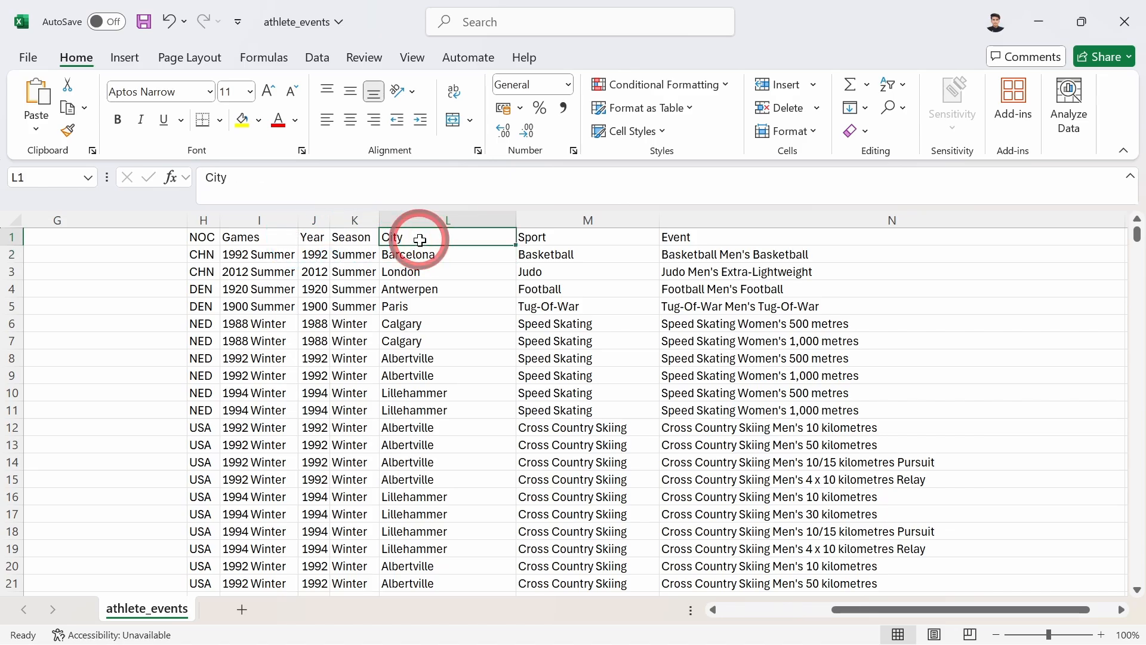
scroll(420, 238, "right", 3)
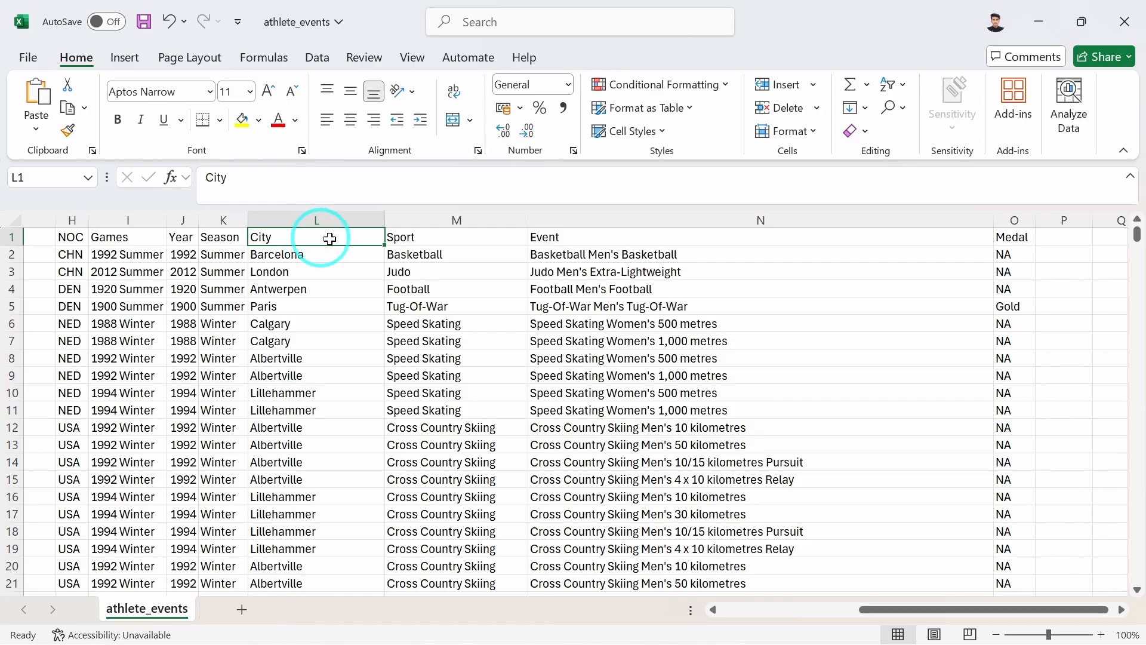
left_click(419, 239)
scroll(422, 240, "right", 2)
scroll(422, 241, "right", 1)
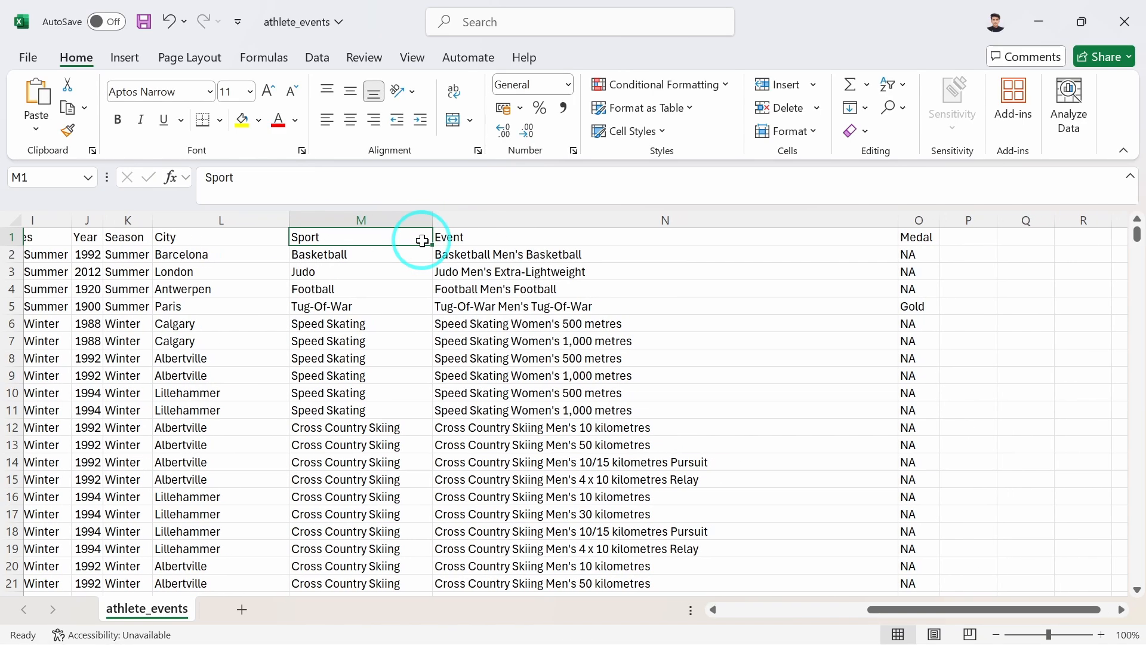
scroll(375, 367, "right", 3)
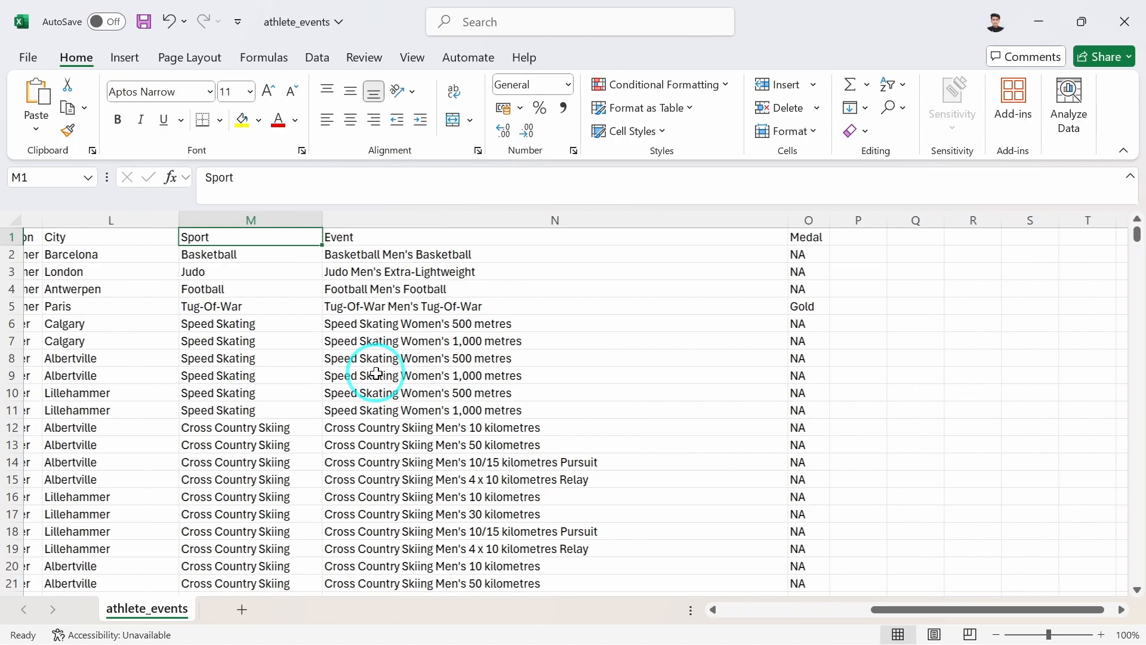
left_click(411, 234)
scroll(411, 234, "right", 2)
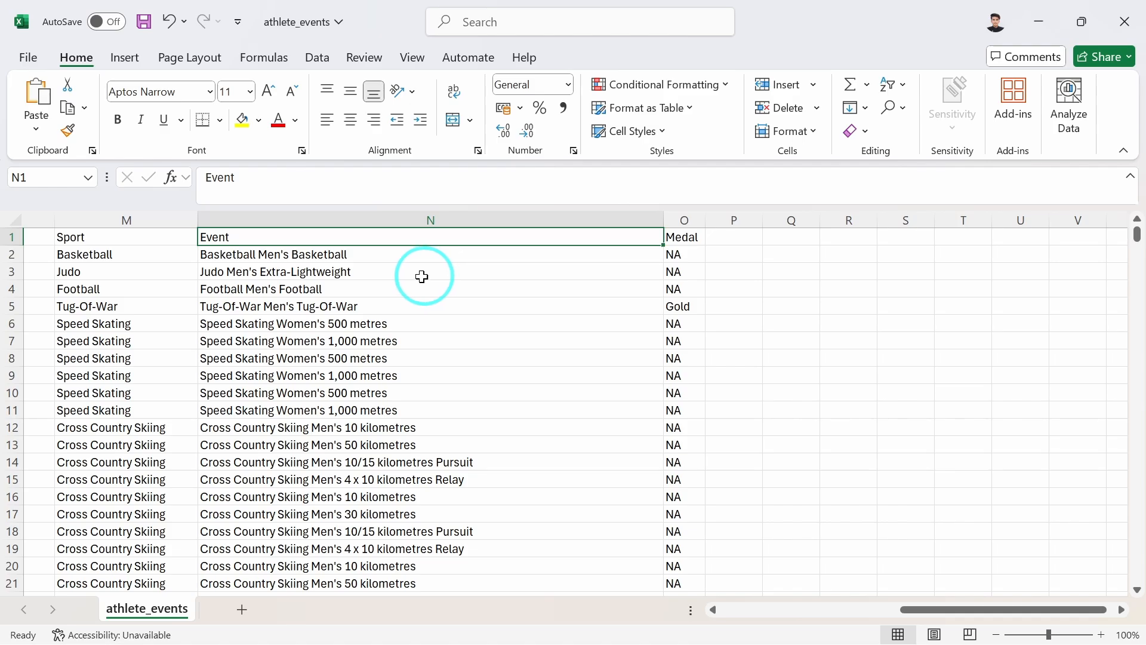
scroll(408, 276, "right", 2)
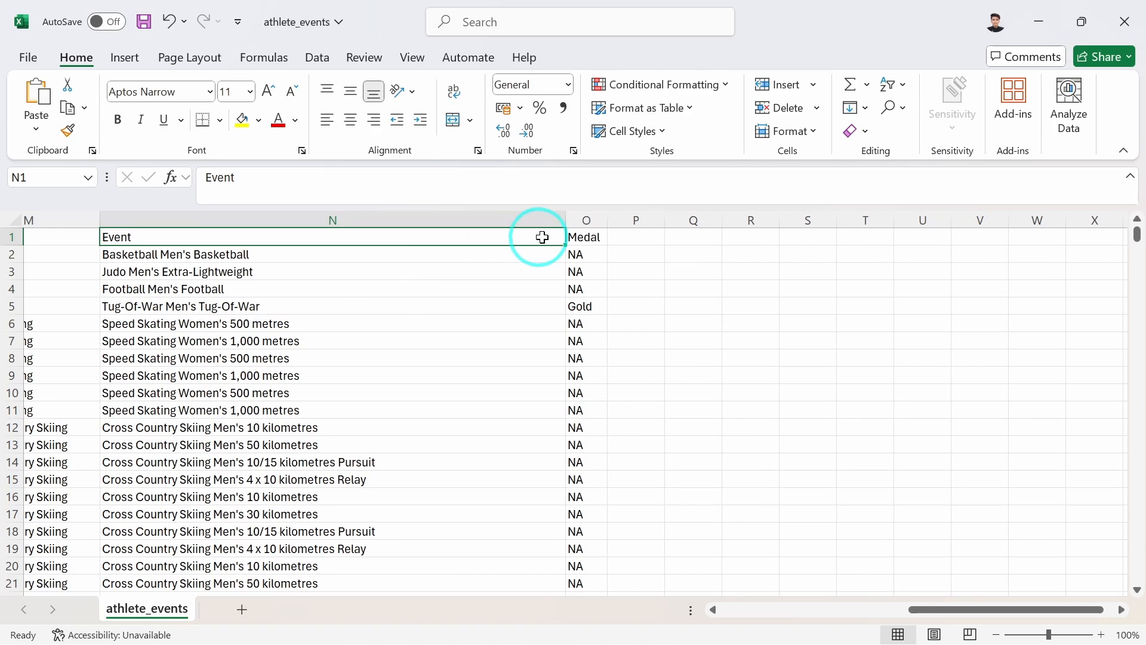
left_click(584, 236)
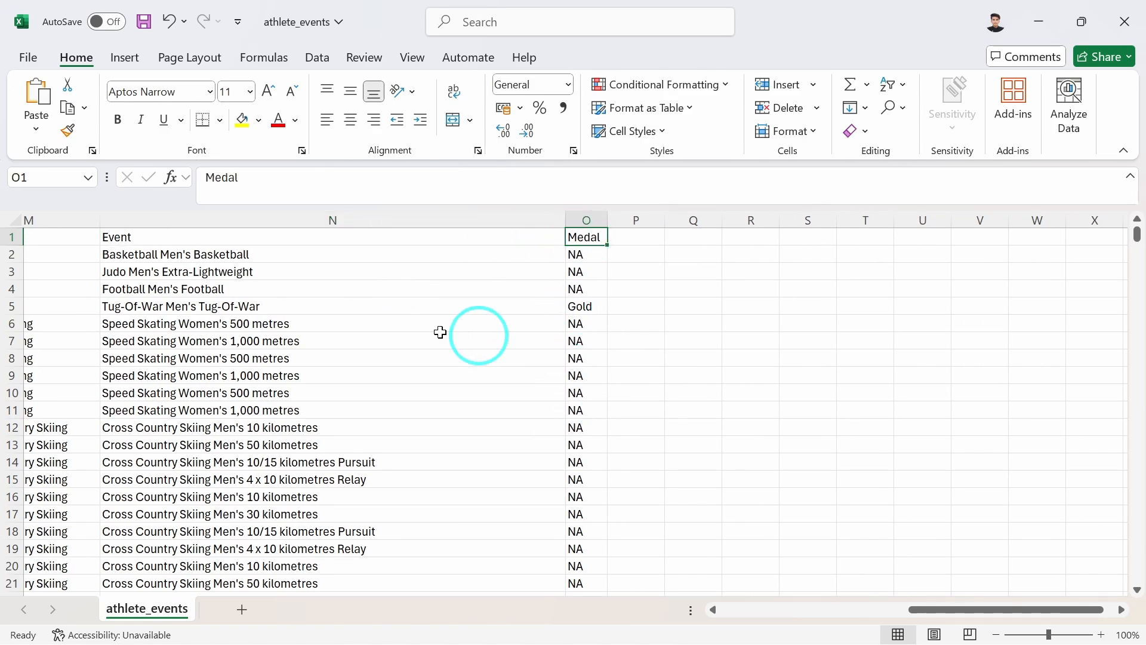
- Add filters to the whole header row of the athlete_events sheet
scroll(440, 293, "left", 10)
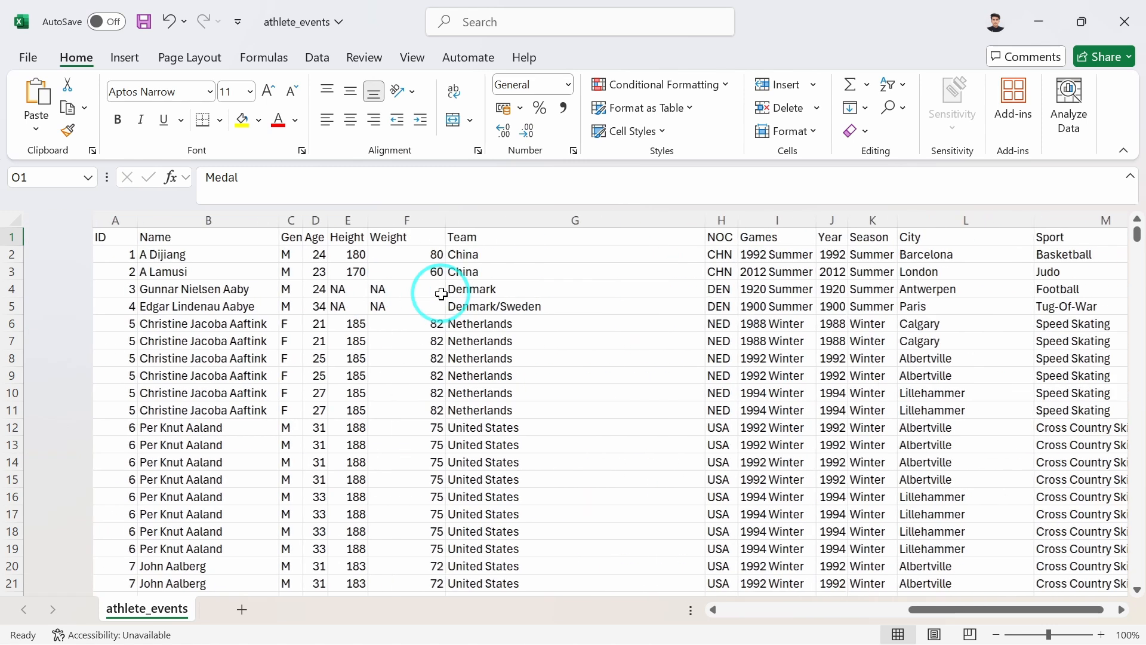
left_click(18, 239)
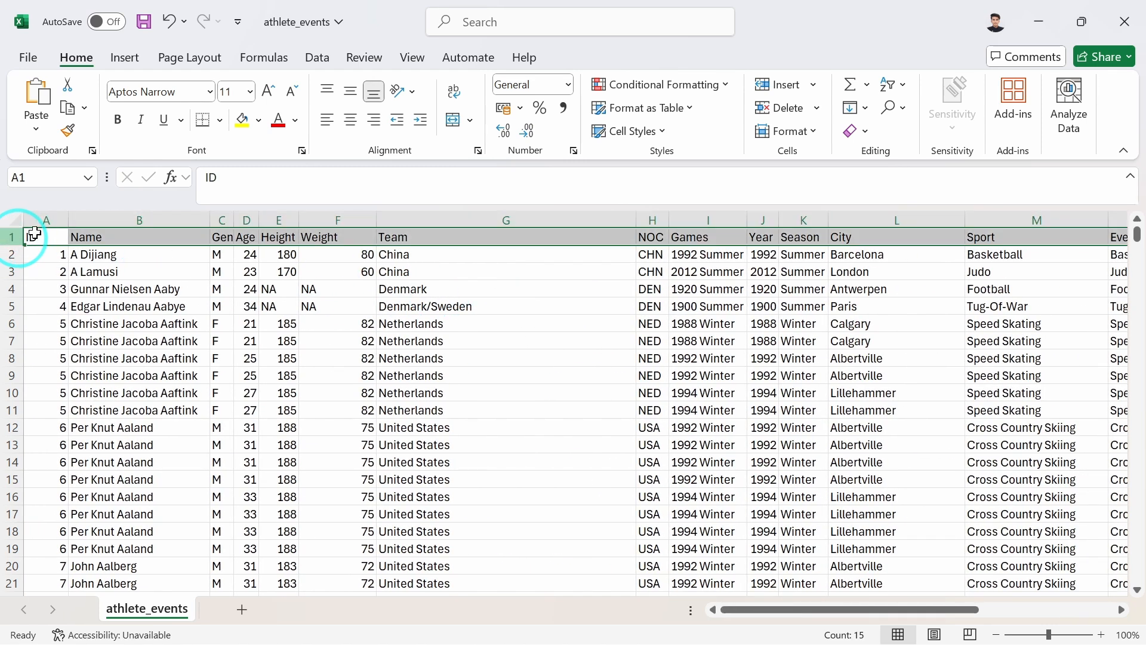
left_click(317, 57)
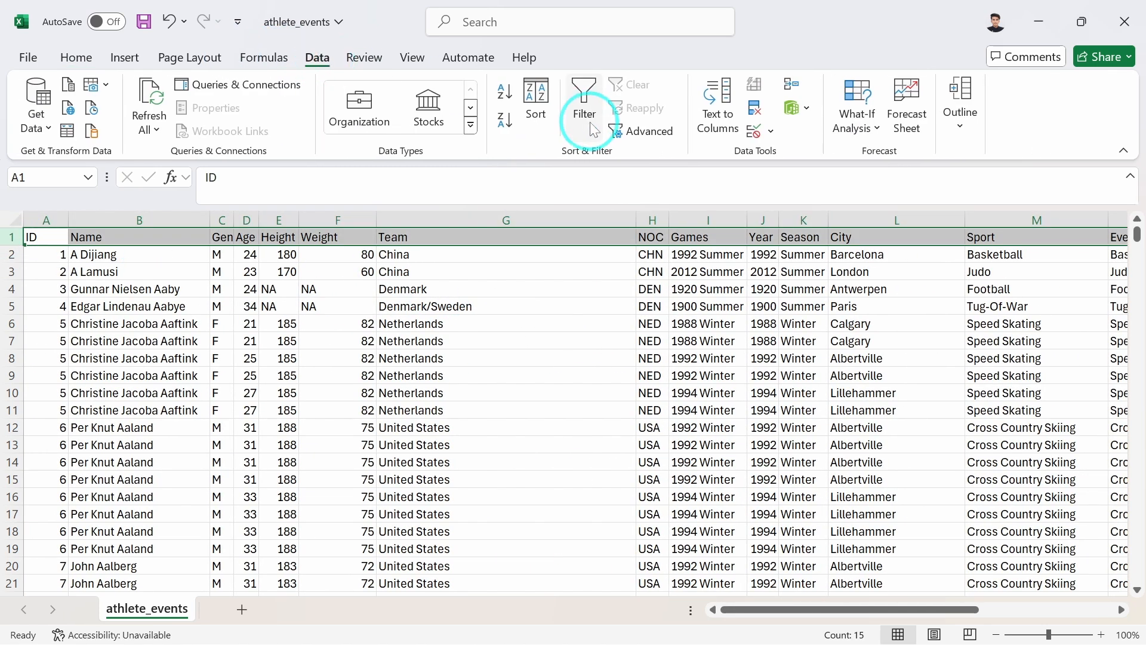
left_click(588, 119)
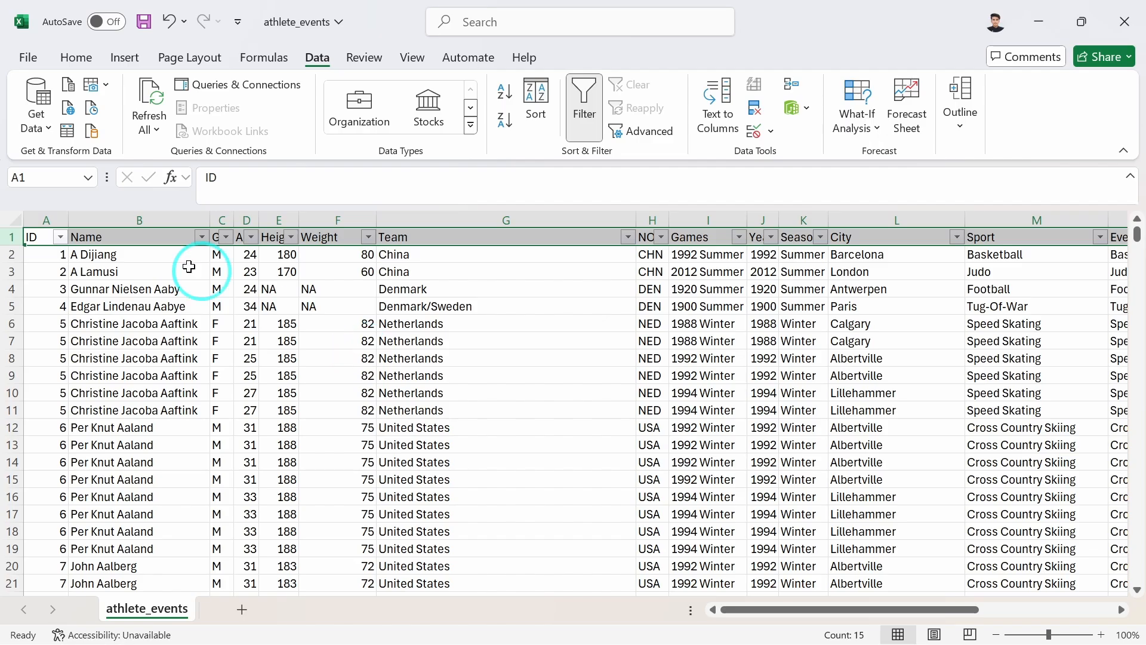
- Inspect the distinct values in the ID column's filter list through to the end, leaving the filter unapplied
left_click(60, 238)
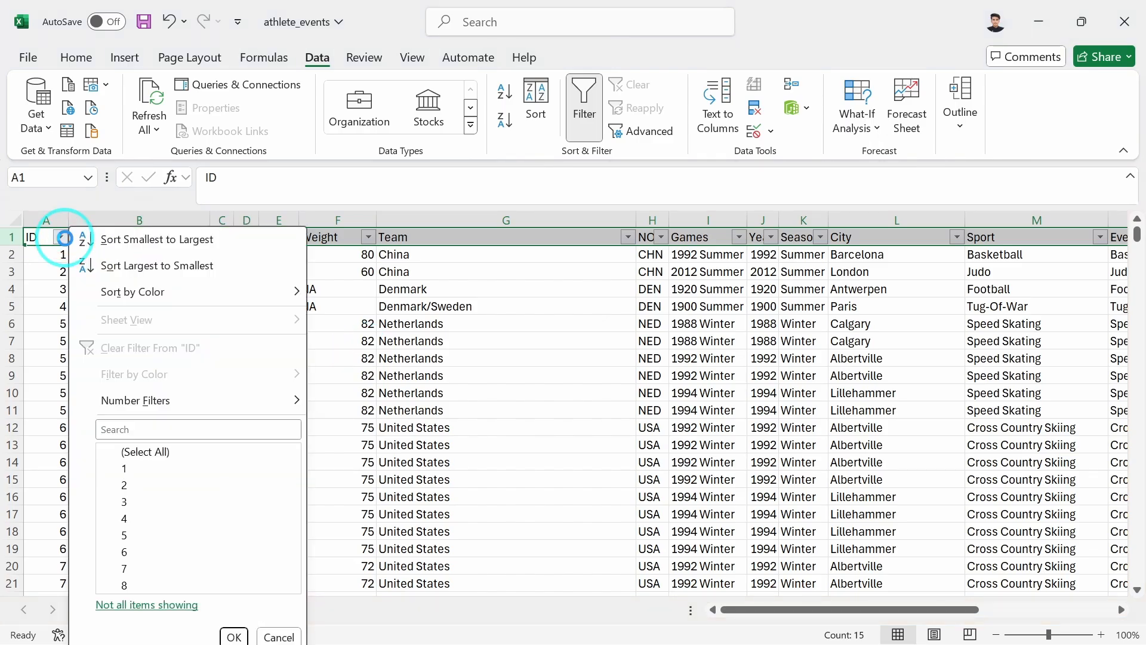
scroll(195, 561, "down", 20)
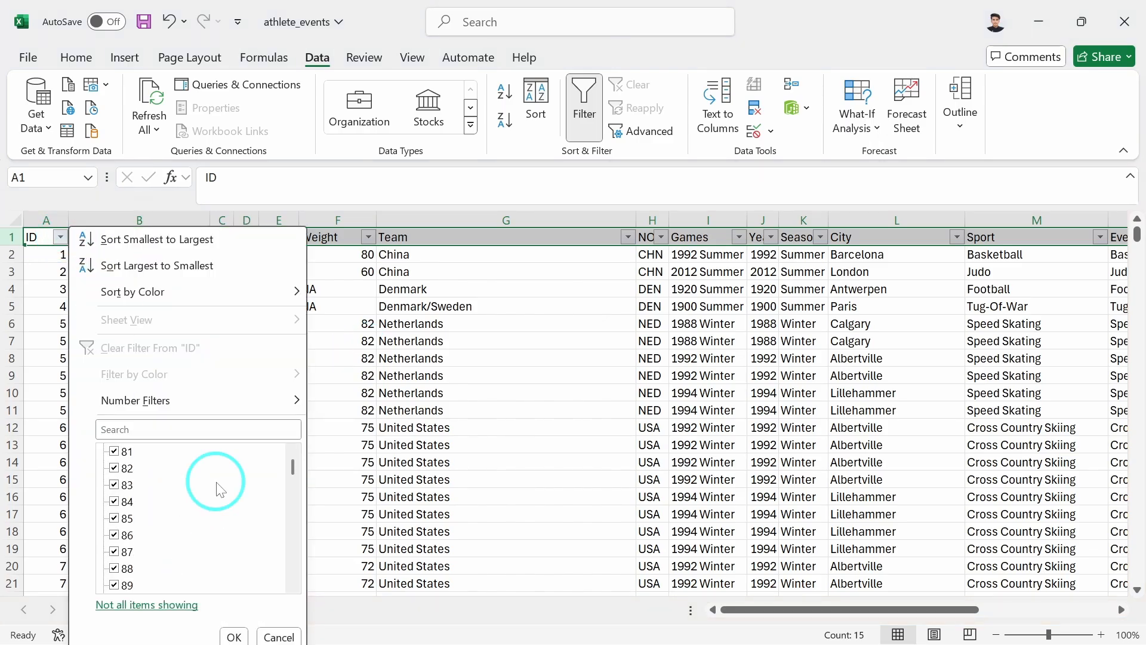
scroll(227, 480, "down", 15)
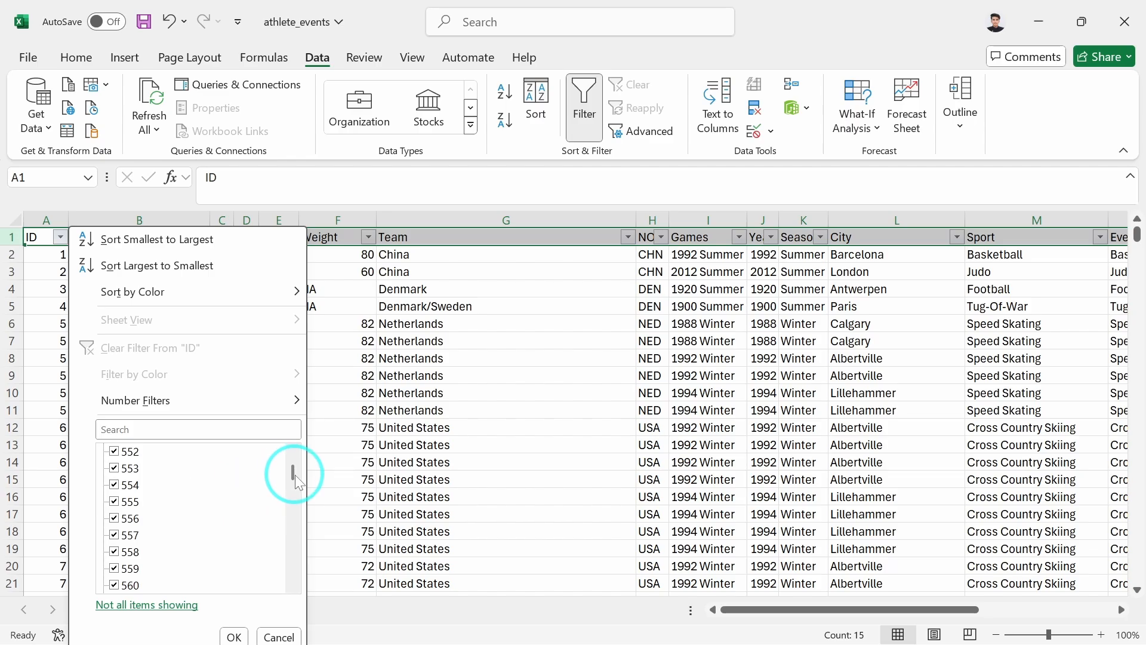
left_click_drag(291, 475, 293, 561)
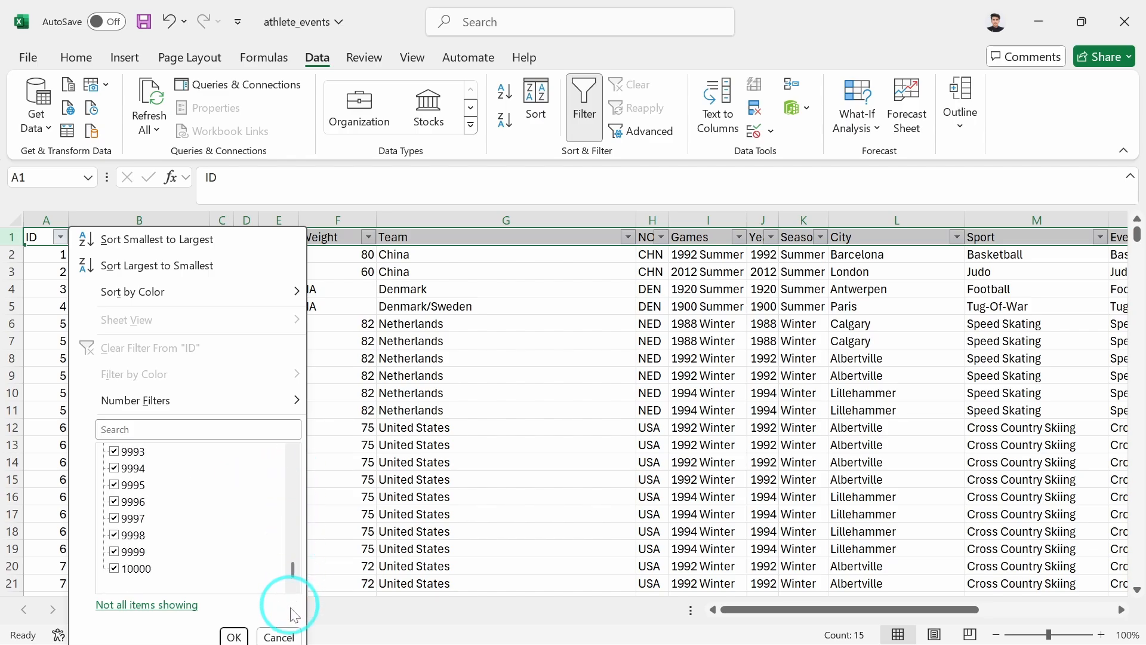
left_click(275, 635)
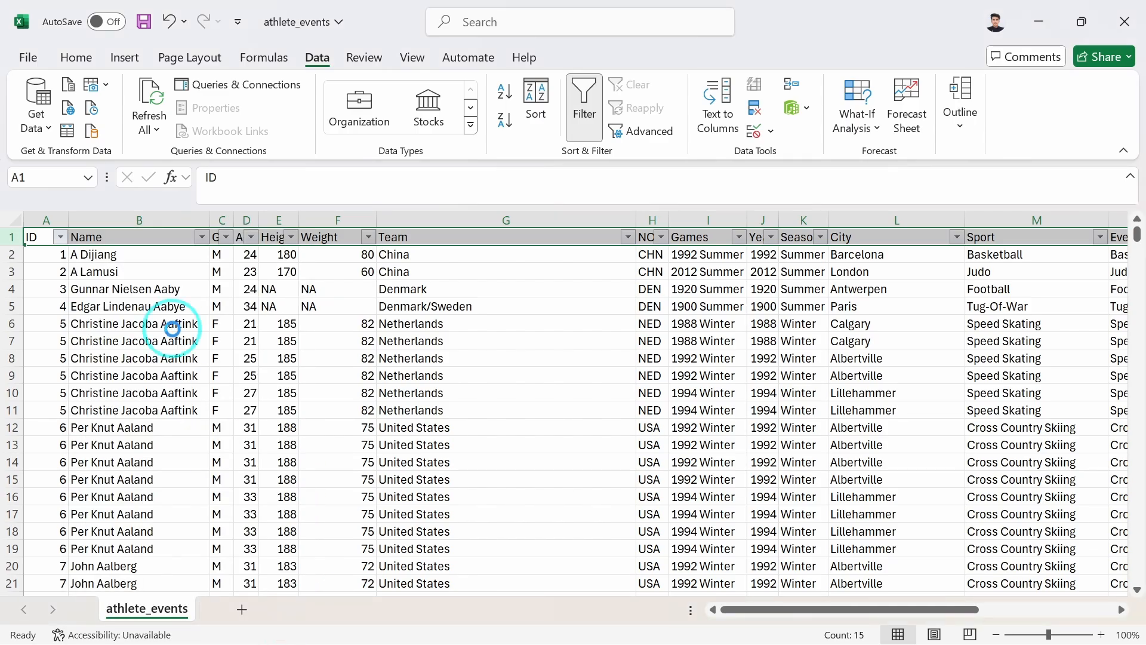
- Inspect the distinct athlete names in the Name column's filter list down to its last entries, without filtering
left_click(202, 237)
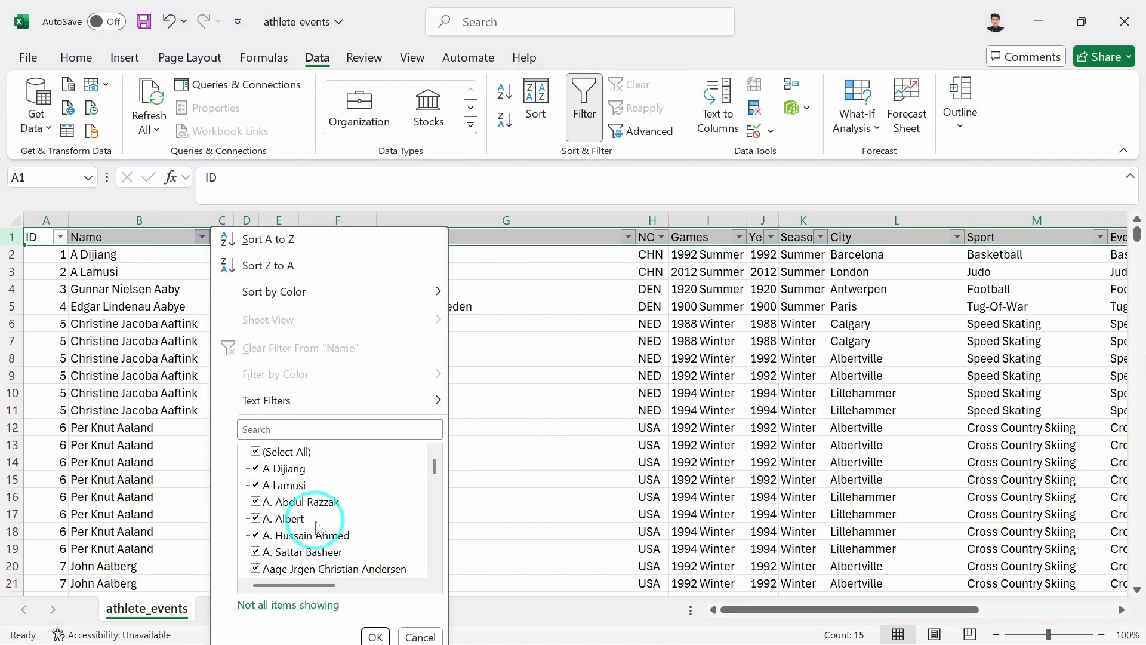
scroll(317, 526, "down", 5)
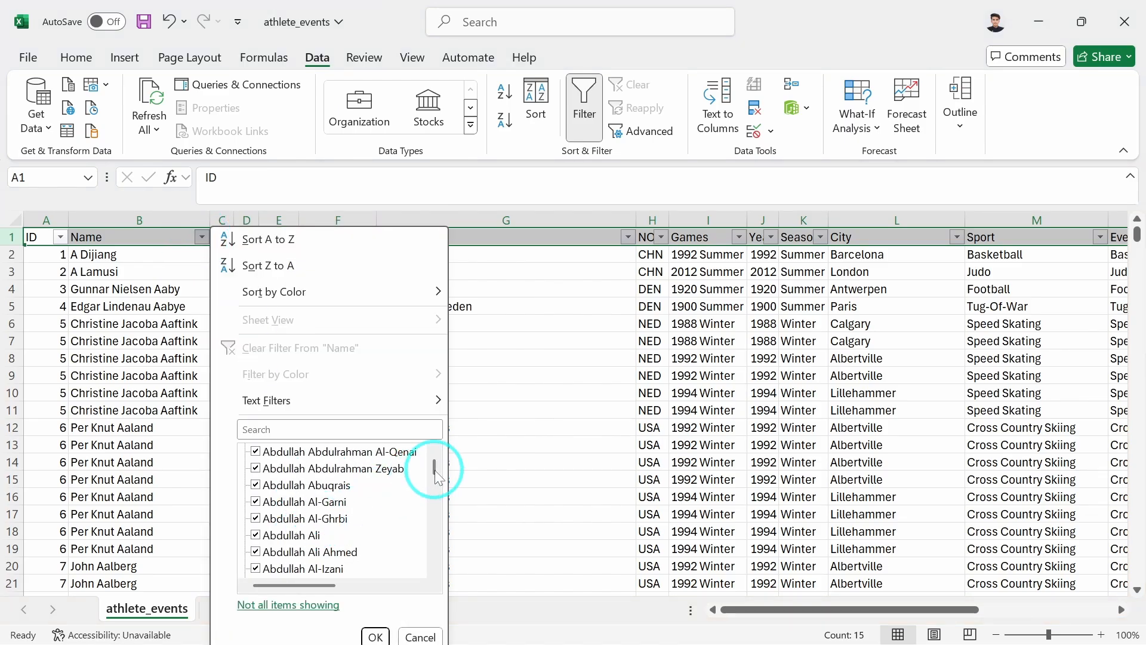
left_click_drag(435, 467, 439, 600)
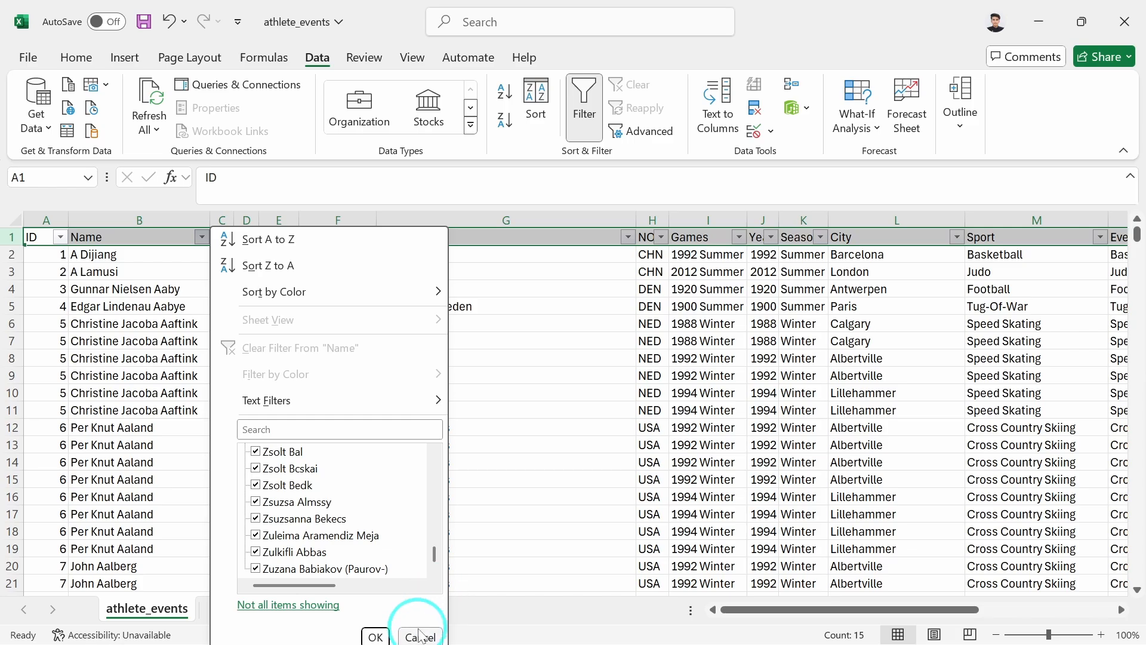
left_click(420, 635)
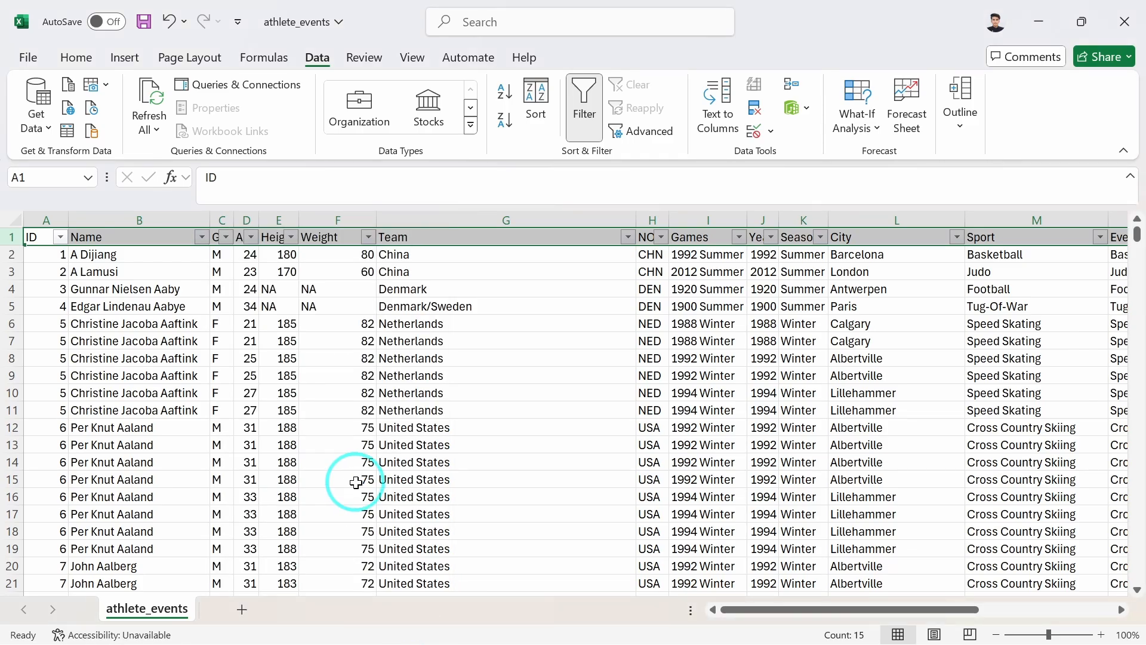
- Check the filter values of the Gender column and the full range of the Age column, applying no filter
left_click(227, 237)
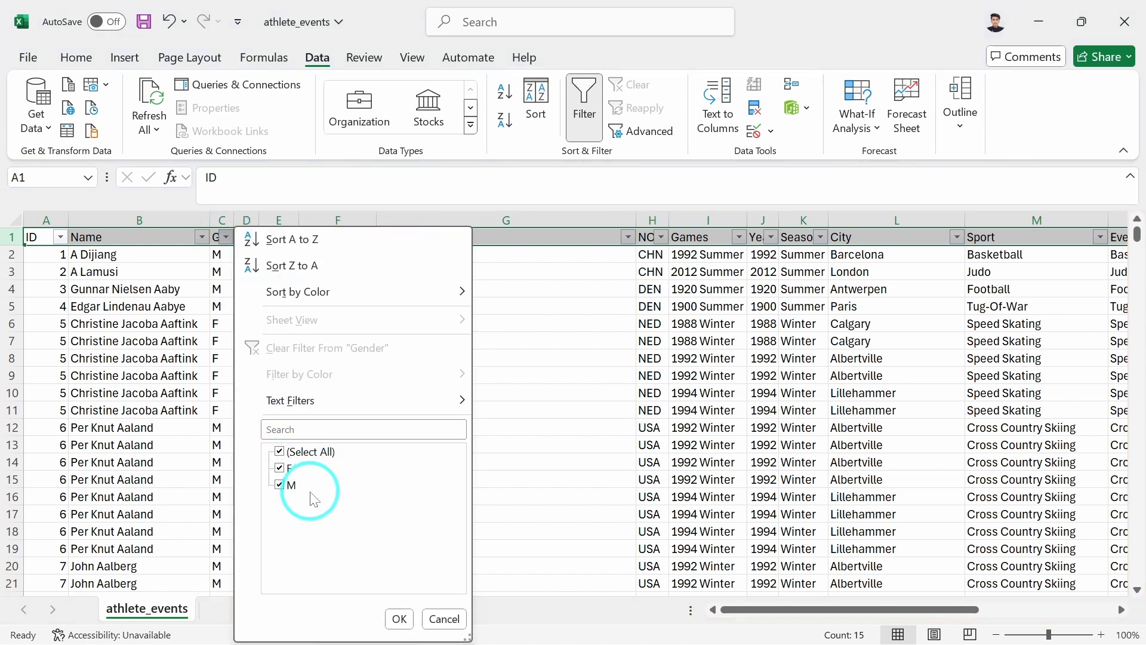
left_click(444, 619)
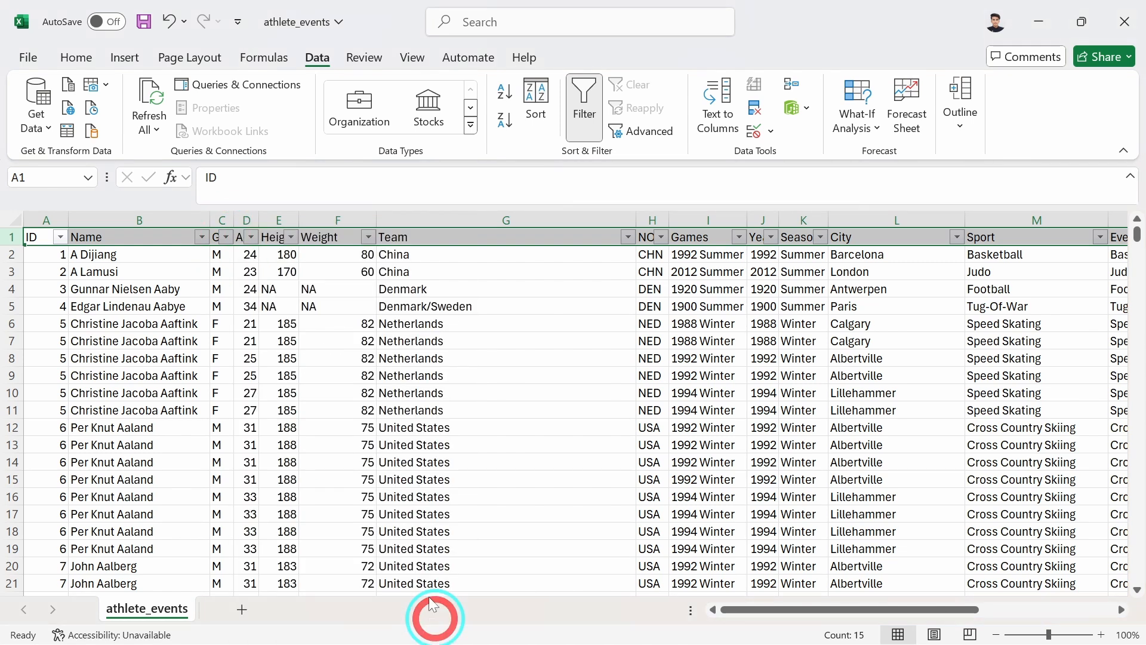
left_click(250, 237)
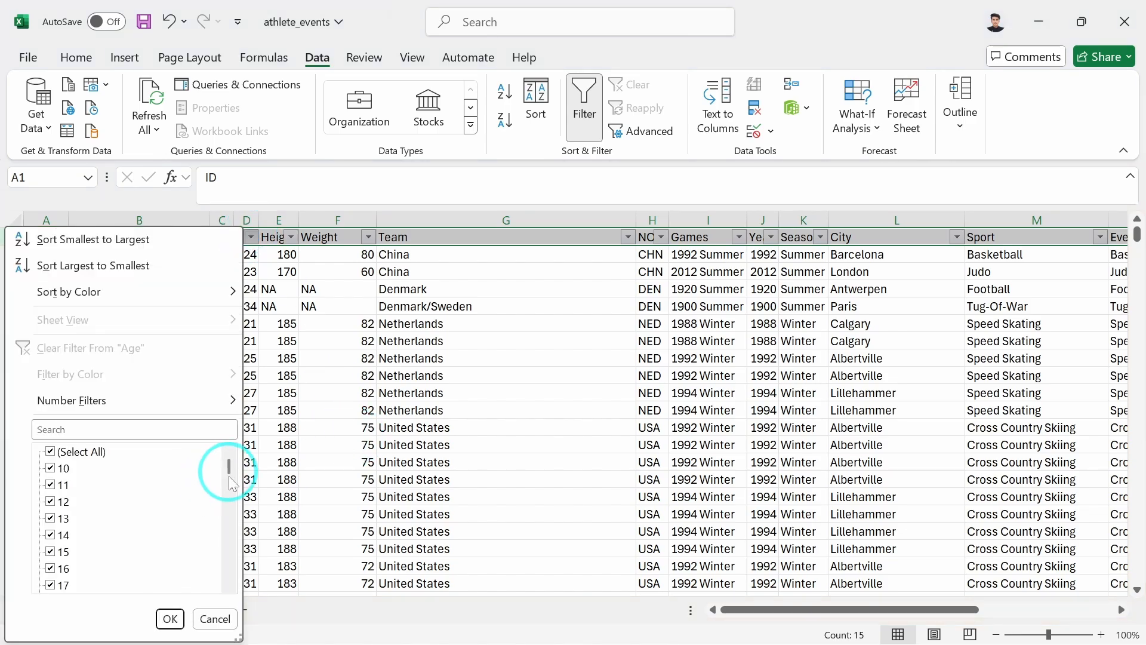
left_click_drag(229, 471, 209, 594)
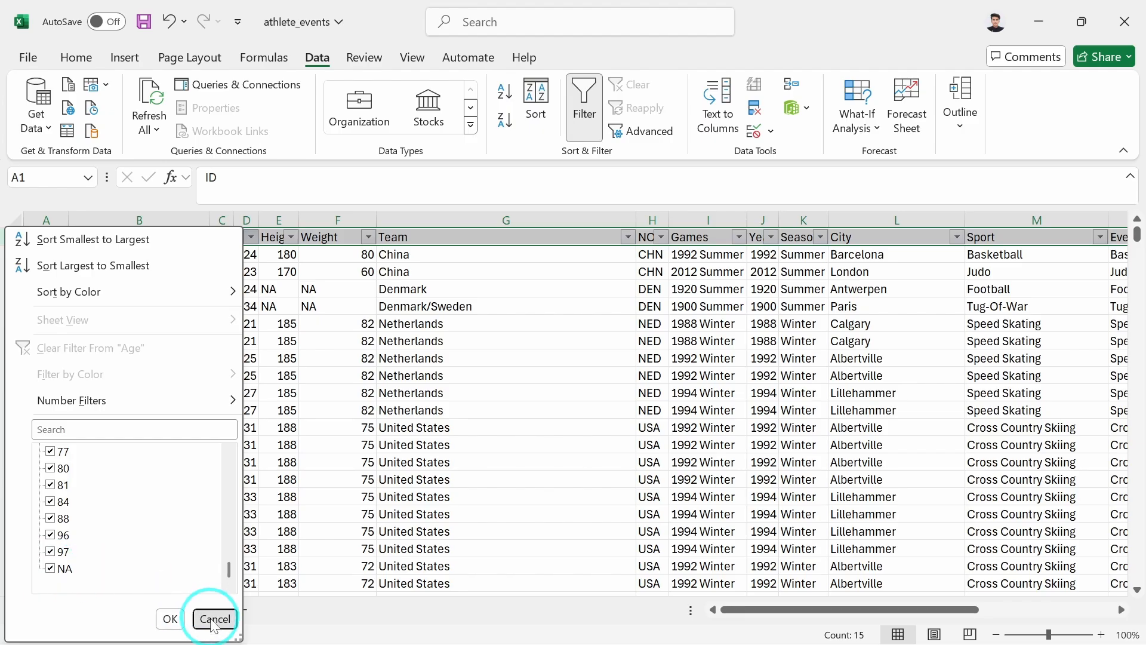
left_click(214, 618)
- Check the filter values of the Height and Weight columns from smallest to the end of each list, applying no filter
left_click(281, 237)
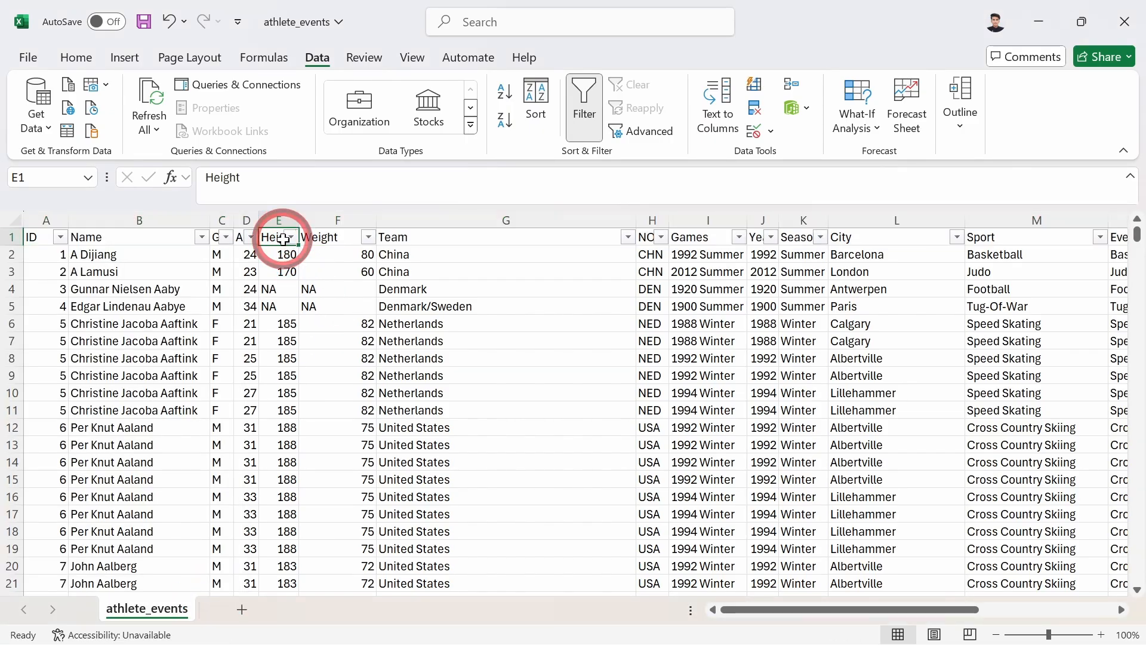
left_click(291, 237)
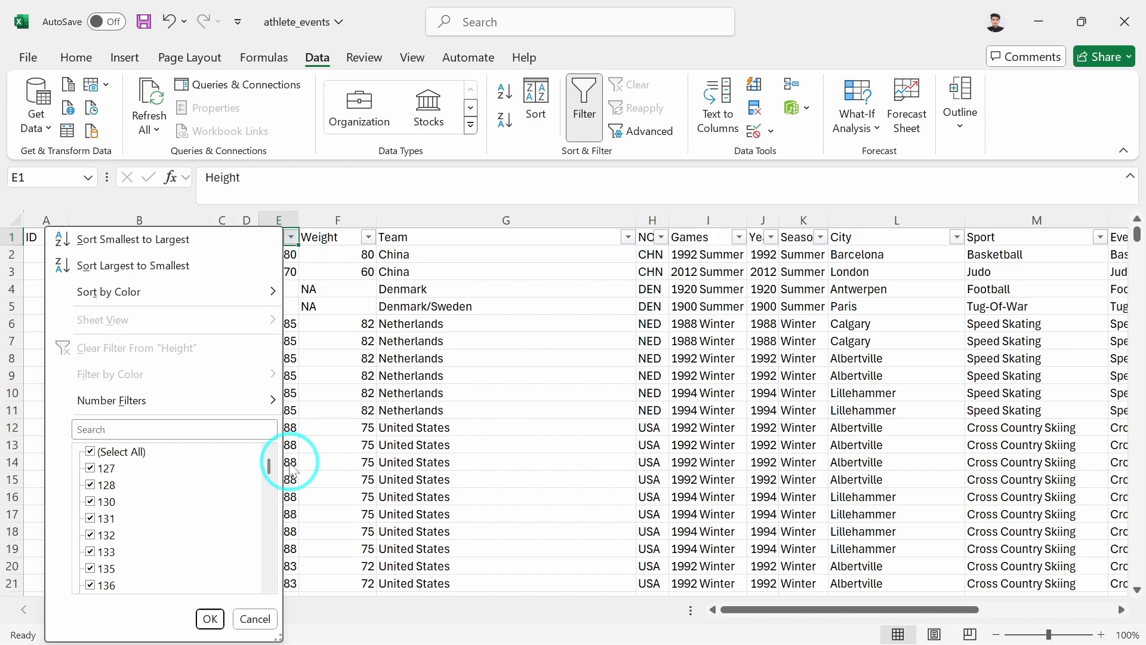
left_click_drag(266, 466, 270, 600)
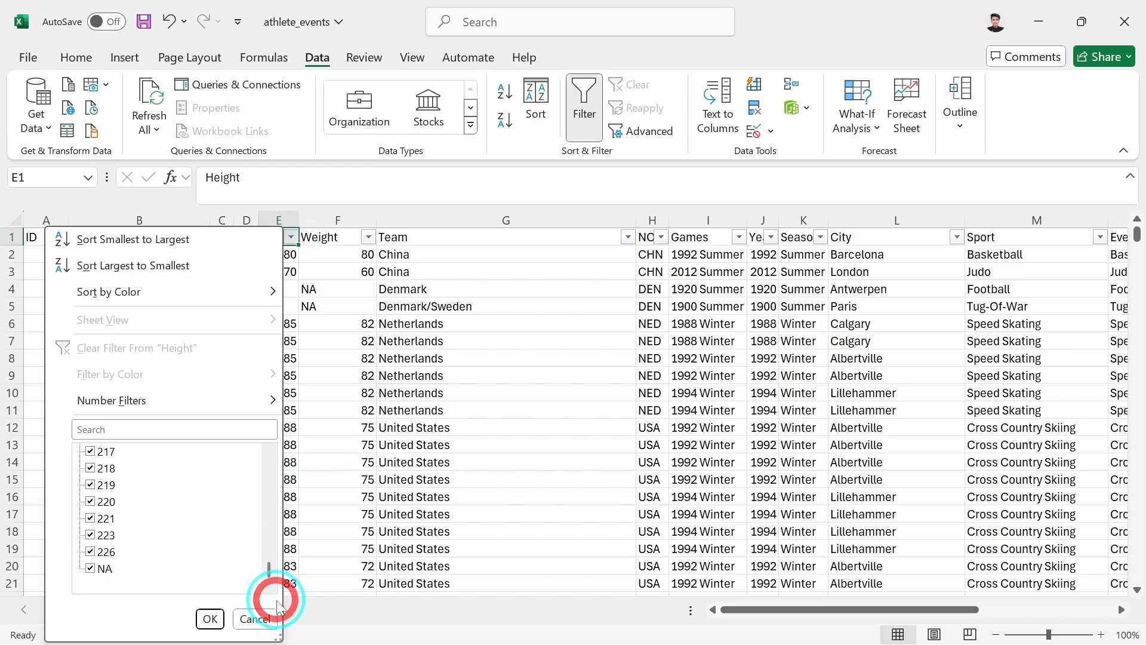
left_click(257, 617)
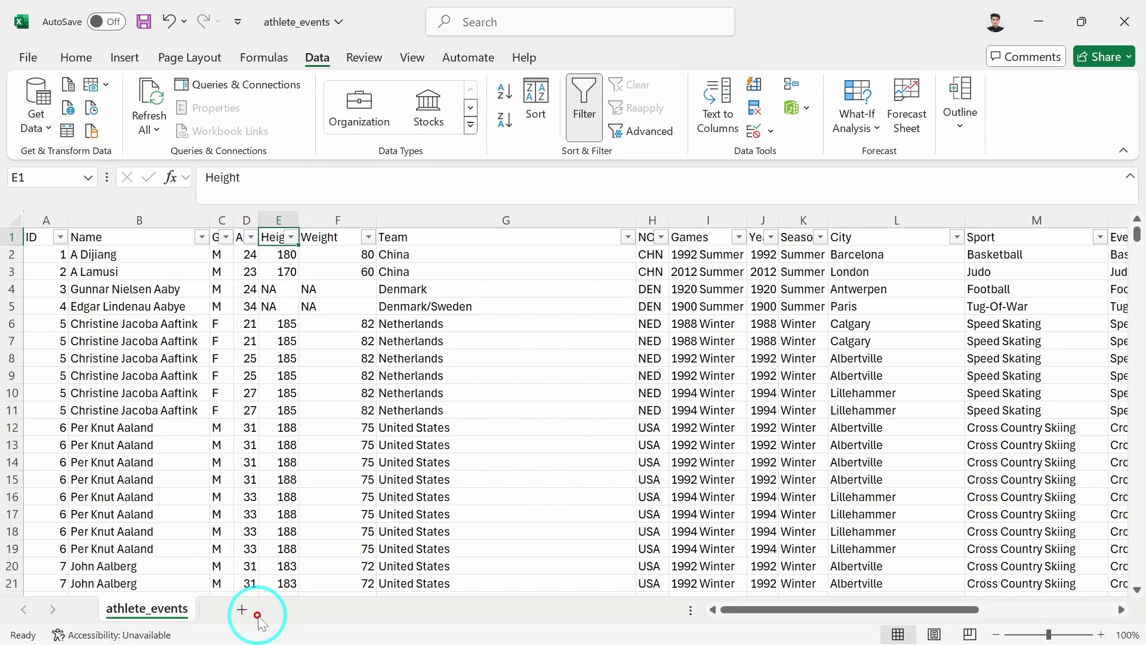
left_click(364, 238)
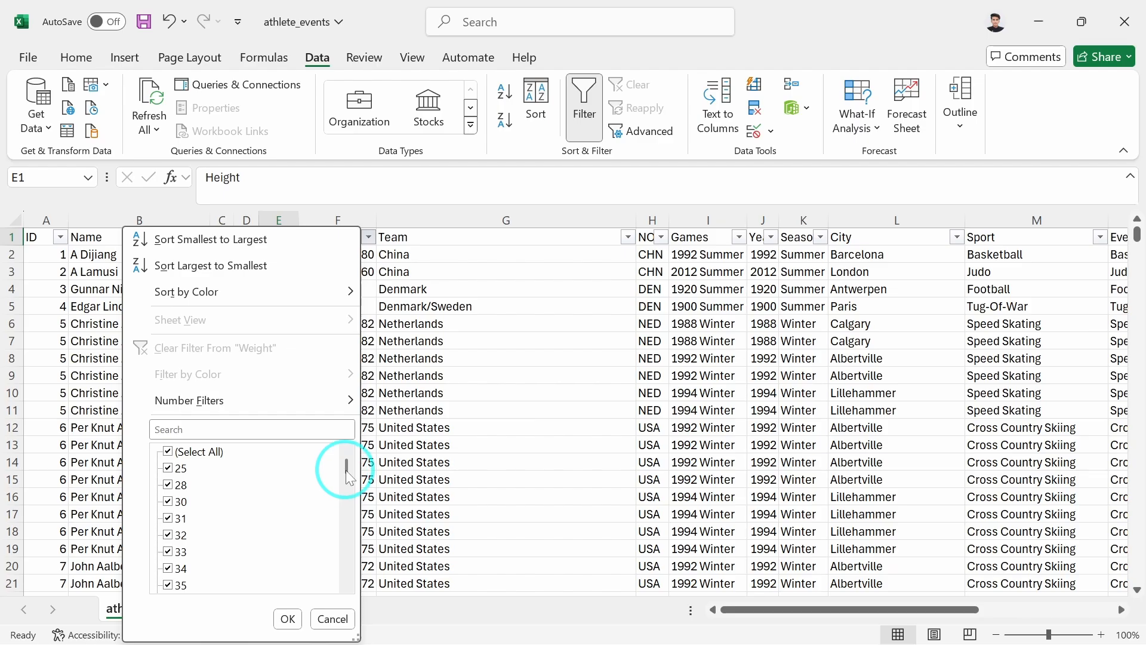
left_click_drag(345, 472, 358, 585)
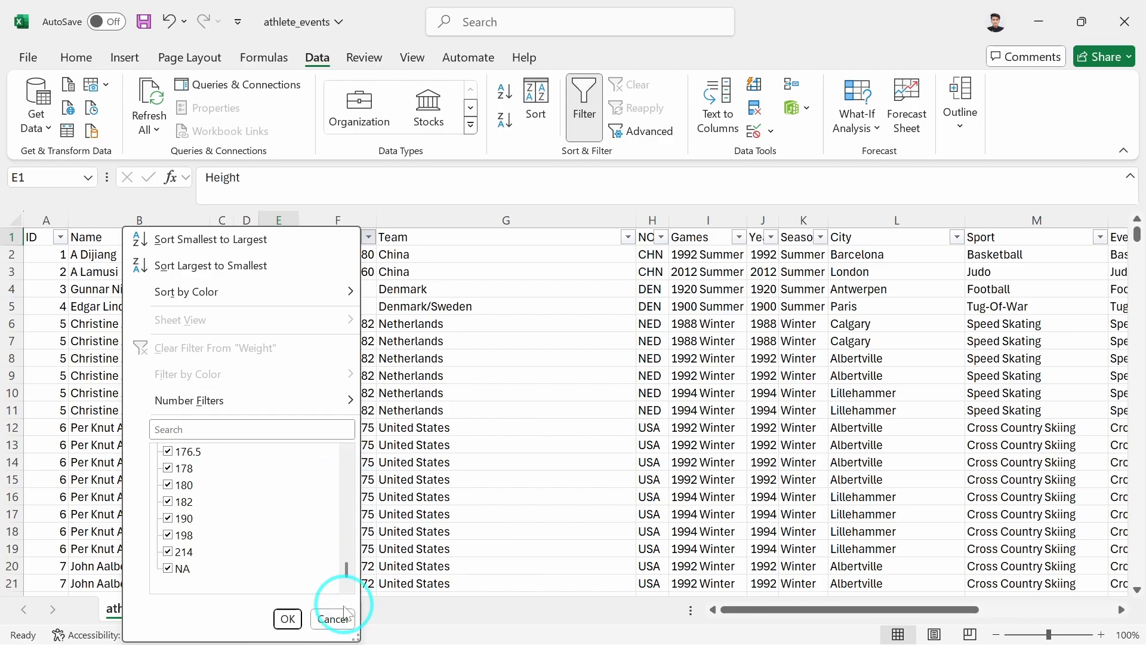
left_click(336, 621)
- Look through the filter values of the Team and NOC columns to the end of each list without filtering
scroll(600, 376, "right", 4)
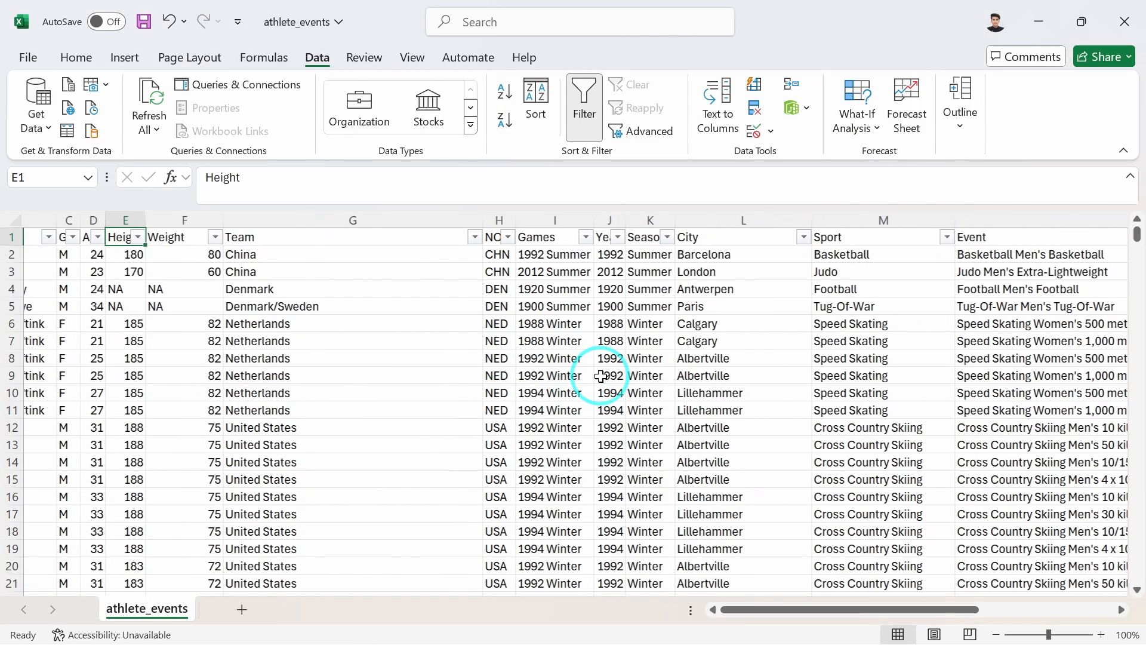
left_click(412, 237)
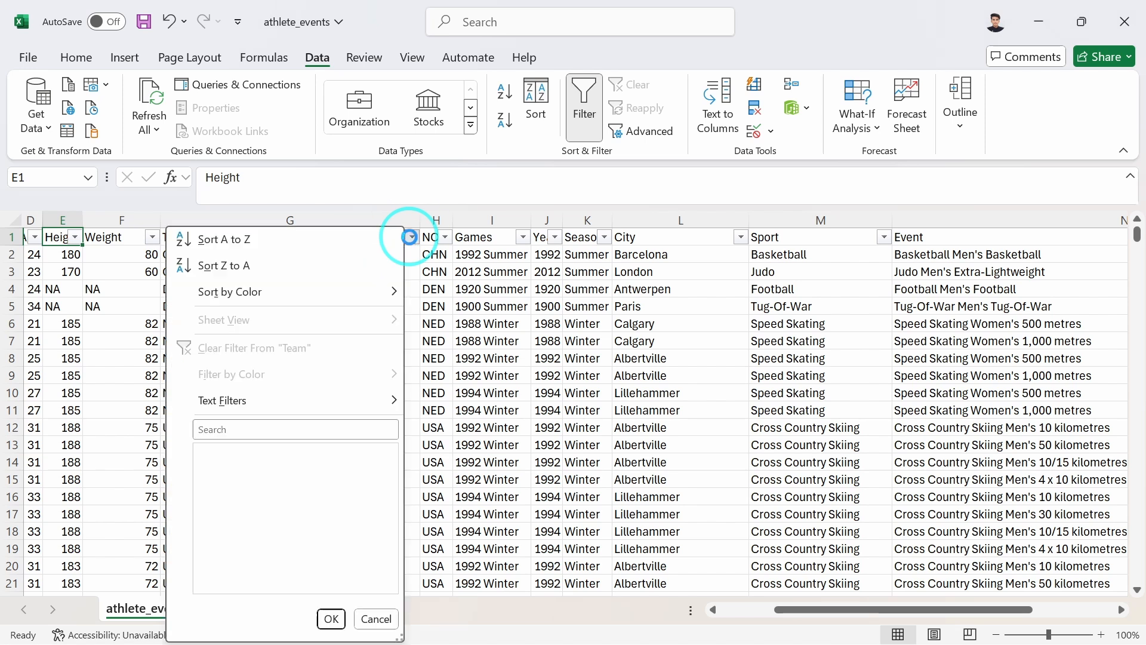
left_click_drag(389, 472, 389, 619)
left_click(376, 618)
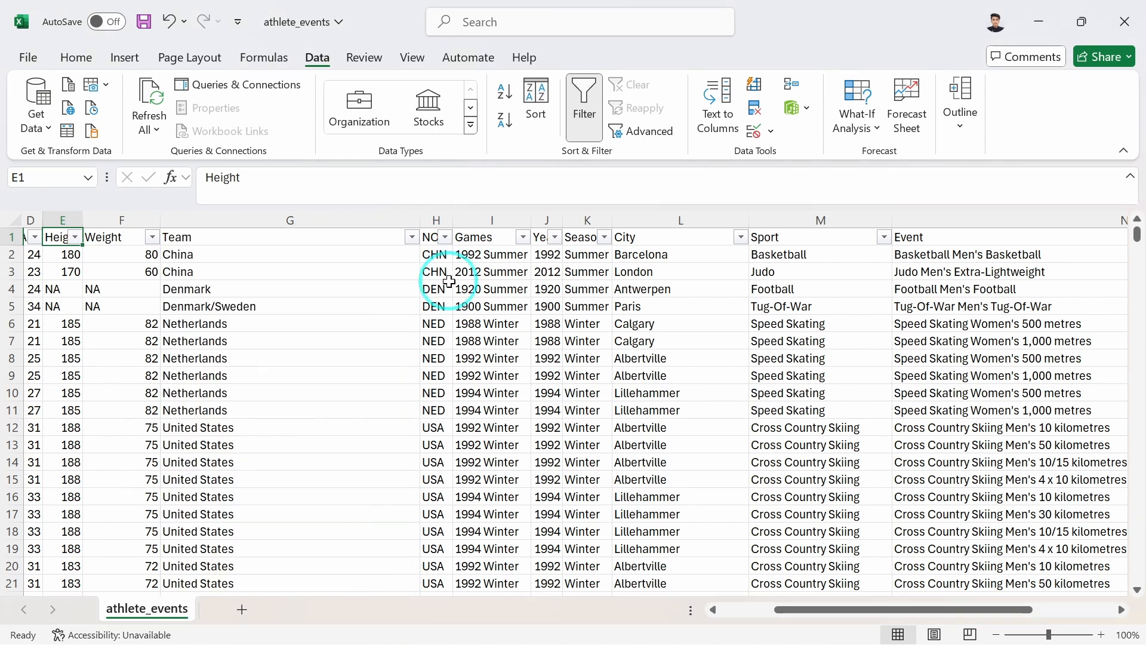
left_click(445, 238)
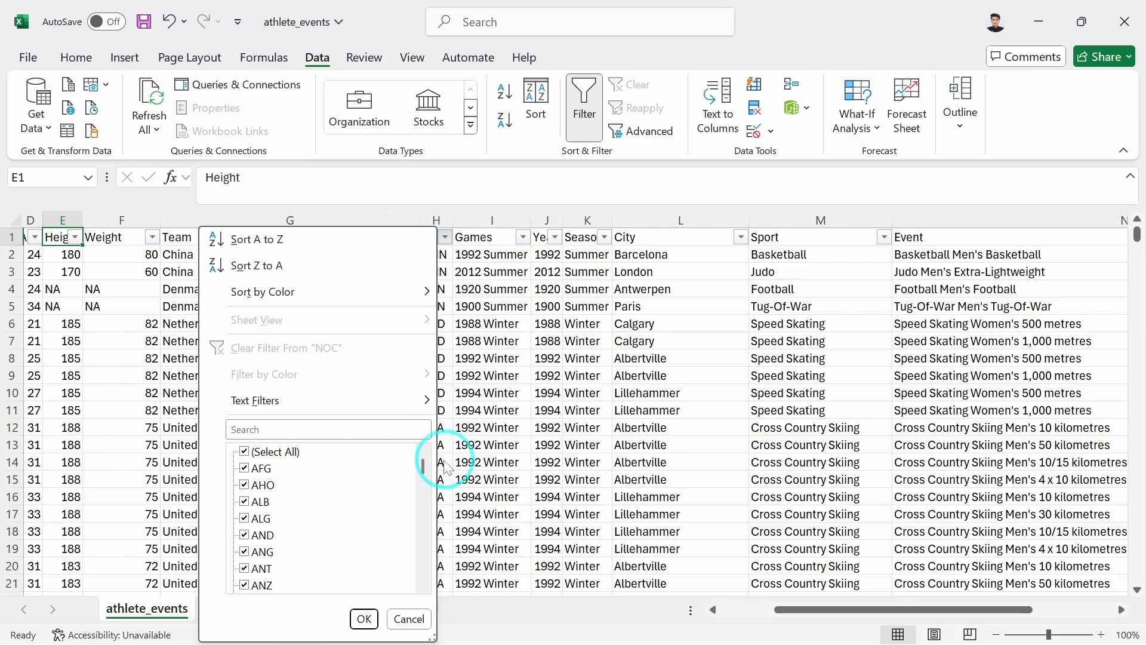
left_click_drag(424, 466, 428, 592)
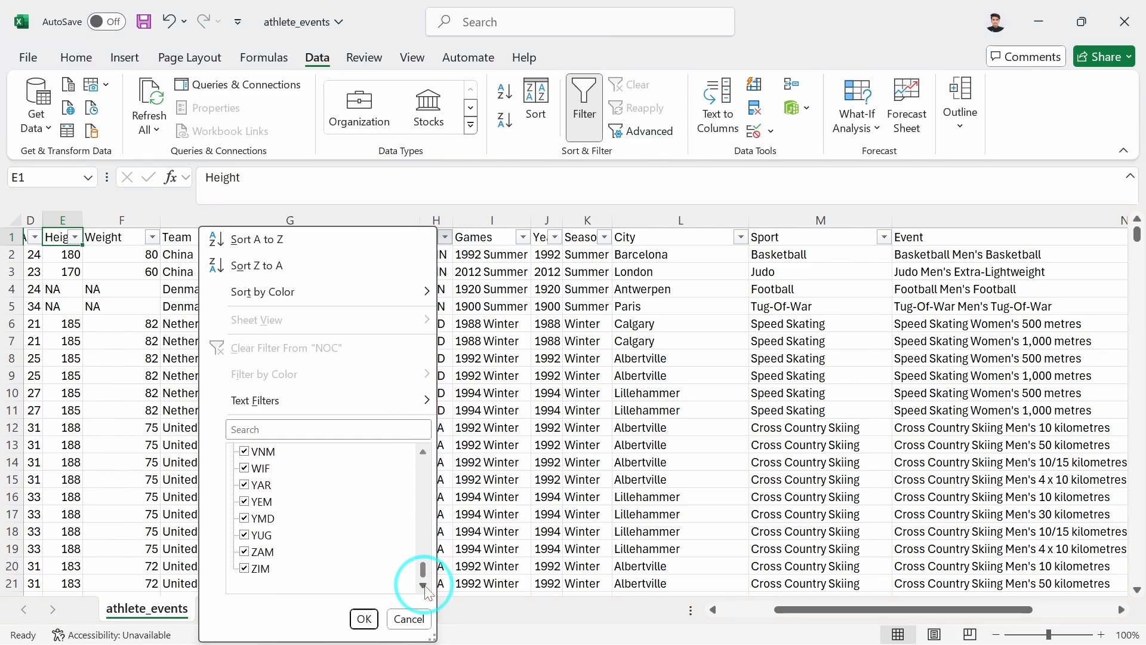
left_click(408, 619)
- Look through the filter values of the Games and Year columns from first to last entry without filtering
scroll(478, 406, "right", 5)
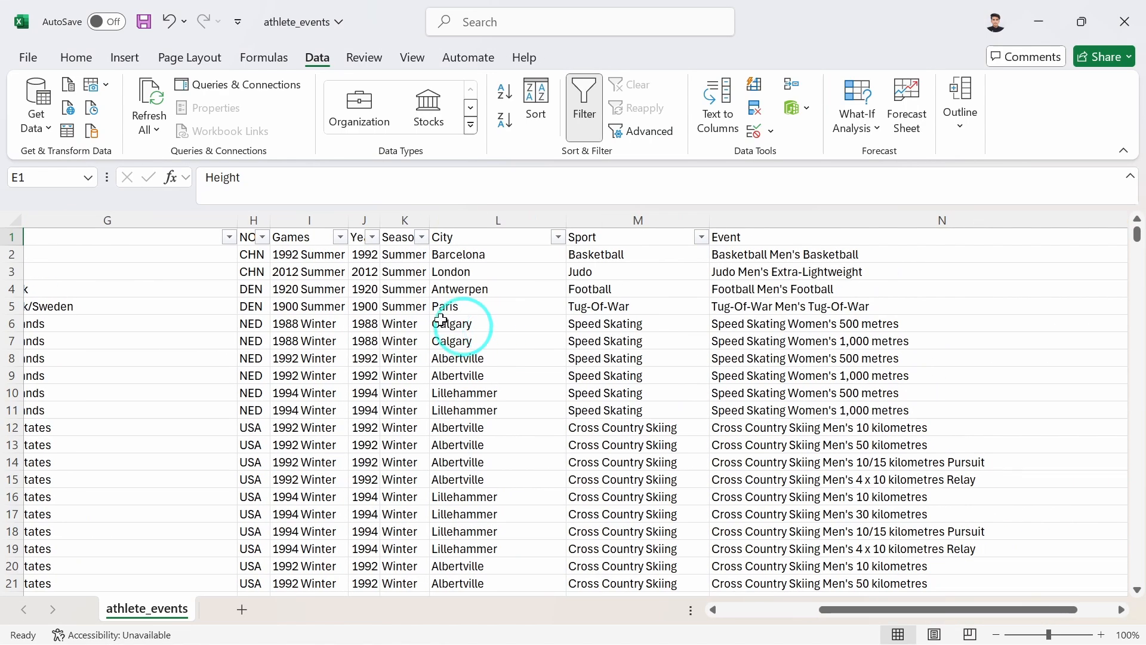
left_click(340, 239)
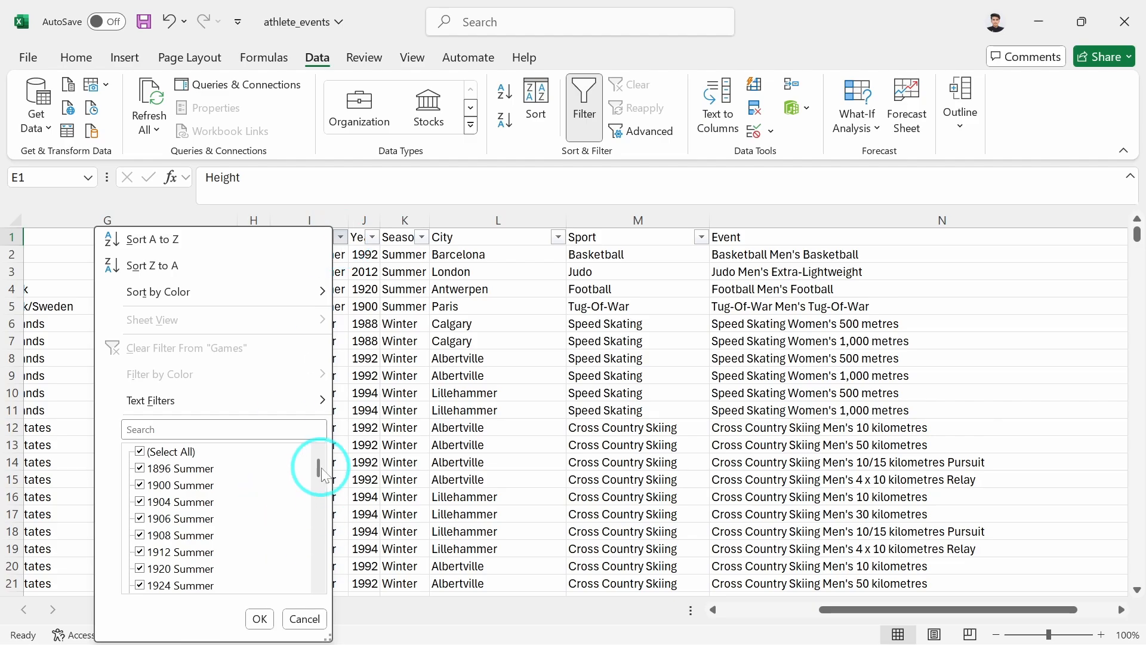
left_click_drag(318, 472, 315, 578)
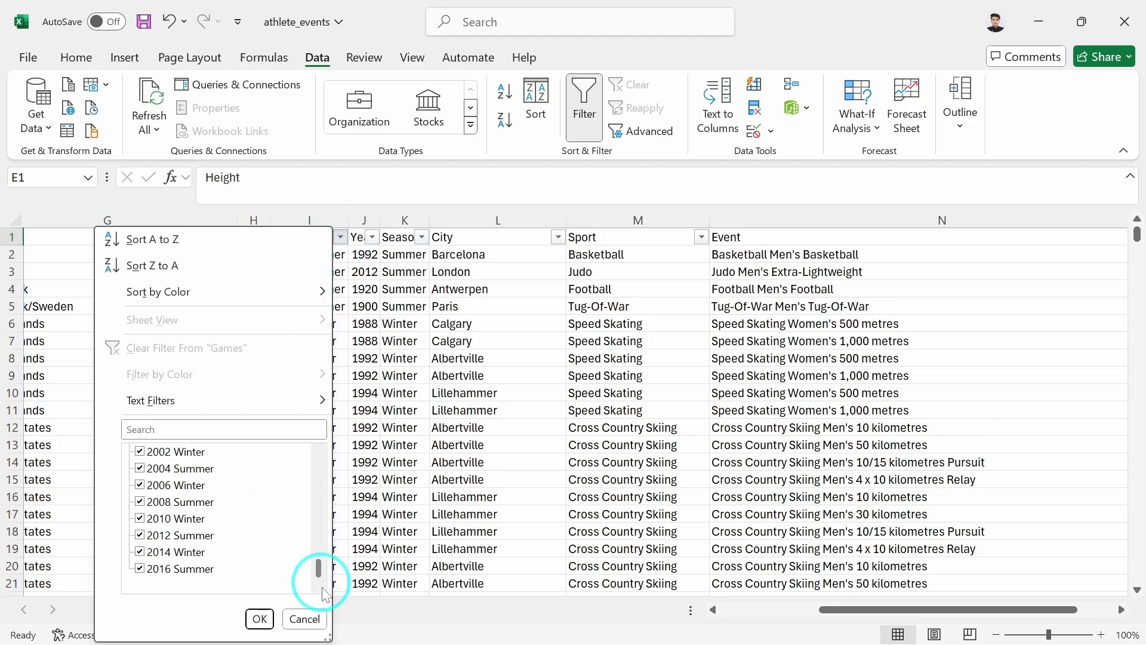
left_click(306, 621)
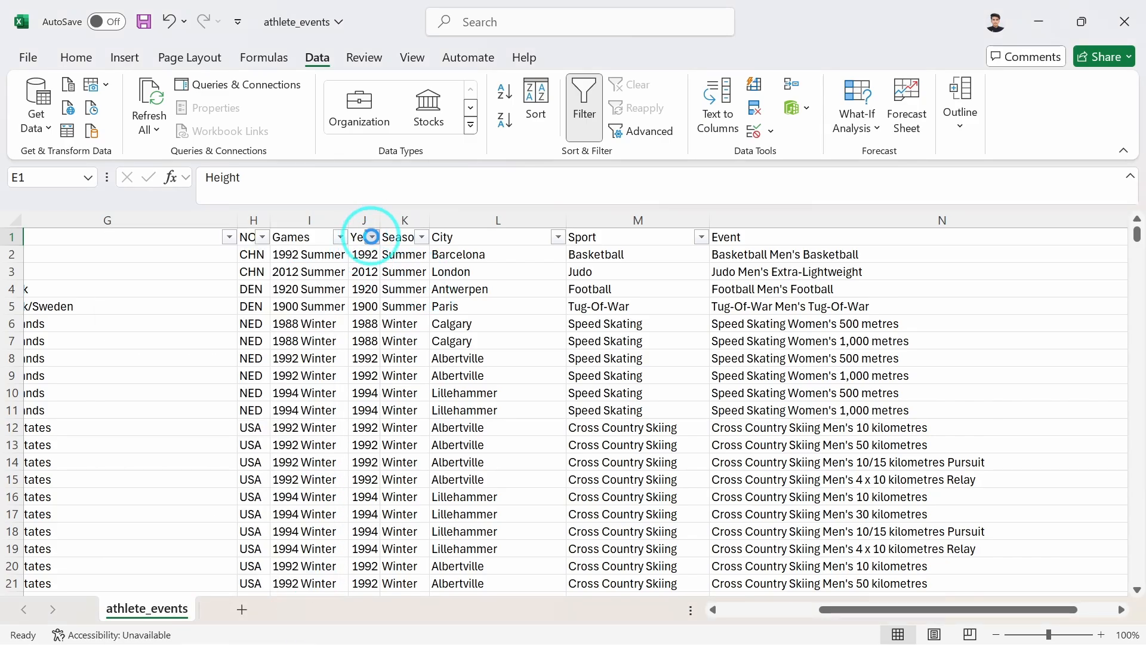
left_click(371, 237)
left_click_drag(349, 445, 353, 595)
left_click(336, 618)
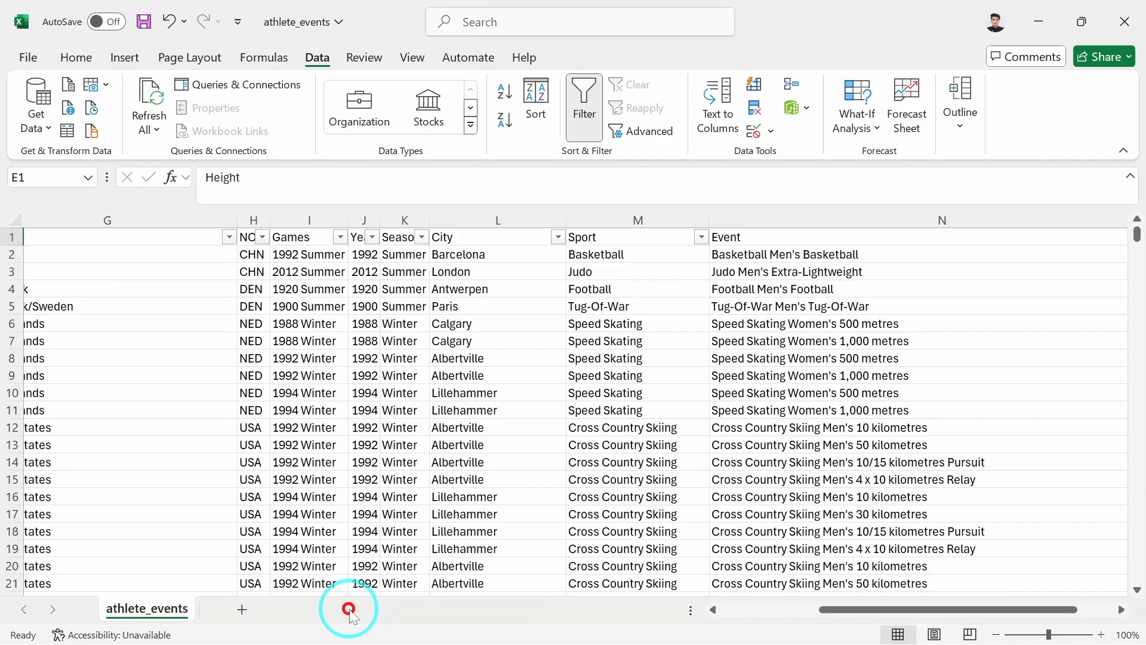
- Check which values the Season and City columns offer in their filter lists, applying no filter
left_click(422, 237)
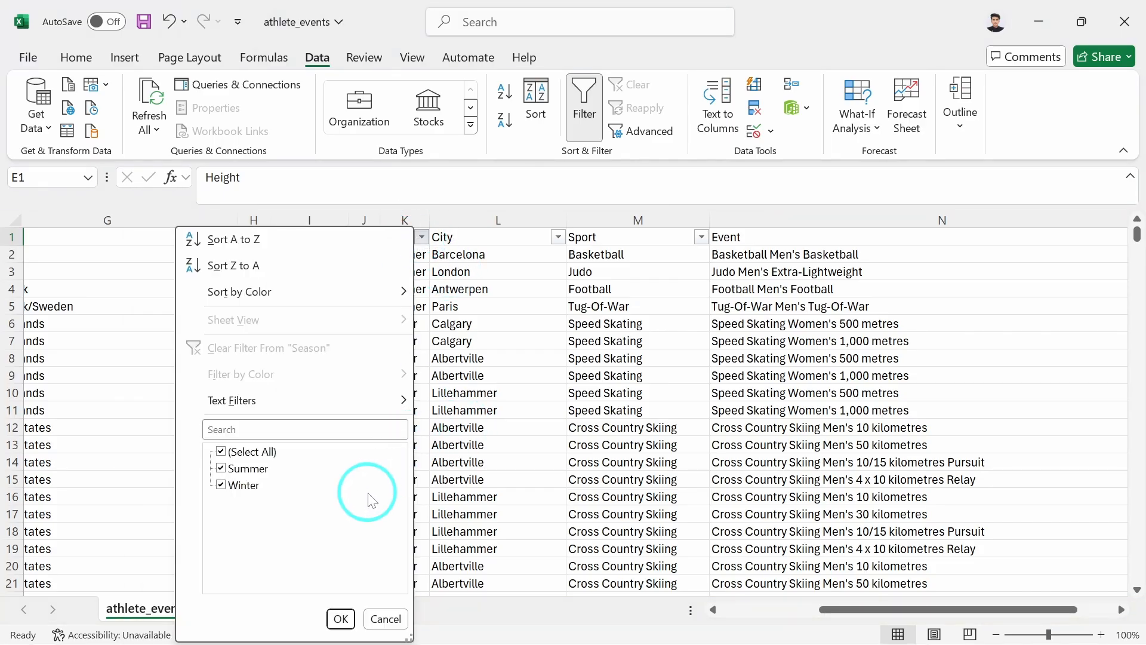
left_click(384, 623)
scroll(454, 370, "right", 2)
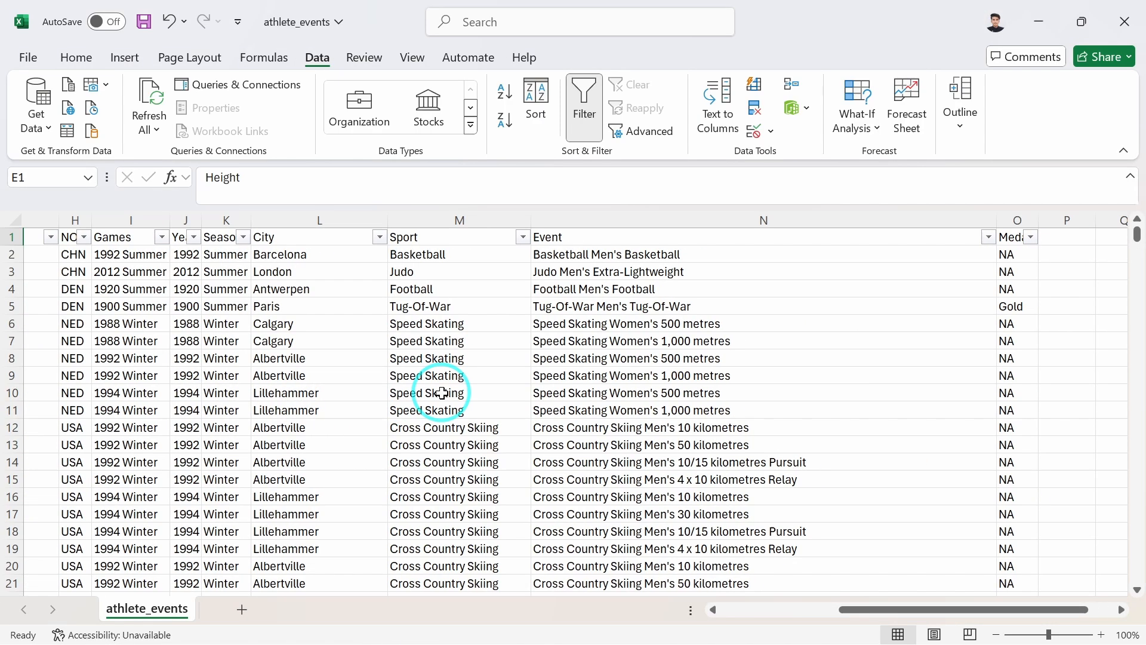
left_click(379, 237)
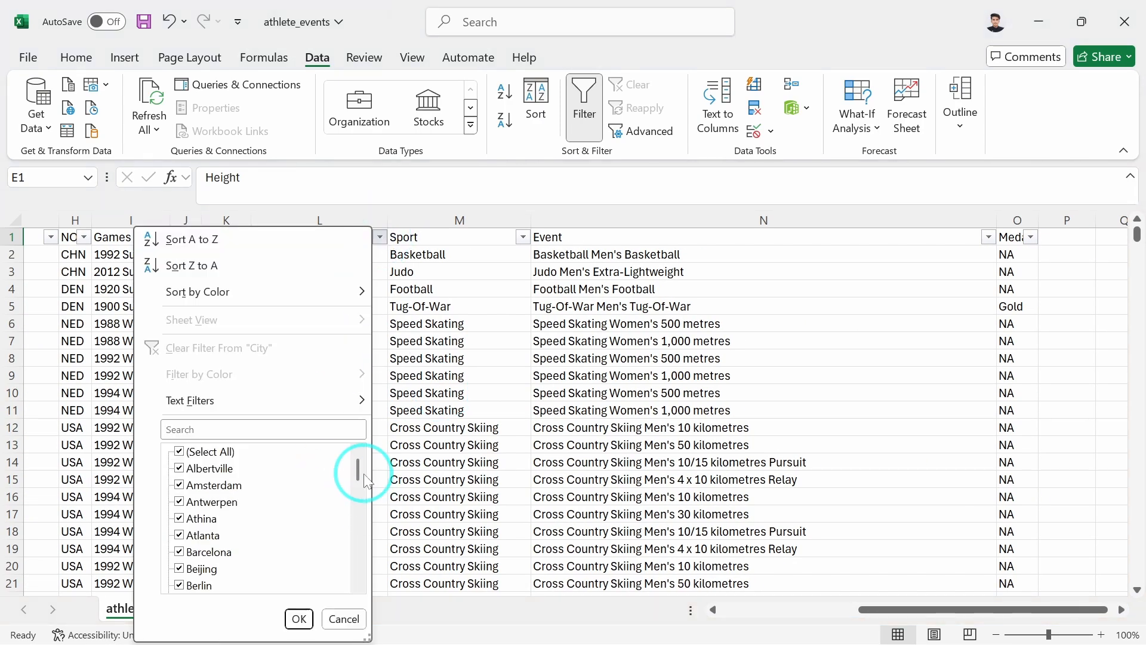
left_click_drag(360, 480, 350, 594)
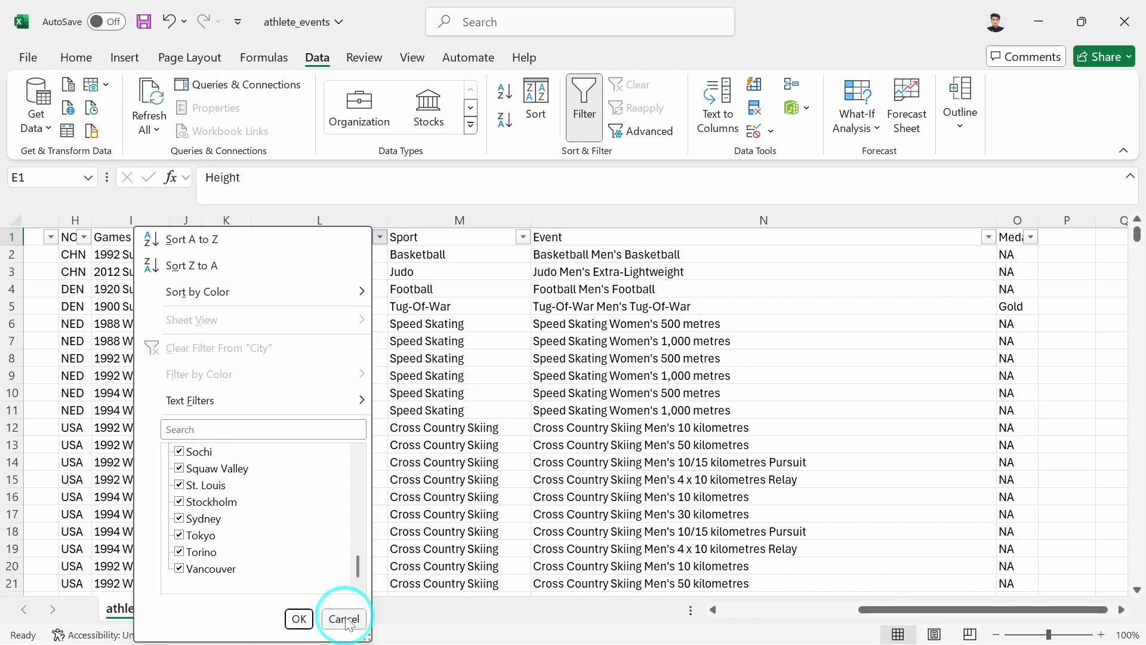
left_click(345, 620)
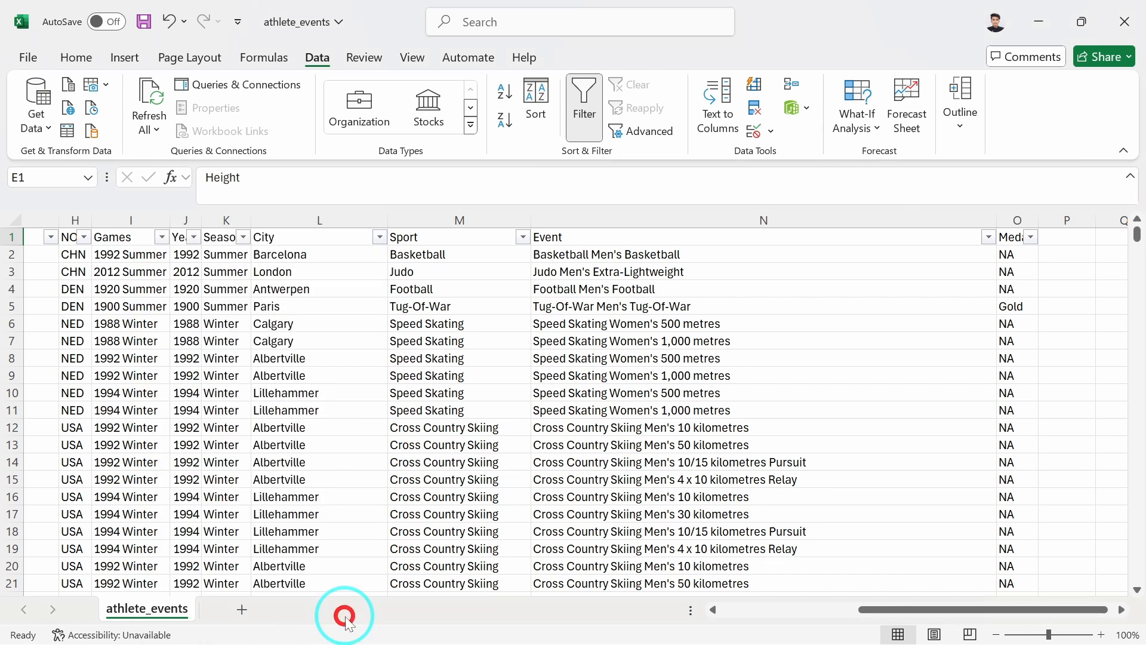
- Look through the filter values of the Sport and Event columns to the end of each list without filtering
left_click(523, 237)
left_click_drag(502, 474, 508, 594)
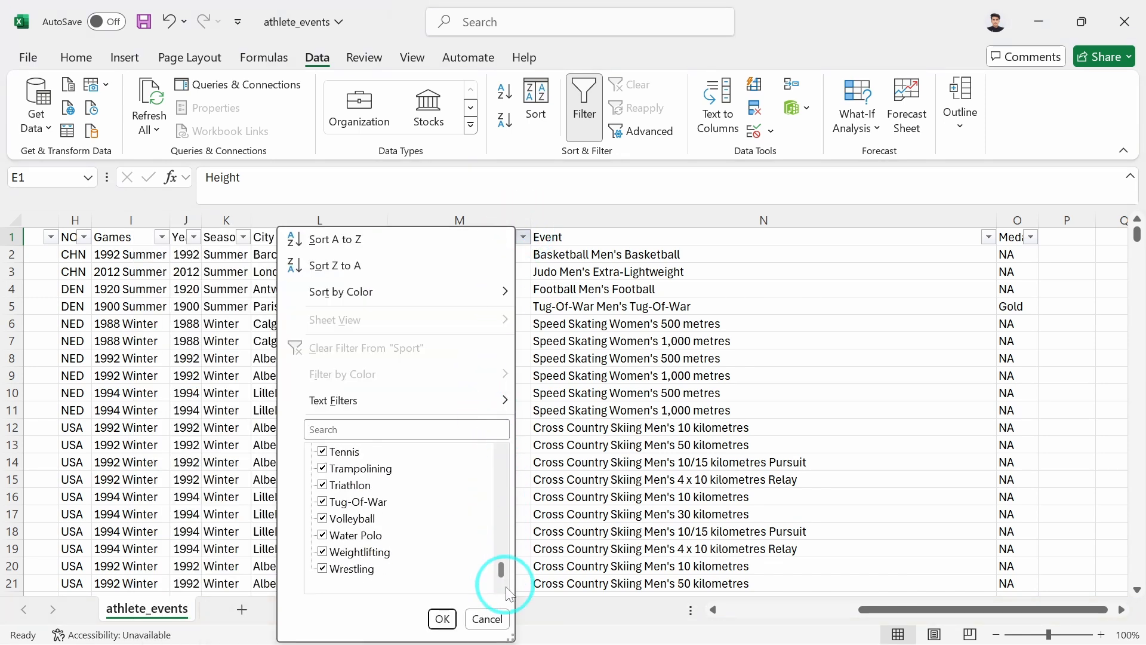
left_click(487, 619)
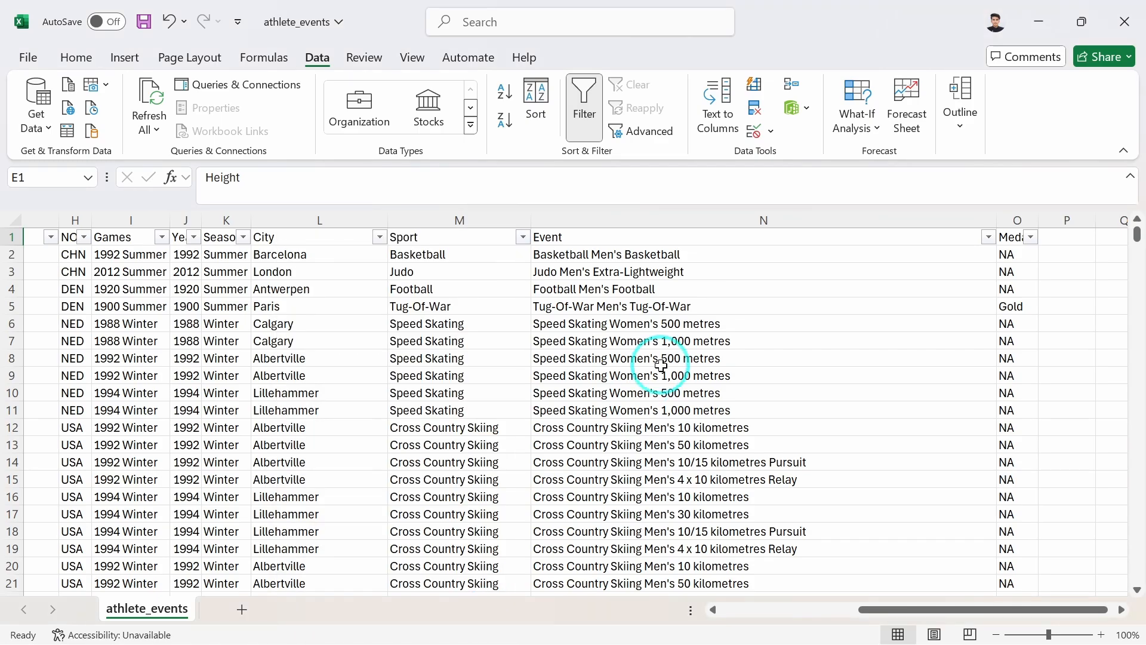
scroll(658, 359, "right", 5)
scroll(660, 365, "right", 1)
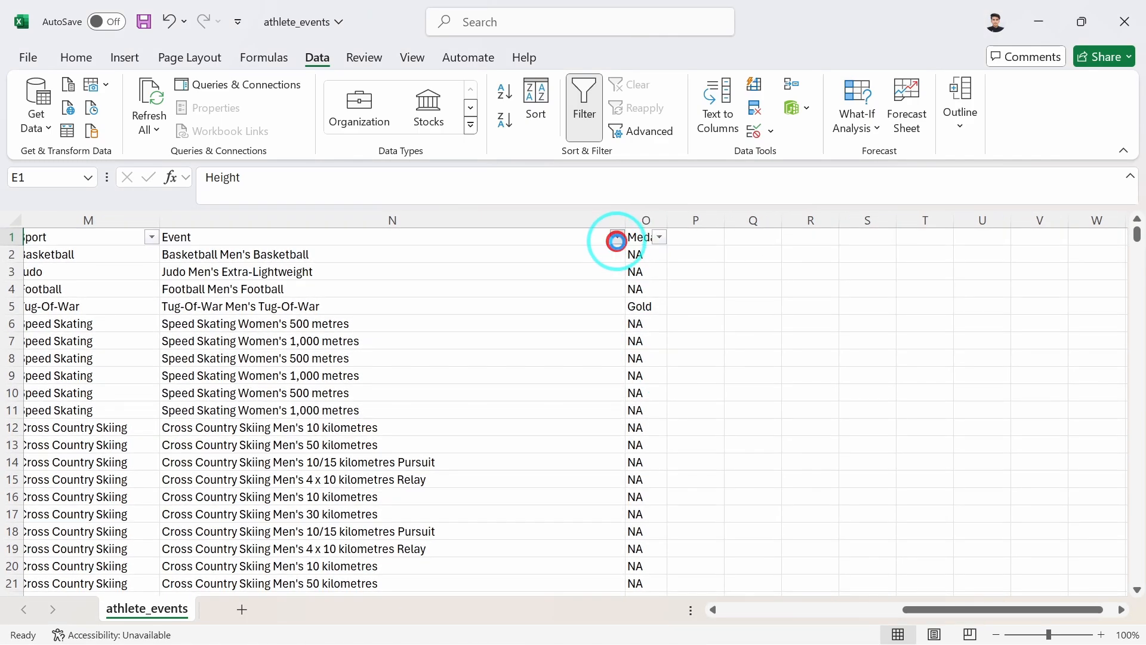
left_click(617, 238)
left_click_drag(596, 471, 594, 584)
left_click(581, 618)
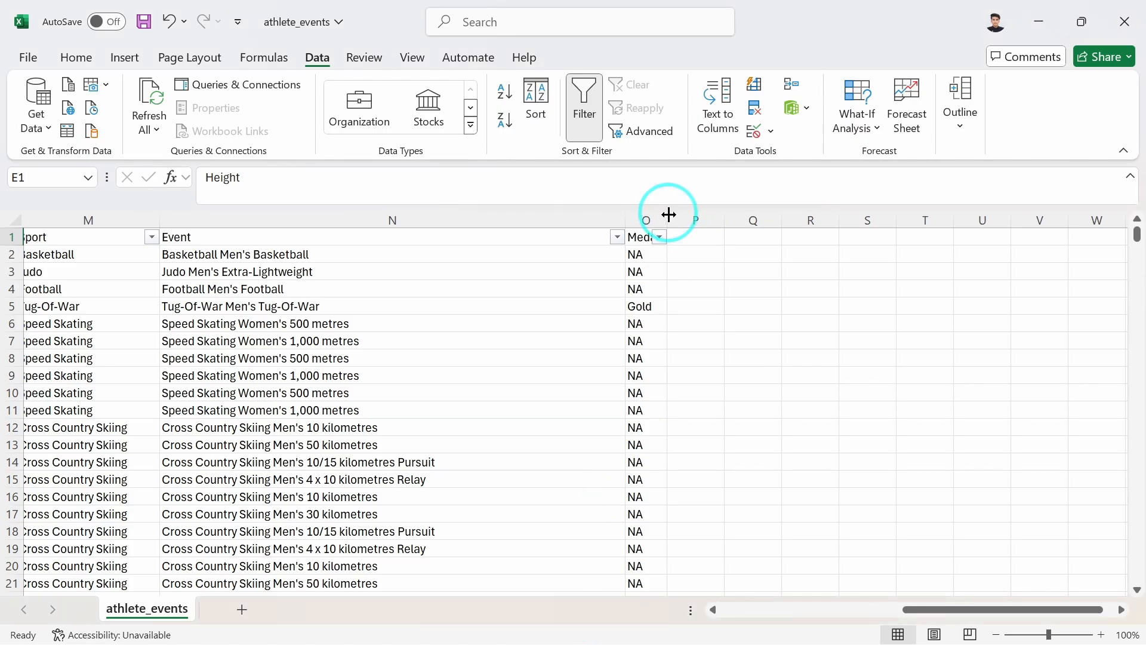
- Check which values the Medal column's filter list offers, applying no filter, and return to the first columns
left_click(659, 237)
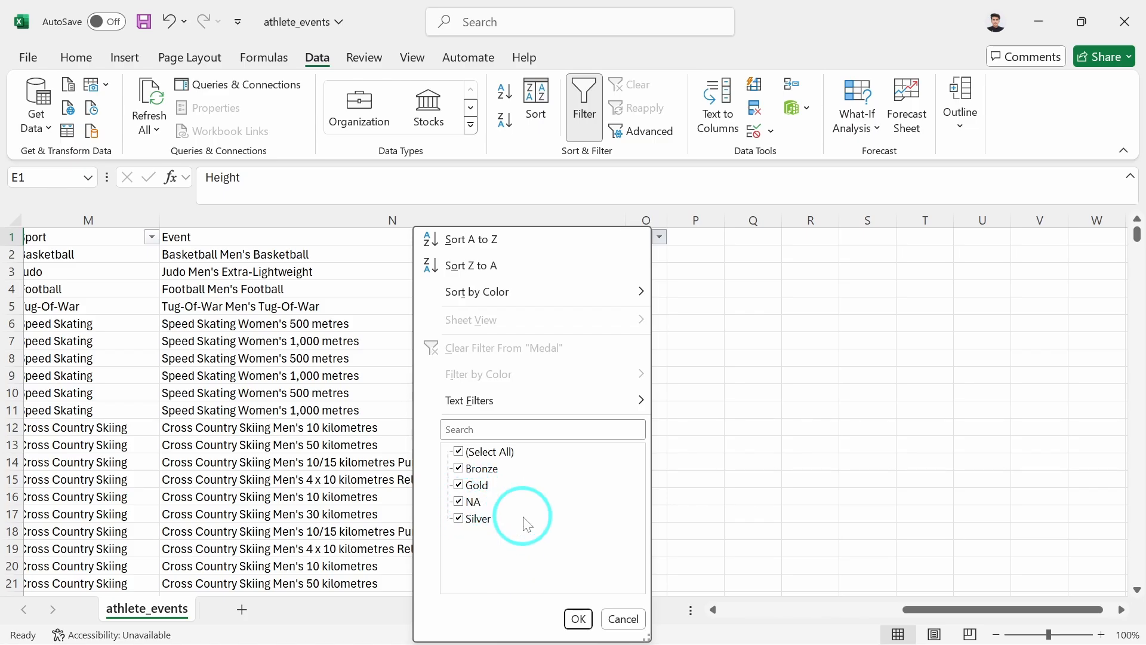
left_click(623, 618)
scroll(371, 477, "left", 10)
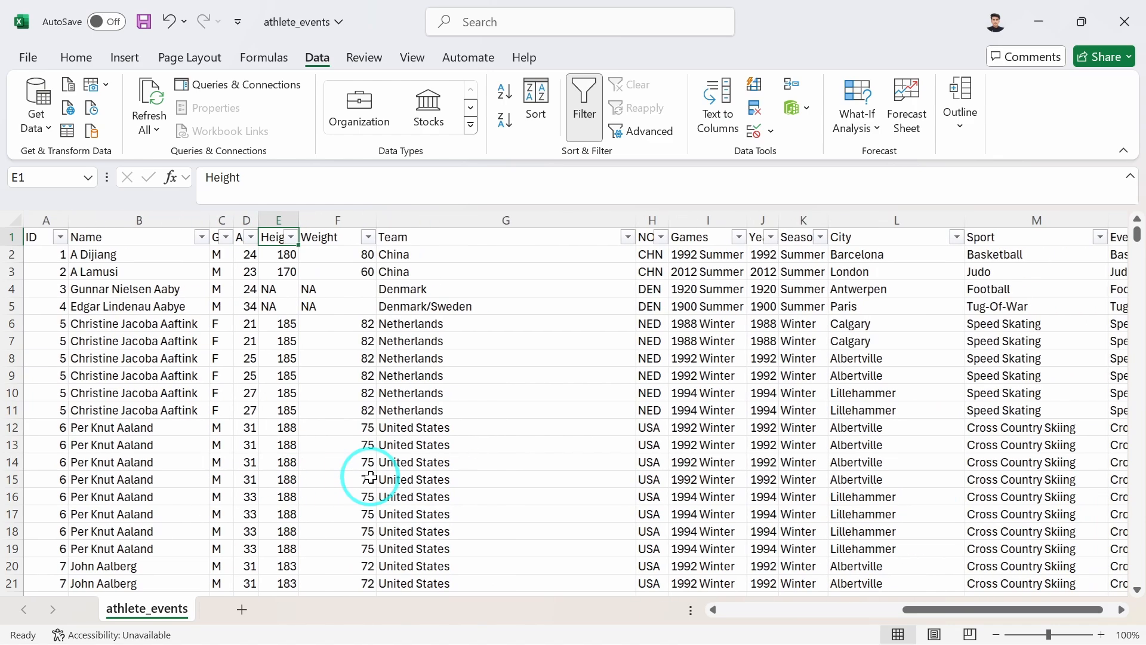
- Switch to Power BI Desktop and import the athlete_events CSV file from the Olympic folder, opening it in Power Query with Transform Data
left_click(517, 395)
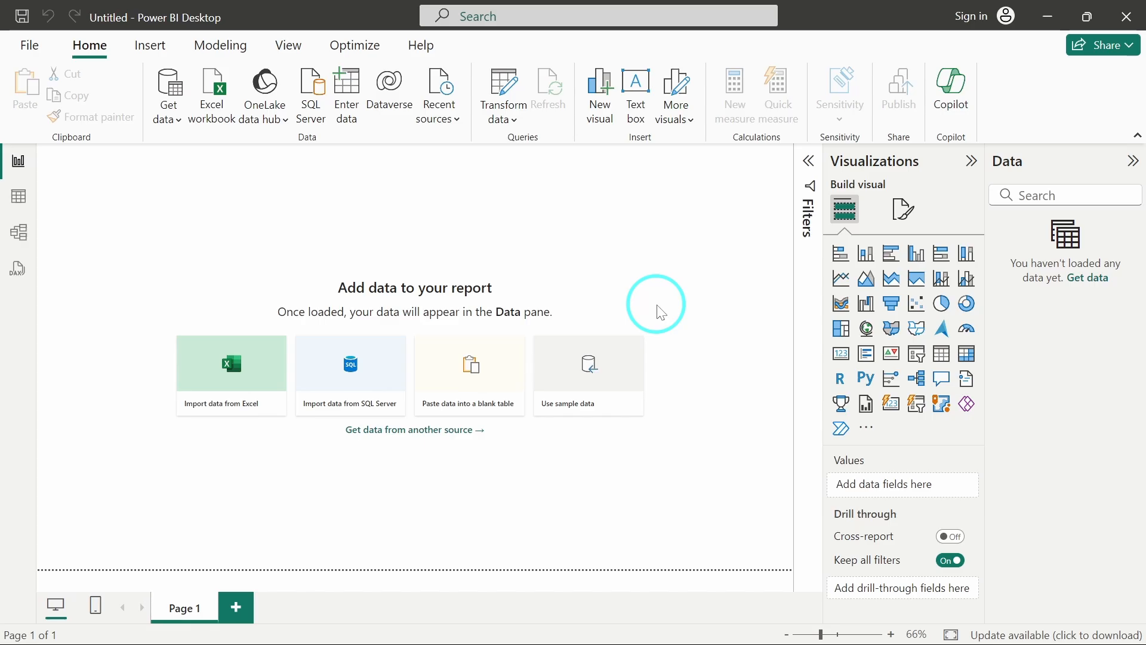
left_click(177, 121)
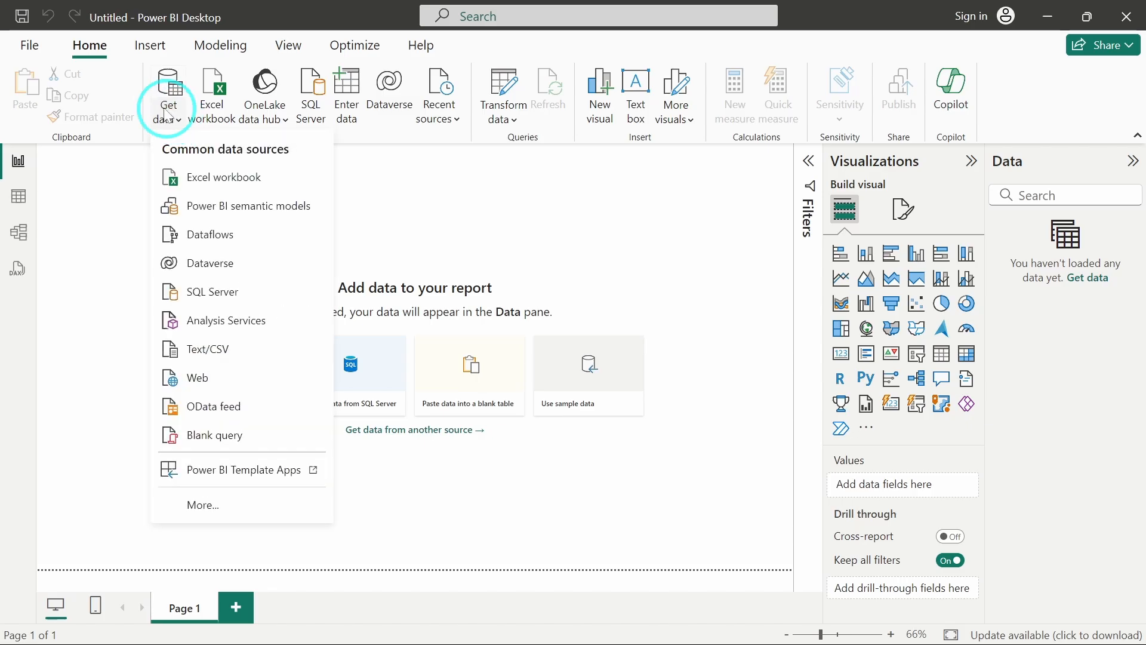
left_click(216, 356)
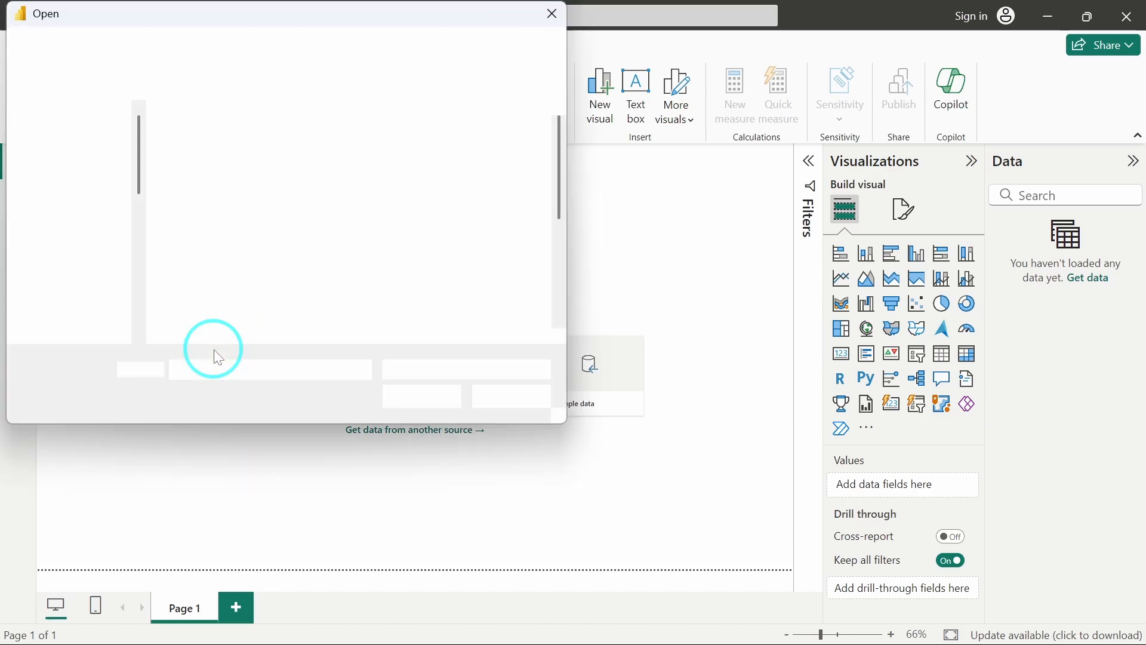
scroll(76, 289, "down", 3)
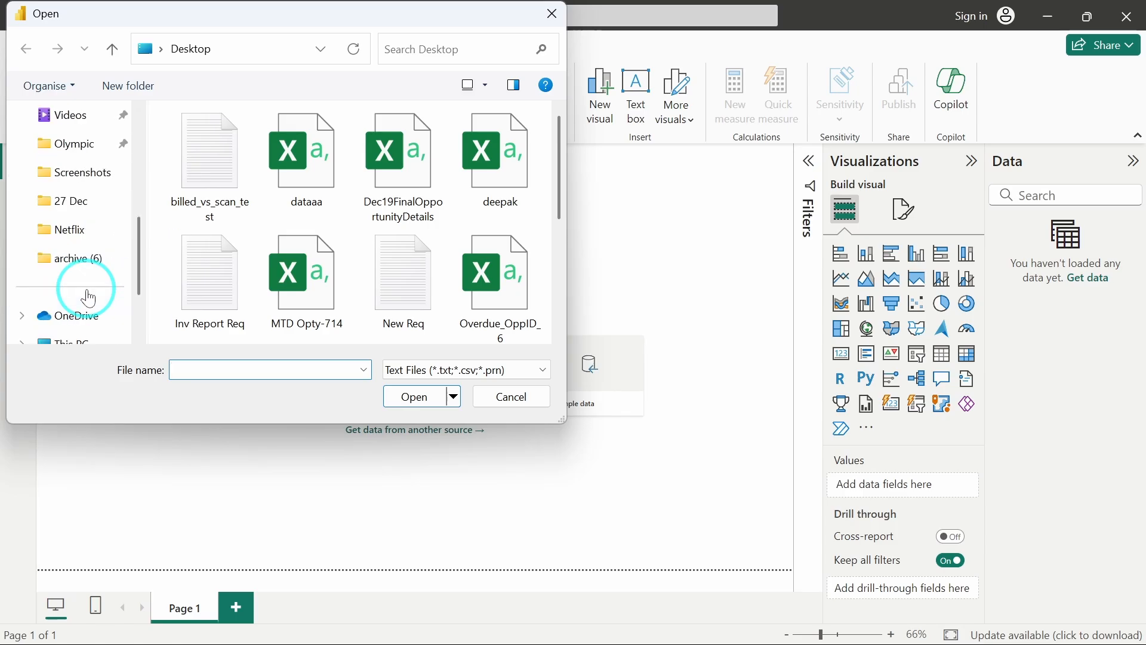
left_click(72, 156)
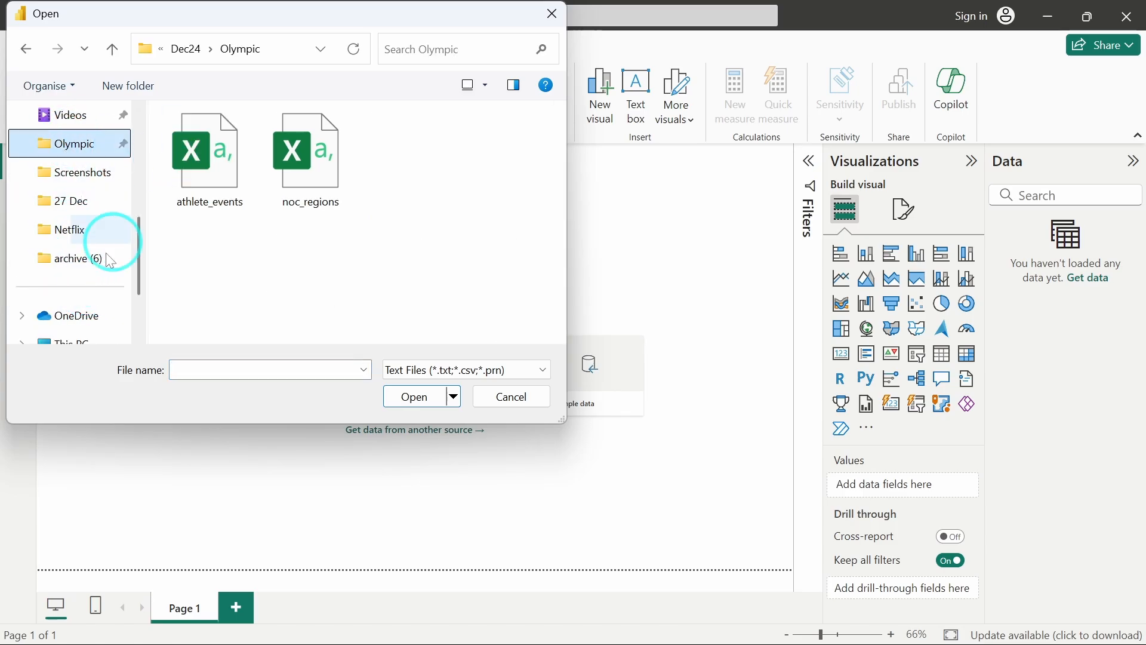
left_click(212, 193)
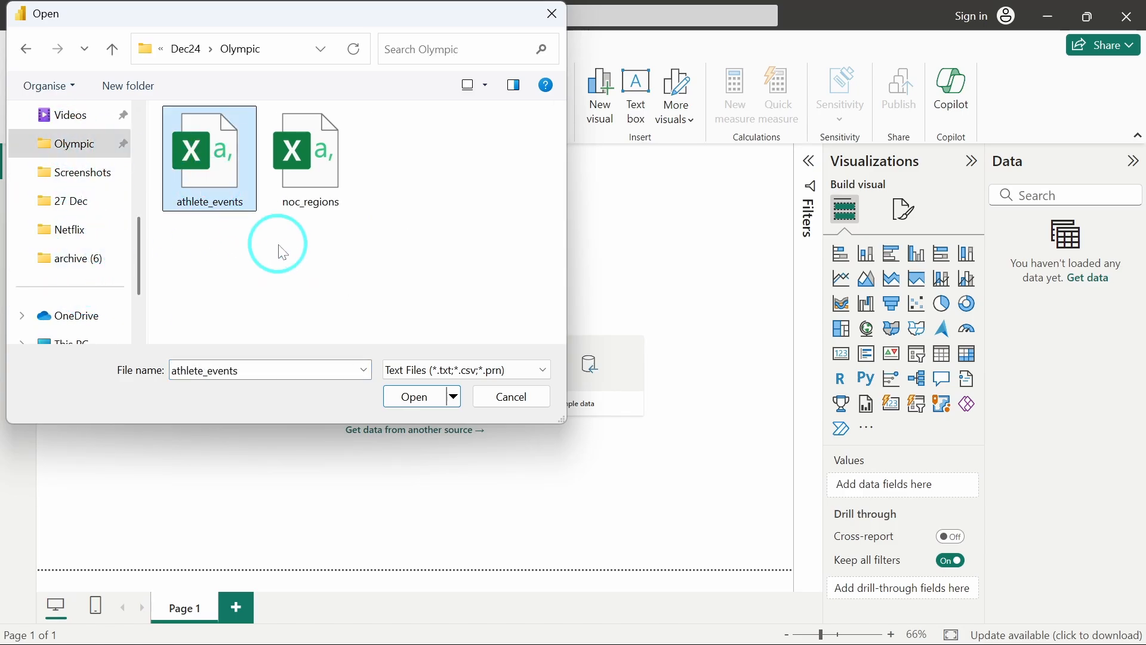
left_click(416, 401)
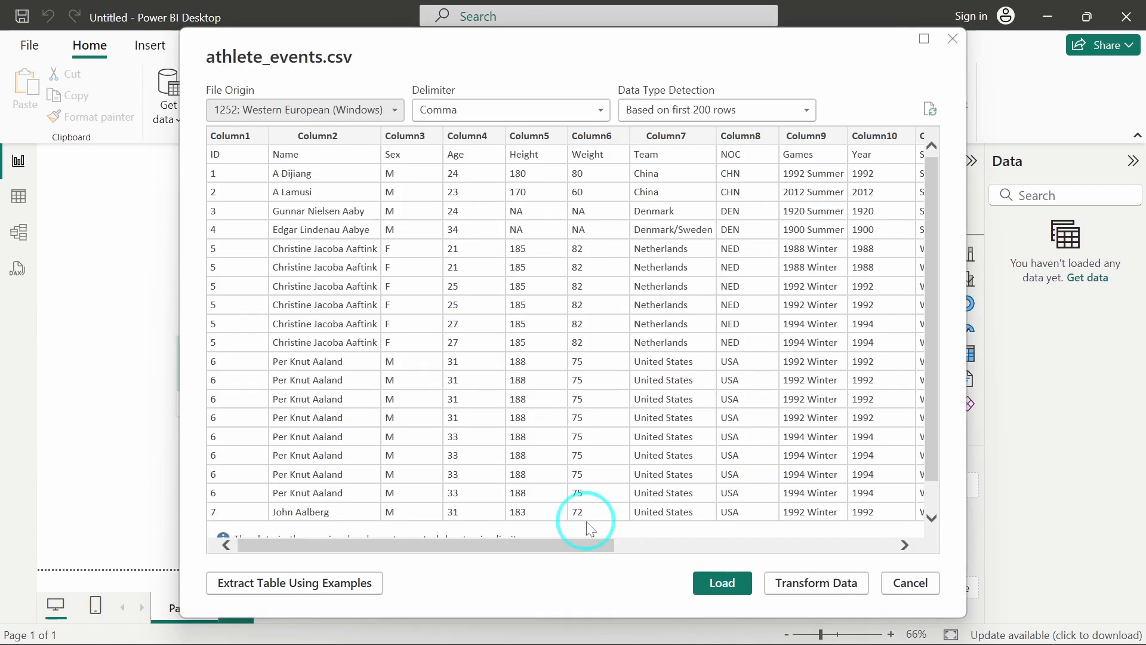
left_click(803, 584)
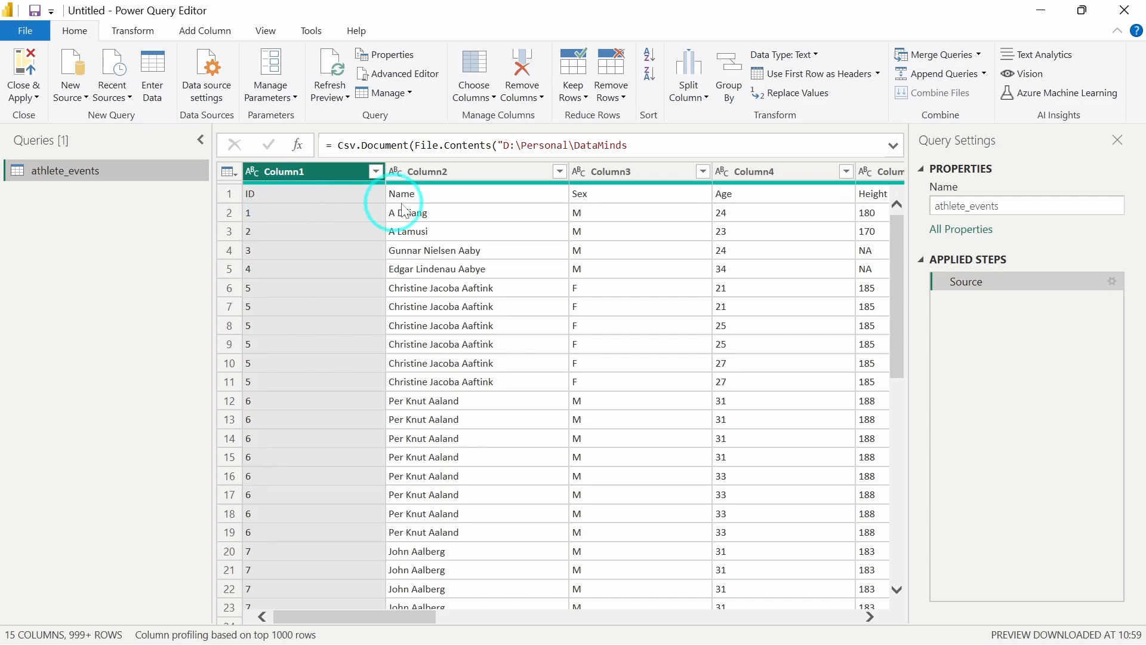
- Use the first row of the athlete_events query as its column headers
scroll(436, 185, "right", 3)
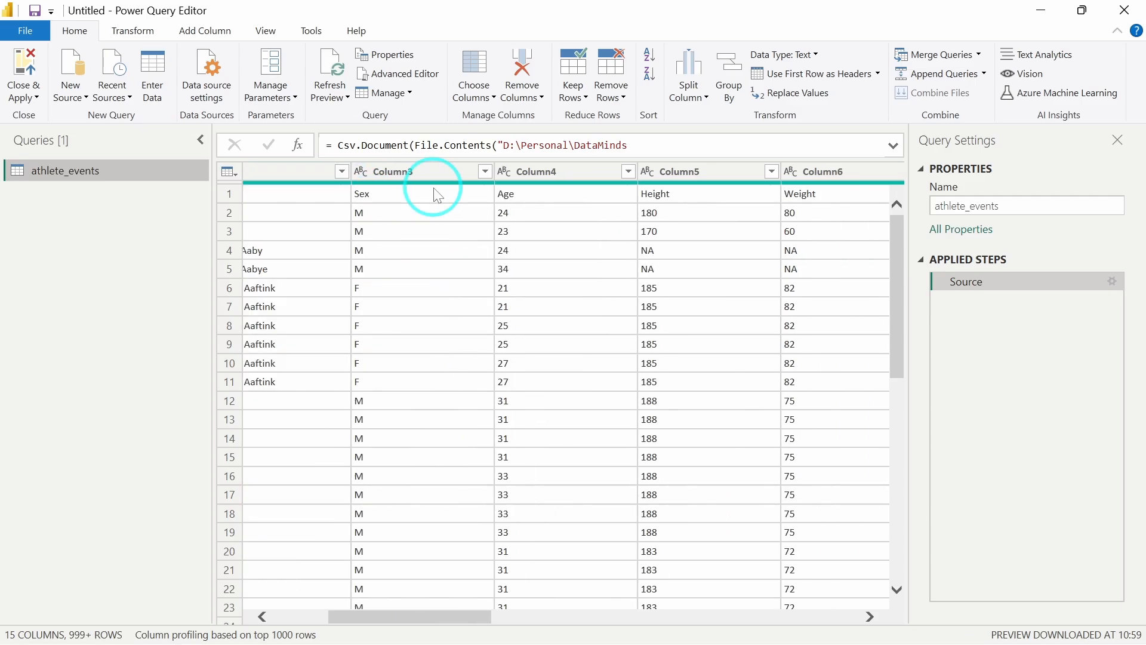
scroll(436, 192, "left", 3)
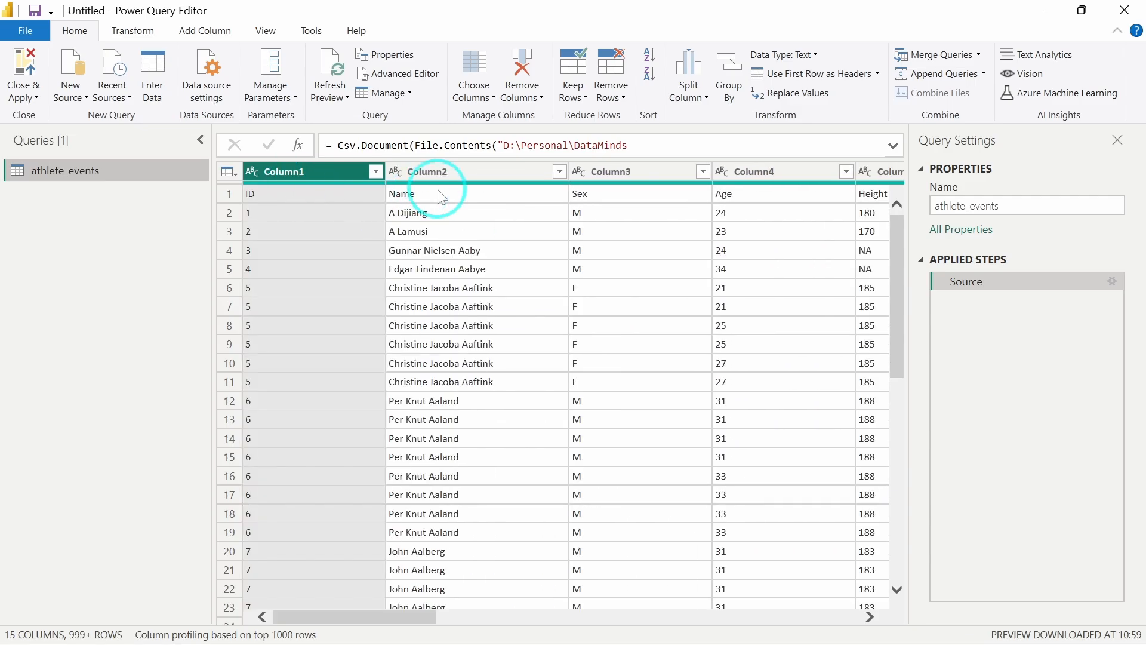
left_click(784, 80)
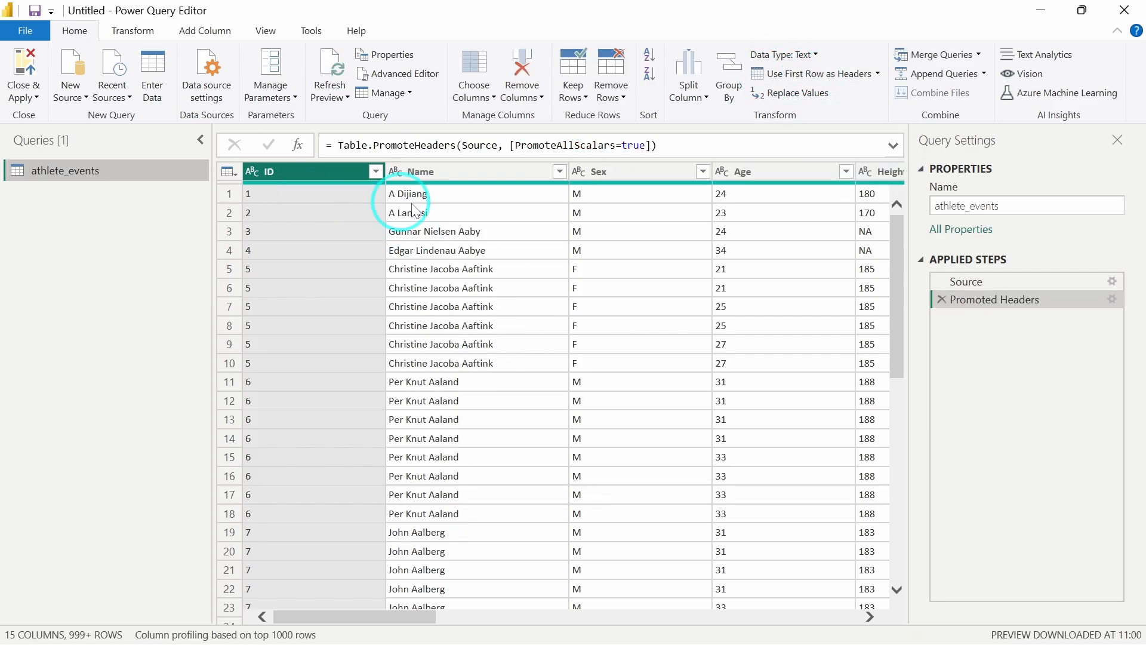
- Change the data type of the ID and Age columns to Whole Number
scroll(418, 203, "right", 5)
scroll(442, 214, "right", 3)
scroll(441, 213, "left", 8)
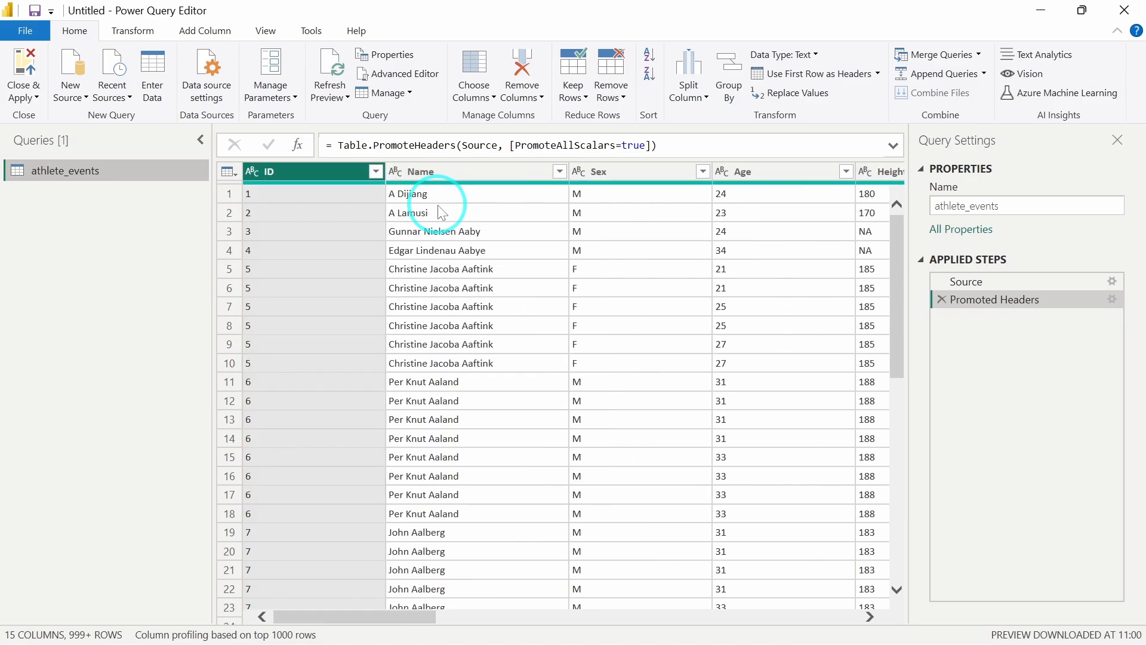
left_click(252, 172)
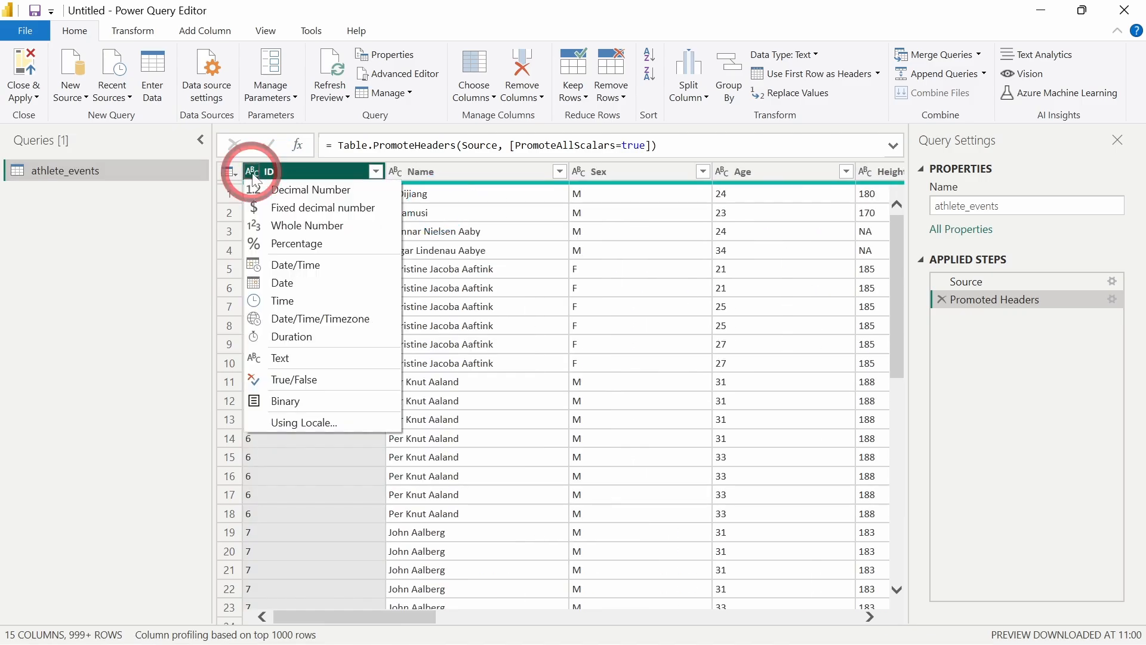
left_click(284, 230)
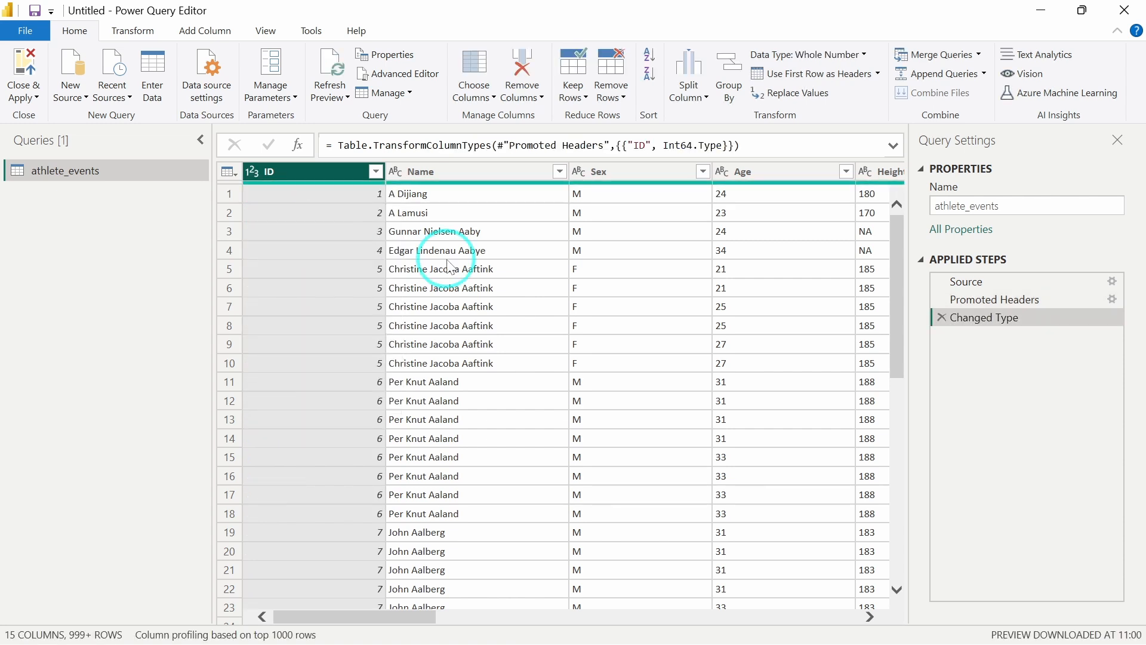
scroll(447, 267, "right", 2)
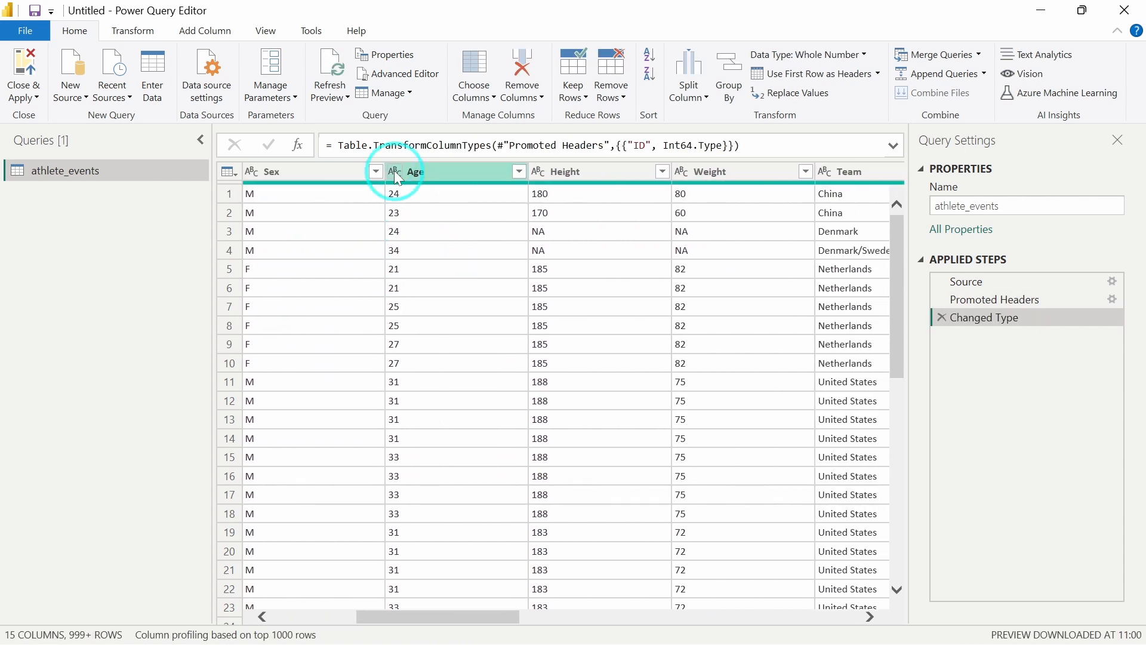
left_click(396, 172)
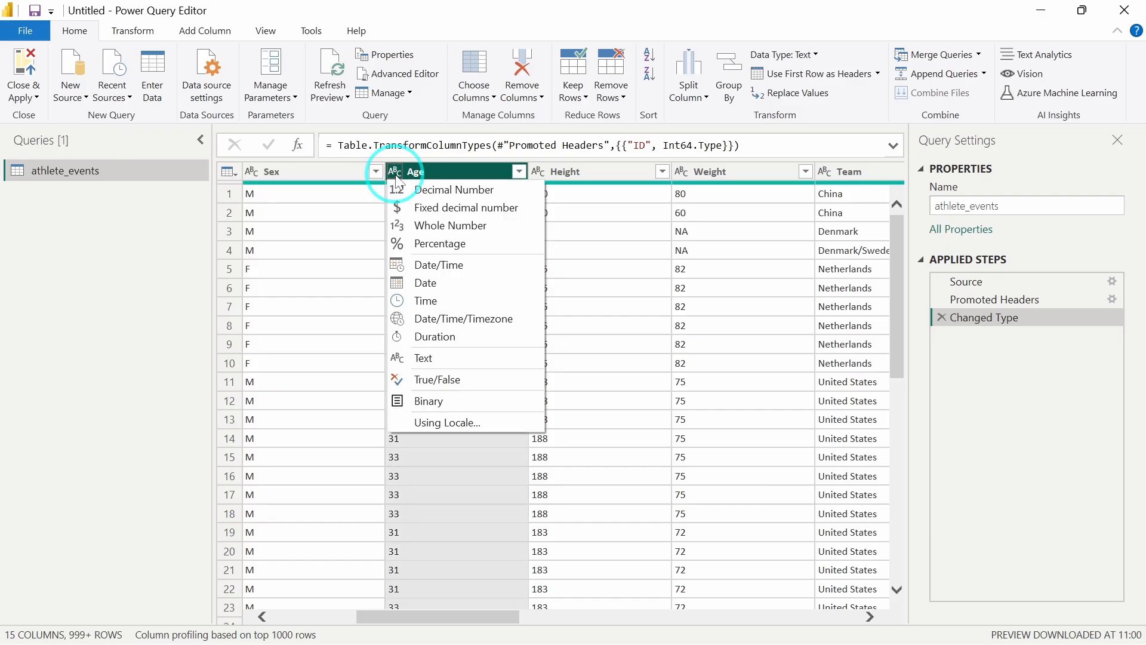
left_click(422, 226)
- Set the Height and Weight columns to the Decimal Number type, replacing Height's initial Whole Number conversion
left_click(537, 172)
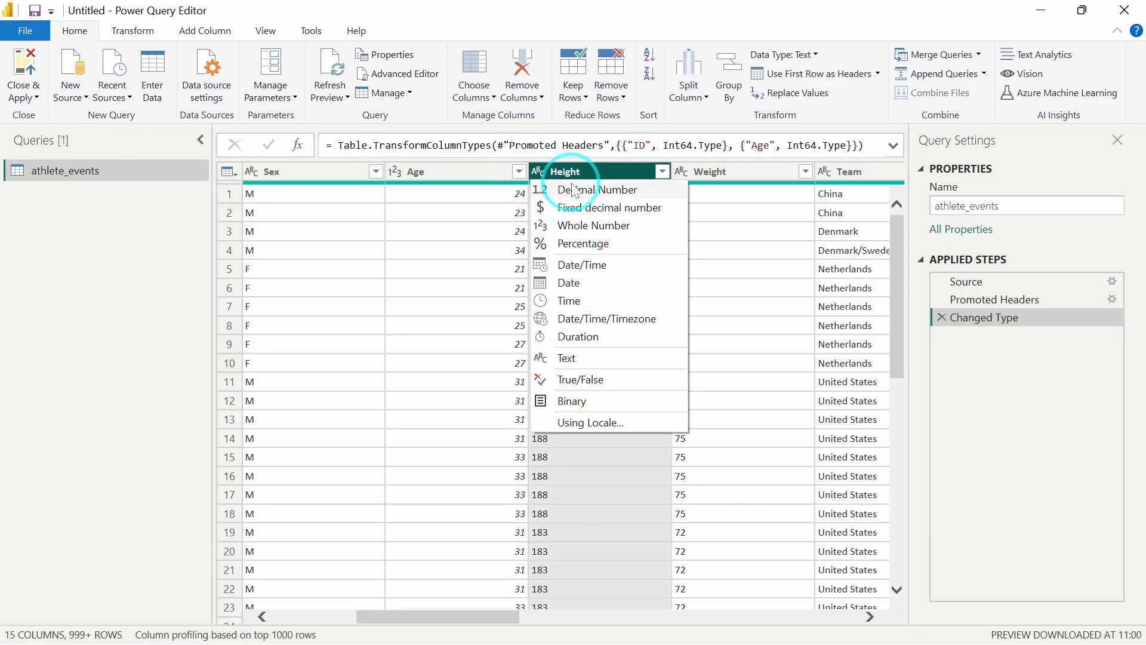
left_click(582, 229)
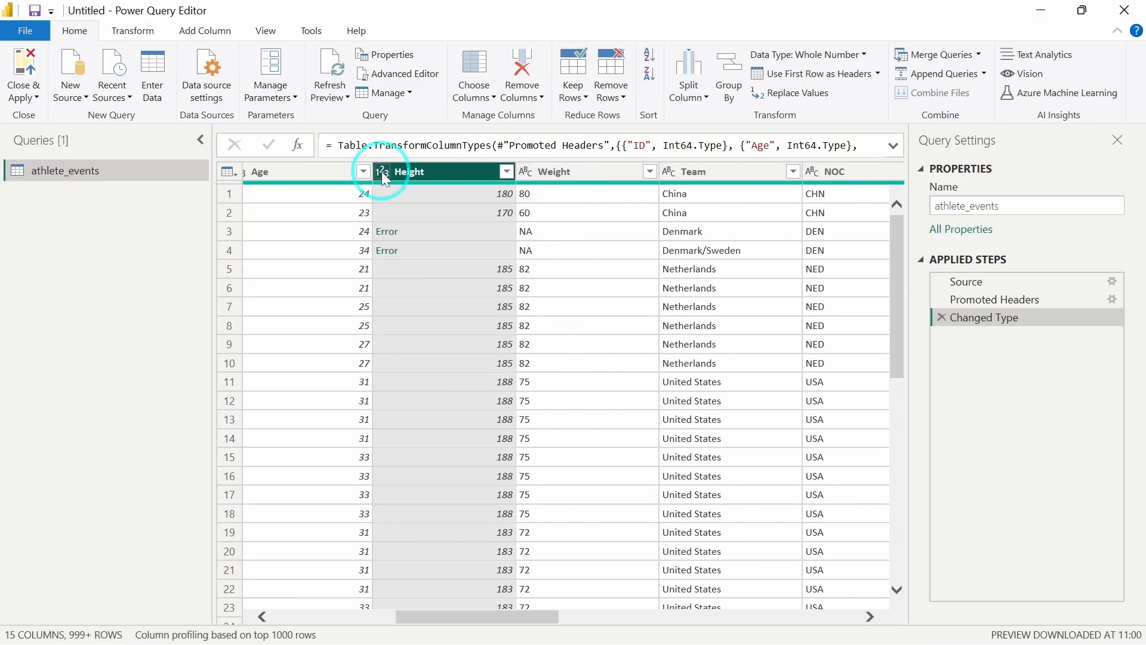
left_click(382, 173)
left_click(400, 187)
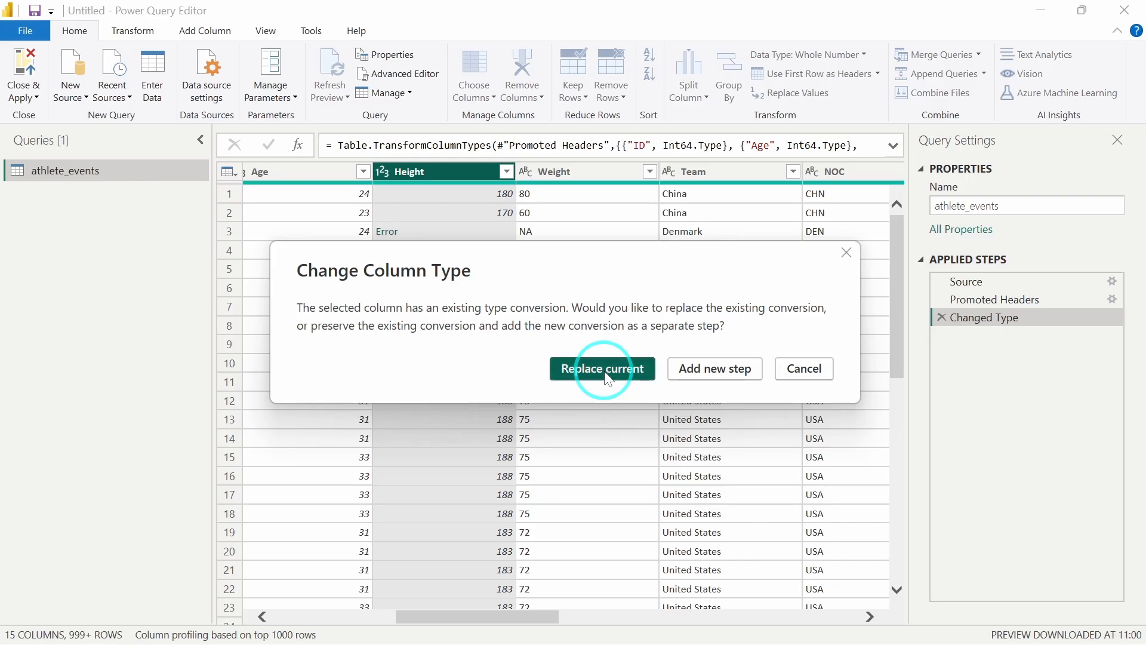
left_click(608, 376)
left_click(525, 176)
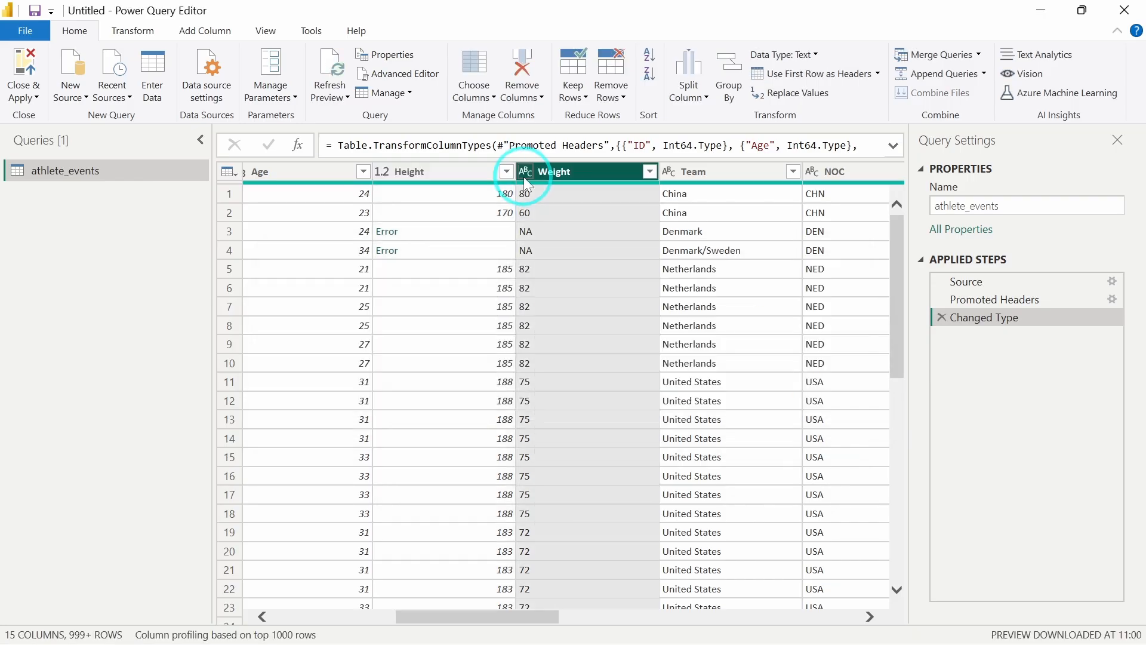
left_click(541, 189)
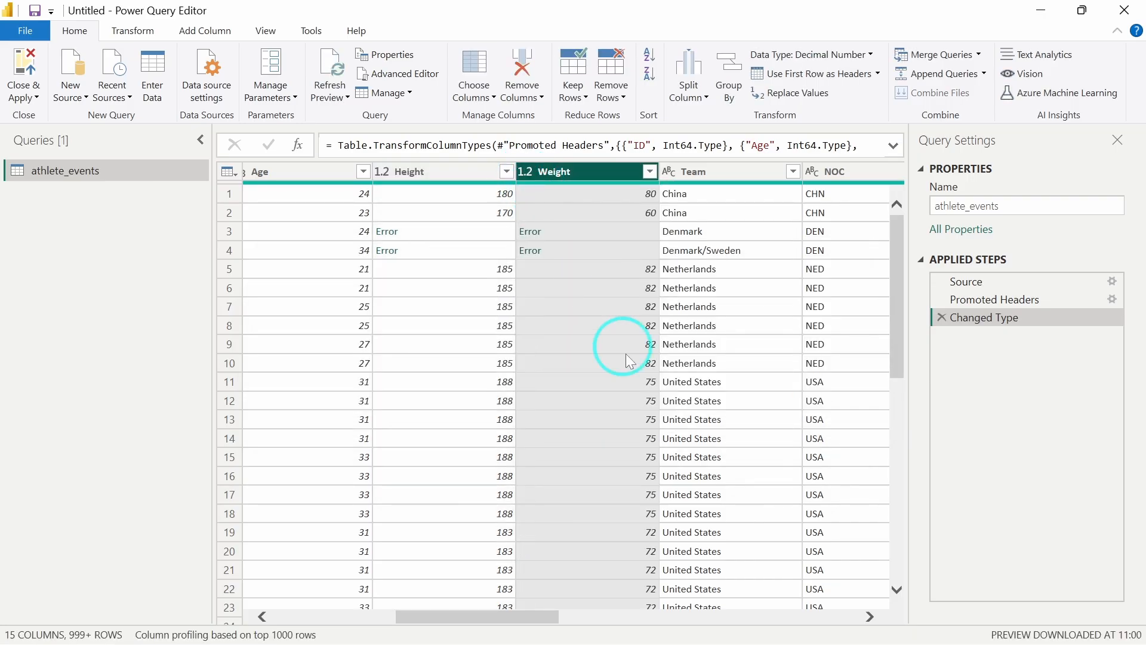
- Change the data type of the Year column to Whole Number
scroll(627, 364, "right", 4)
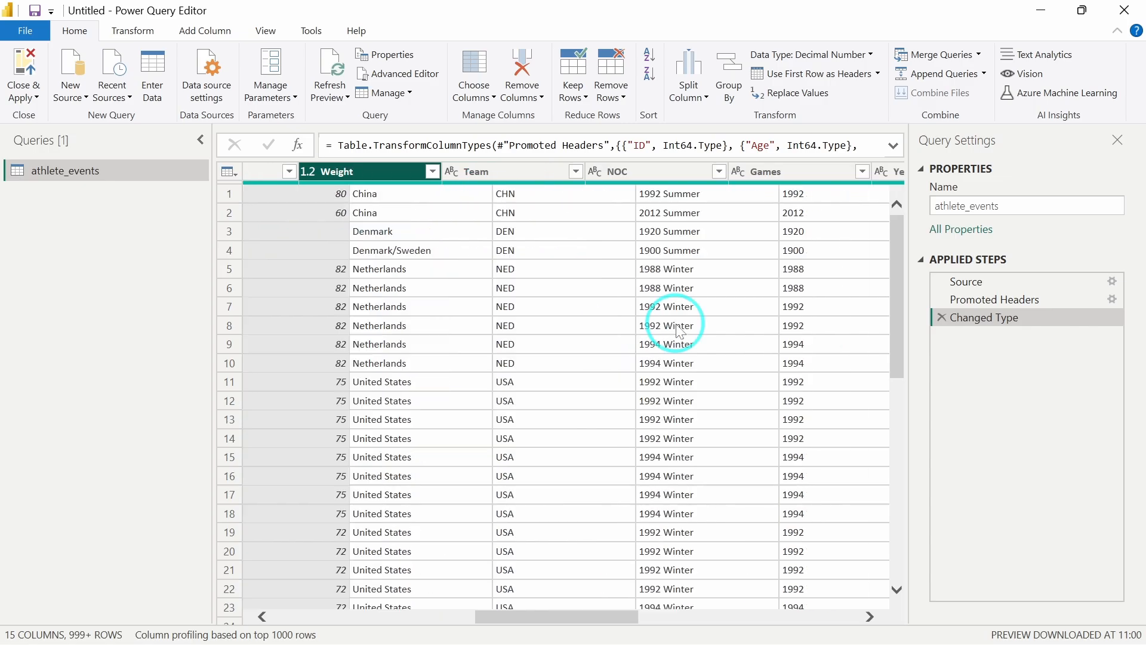
scroll(675, 329, "right", 5)
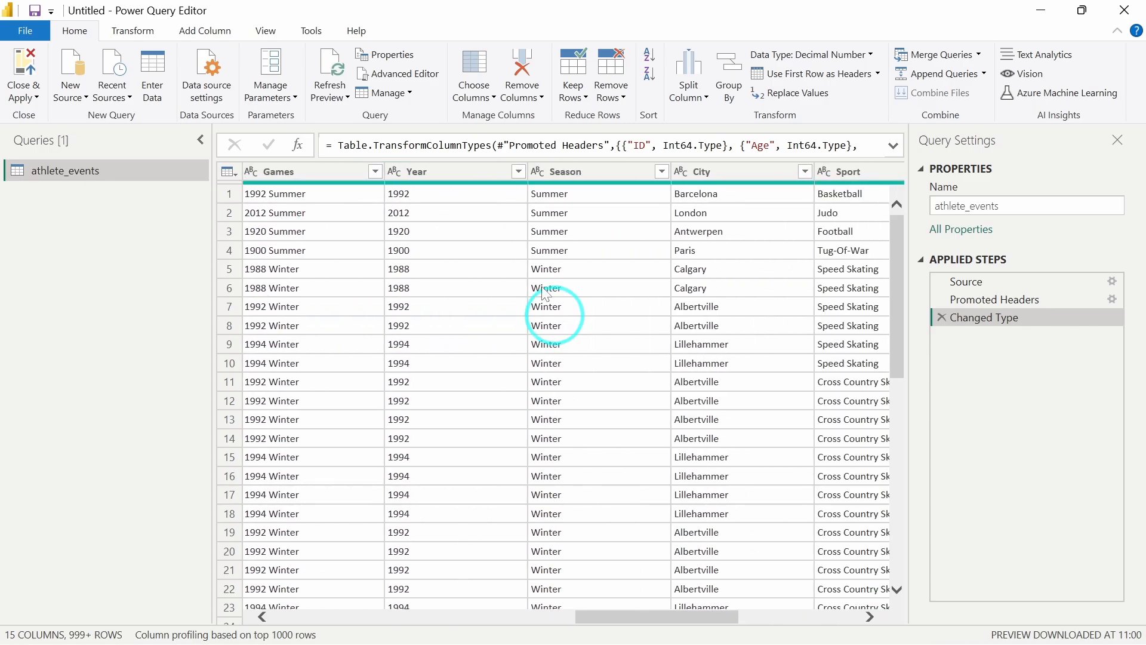
left_click(395, 172)
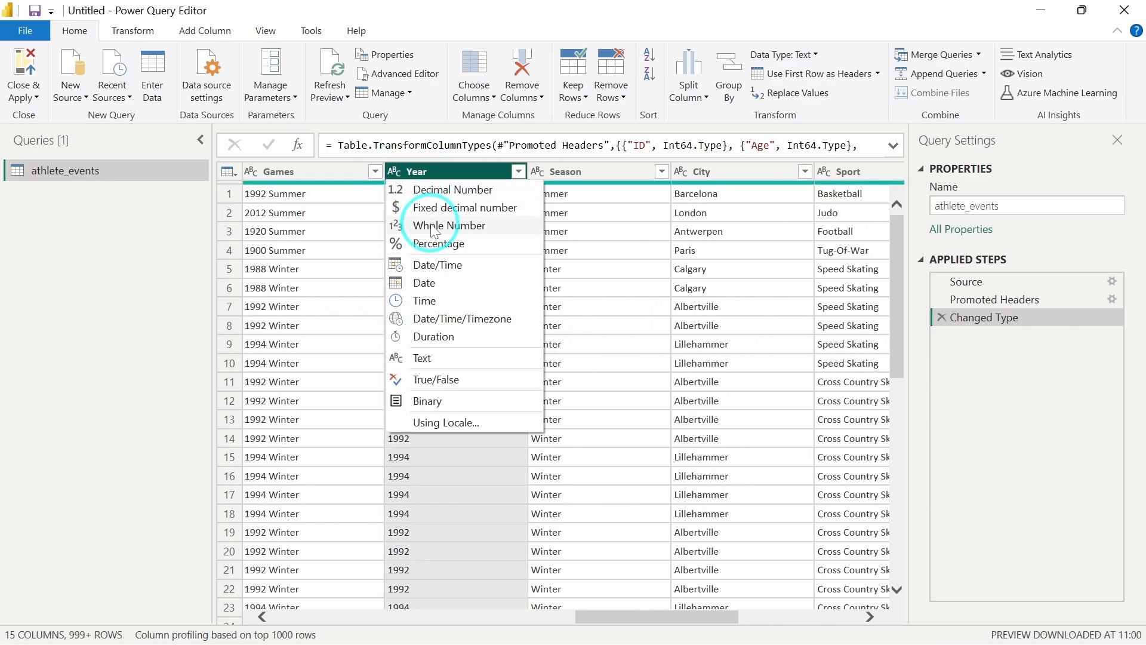
left_click(507, 230)
- Review the remaining columns through Medal, and inspect the Age, Height and Weight columns for conversion errors
scroll(680, 299, "right", 5)
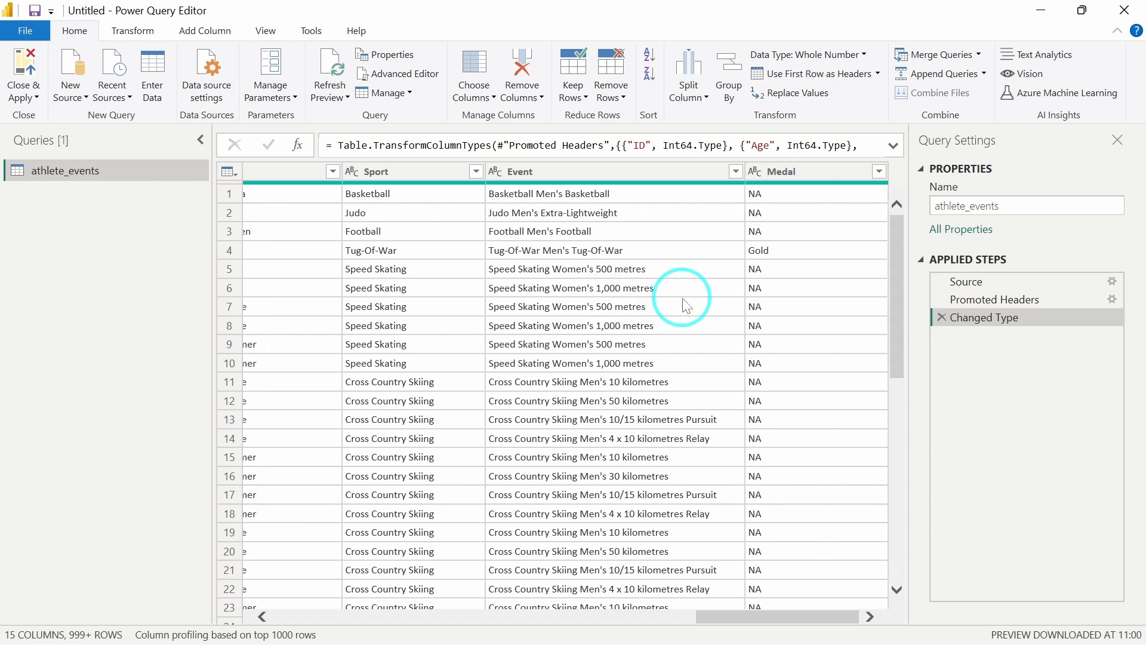
scroll(687, 306, "left", 5)
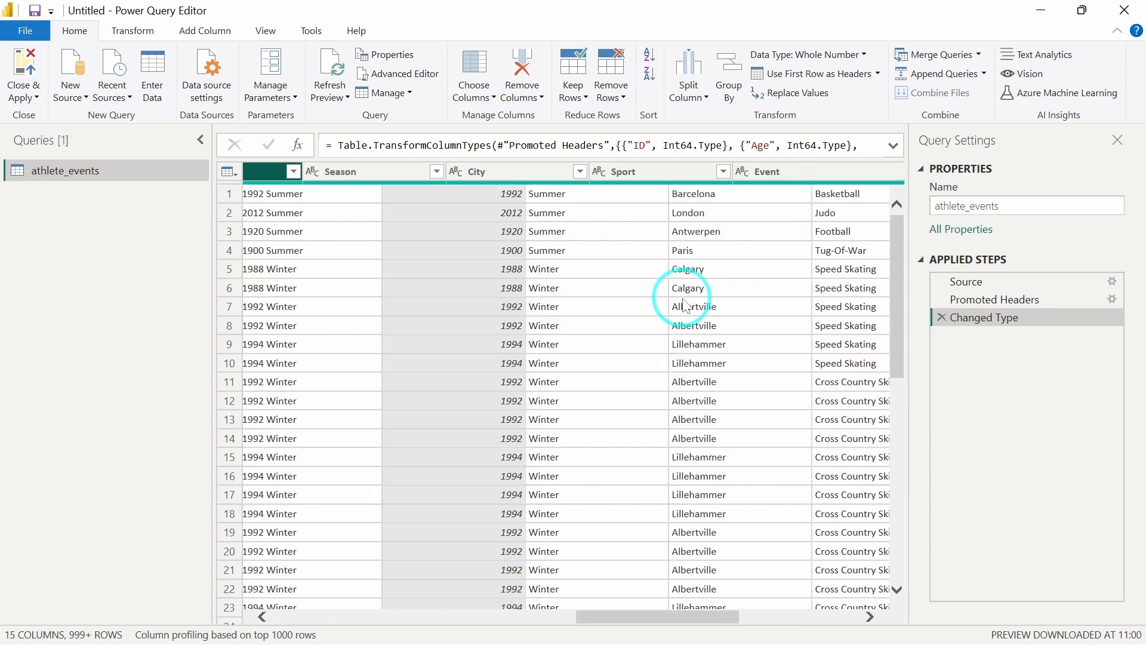
scroll(686, 306, "left", 5)
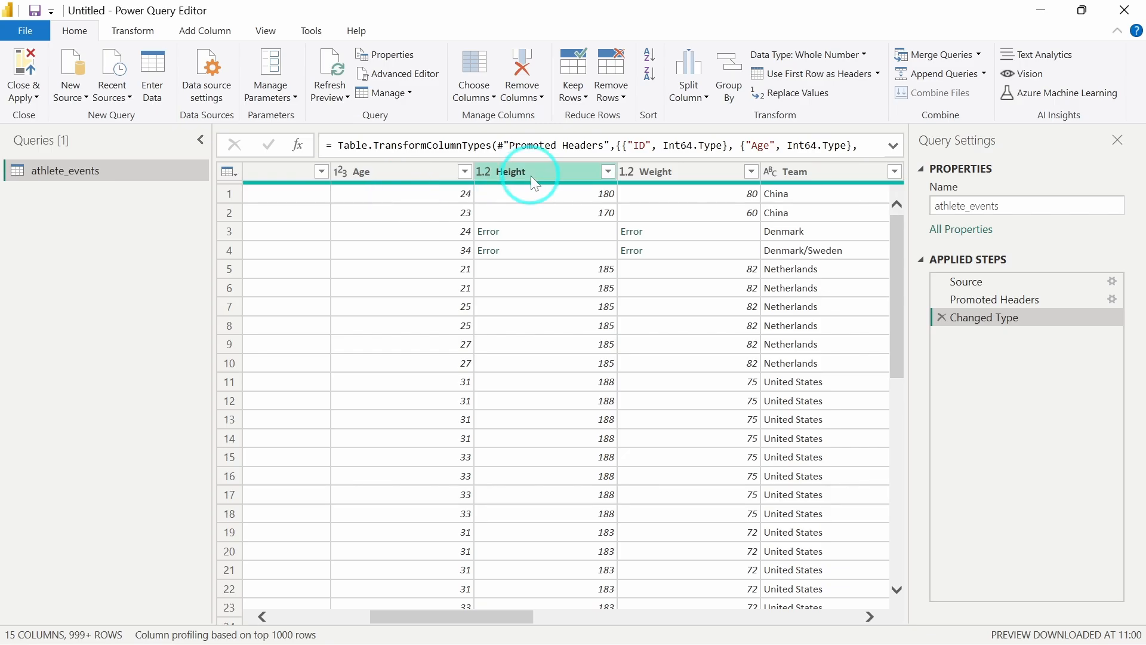
left_click(400, 173)
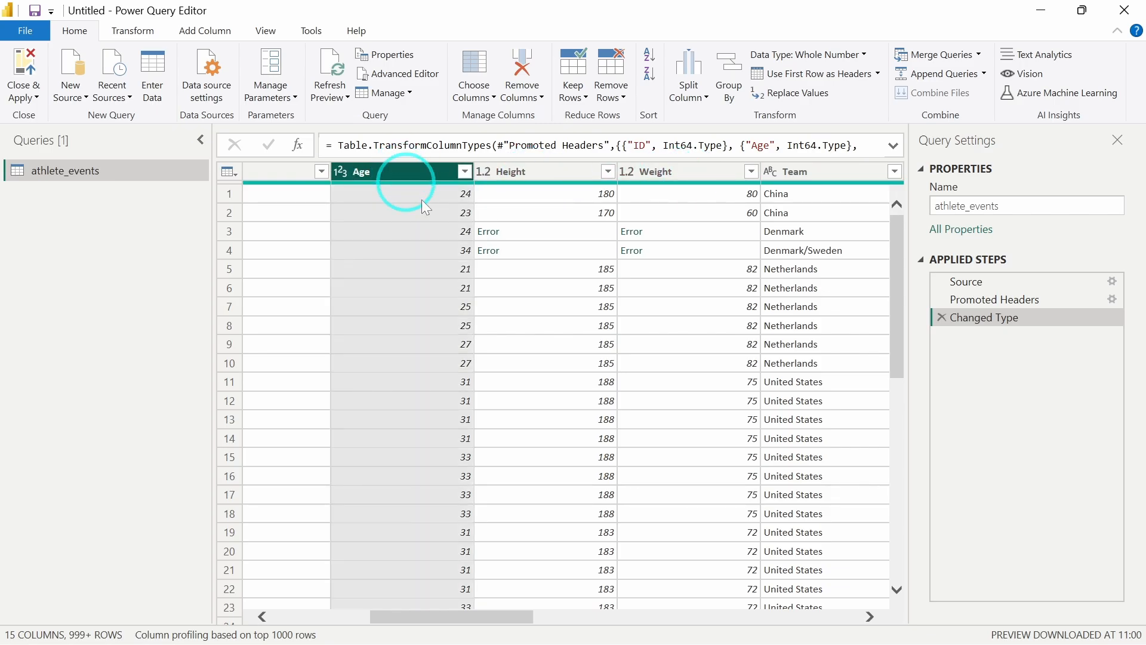
left_click(495, 235)
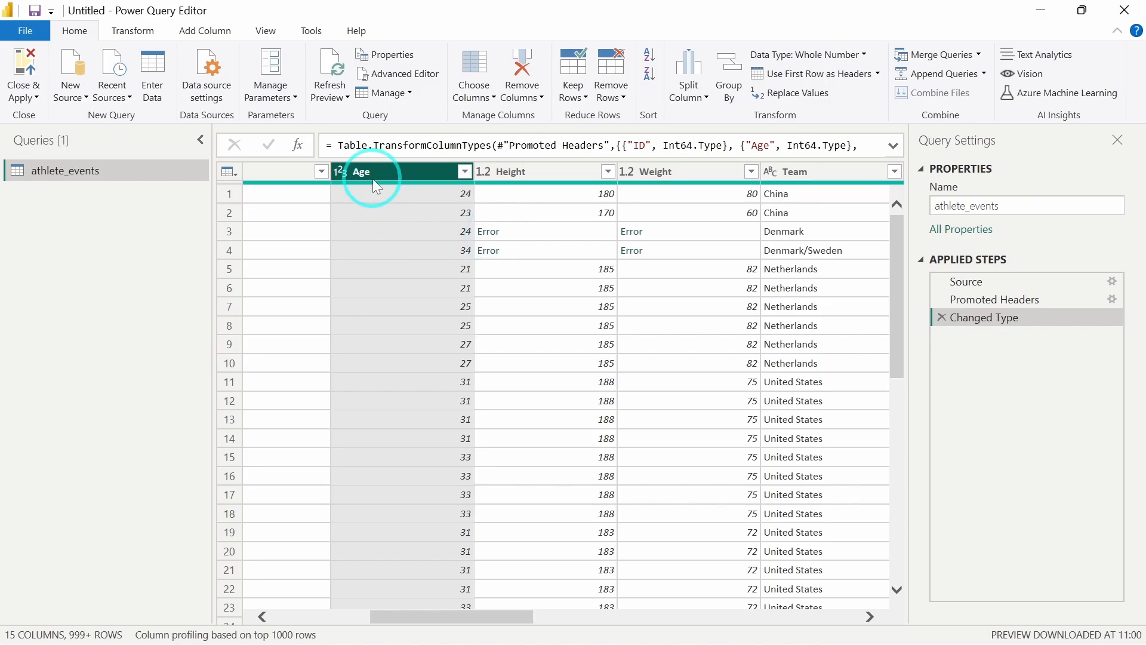
- Replace the errors in the Age column with null
scroll(393, 373, "down", 20)
scroll(393, 373, "up", 20)
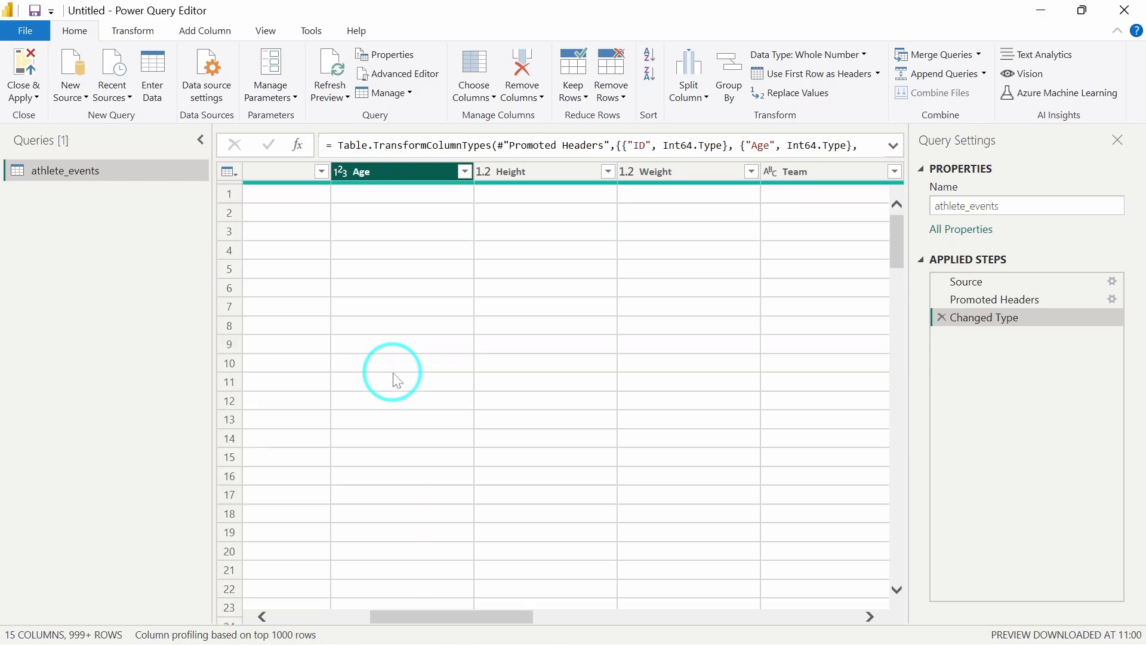
scroll(393, 372, "down", 2)
scroll(393, 372, "up", 2)
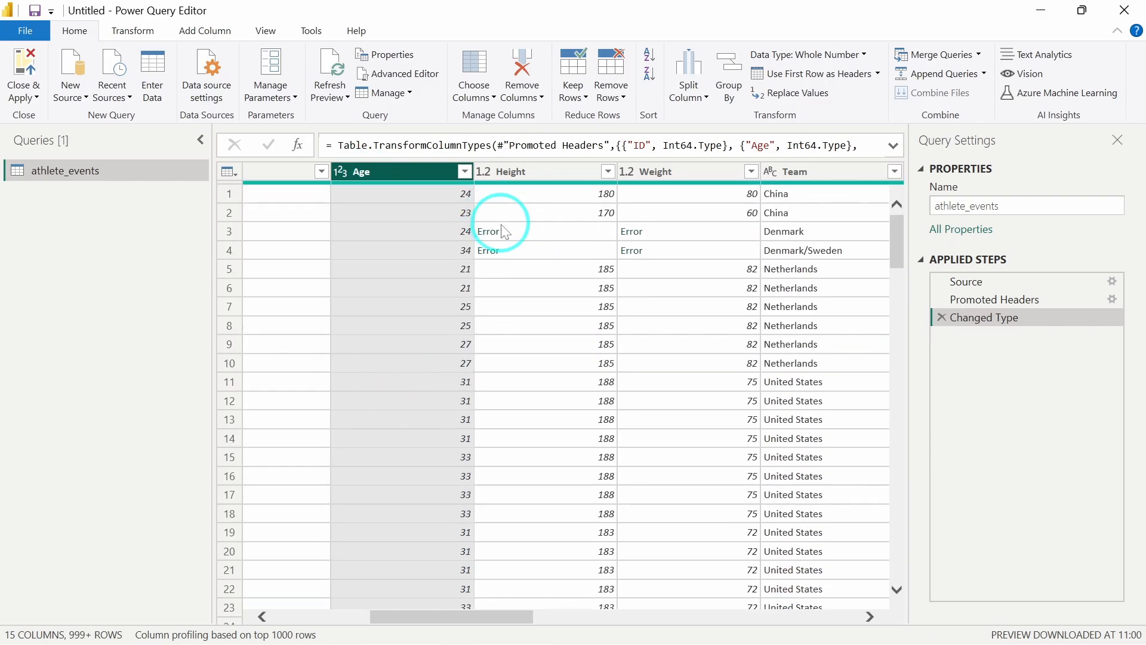
right_click(385, 177)
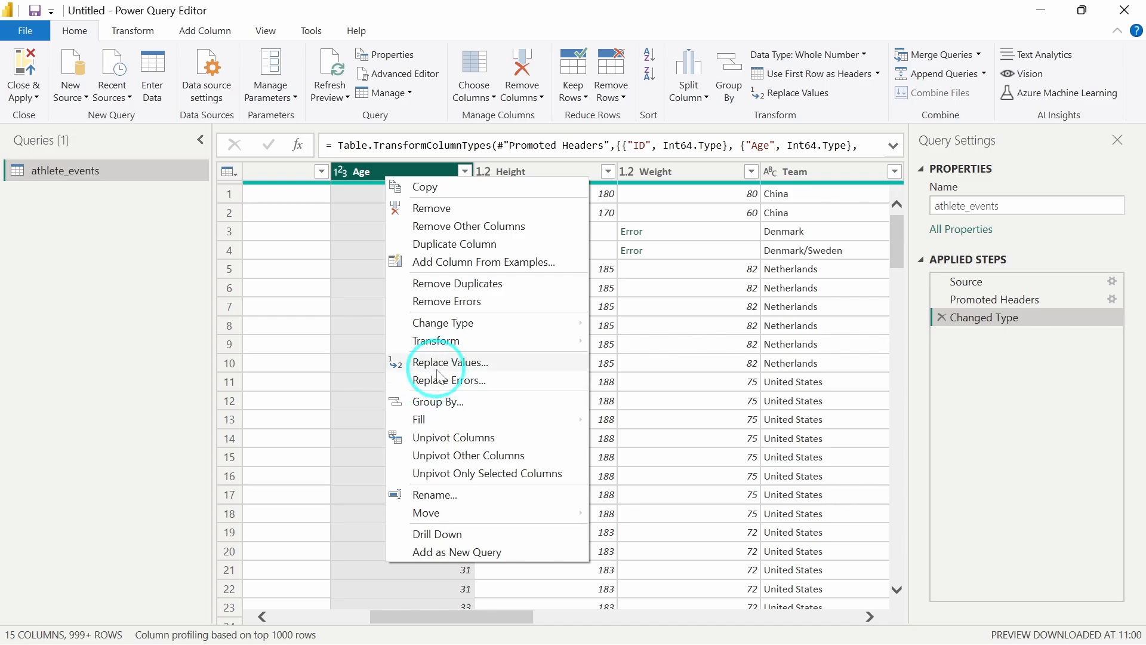
left_click(463, 382)
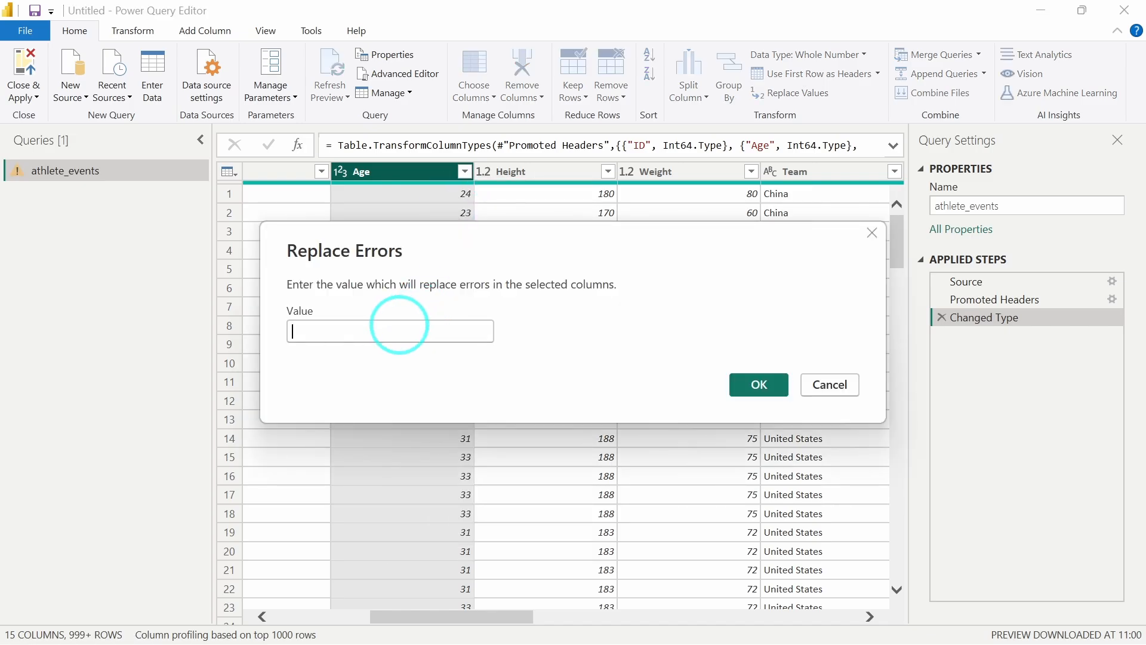
left_click(399, 331)
type("null")
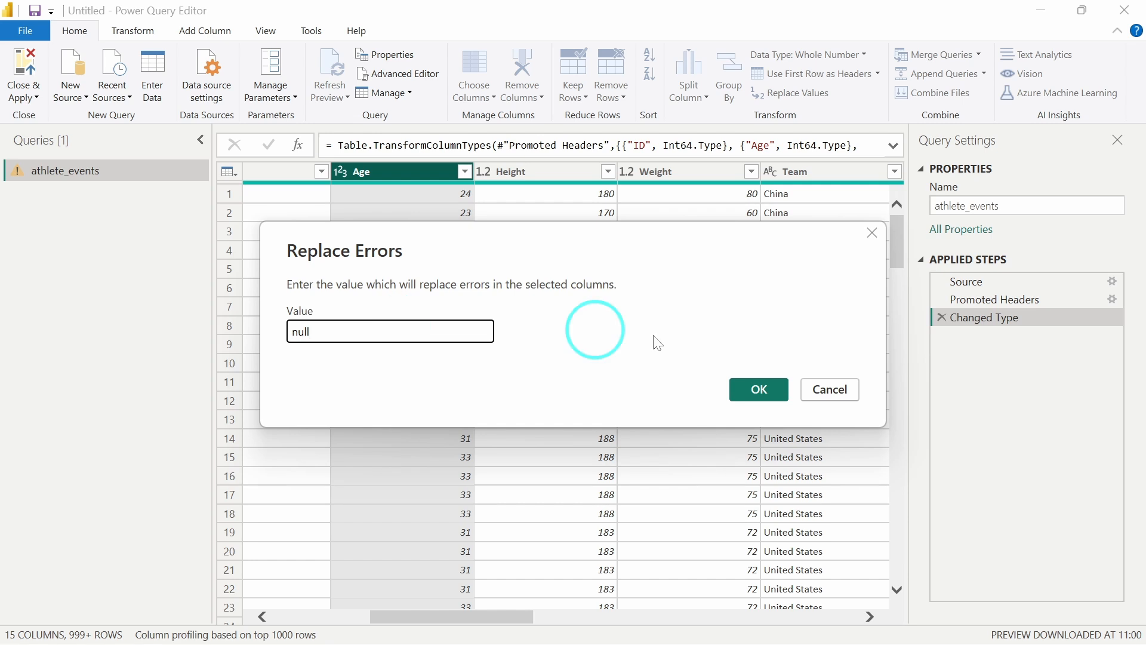
left_click(752, 391)
- Replace the errors in the Height column with null
left_click(533, 170)
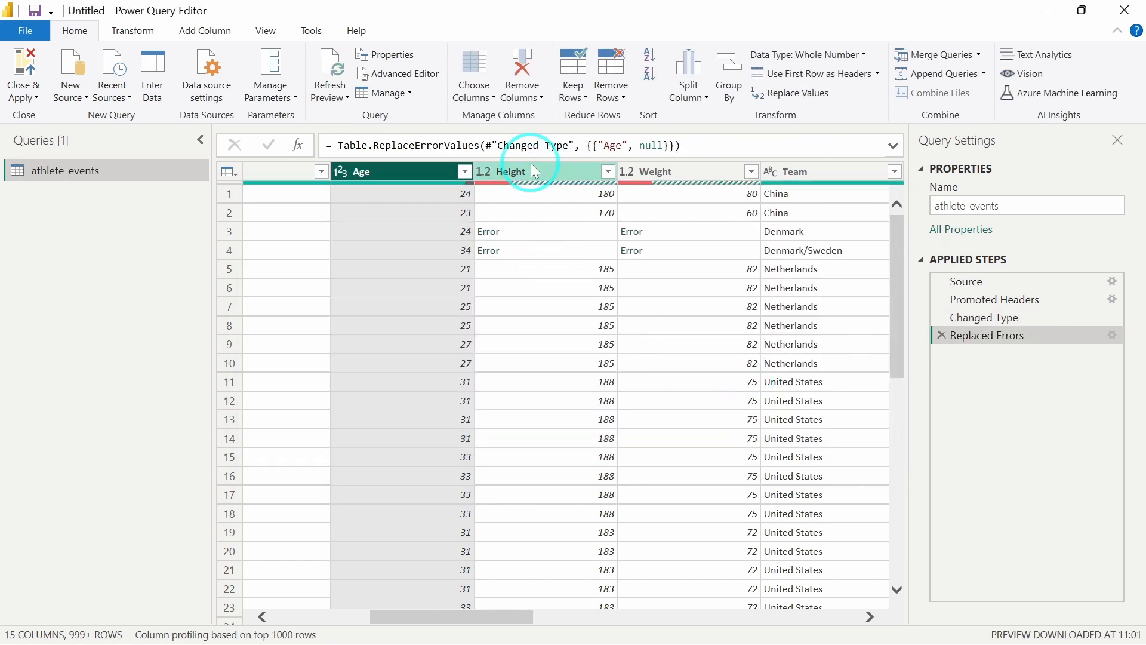
right_click(535, 171)
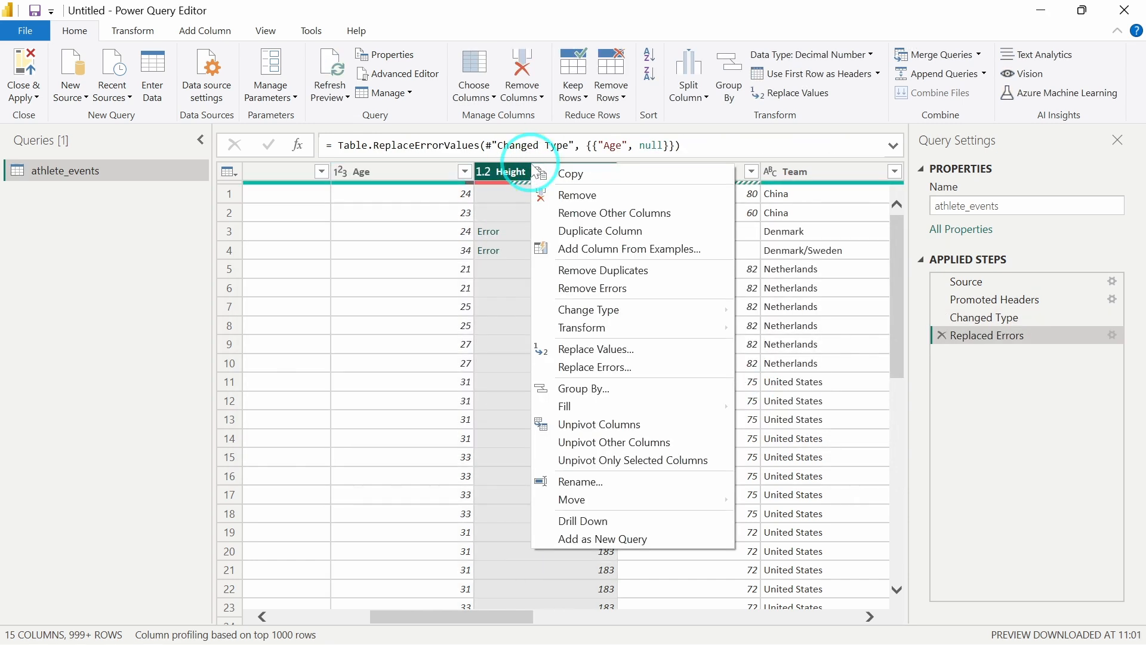
left_click(595, 367)
left_click(448, 337)
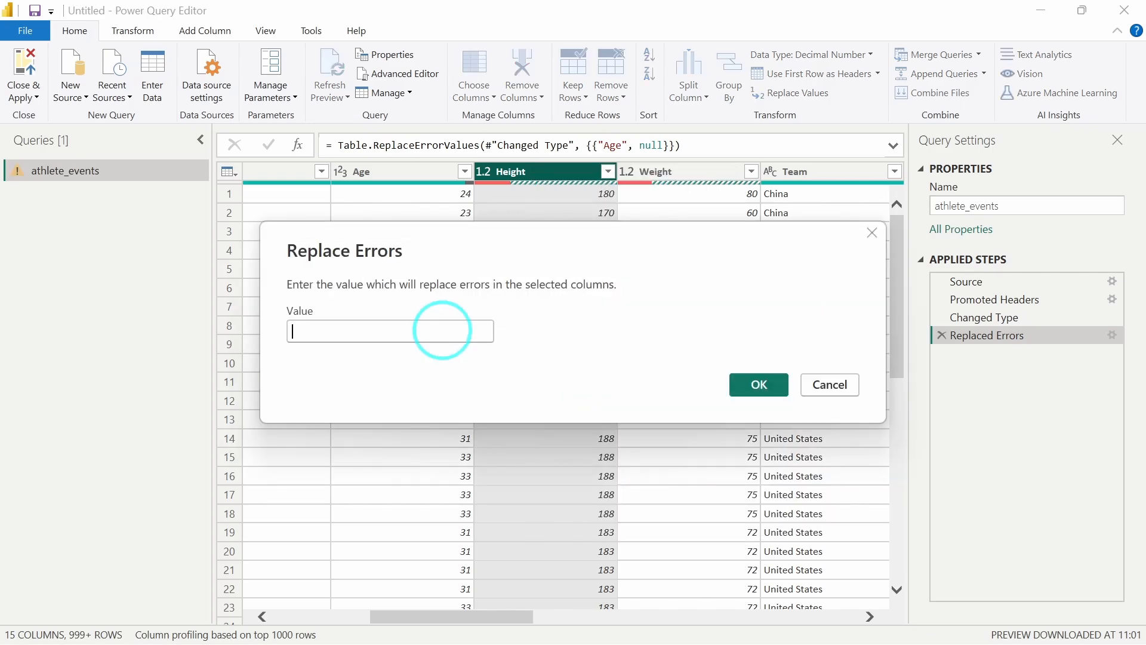
type("null")
left_click(758, 389)
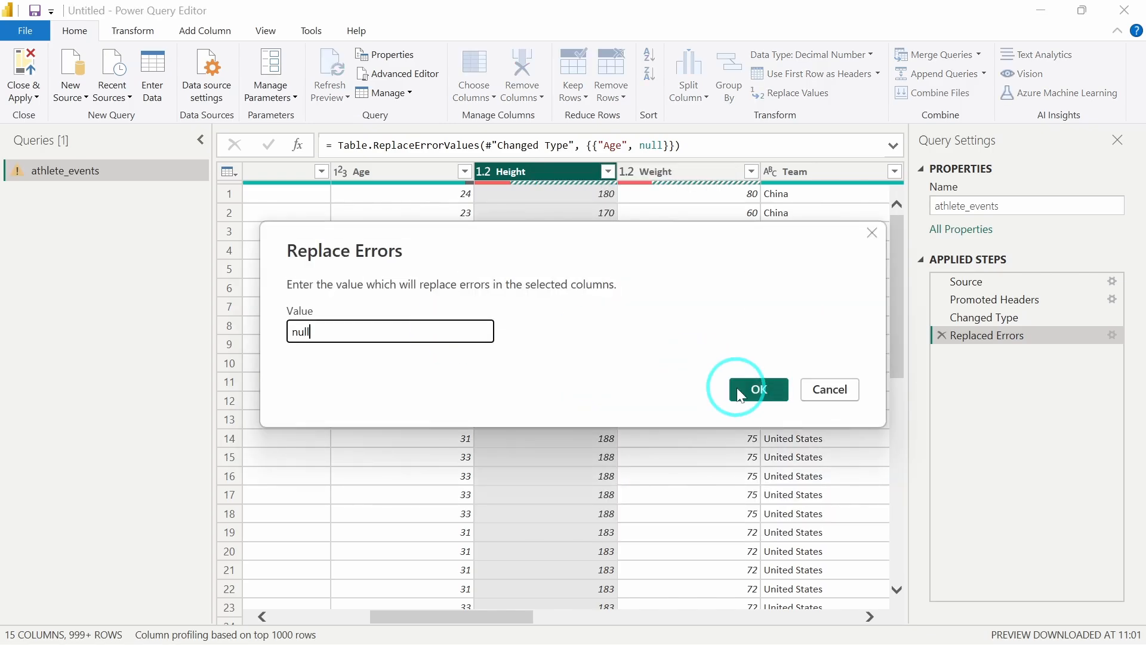
- Replace the errors in the Weight column with null
right_click(667, 172)
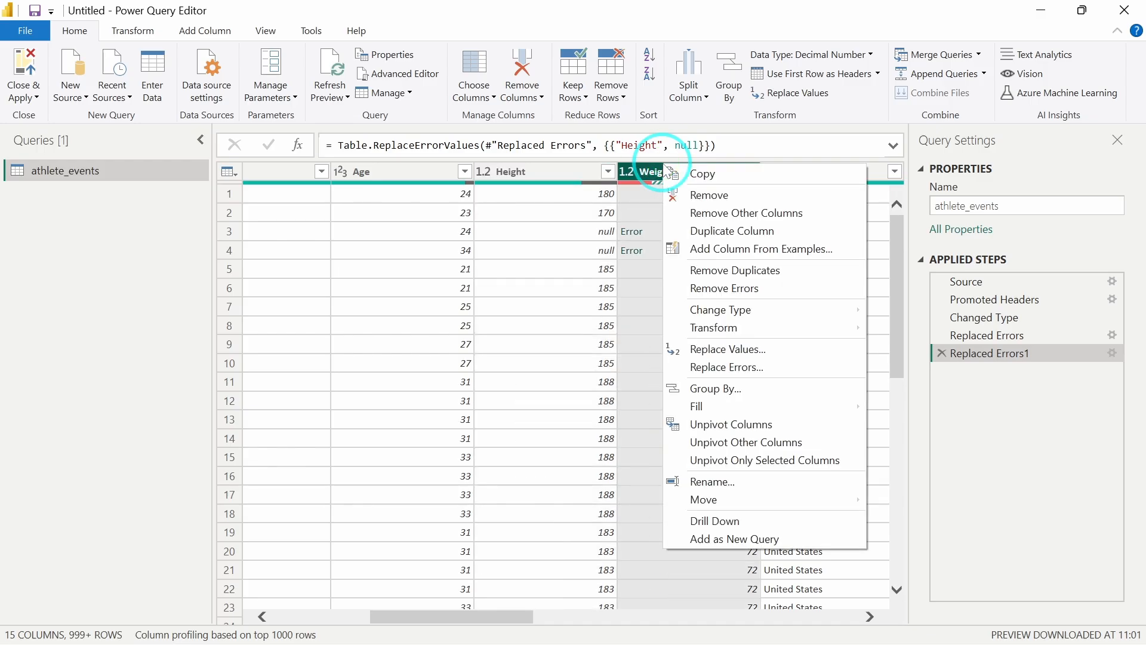
left_click(723, 371)
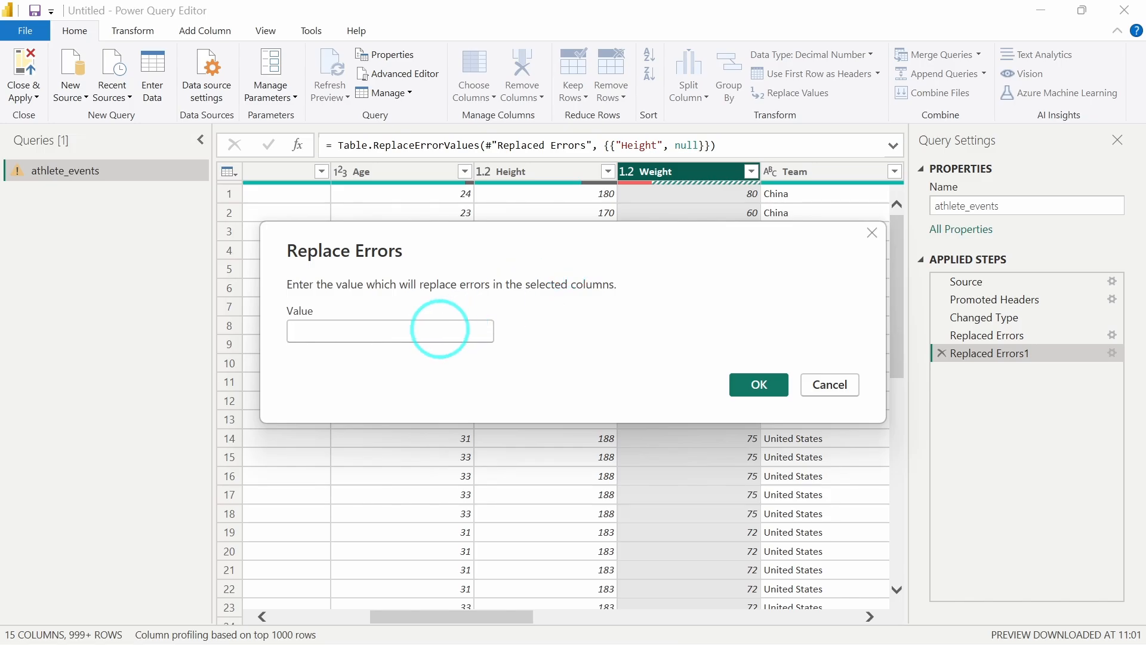
left_click(437, 330)
type("null")
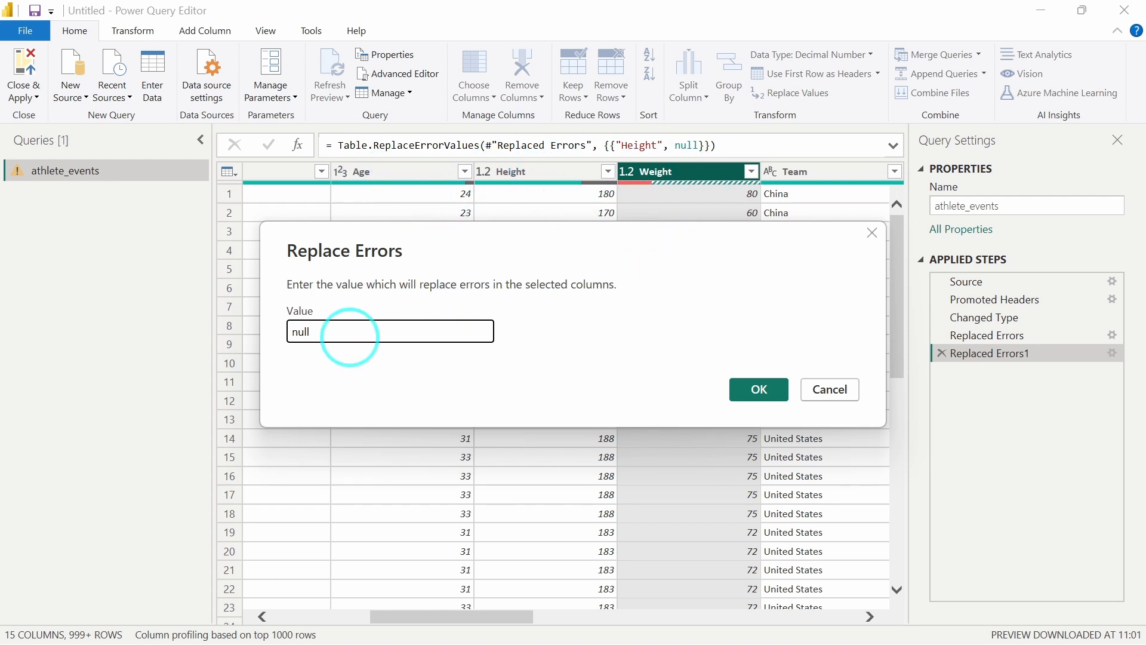
left_click(349, 338)
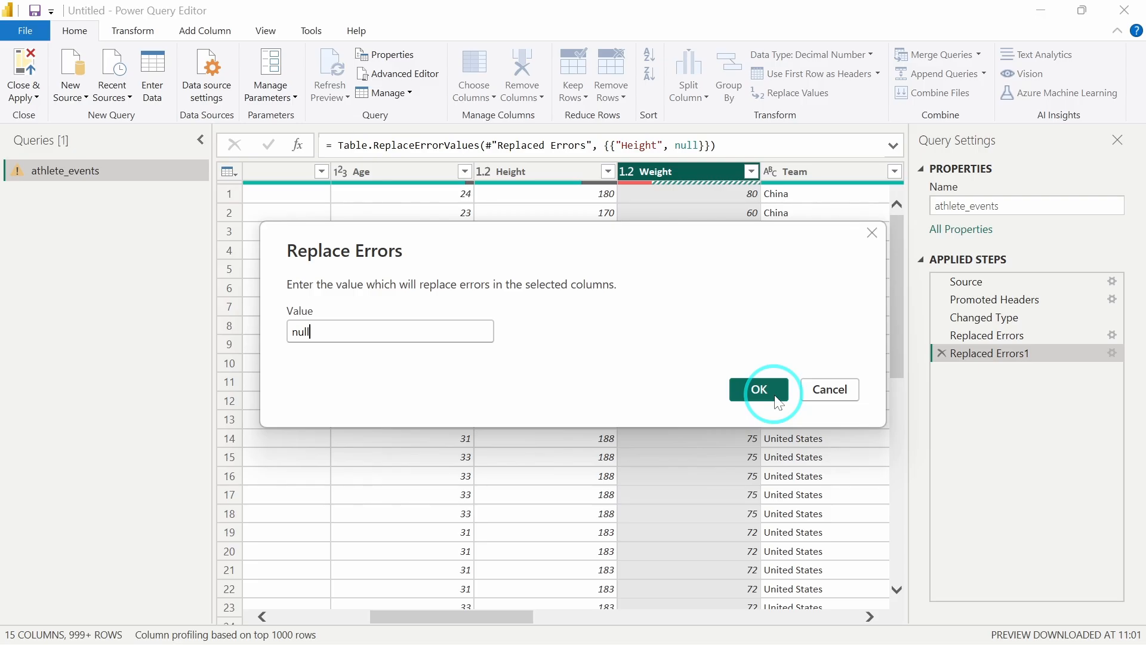
left_click(759, 389)
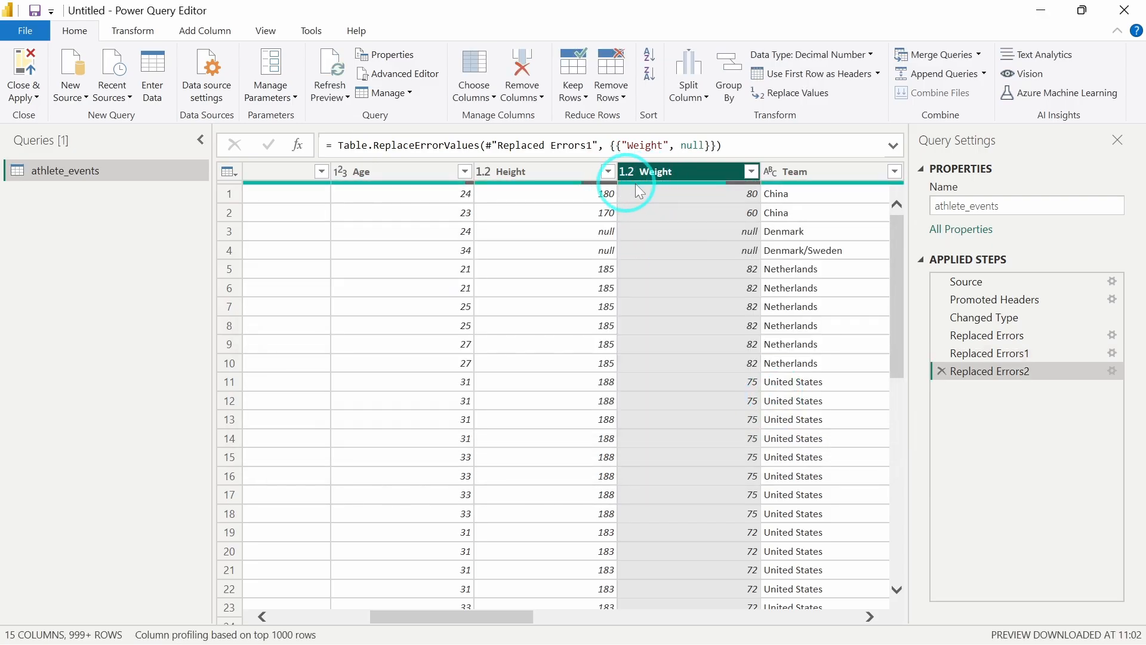
- Check the remaining columns through Medal, and apply the query changes to load athlete_events into the report
scroll(734, 190, "right", 5)
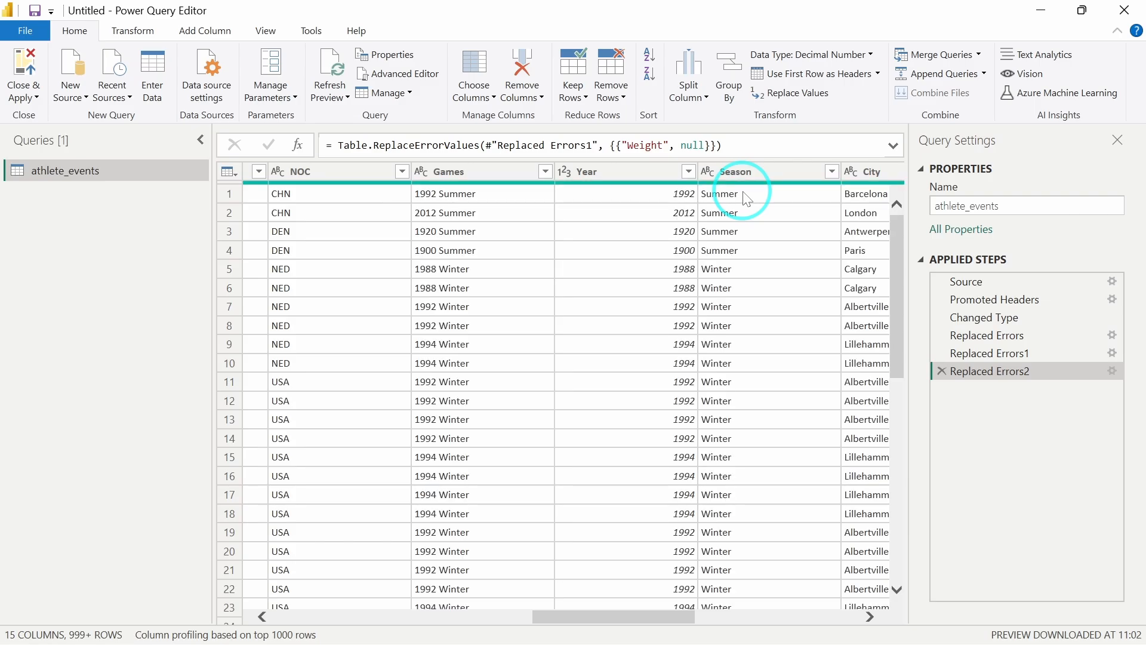
scroll(746, 199, "right", 6)
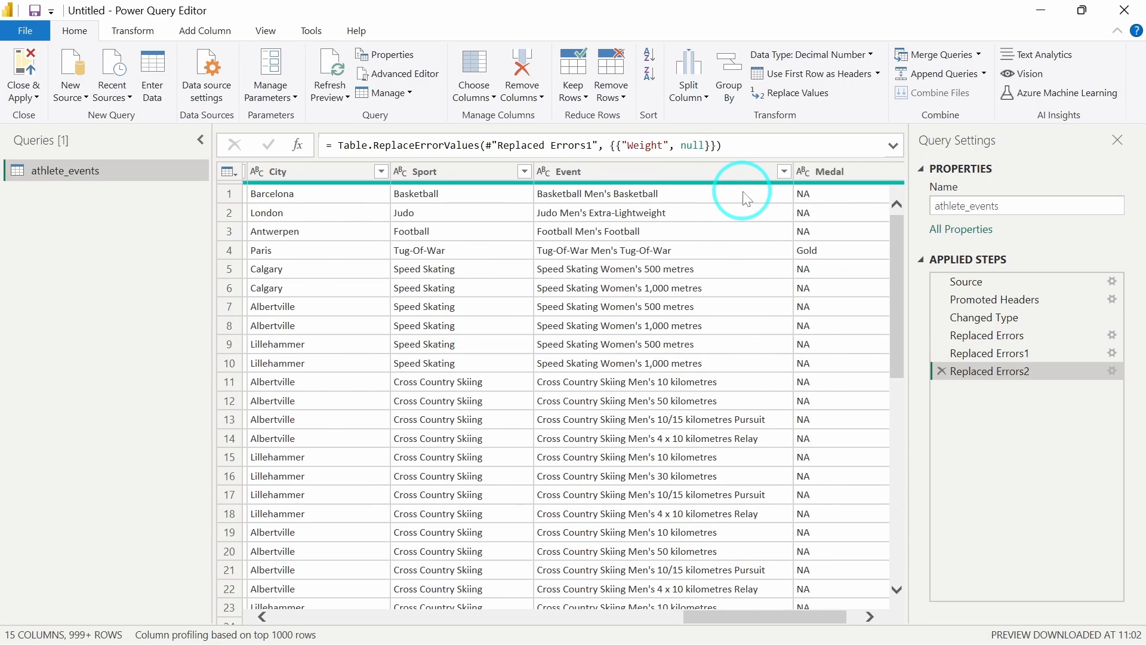
scroll(370, 268, "left", 10)
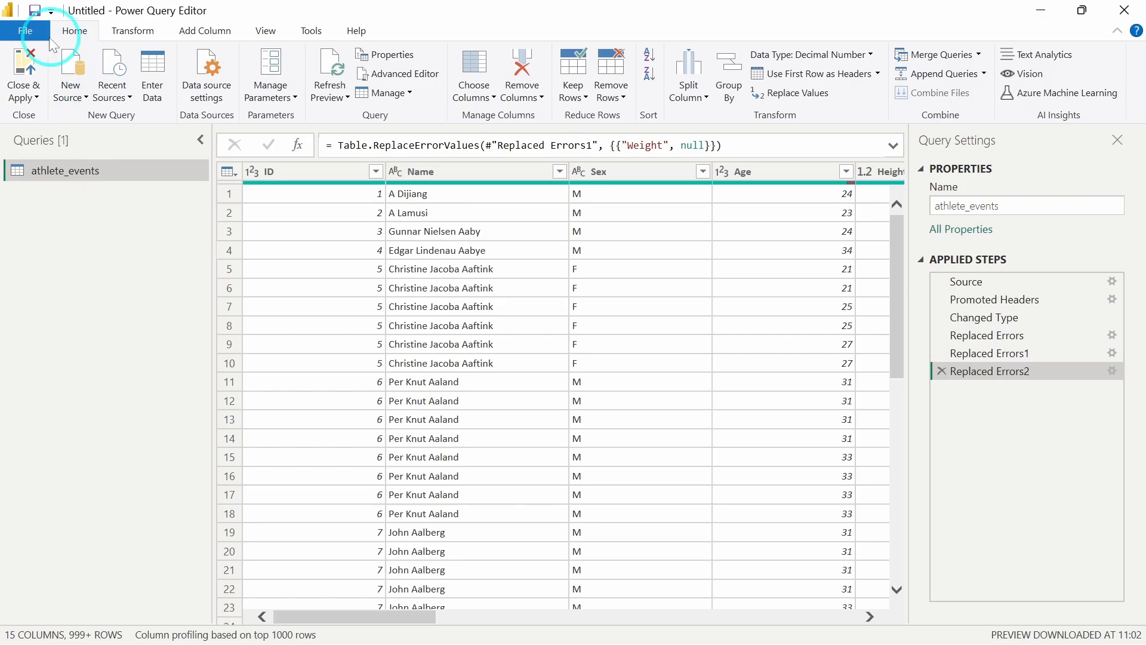
left_click(25, 30)
left_click(60, 61)
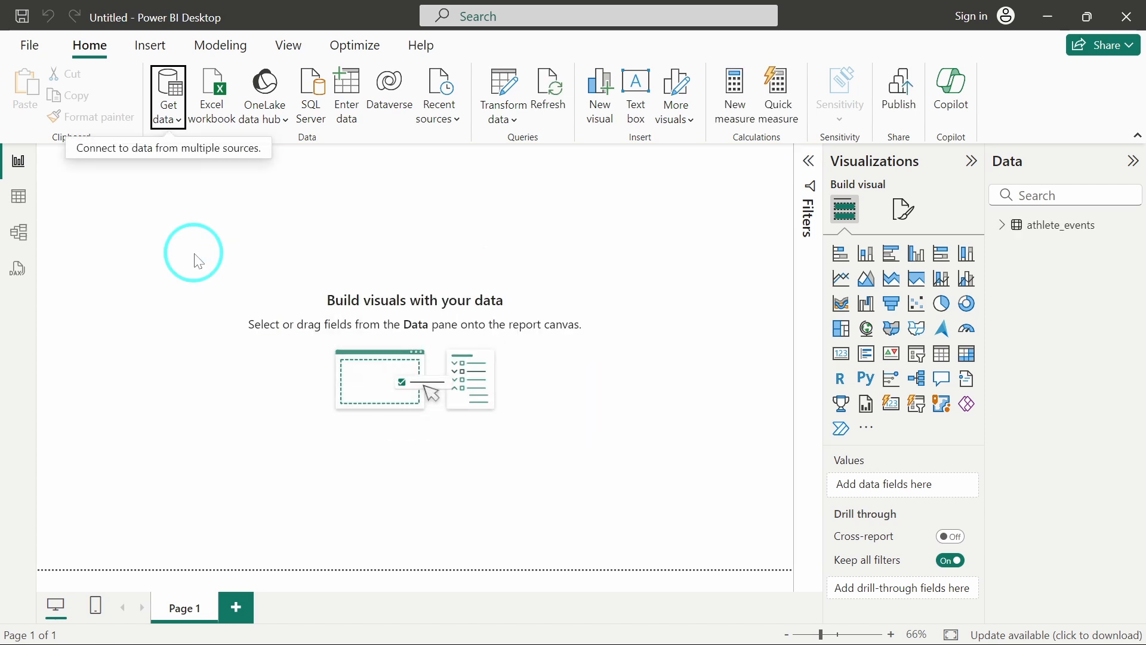
left_click(199, 260)
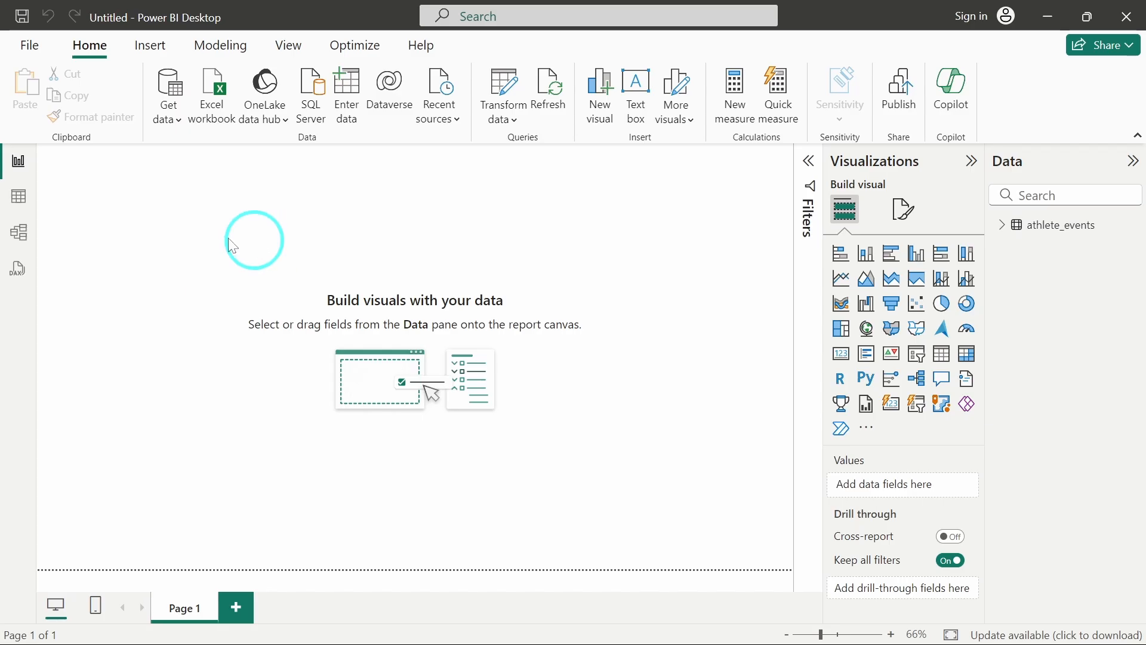
- Examine the loaded athlete_events columns in the table view, including Season, and return to the report canvas
left_click(18, 196)
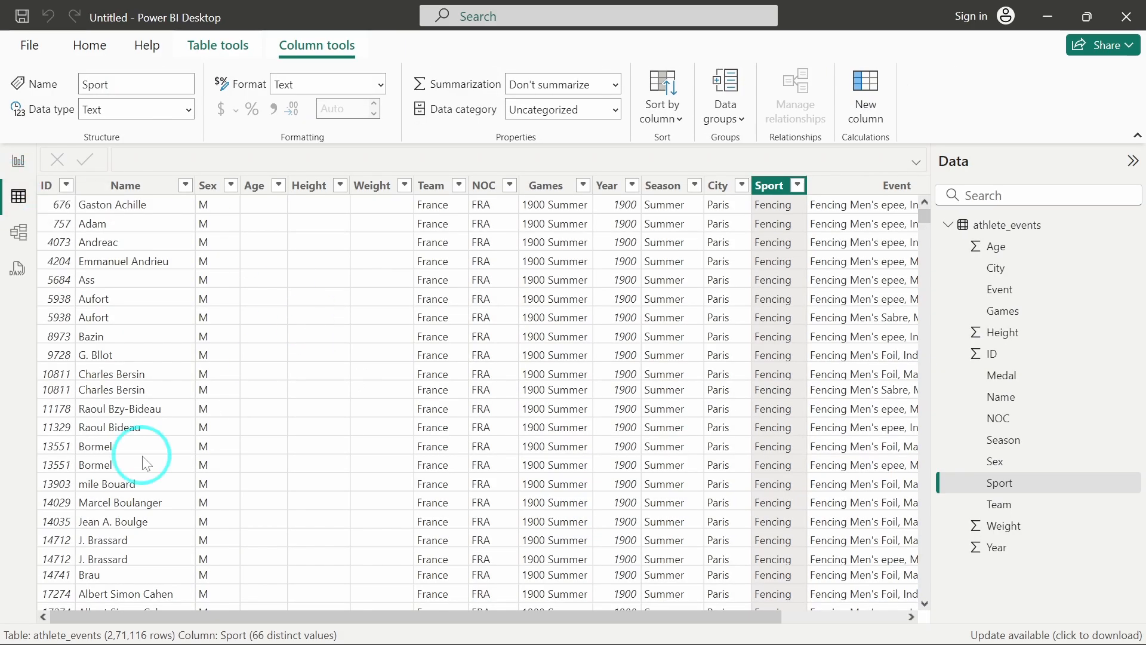
scroll(350, 409, "right", 3)
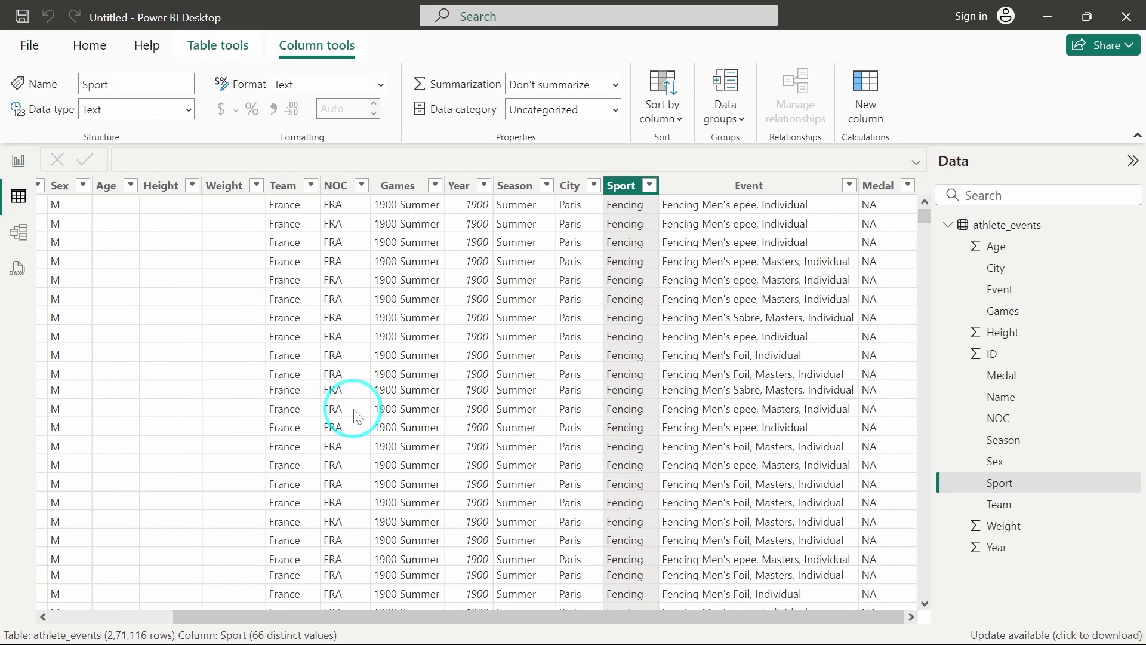
left_click(517, 186)
scroll(420, 394, "left", 3)
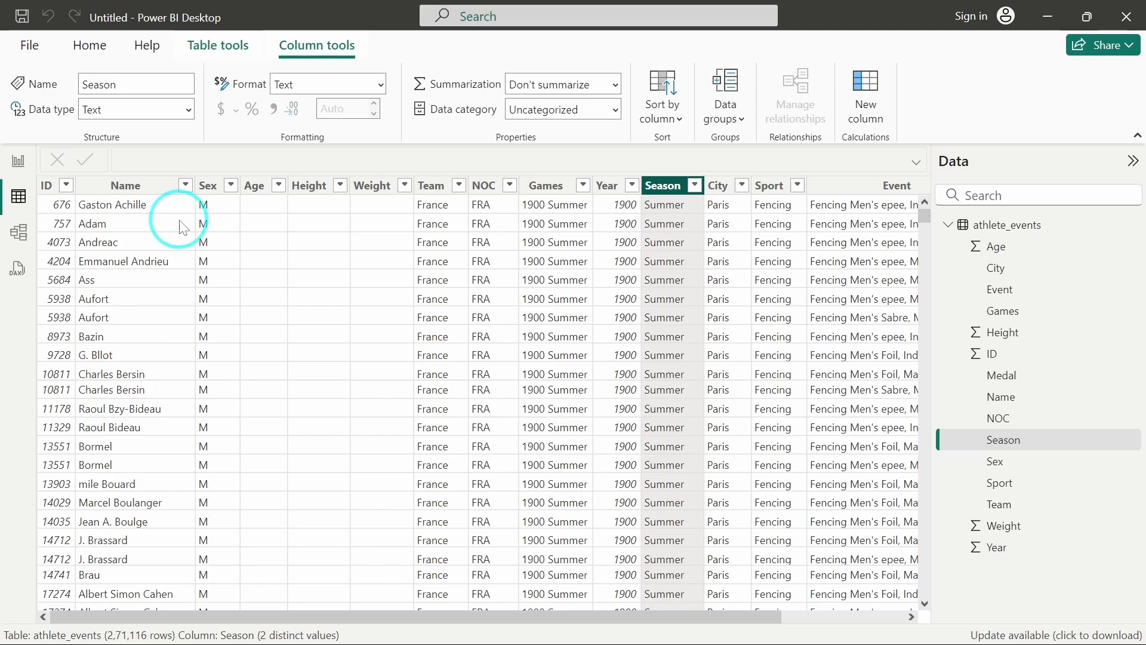
left_click(22, 167)
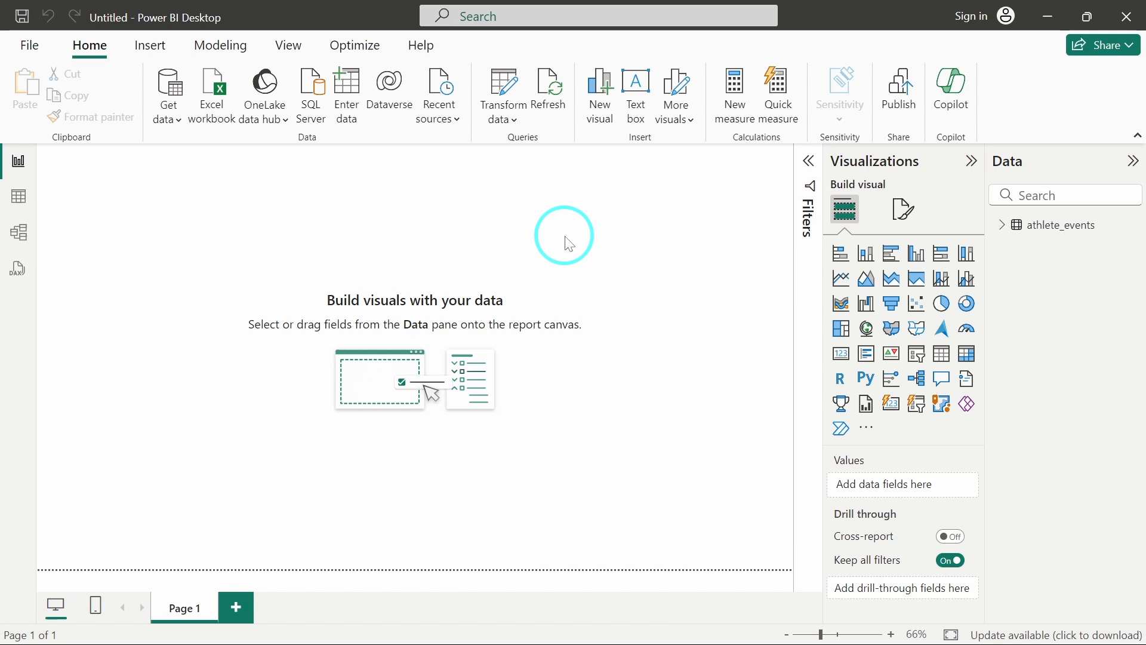
- Set the report page's canvas background color to #F5F5FD and lower its transparency to the minimum
left_click(911, 211)
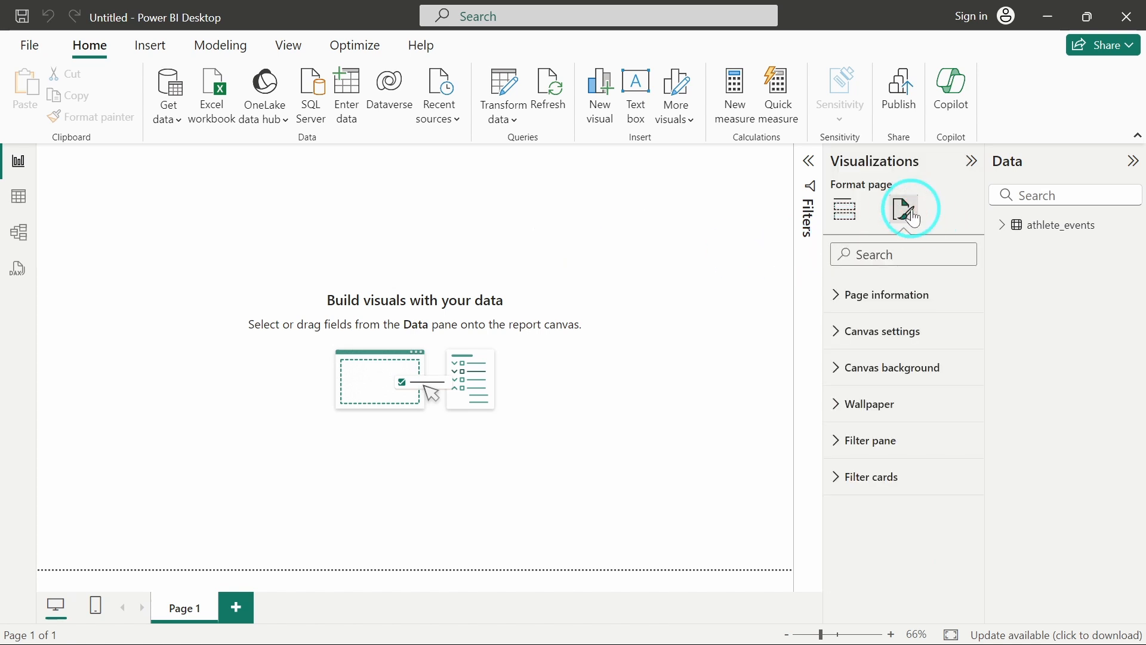
left_click(864, 365)
left_click(848, 428)
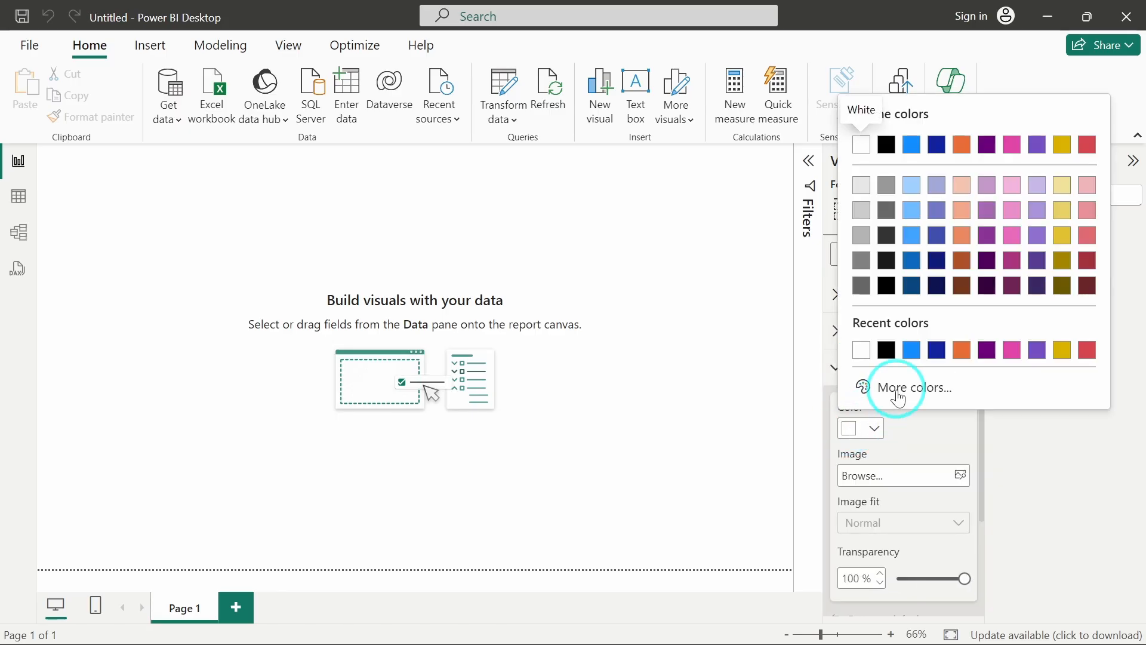
left_click(880, 386)
type("#F5F5FD")
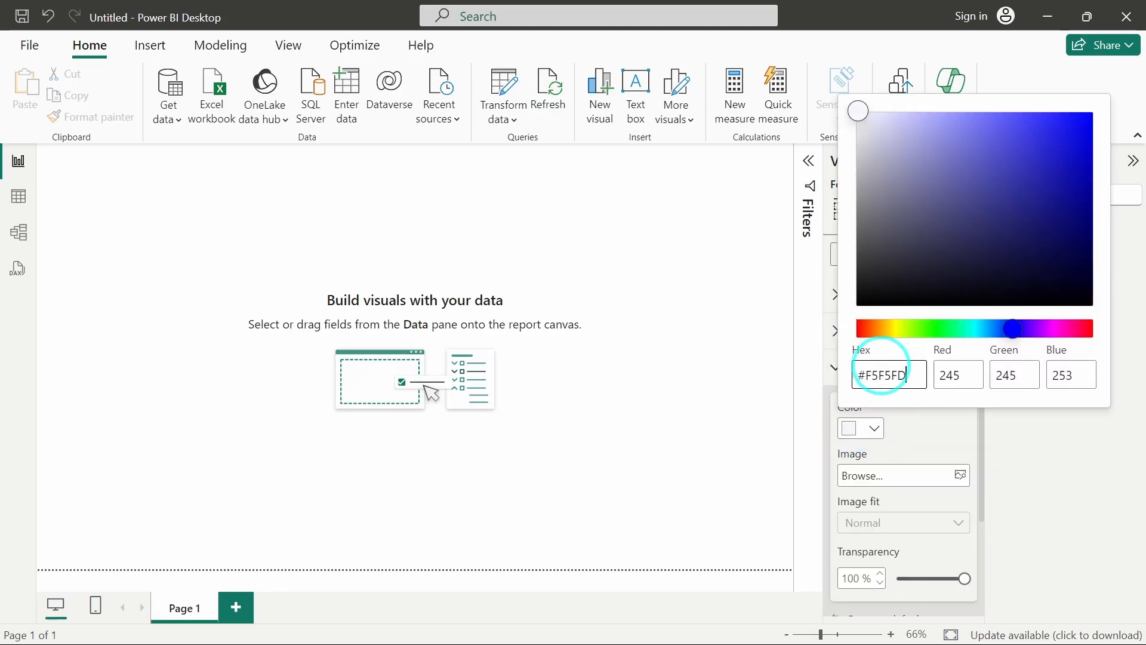
left_click(923, 426)
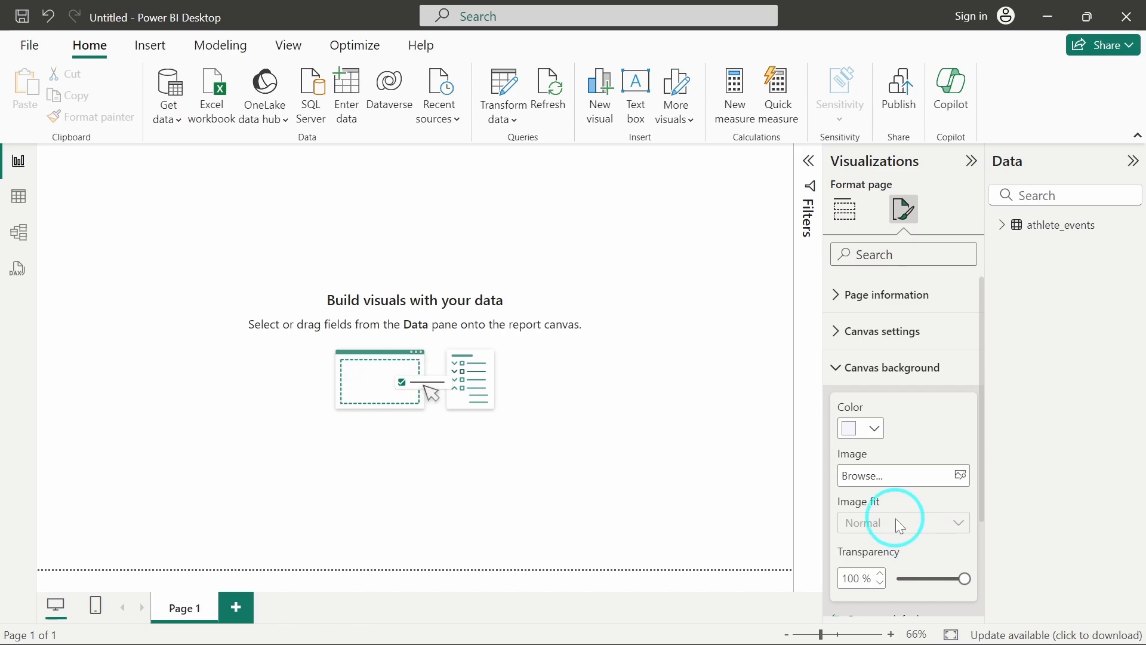
scroll(900, 525, "down", 1)
left_click_drag(963, 545, 755, 545)
left_click(686, 377)
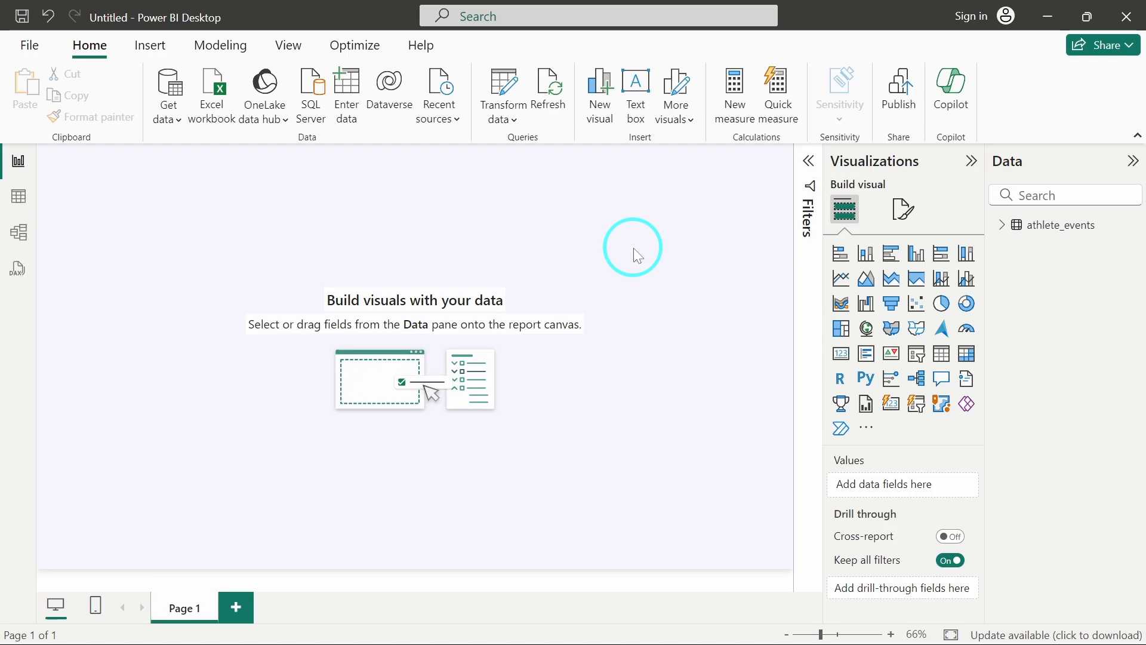
- Set the canvas type to Custom with a height of 800 px and a width of 1580 px
left_click(902, 210)
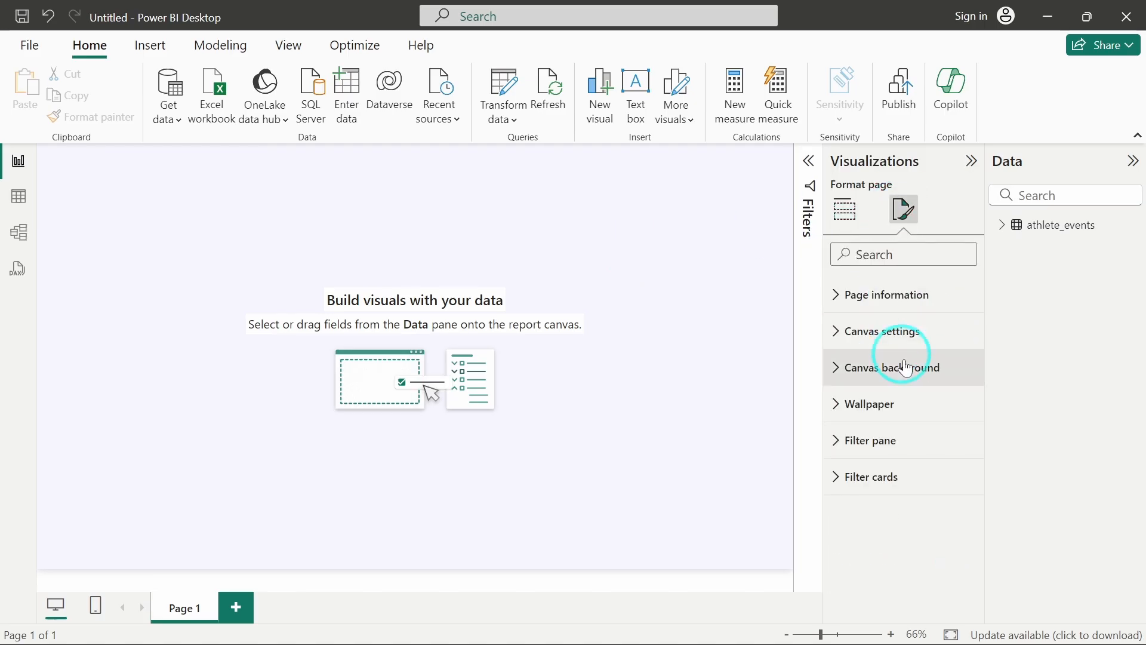
left_click(895, 332)
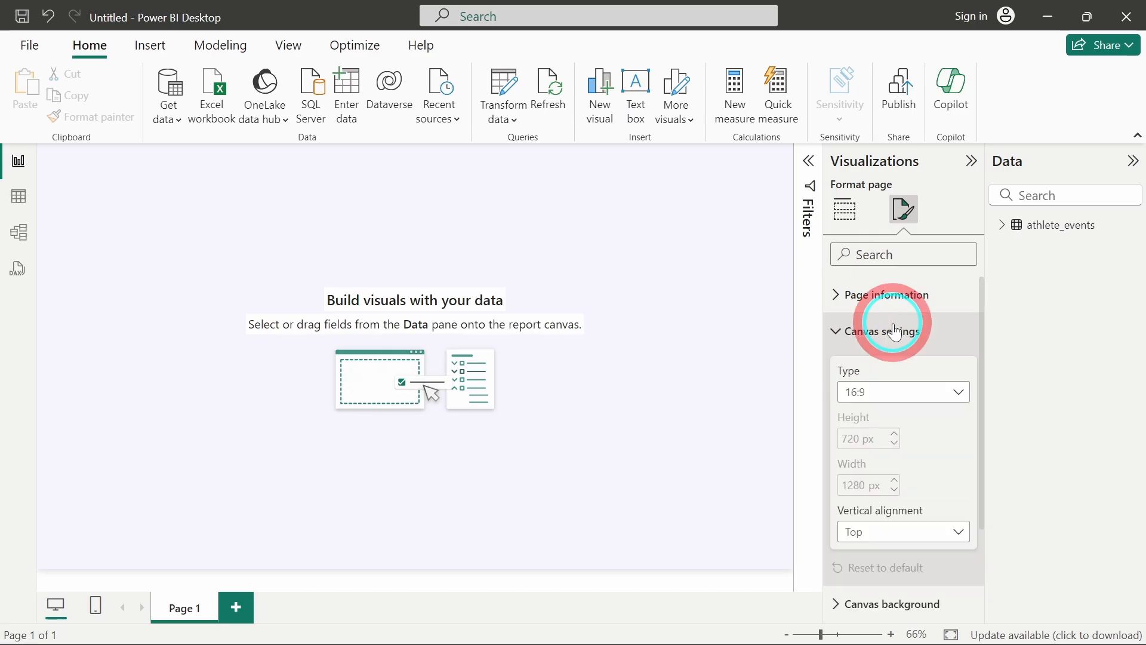
left_click(884, 394)
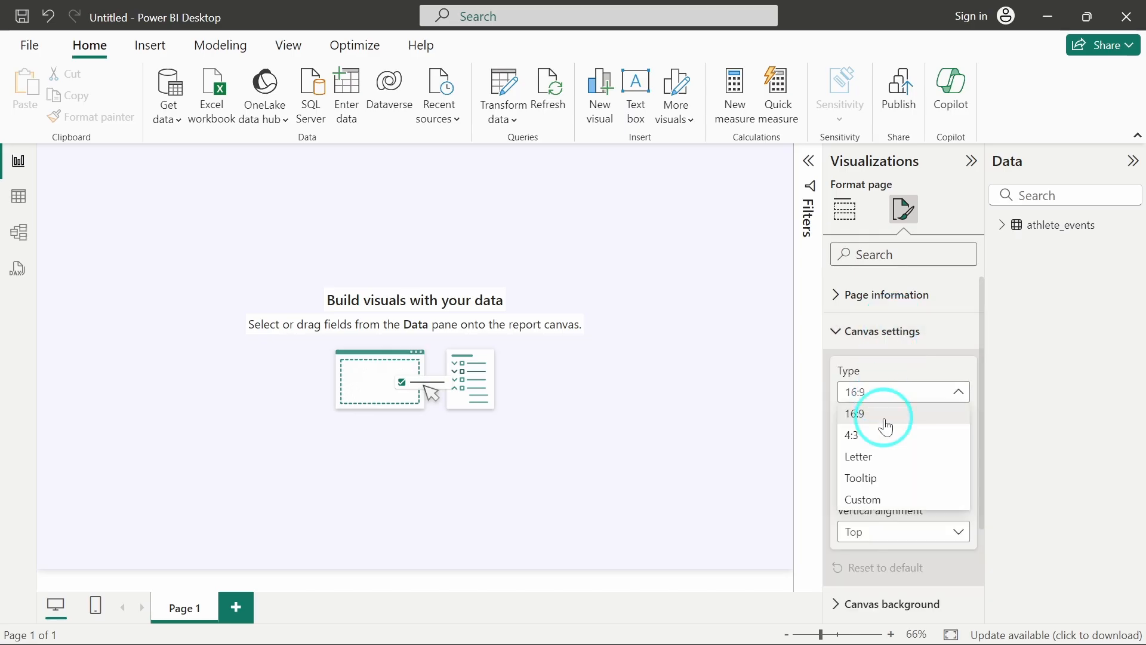
left_click(884, 499)
double_click(844, 438)
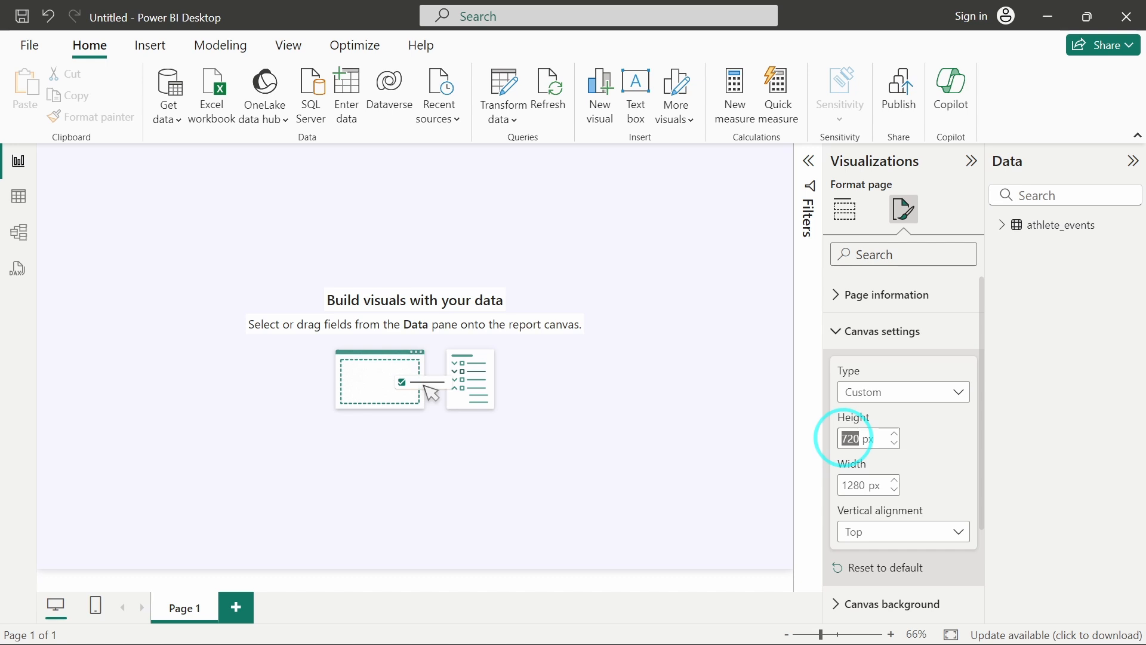
type("80")
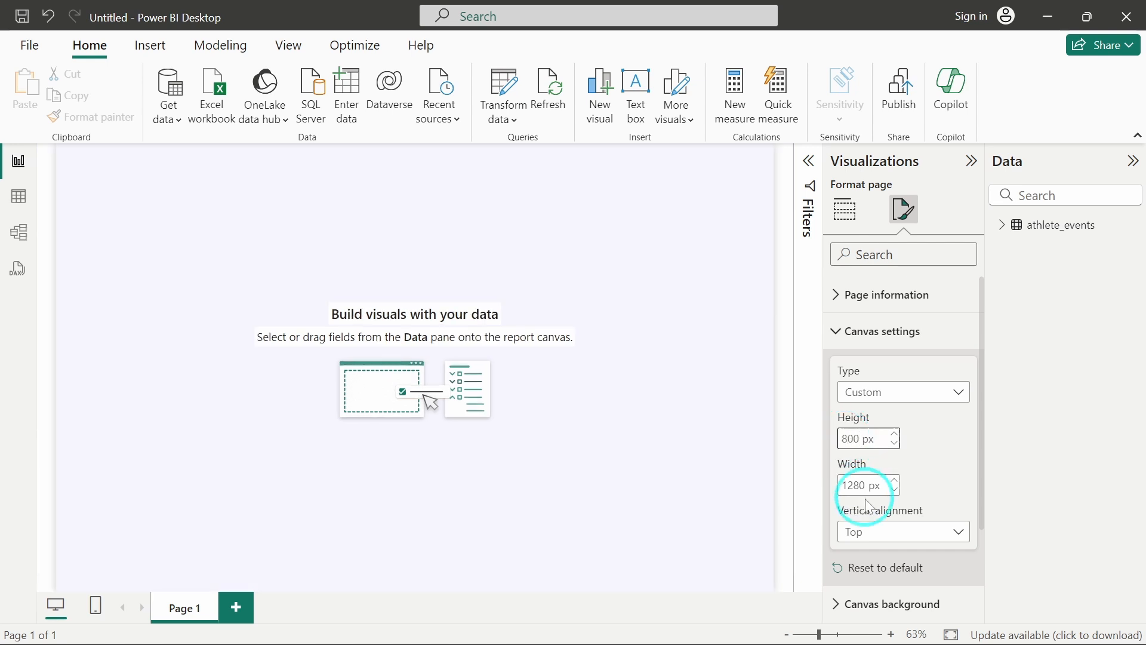
double_click(852, 484)
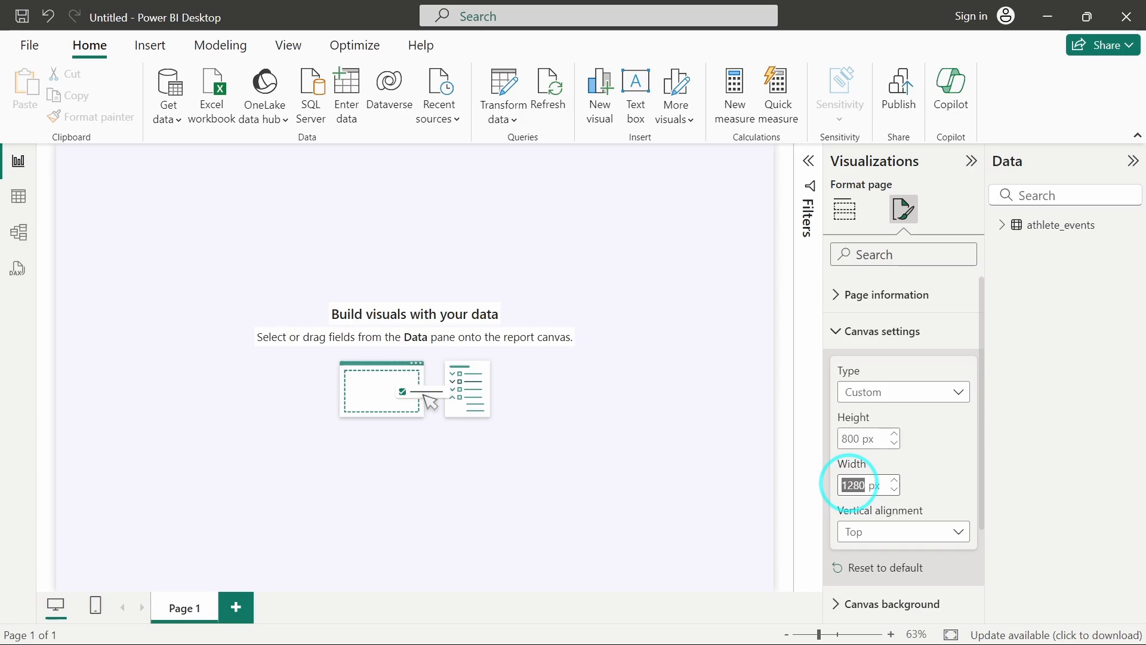
type("1580")
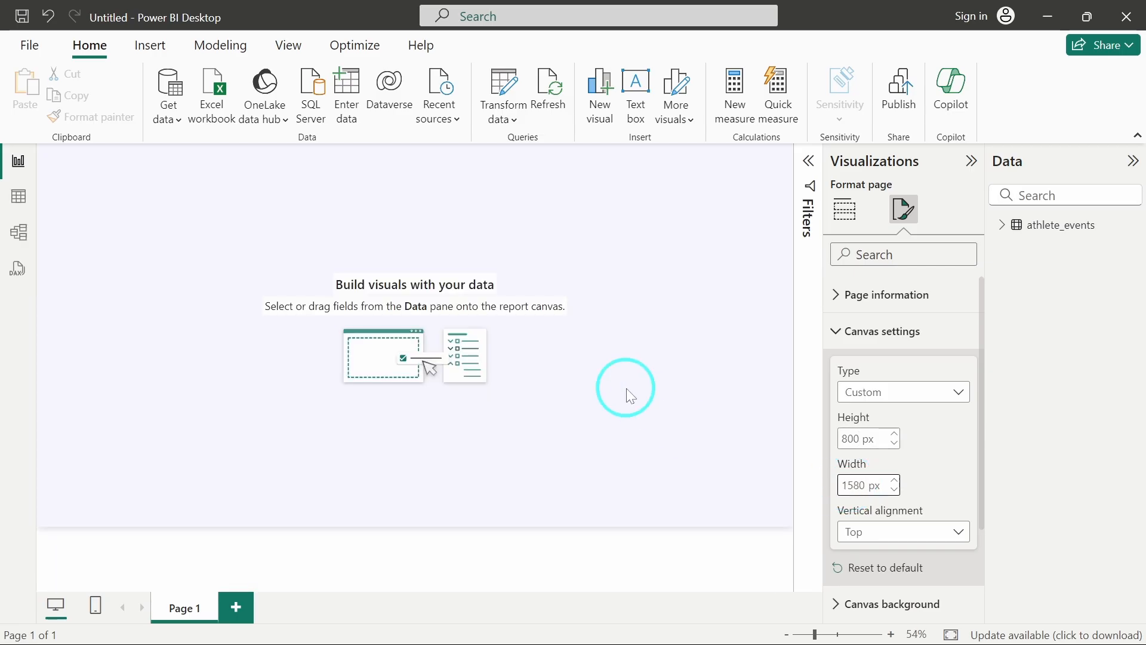
- Customize the current report theme by setting theme Color 1 to #0385C6
left_click(627, 391)
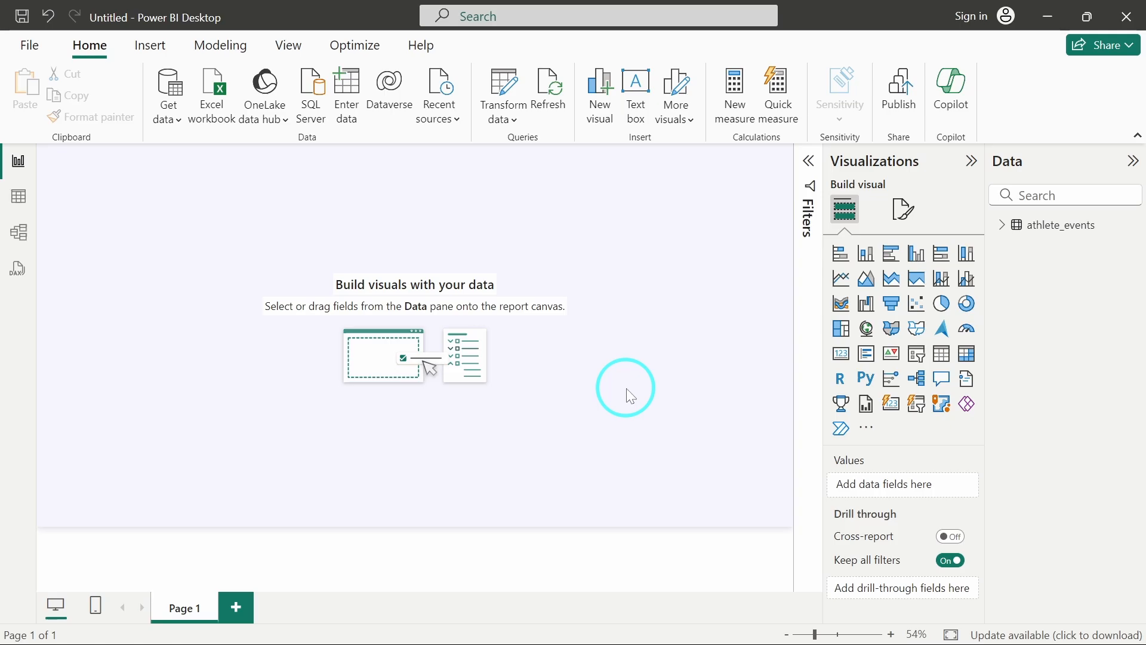
left_click(279, 58)
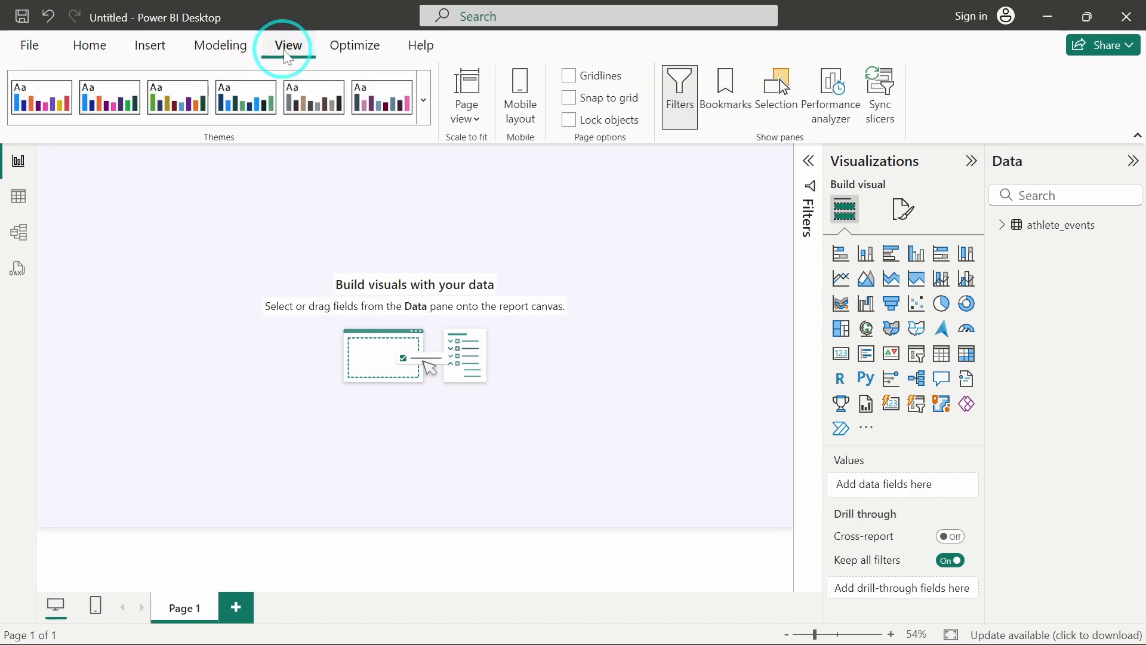
left_click(425, 116)
scroll(338, 440, "down", 3)
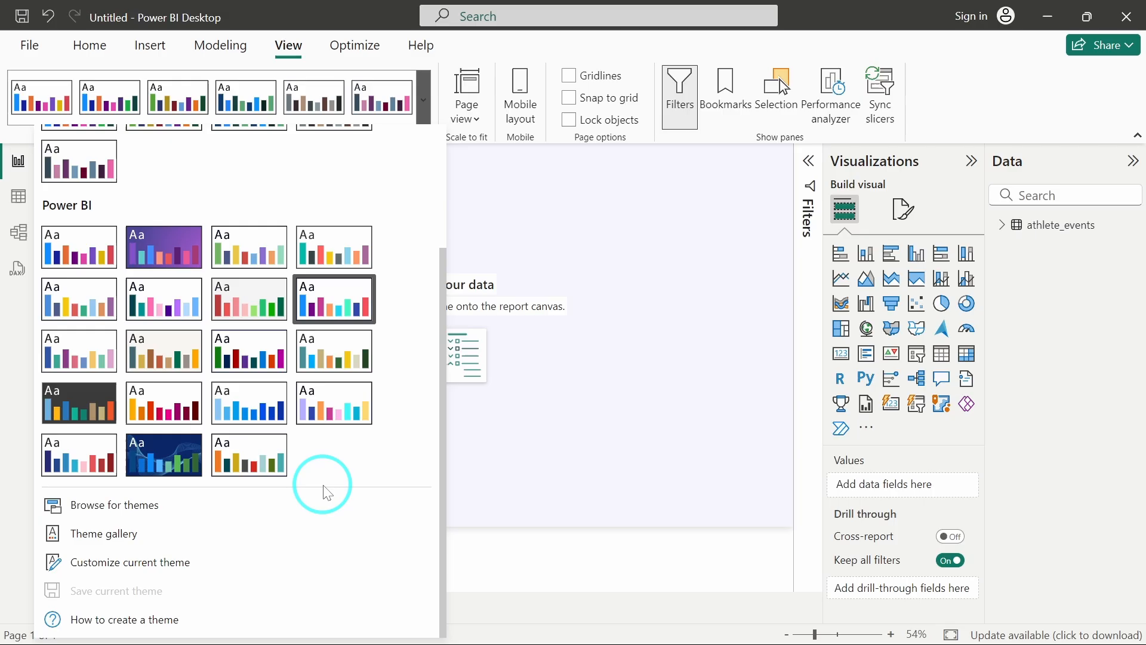
left_click(131, 564)
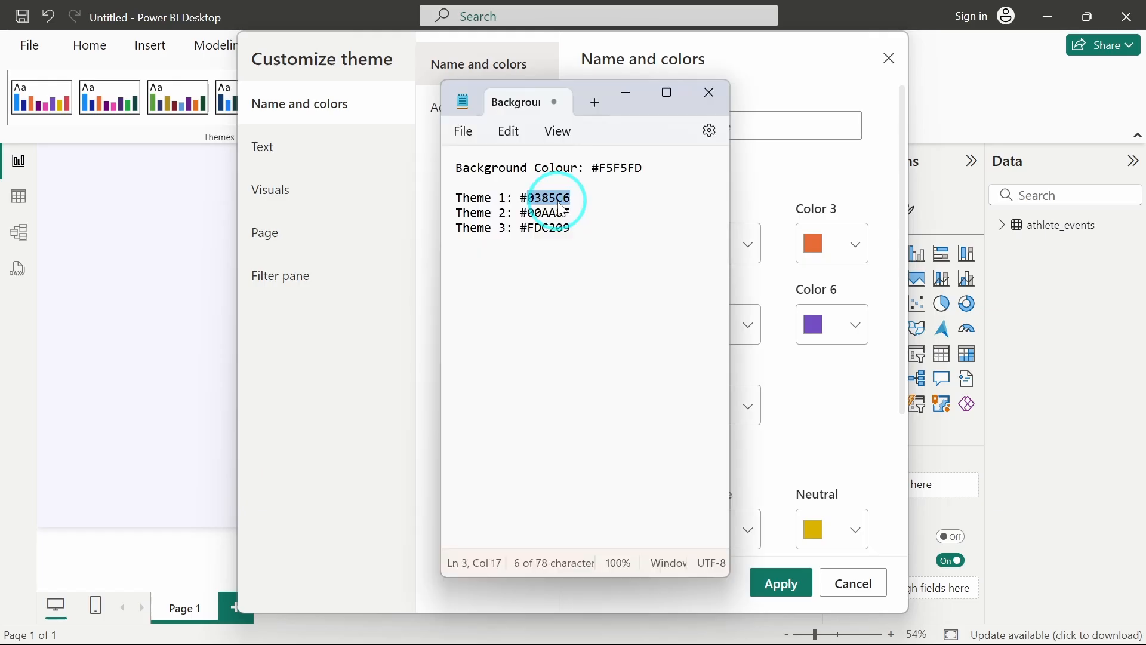
key("alt+Tab")
left_click(599, 235)
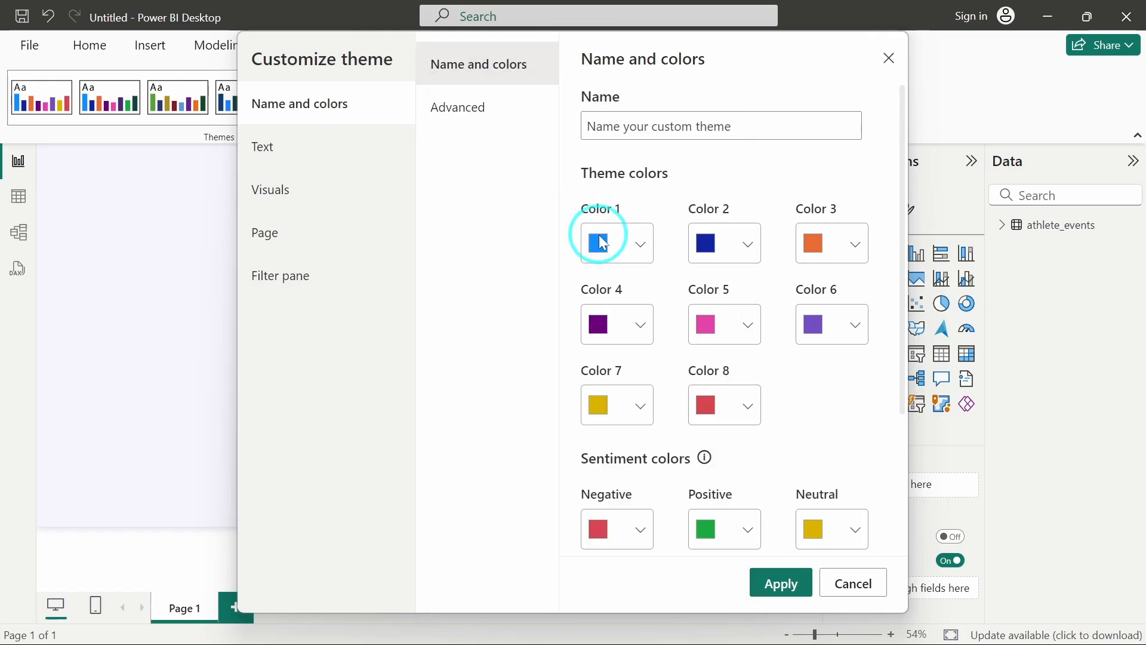
double_click(621, 539)
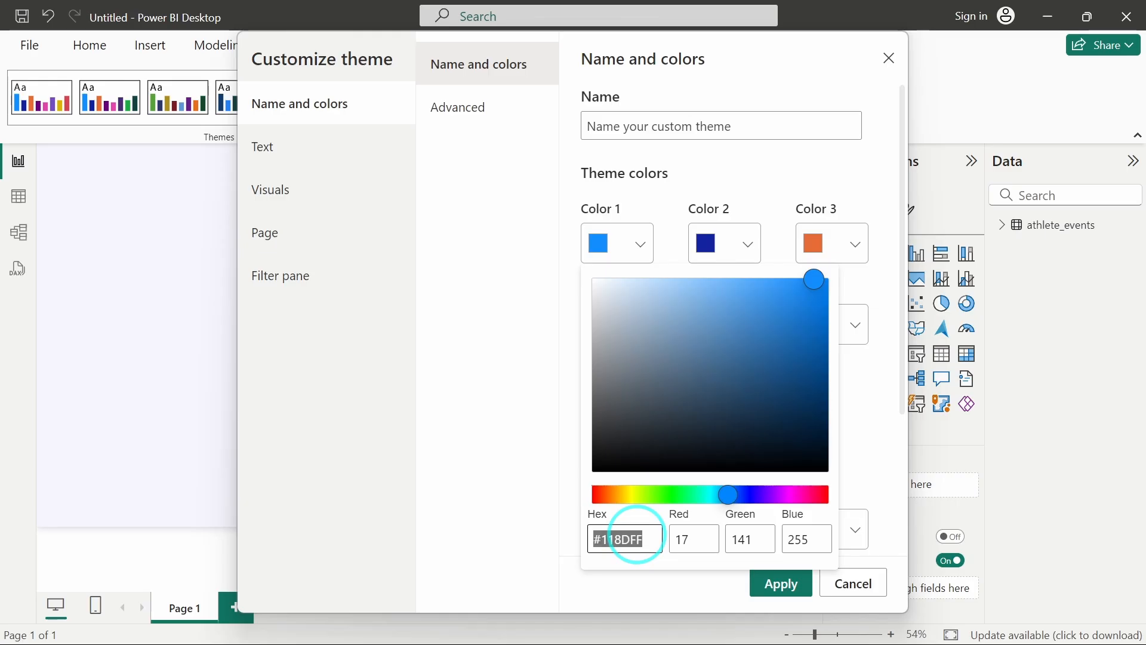
type("#0385C6")
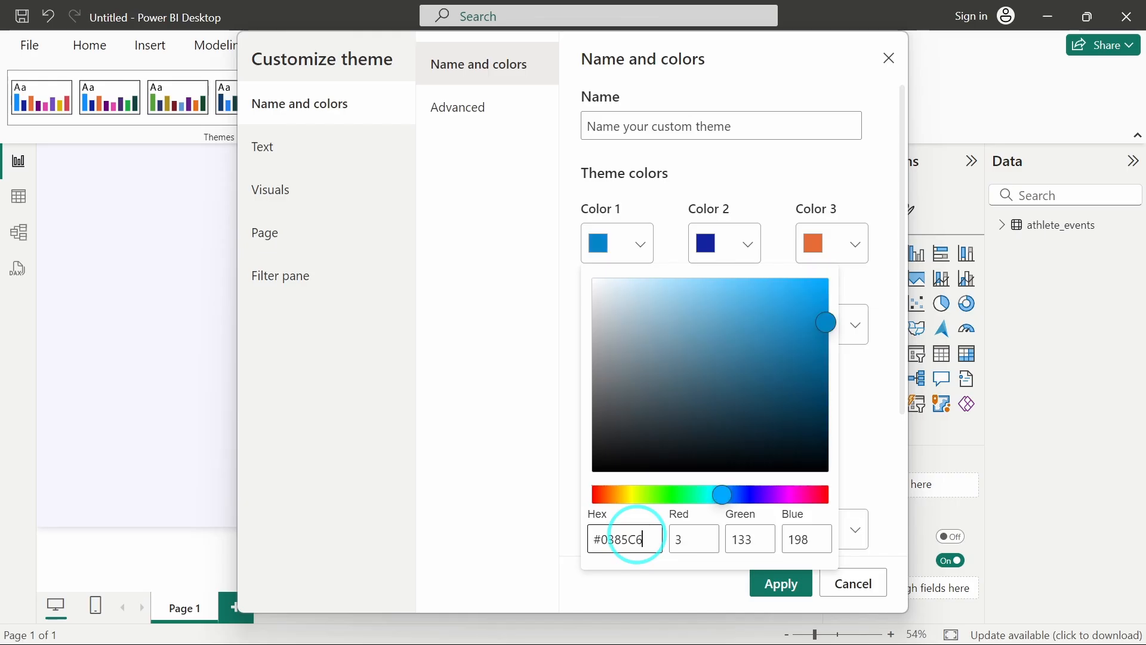
left_click(484, 439)
key("Tab")
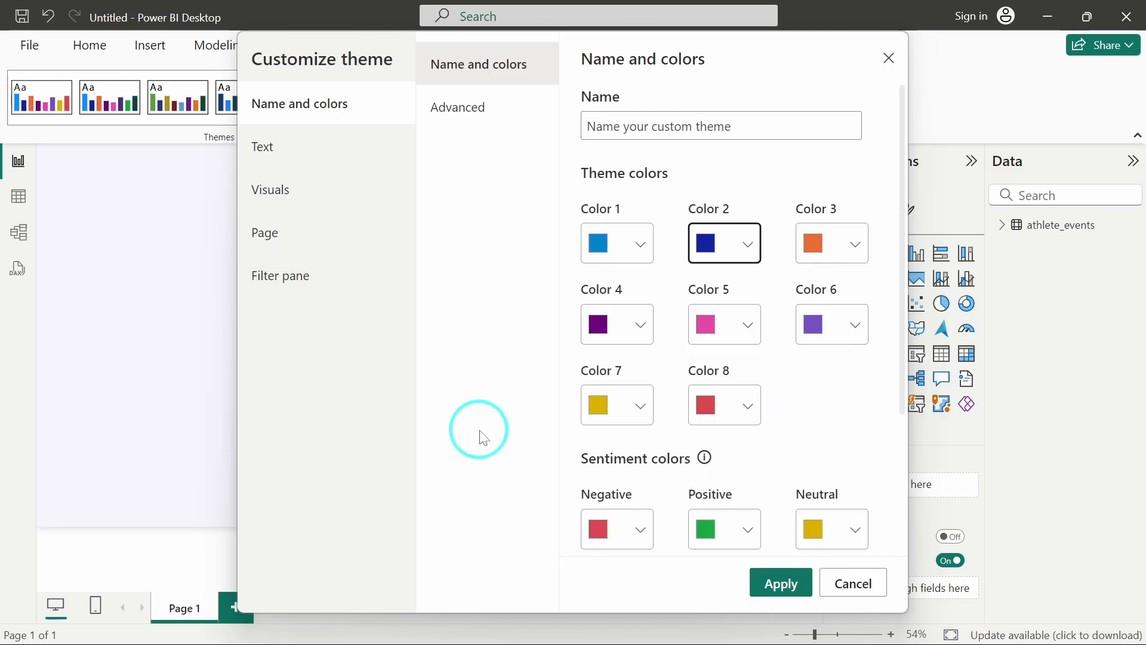
- Copy the Theme 2 hex code from the color notes and set theme Color 2 to #00AA8F
key("alt+Tab")
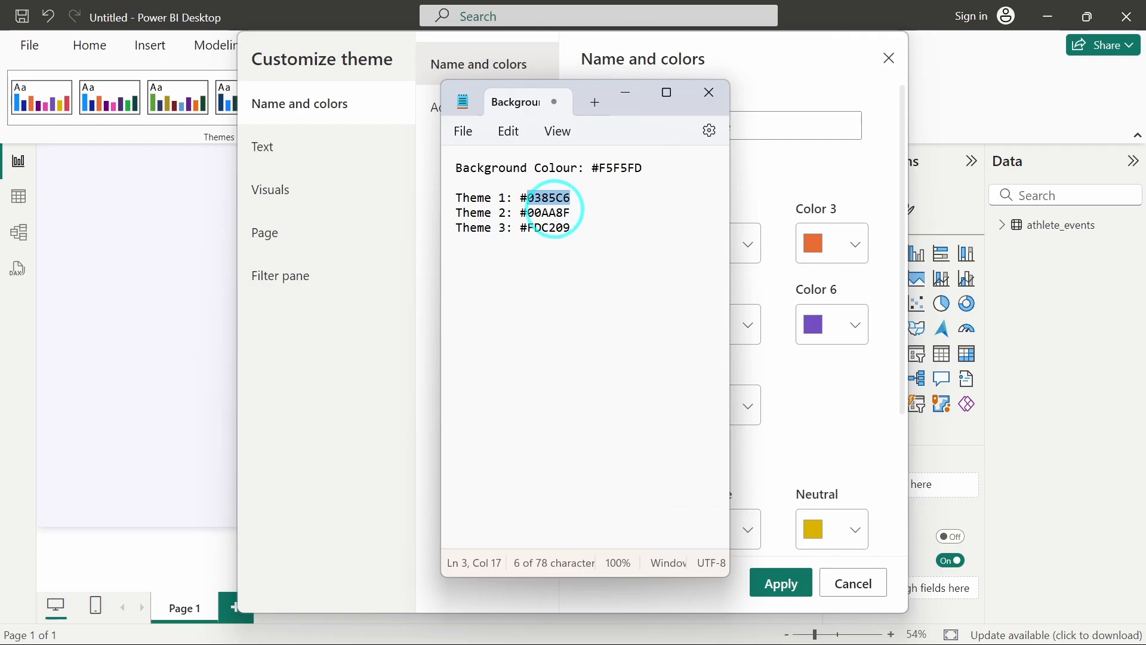
double_click(550, 214)
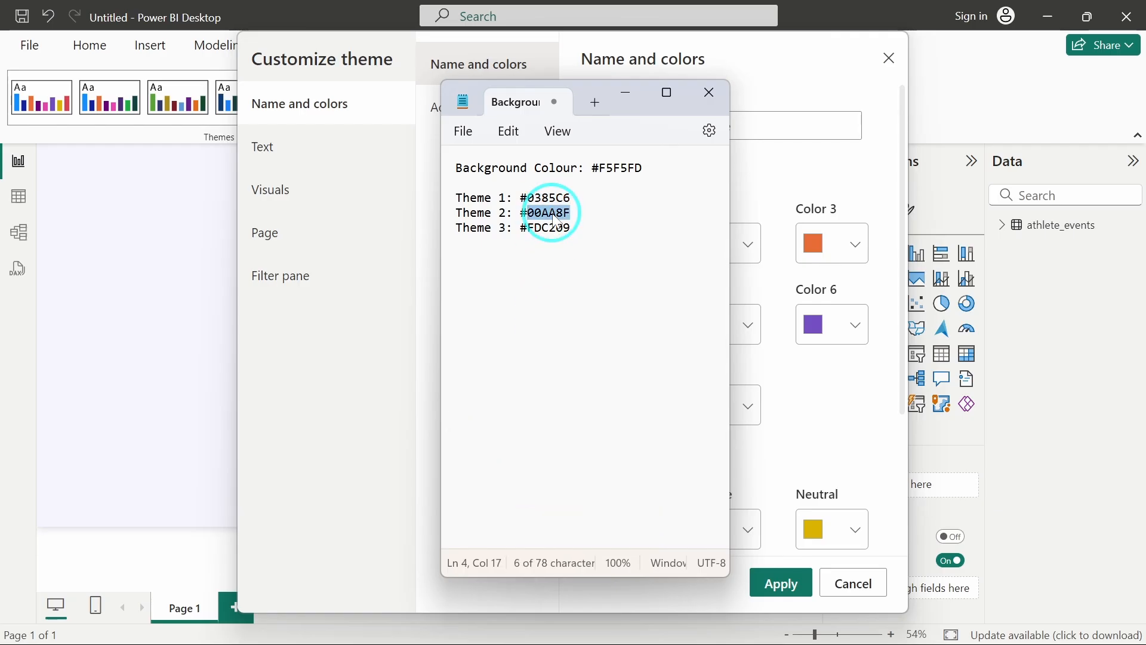
left_click(409, 251)
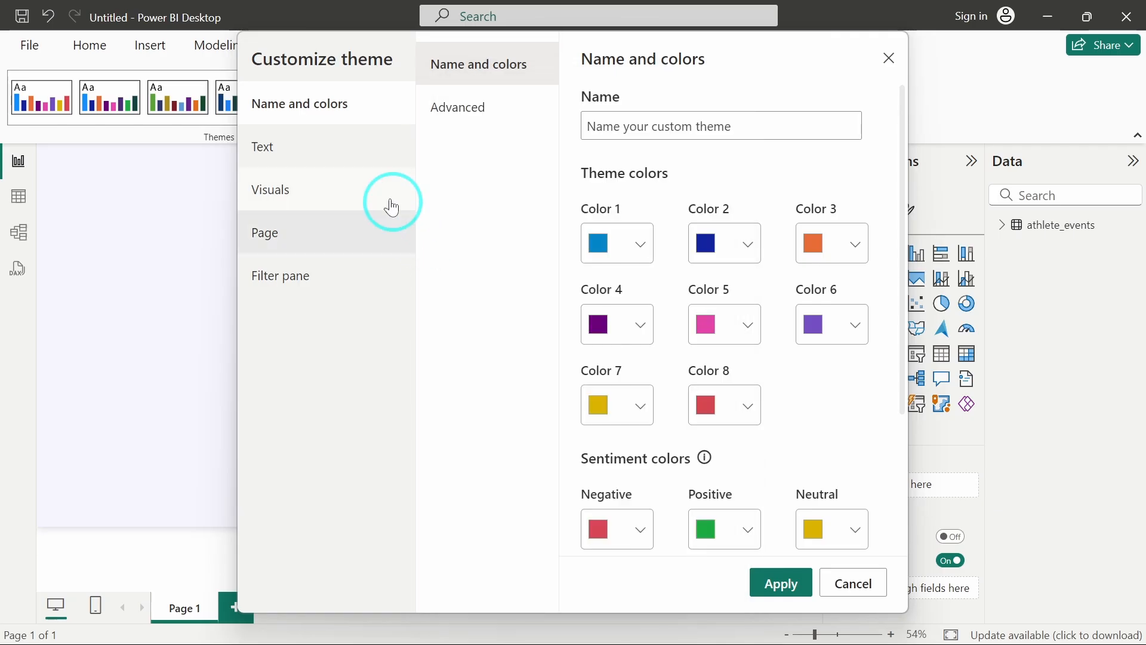
left_click(706, 245)
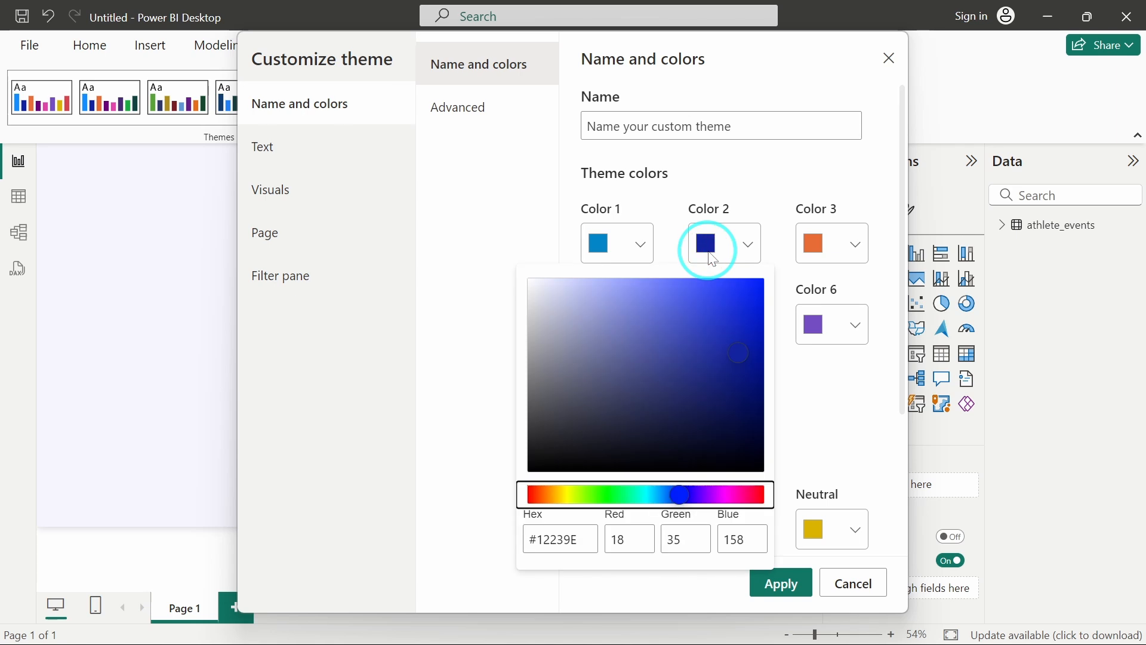
left_click(585, 538)
double_click(574, 538)
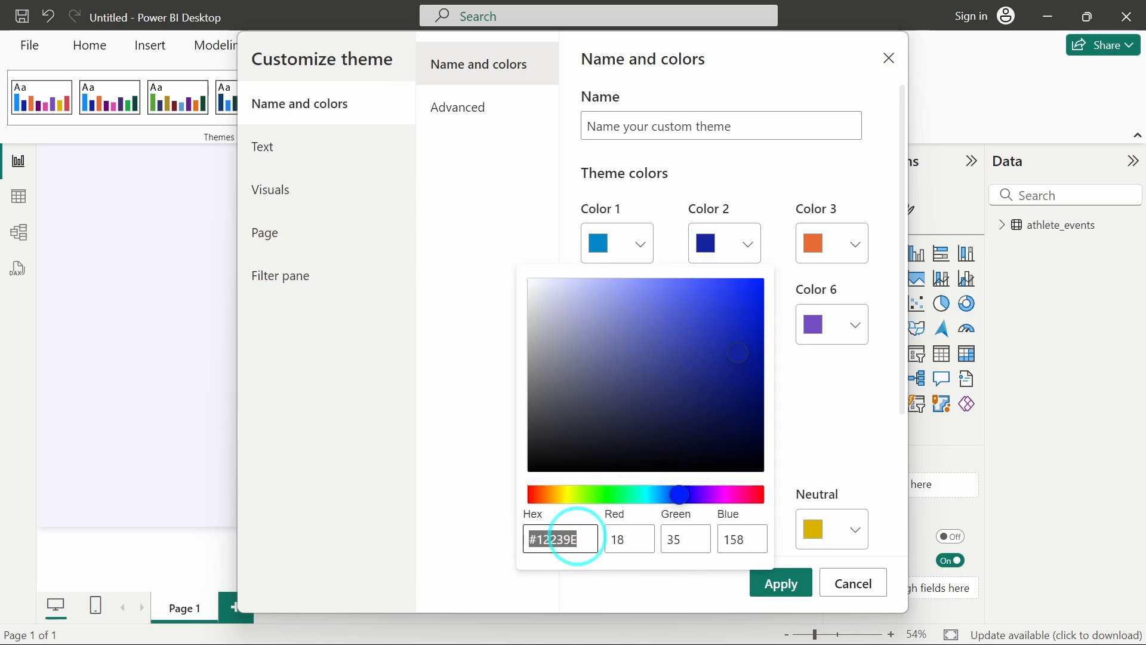
type("#00AA8F")
left_click(460, 366)
- Copy the Theme 3 hex code from the notes, set theme Color 3 to #FDC209, and apply the customized theme
key("alt+Tab")
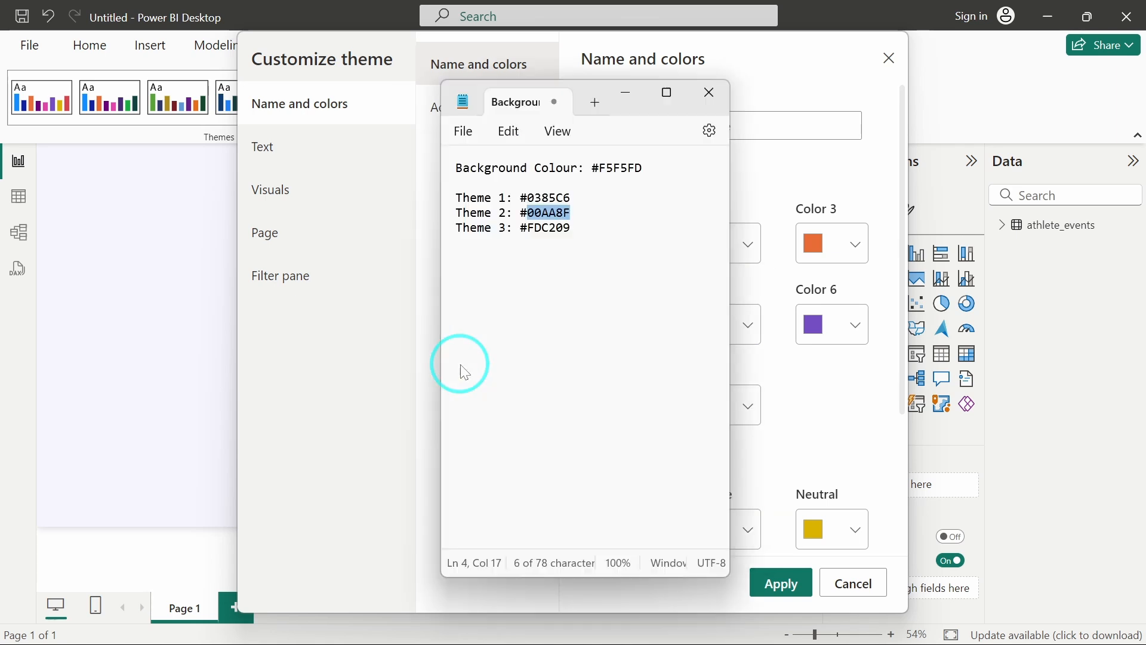
double_click(548, 232)
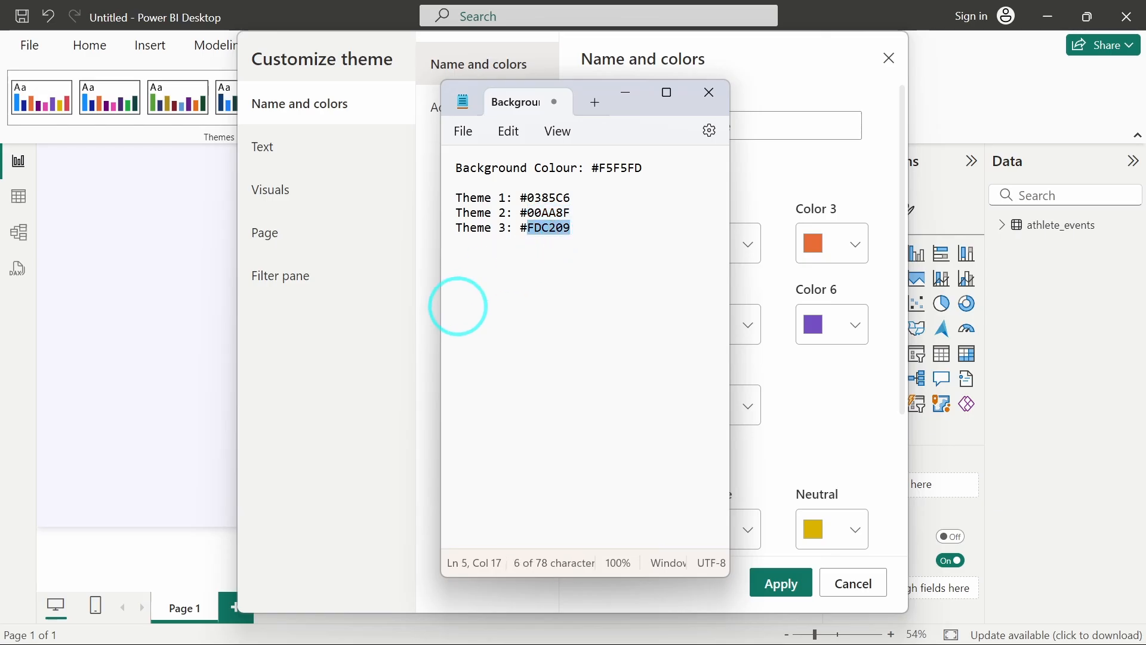
left_click(431, 315)
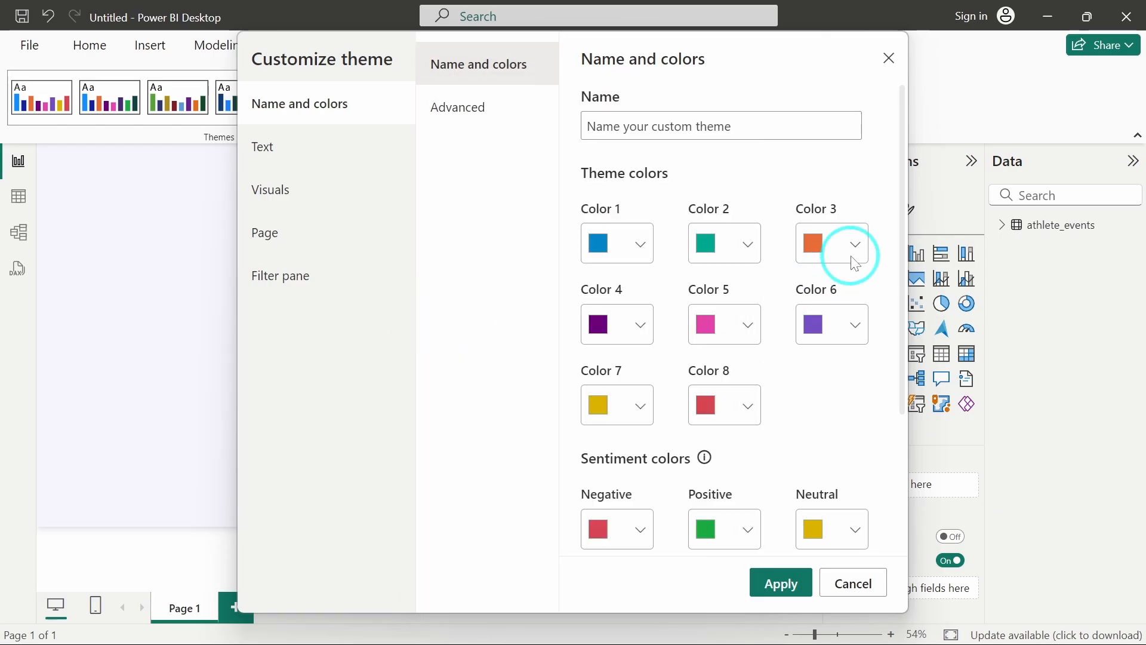
left_click(811, 257)
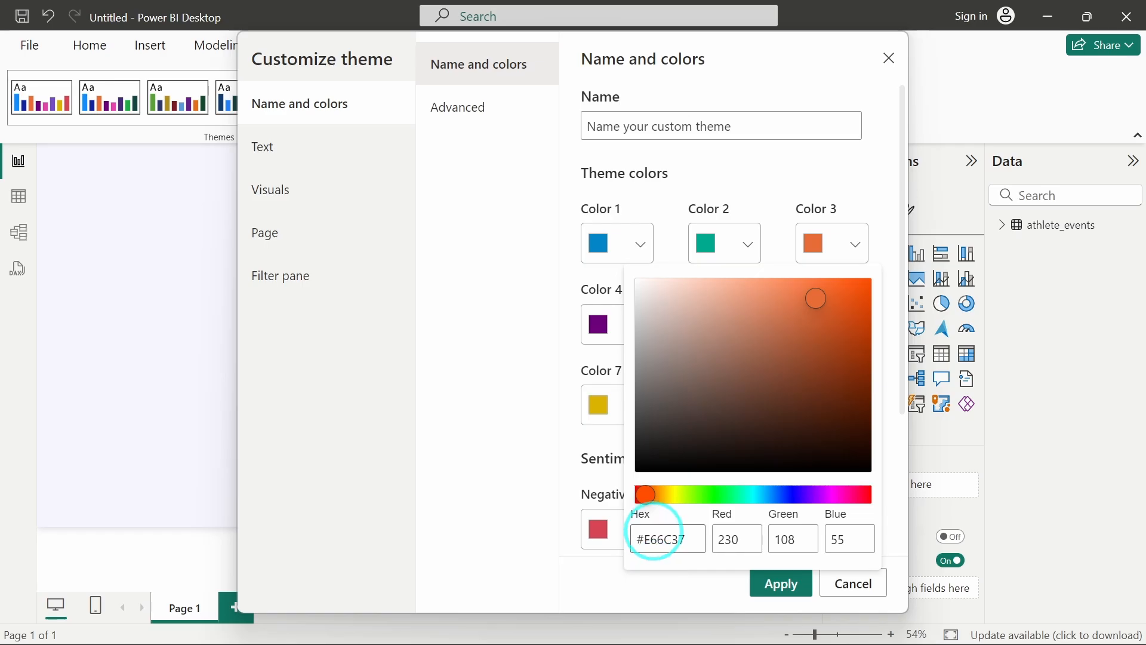
triple_click(655, 539)
type("#FDC209")
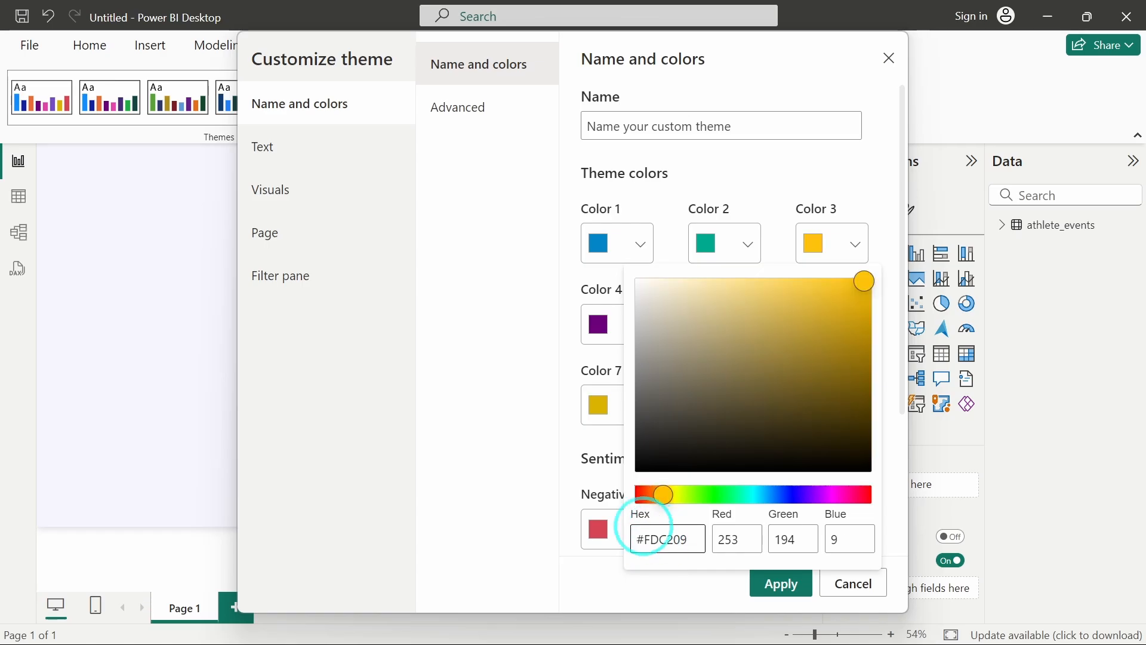
left_click(528, 408)
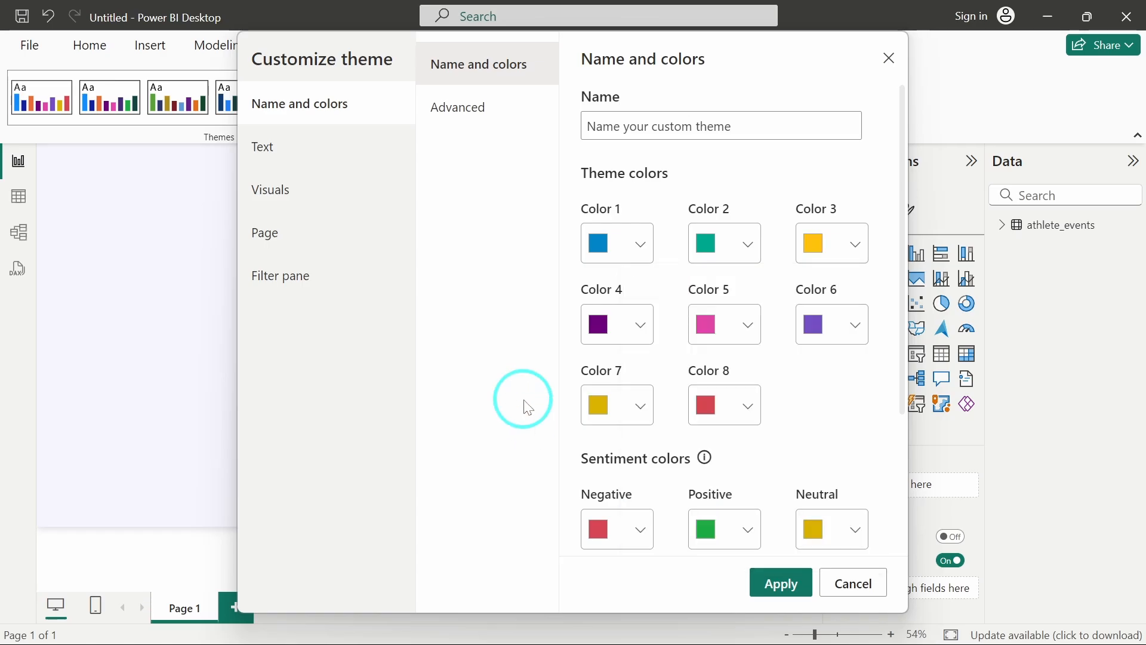
left_click(780, 582)
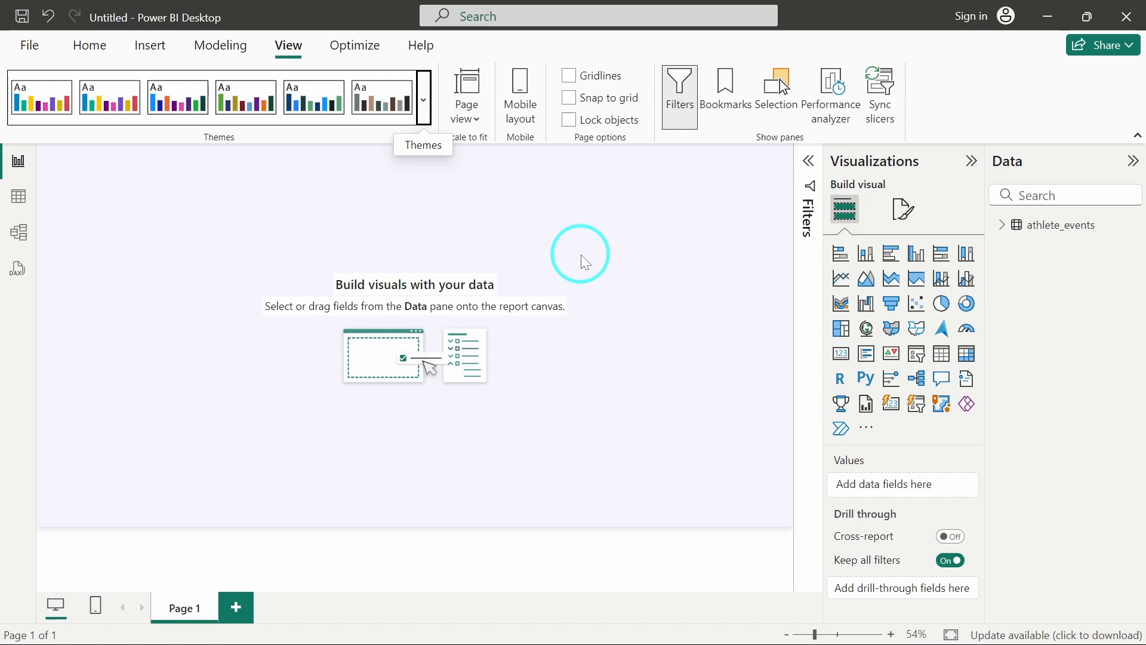
- Add an empty Card (new) visual, stretch it into a wide strip near the page's upper edge, and collapse the filters
left_click(99, 46)
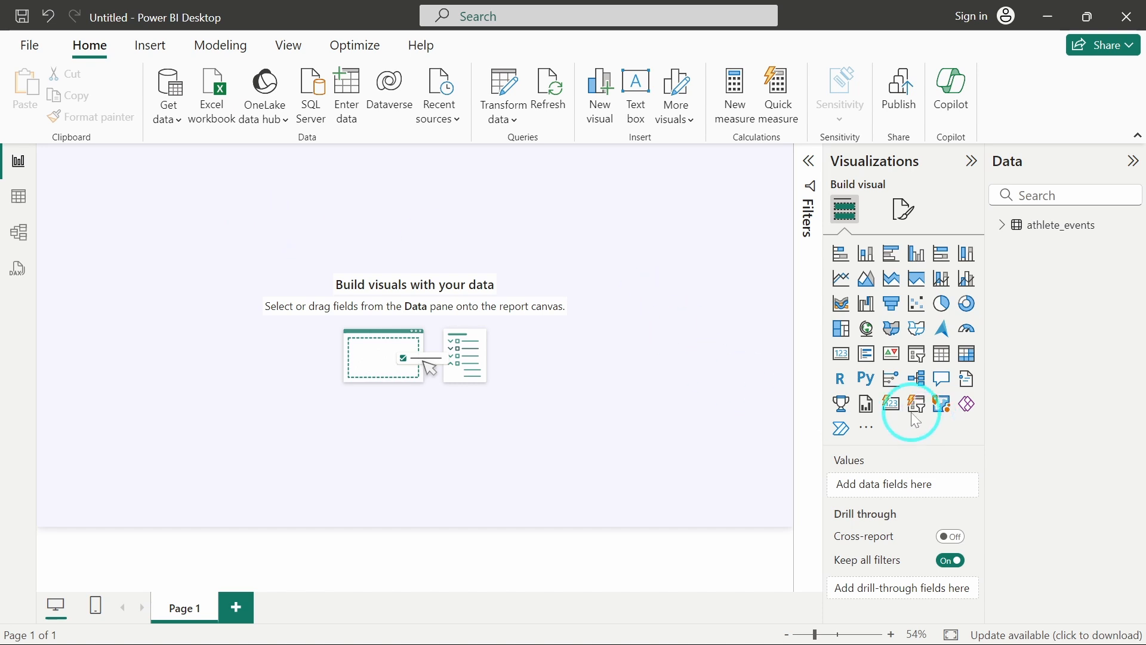
left_click(892, 404)
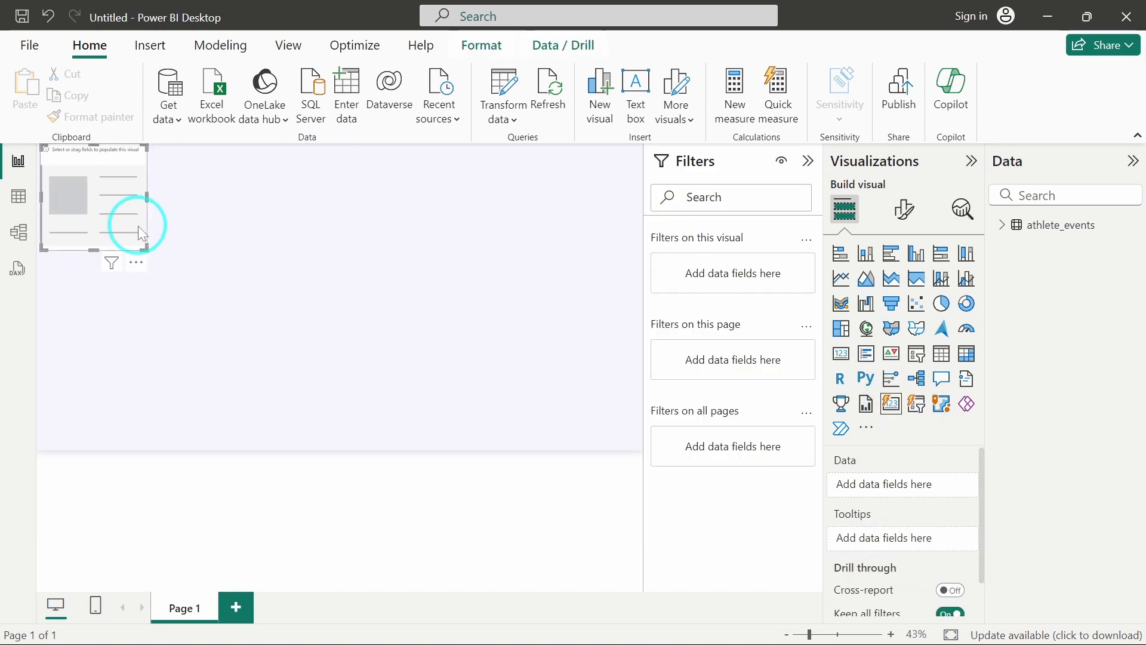
left_click_drag(142, 233, 640, 235)
left_click_drag(525, 169, 501, 178)
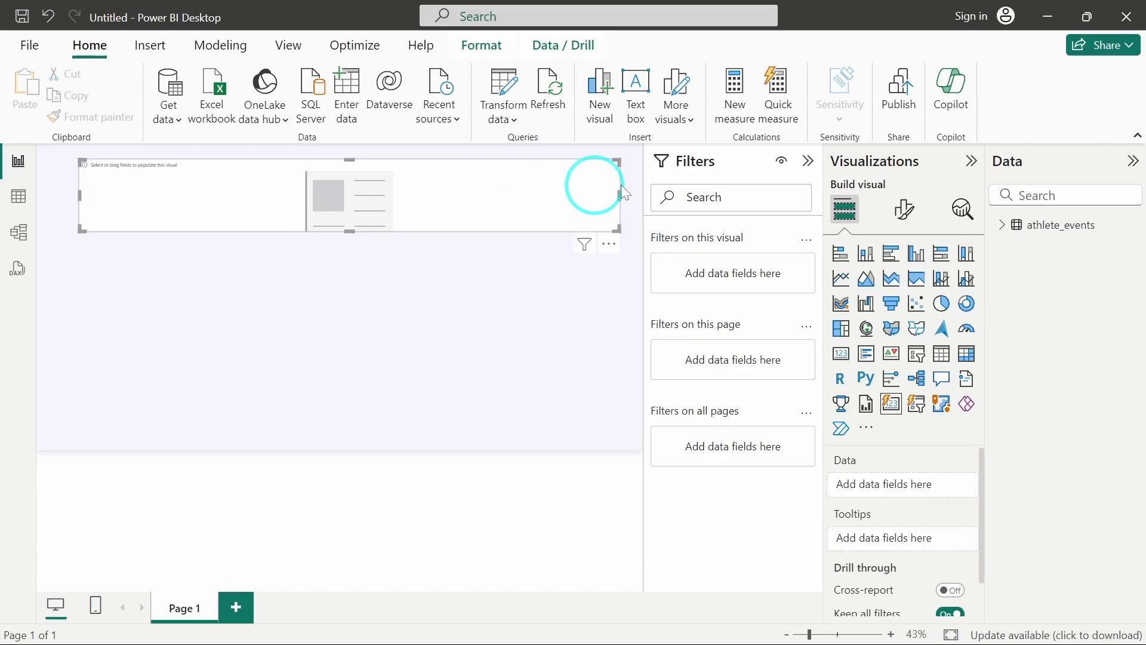
left_click(809, 165)
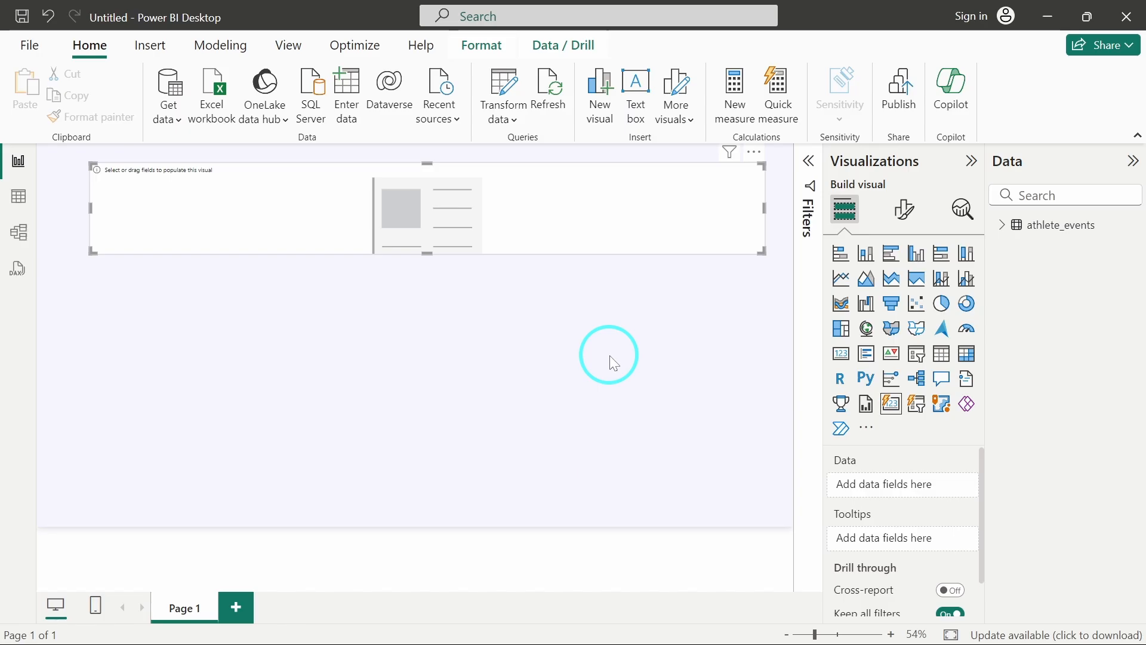
left_click(492, 341)
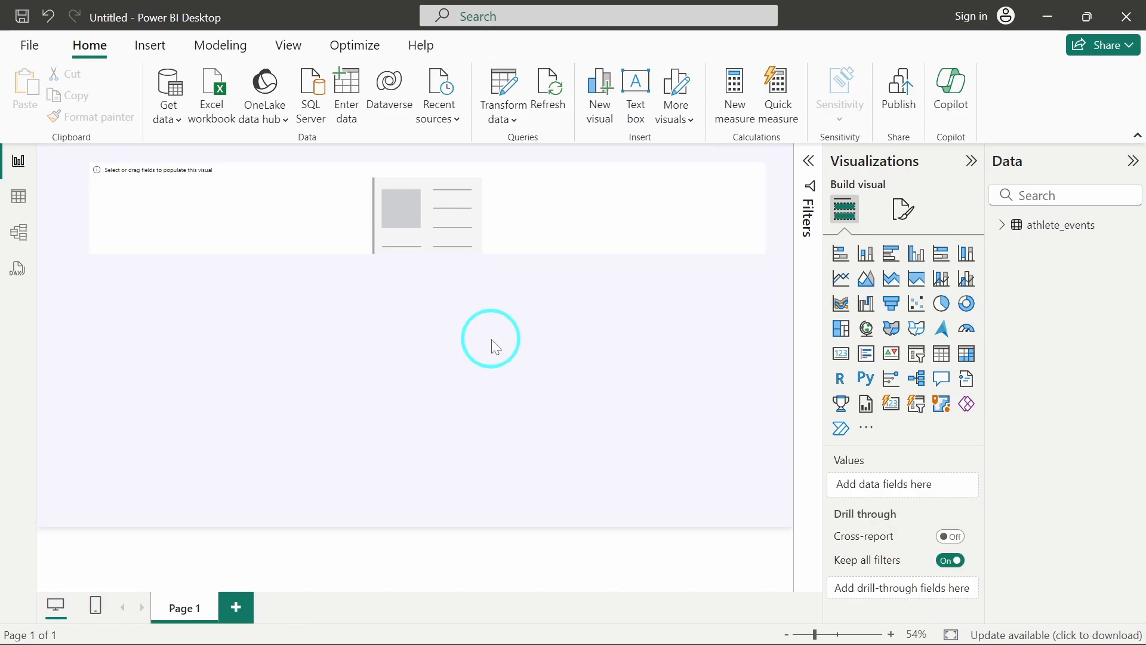
- Create a blank table named Measure_ and load it into the model
left_click(349, 103)
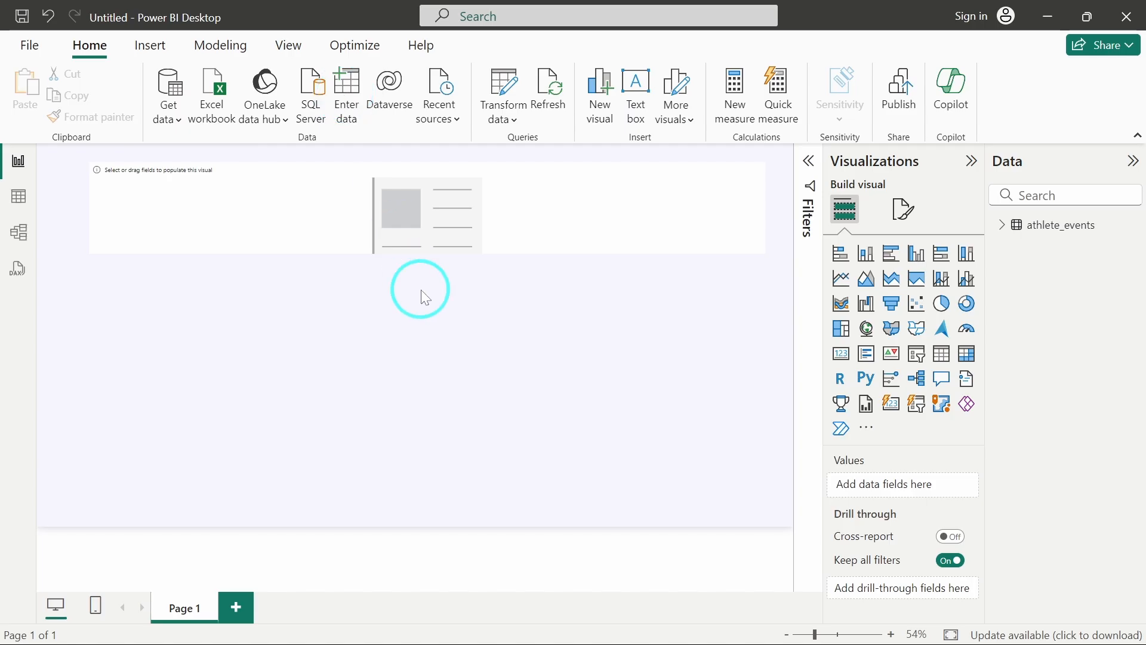
left_click(342, 549)
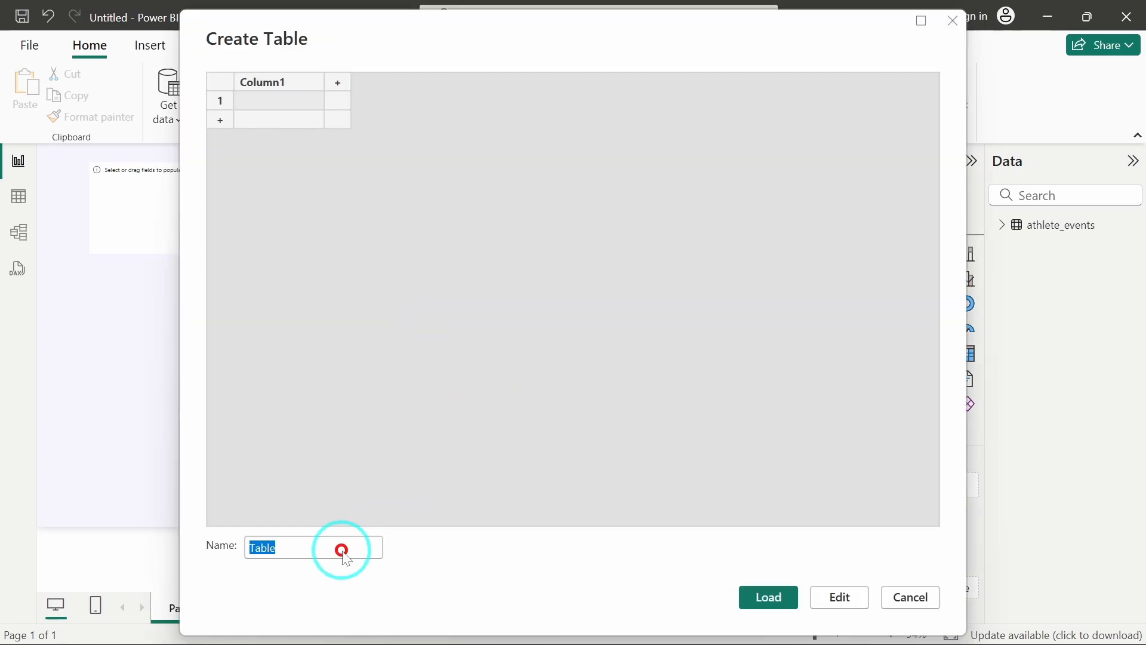
type("Measur")
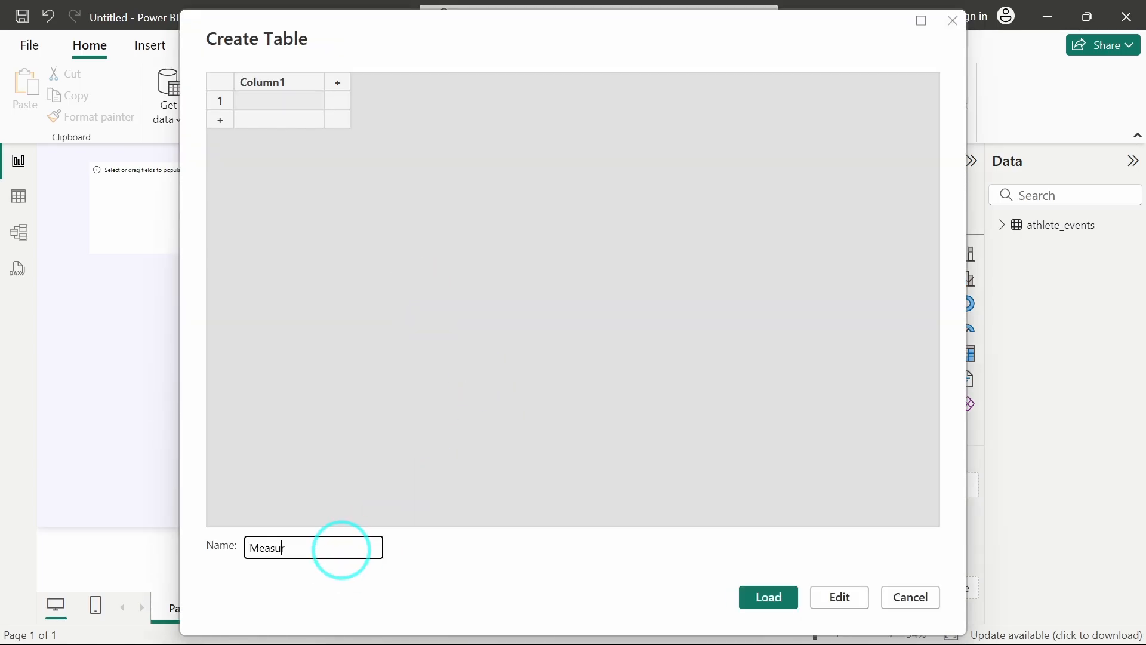
type("e_")
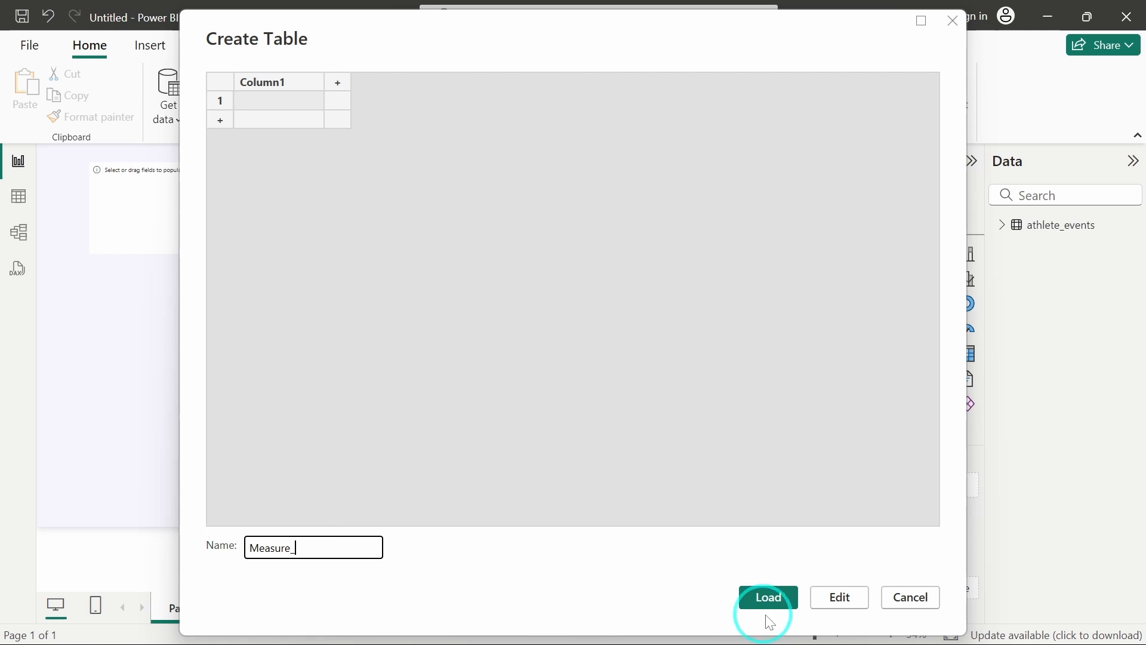
left_click(758, 597)
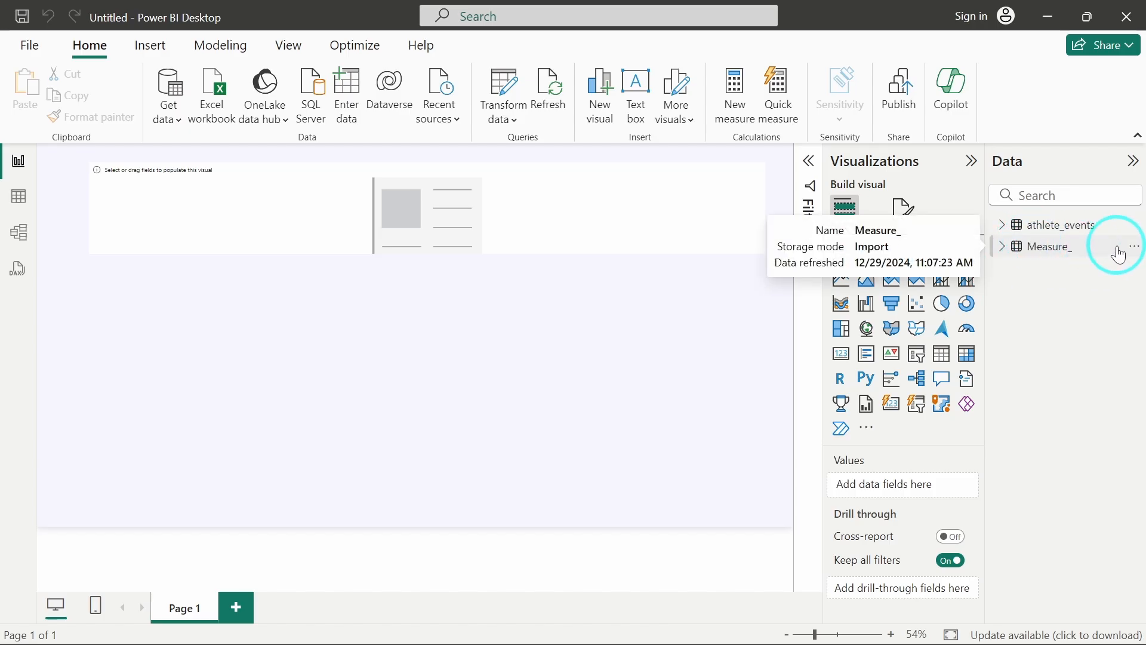
- Create a new measure named Total Medal in the Measure_ table, enlarging the formula text and starting a second formula line
left_click(1136, 254)
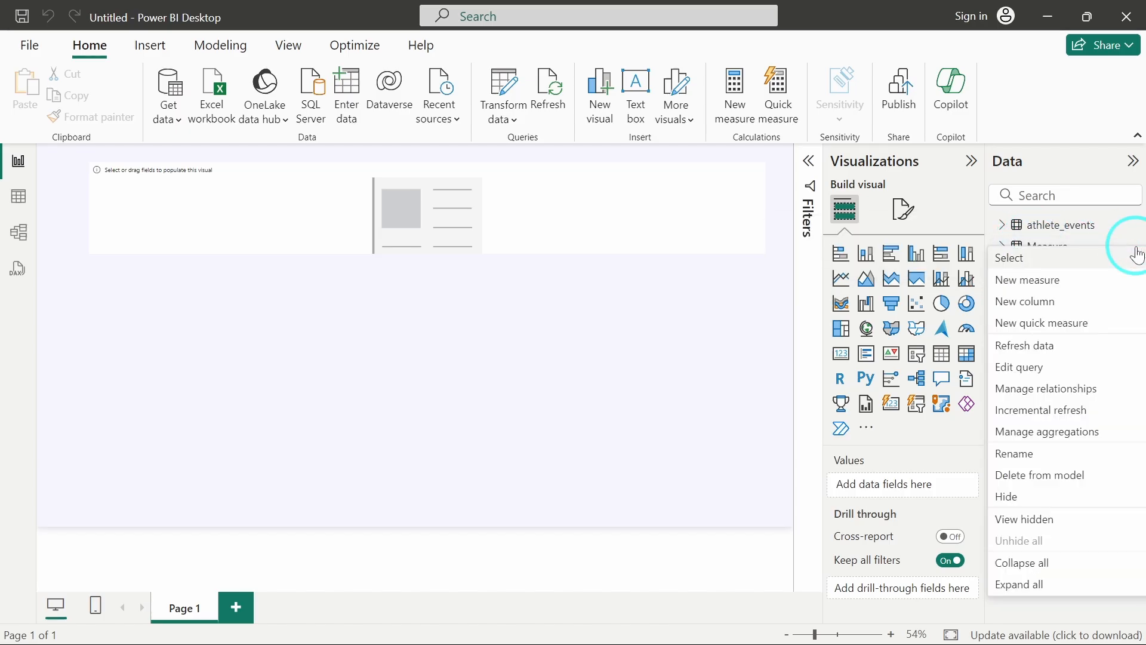
left_click(1044, 282)
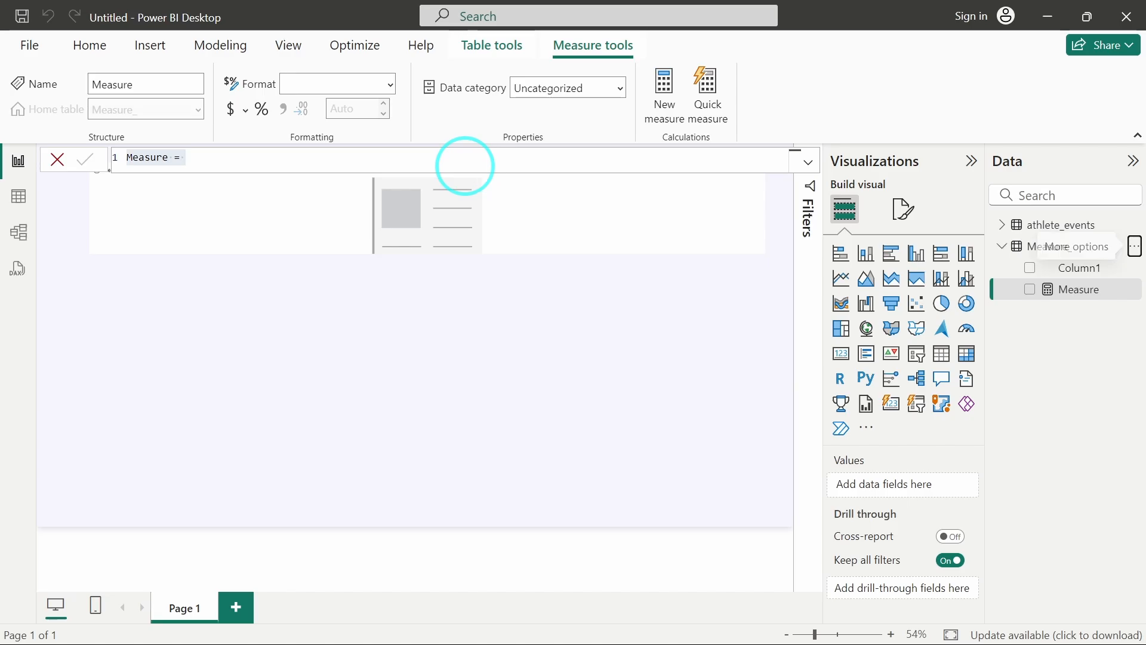
scroll(174, 157, "up", 3)
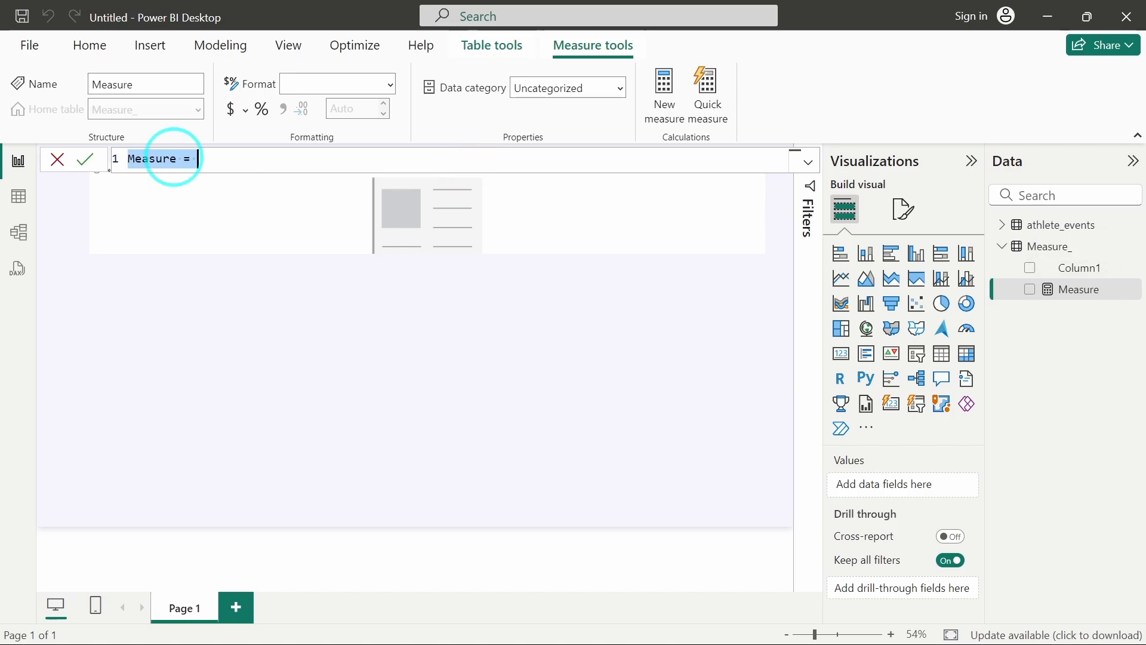
scroll(173, 157, "up", 3)
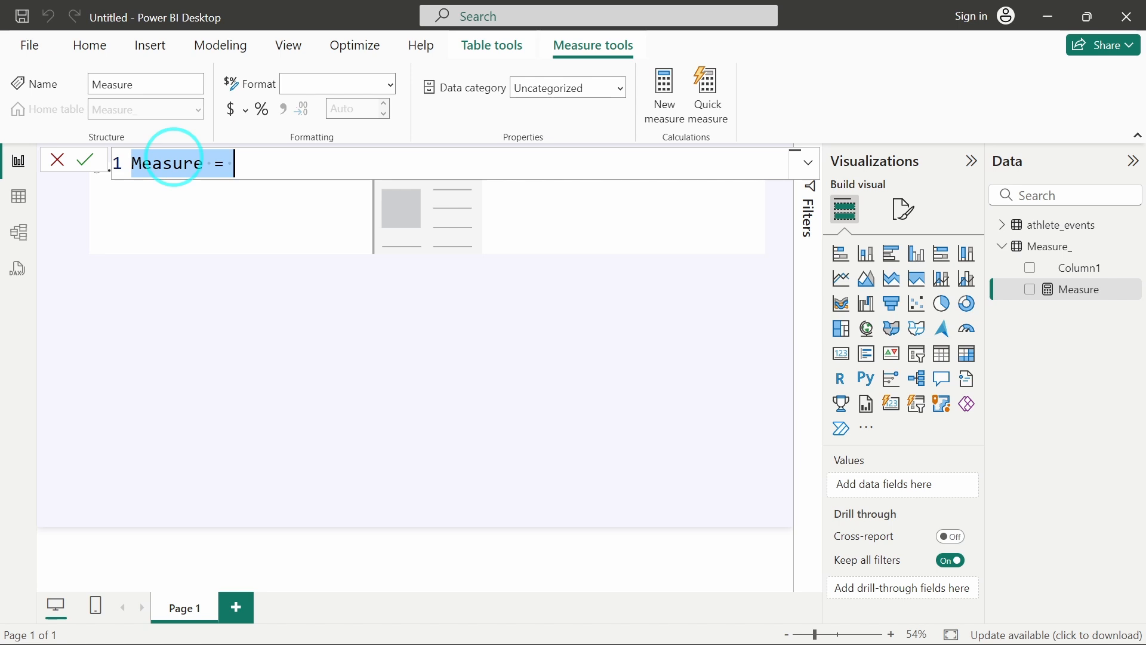
type("Total Medda")
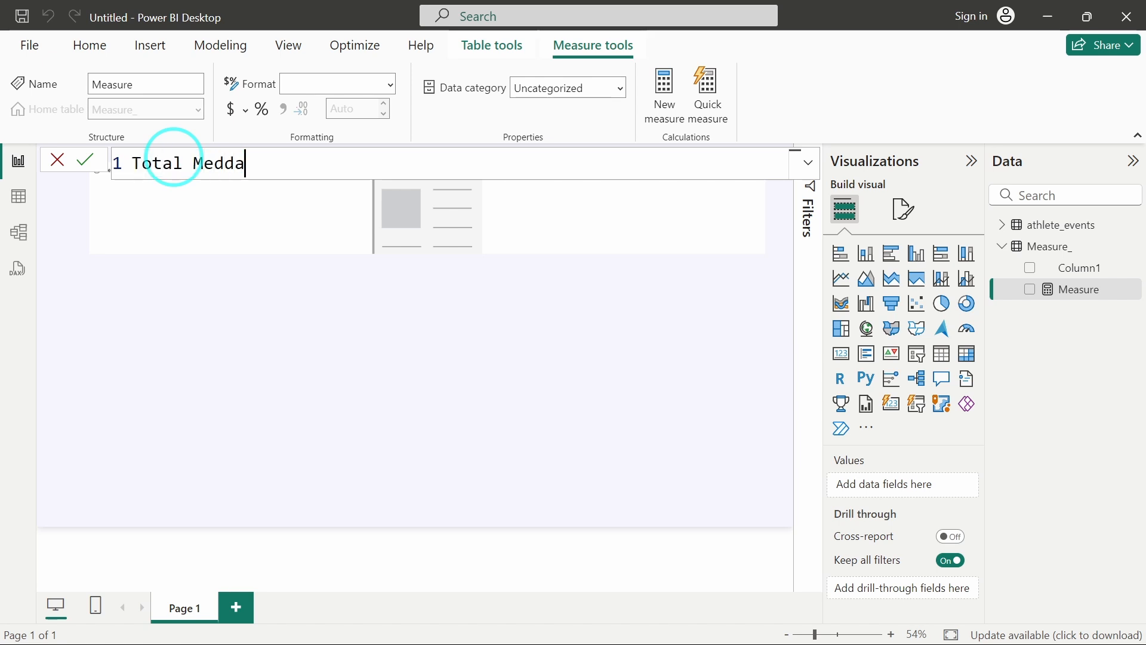
key("BackSpace")
key("BackSpace")
type("al =")
key("shift+Return")
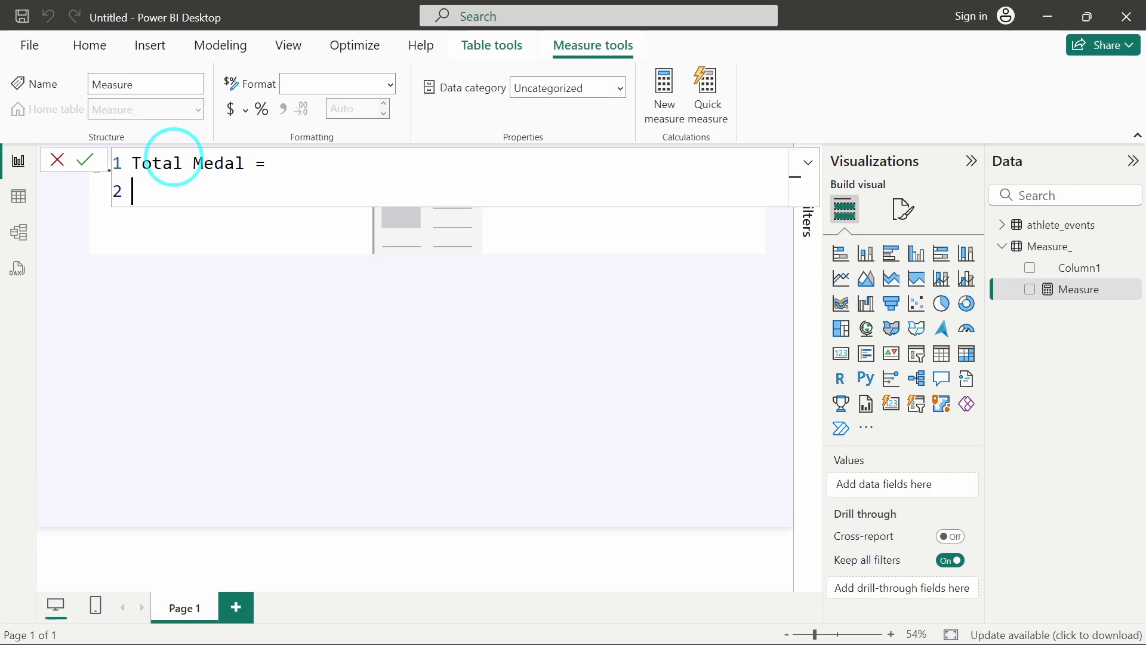
- Start the Total Medal formula with CALCULATE(COUNT(athlete_events[Medal]), to count the Medal column
type("CALC")
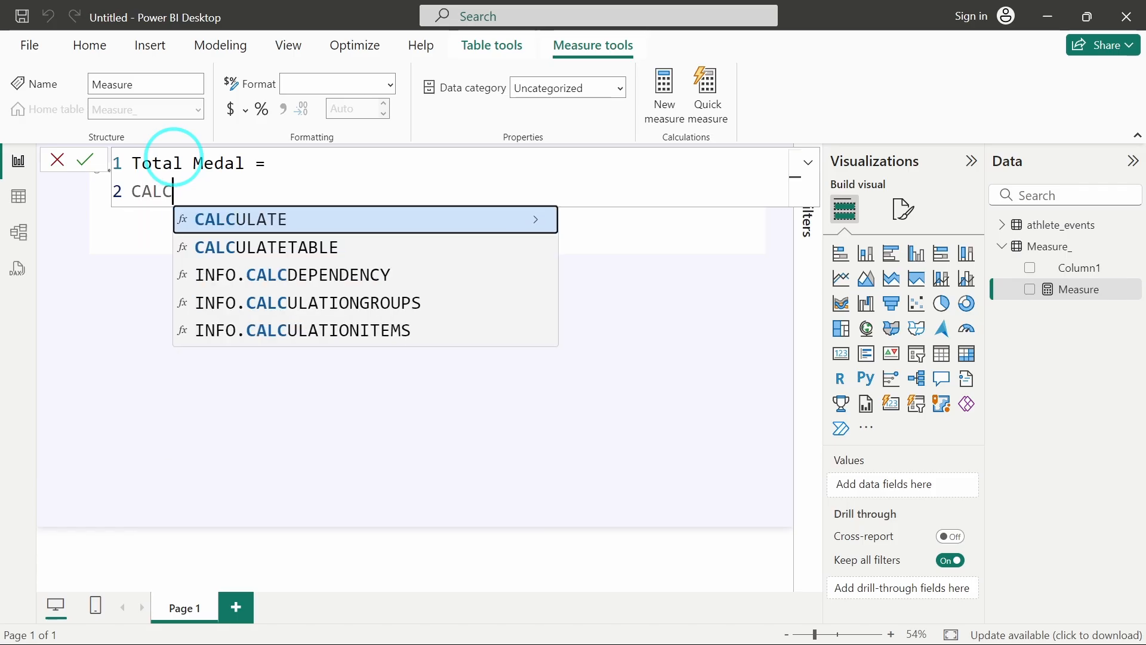
type("UL")
key("Tab")
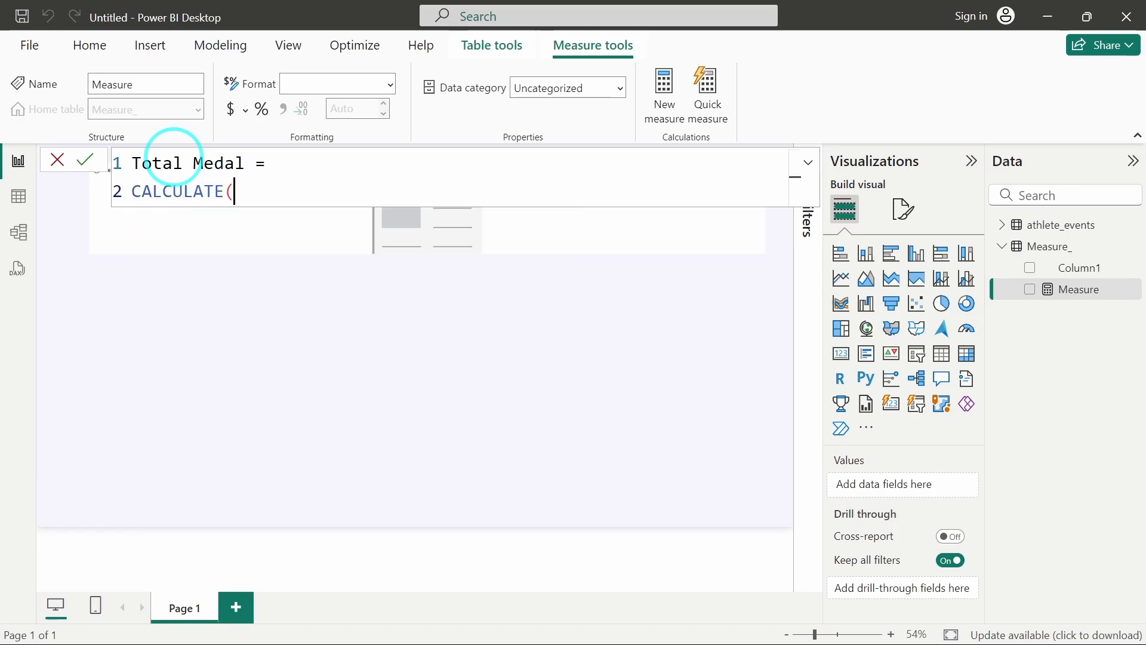
type("(COUNT")
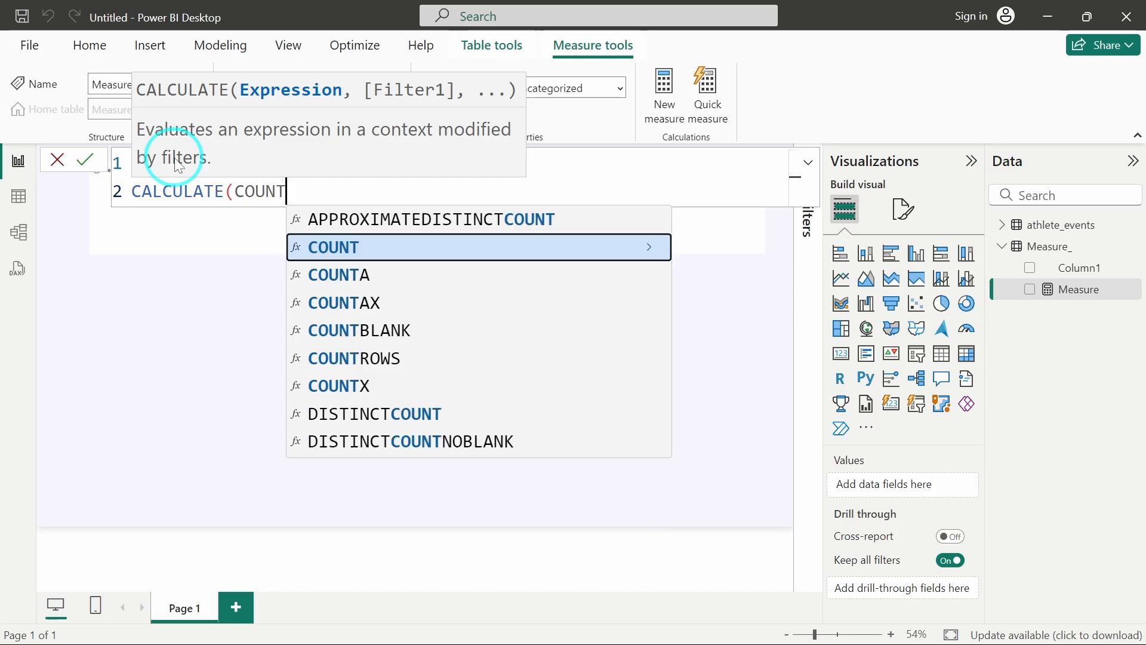
type("(Meda")
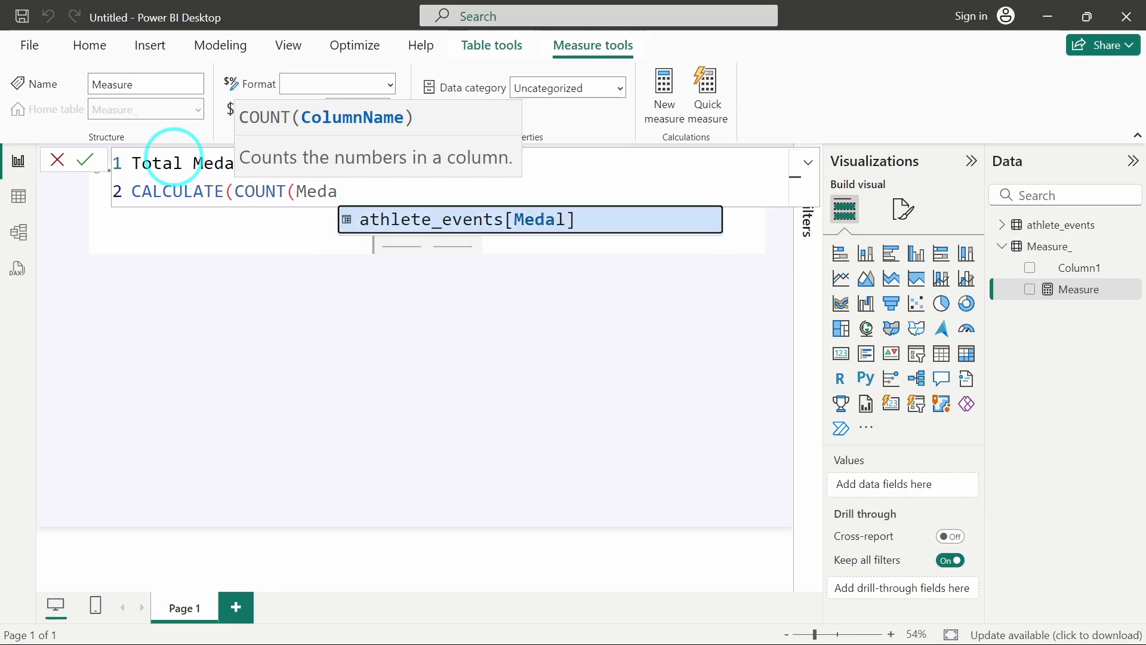
key("Tab")
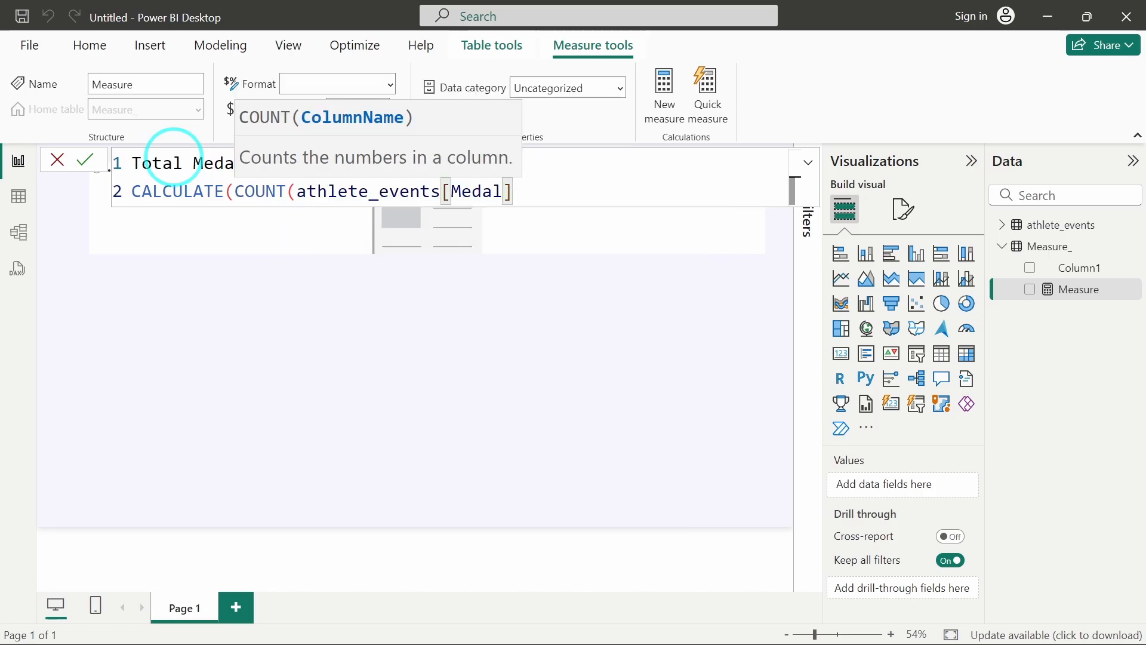
type("), ")
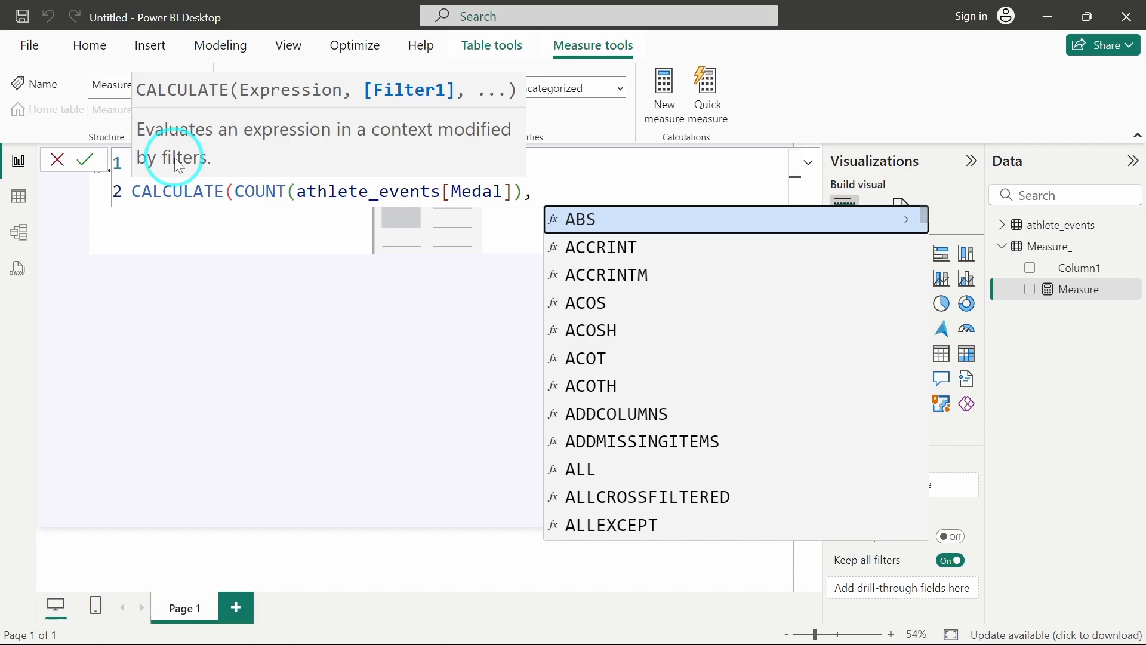
- Complete the formula with FILTER(athlete_events, athlete_events[Medal] <> "NA" )) and commit the measure
type("FILTER(a")
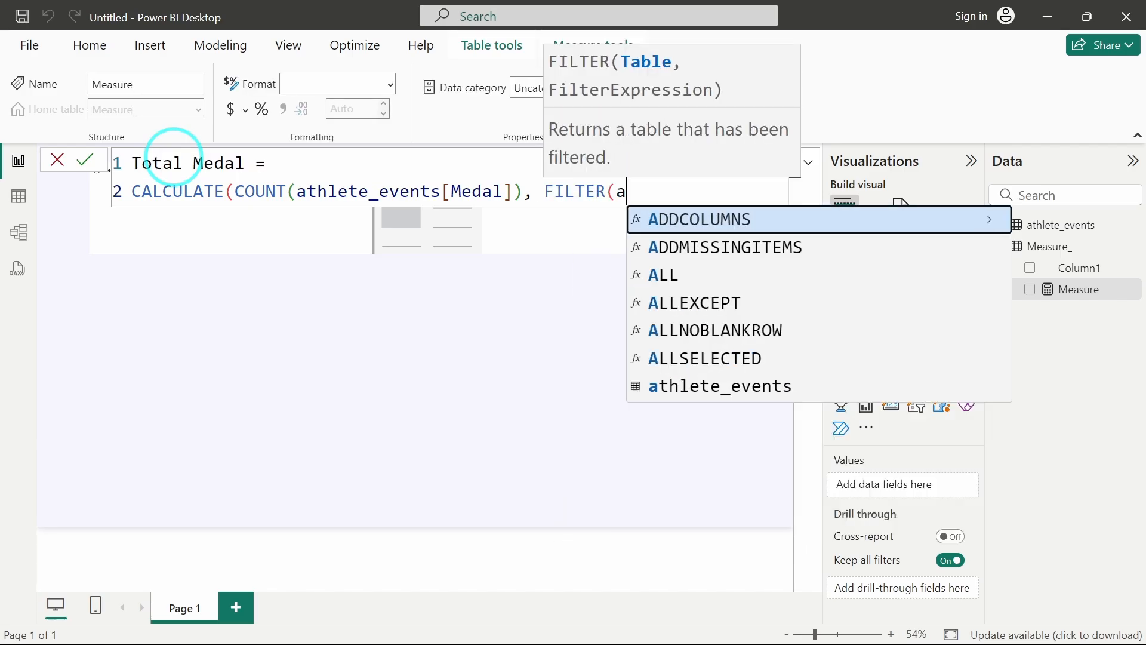
type("th")
key("Tab")
type(",")
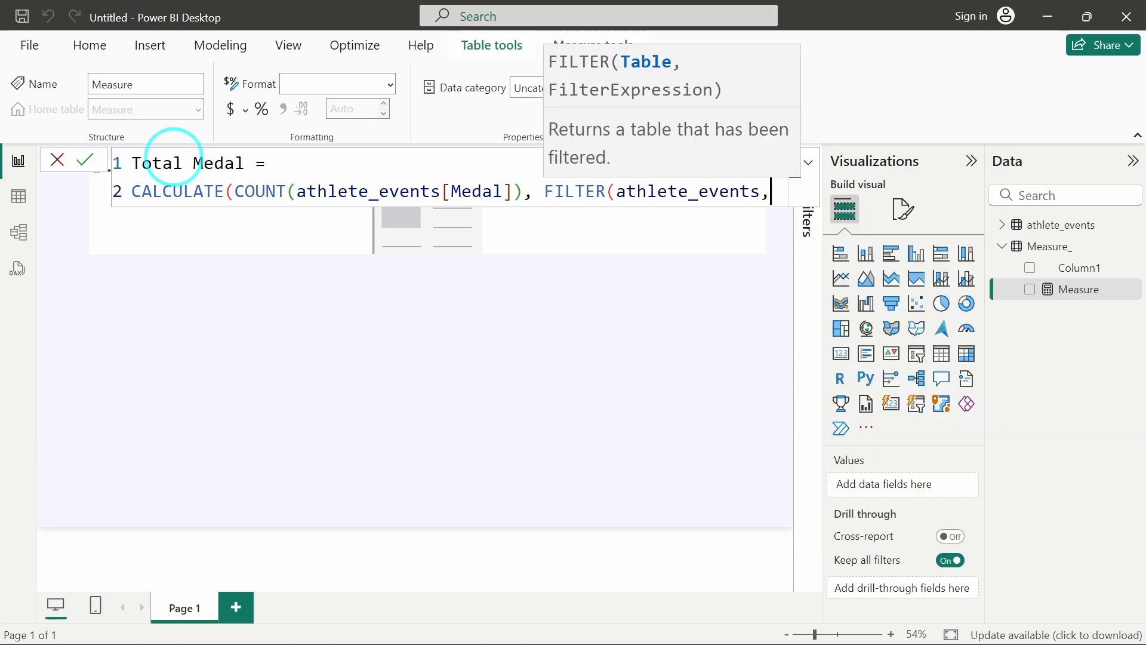
type(" Medal")
key("Tab")
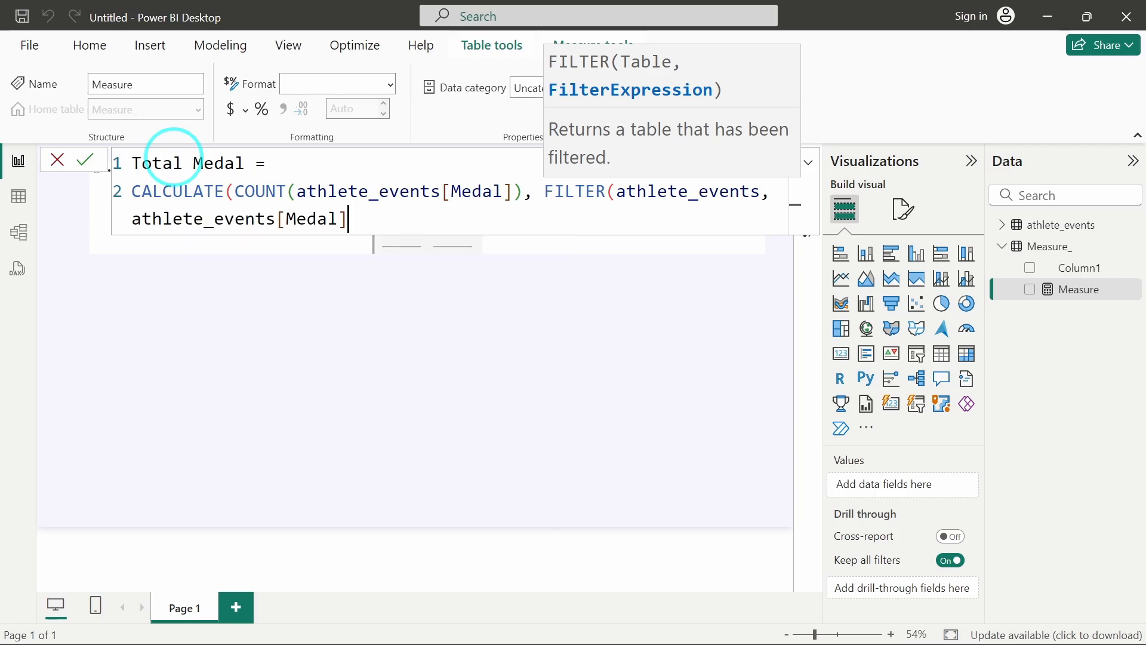
type("<> \"NA")
key("shift+Right")
type("))")
key("BackSpace")
key("BackSpace")
type("\" ))")
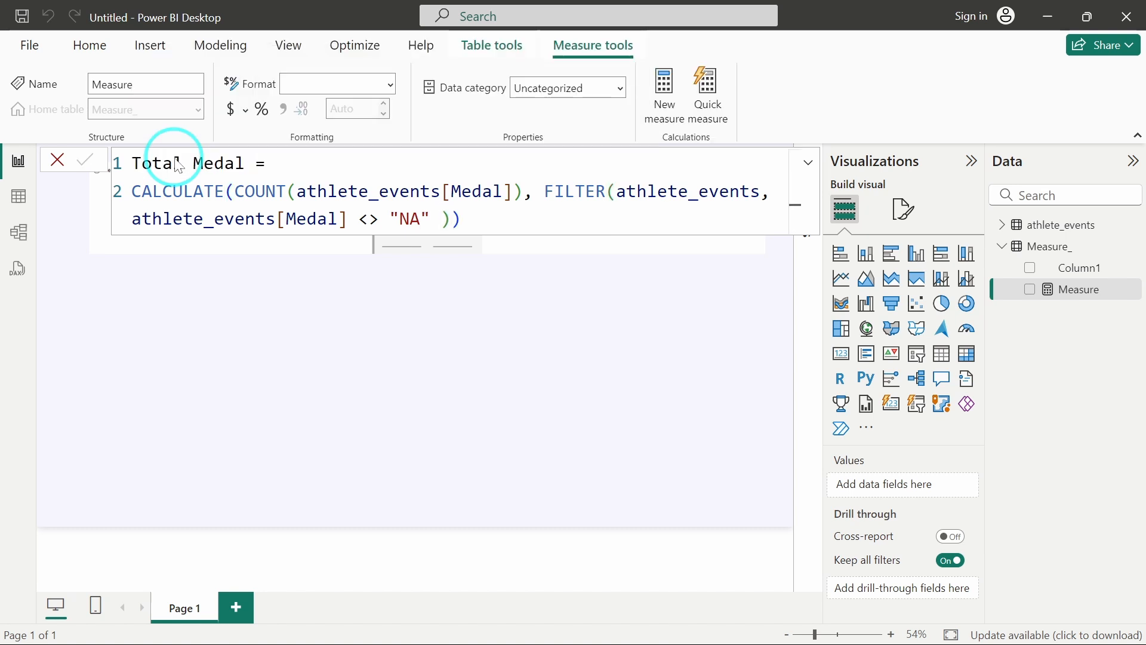
key("Return")
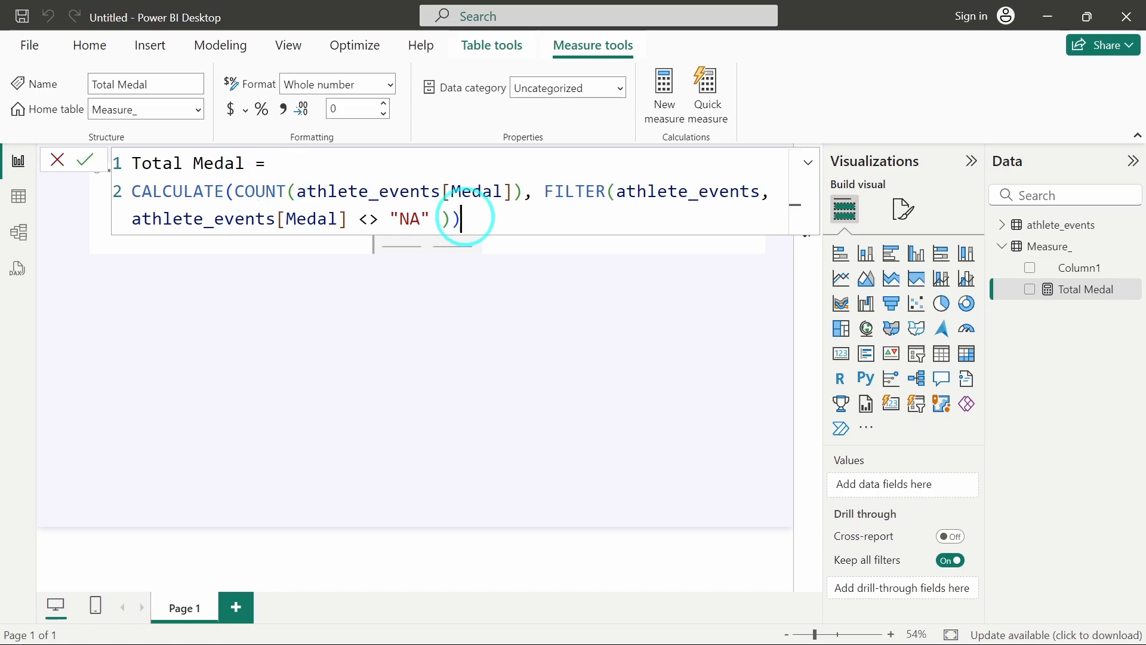
- Copy the whole Total Medal formula into another new measure in the Measure_ table
triple_click(466, 218)
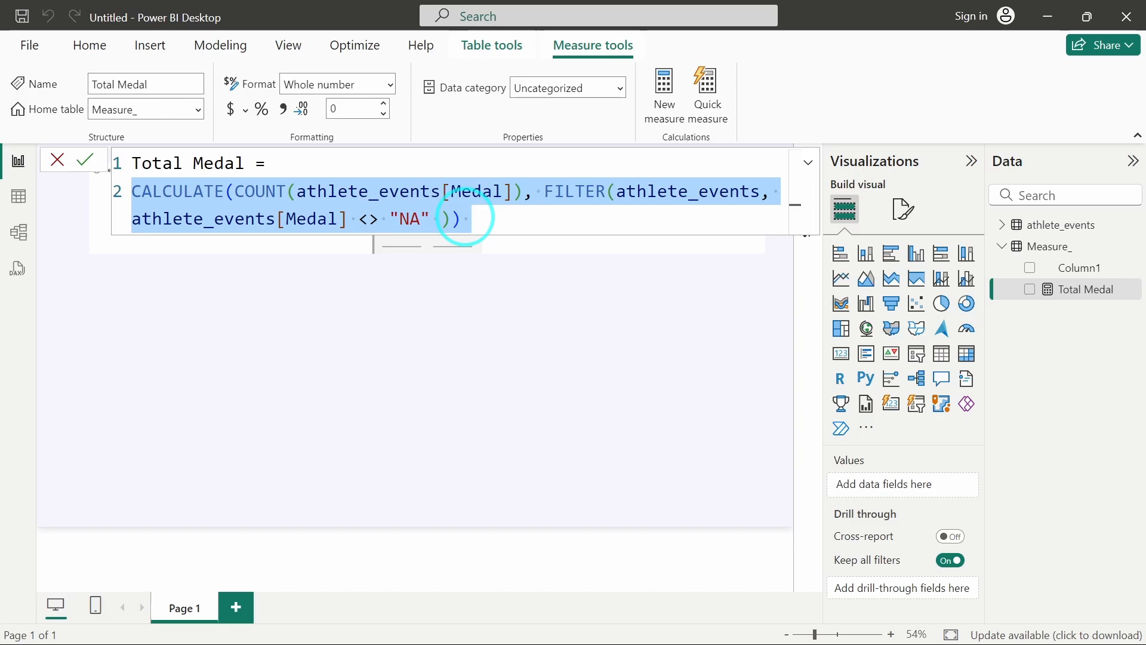
key("ctrl+a")
left_click(466, 218)
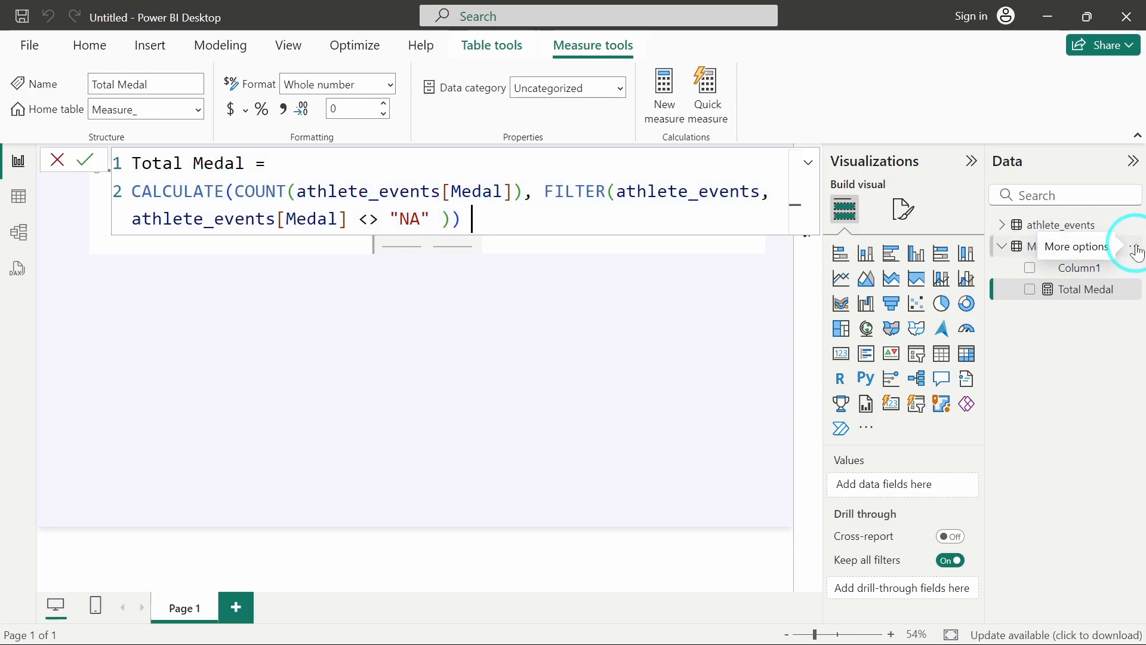
left_click(1126, 250)
left_click(1042, 273)
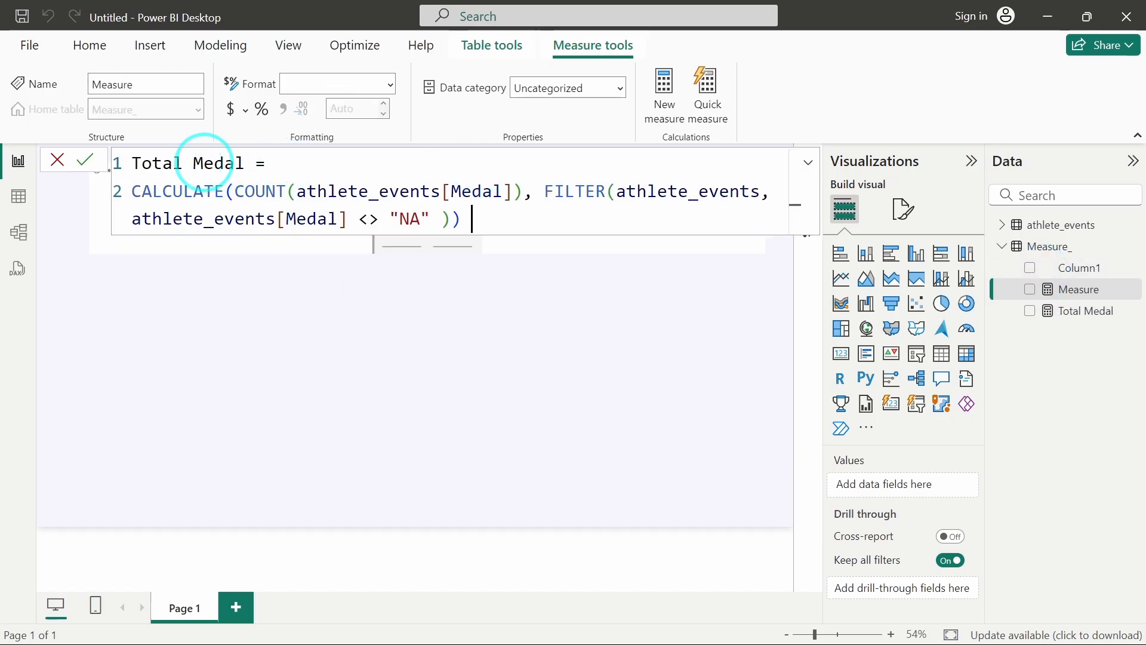
- Replace the name Total Medal in the copied formula with Gold
double_click(206, 162)
key("BackSpace")
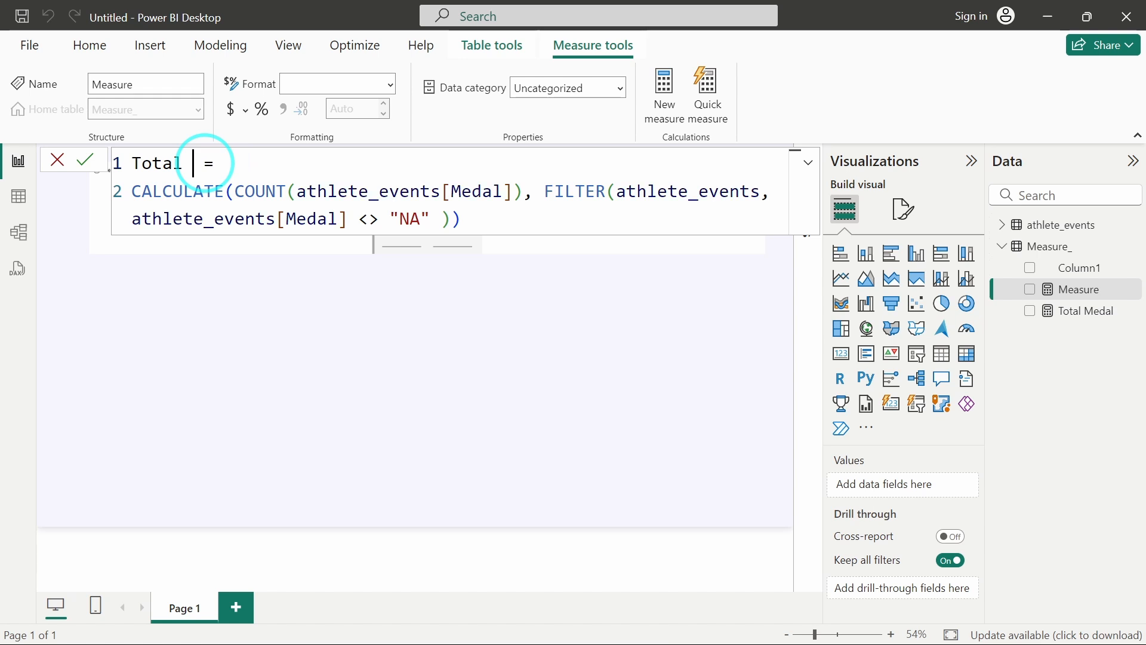
key("BackSpace")
key("BackSpace")
key("BackSpace")
key("BackSpace")
key("BackSpace")
key("BackSpace")
type("Gold")
- Change the filter condition to athlete_events[Medal] = "Gold" and commit the Gold measure
left_click(376, 218)
key("BackSpace")
key("BackSpace")
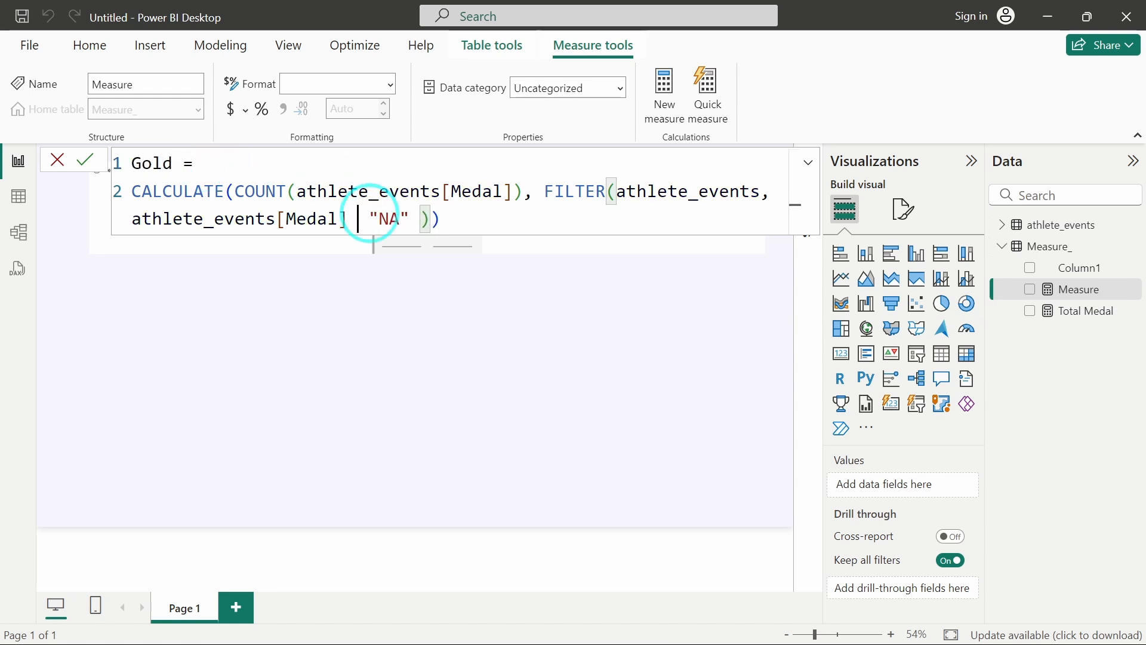
type("=")
key("Right")
key("Right")
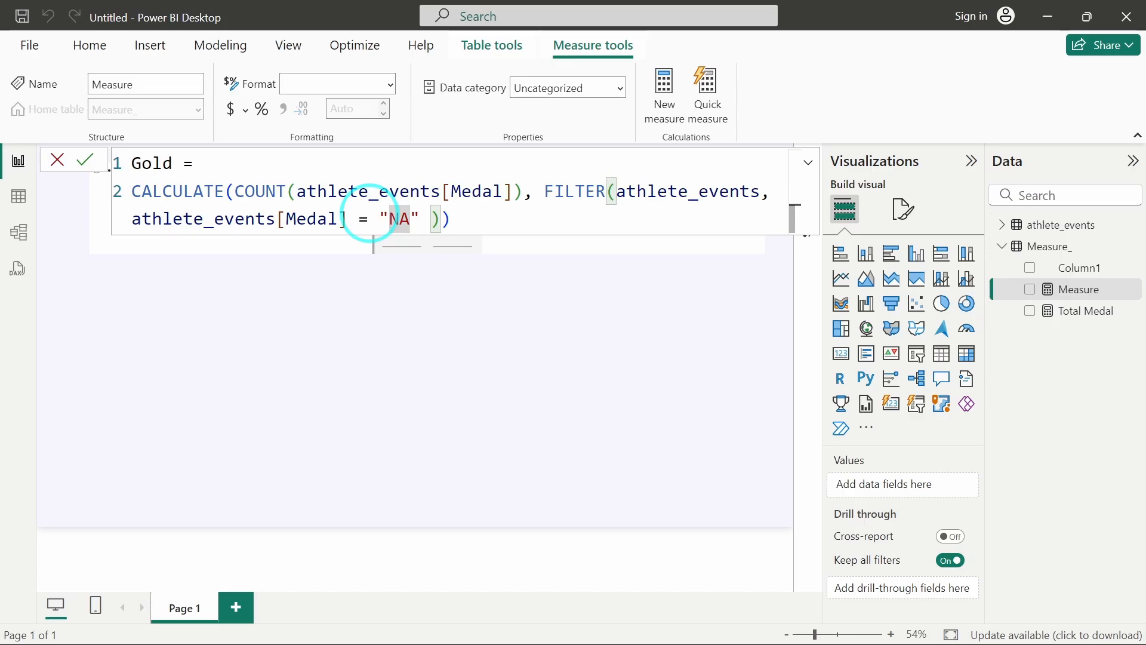
type("Gold")
key("Delete")
key("Delete")
key("Right")
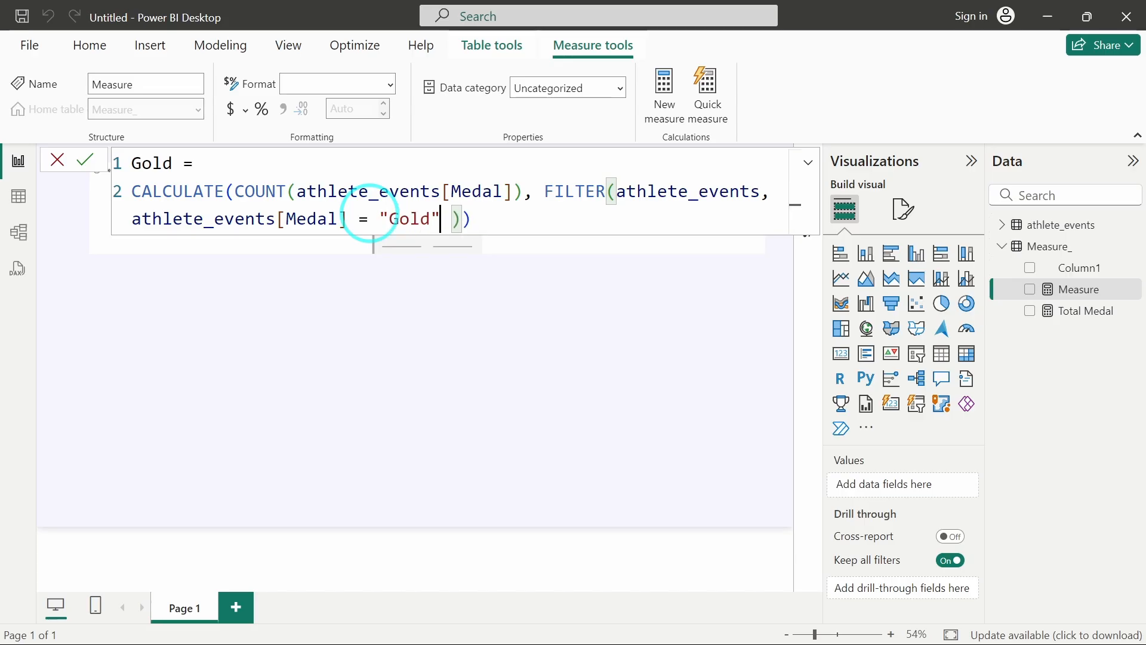
key("End")
key("Return")
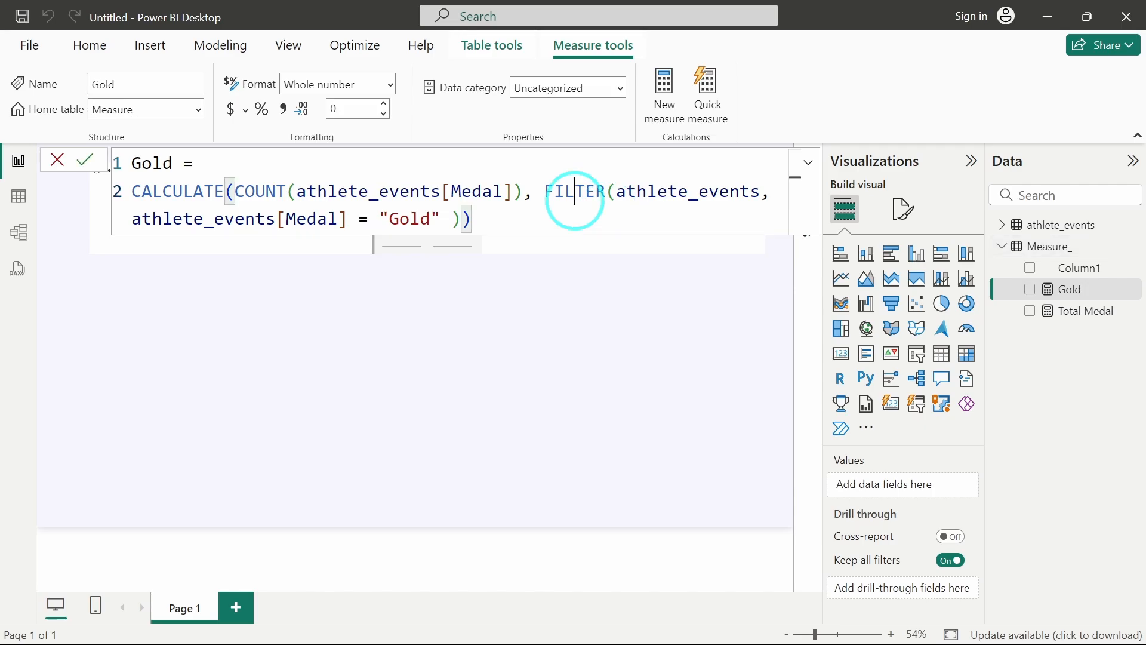
- Copy the Gold measure's formula into another new measure in the Measure_ table and select the name Gold in it
left_click(574, 201)
key("ctrl+a")
key("ctrl+c")
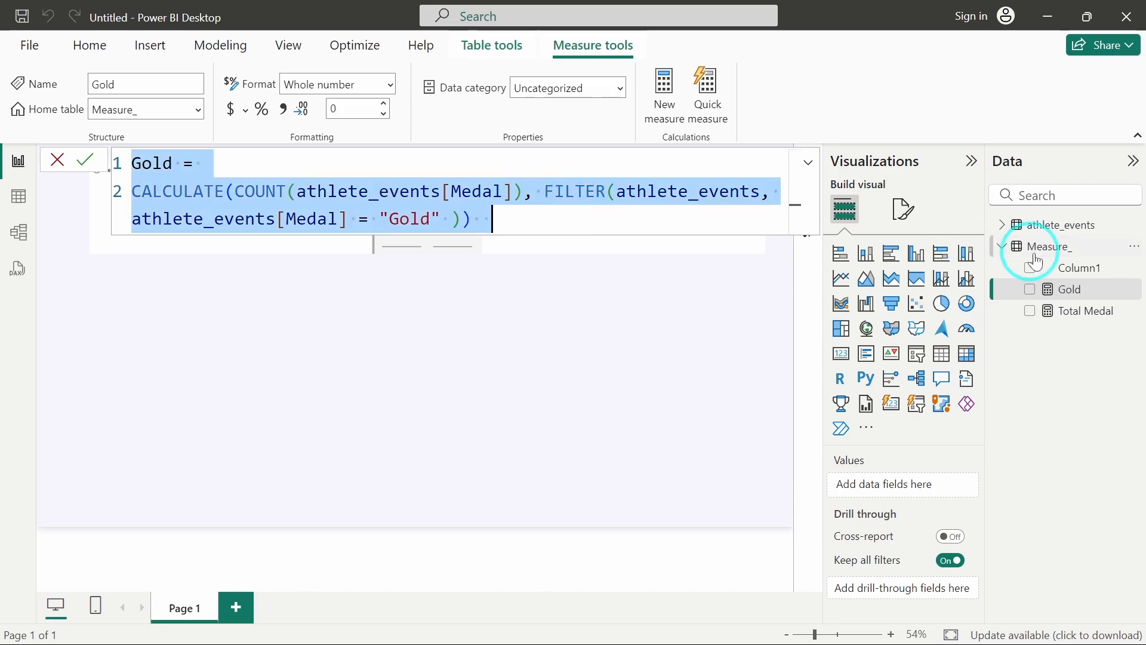
left_click(1134, 255)
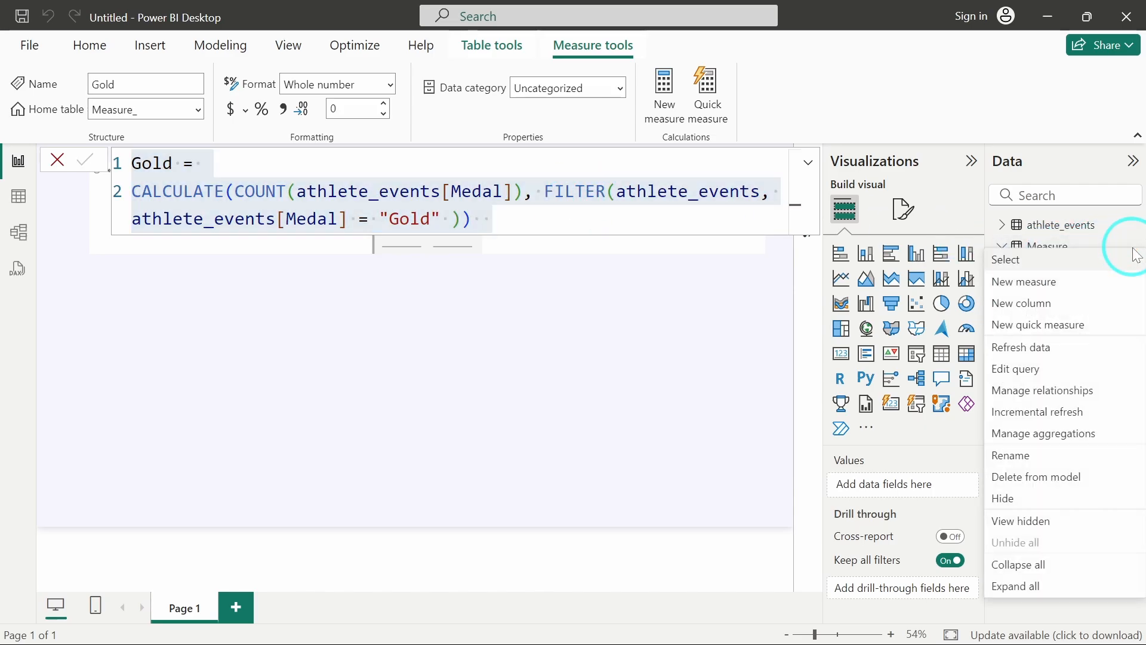
left_click(1037, 288)
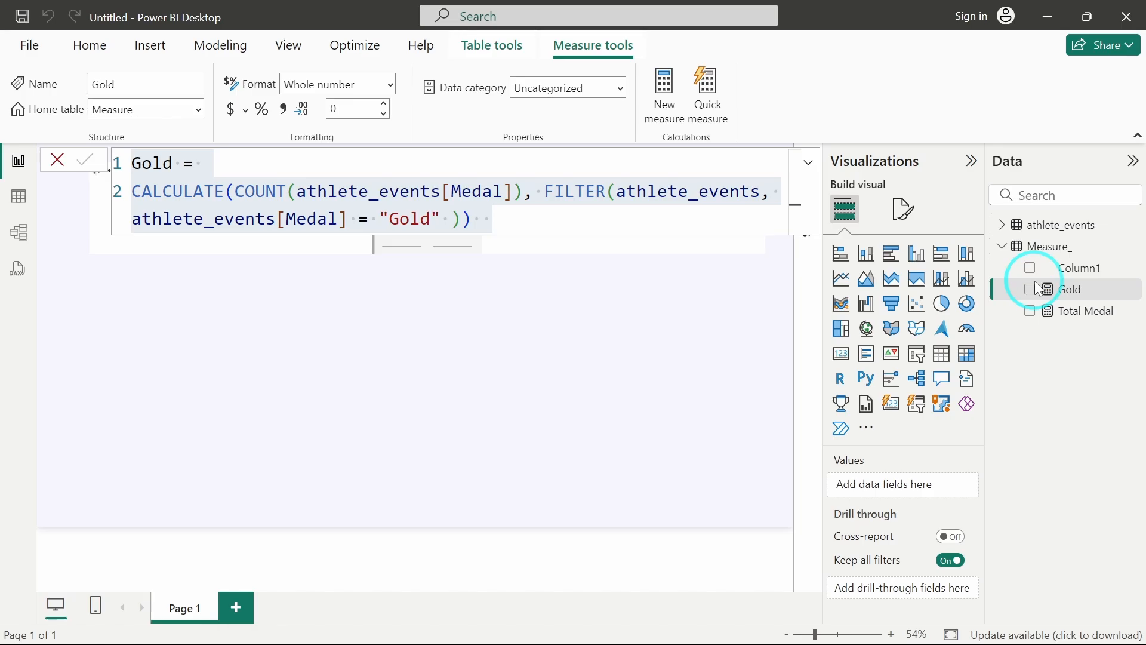
key("ctrl+v")
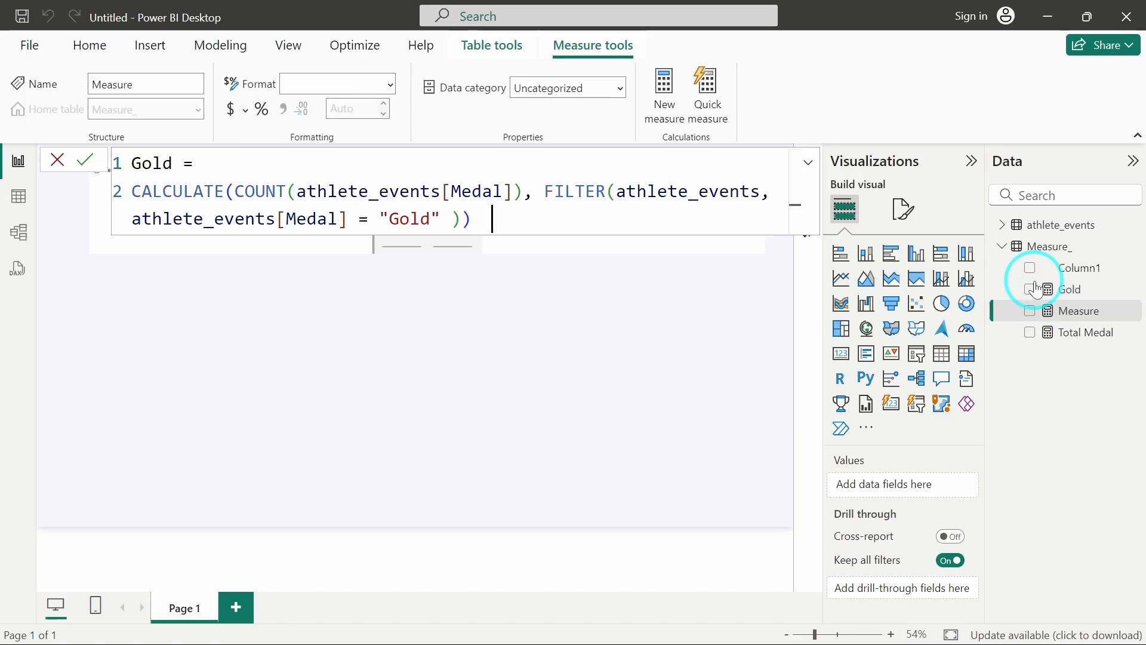
double_click(161, 157)
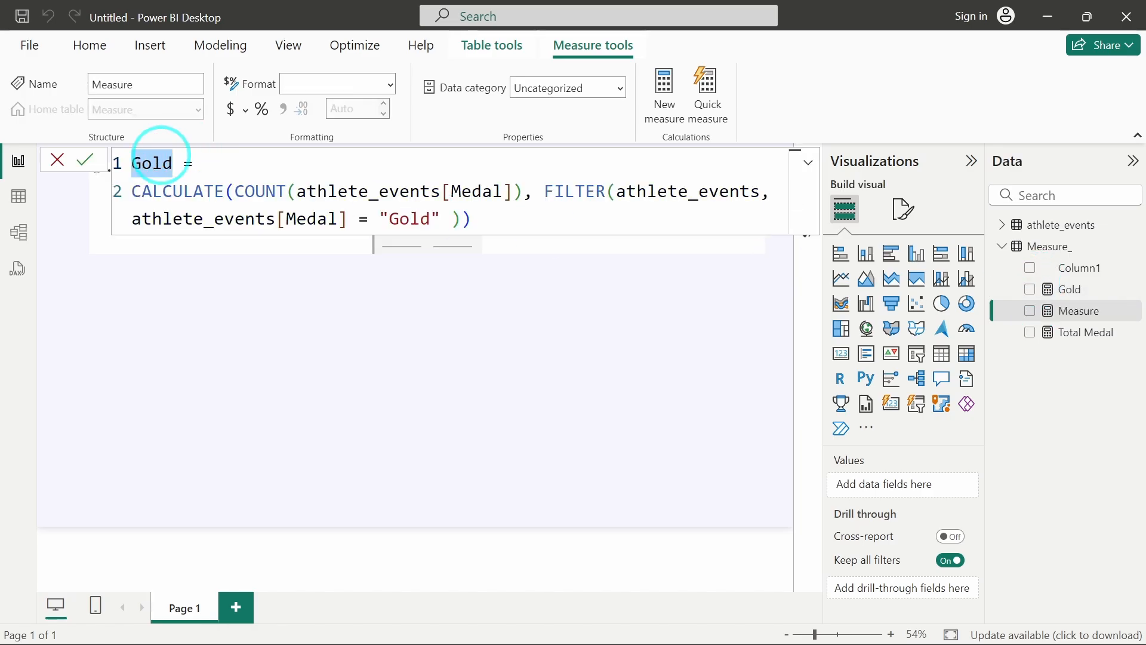
key("BackSpace")
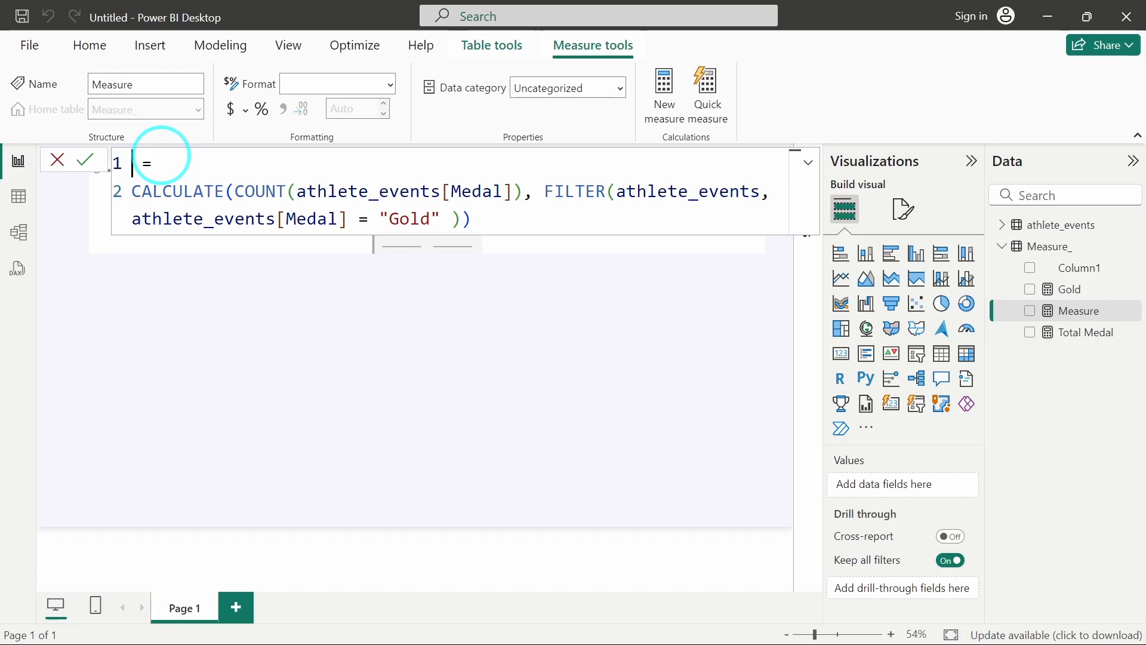
type("S")
key("ctrl+z")
key("ctrl+z")
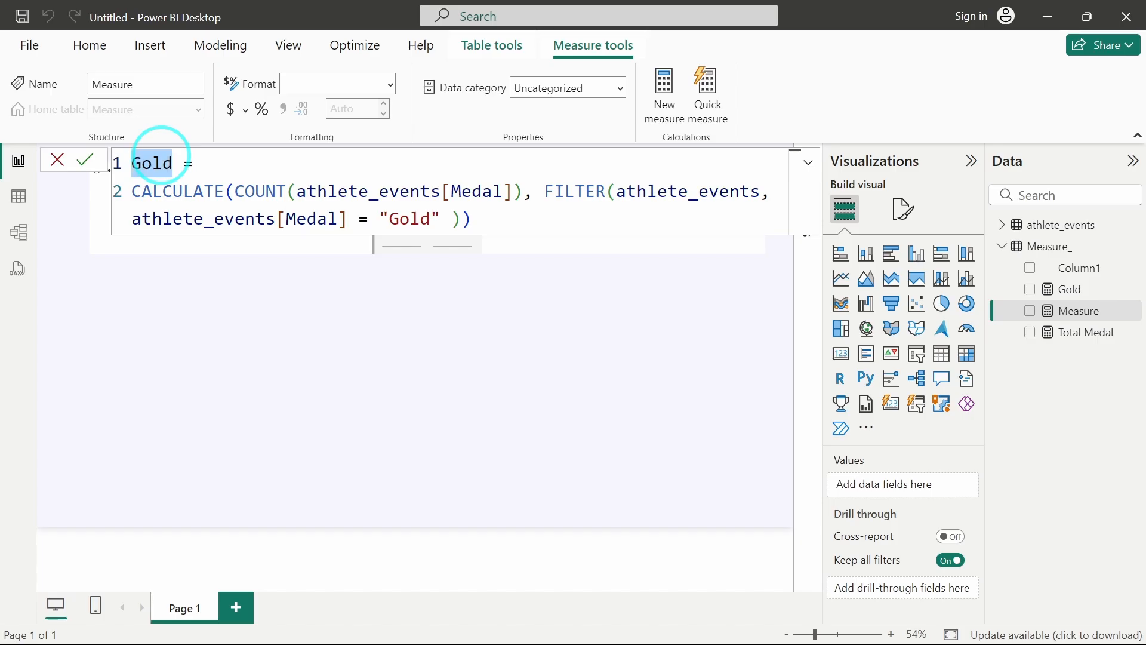
- Replace both occurrences of Gold in the copied formula with Silver at once and commit the Silver measure
key("ctrl+f")
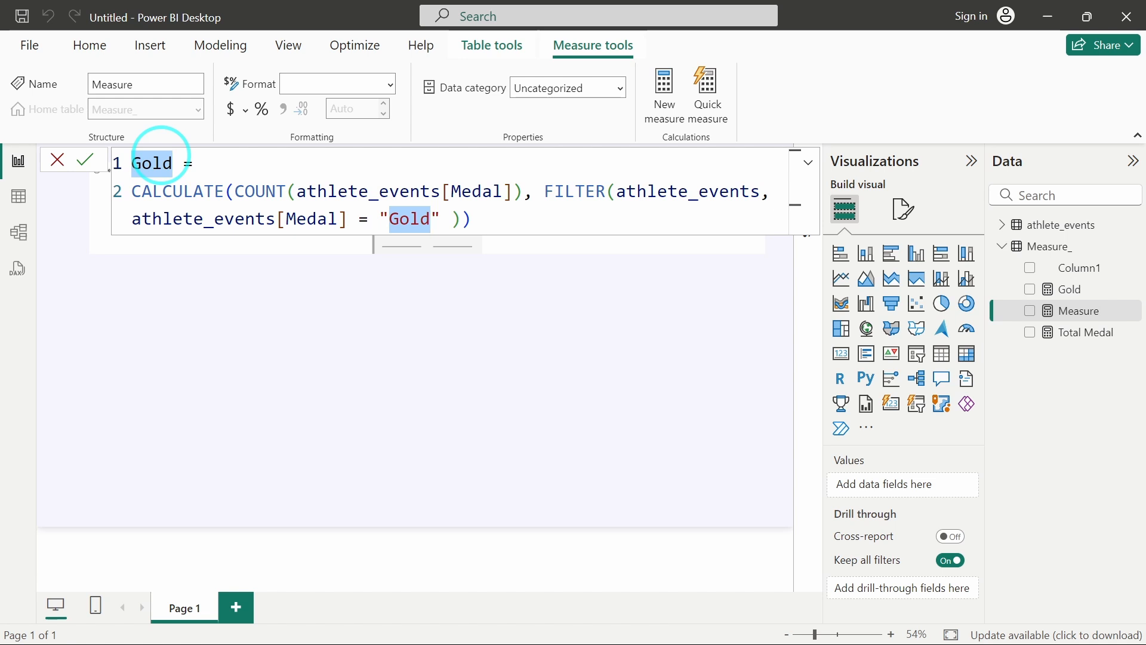
type("Silver")
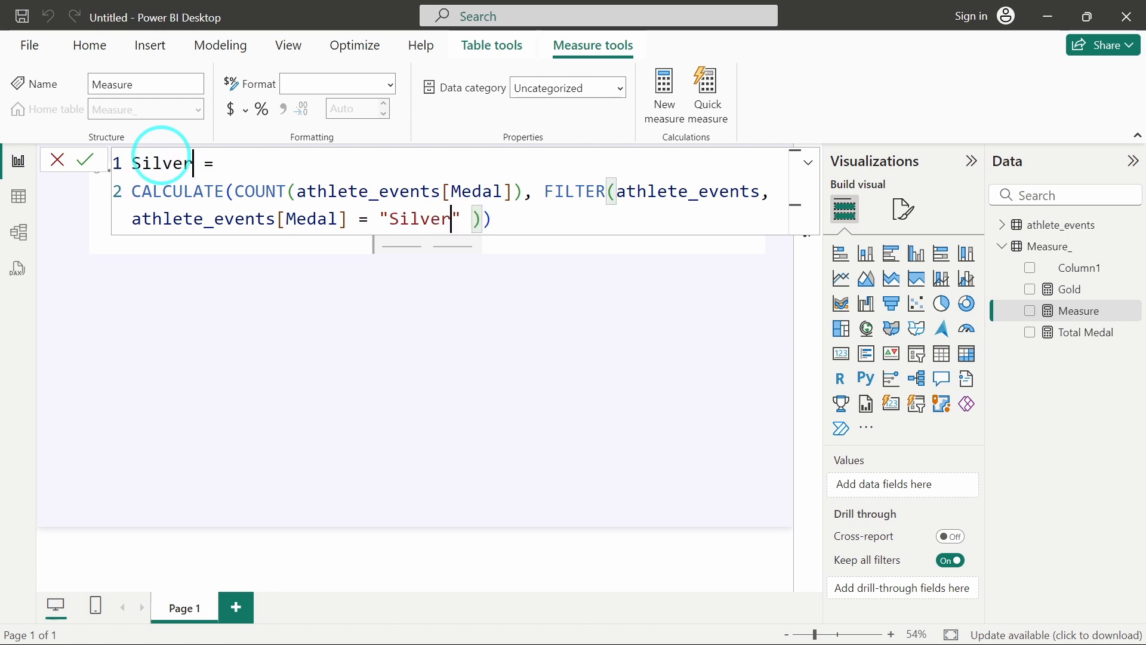
key("Right")
key("Right")
key("Right")
key("Right")
key("Right")
key("Right")
key("Right")
key("Right")
key("Right")
key("Right")
key("Right")
key("Right")
key("Return")
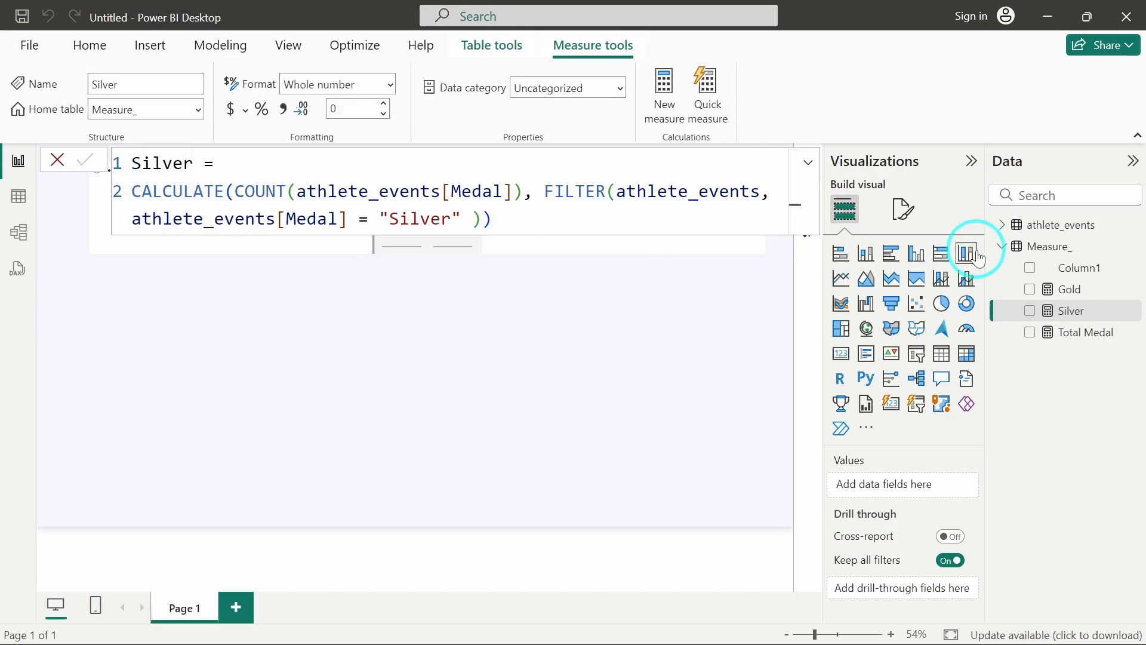
- Create a Bronze measure in the Measure_ table from the Gold measure's formula, replacing both occurrences of Gold with Bronze
left_click(1134, 246)
left_click(1041, 281)
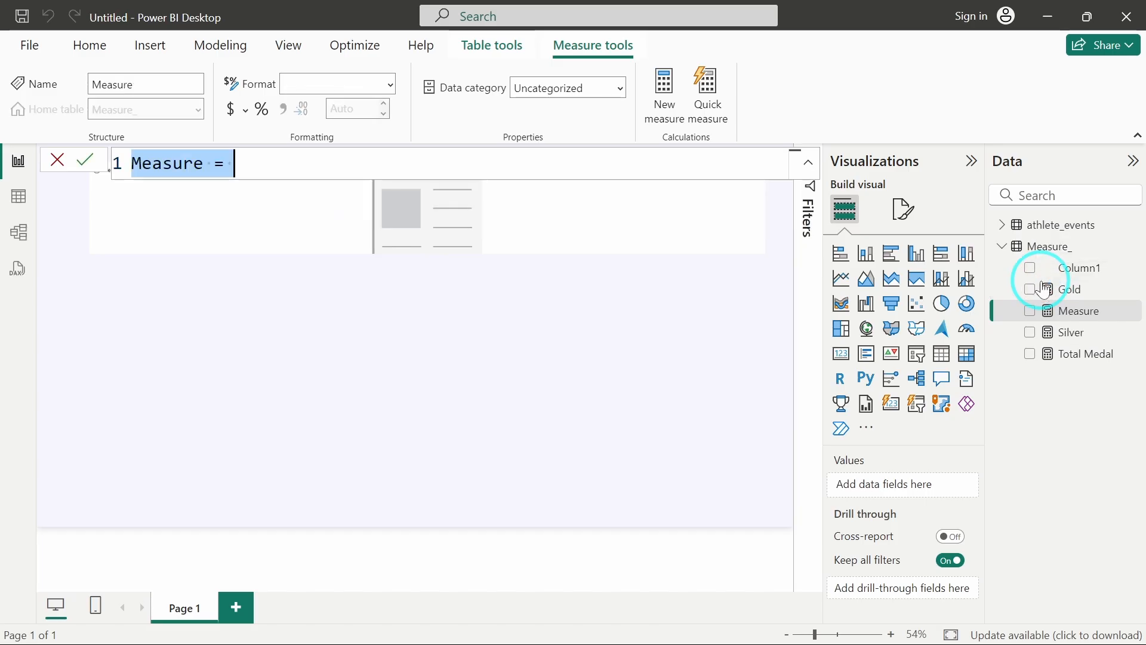
type("Gold = CALCULATE(COUNT(athlete_events[Medal]), FILTER(athlete_events, athlete_events[Medal] = \"Gold\" ))")
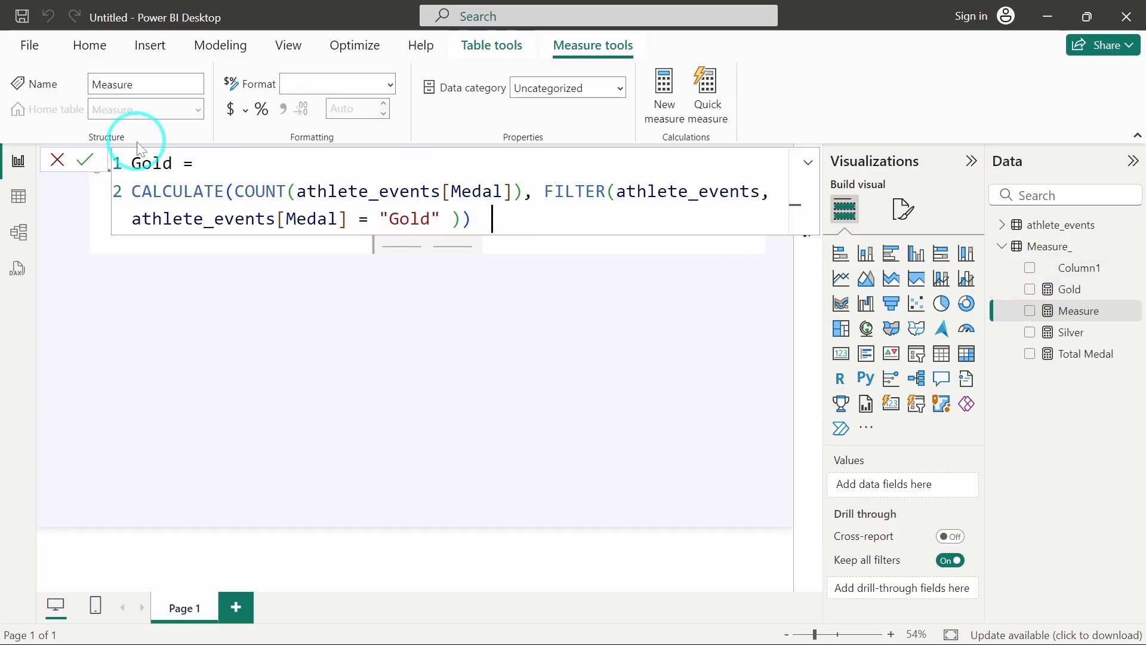
double_click(142, 162)
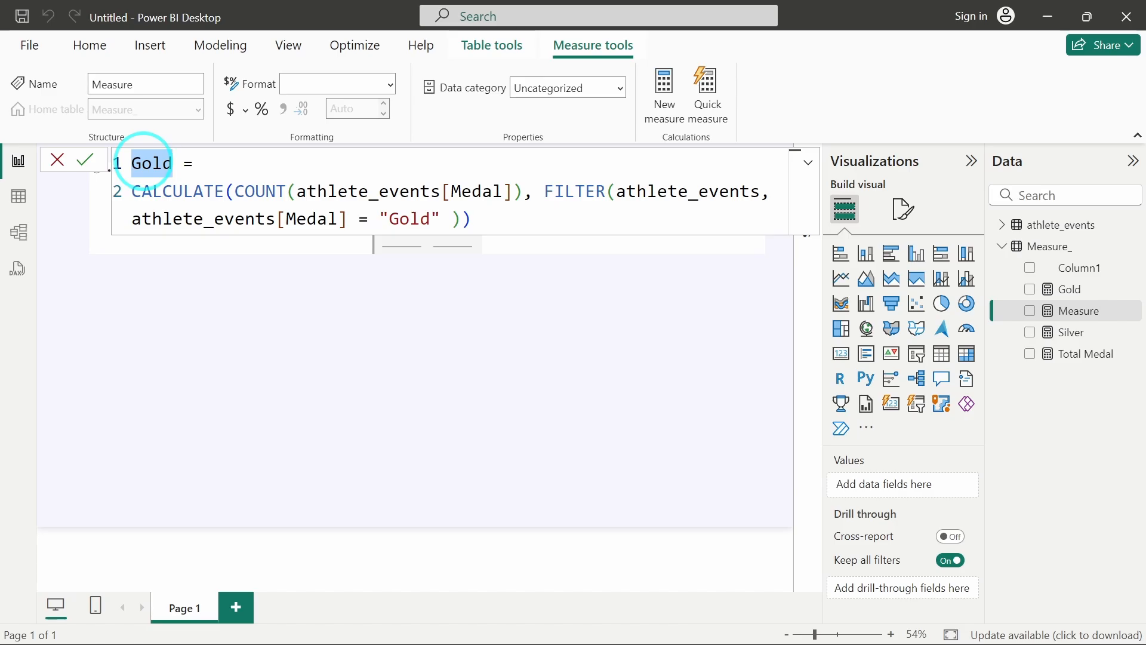
key("ctrl+d")
type("Bronze")
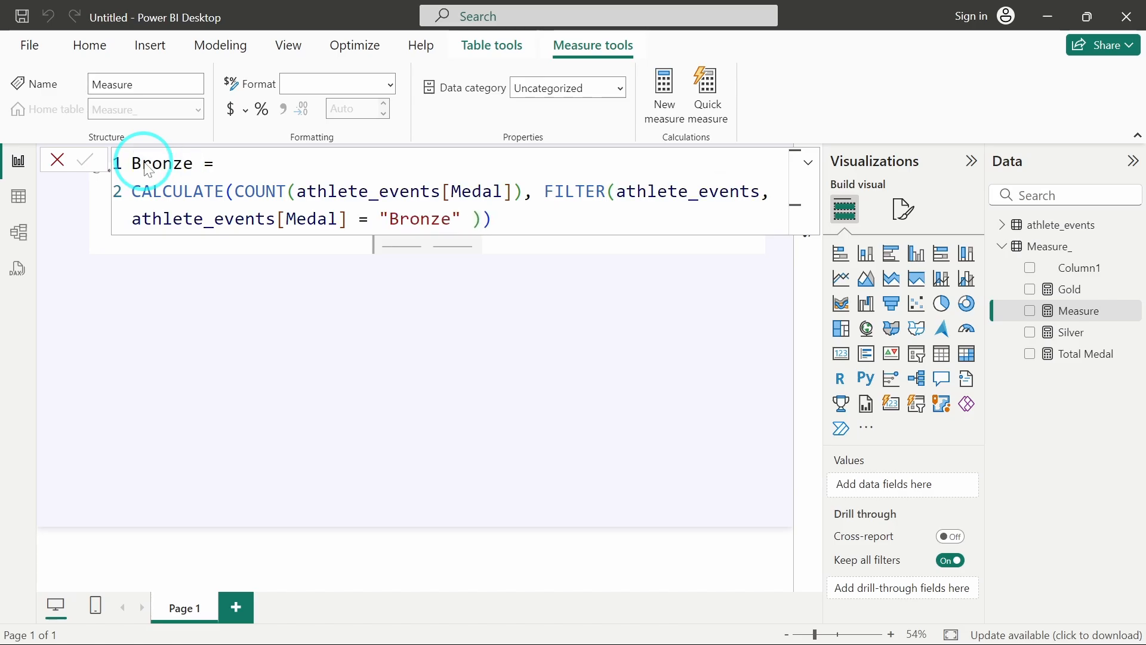
key("Return")
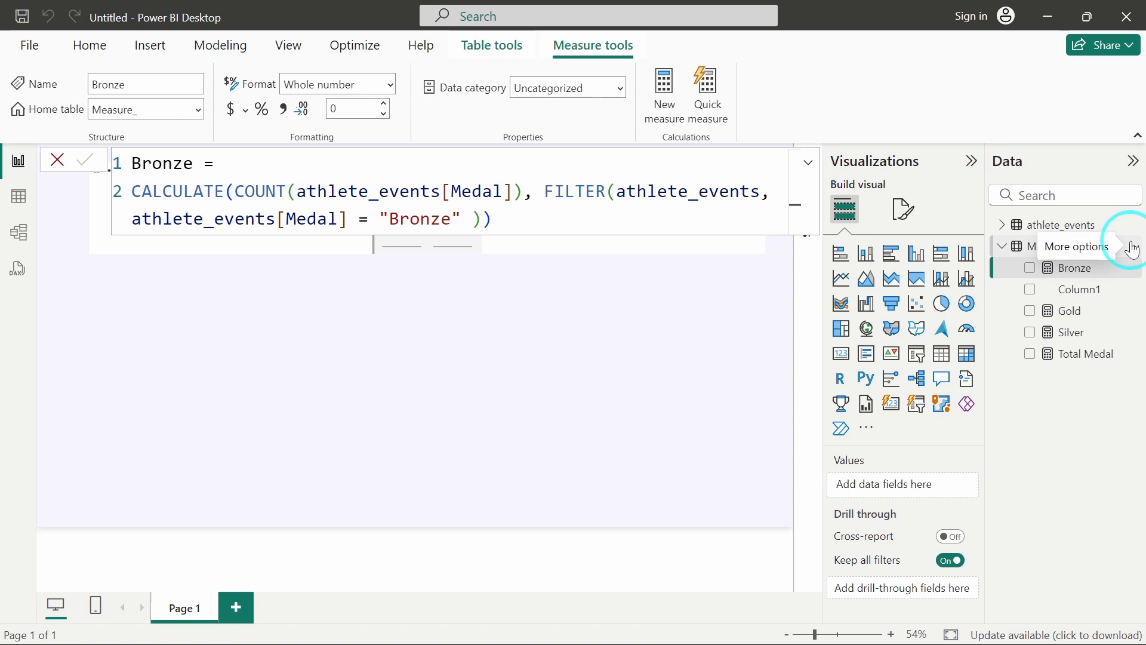
- Start another new measure in the Measure_ table and name it Total Athletes
left_click(1133, 251)
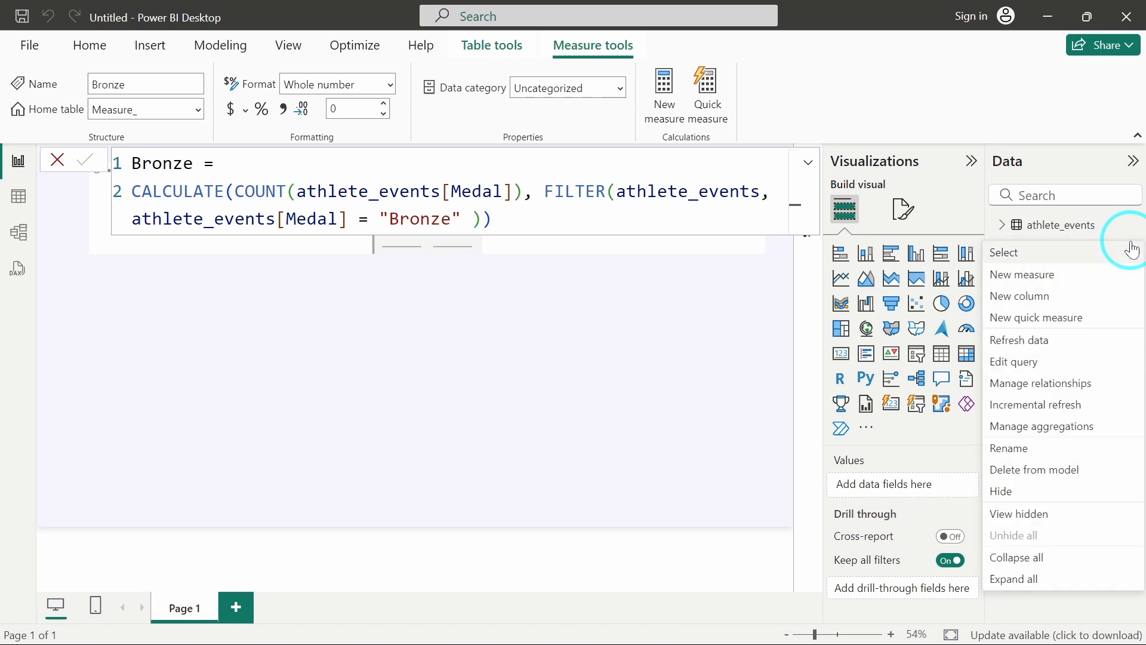
left_click(1015, 276)
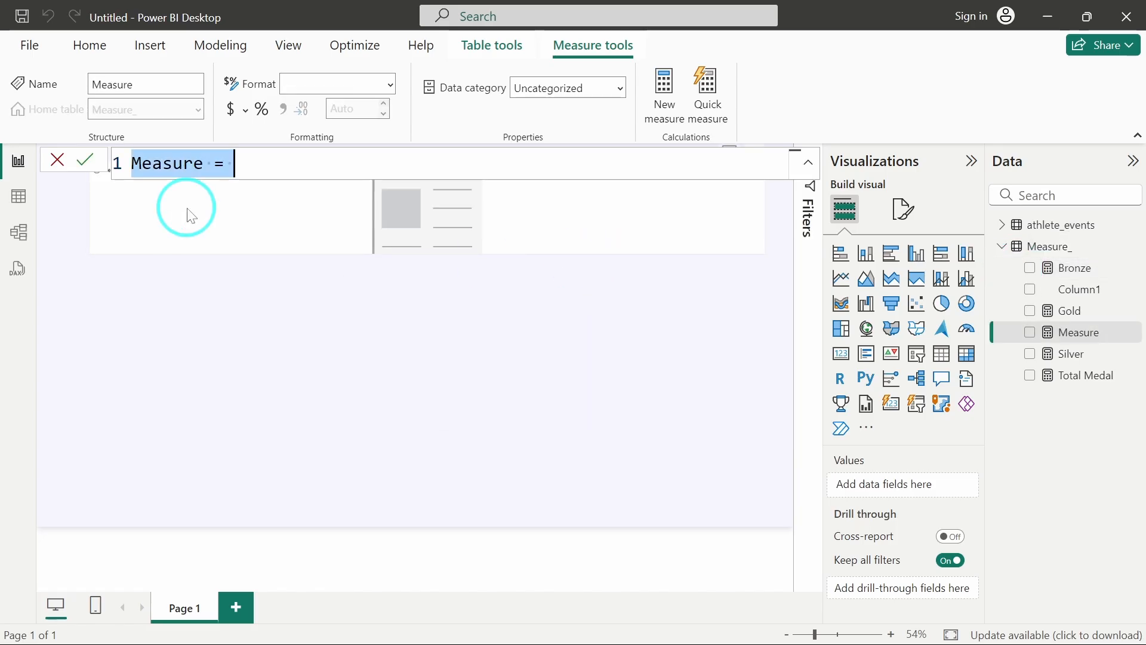
type("Total ")
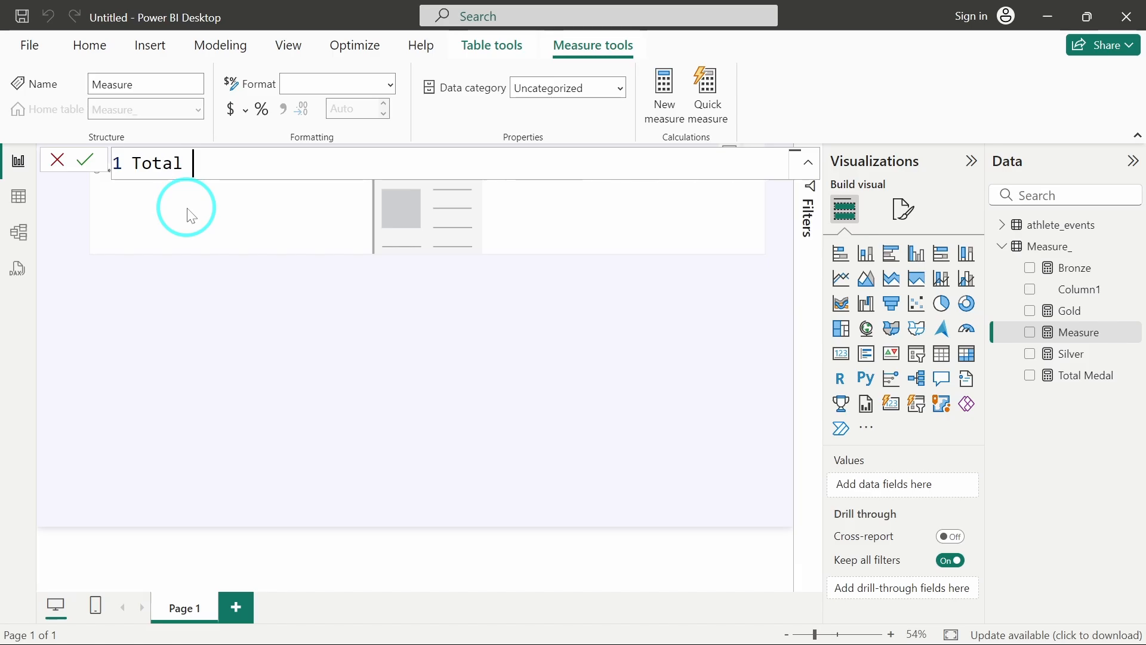
type("Athletes =")
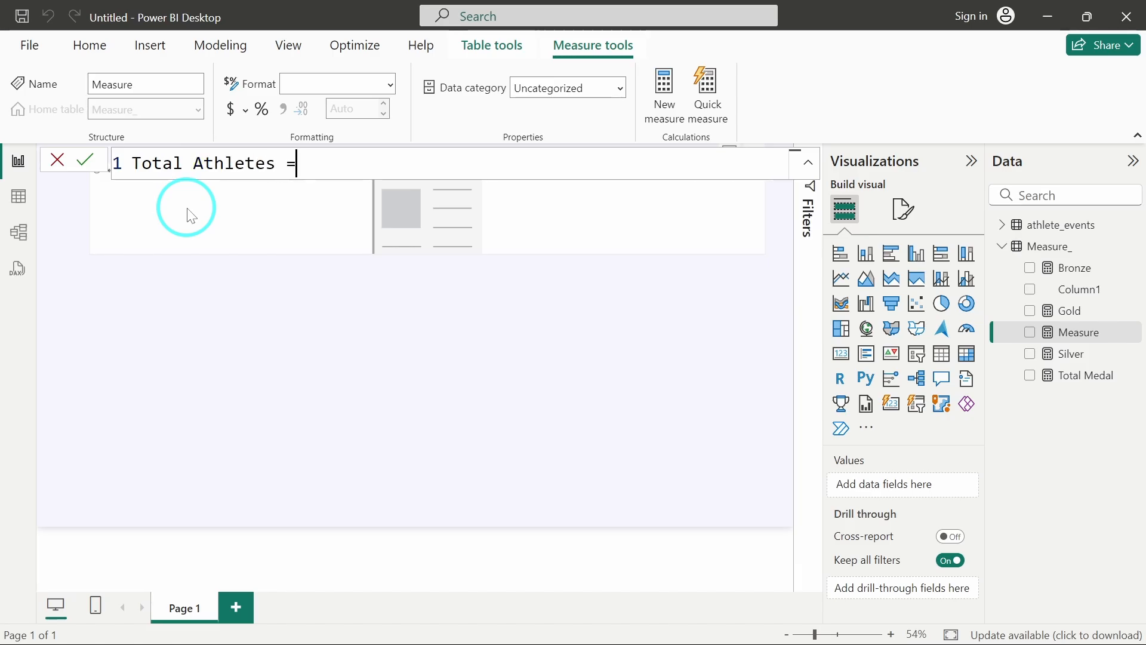
- Enter CALCULATE(DISTINCTCOUNT(athlete_events[ID]), on a second line of the Total Athletes formula
key("shift+Return")
type("CALC")
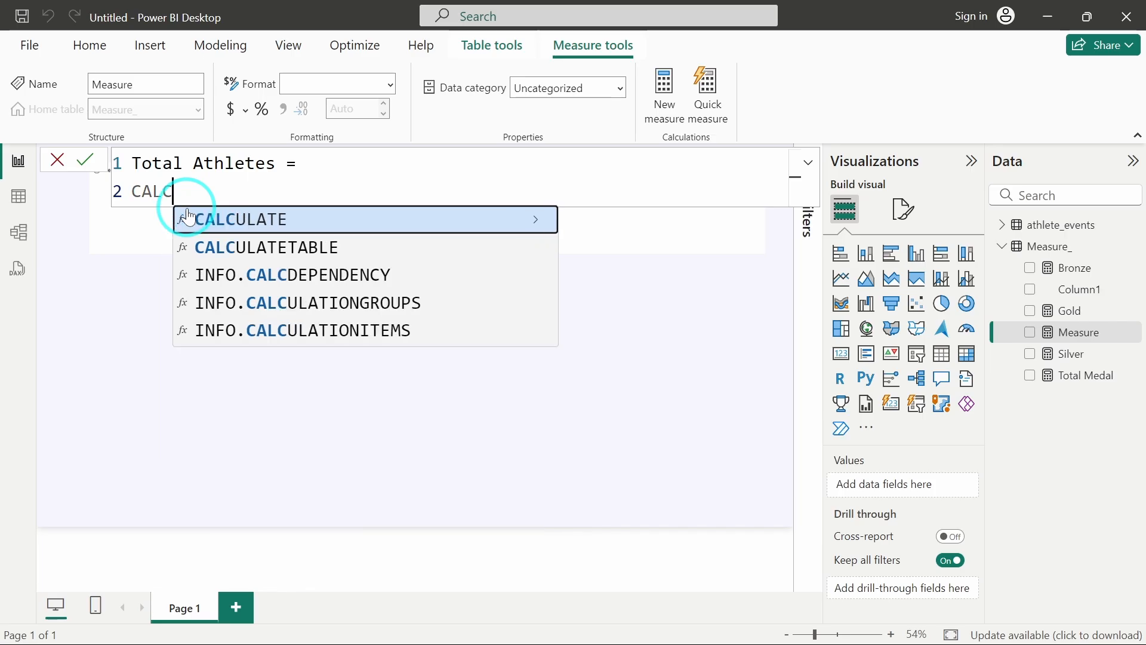
key("Tab")
type("DIST")
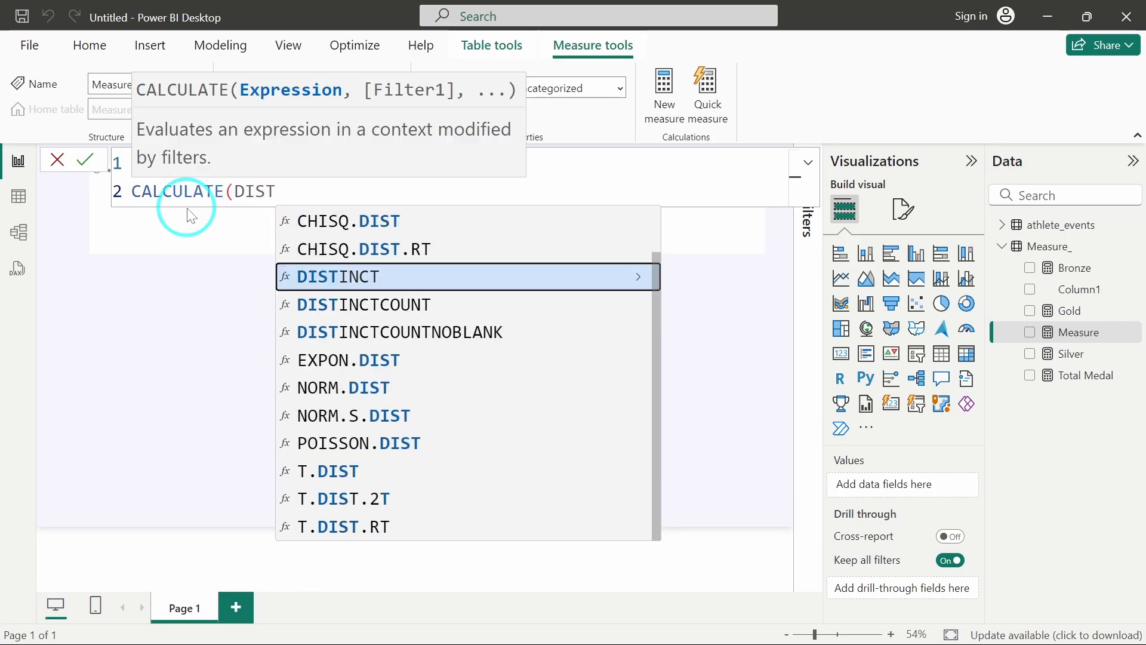
key("Down")
key("Tab")
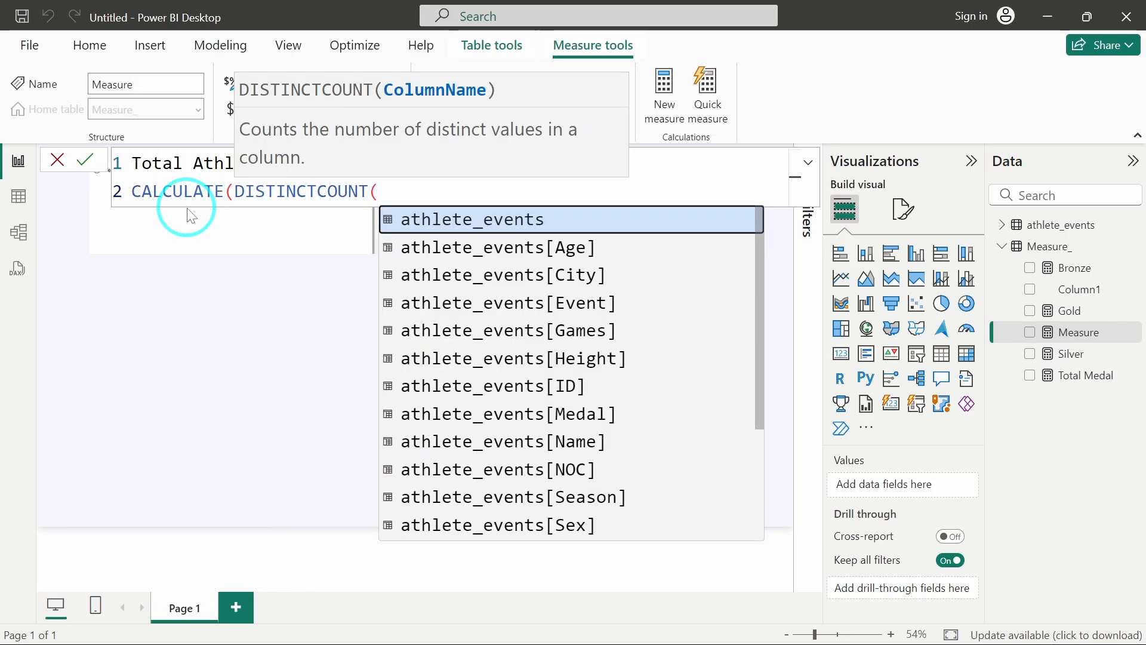
type("ID")
key("Tab")
type(",")
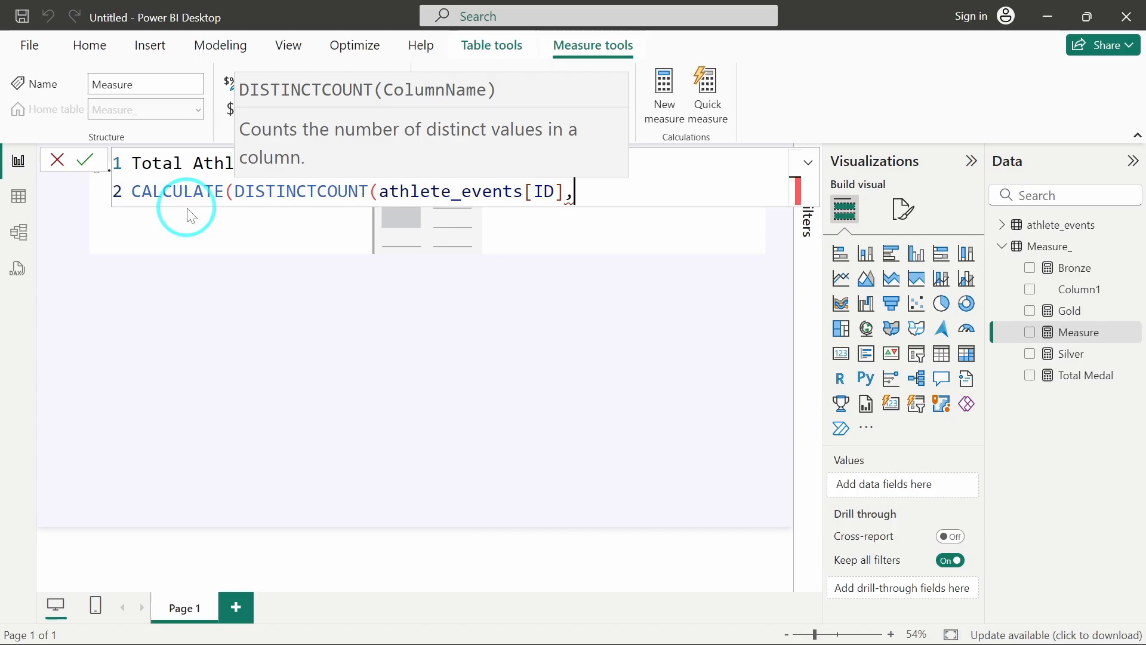
key("BackSpace")
type("), ")
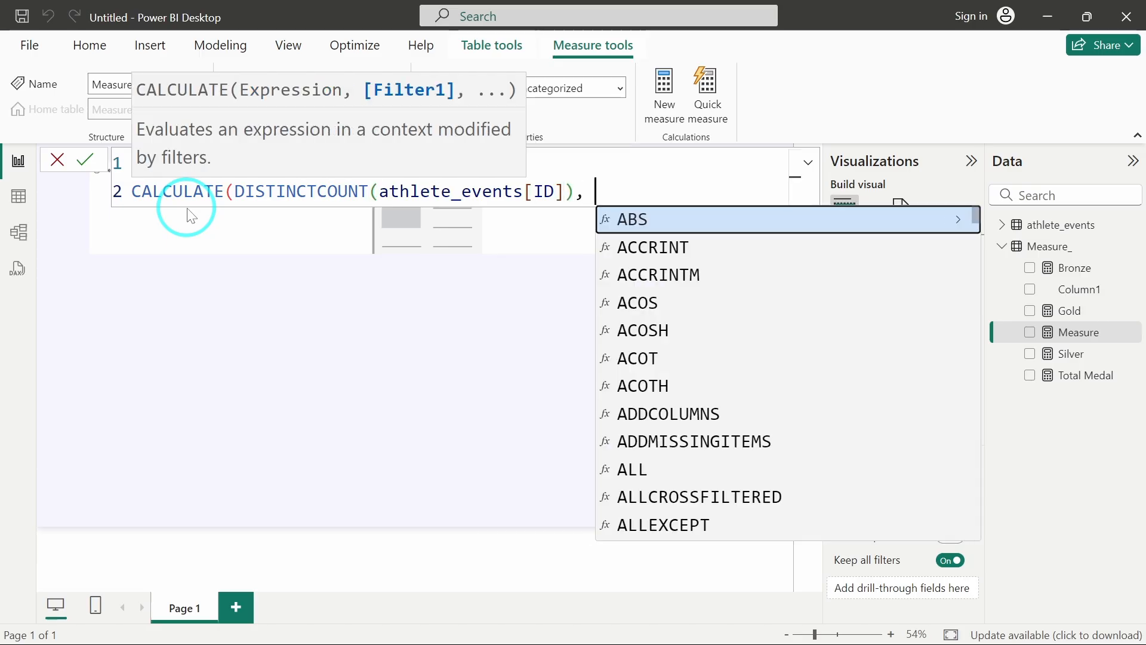
type("FILT")
key("Tab")
type("ath")
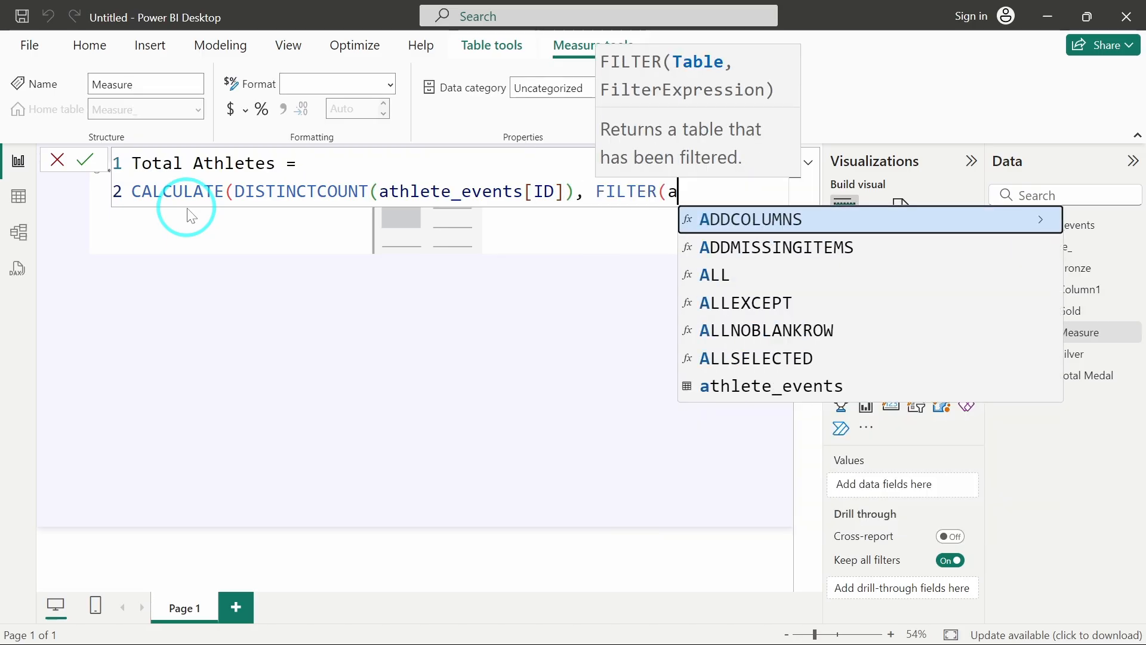
key("Tab")
type(",")
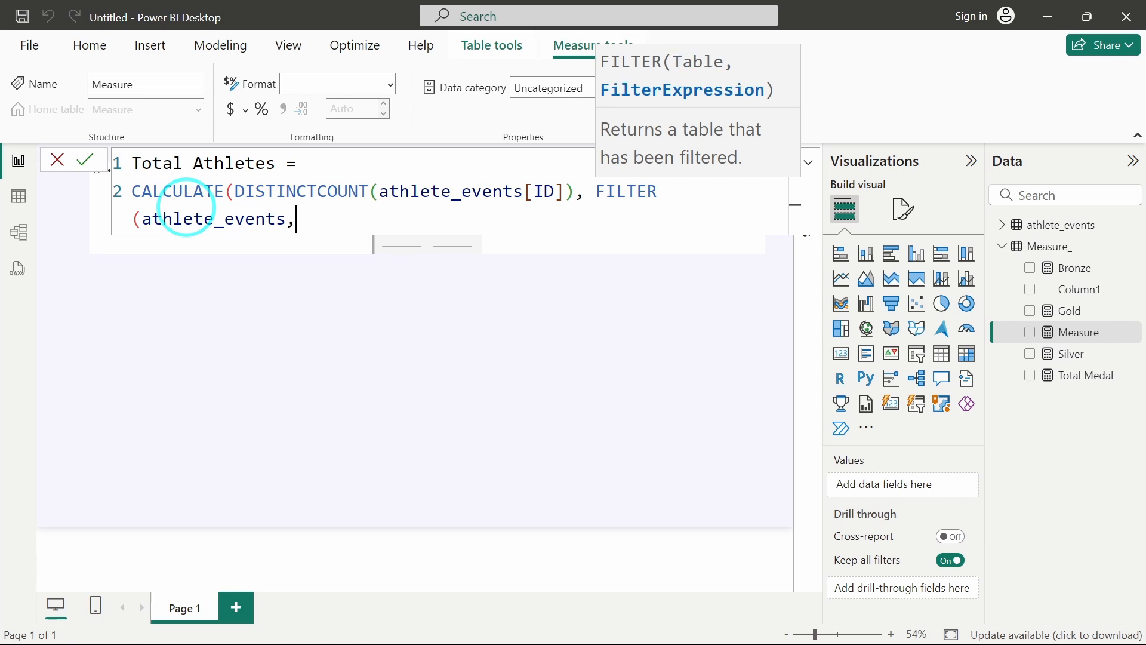
key("BackSpace")
key("BackSpace")
key("BackSpace")
key("BackSpace")
key("BackSpace")
key("BackSpace")
key("BackSpace")
key("BackSpace")
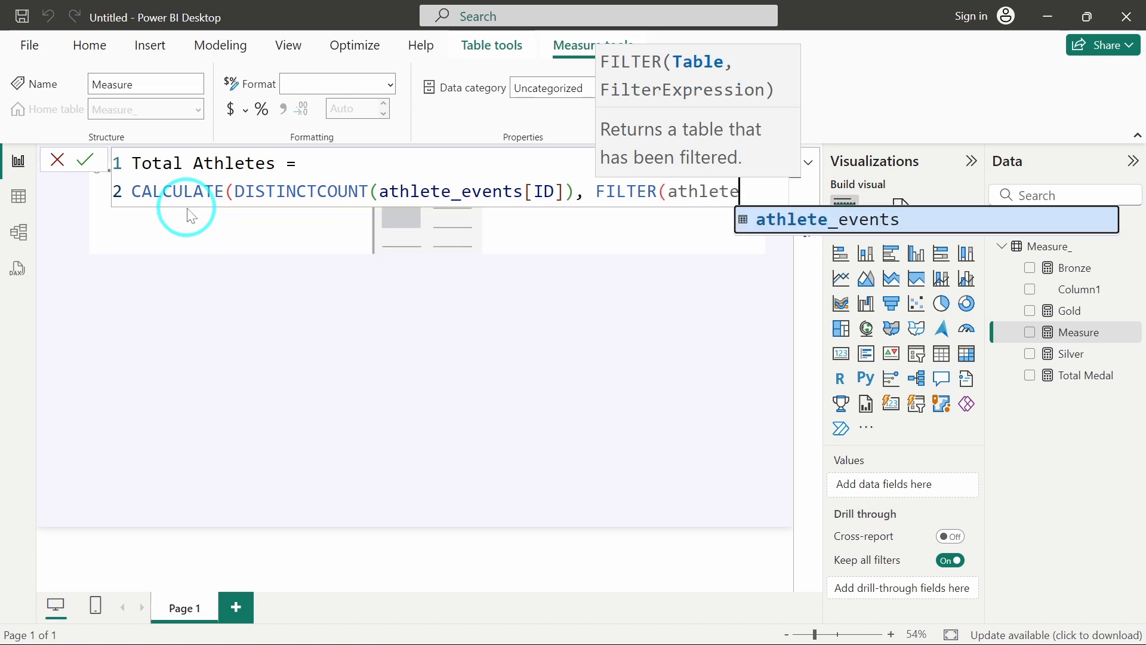
key("BackSpace")
key("BackSpace")
key("BackSpace")
key("BackSpace")
key("BackSpace")
key("BackSpace")
key("BackSpace")
key("BackSpace")
key("BackSpace")
key("BackSpace")
key("BackSpace")
key("BackSpace")
key("BackSpace")
key("BackSpace")
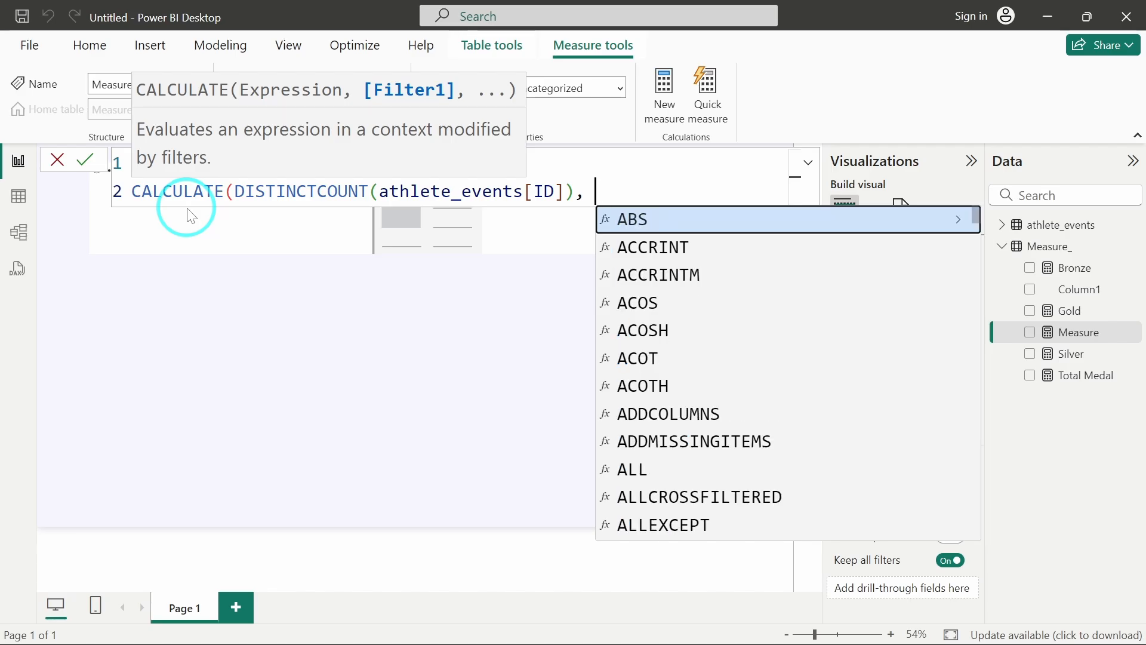
- Remove the trailing comma, finish the formula as CALCULATE(DISTINCTCOUNT(athlete_events[ID])), and commit the Total Athletes measure
key("BackSpace")
key("BackSpace")
type(")")
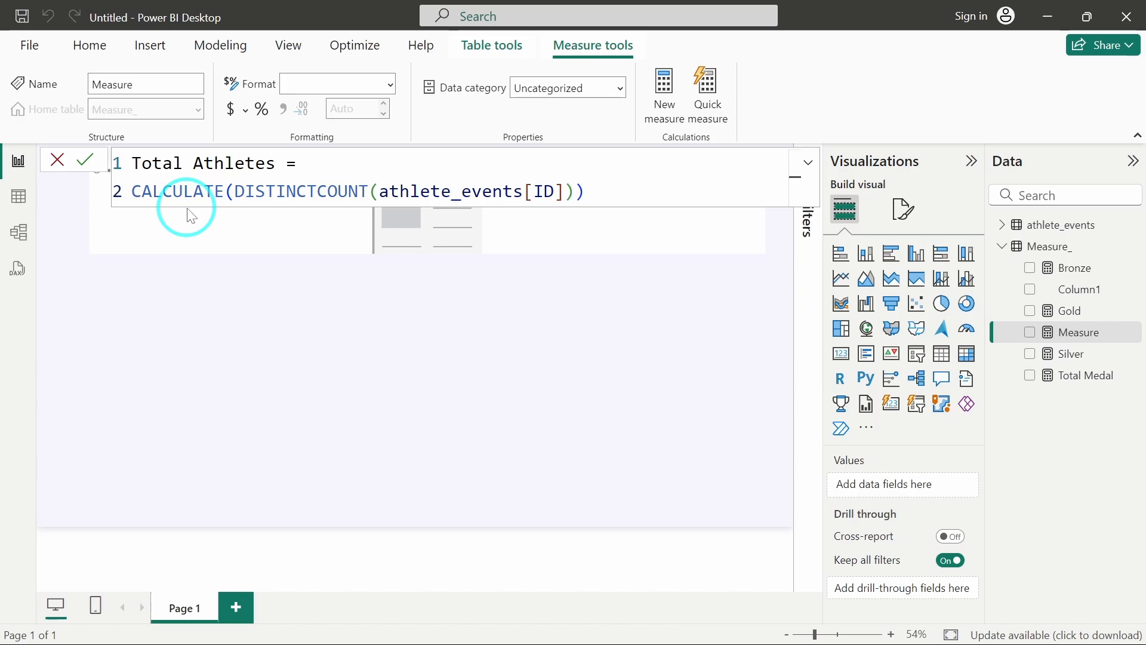
key("Return")
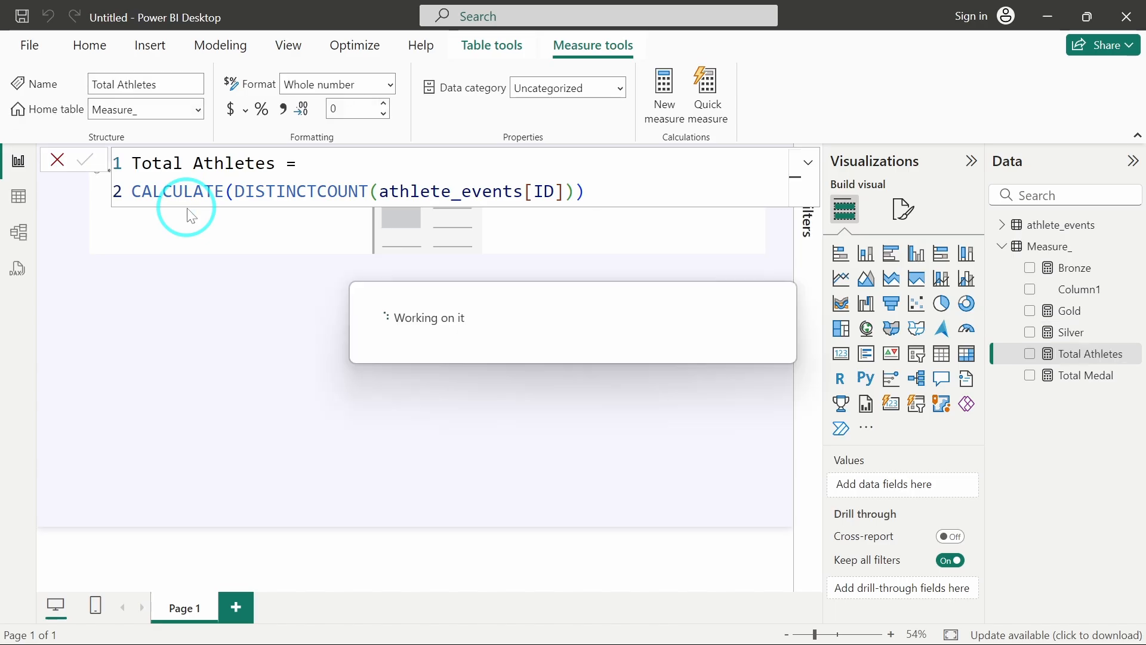
left_click(57, 159)
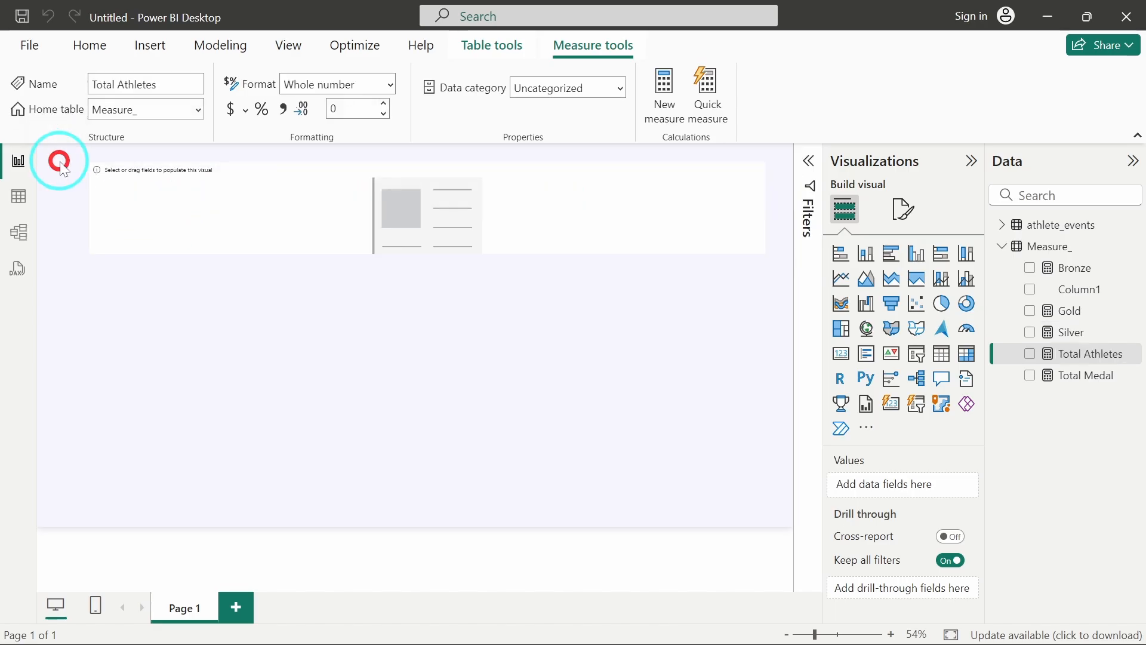
- Add the measures Total Medal, Gold, Silver, Bronze and Total Athletes to the empty card visual, in that order
left_click(225, 219)
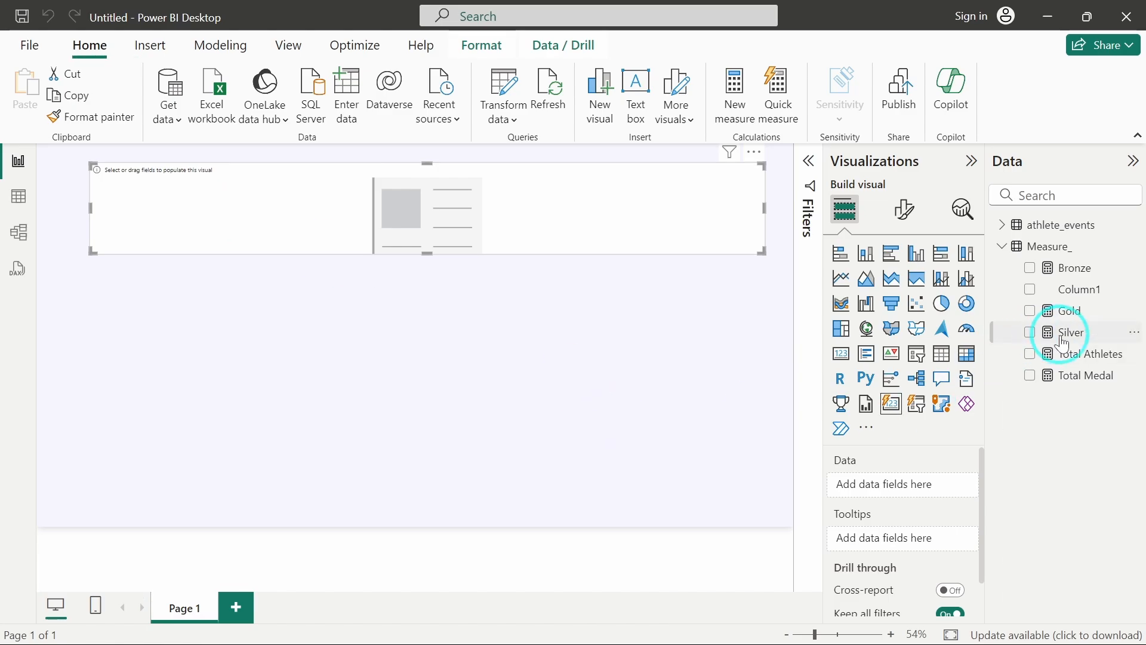
left_click_drag(1090, 383, 905, 495)
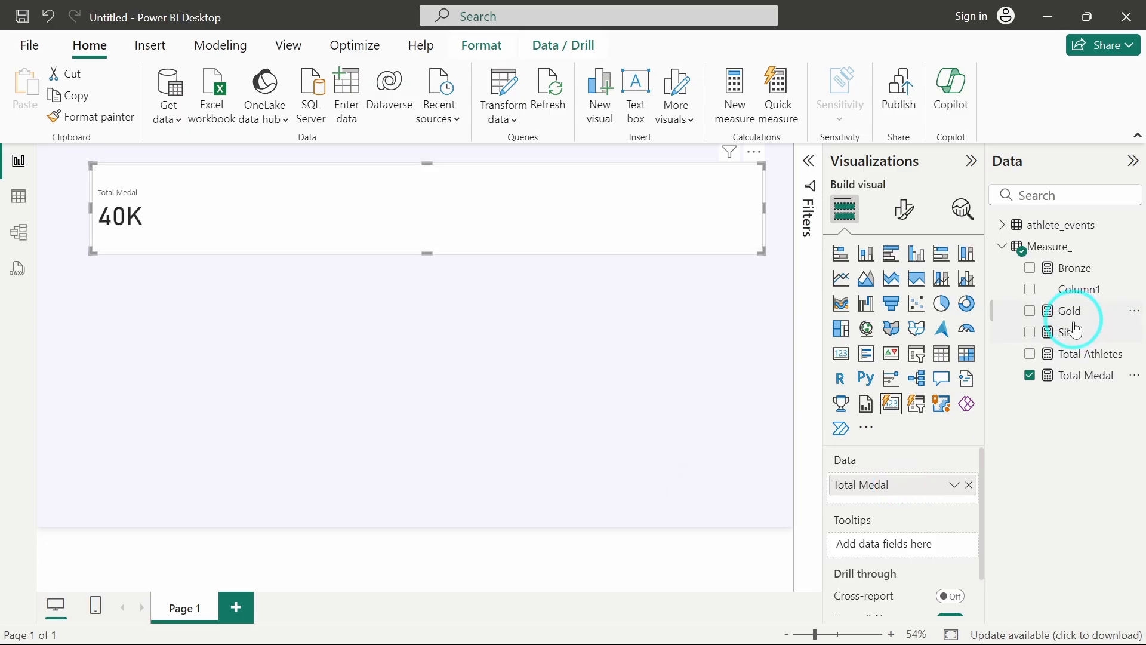
left_click_drag(1073, 319, 883, 496)
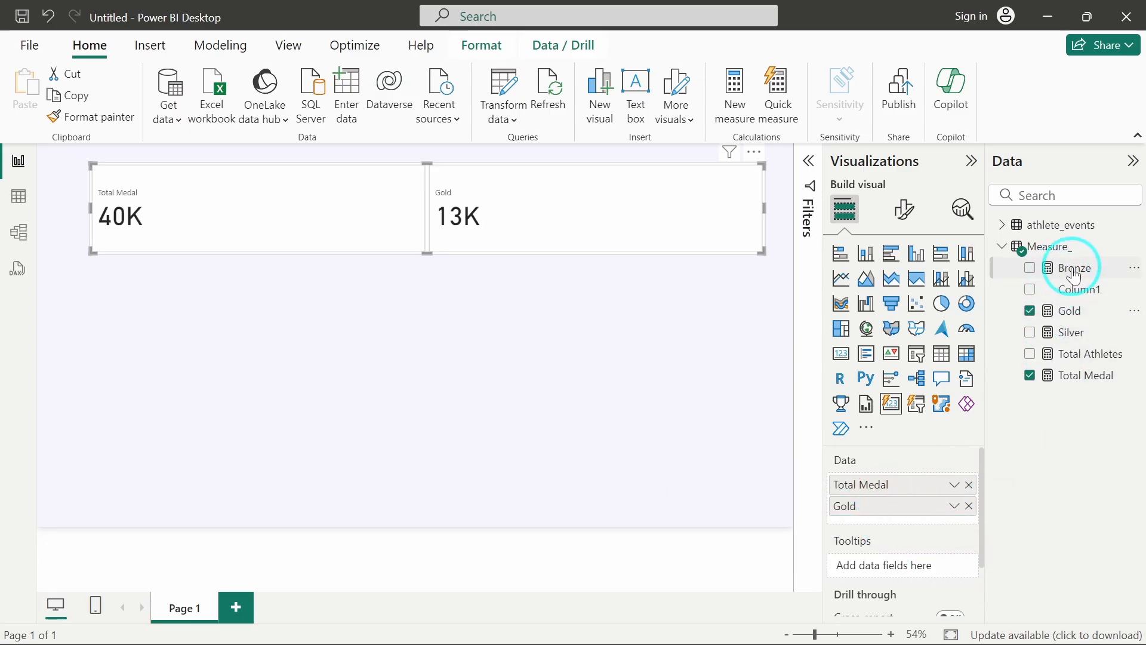
left_click_drag(1075, 332, 905, 525)
left_click_drag(1072, 268, 887, 532)
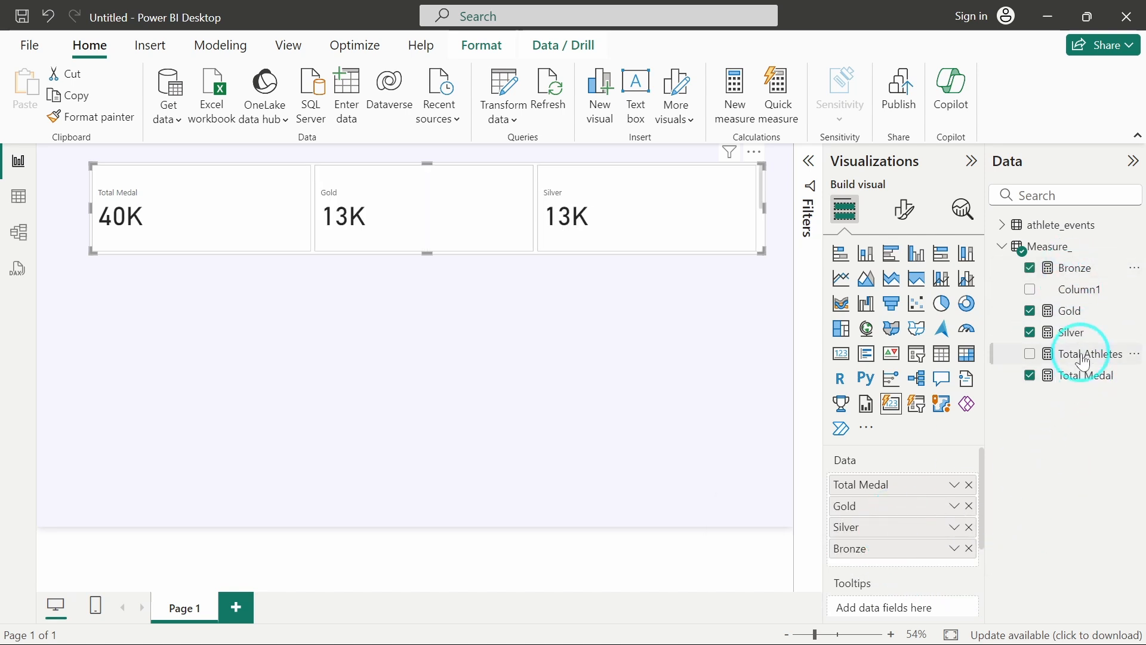
left_click_drag(1084, 362, 878, 547)
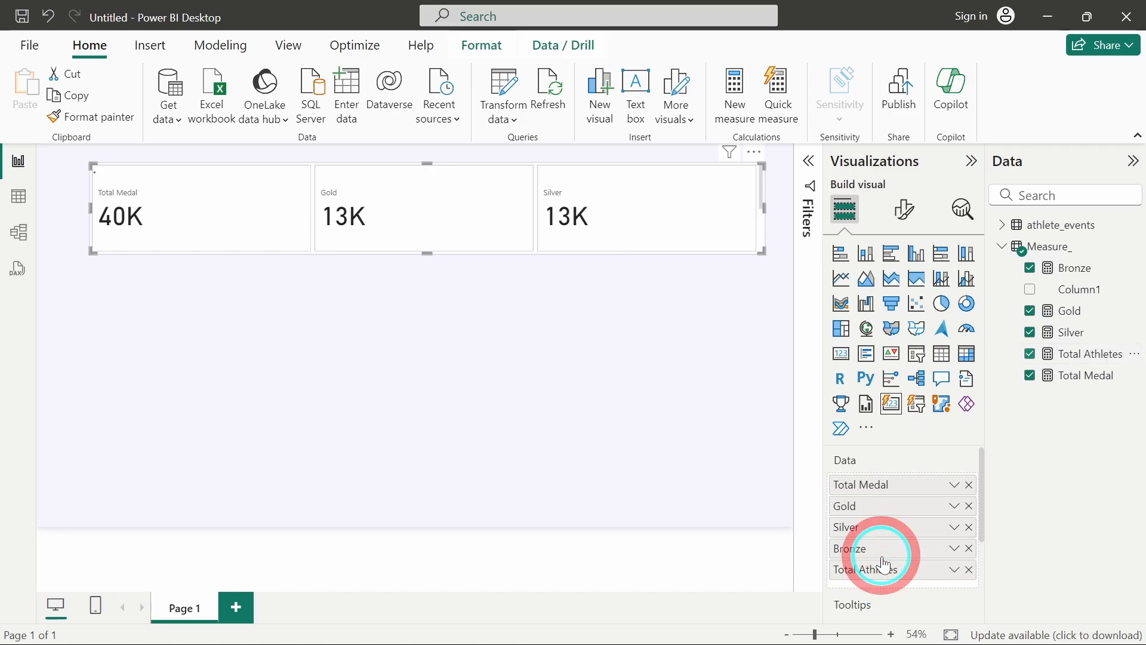
- Set the maximum number of cards shown in the card visual's layout to 6
left_click(905, 213)
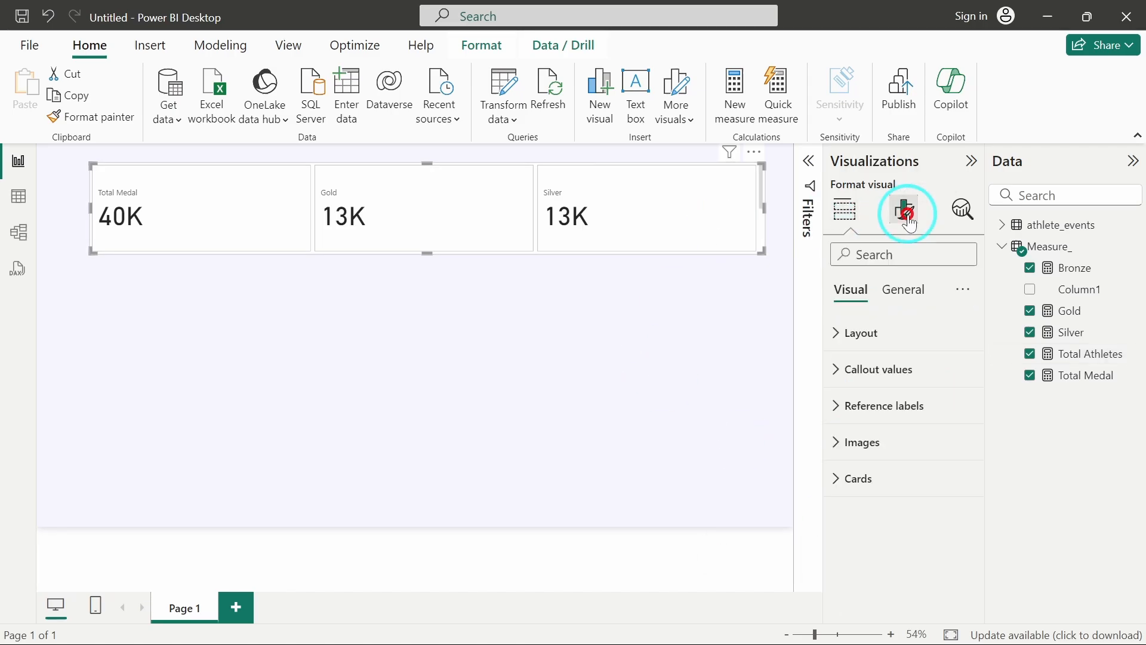
left_click(878, 335)
scroll(933, 489, "down", 1)
scroll(933, 489, "down", 1)
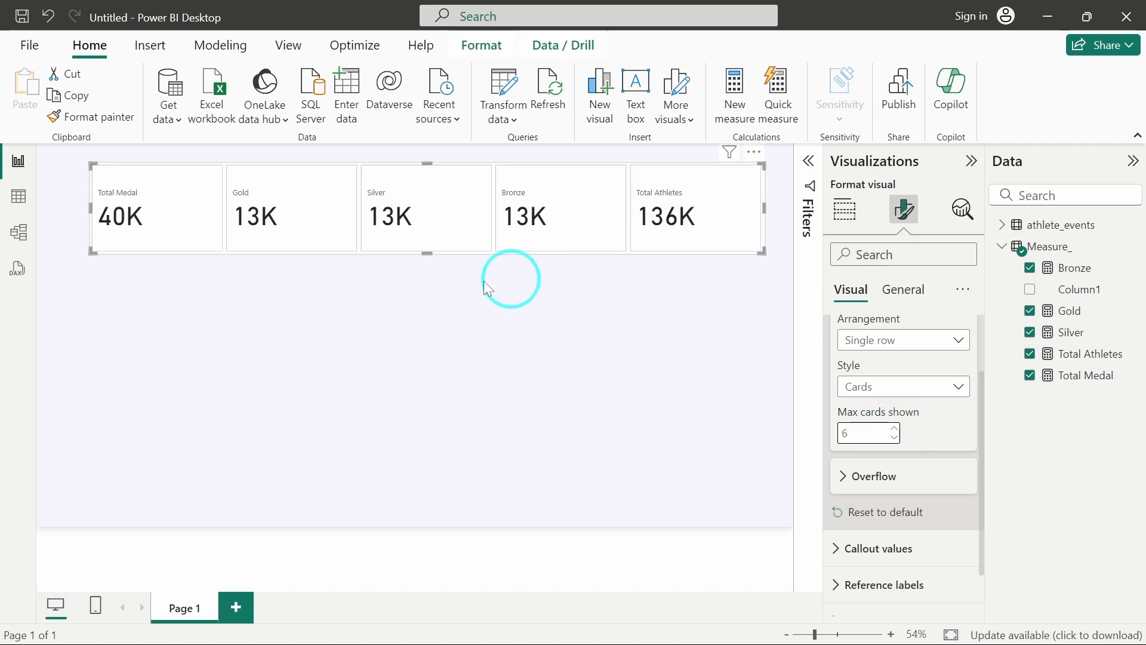
- Reduce the card visual's height slightly and shift it a little up and to the right on the report page
mouse_move(428, 251)
left_mouse_down()
mouse_move(424, 192)
mouse_move(425, 230)
left_mouse_up()
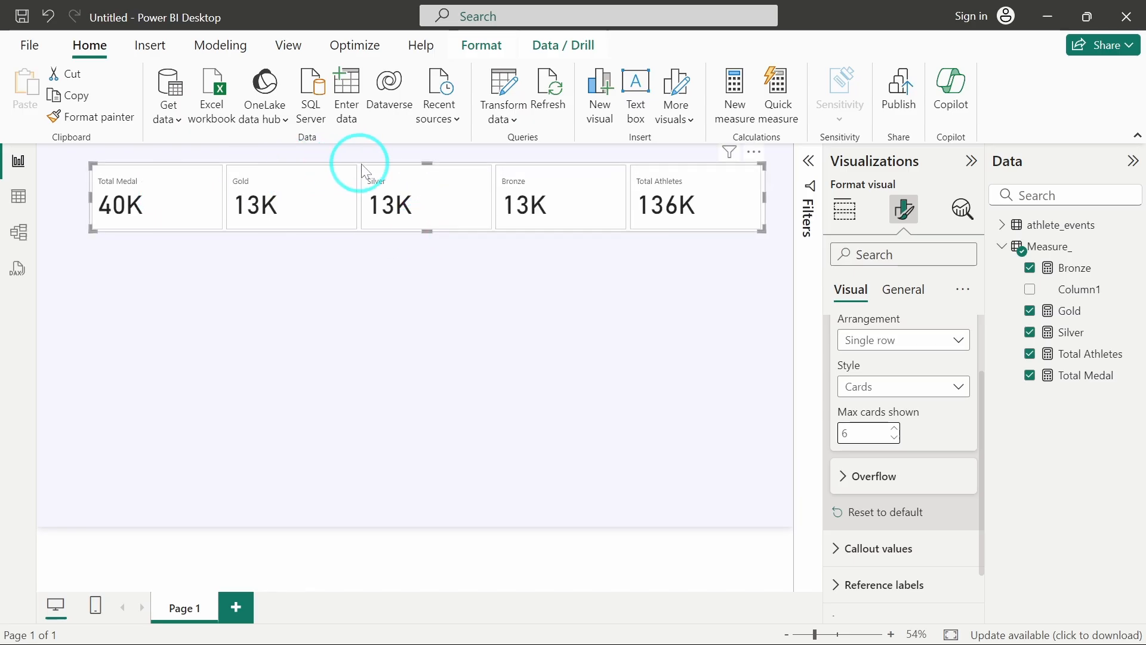
mouse_move(361, 170)
left_mouse_down()
mouse_move(393, 158)
mouse_move(378, 162)
left_mouse_up()
scroll(922, 371, "up", 2)
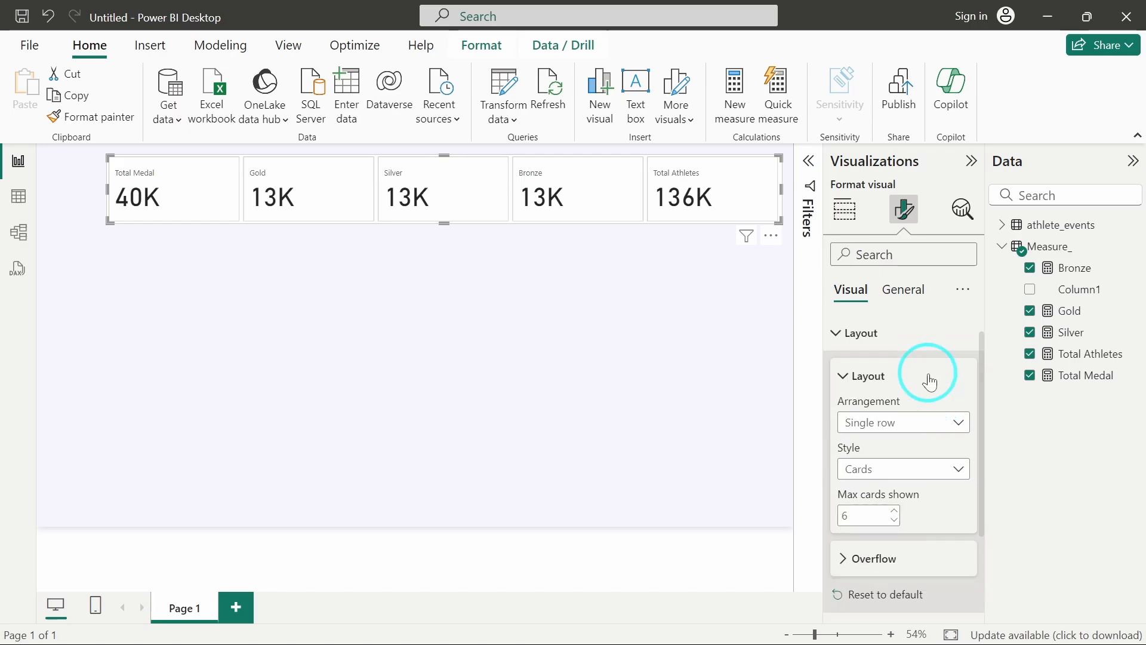
left_click(866, 375)
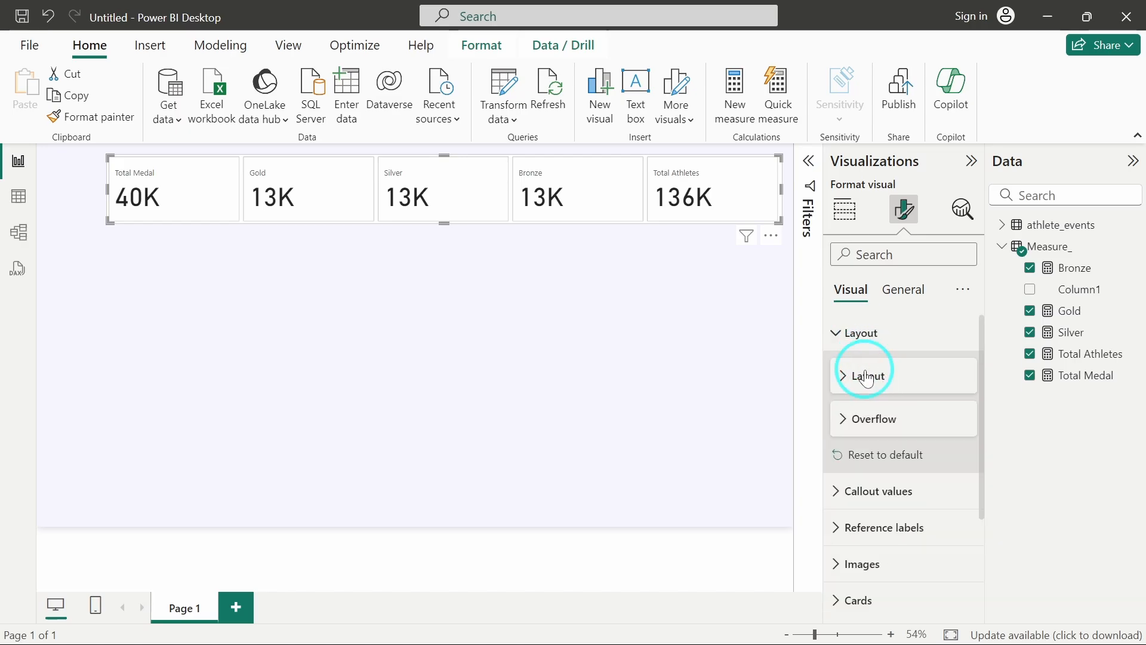
- Turn off the background effect of the card visual and return to its visual-specific formatting options
left_click(905, 290)
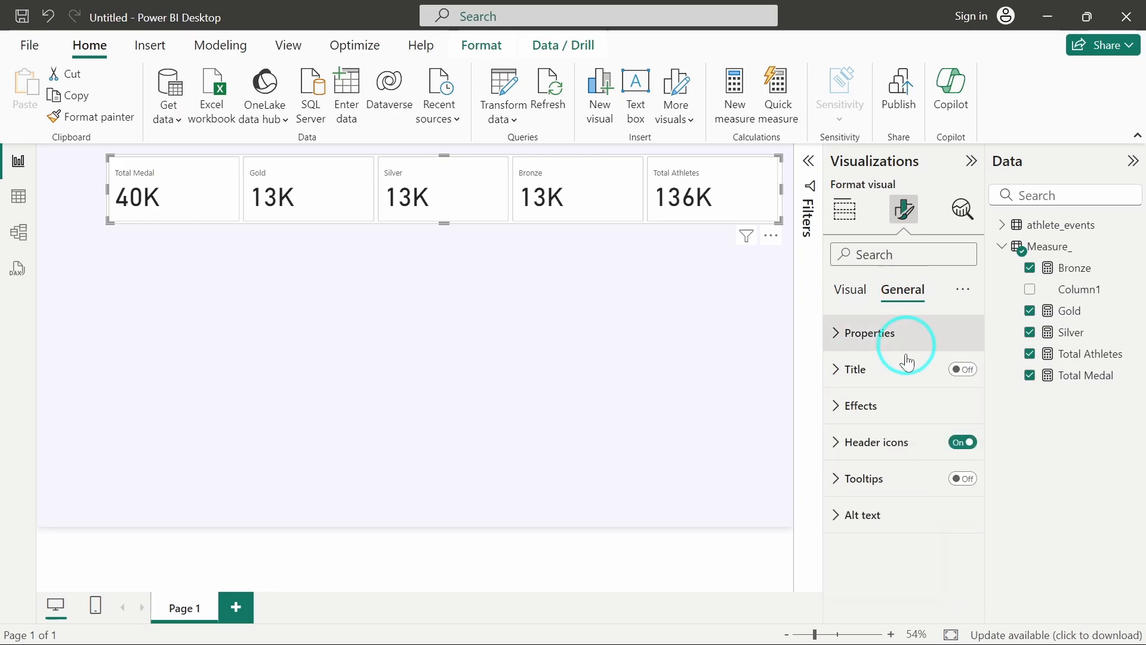
left_click(891, 412)
scroll(936, 372, "up", 2)
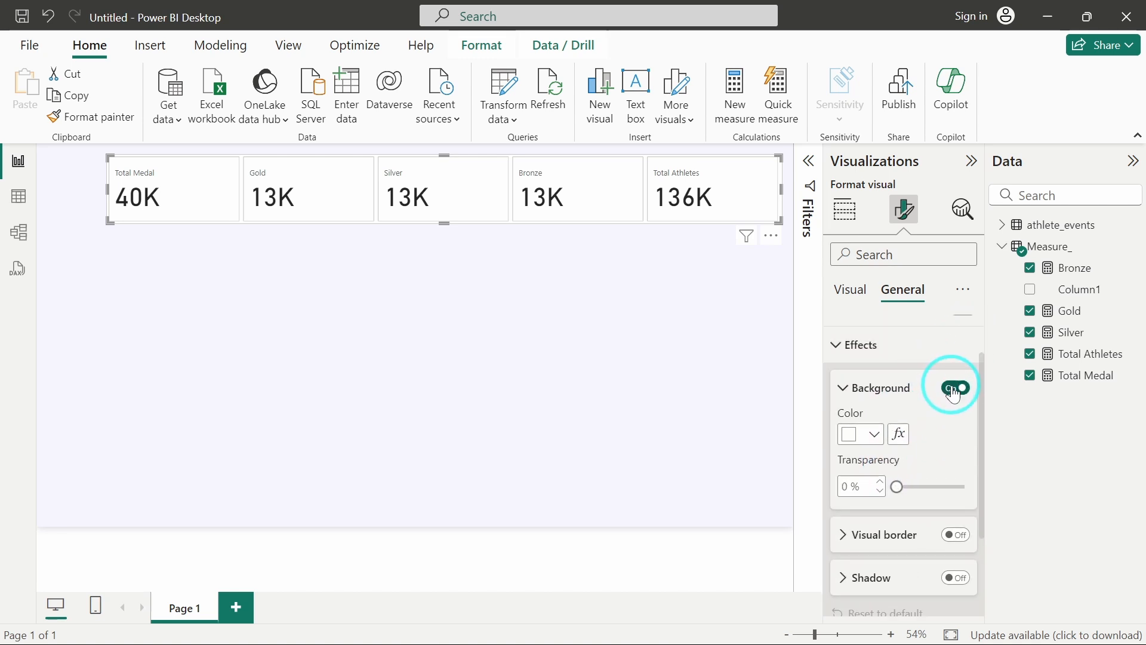
left_click(955, 388)
scroll(882, 384, "up", 2)
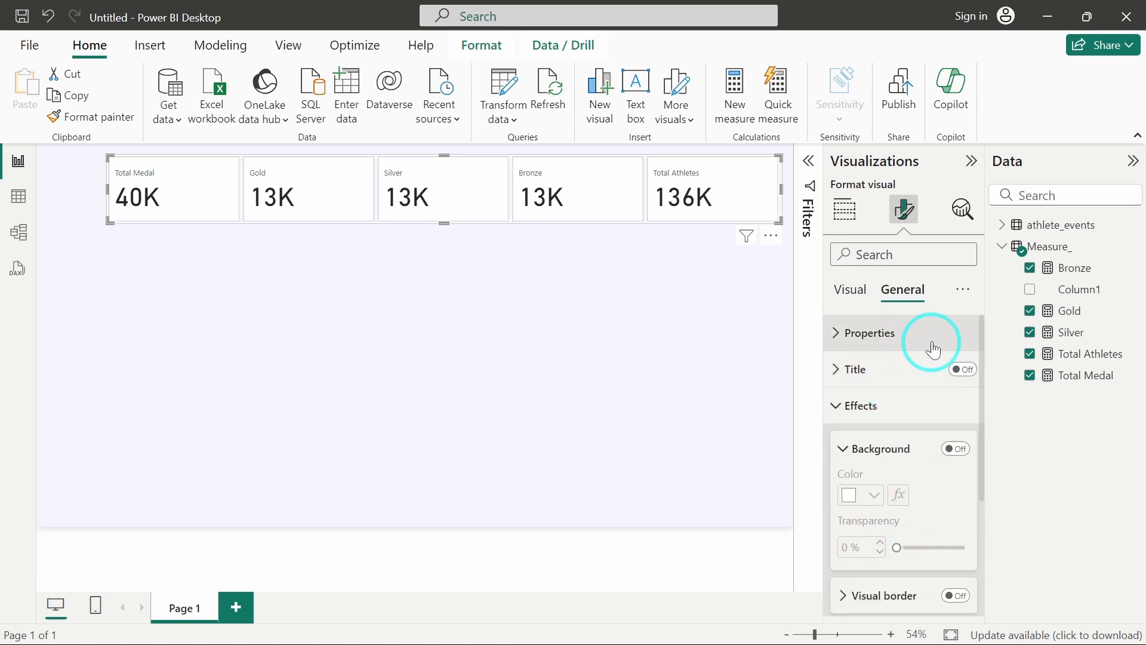
left_click(858, 301)
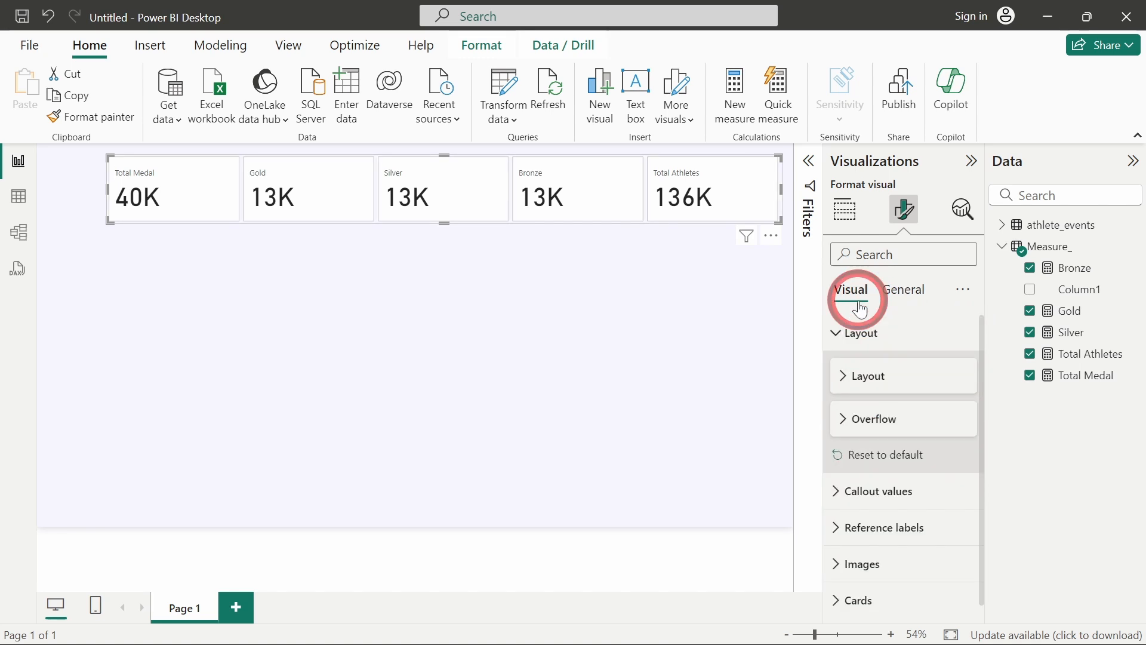
- Reduce the callout value font size of the card visual to 35 for all series
left_click(887, 343)
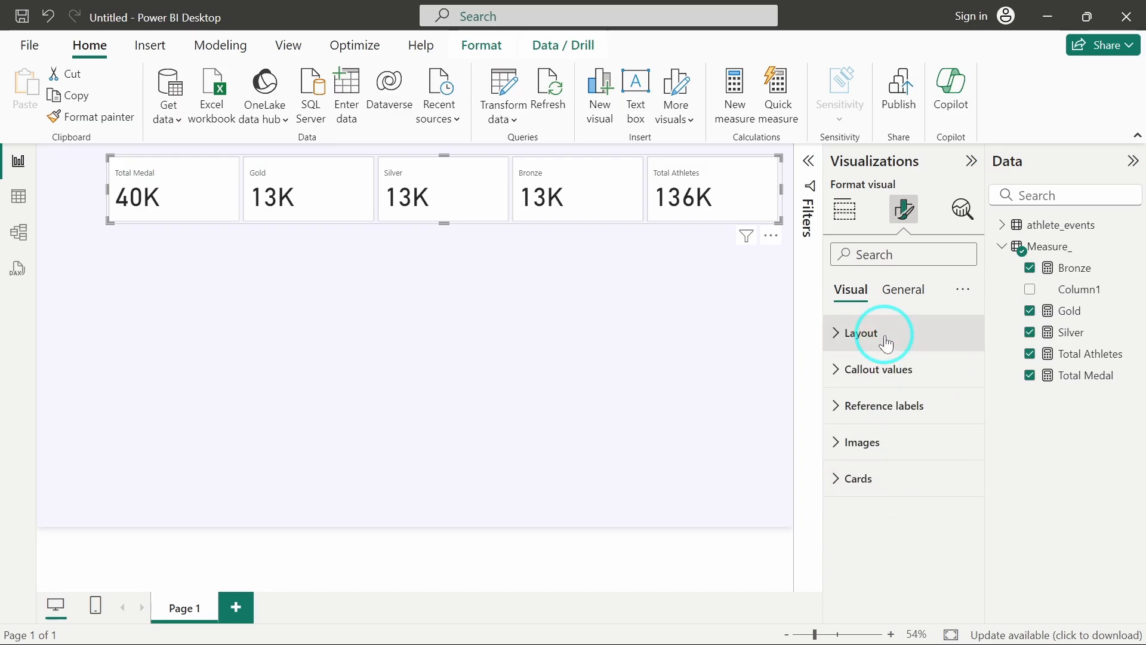
left_click(866, 333)
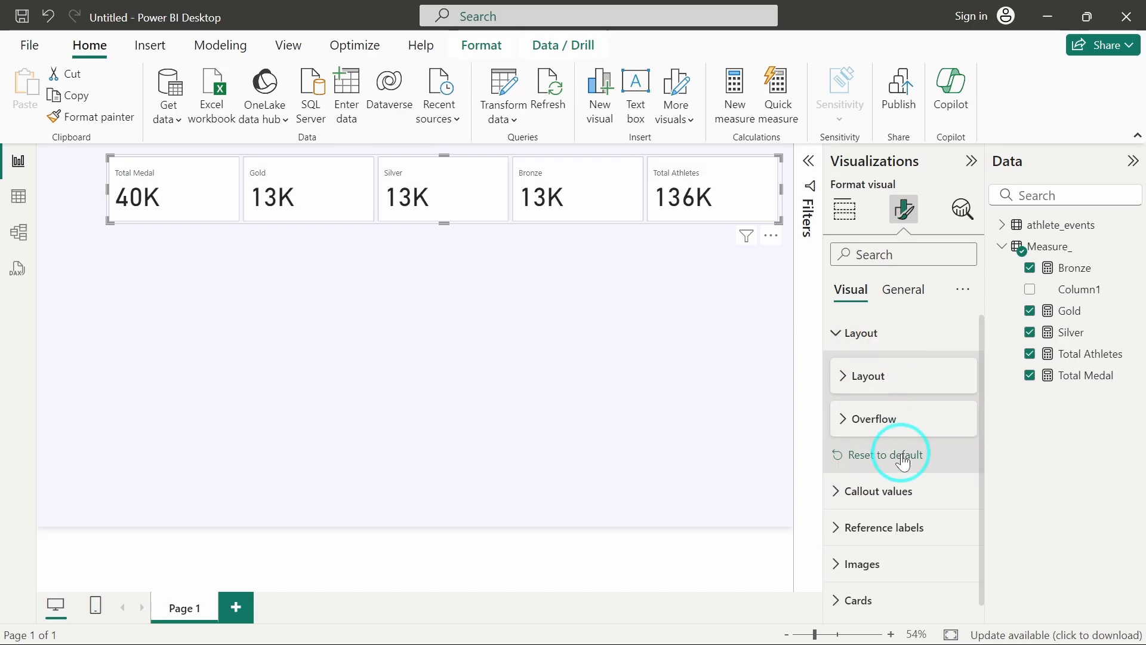
left_click(877, 373)
scroll(949, 399, "down", 3)
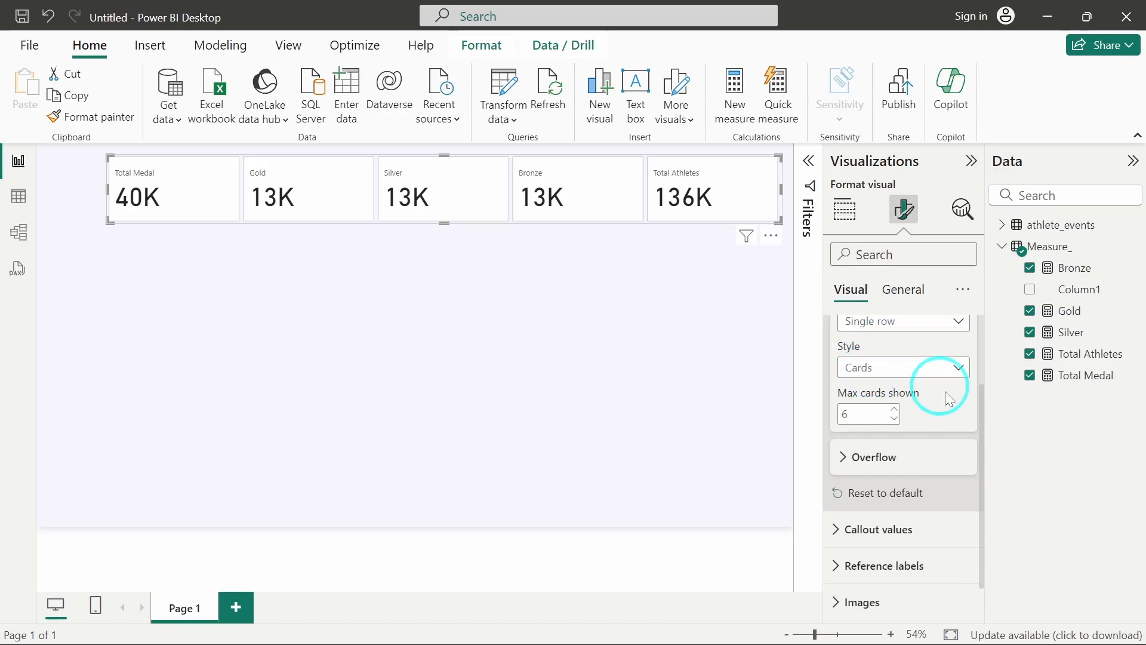
scroll(876, 467, "down", 1)
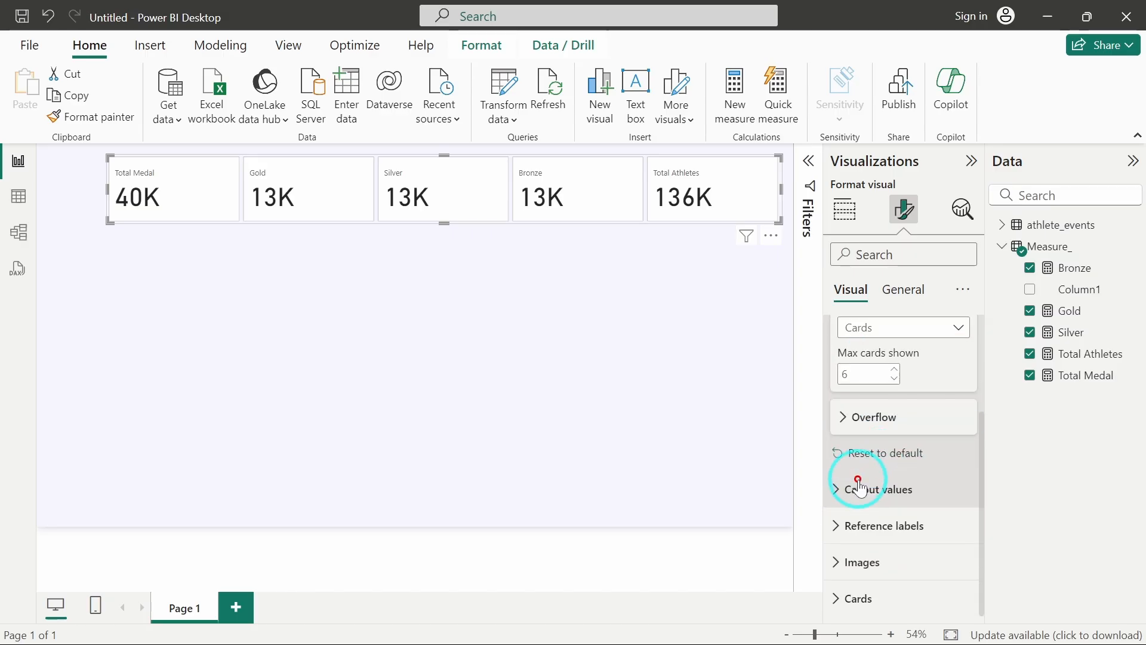
left_click(860, 486)
scroll(859, 418, "down", 1)
scroll(908, 395, "down", 2)
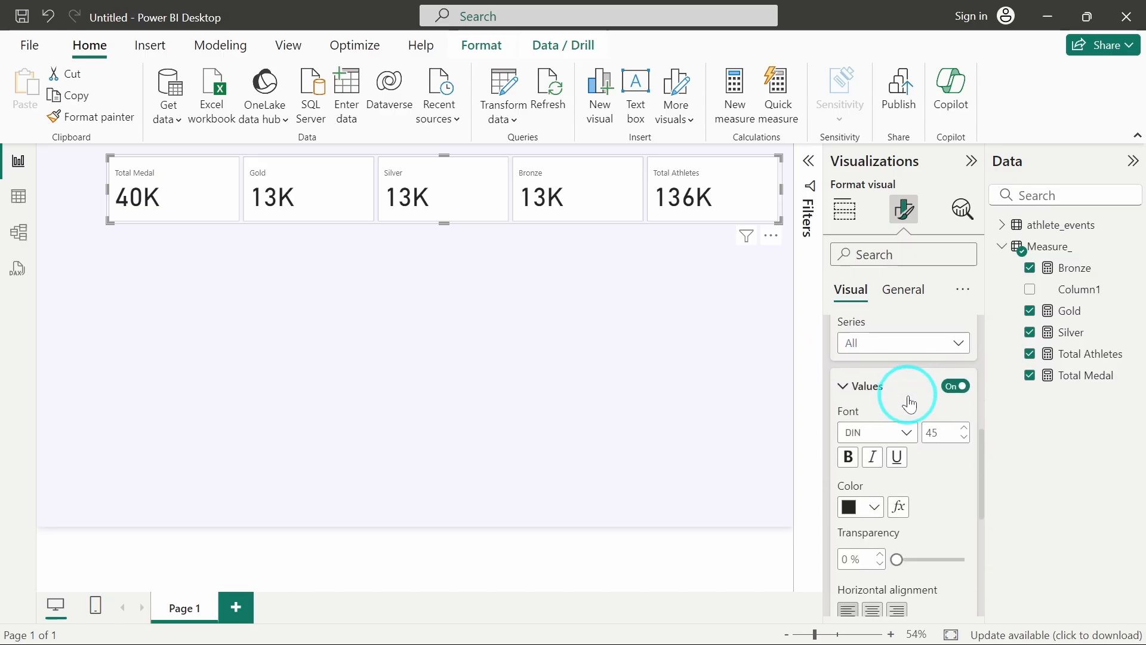
left_click(964, 442)
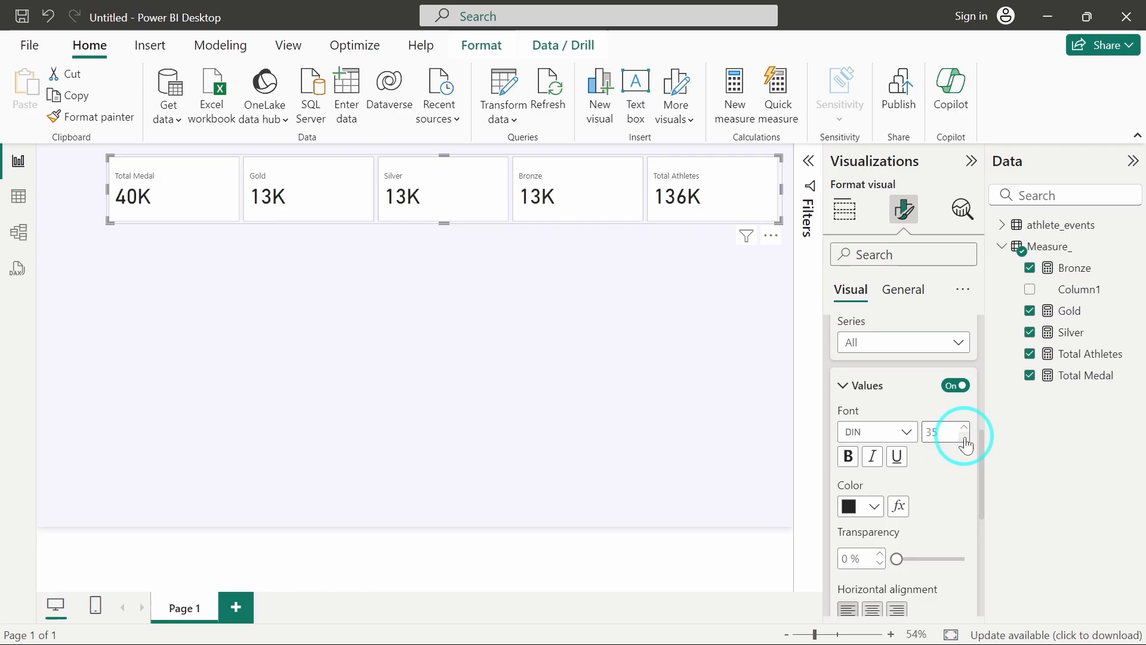
- Set the callout value display units to None for the Total Medal series of the card visual
scroll(928, 396, "down", 2)
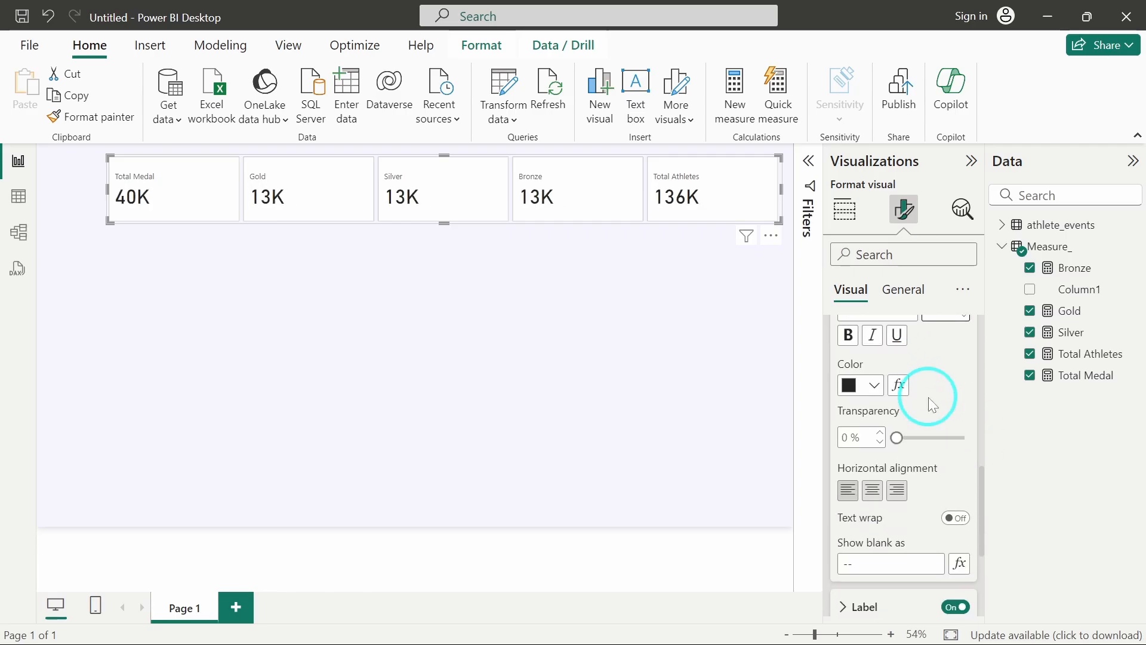
scroll(929, 396, "down", 1)
scroll(929, 396, "up", 5)
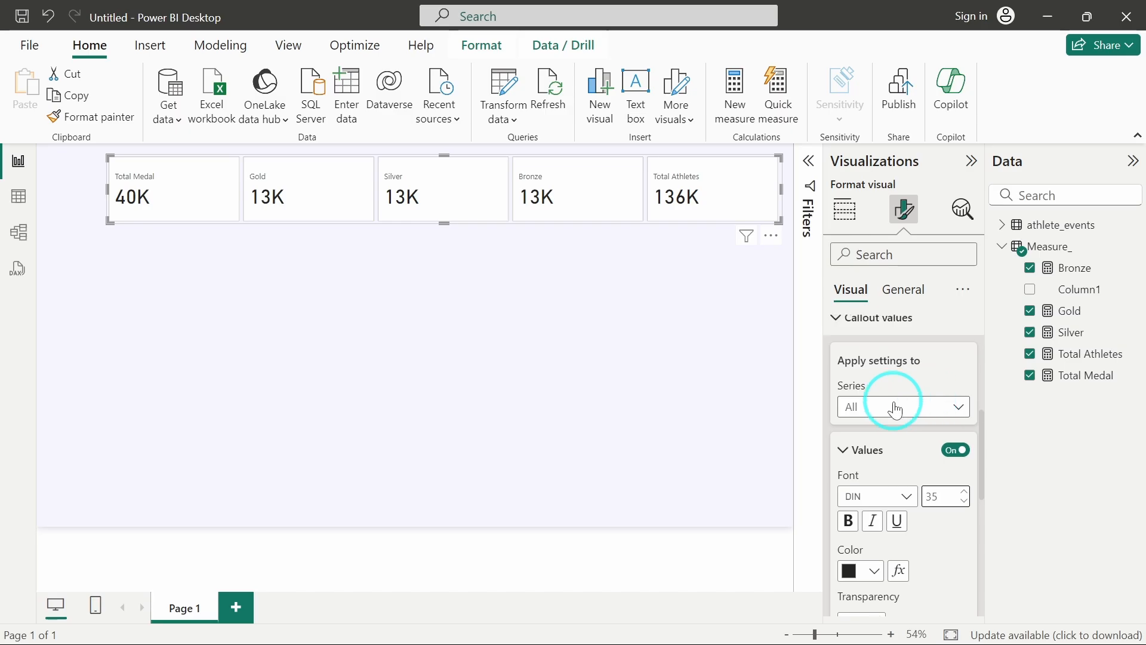
left_click(895, 410)
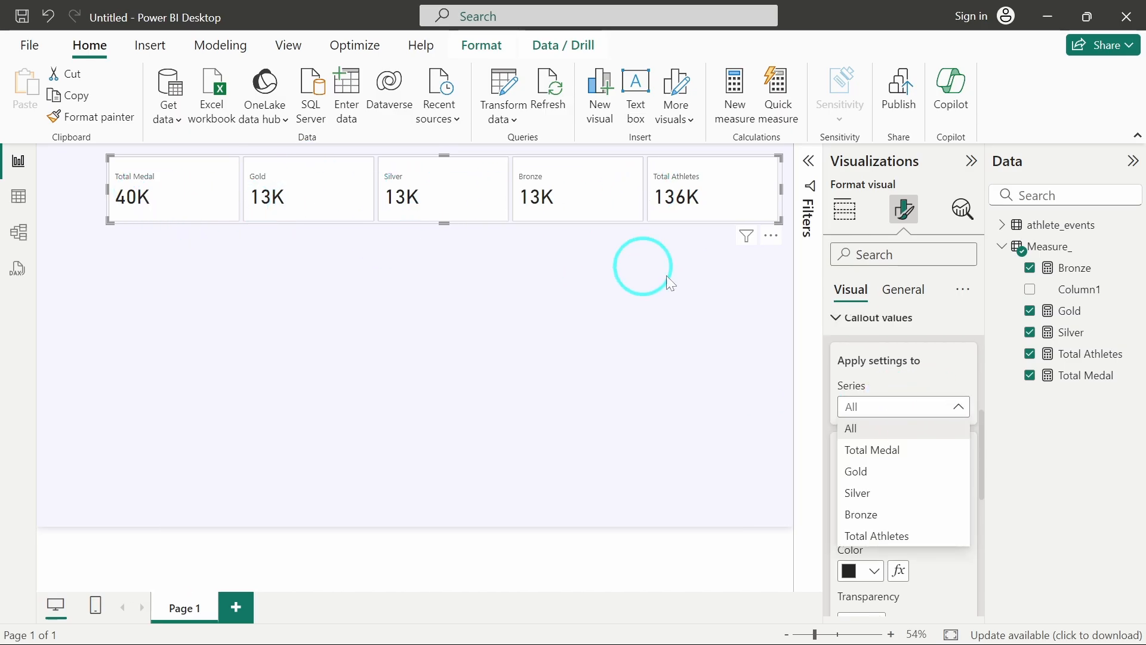
left_click(884, 449)
scroll(896, 459, "down", 3)
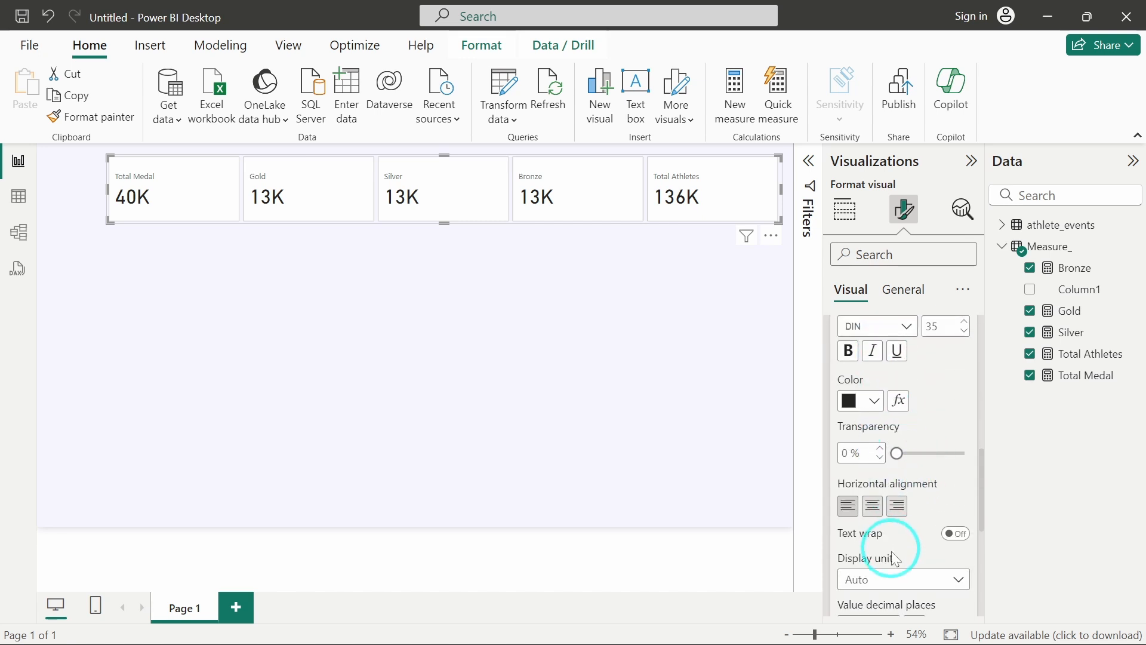
left_click(878, 580)
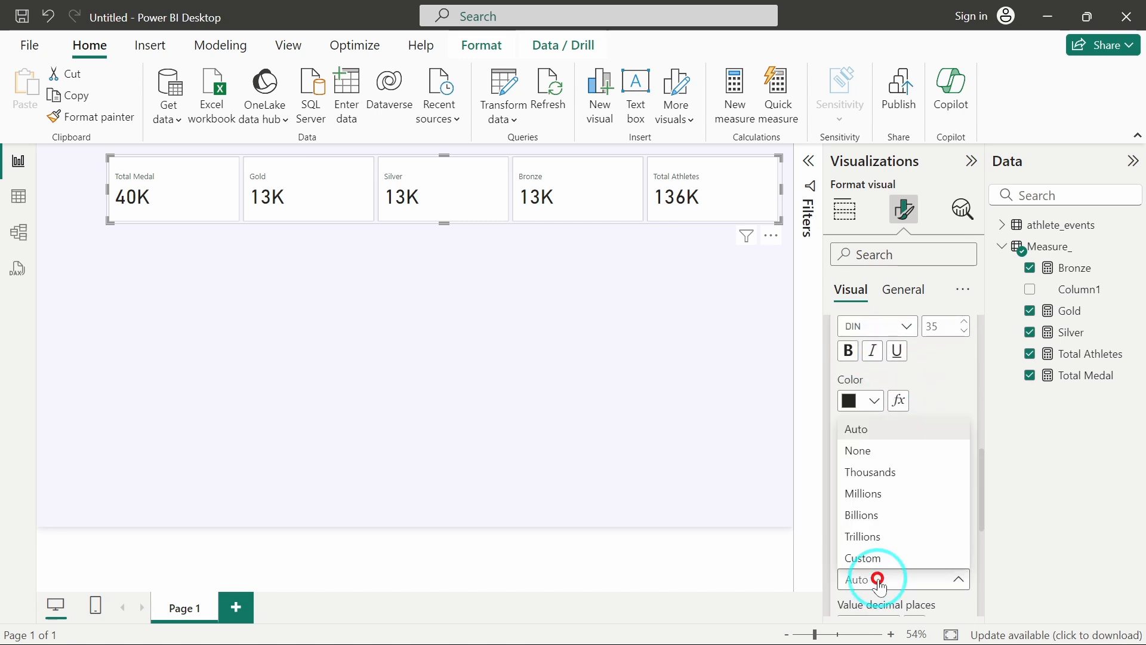
left_click(878, 462)
- Switch the callout value settings to the Gold series and set its display units to None
scroll(925, 387, "up", 2)
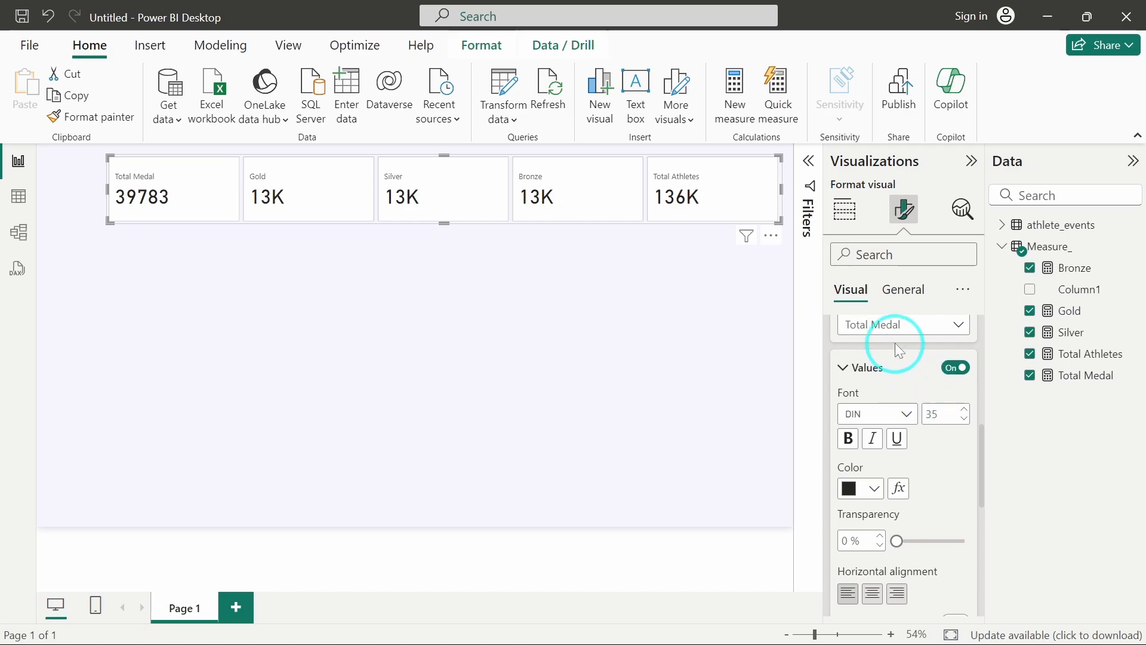
left_click(889, 328)
left_click(875, 388)
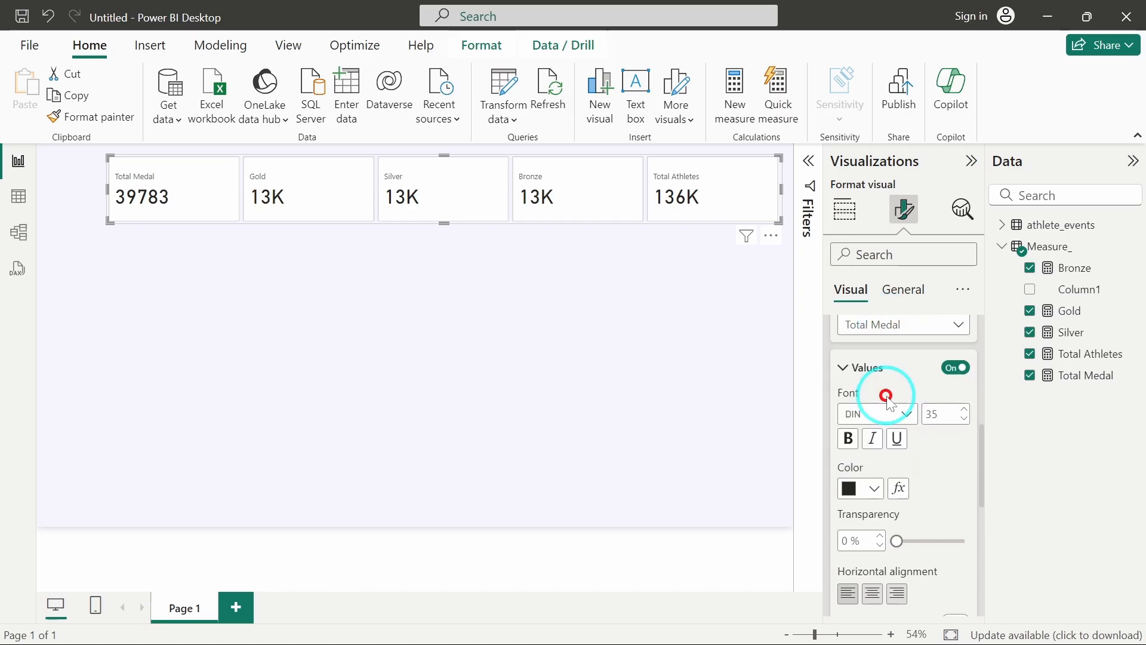
scroll(919, 466, "down", 3)
left_click(902, 524)
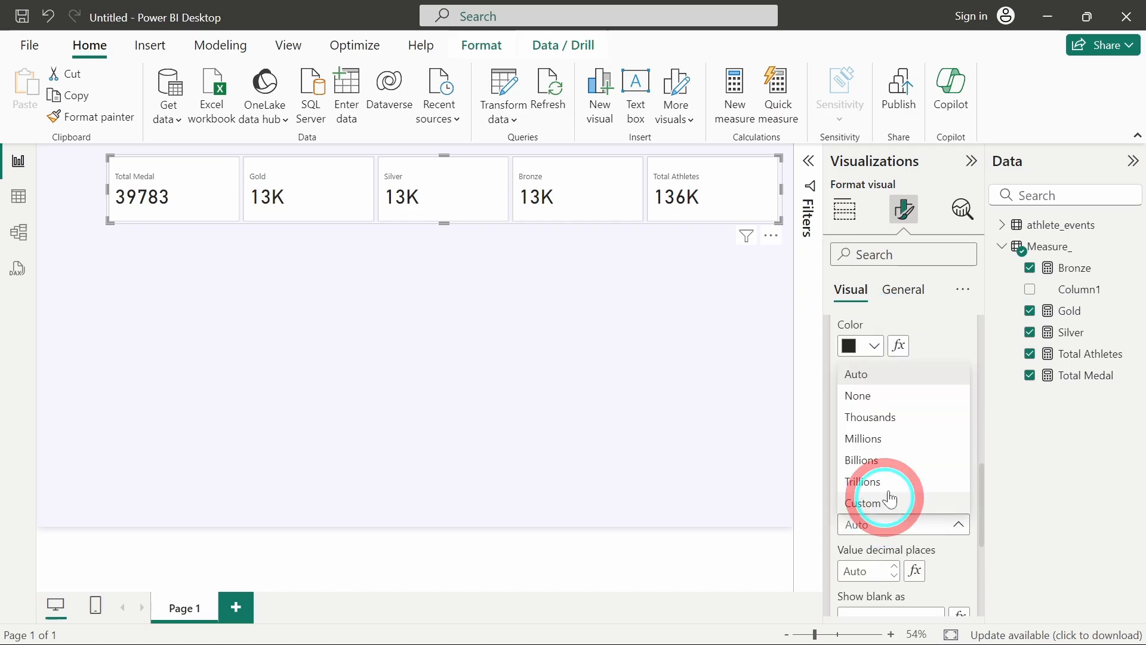
left_click(888, 396)
- Apply the callout value settings to the Silver series and set its display units to None
scroll(888, 401, "up", 2)
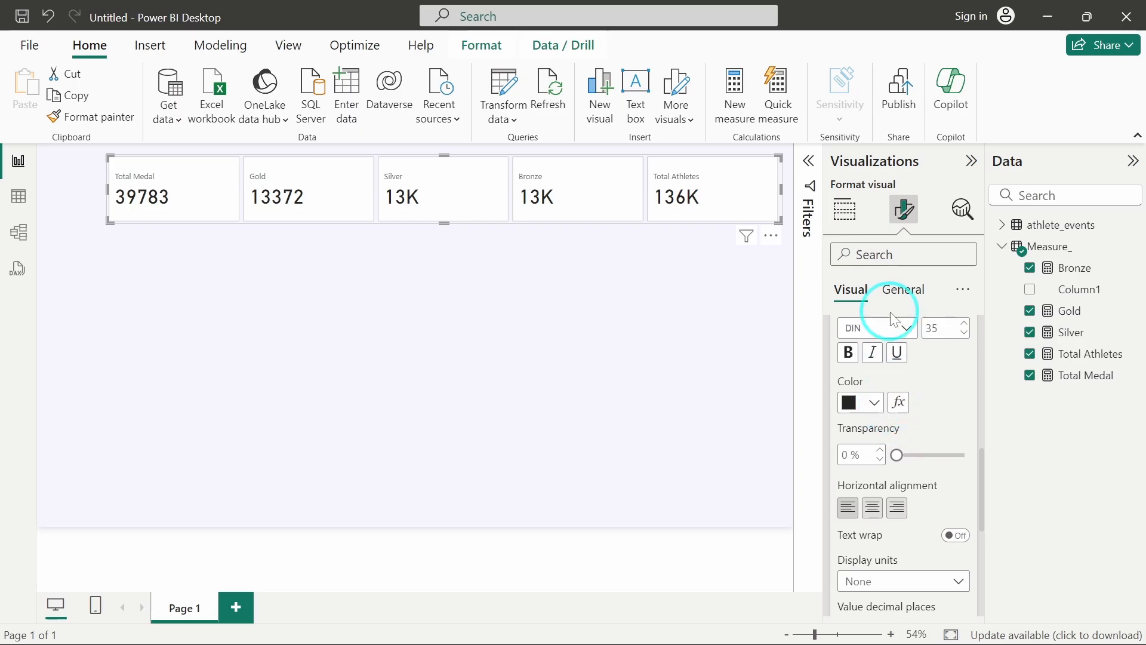
scroll(922, 380, "up", 1)
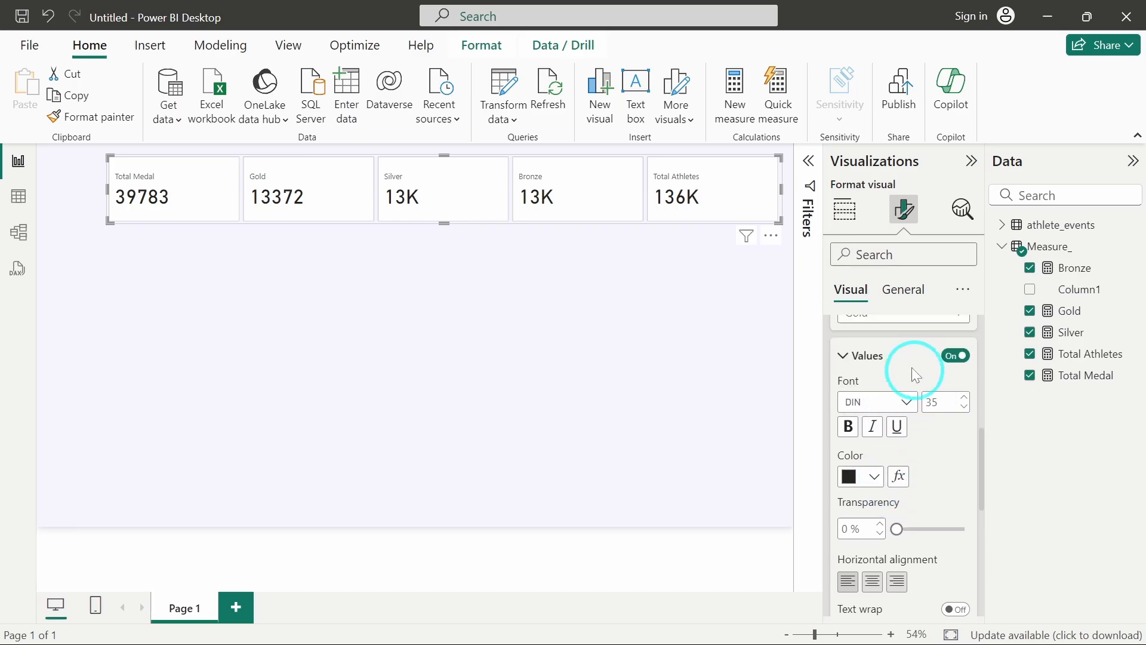
left_click(892, 317)
left_click(893, 395)
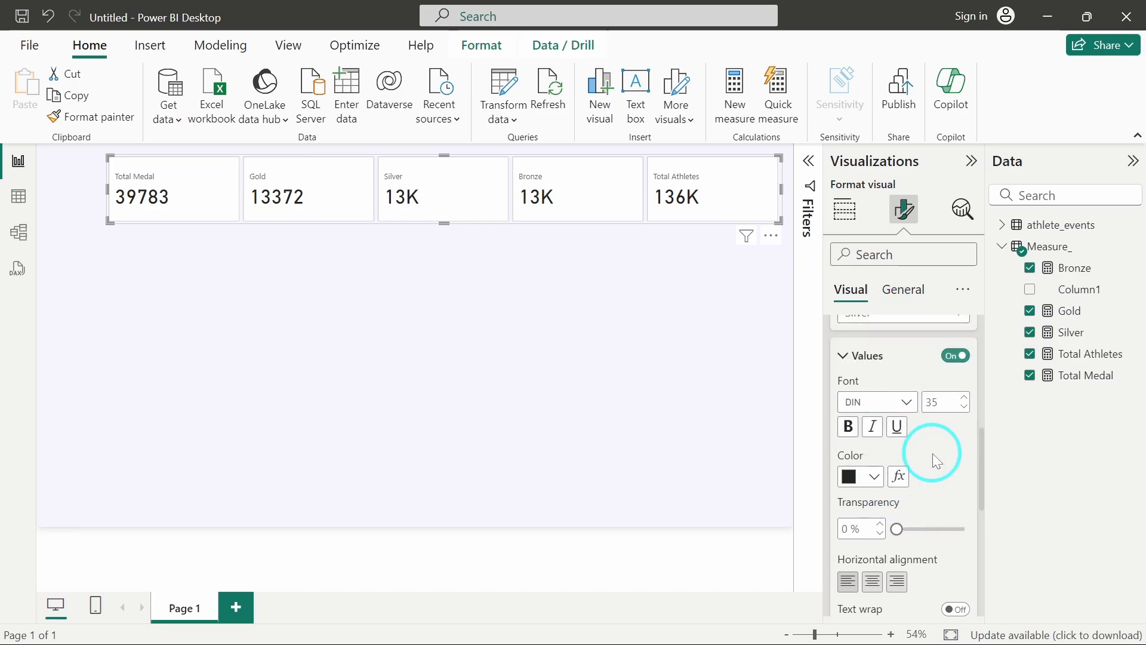
scroll(919, 478, "down", 2)
left_click(887, 541)
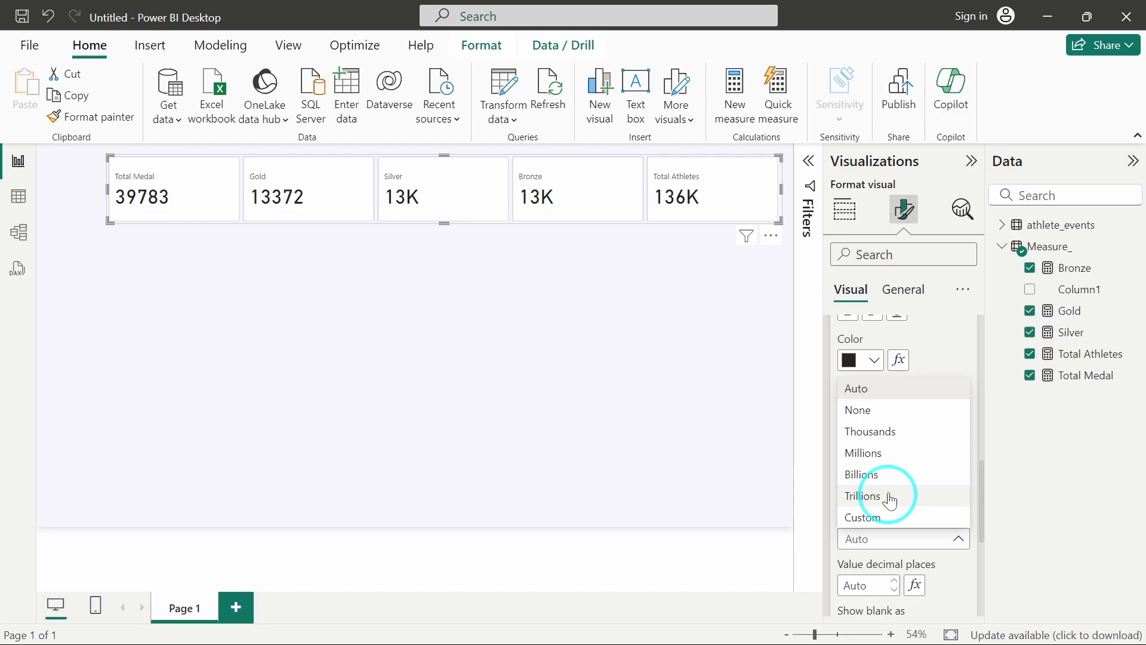
left_click(874, 406)
- Choose the Bronze series in the callout value settings and set its display units to None
scroll(905, 358, "up", 2)
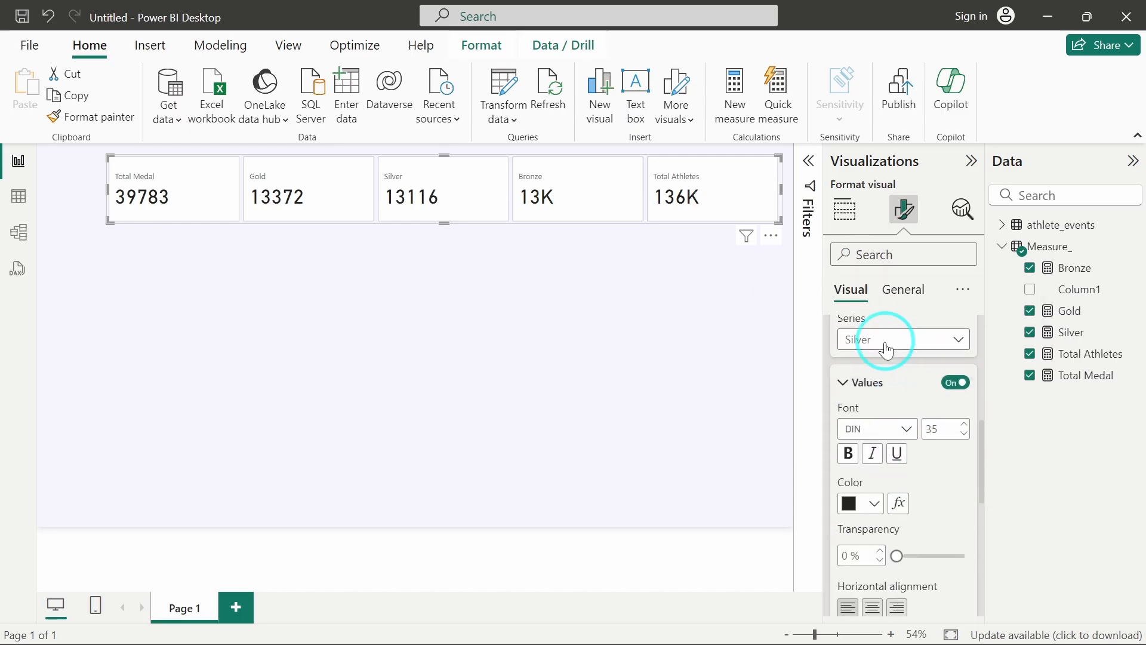
left_click(883, 344)
left_click(878, 447)
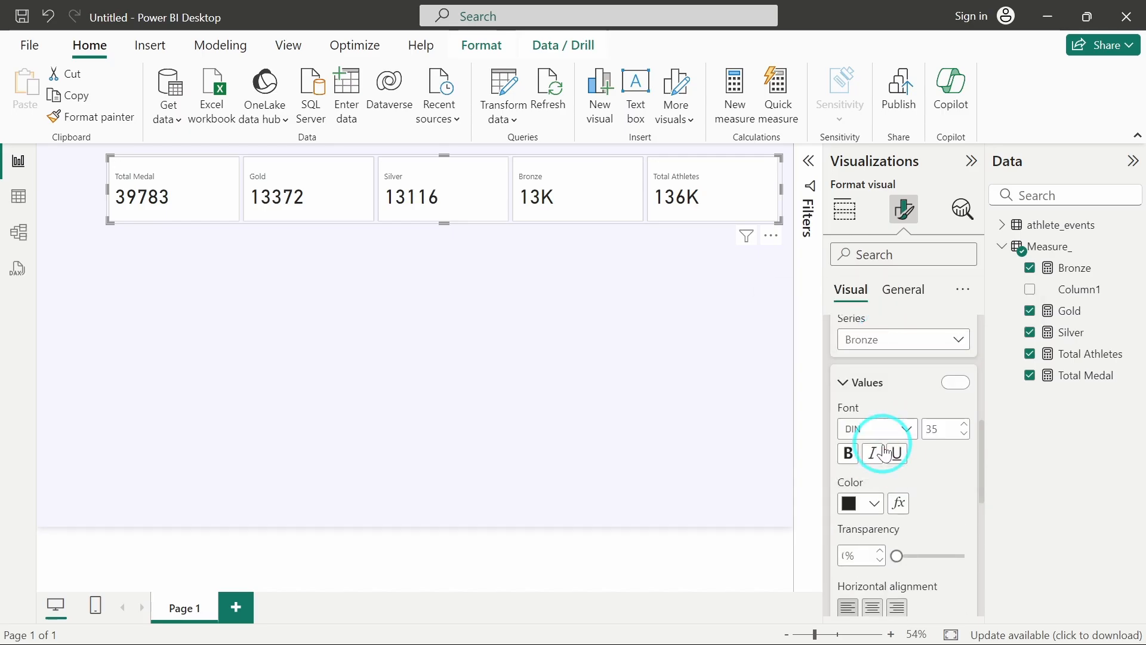
scroll(883, 444, "down", 3)
left_click(881, 500)
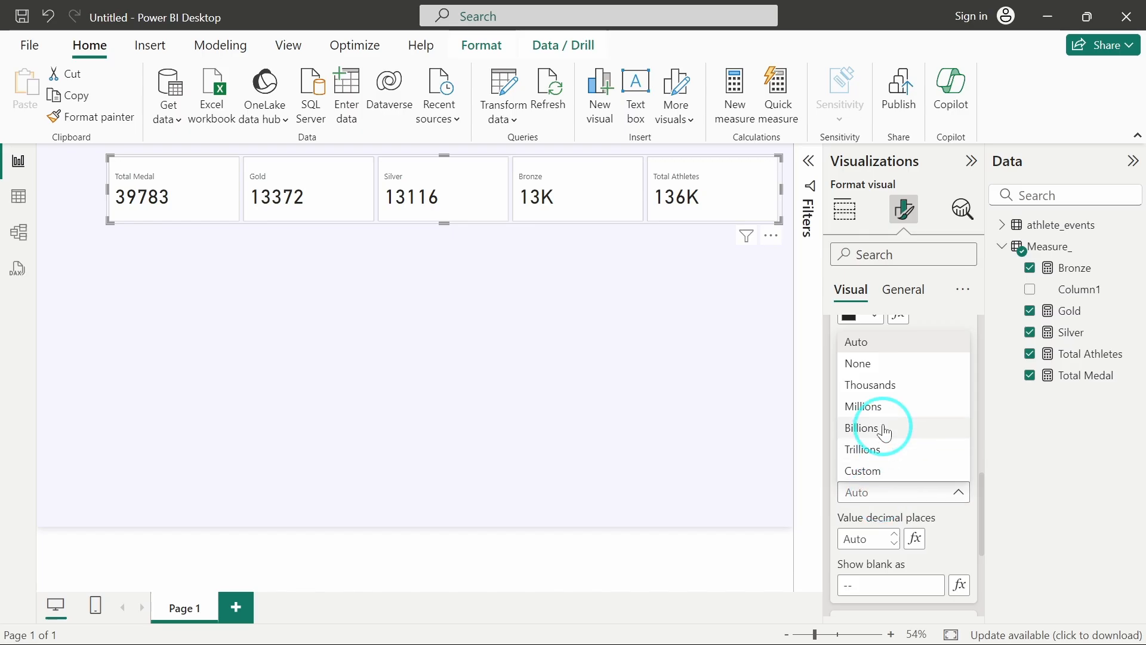
left_click(878, 369)
- Set the display units of the Total Athletes callout value to None and deselect the card visual
scroll(934, 389, "up", 5)
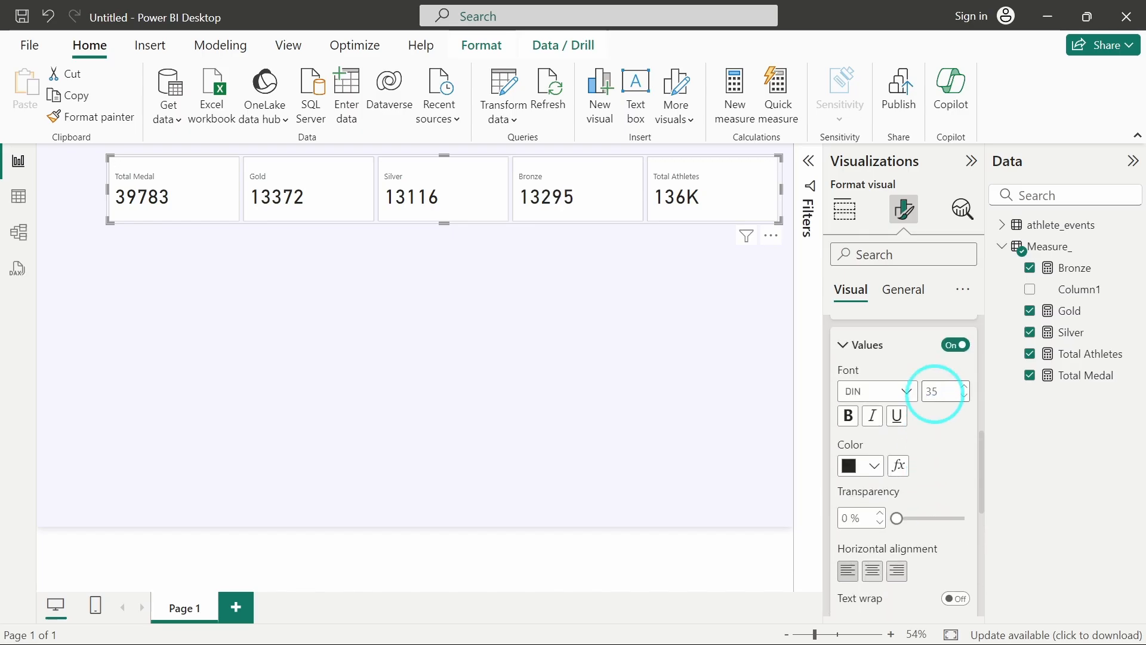
scroll(883, 374, "up", 1)
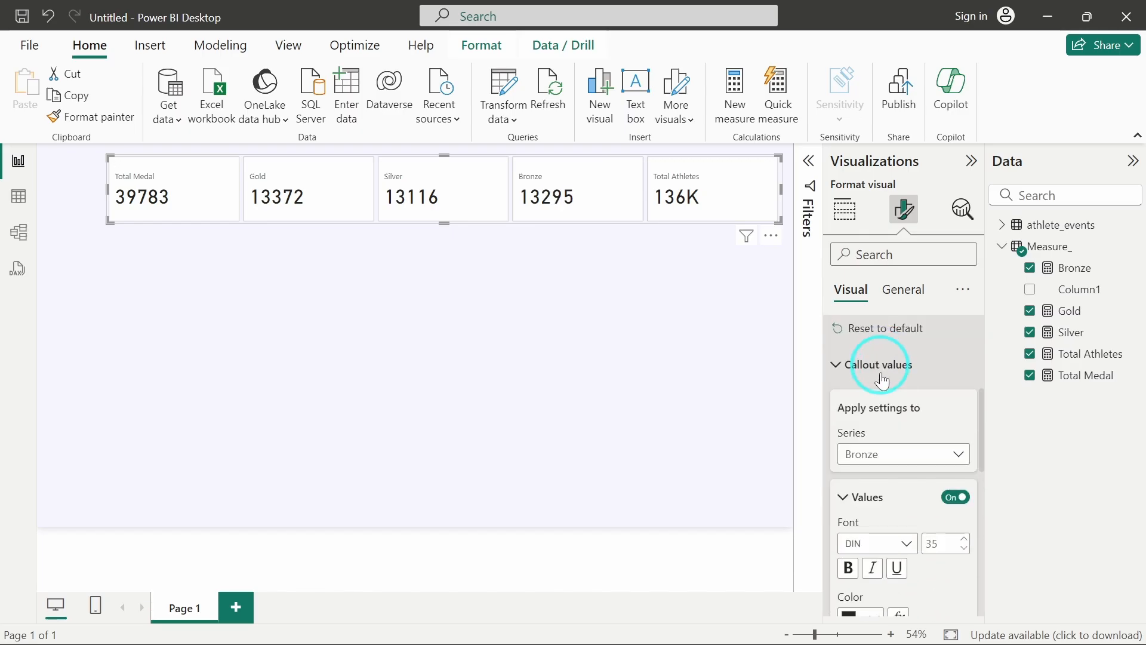
left_click(871, 457)
left_click(881, 582)
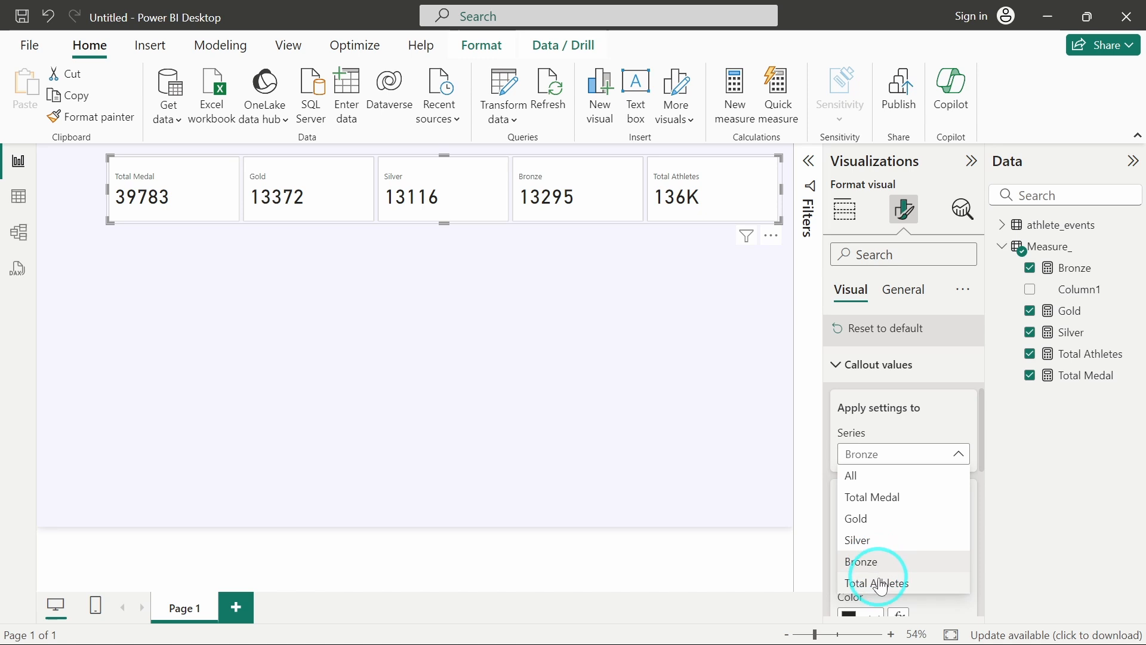
scroll(883, 585, "down", 1)
scroll(889, 555, "down", 1)
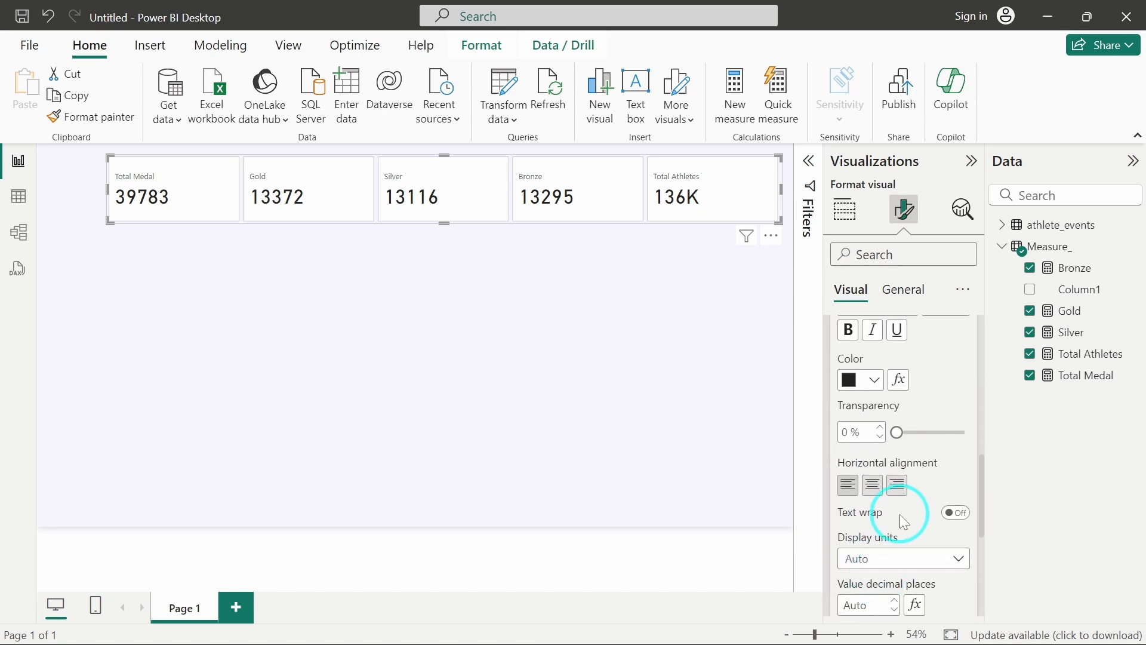
left_click(872, 561)
left_click(851, 428)
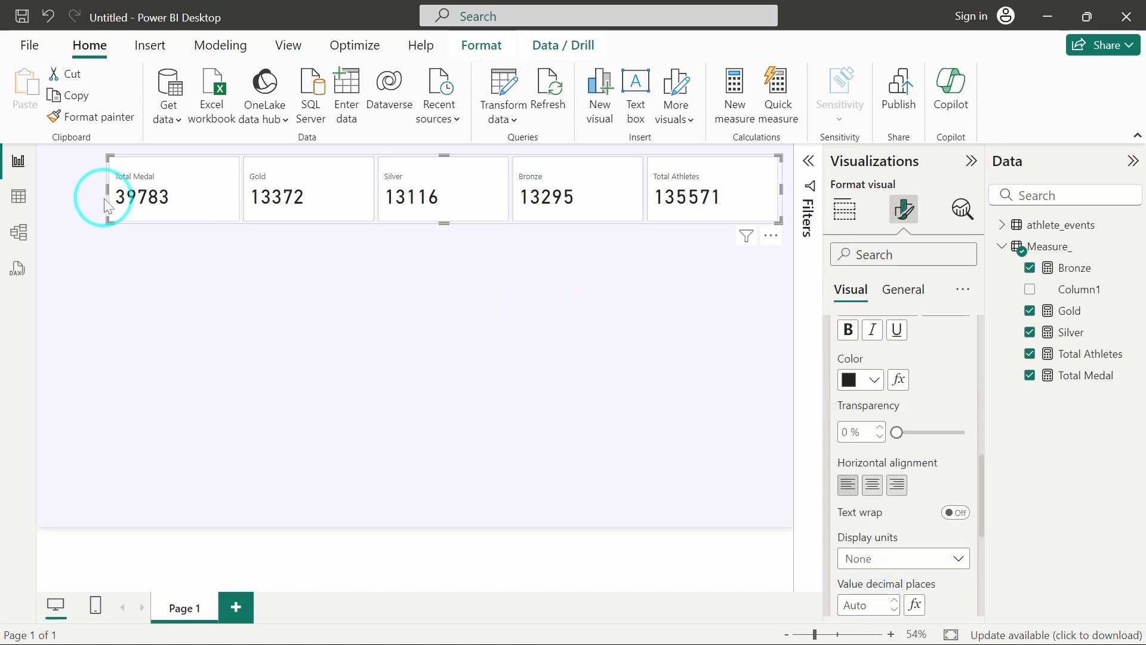
left_click(617, 243)
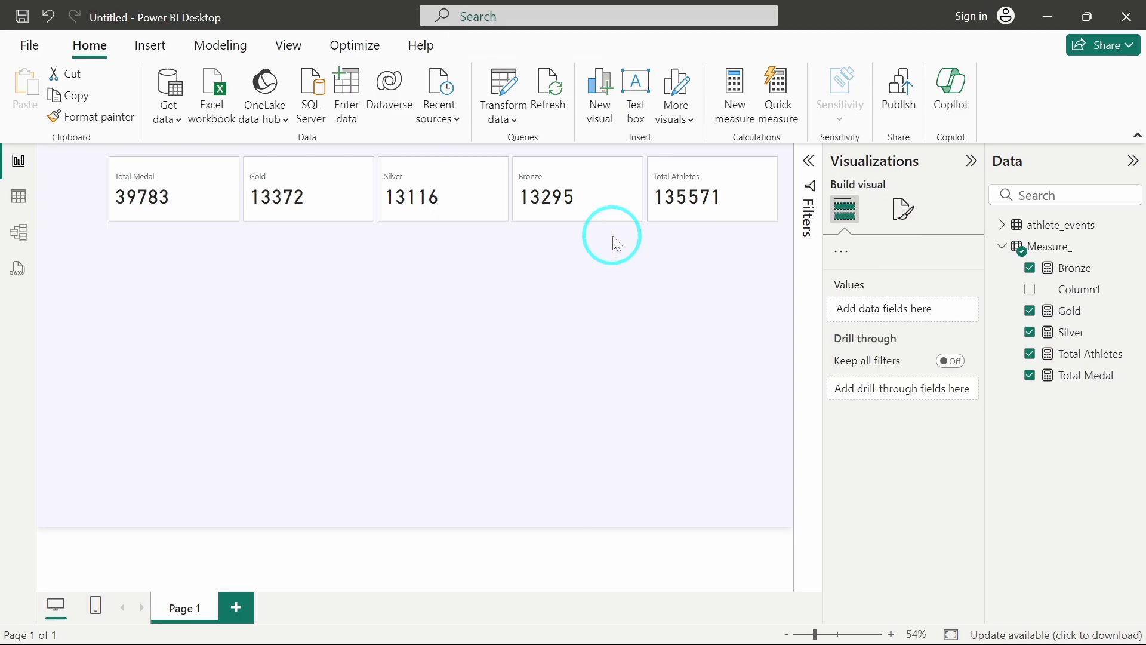
- Format the Bronze, Gold and Silver measures in the Measure_ table with a thousands separator
left_click(510, 225)
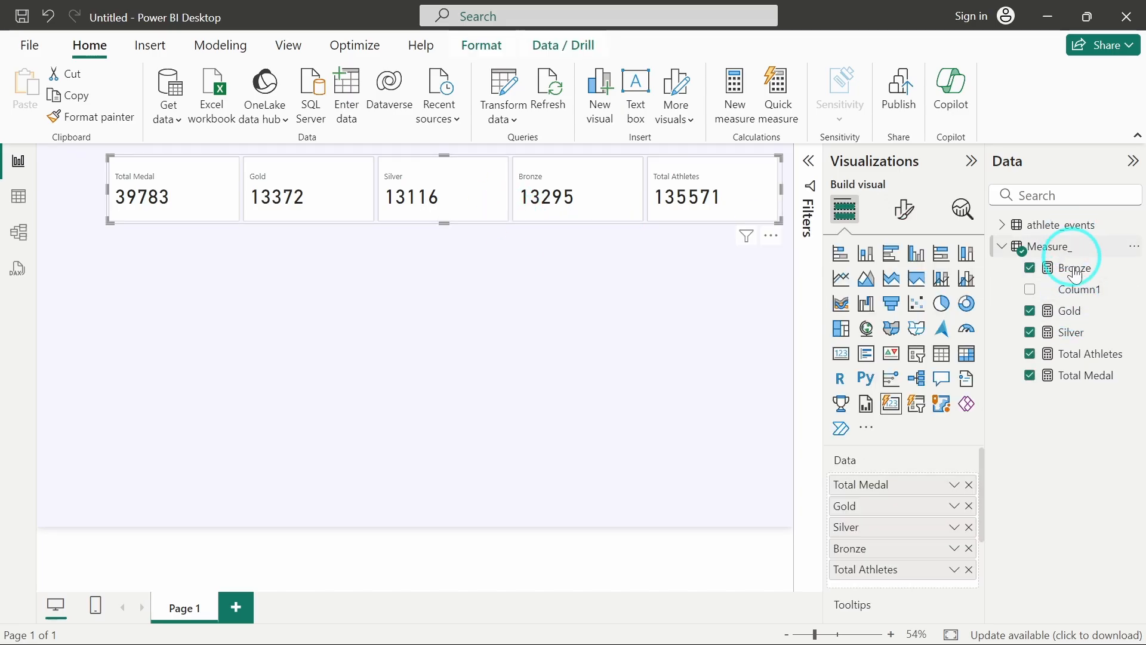
left_click(1074, 269)
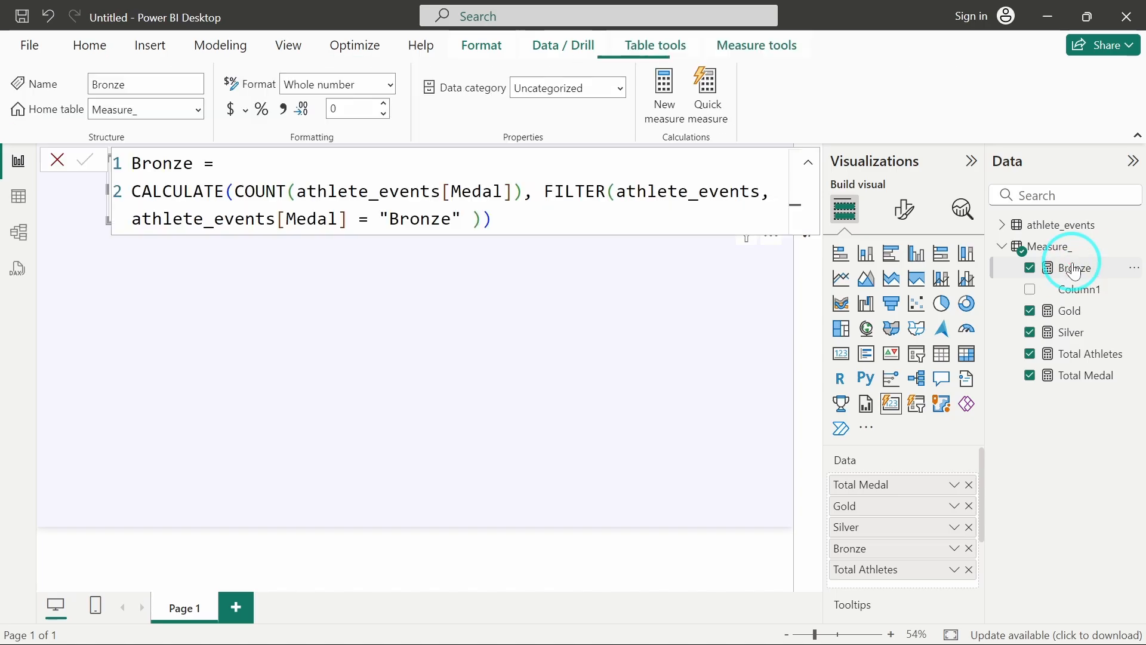
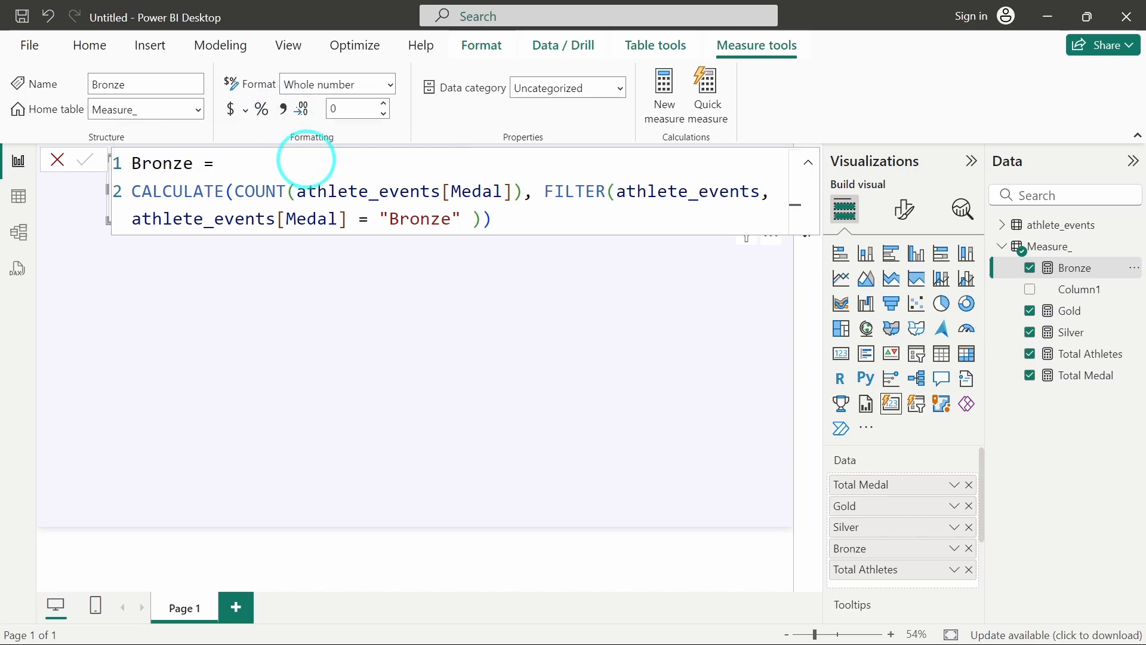
left_click(284, 113)
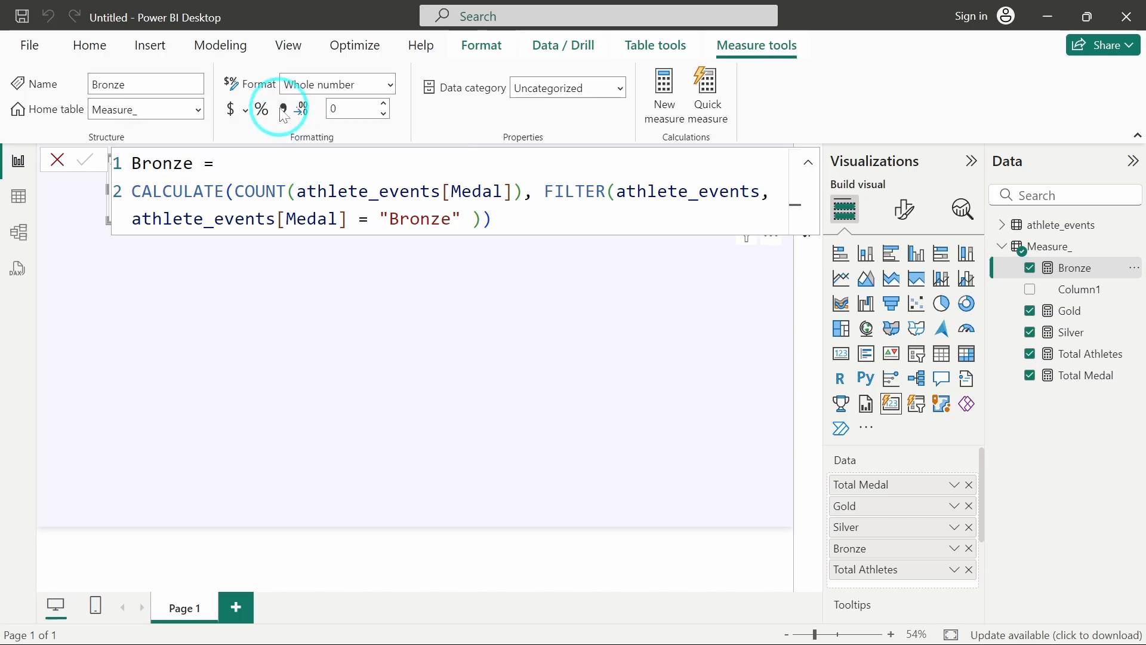
left_click(283, 112)
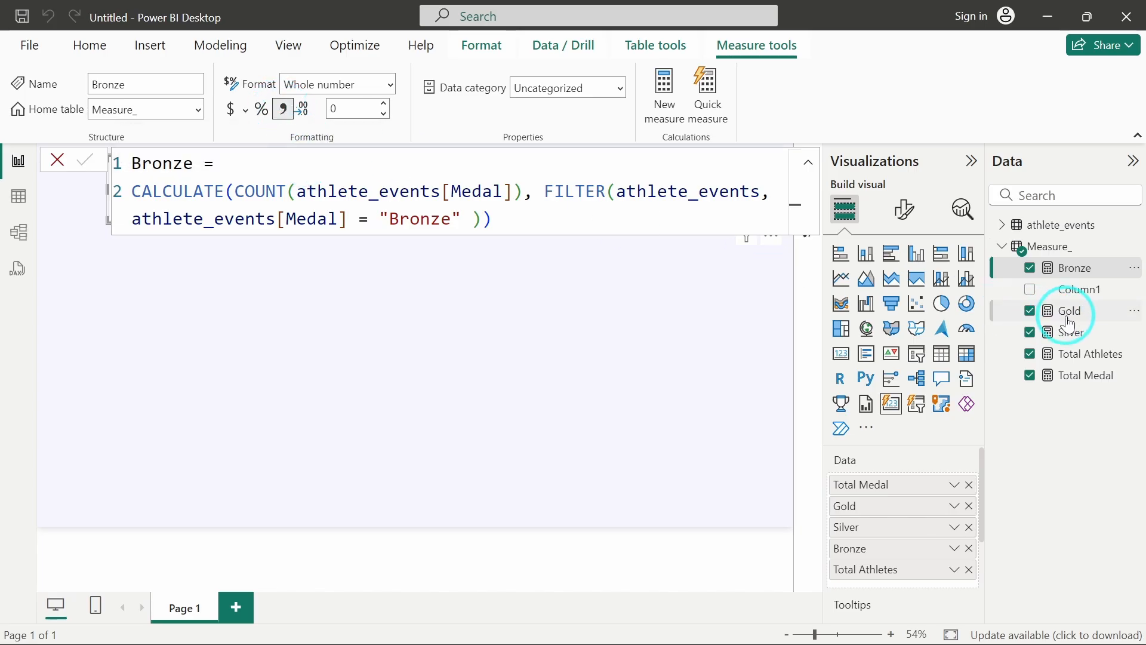
left_click(1069, 323)
left_click(285, 113)
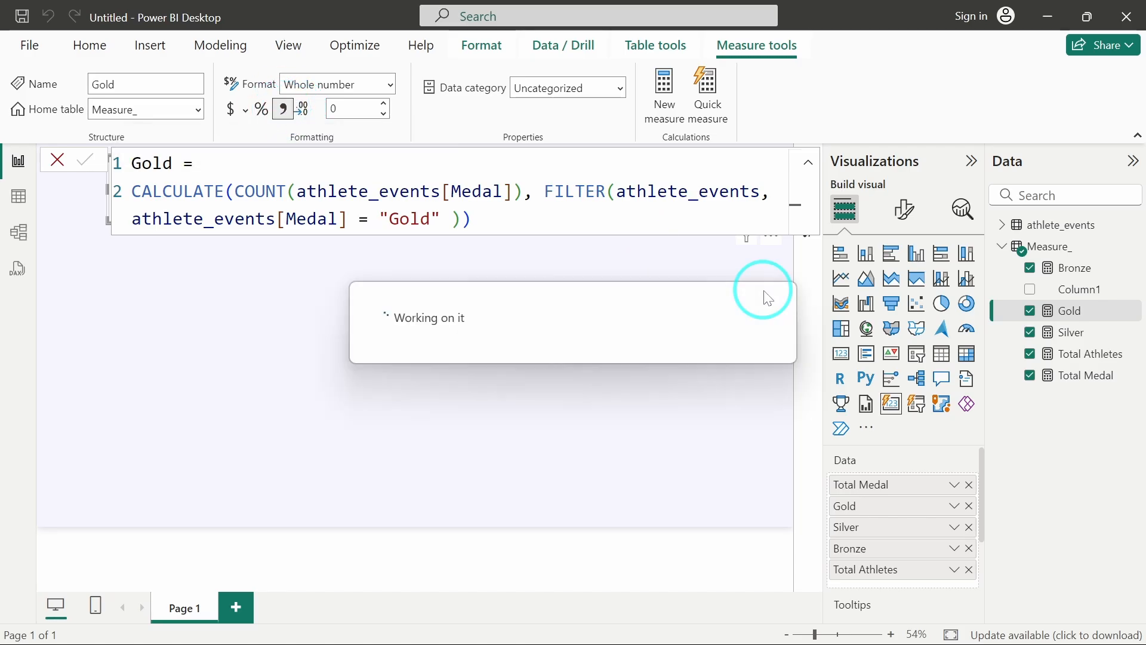
left_click(1075, 335)
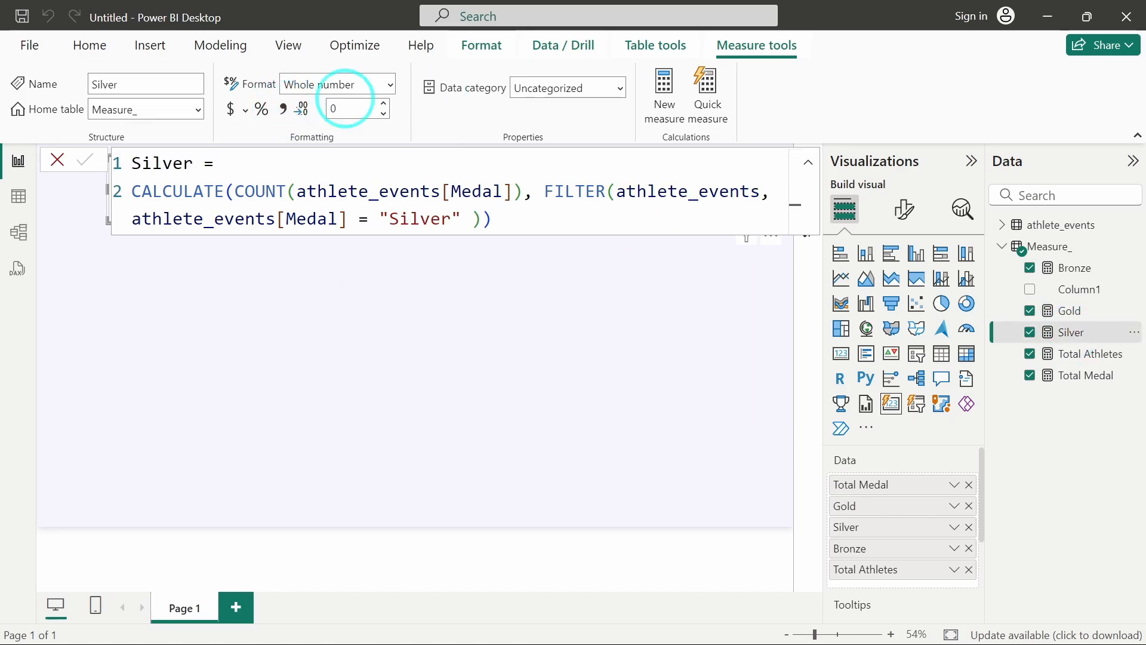
left_click(288, 112)
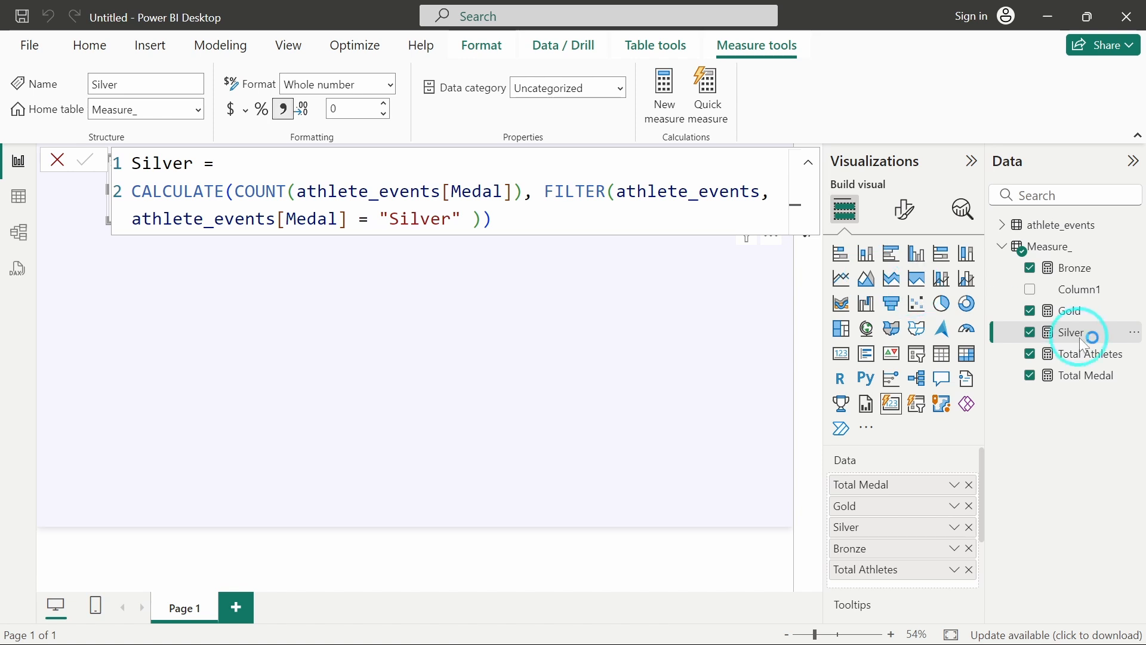
- Format the Total Athletes and Total Medal measures in the Measure_ table with a thousands separator
left_click(1078, 357)
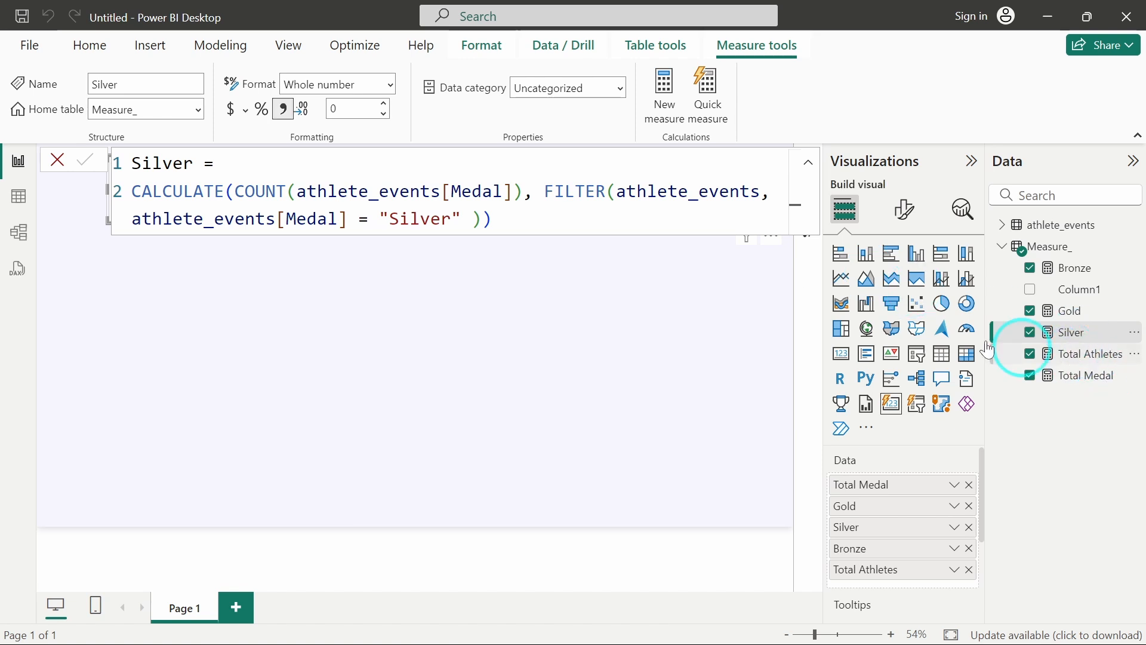
left_click(1057, 354)
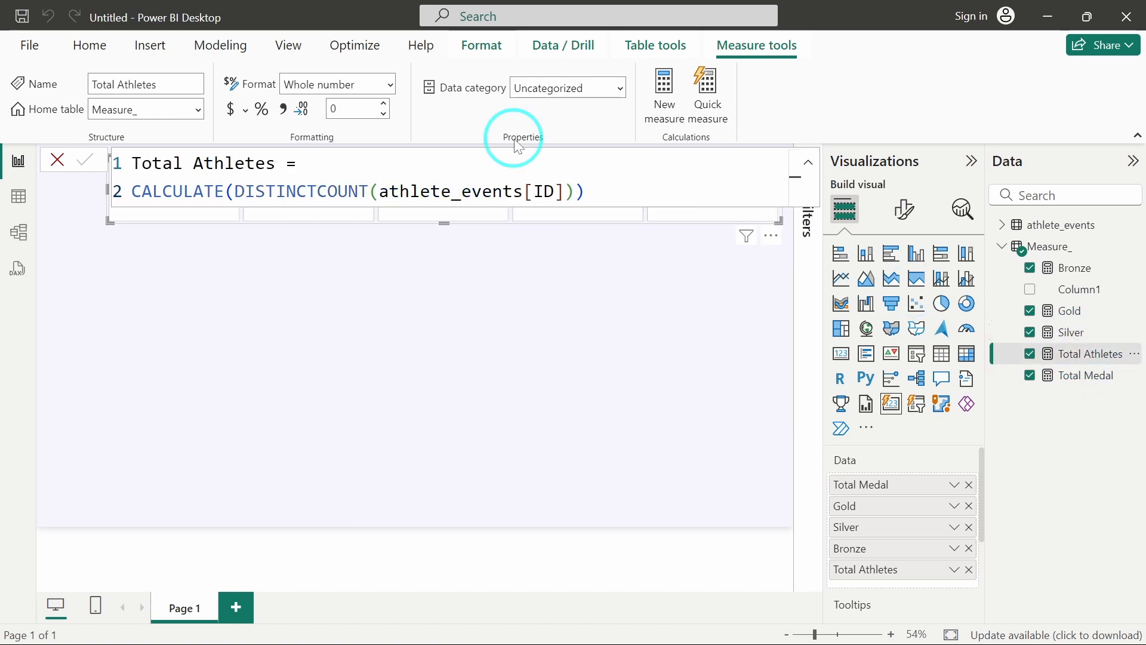
left_click(285, 110)
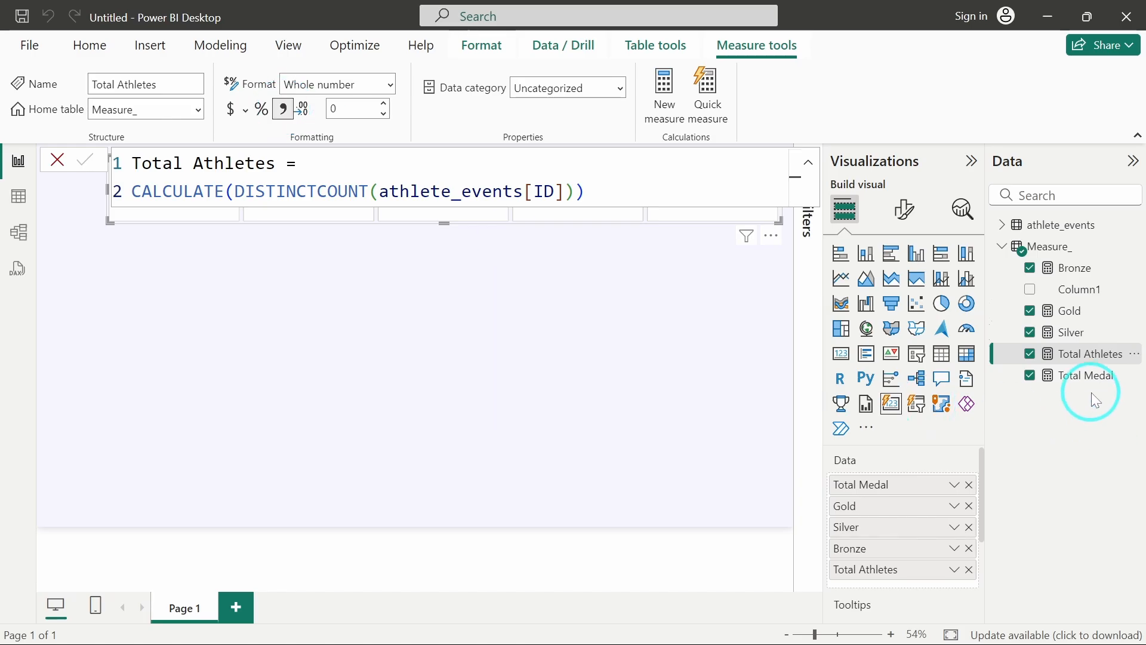
left_click(1090, 375)
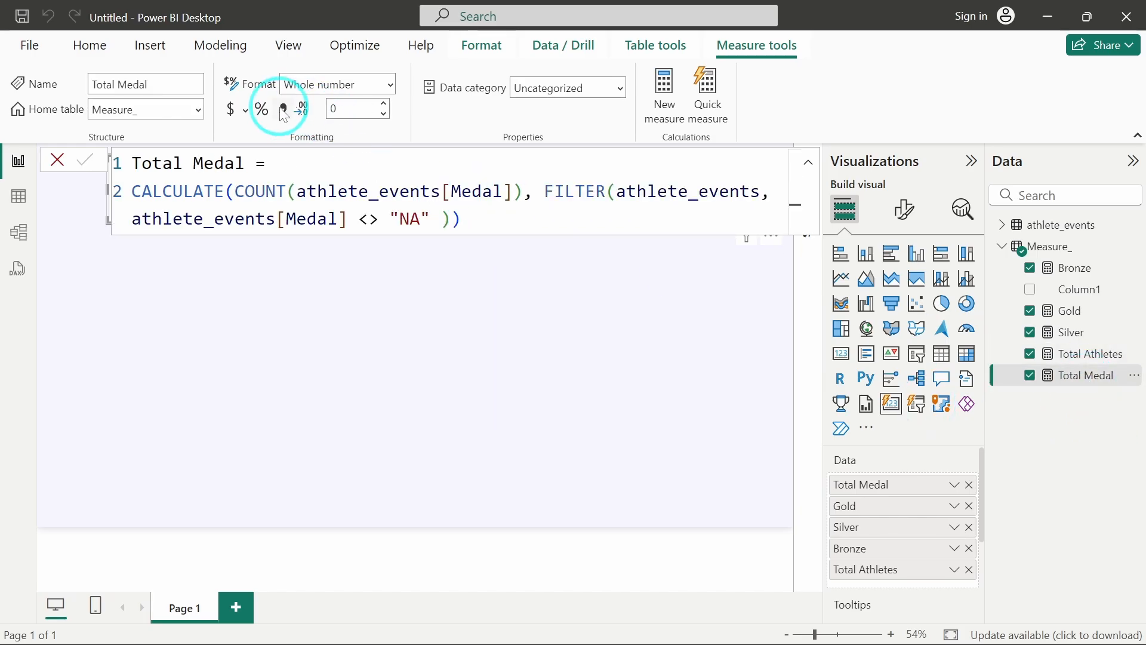
left_click(310, 320)
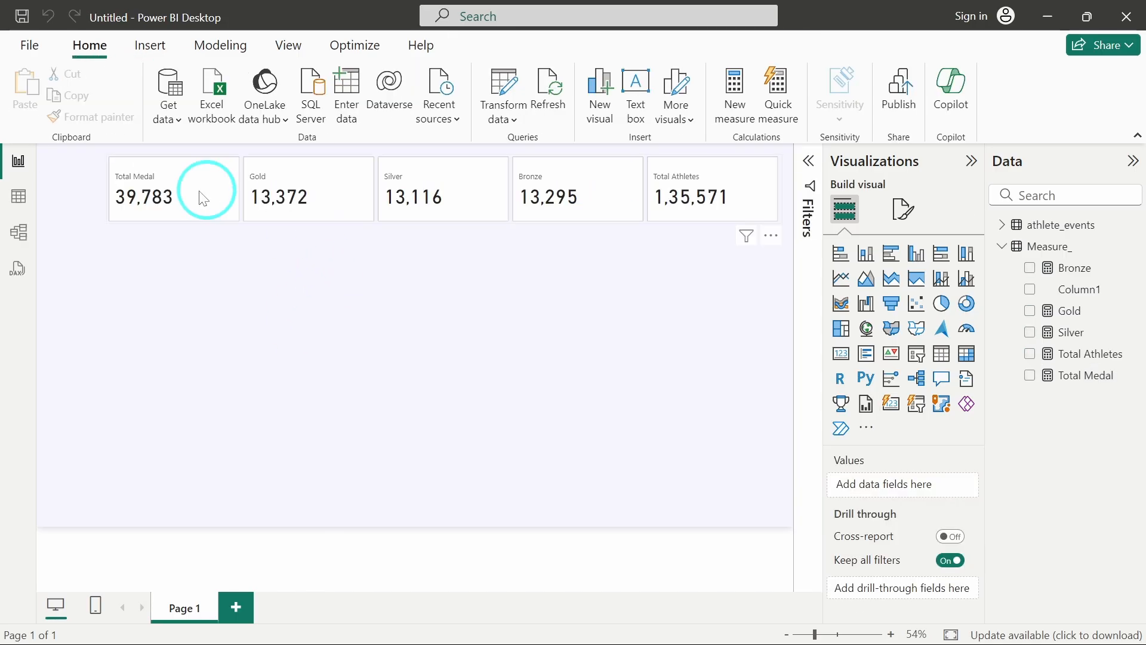
- Select the card visual and set the font size of the Total Athletes callout value to 25
left_click(511, 222)
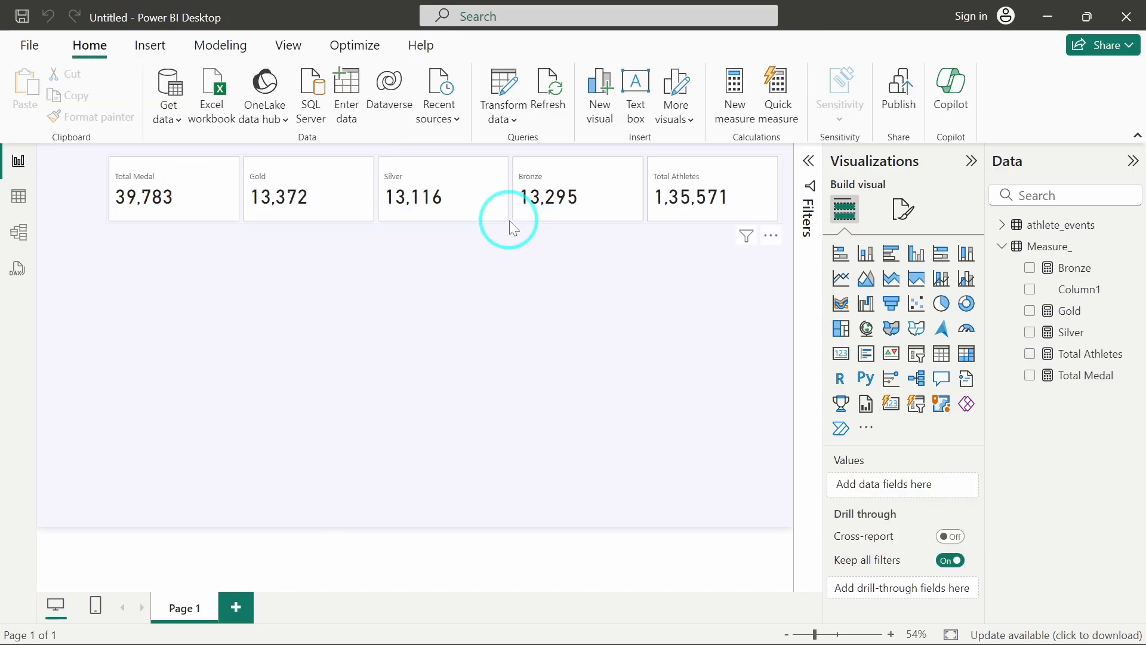
left_click(902, 224)
left_click(893, 384)
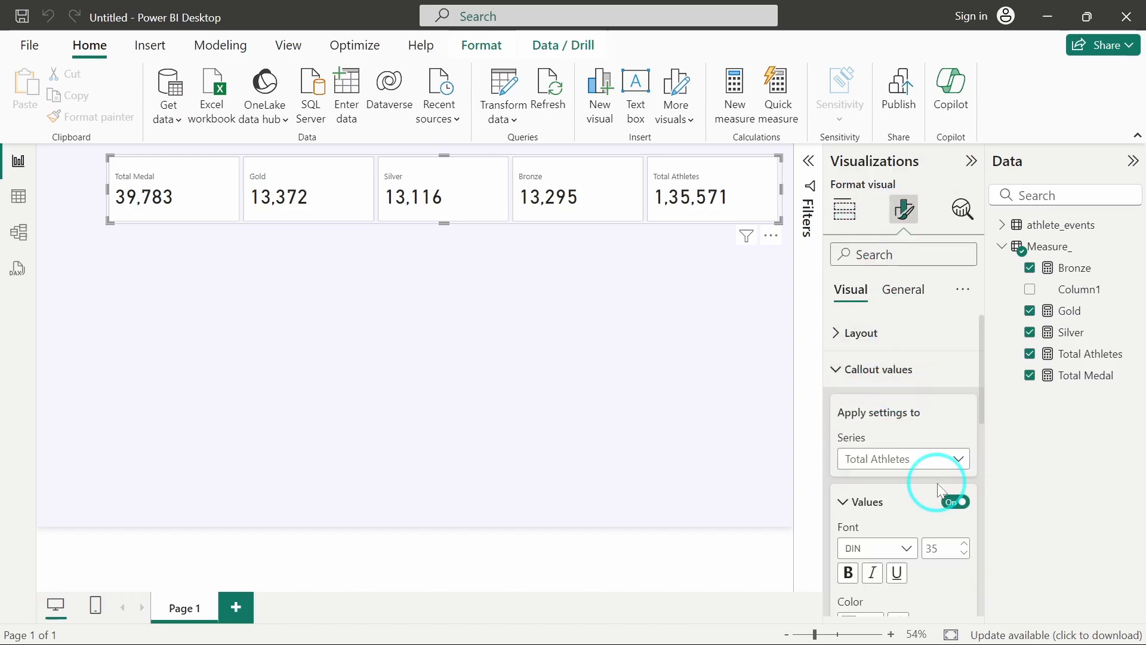
scroll(956, 454, "down", 3)
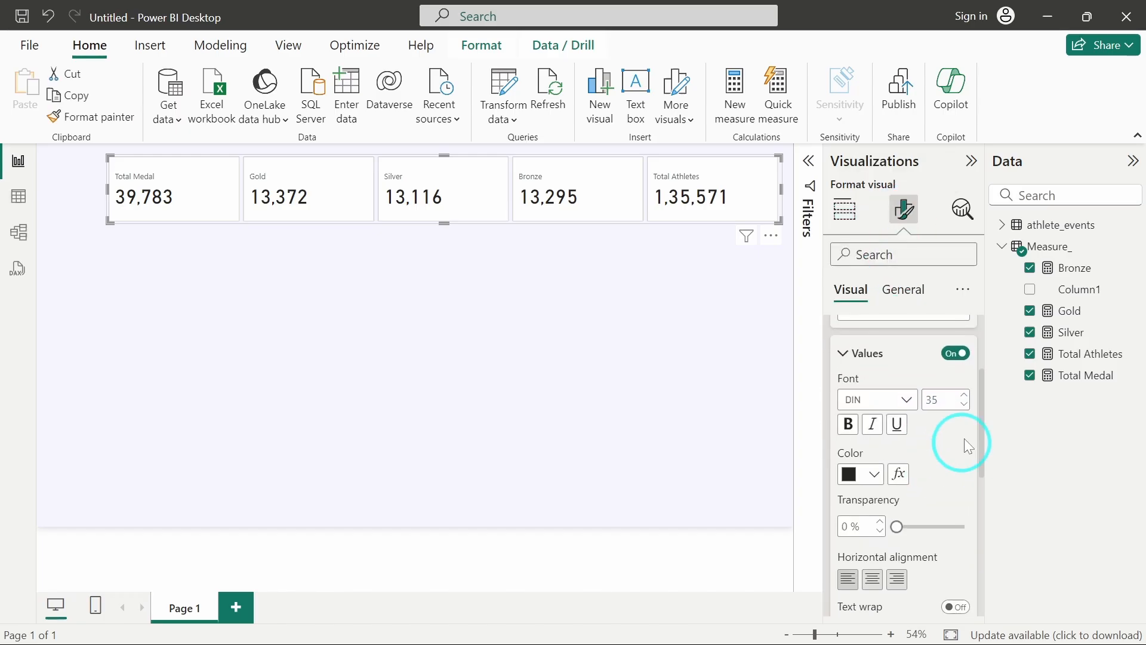
left_click(963, 406)
- Apply the callout value settings to all series and set their value font size to 25
scroll(890, 346, "up", 2)
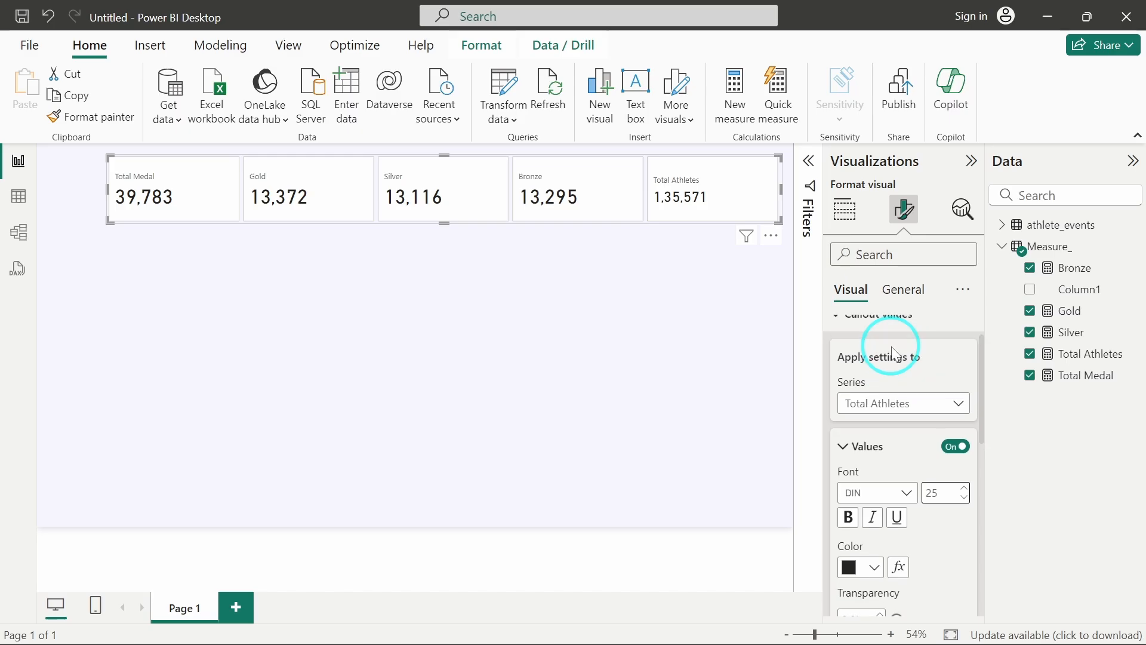
left_click(885, 409)
left_click(883, 425)
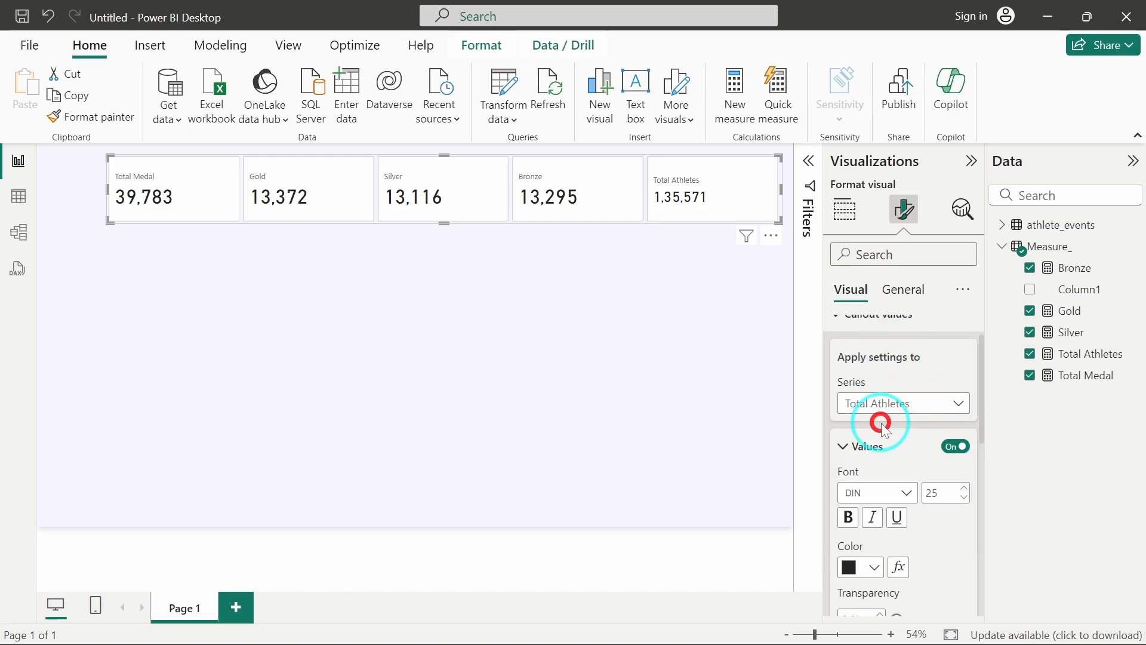
scroll(900, 447, "down", 1)
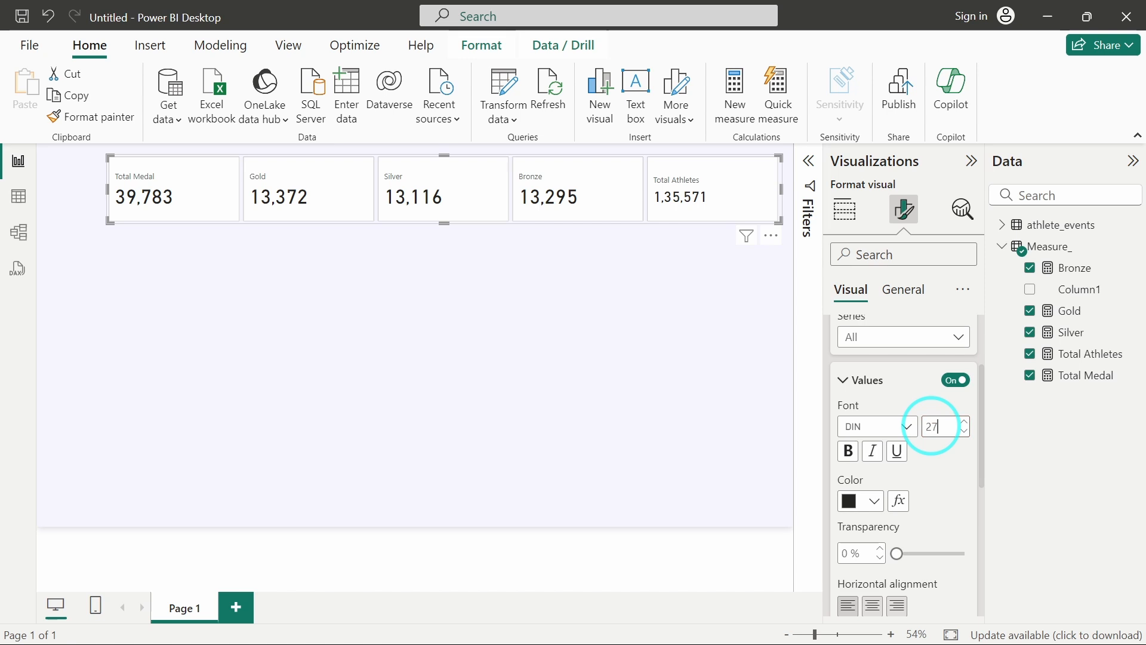
key("Return")
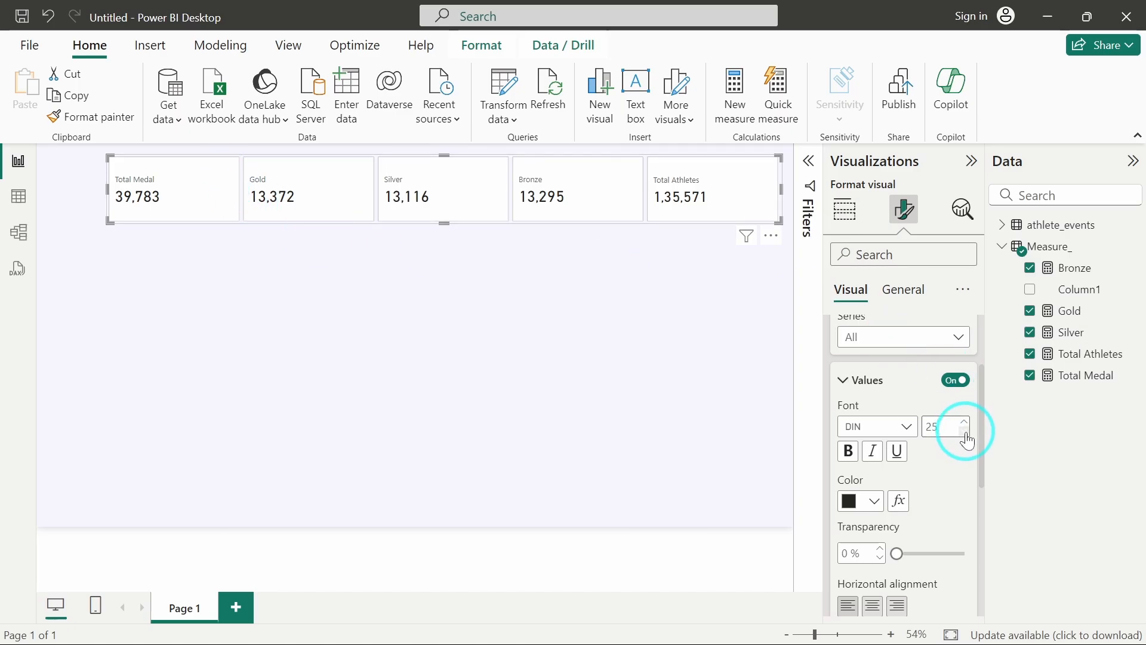
- Change the font of the callout labels on all cards to a heavier Segoe UI variant
left_click(898, 385)
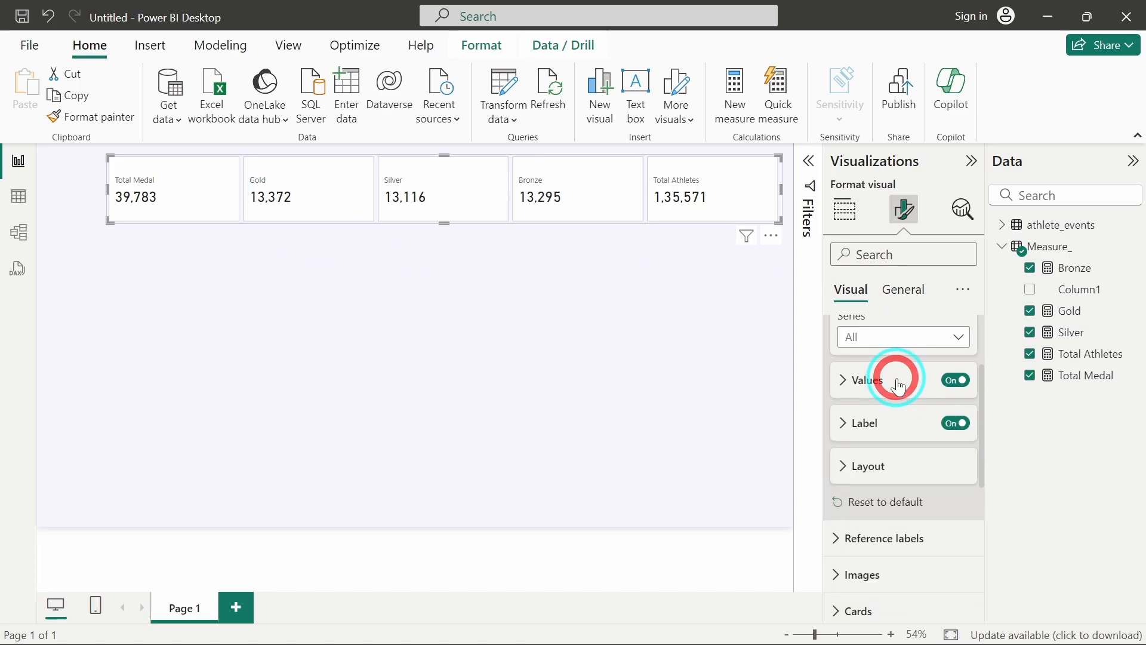
left_click(874, 427)
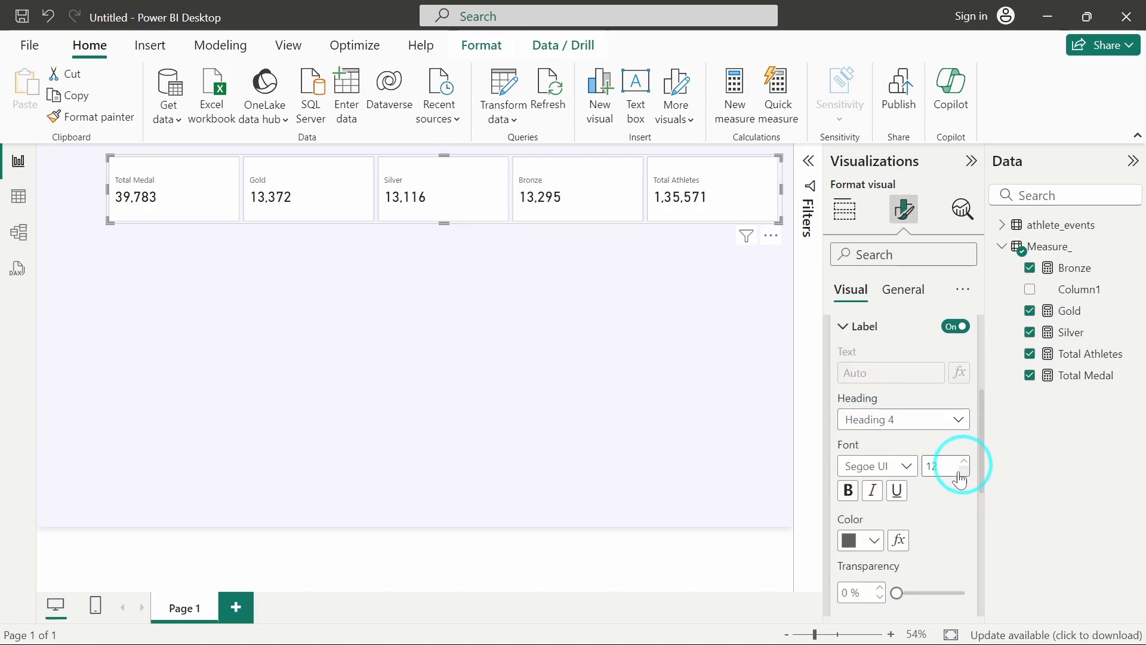
left_click(896, 472)
left_click(893, 330)
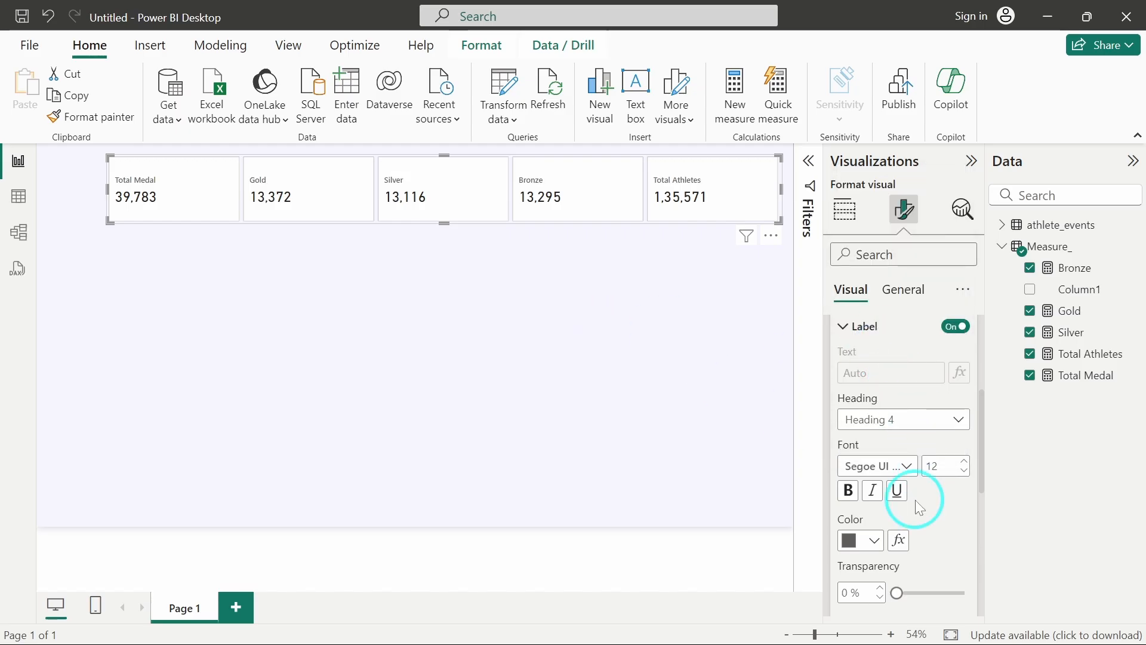
- Turn on the shadow for all cards and set its color to White, 30% darker
scroll(915, 500, "down", 5)
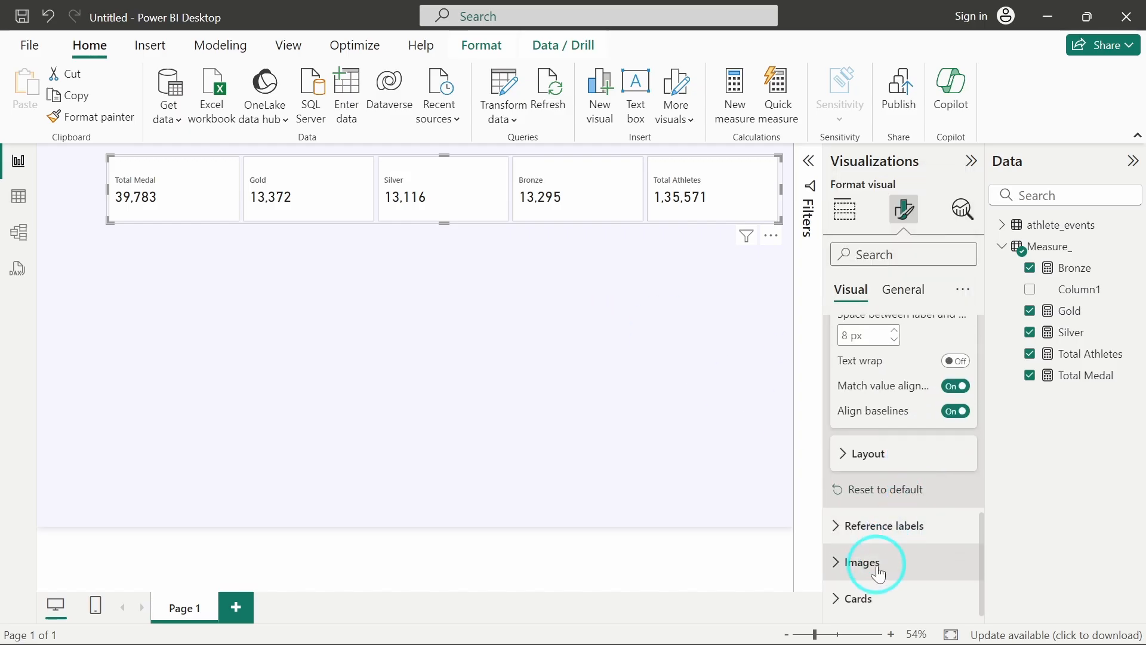
left_click(861, 599)
scroll(883, 538, "down", 3)
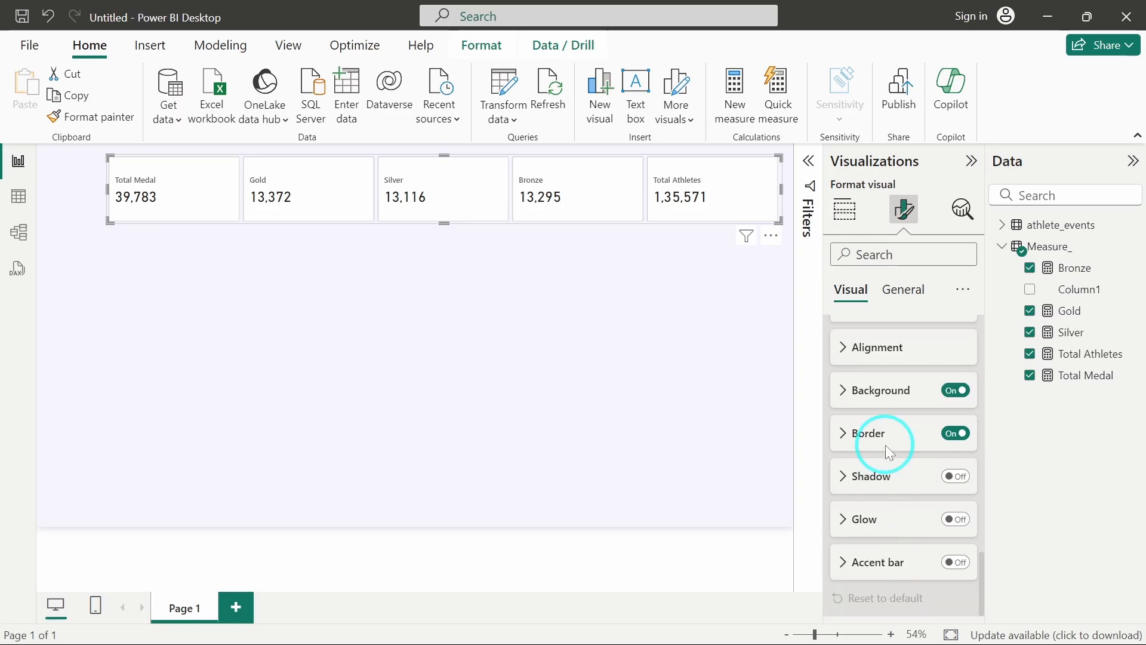
left_click(955, 476)
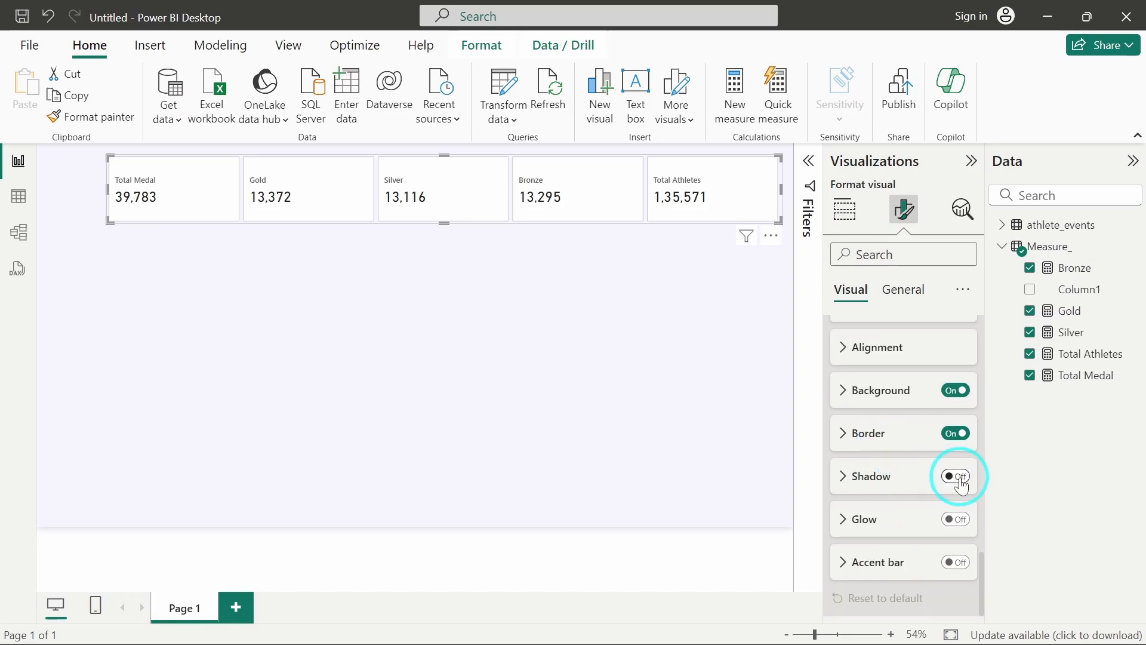
left_click(856, 474)
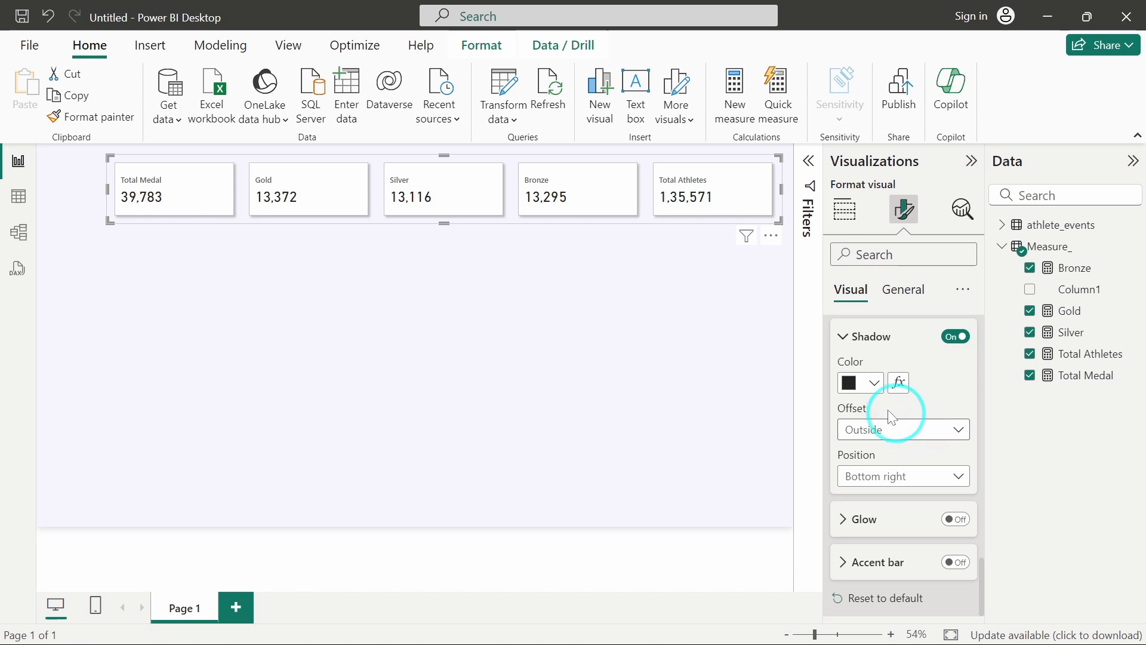
left_click(850, 383)
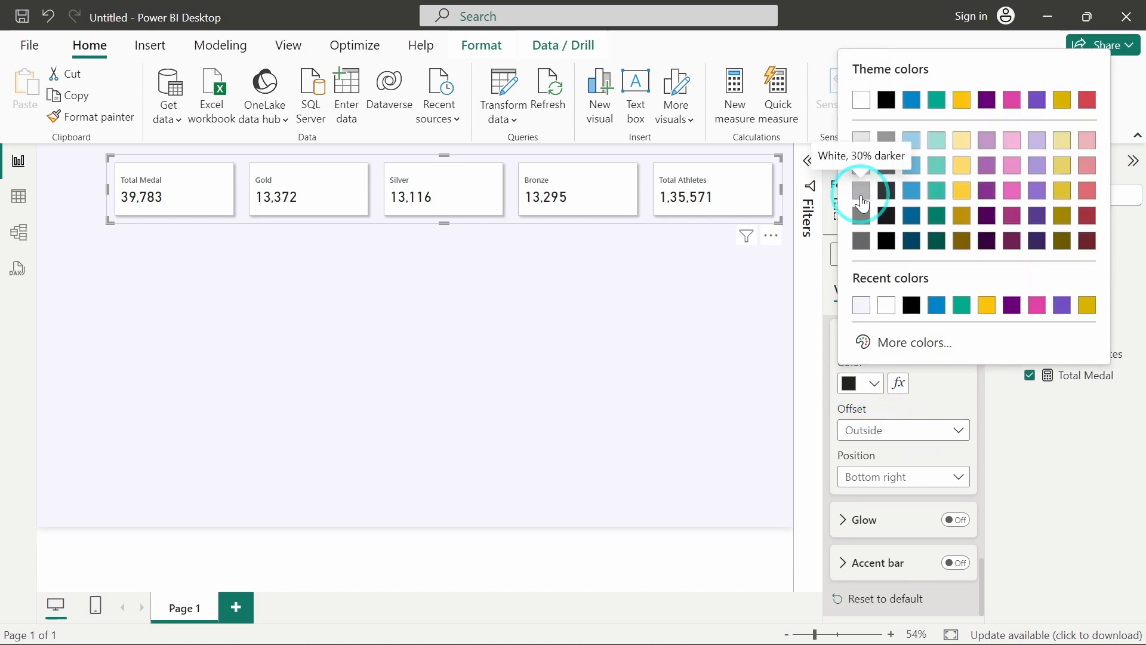
left_click(862, 193)
- Change the shape of all cards to Rounded Rectangle with 12 px rounded corners and deselect the visual
scroll(917, 448, "up", 6)
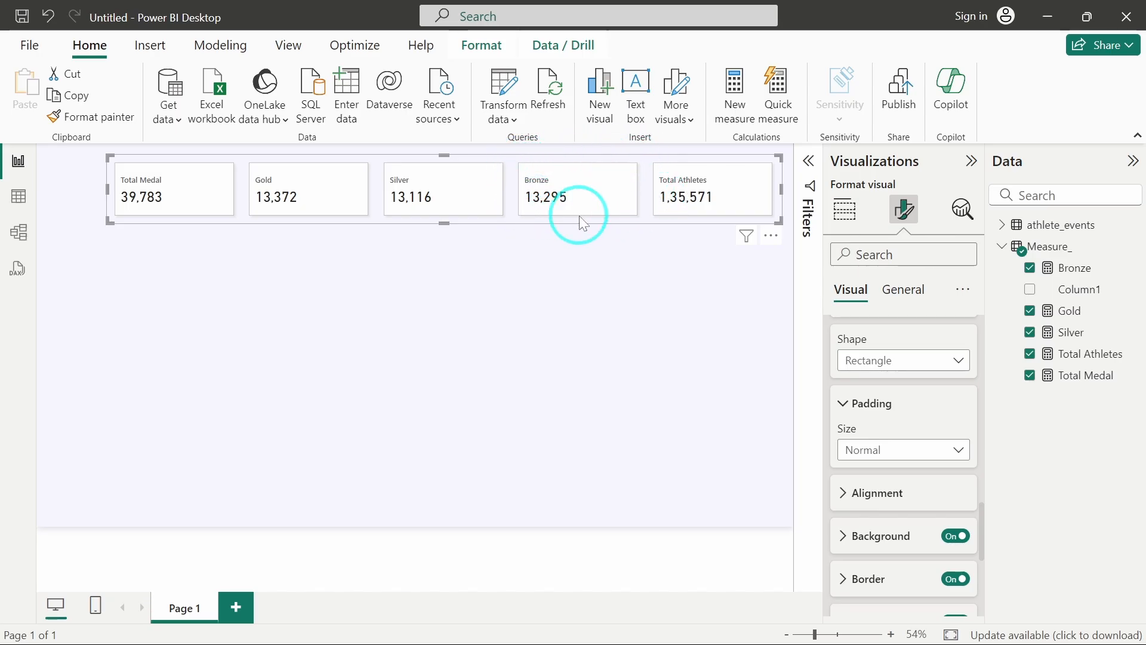
scroll(861, 396, "up", 2)
scroll(859, 394, "up", 3)
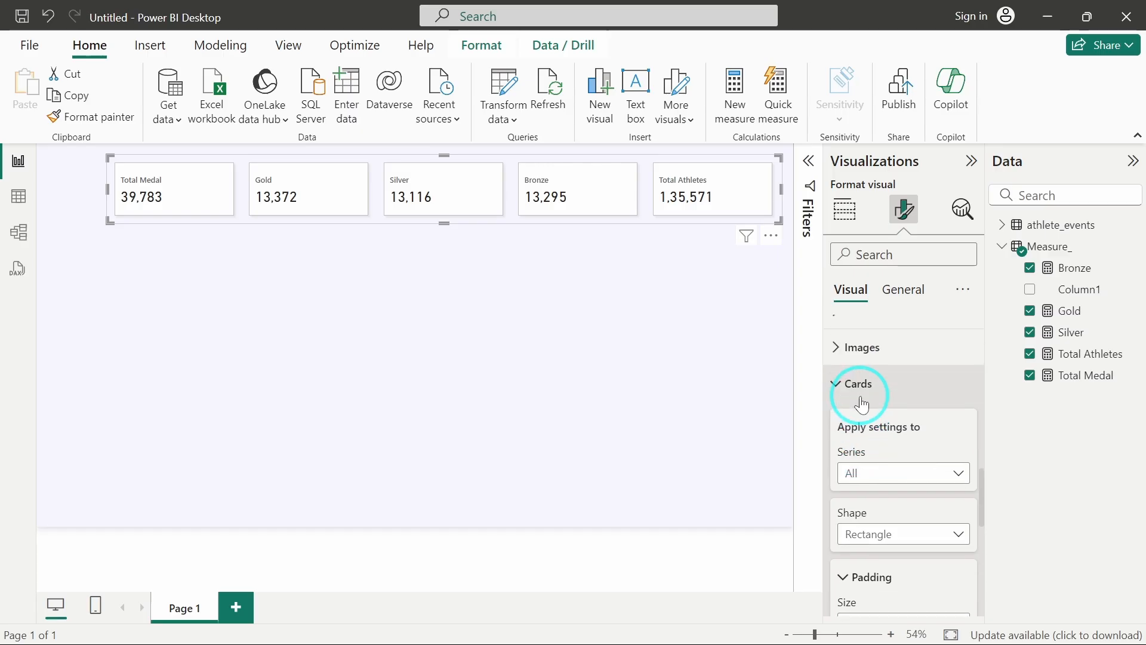
scroll(891, 437, "down", 3)
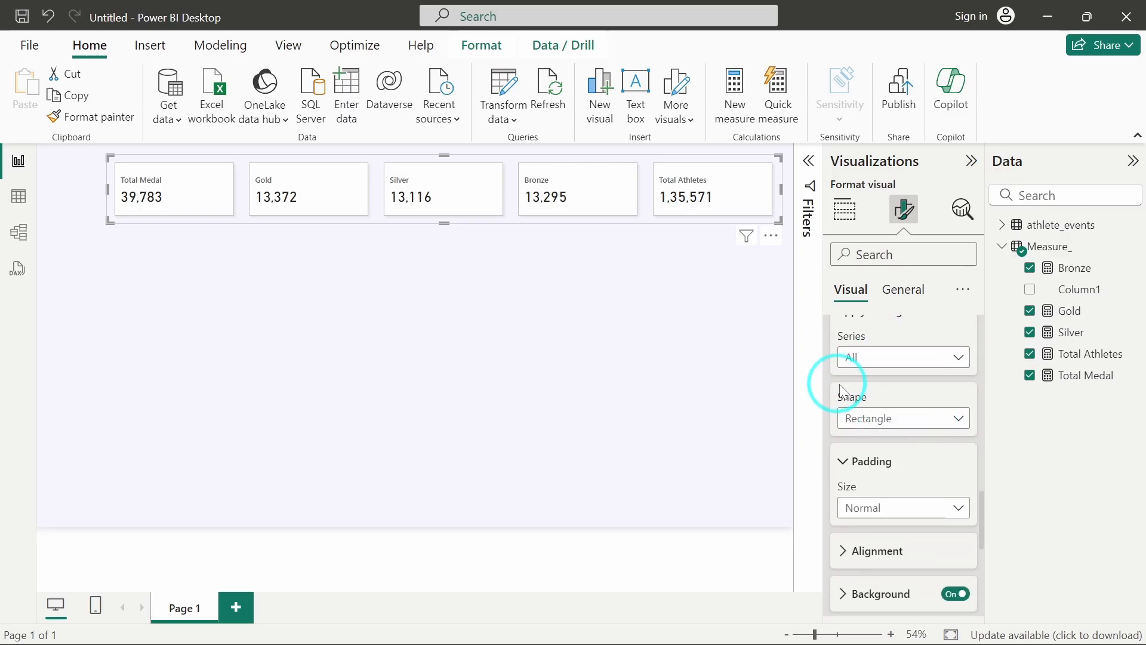
left_click(888, 428)
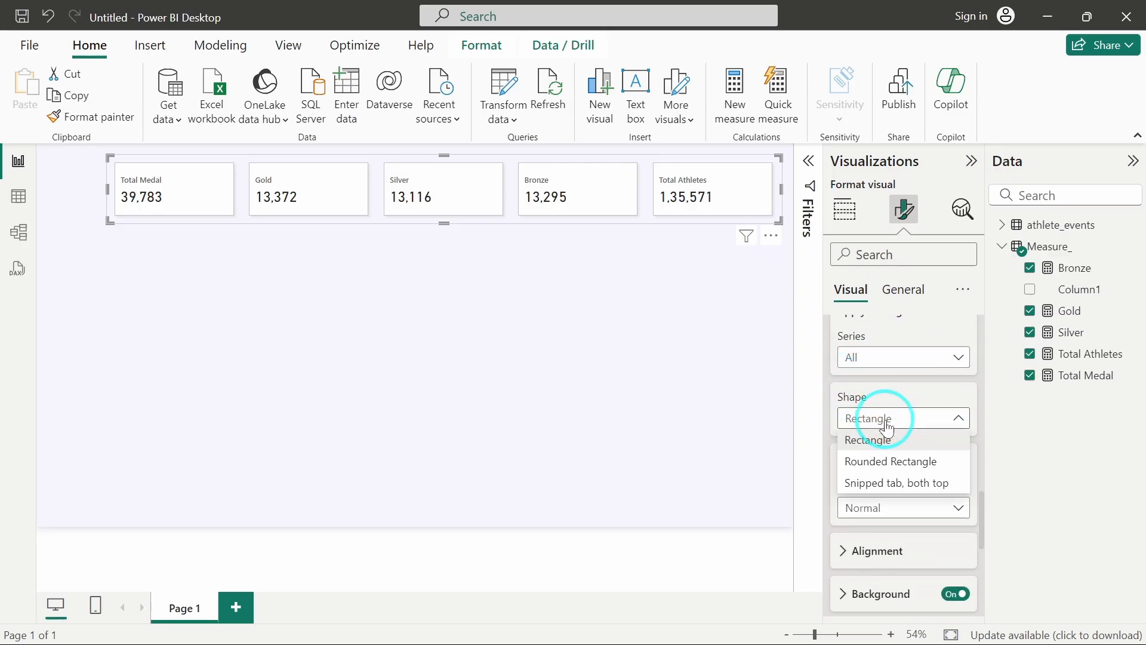
left_click(886, 460)
left_click(850, 470)
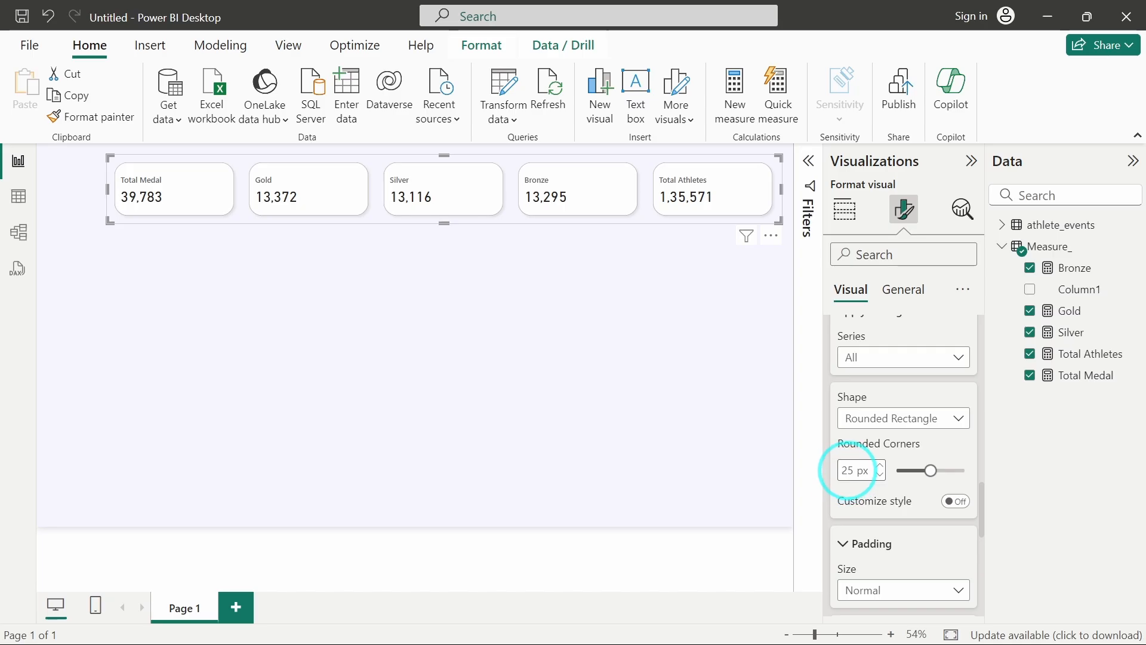
double_click(847, 470)
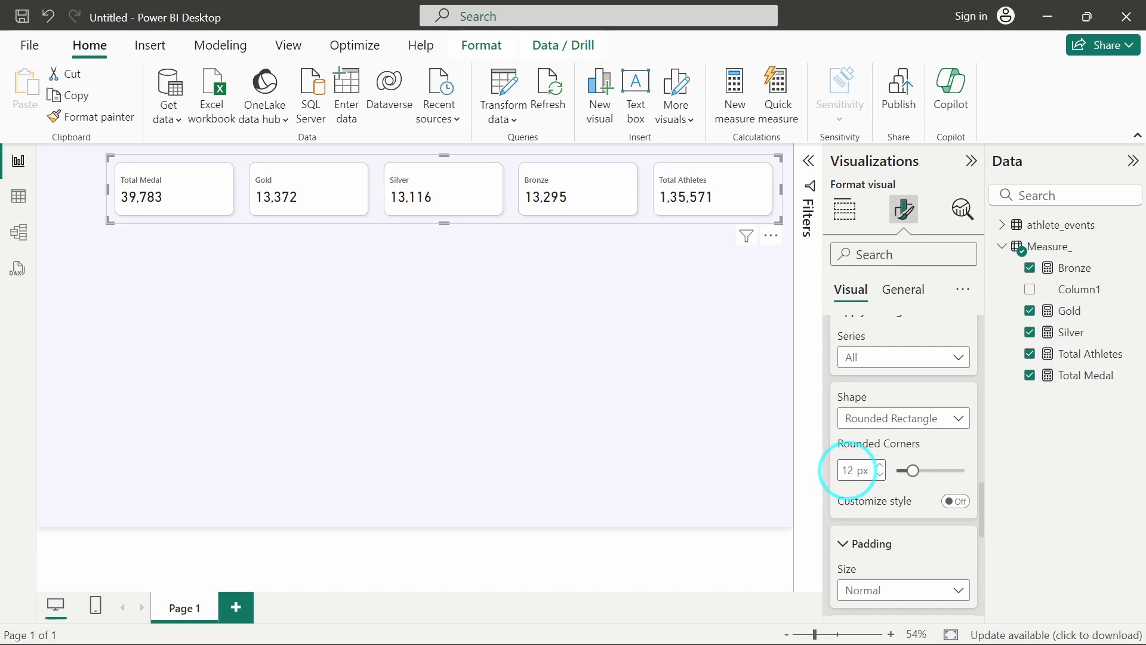
left_click(628, 288)
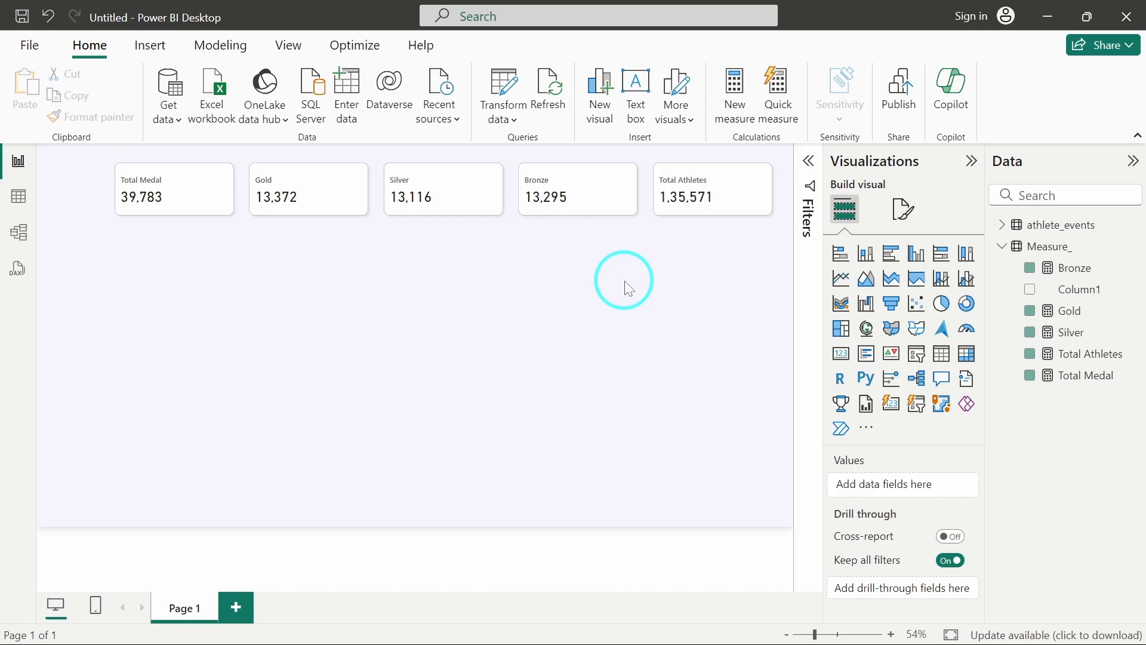
- Turn on the accent bar for all cards, with a blue color and a width of 6 px
left_click(641, 211)
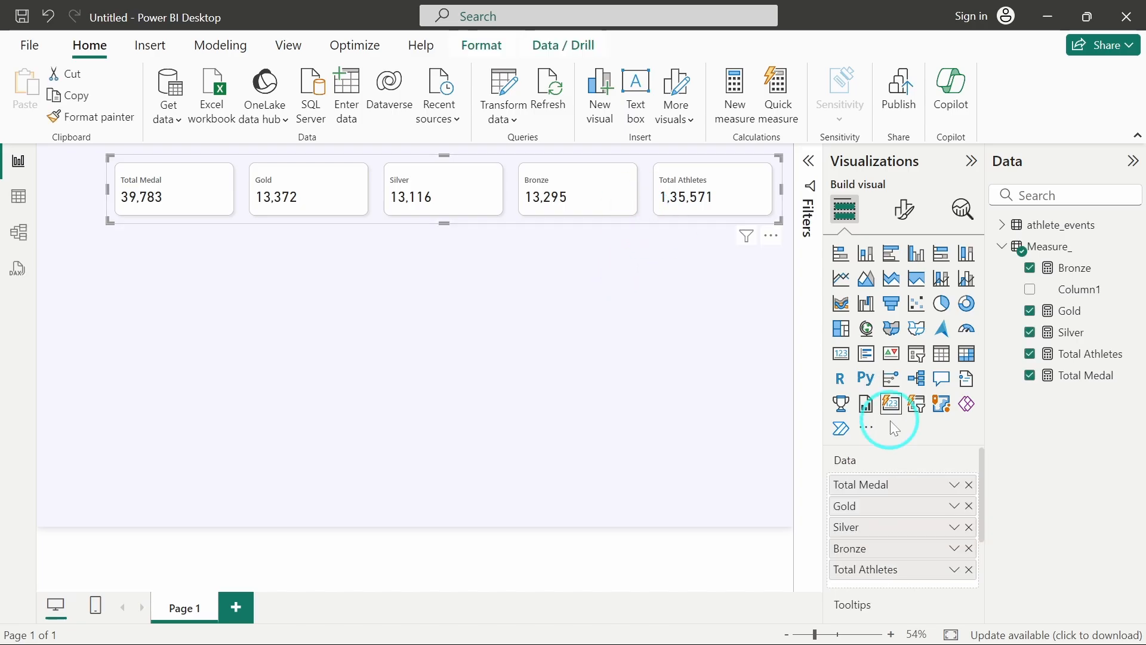
scroll(888, 504, "down", 5)
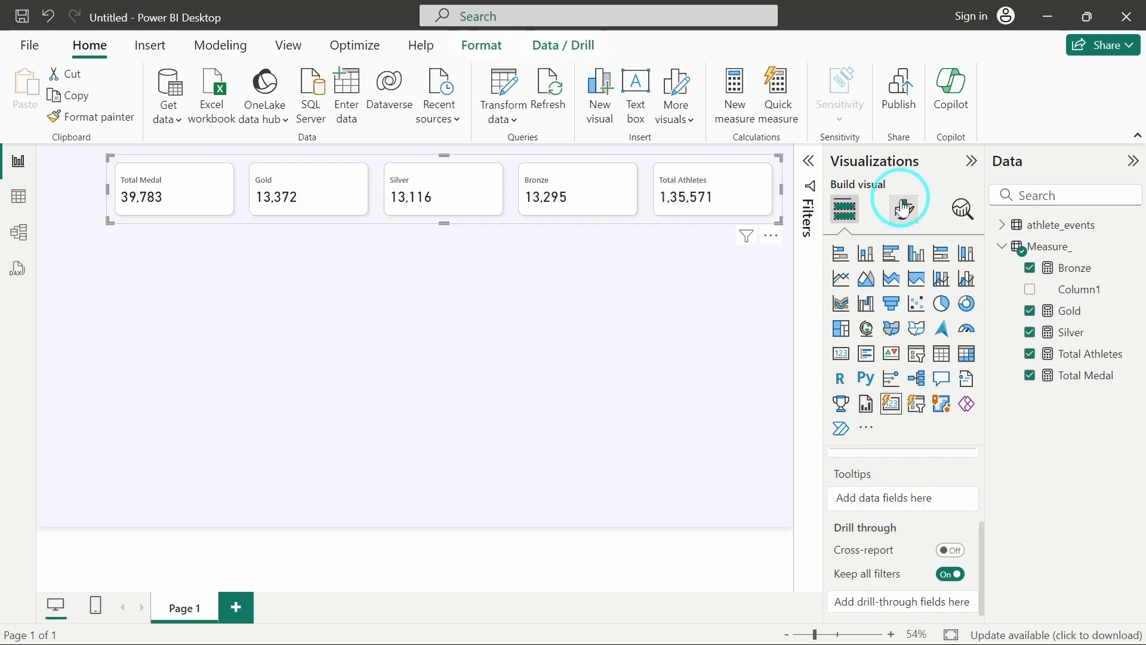
left_click(905, 214)
left_click(866, 477)
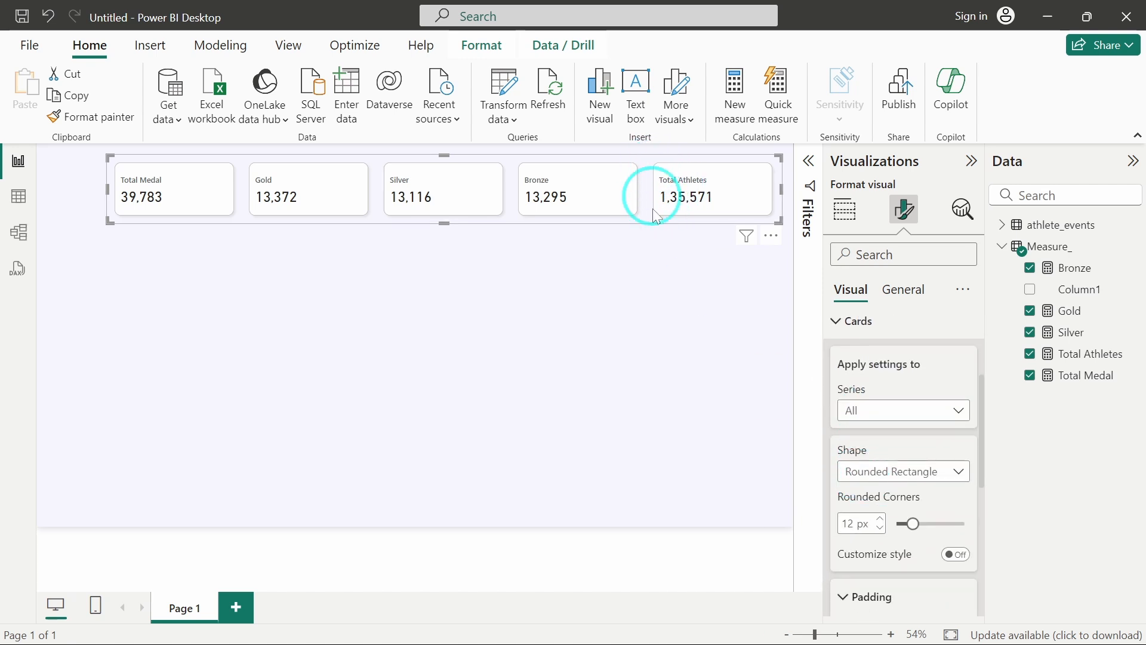
scroll(901, 521, "down", 5)
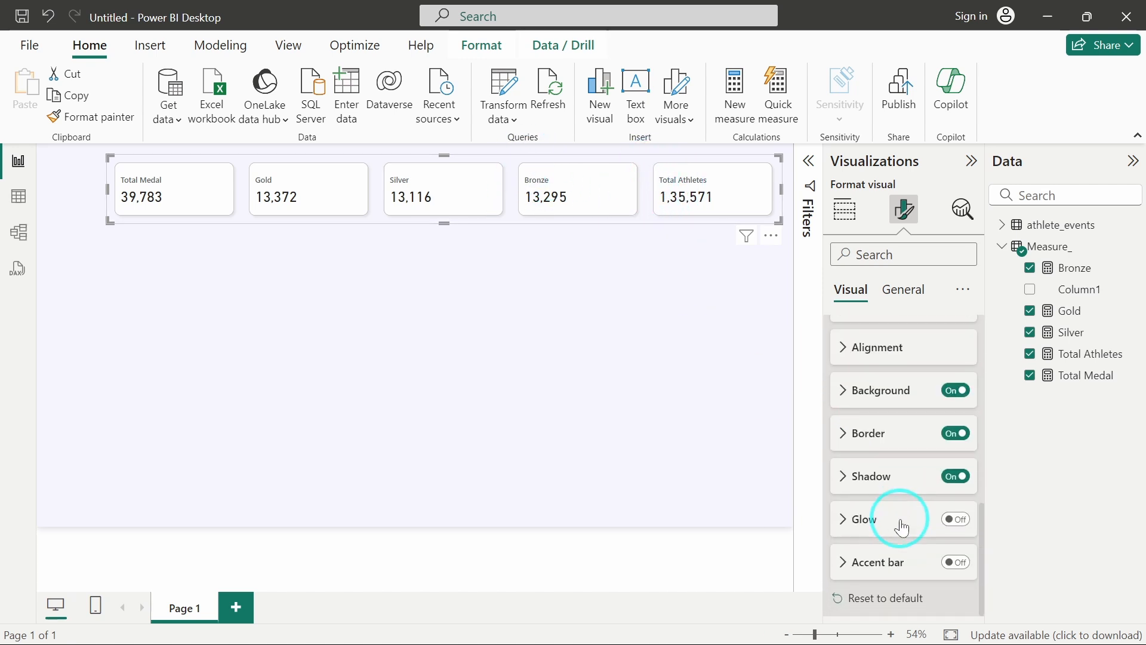
left_click(956, 563)
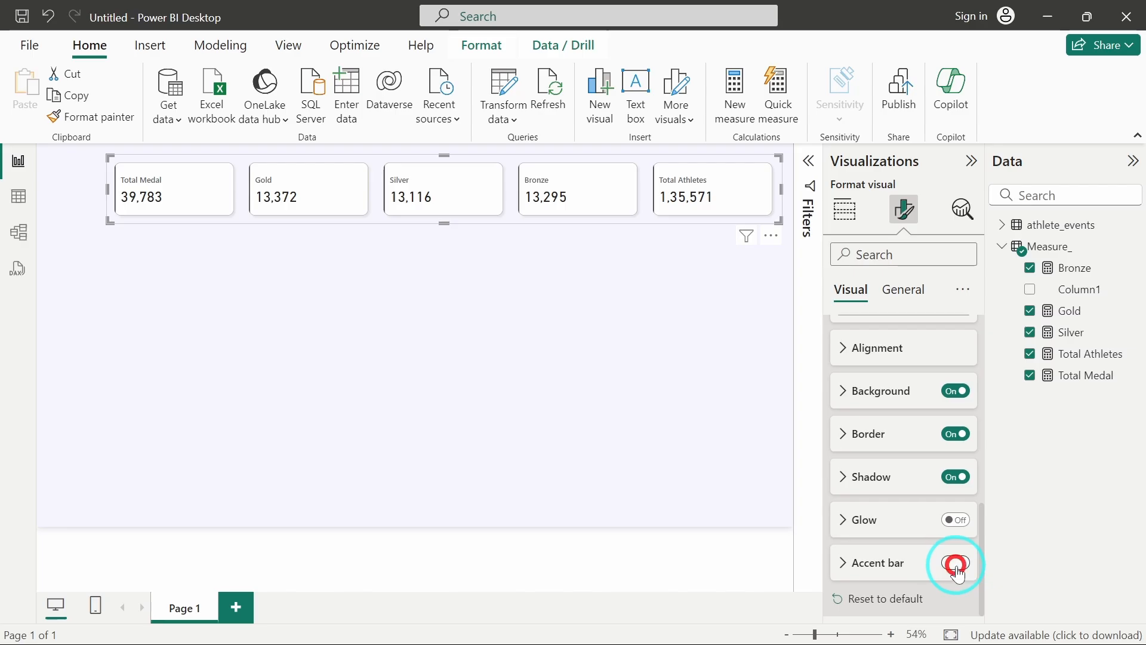
left_click(844, 563)
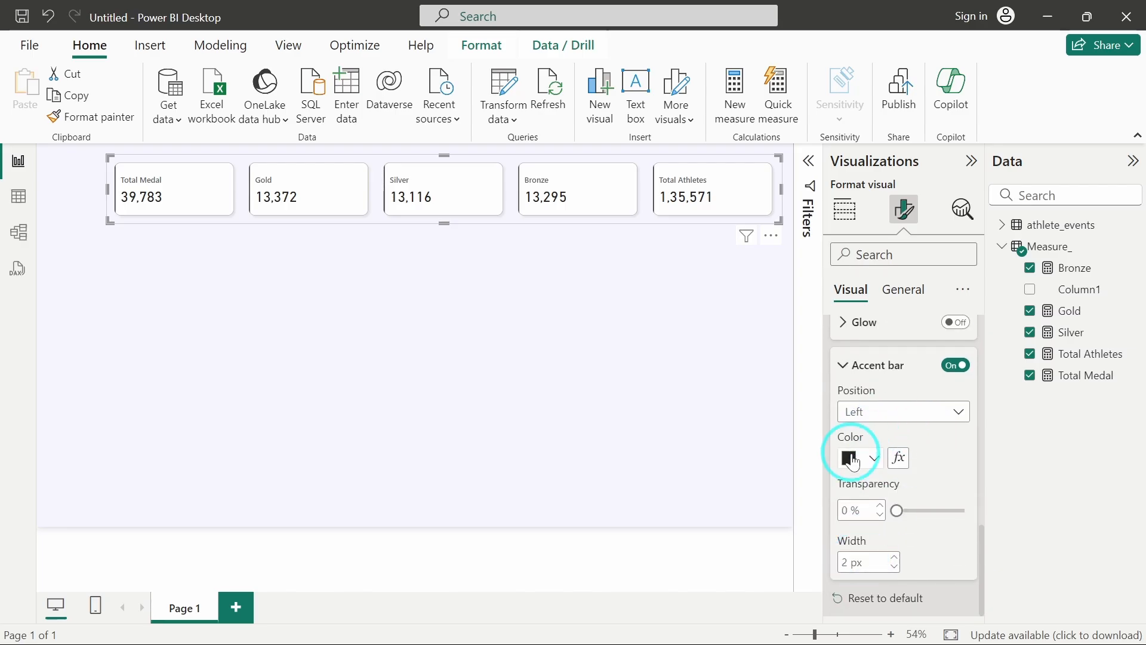
left_click(852, 460)
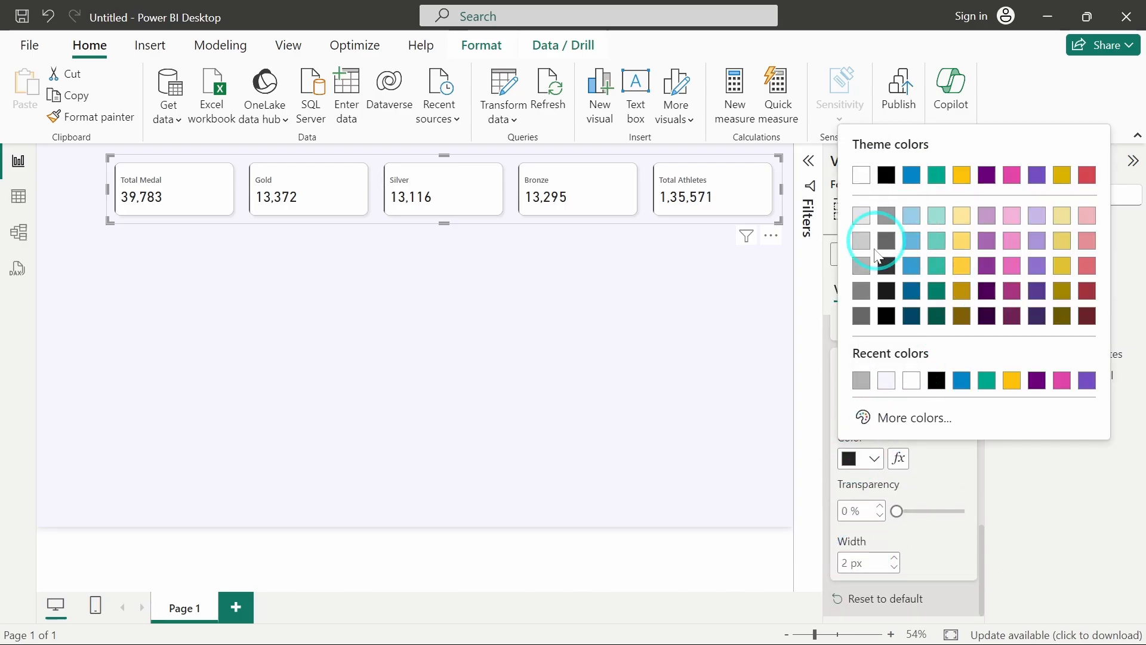
left_click(961, 381)
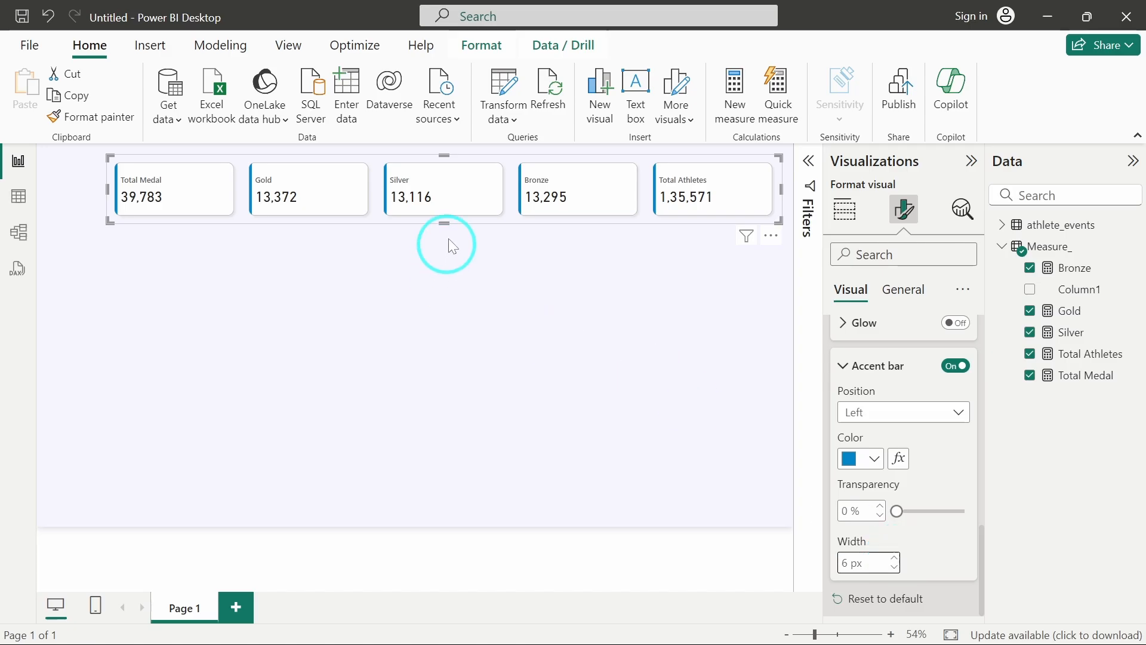
- Reduce the height of the card visual slightly by raising its lower edge and collapse the Cards formatting settings
left_click_drag(444, 218, 446, 214)
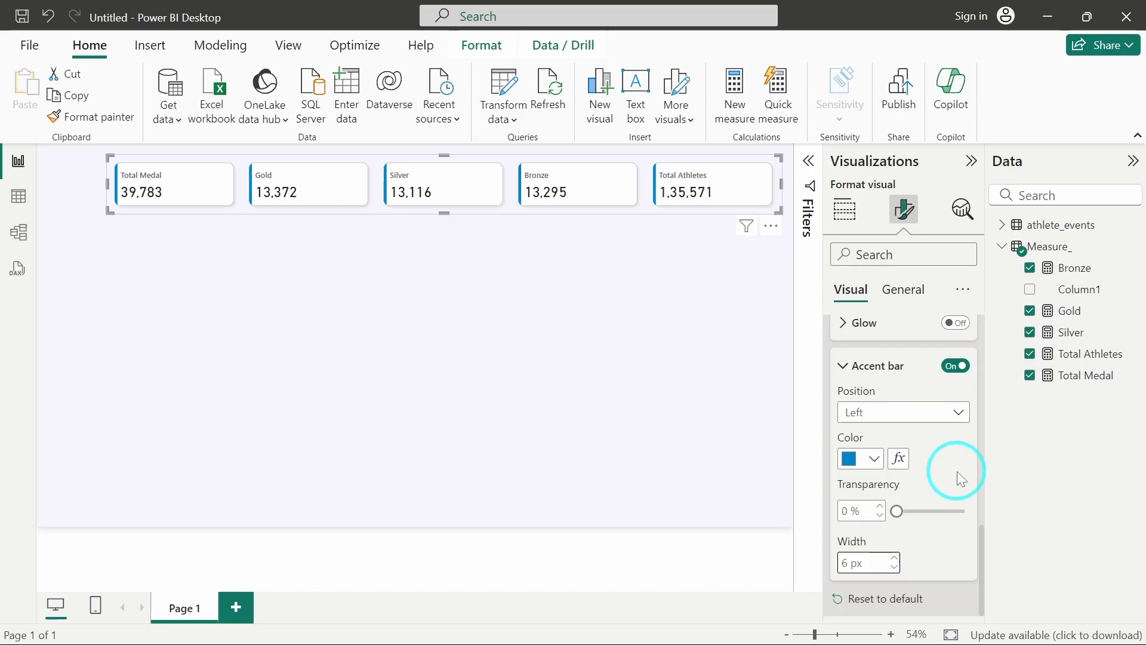
key("Up")
left_click(875, 364)
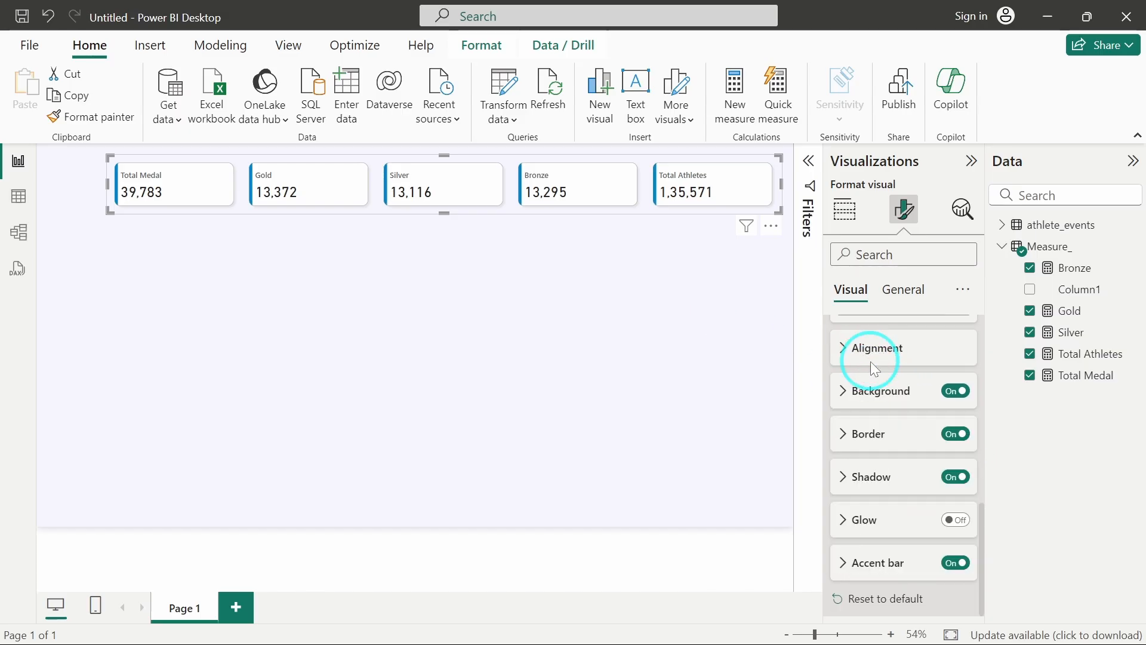
left_click(854, 355)
scroll(872, 370, "up", 3)
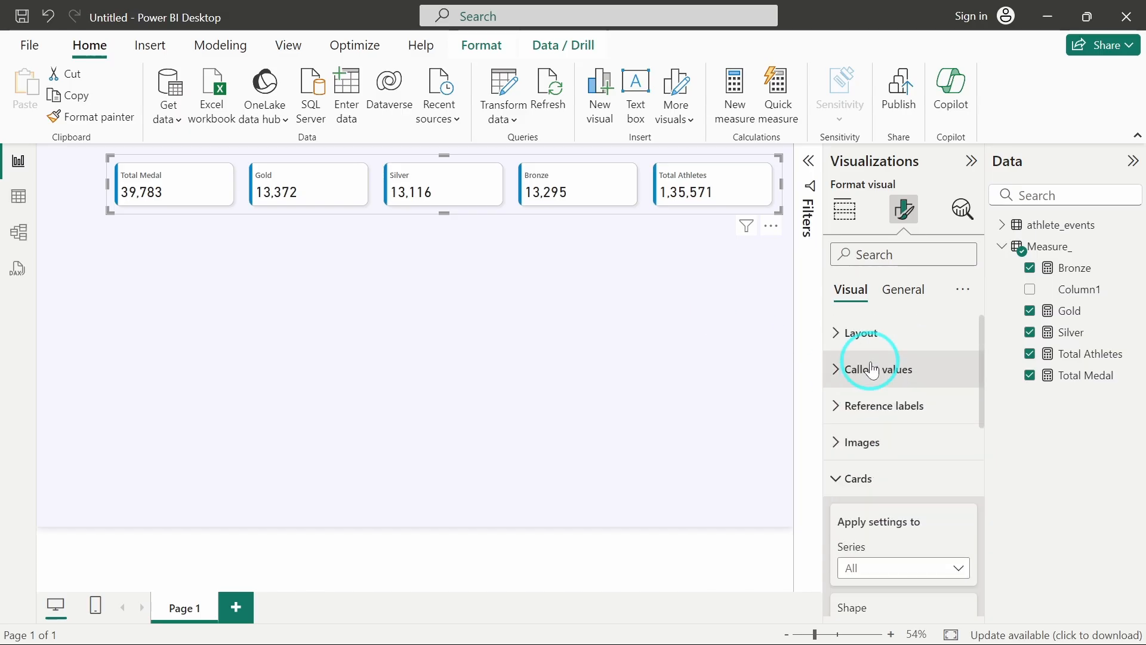
left_click(875, 478)
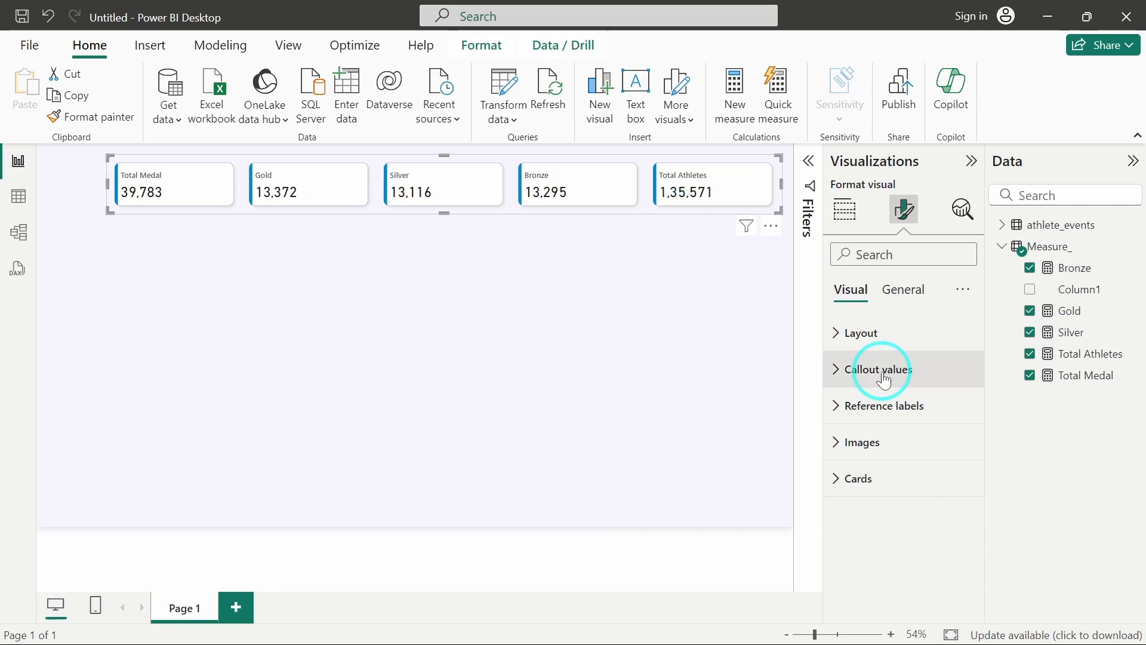
- Turn on the image for the Total Medal card only and load the Total Medal picture from the Olympic folder
left_click(879, 459)
scroll(879, 459, "down", 2)
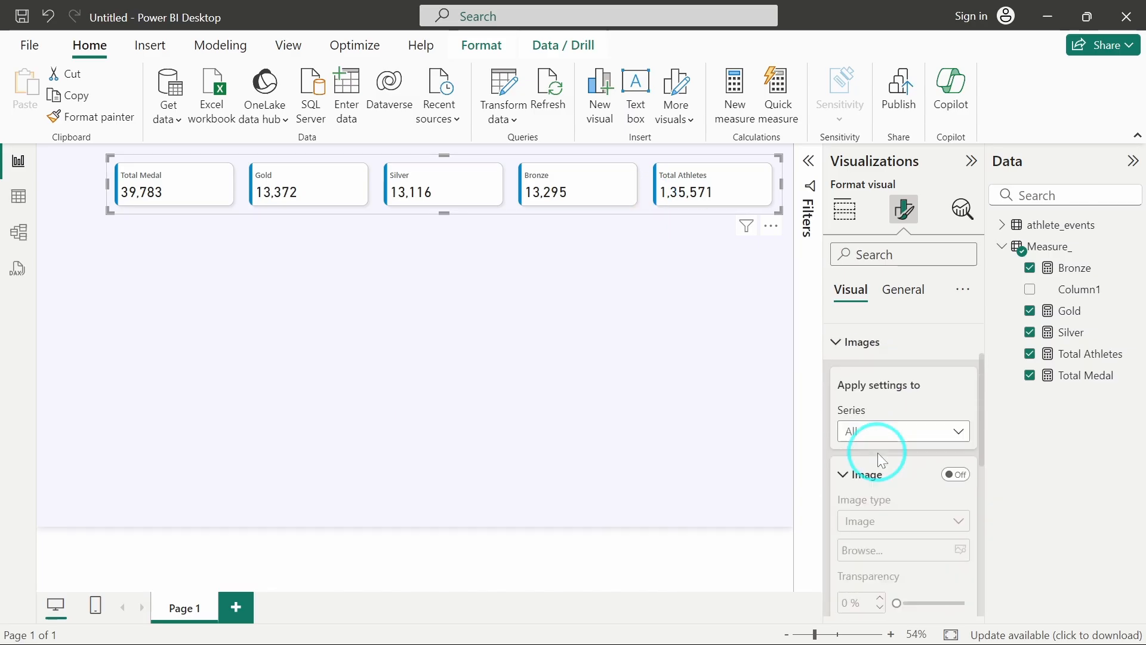
left_click(875, 431)
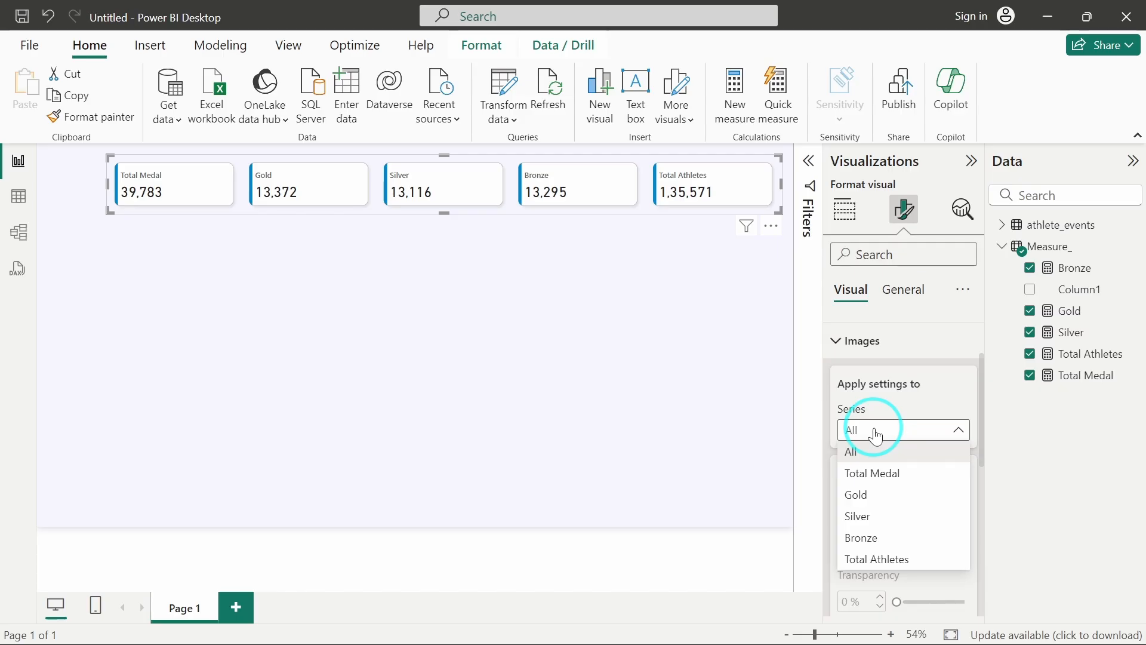
left_click(878, 473)
scroll(880, 471, "down", 2)
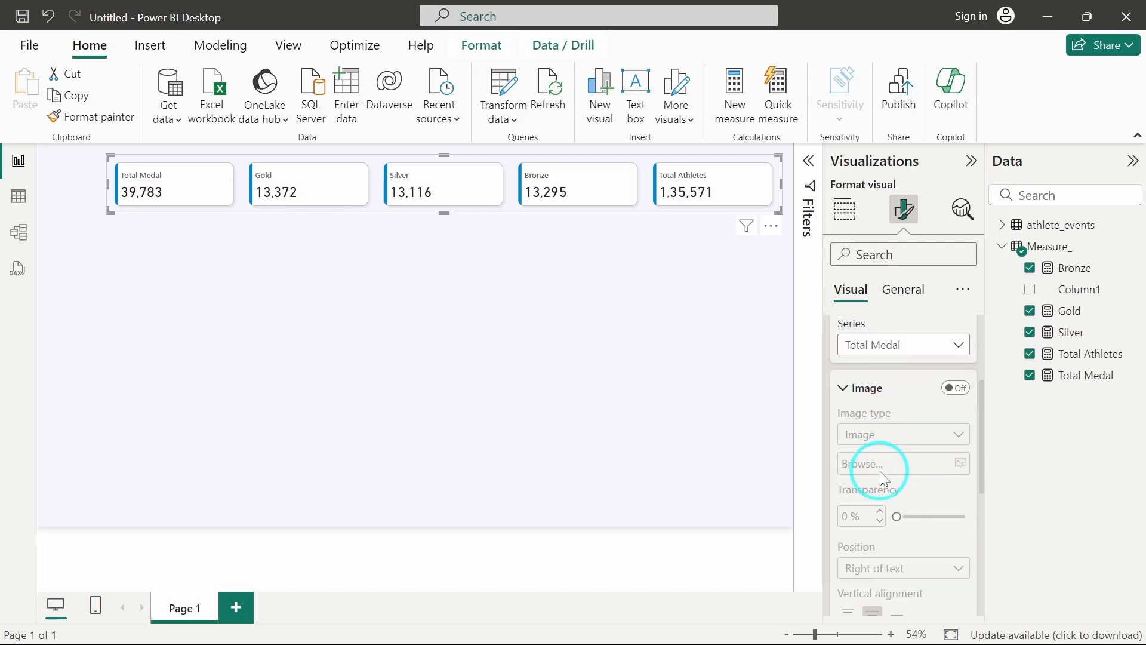
left_click(957, 360)
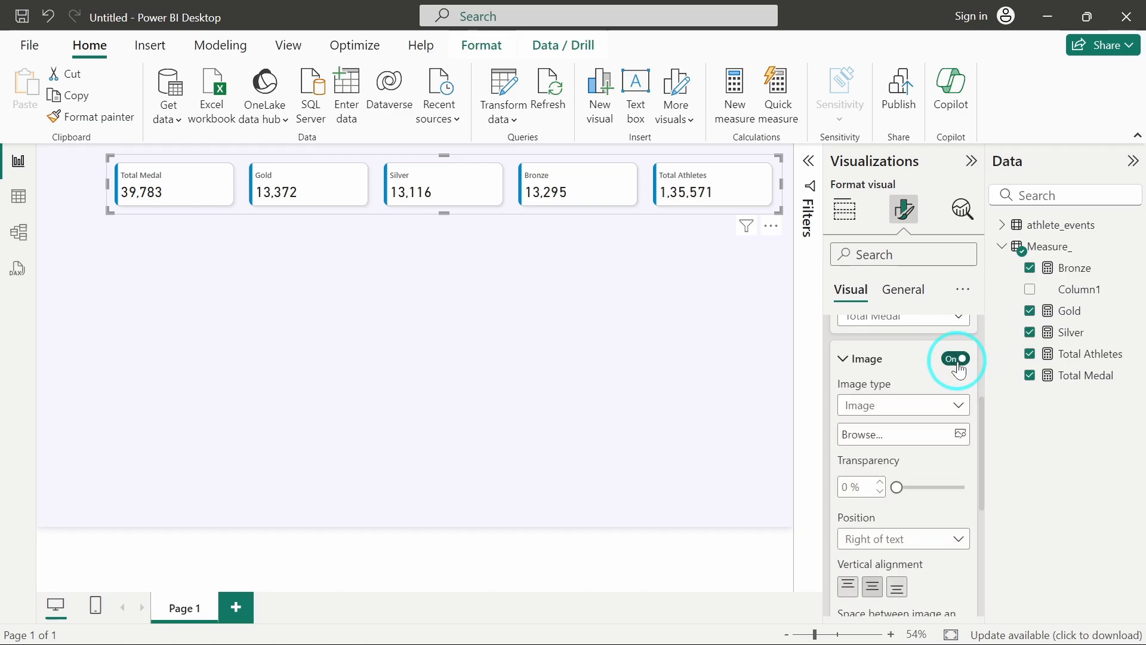
left_click(960, 436)
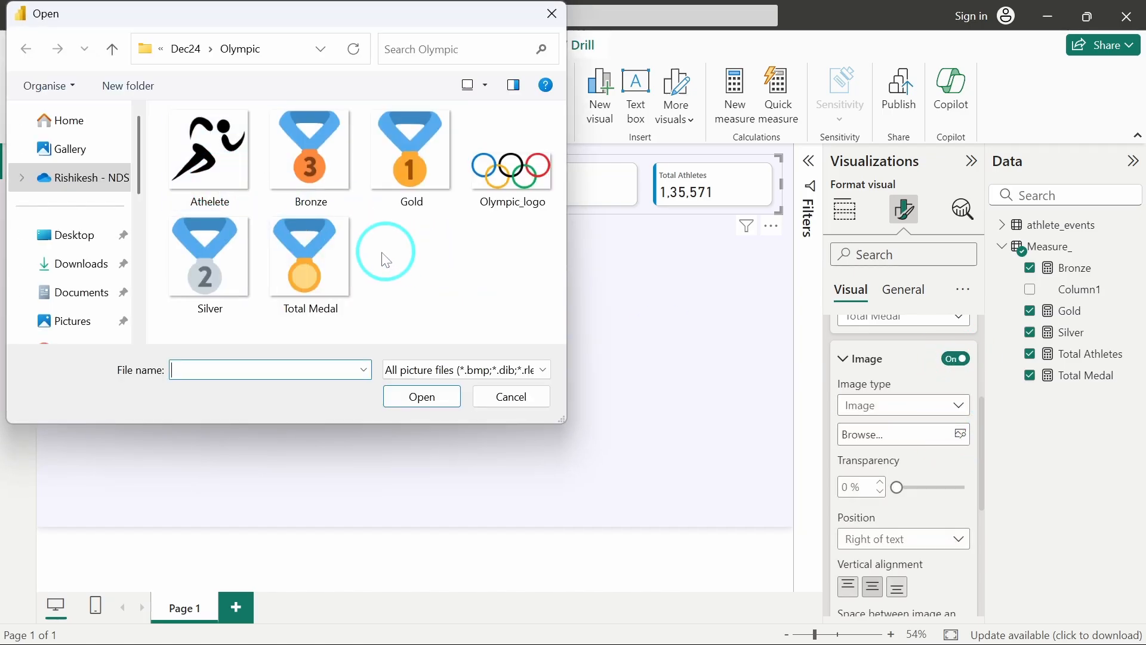
left_click(310, 263)
left_click(409, 395)
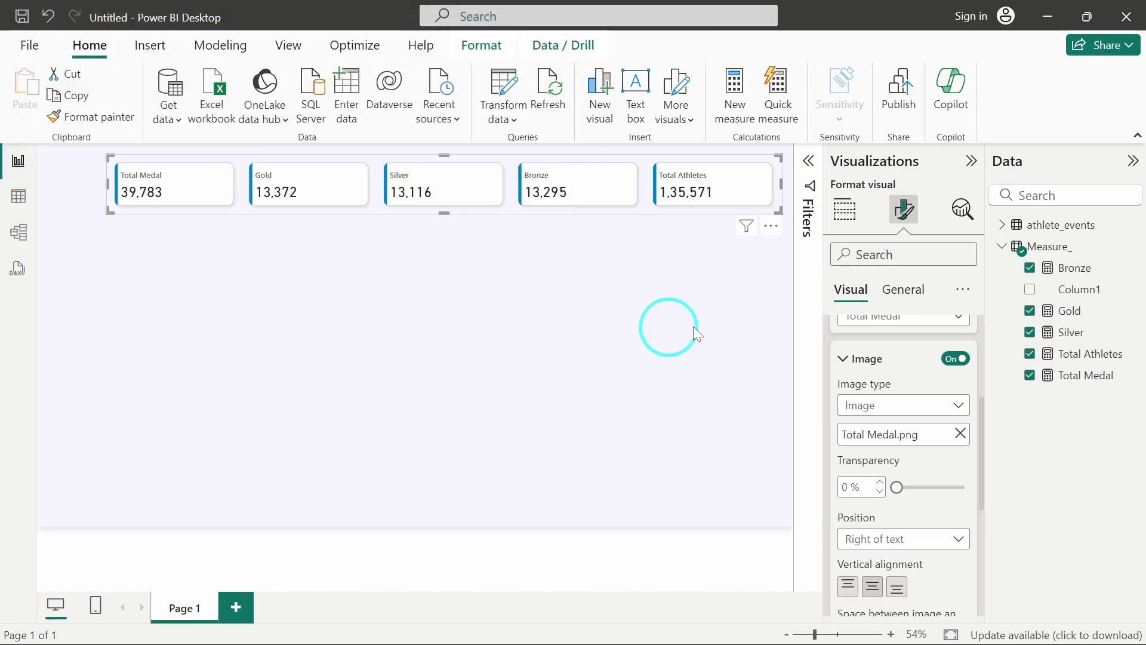
- Set the Total Medal card's image size to 45 px and align the image vertically to the bottom
scroll(916, 457, "down", 4)
scroll(915, 457, "down", 1)
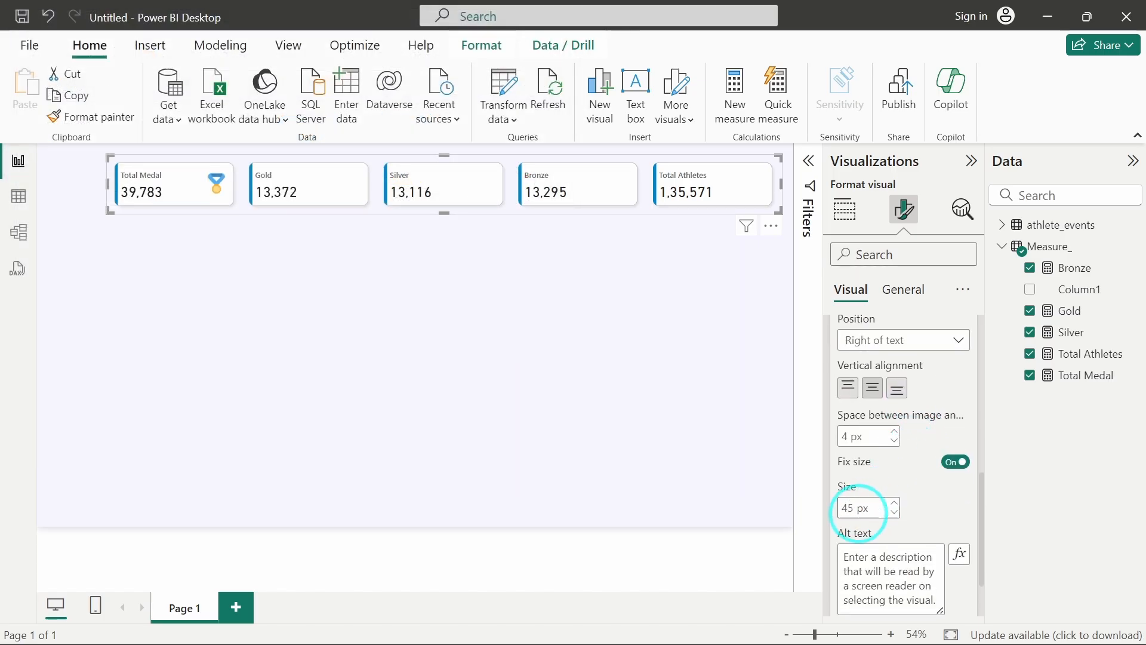
left_click(899, 394)
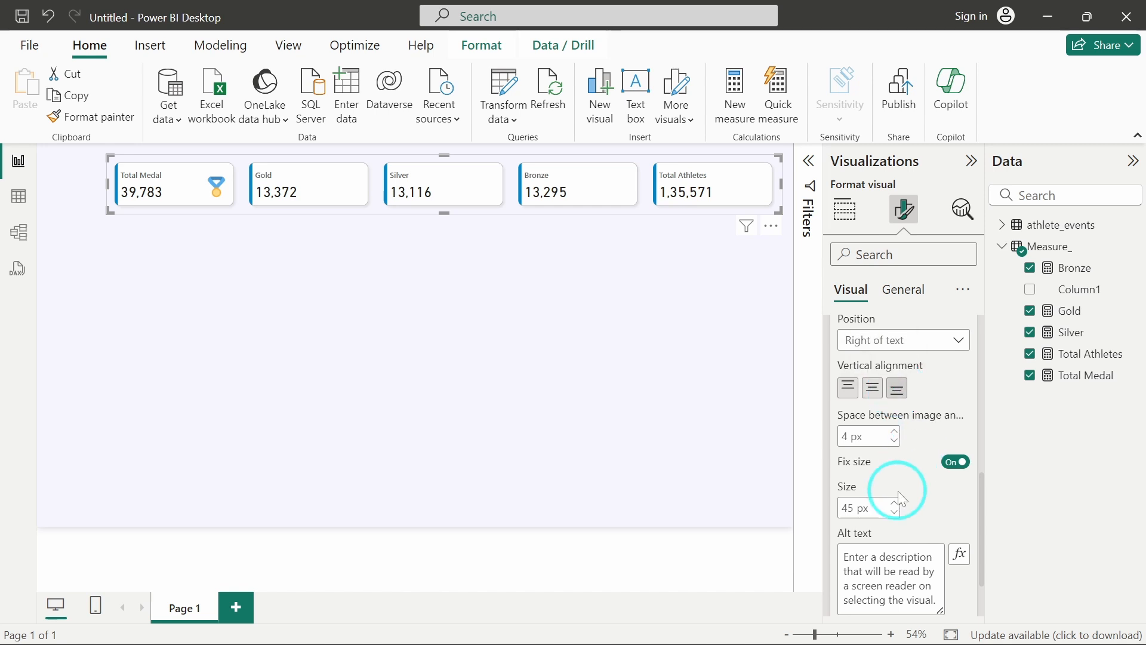
scroll(901, 498, "down", 2)
- Turn on the image for the Gold card and load the Gold picture from the Olympic folder
scroll(908, 478, "up", 5)
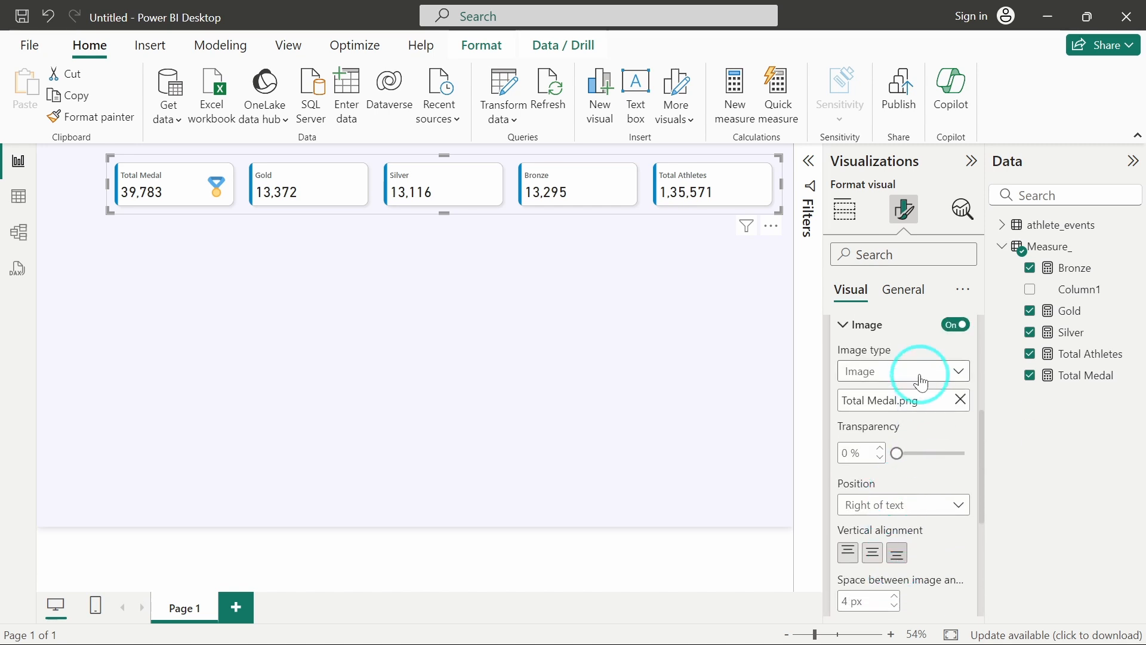
scroll(917, 374, "up", 3)
left_click(901, 398)
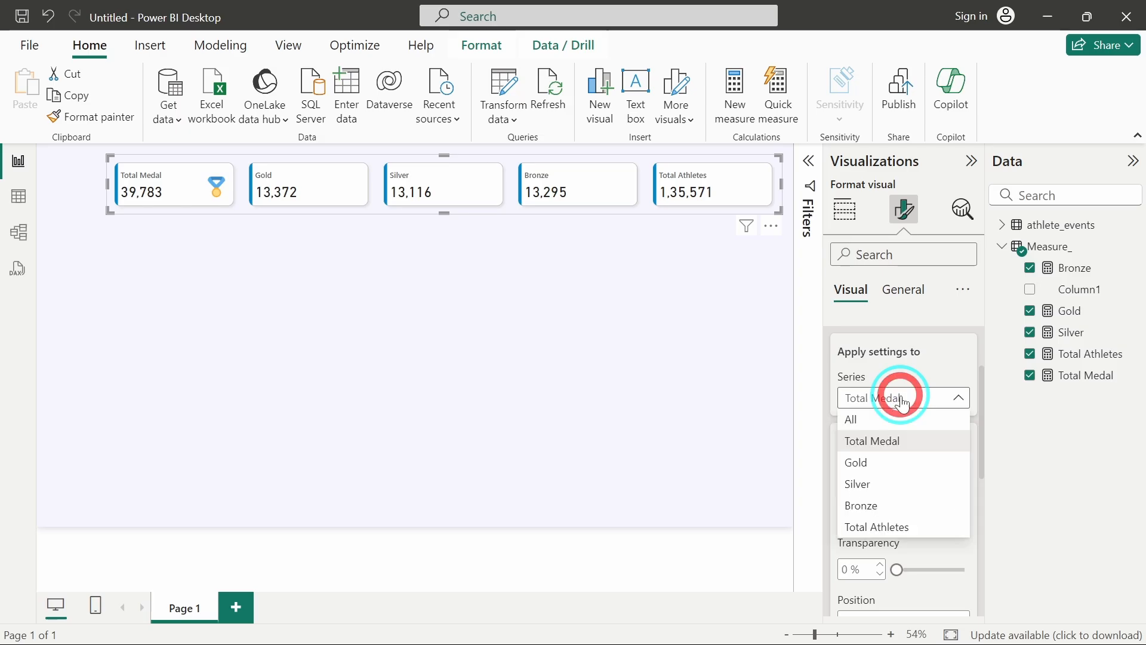
left_click(897, 462)
scroll(896, 461, "down", 1)
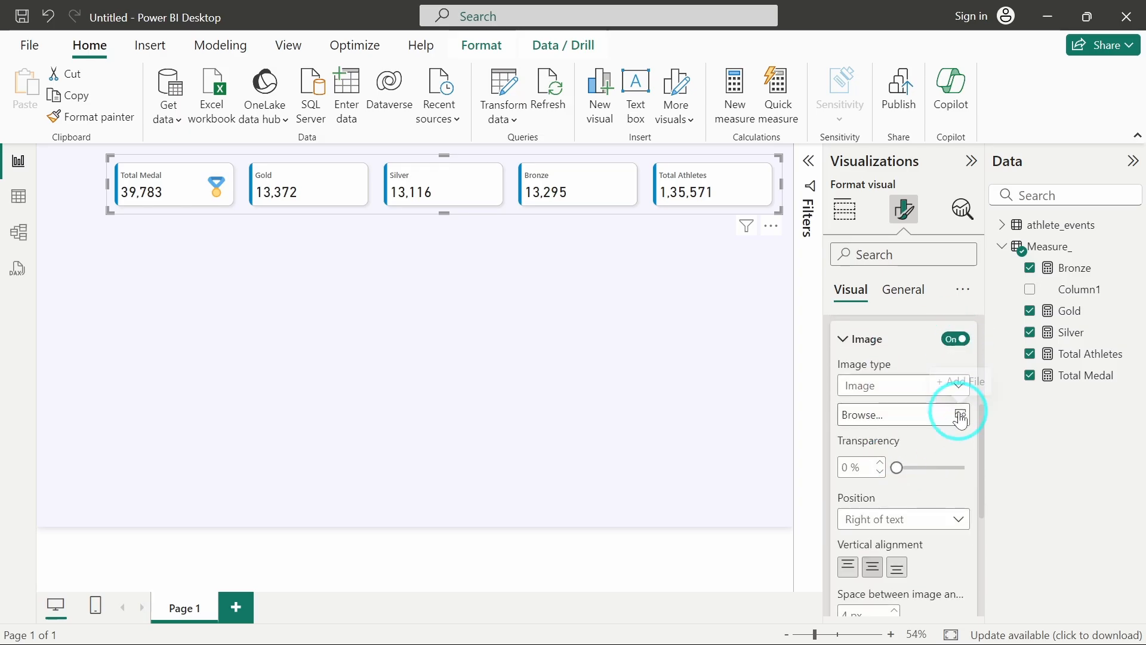
left_click(959, 413)
left_click(395, 174)
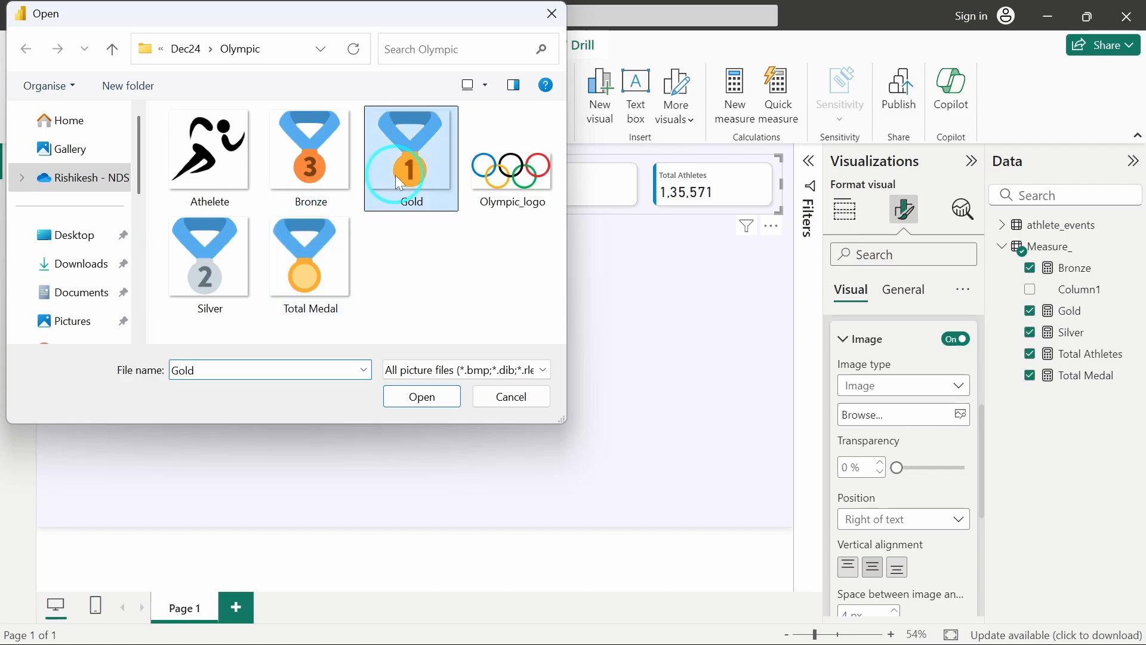
left_click(443, 403)
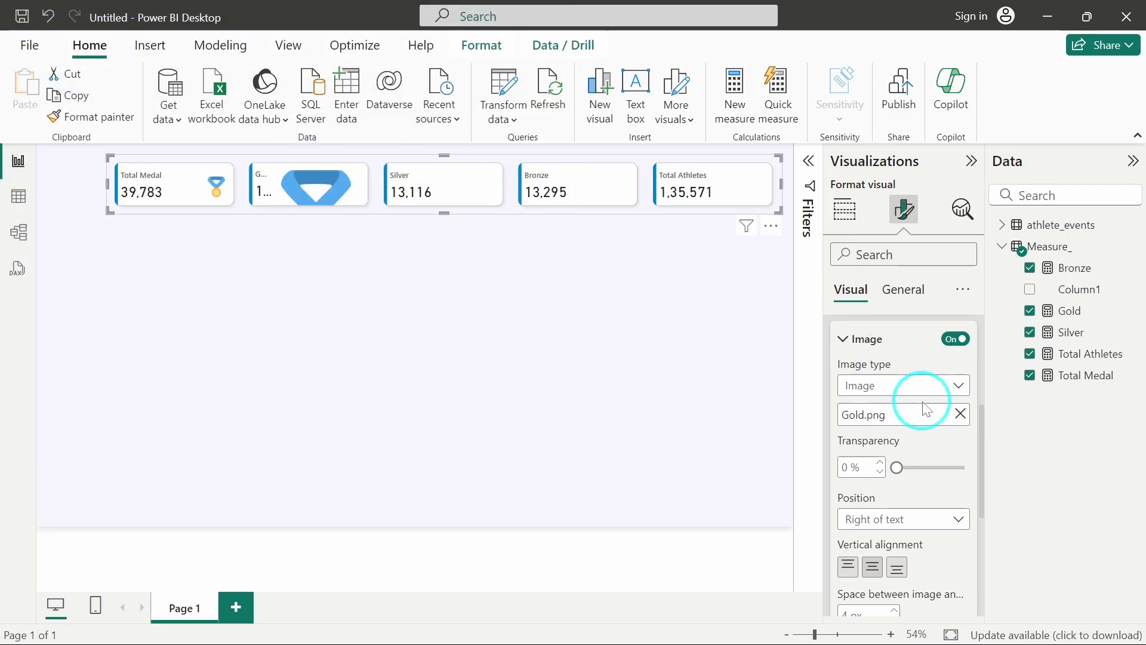
- Set the Gold card's image size to 45 px and align the image vertically to the bottom
scroll(922, 358, "down", 3)
left_click(856, 558)
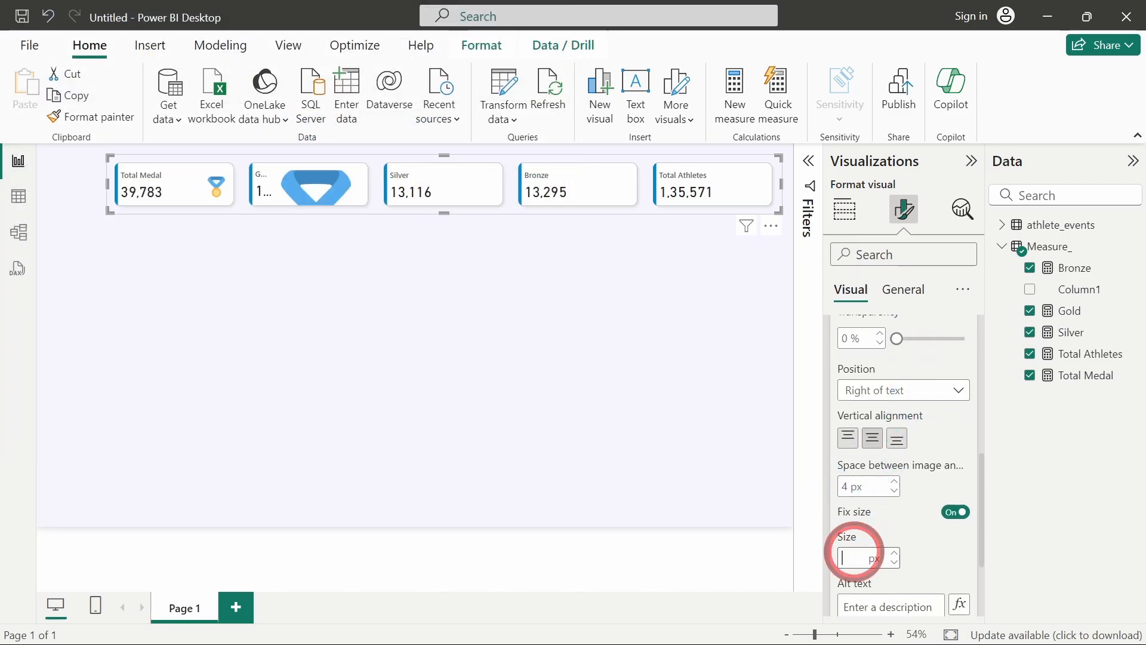
type("45")
left_click(896, 438)
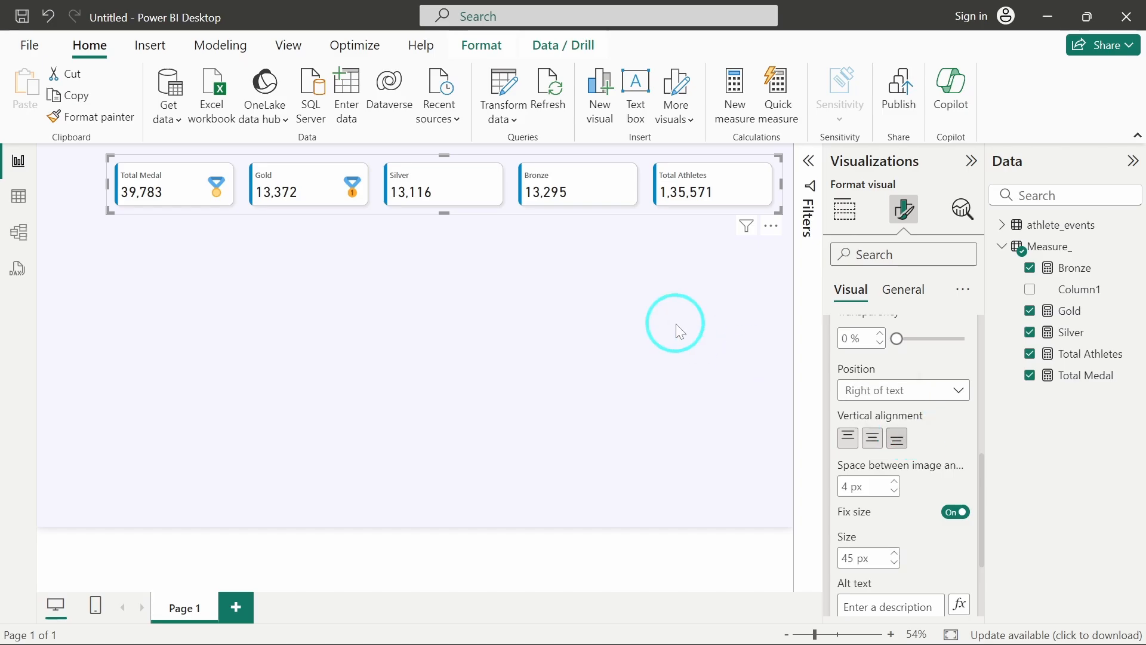
- Turn on the image for the Silver card and load the Silver picture from the Olympic folder
scroll(962, 369, "up", 3)
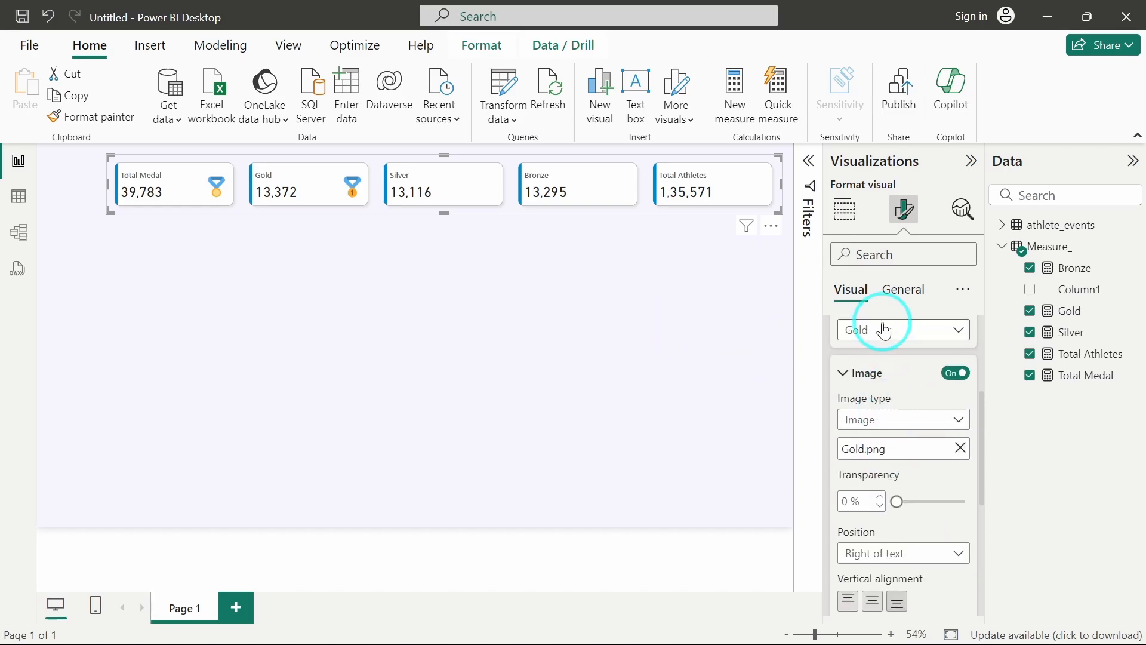
left_click(884, 330)
left_click(881, 412)
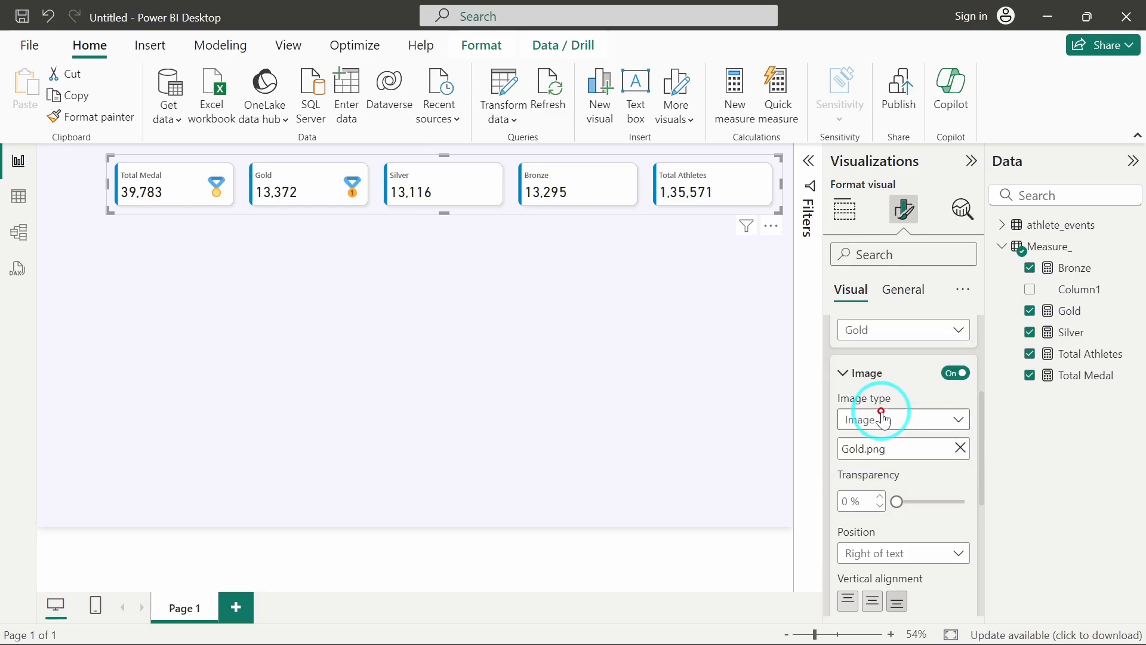
left_click(957, 374)
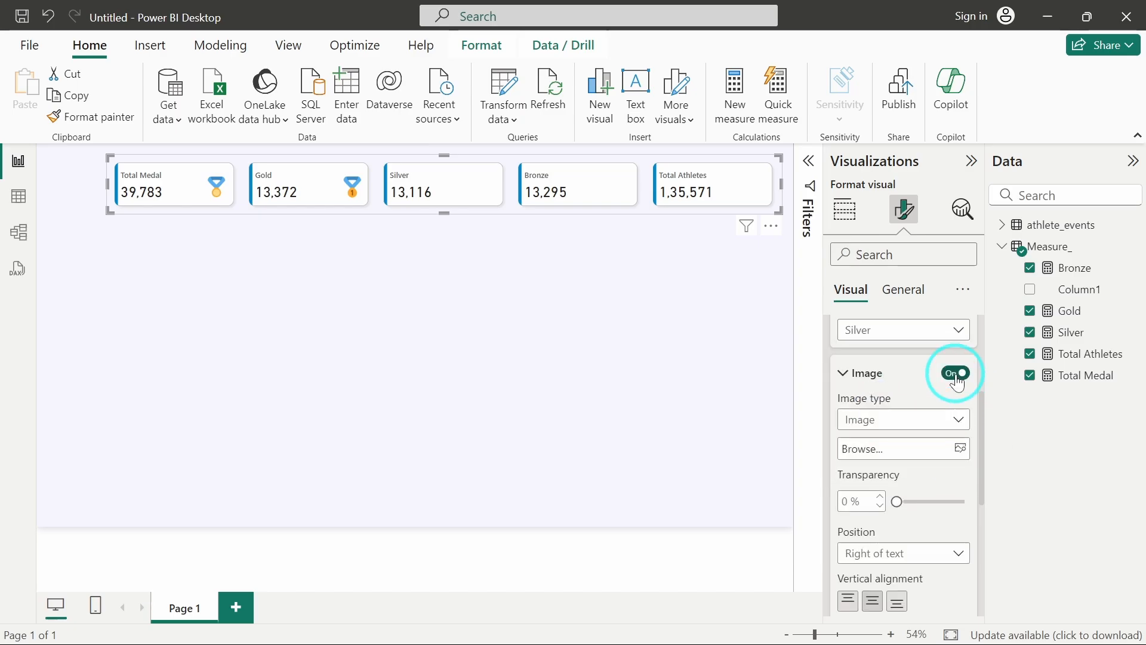
left_click(961, 443)
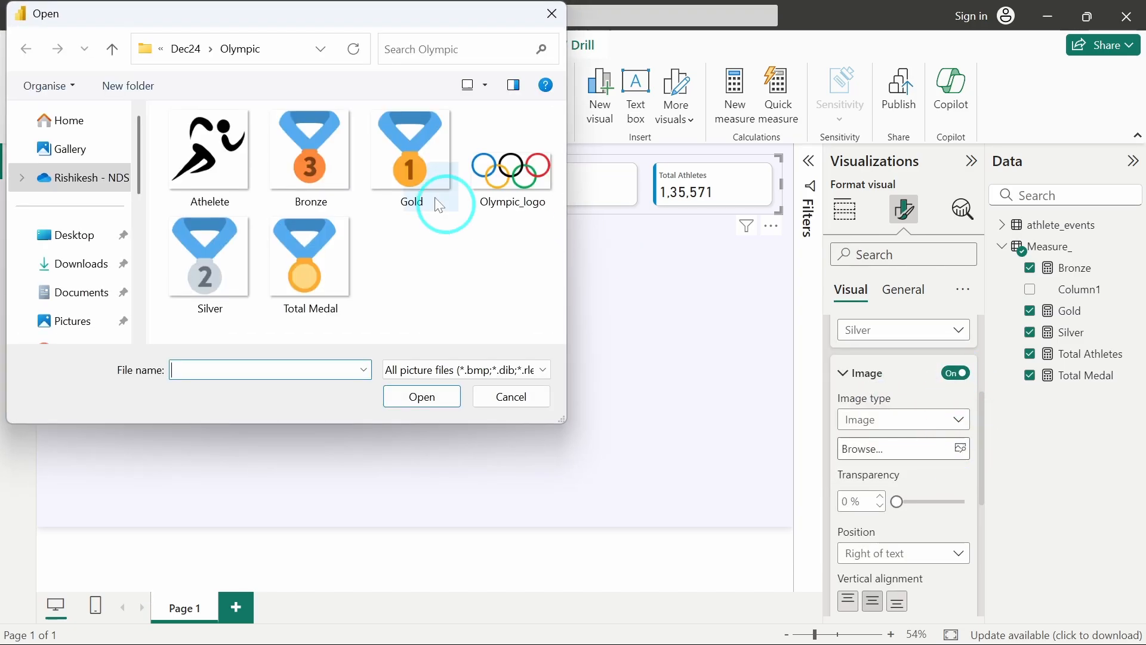
left_click(191, 277)
left_click(422, 396)
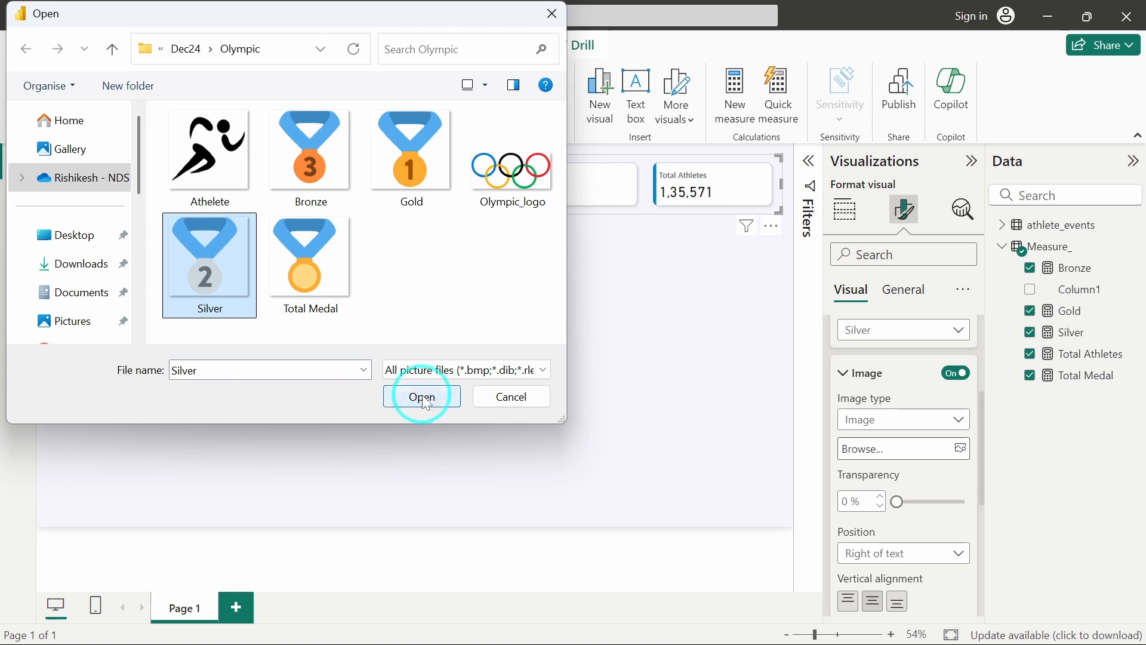
- Set the Silver card's image size to 45 px and align the image vertically to the bottom
scroll(915, 524, "down", 3)
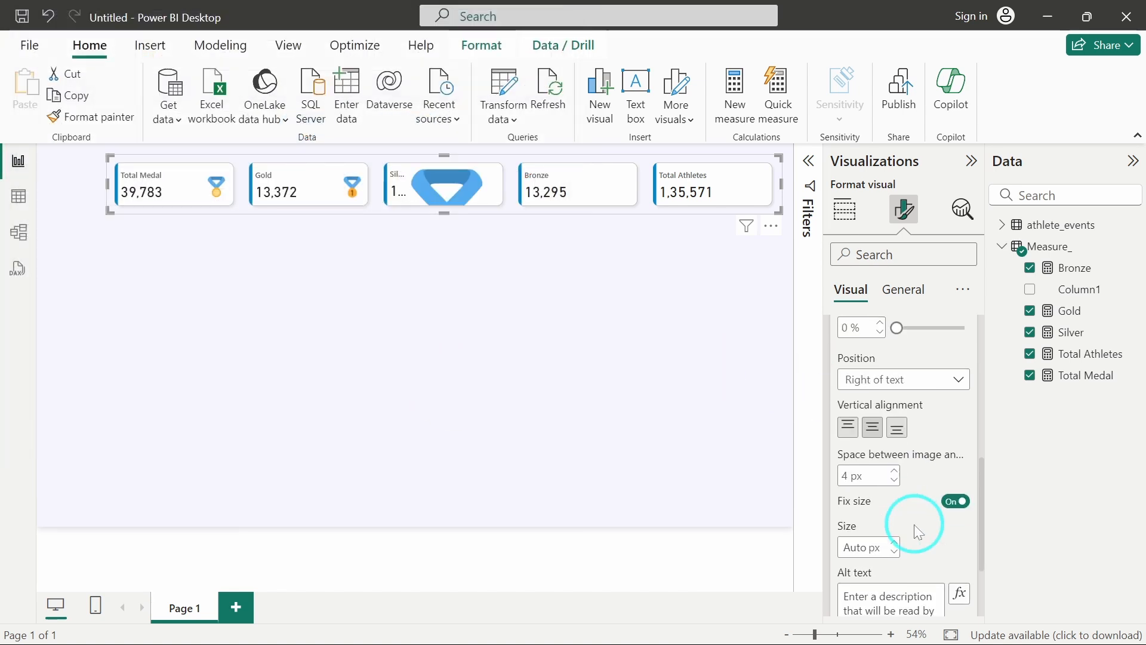
left_click(847, 548)
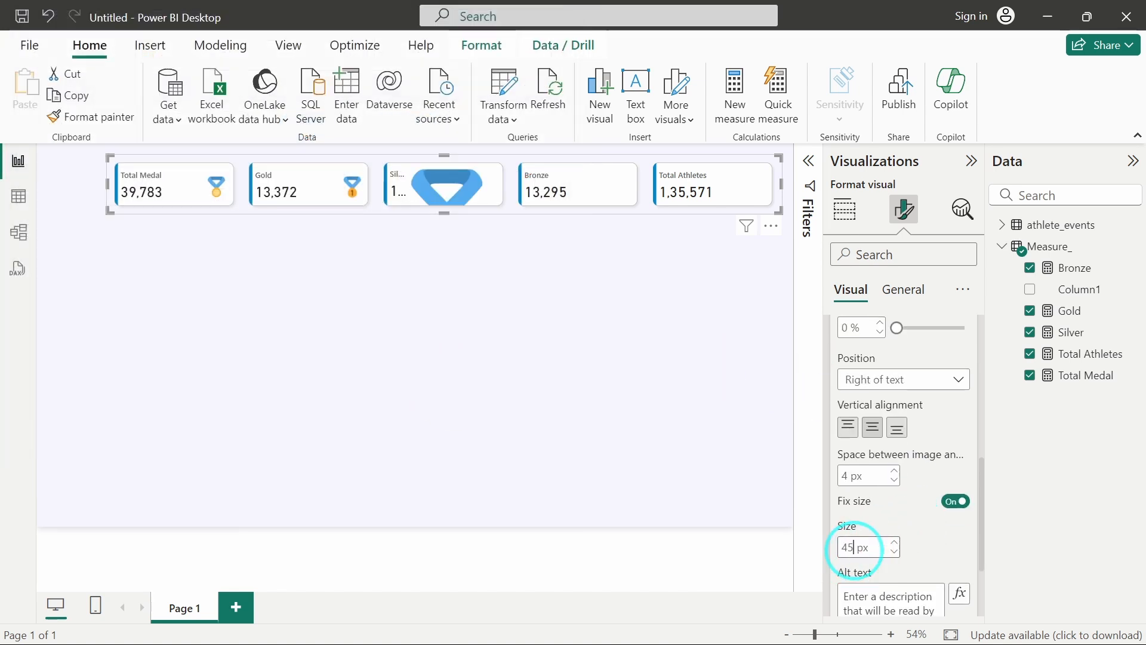
key("Return")
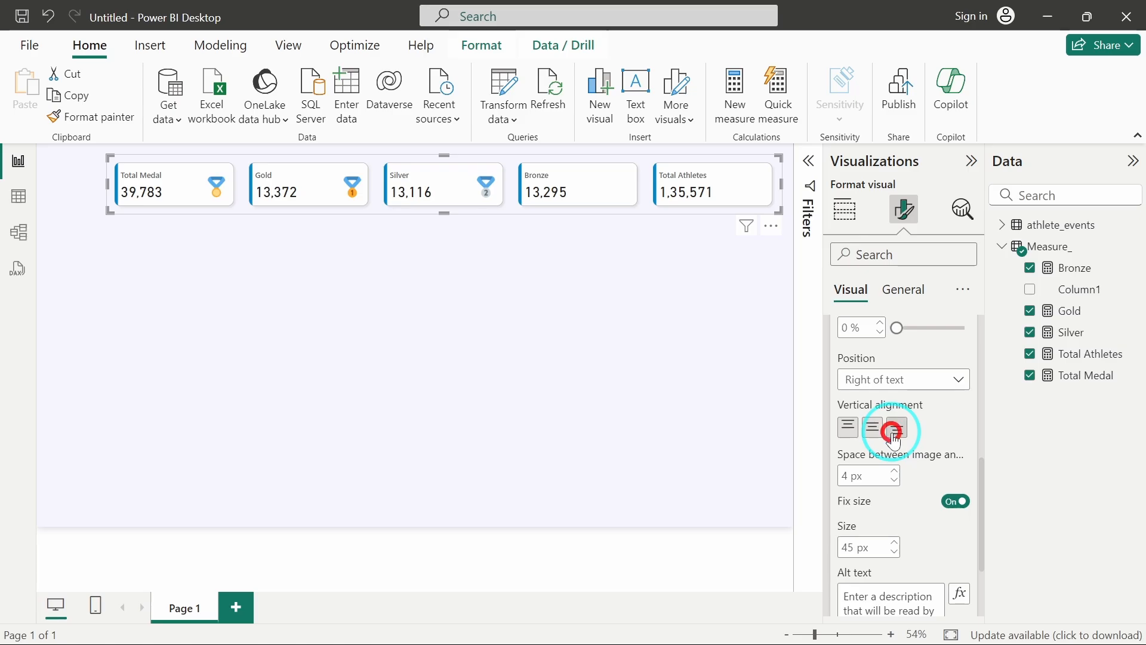
- Add the Bronze picture from the Olympic folder as the Bronze card's image with a size of 45 px
scroll(892, 433, "up", 4)
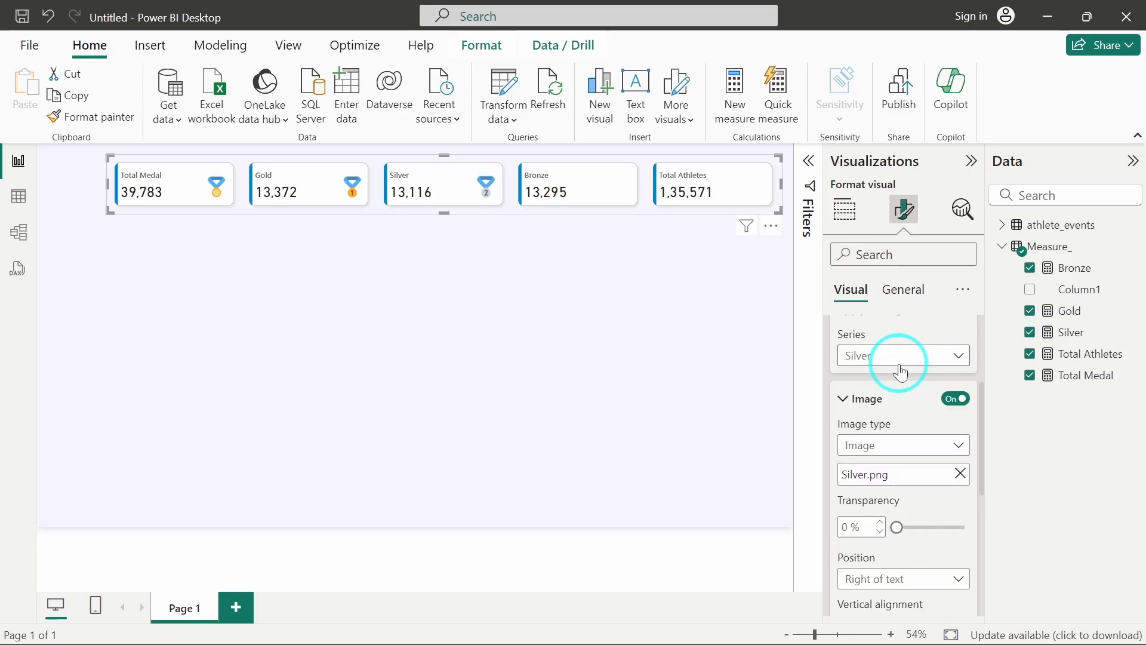
left_click(883, 366)
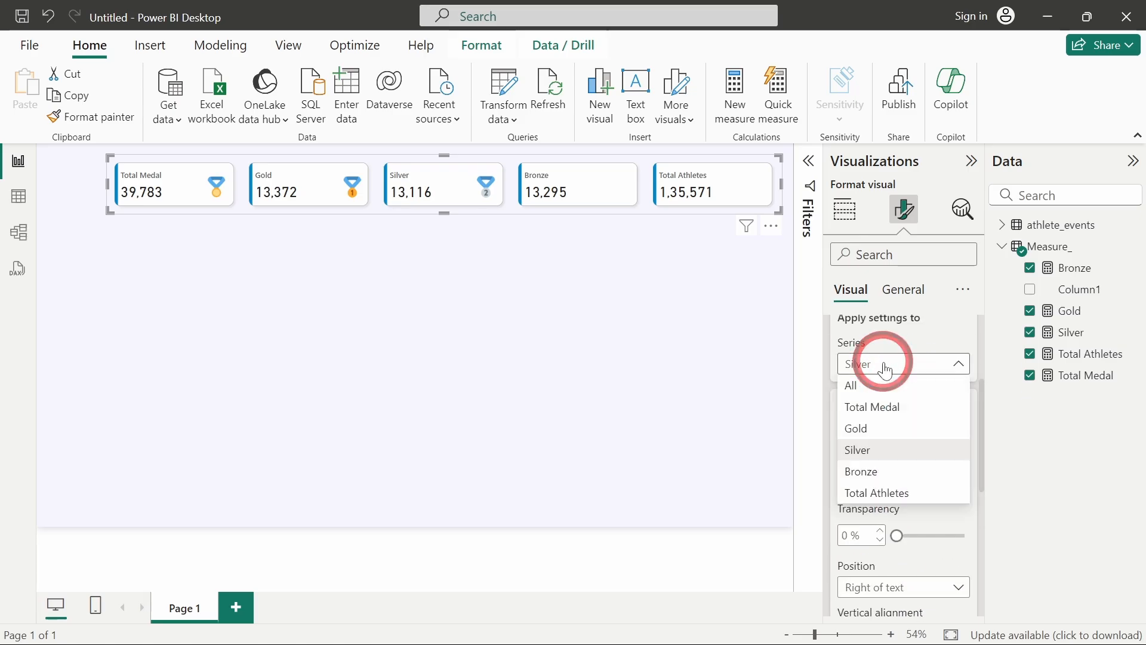
left_click(883, 476)
scroll(882, 468, "down", 4)
scroll(881, 469, "up", 2)
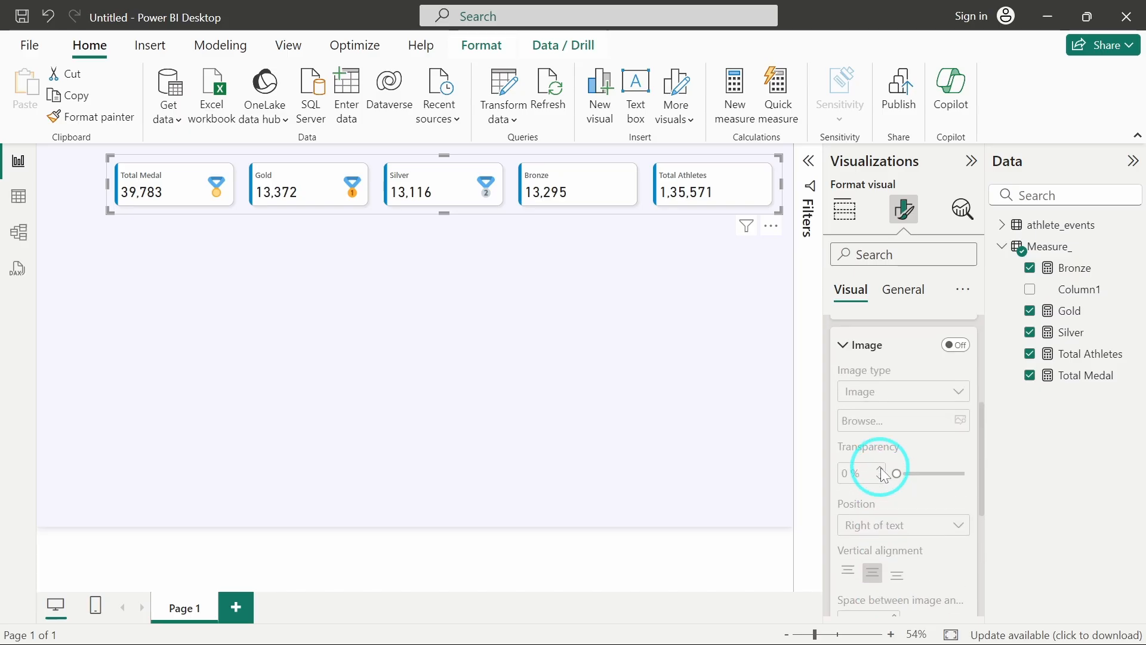
left_click(953, 346)
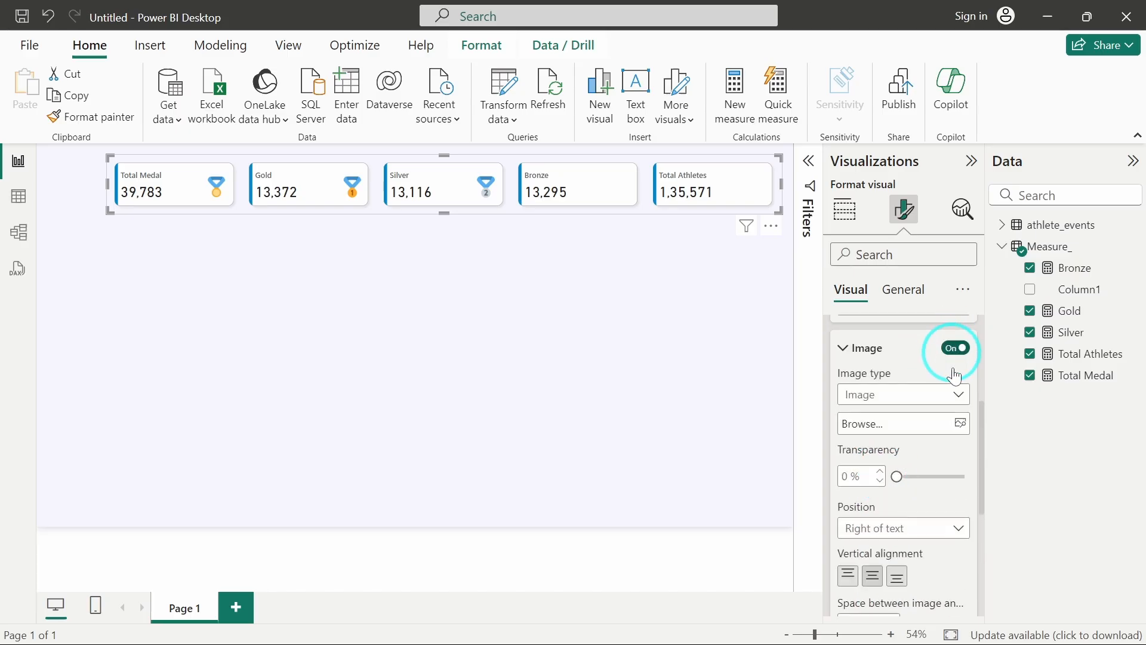
left_click(960, 424)
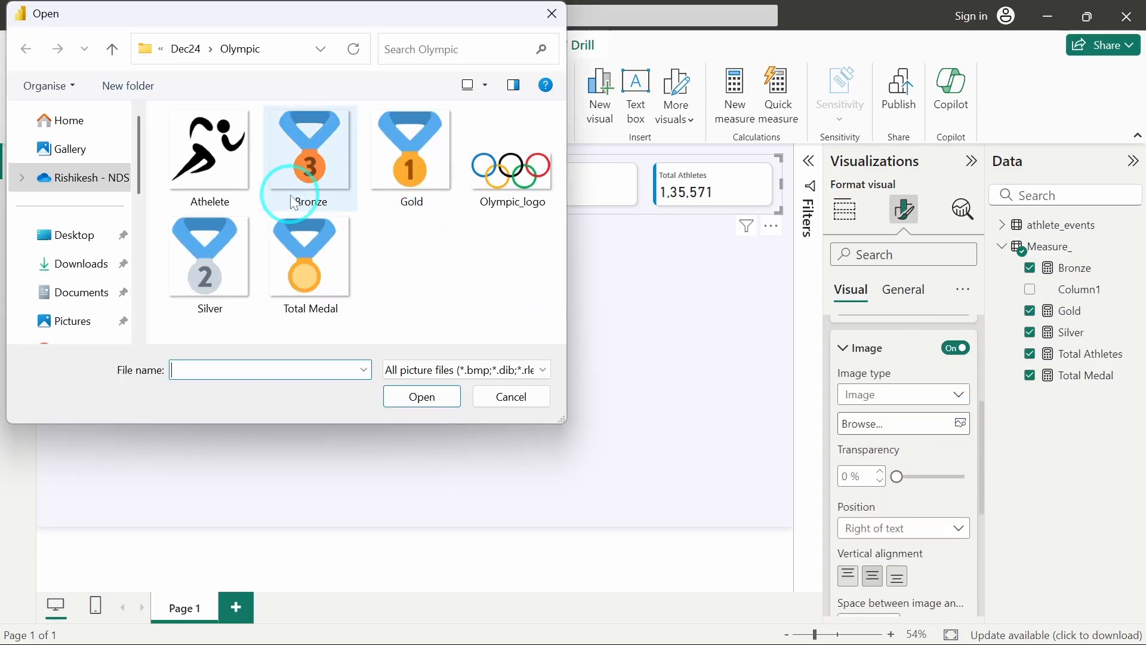
left_click(294, 203)
left_click(402, 397)
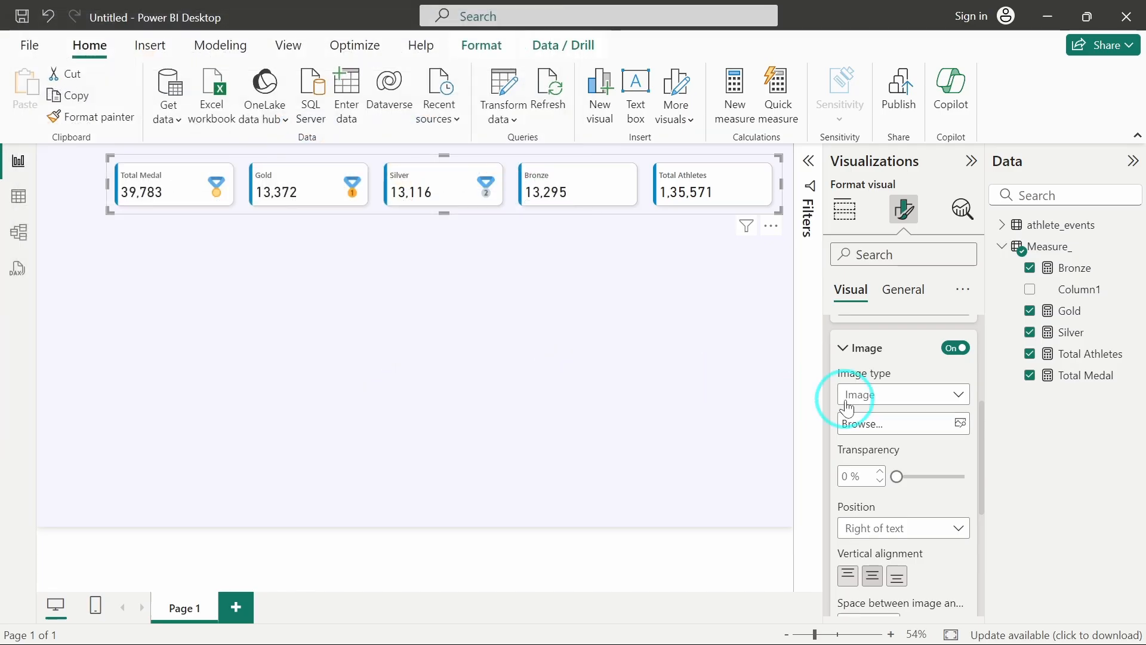
scroll(952, 439, "down", 3)
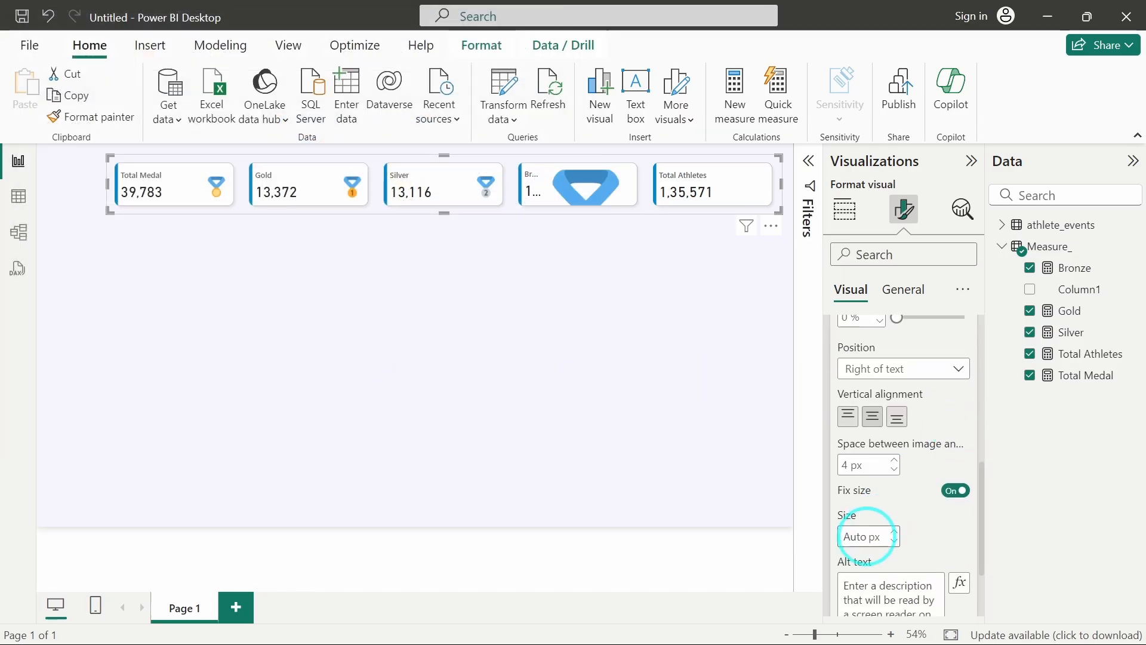
key("Return")
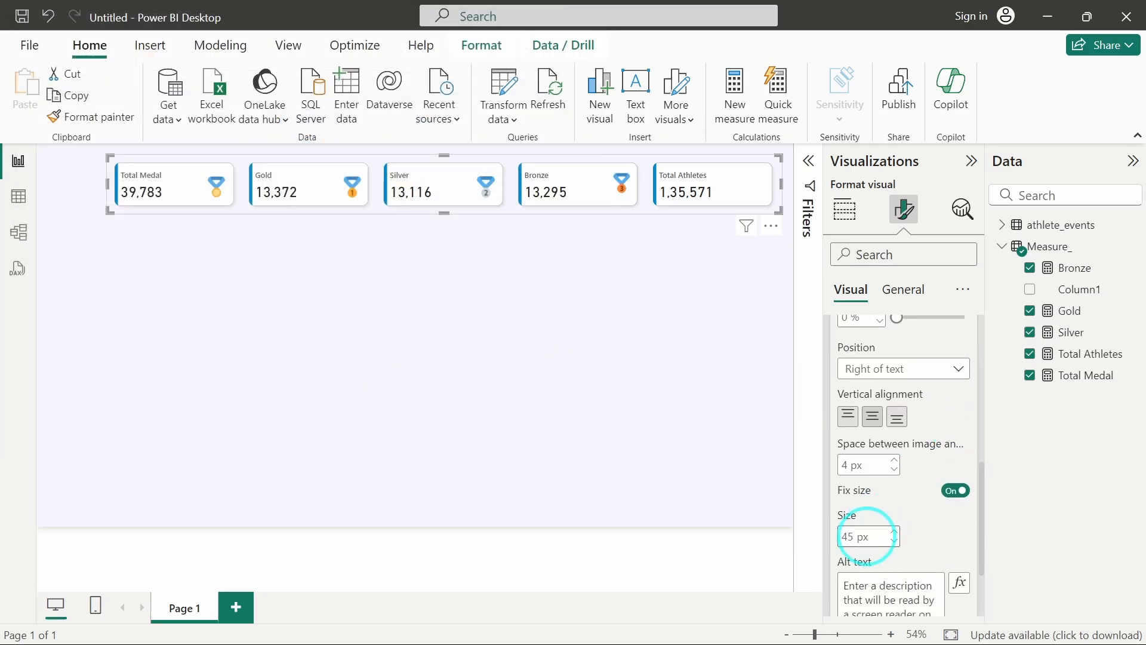
- Align the Bronze card's image vertically to the bottom, and turn on the Total Athletes card's image with the Athelete picture
left_click(897, 416)
scroll(947, 424, "up", 2)
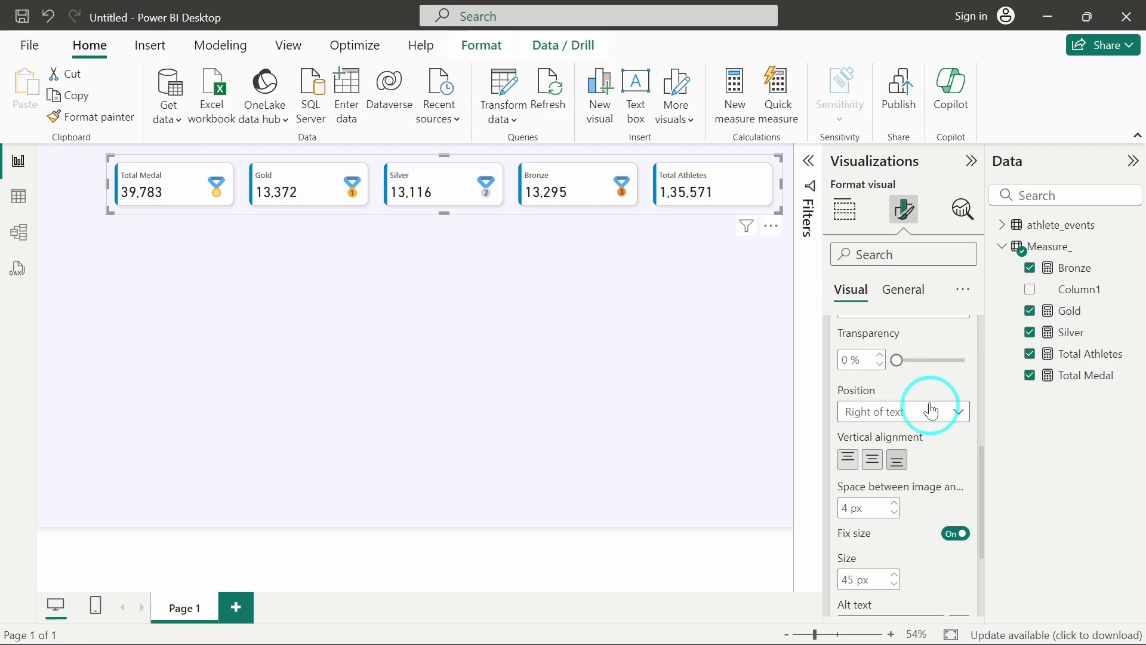
scroll(934, 388, "up", 3)
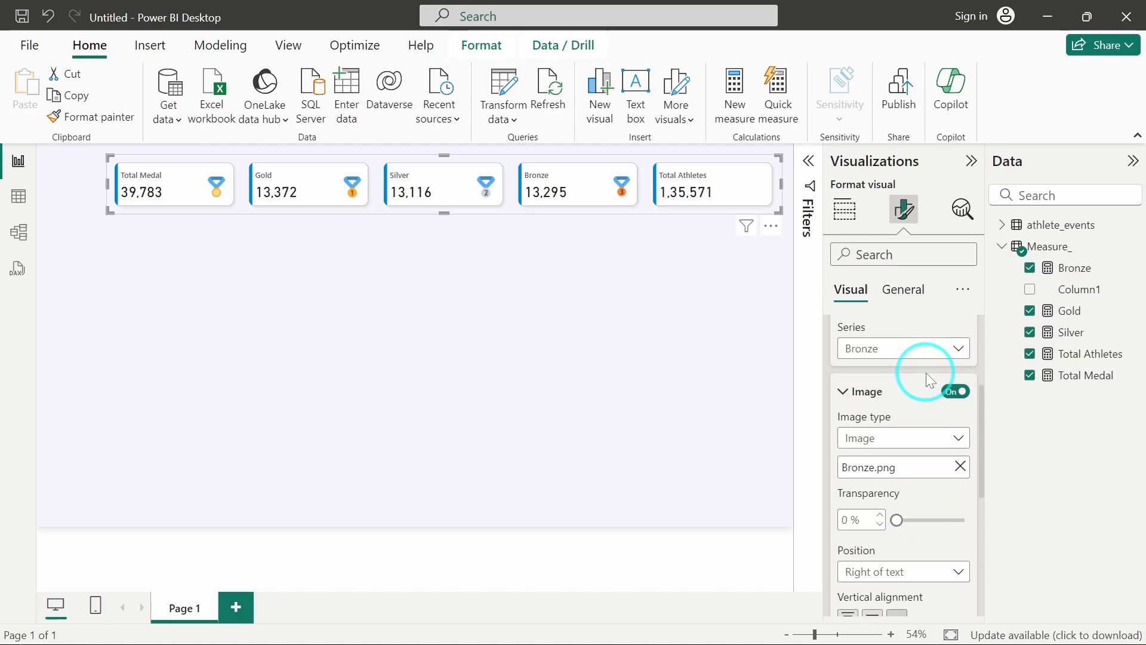
left_click(901, 349)
left_click(895, 475)
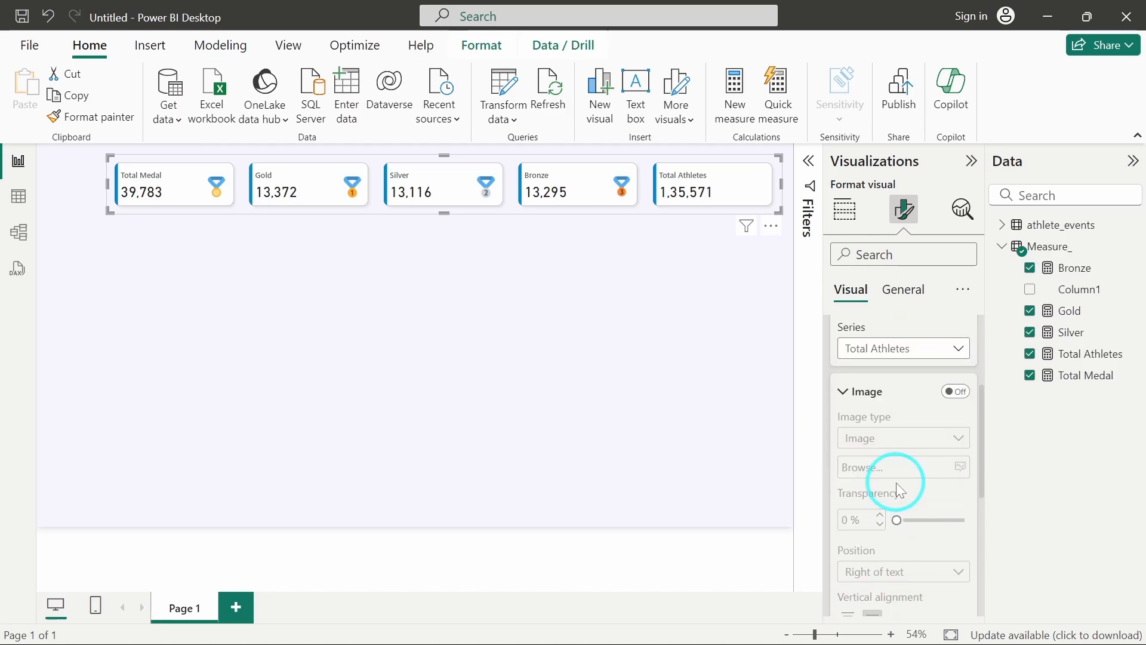
left_click(955, 391)
left_click(961, 478)
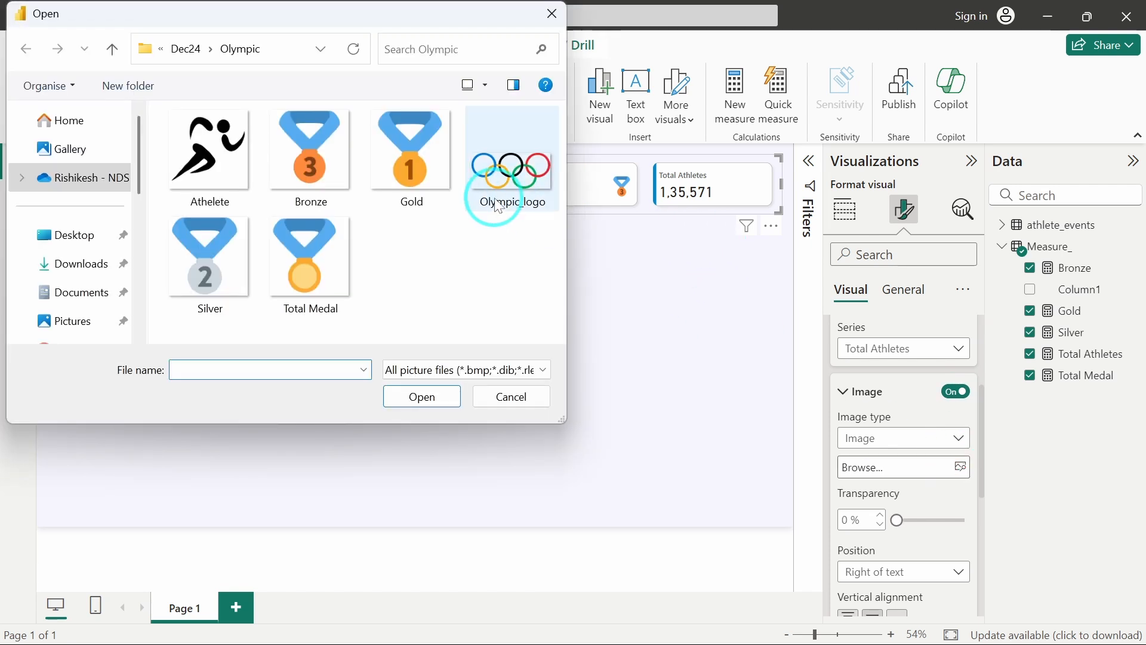
left_click(247, 159)
left_click(425, 394)
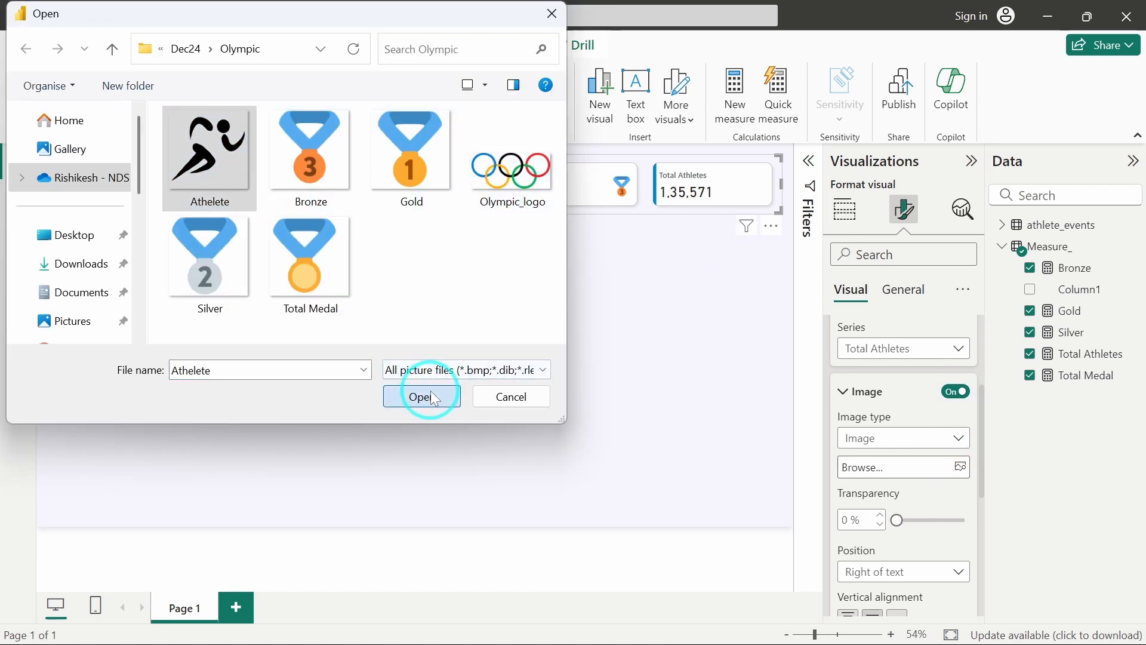
- Set the Total Athletes card's image size to 45 px and align the image vertically to the bottom
scroll(951, 424, "down", 5)
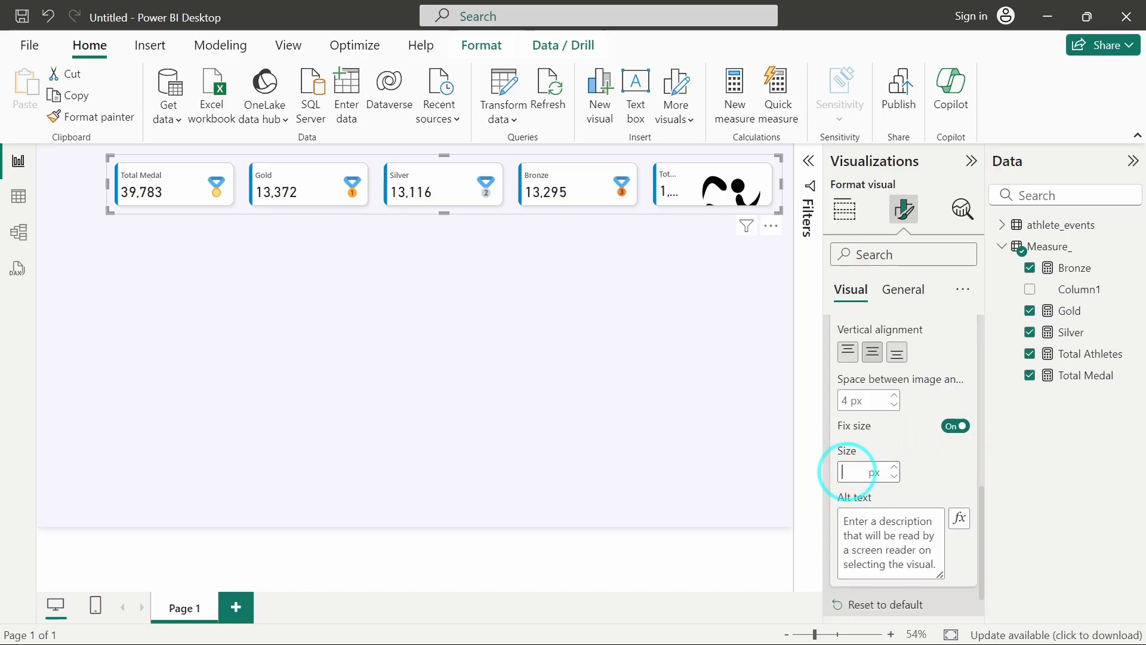
scroll(922, 424, "up", 3)
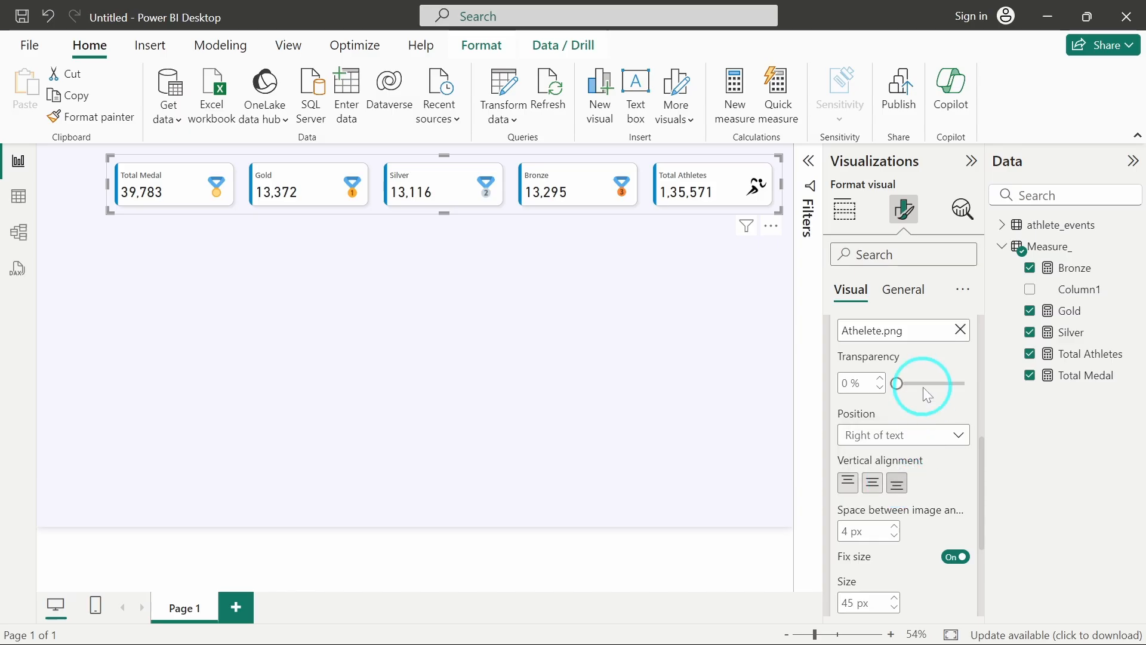
scroll(923, 387, "up", 3)
left_click(884, 382)
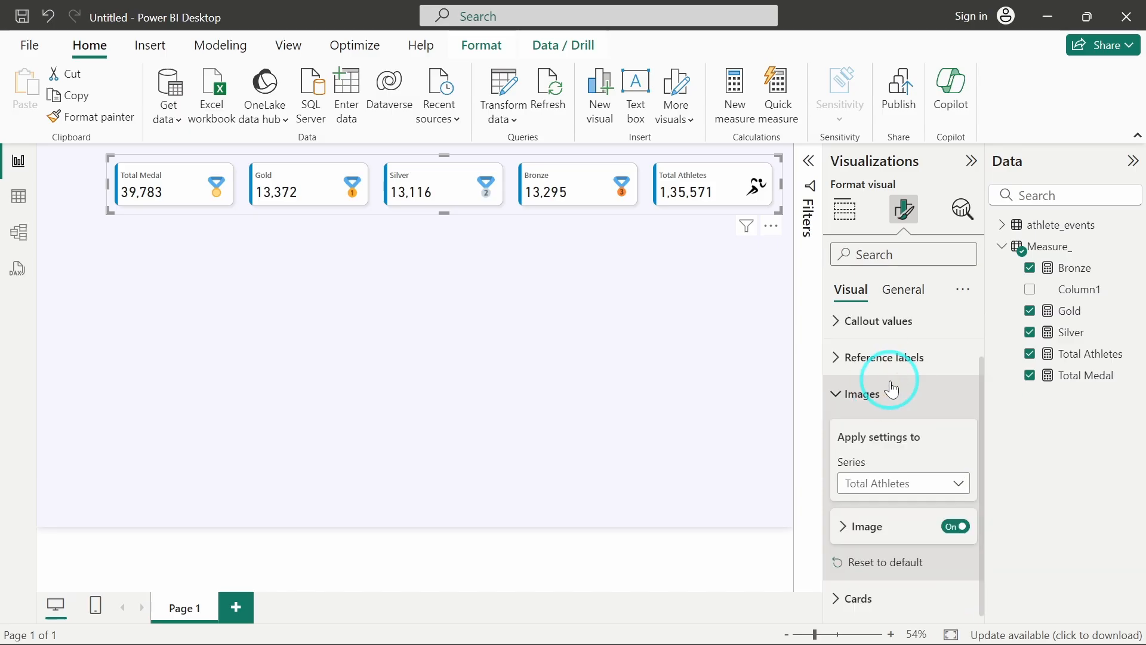
left_click(890, 388)
left_click(886, 442)
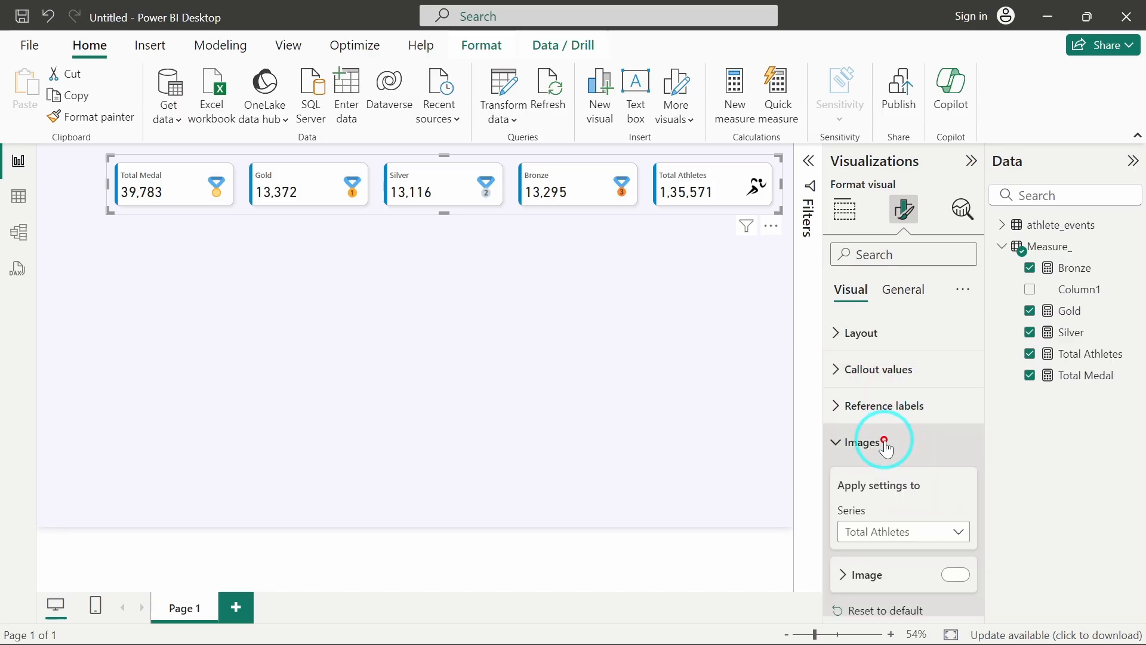
scroll(884, 439, "down", 1)
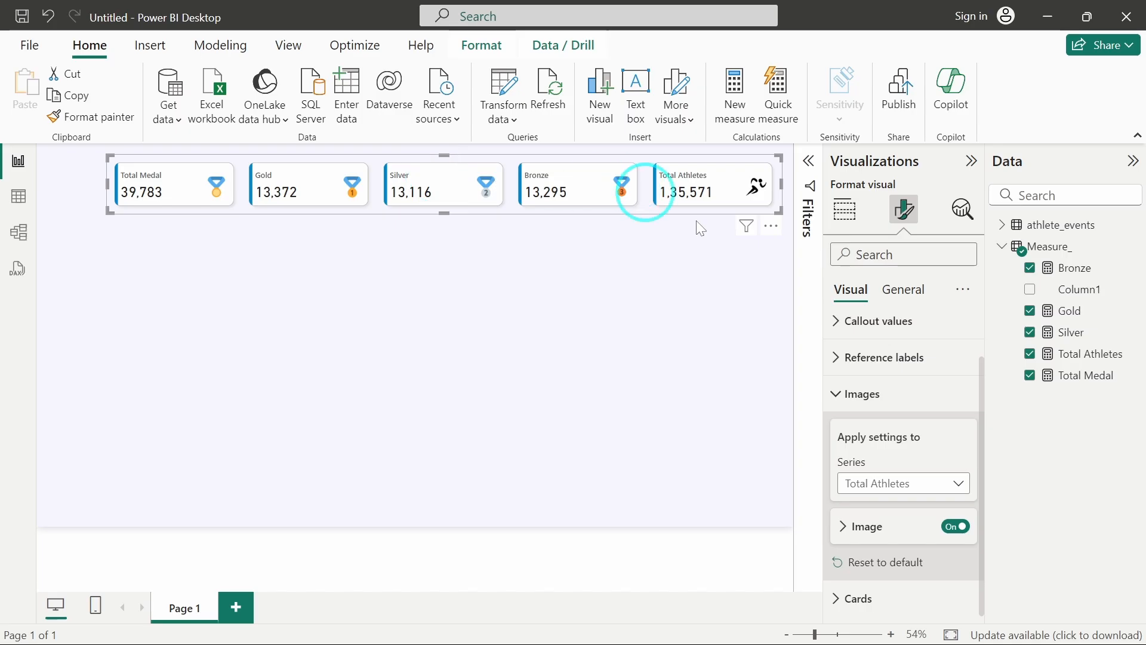
left_click(859, 527)
scroll(890, 496, "down", 2)
scroll(900, 384, "up", 1)
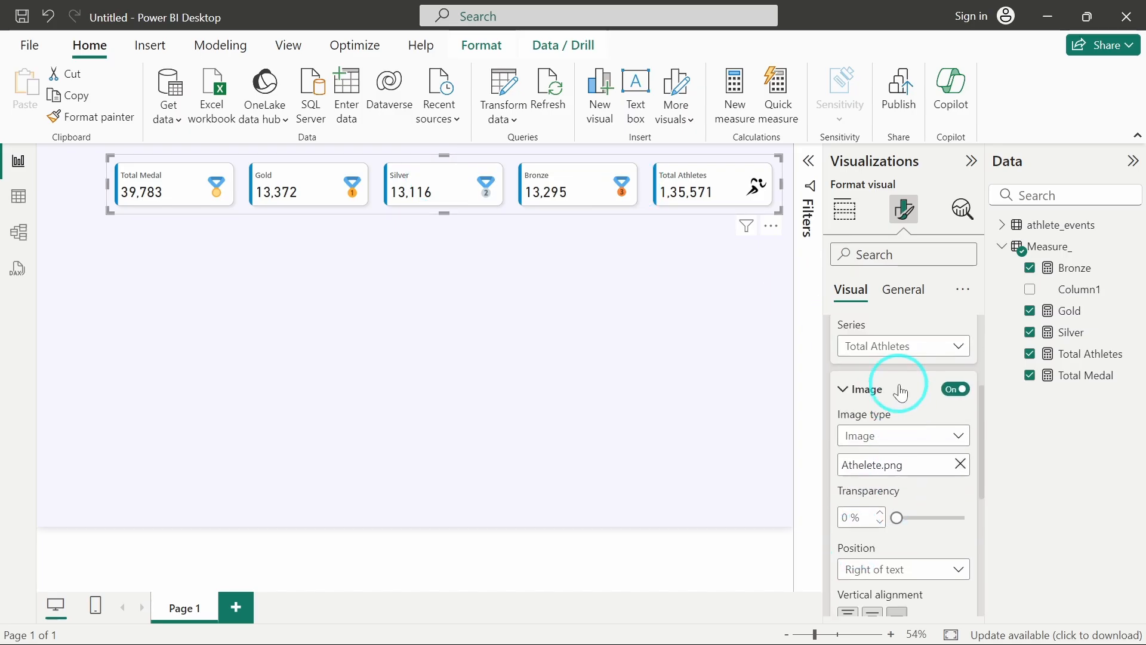
- Apply the image settings to all series, turn the image on, and set the card images' transparency to 22%
left_click(893, 368)
left_click(888, 389)
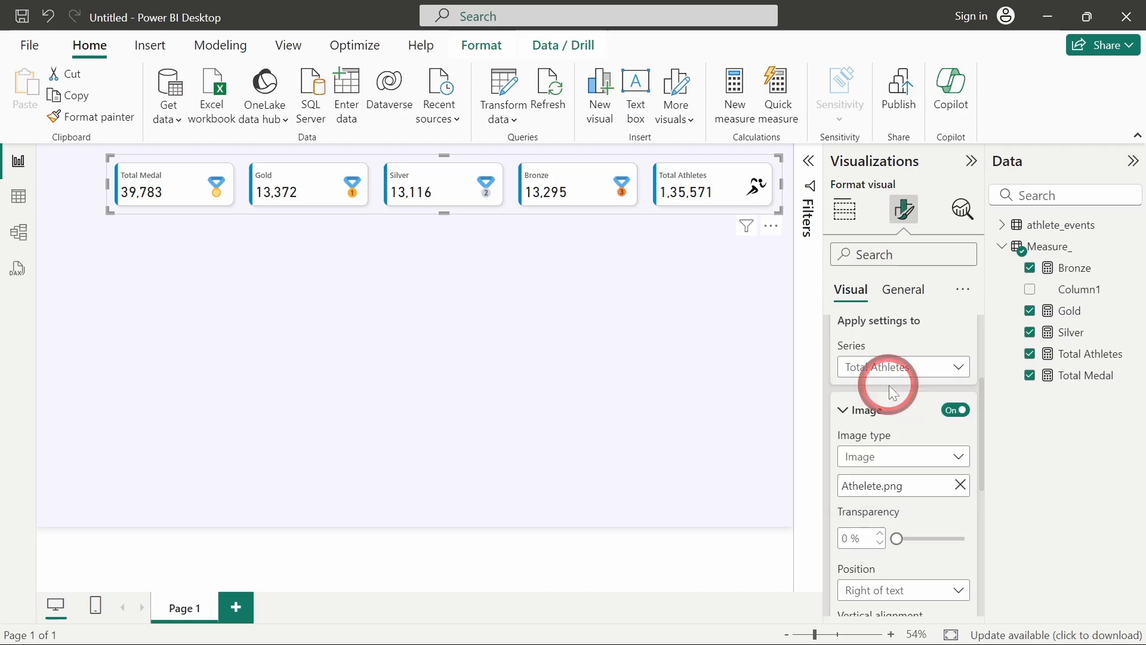
scroll(889, 385, "down", 1)
scroll(889, 385, "down", 1)
scroll(949, 345, "up", 1)
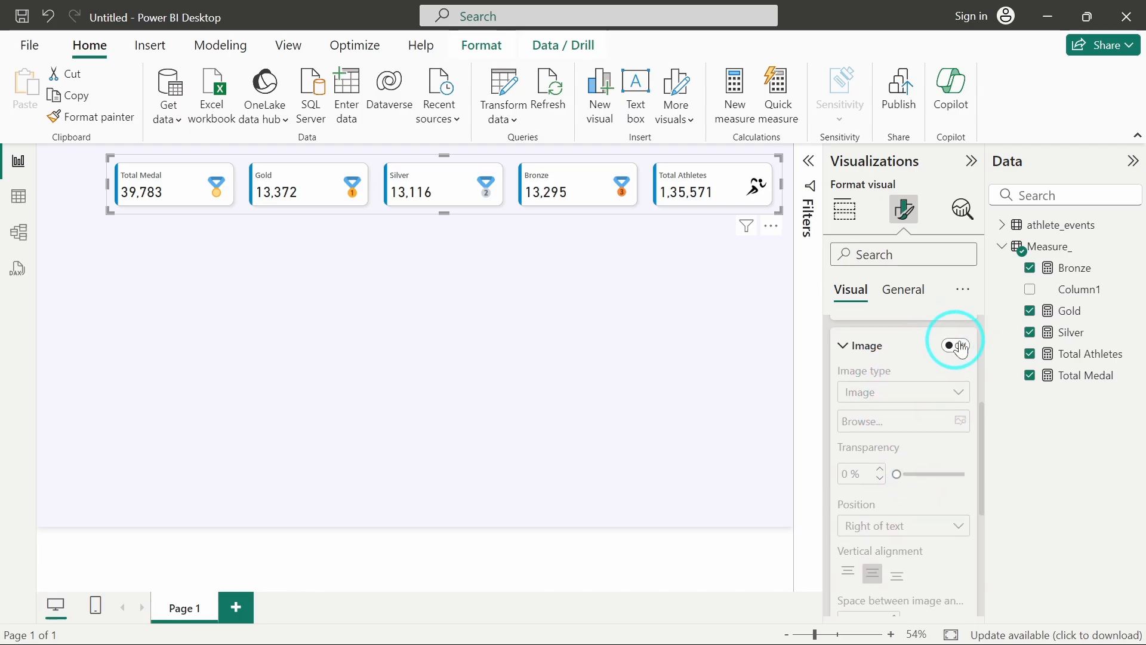
left_click(959, 346)
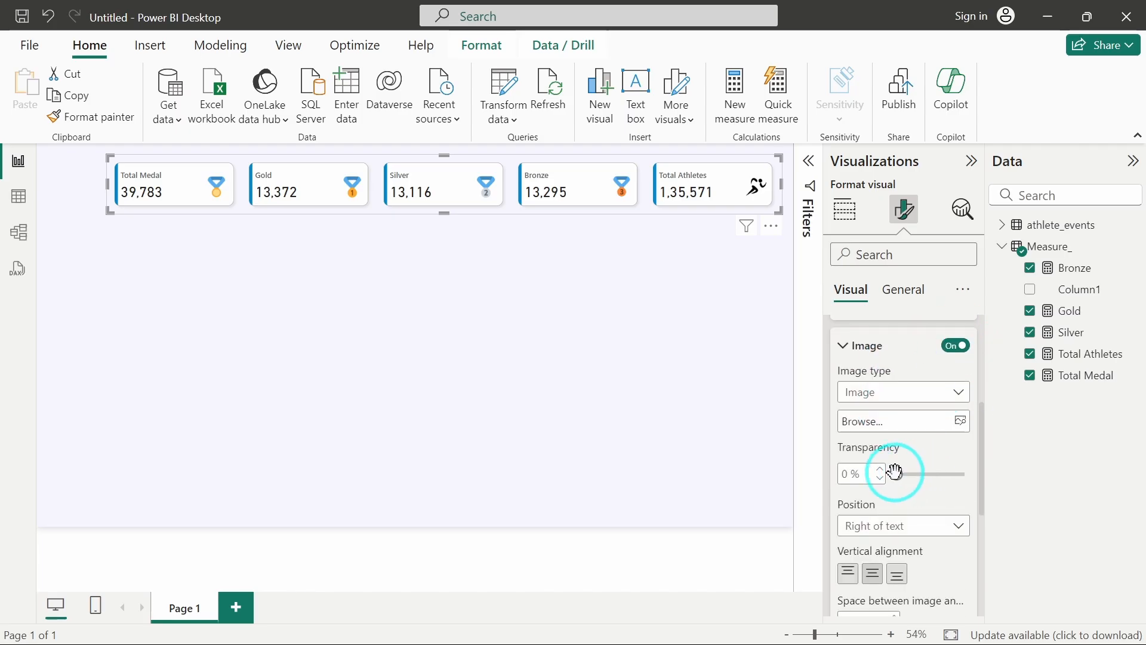
mouse_move(896, 473)
left_mouse_down()
mouse_move(925, 472)
mouse_move(913, 475)
left_mouse_up()
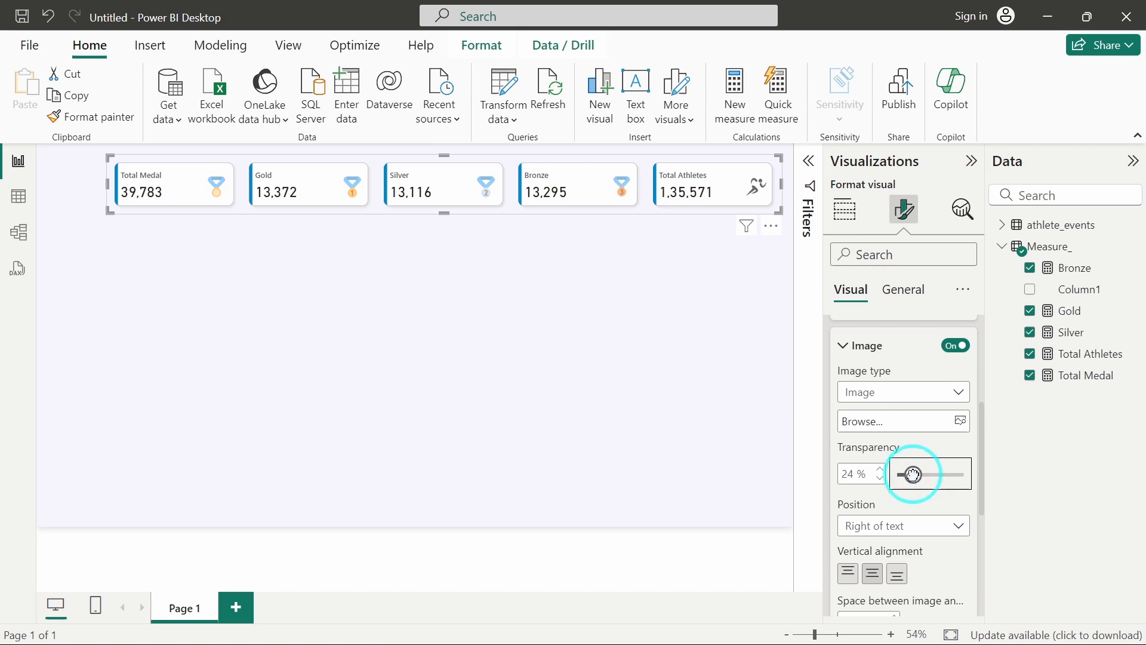
left_click(880, 478)
left_click(880, 478)
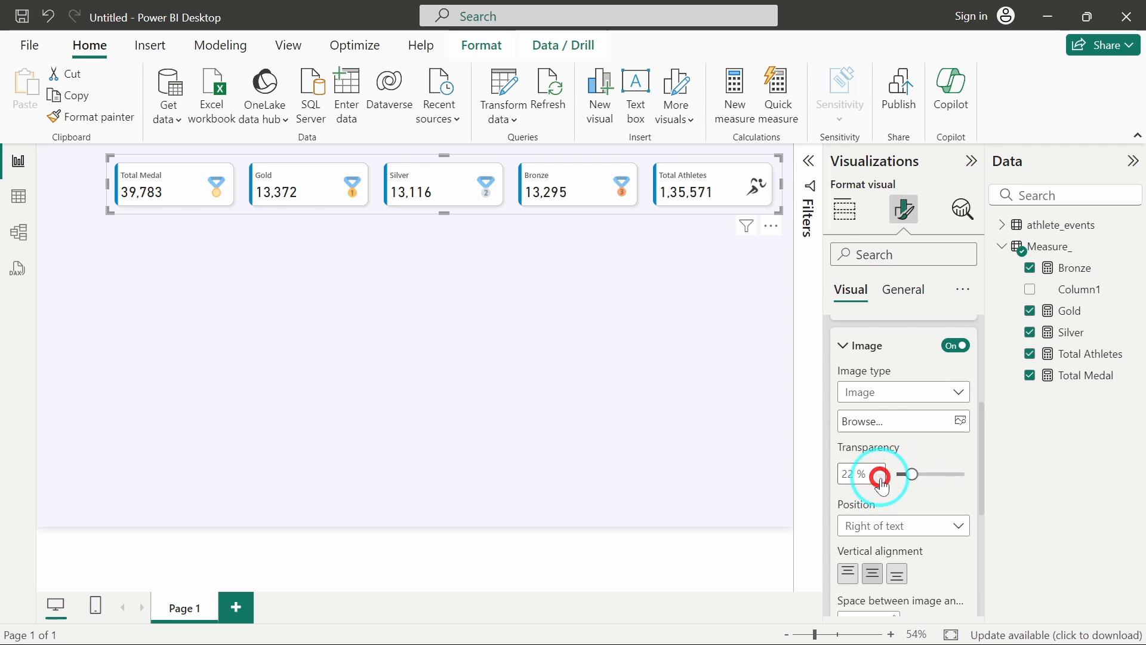
- Narrow the card visual from its left edge and reduce its height slightly from the bottom edge
left_click(600, 375)
left_click(521, 208)
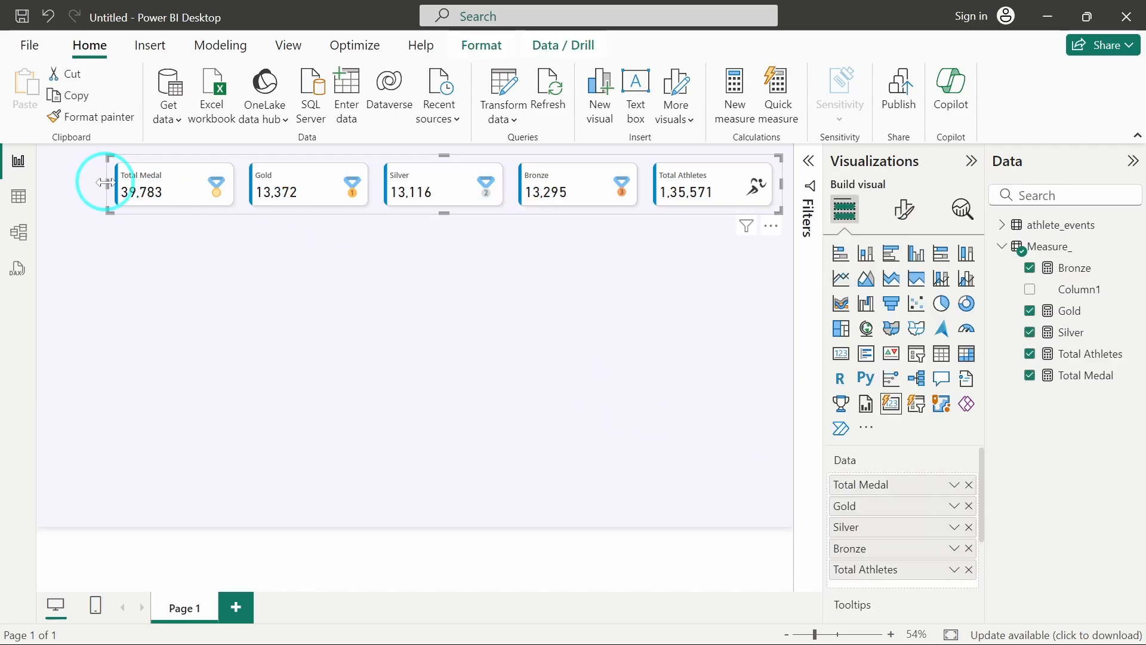
left_click_drag(108, 184, 144, 194)
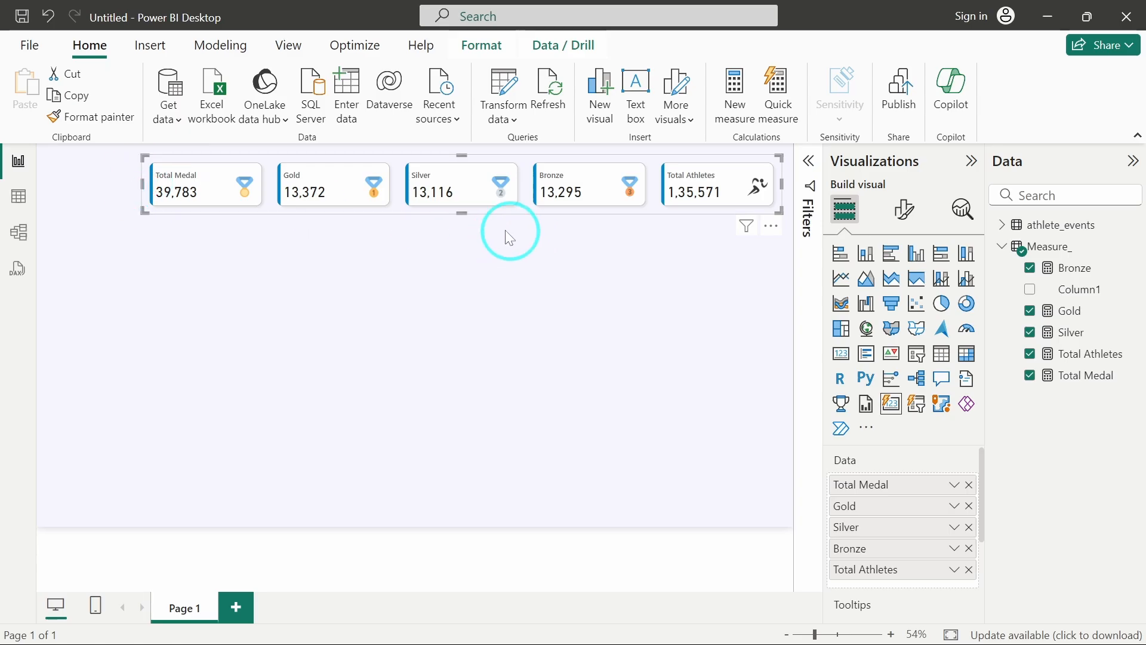
left_click_drag(462, 214, 461, 211)
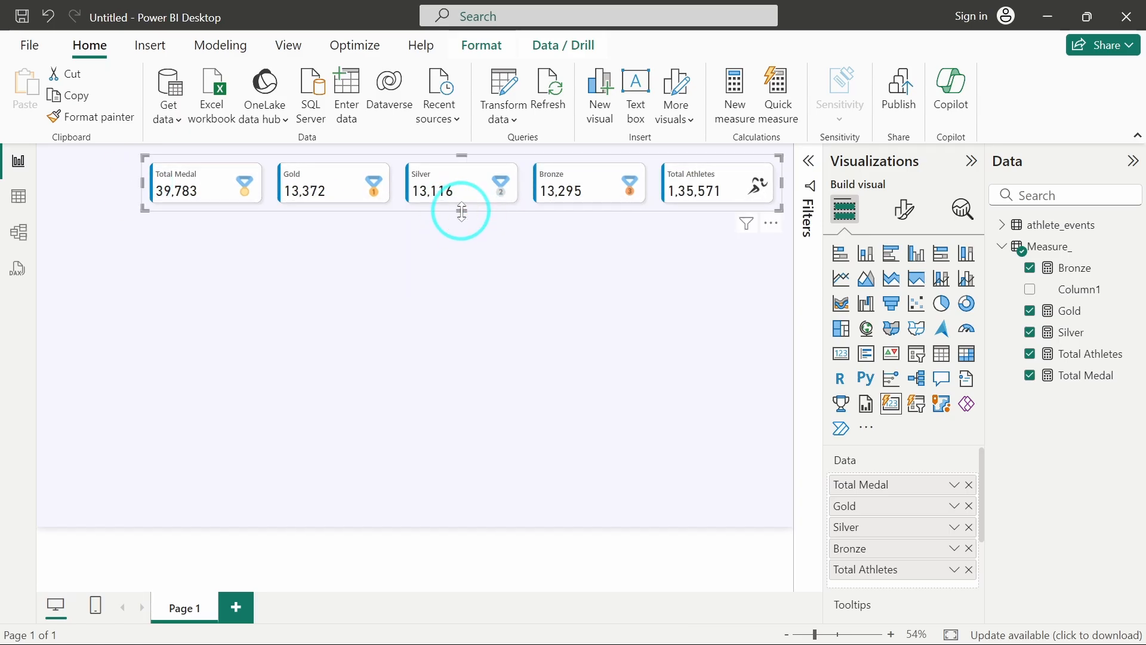
- Set the callout values' font size to 22 for all cards
left_click(905, 210)
left_click(910, 378)
scroll(955, 415, "down", 2)
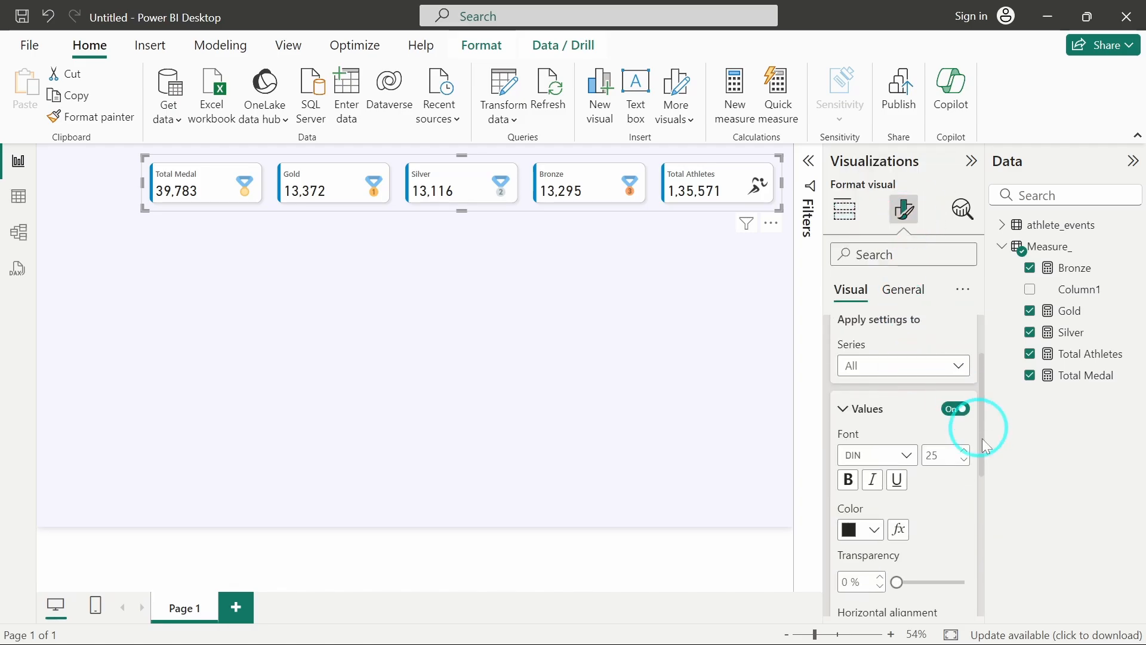
left_click(964, 459)
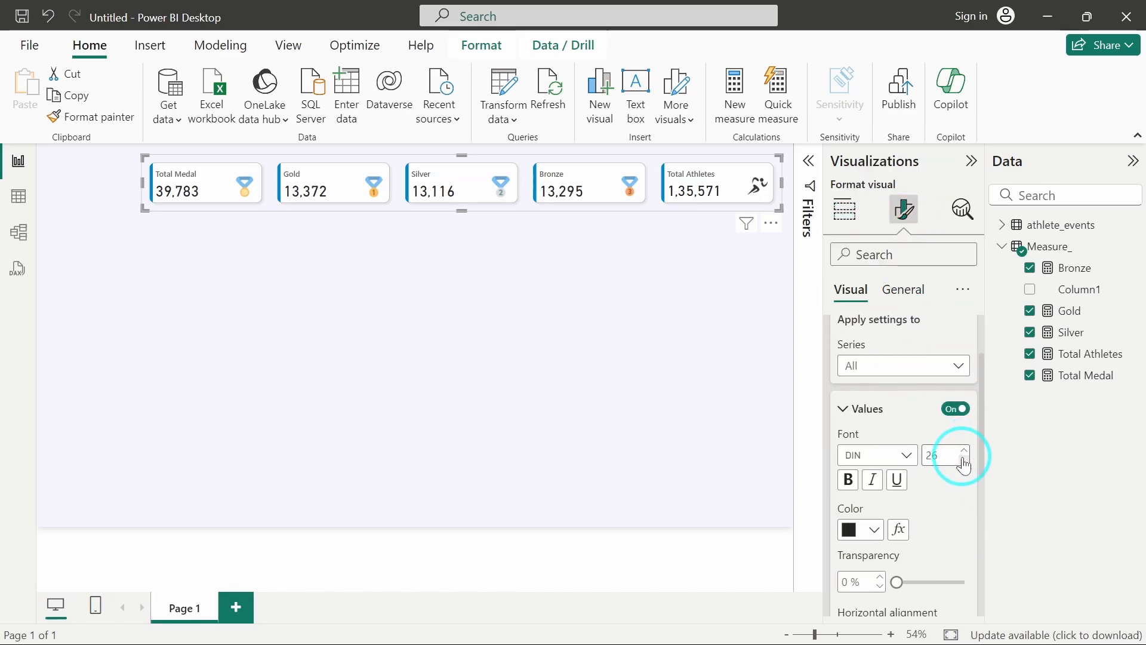
left_click(965, 461)
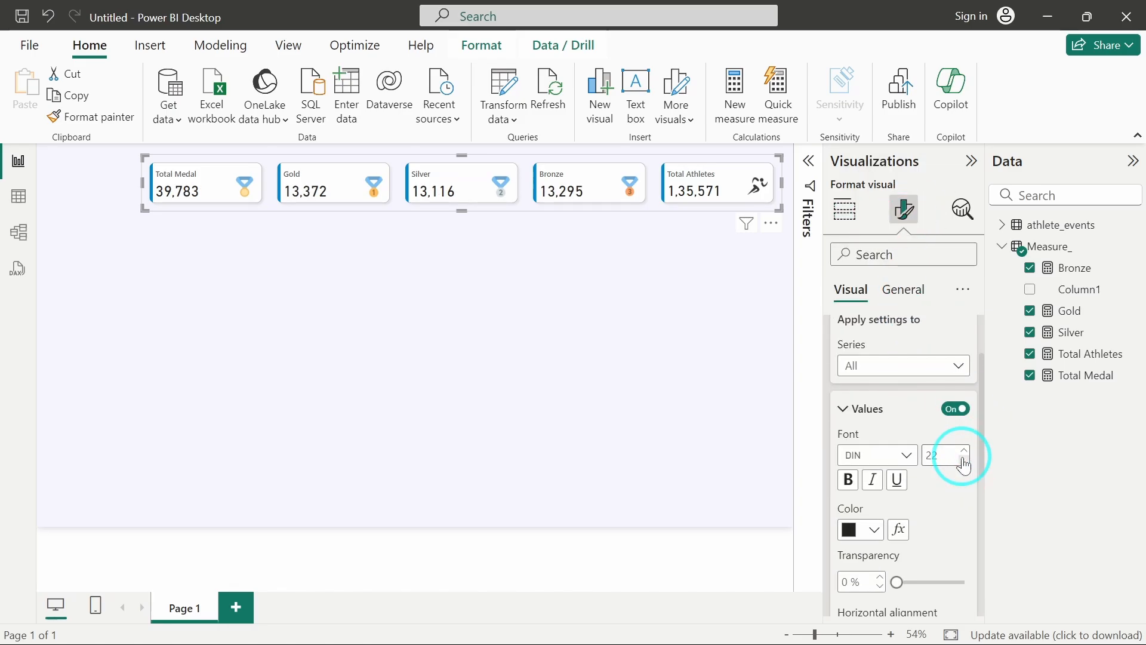
left_click(585, 349)
- Narrow the card visual a little more from its left edge and deselect it
left_click(325, 249)
left_click(403, 207)
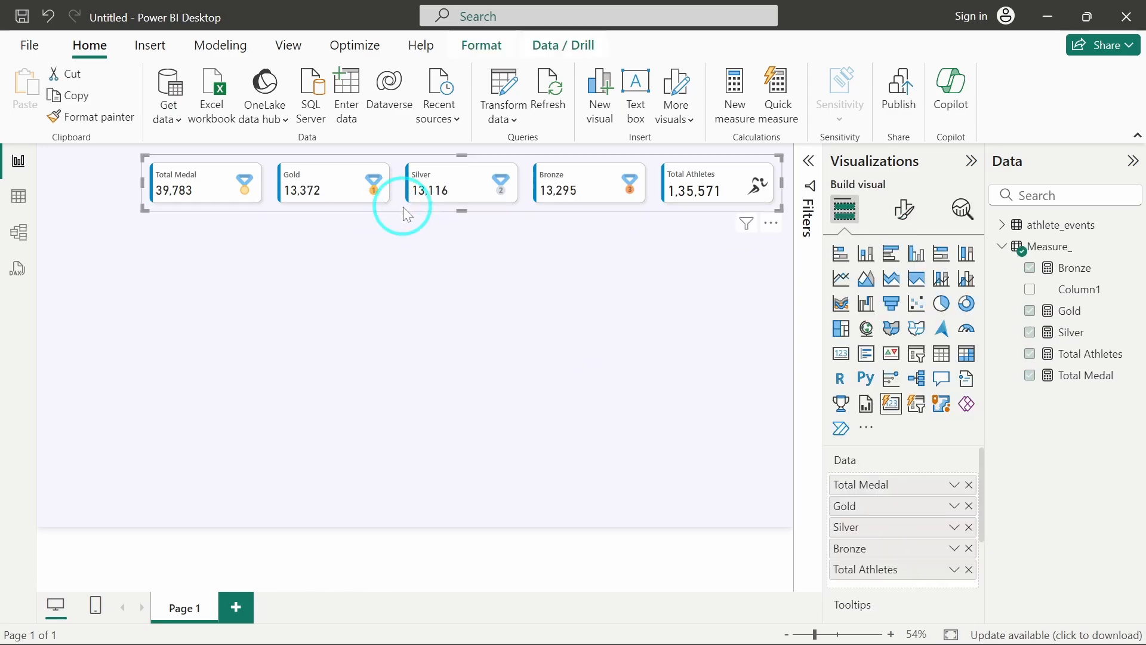
left_click(143, 182)
left_click_drag(142, 182, 148, 185)
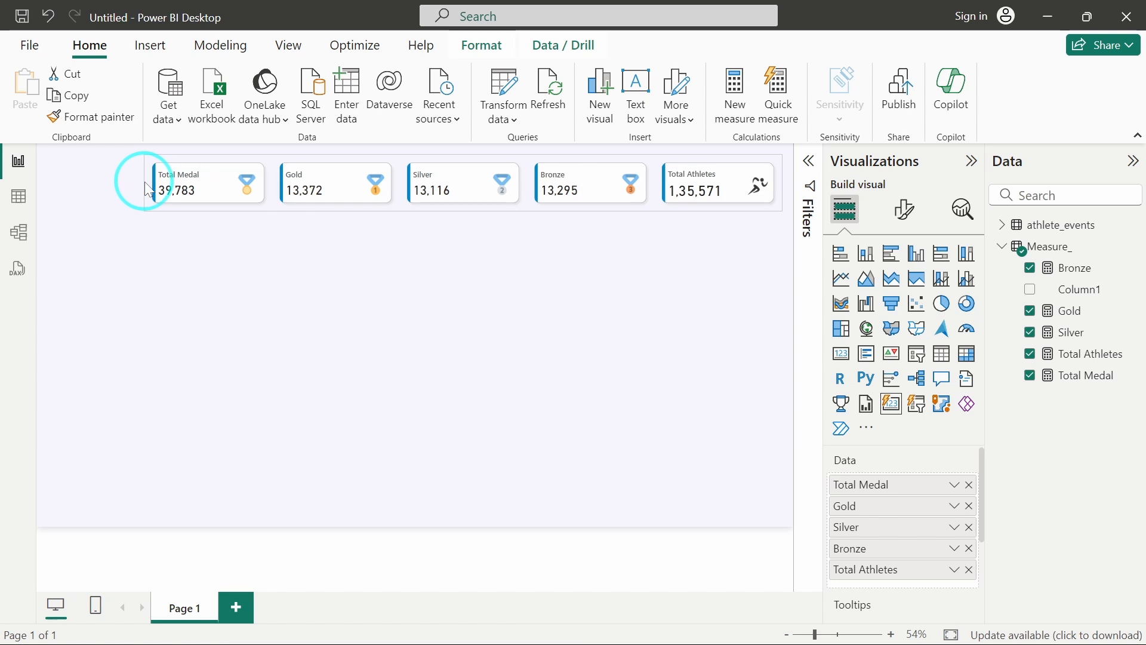
left_click(309, 300)
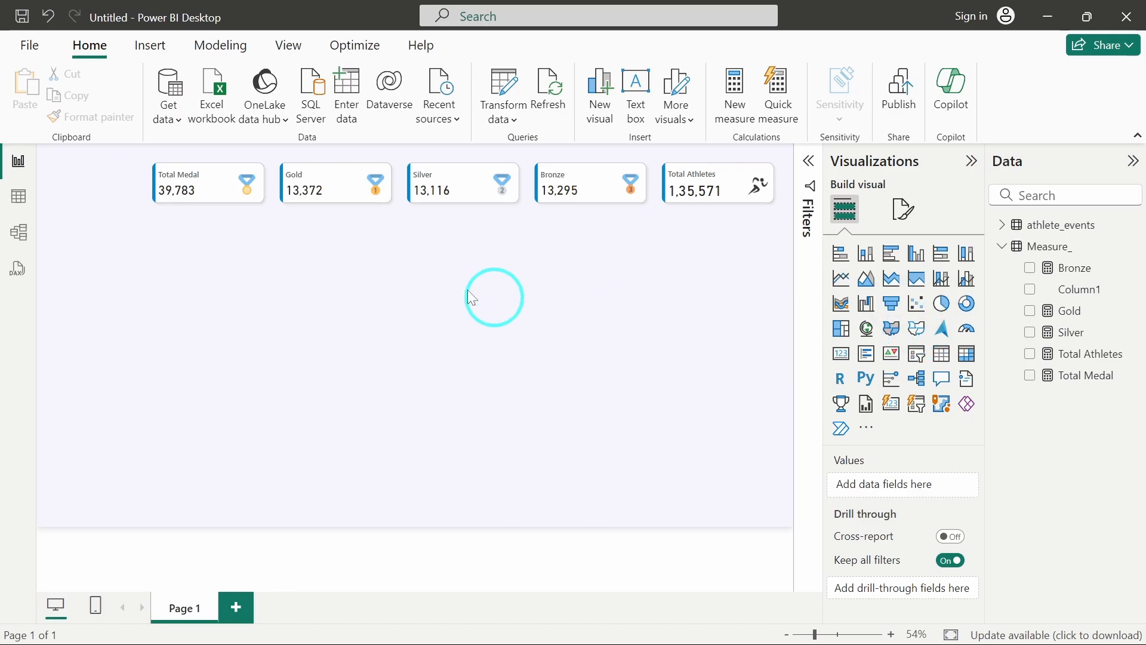
- Check the global preview features options for the Shape map visual and close the options without changes
left_click(30, 45)
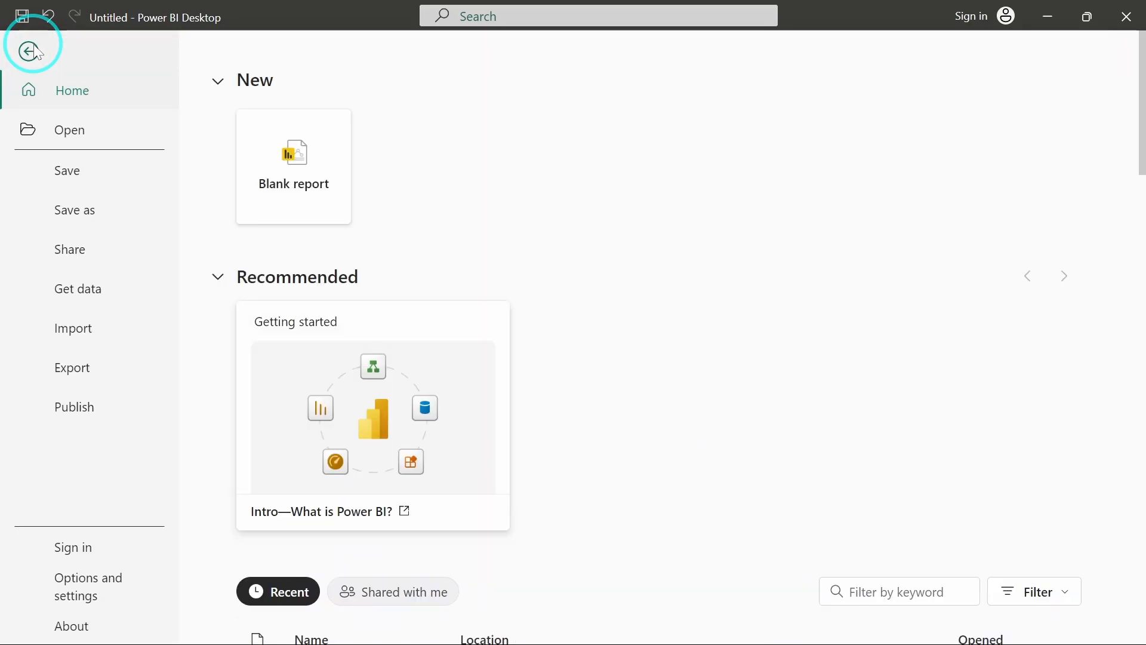
left_click(105, 584)
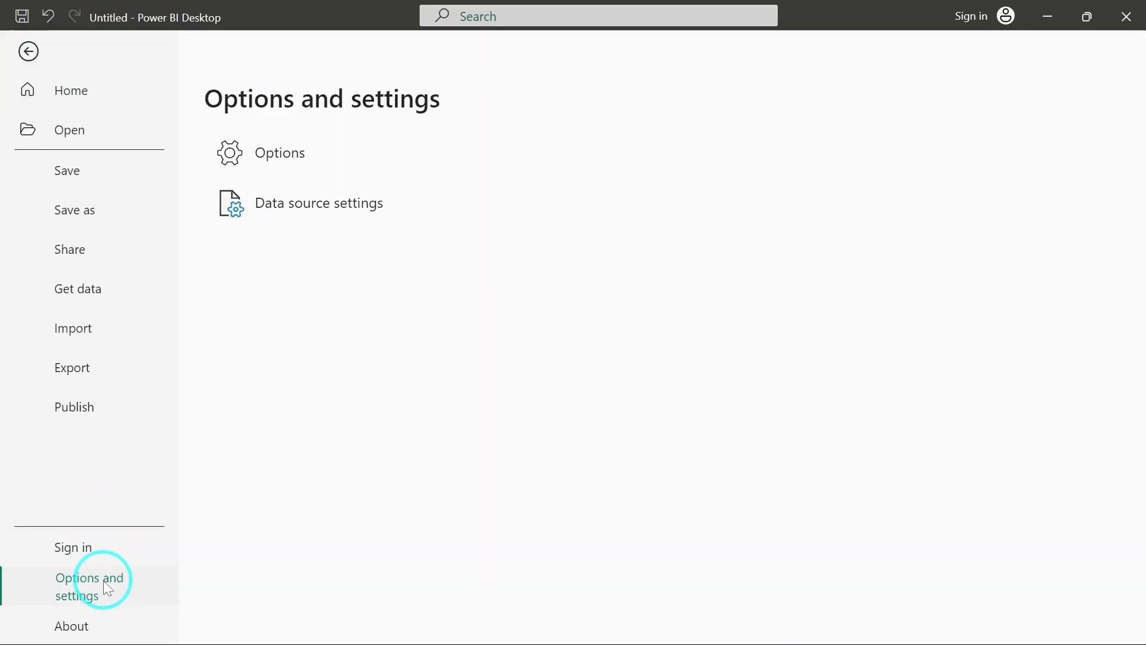
left_click(343, 175)
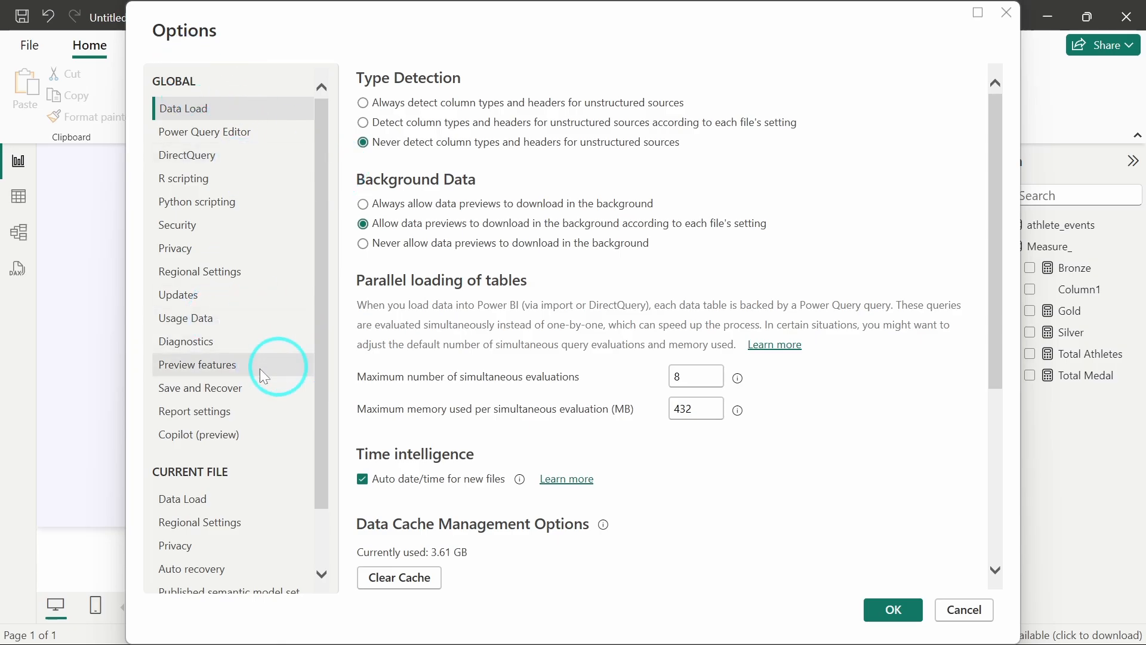
left_click(225, 376)
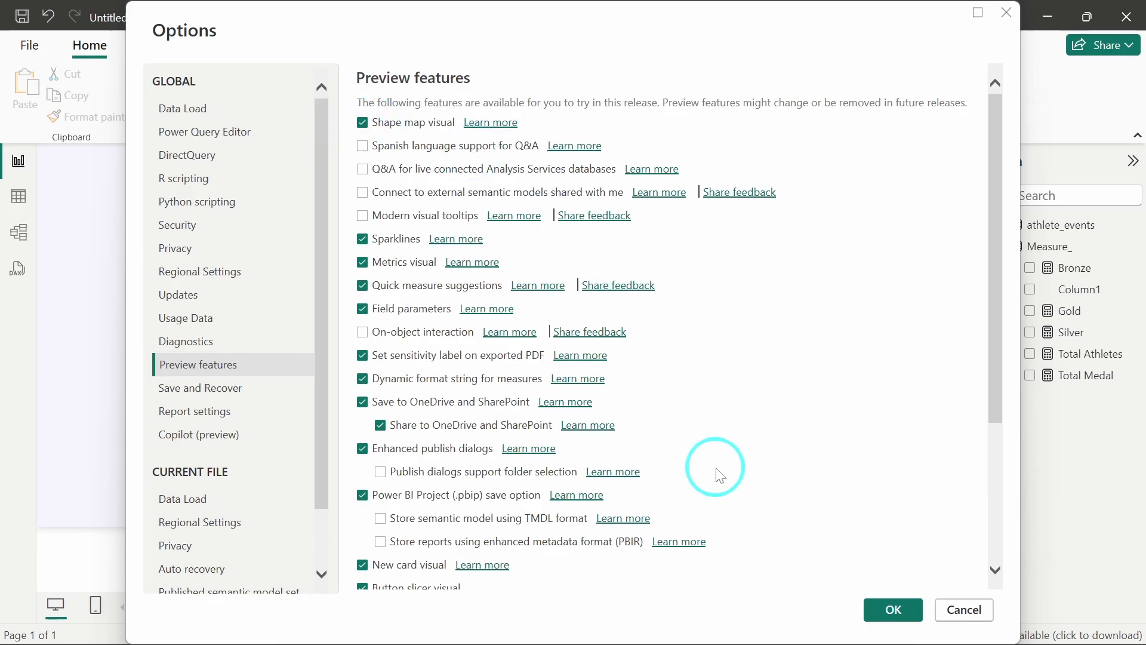
left_click(962, 609)
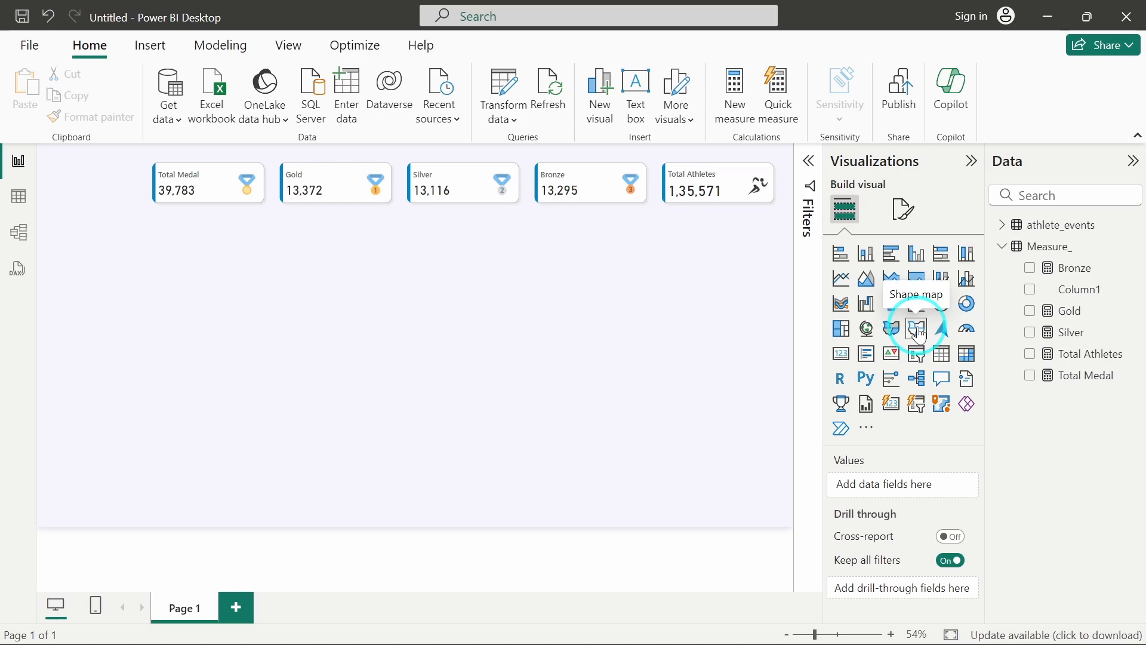
- Add a shape map visual to the page, make it wider and lower, and position it beneath the cards
left_click_drag(920, 336, 228, 264)
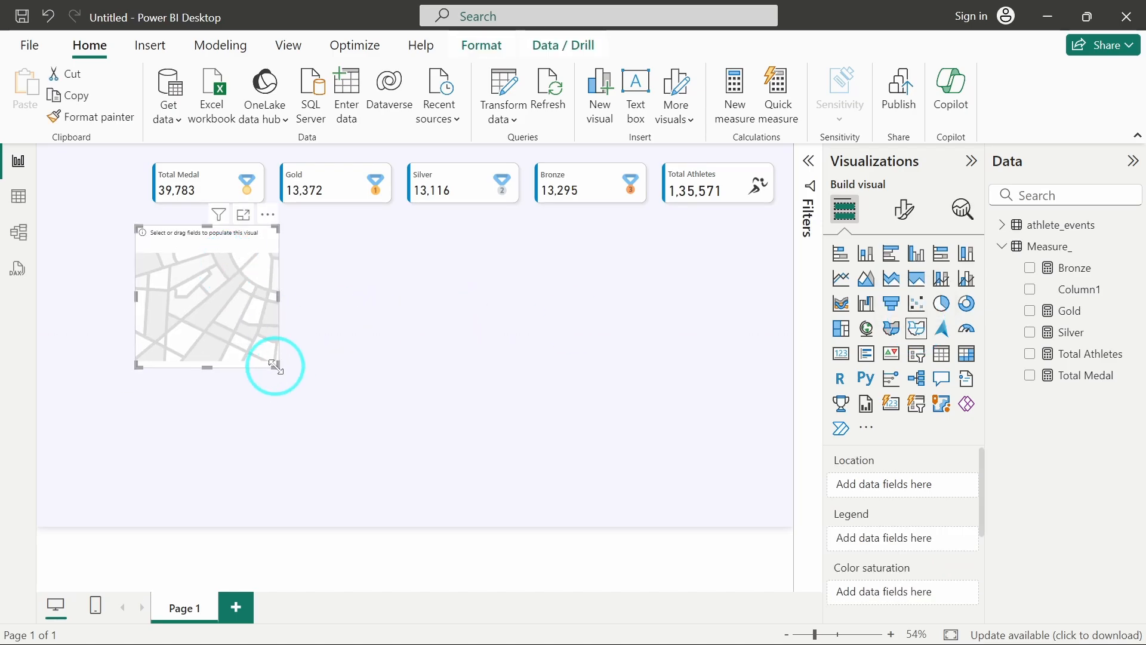
left_click_drag(274, 365, 416, 327)
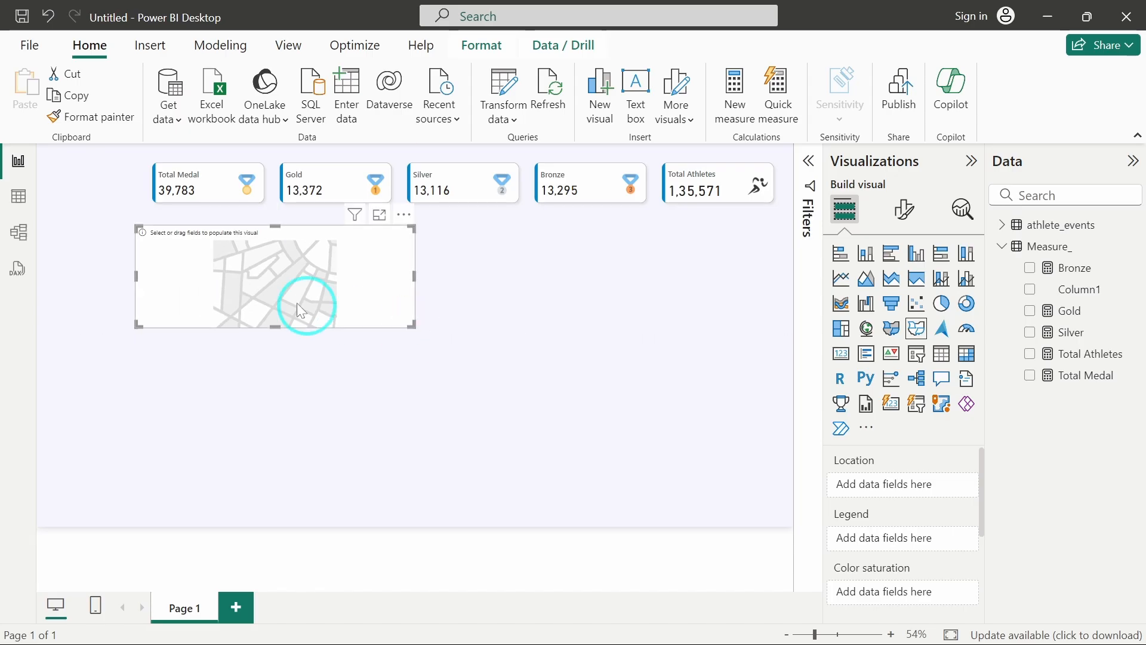
left_click_drag(297, 303, 333, 315)
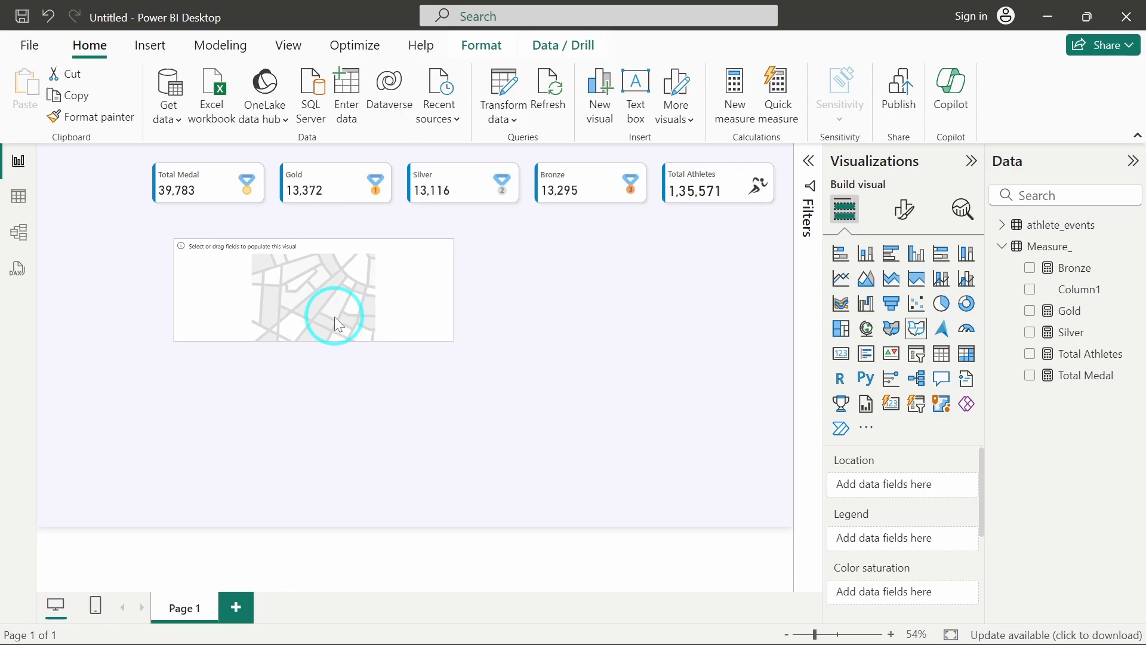
- Use the Team field from athlete_events as the shape map's location and the count of Medal as its color saturation
left_click(1005, 230)
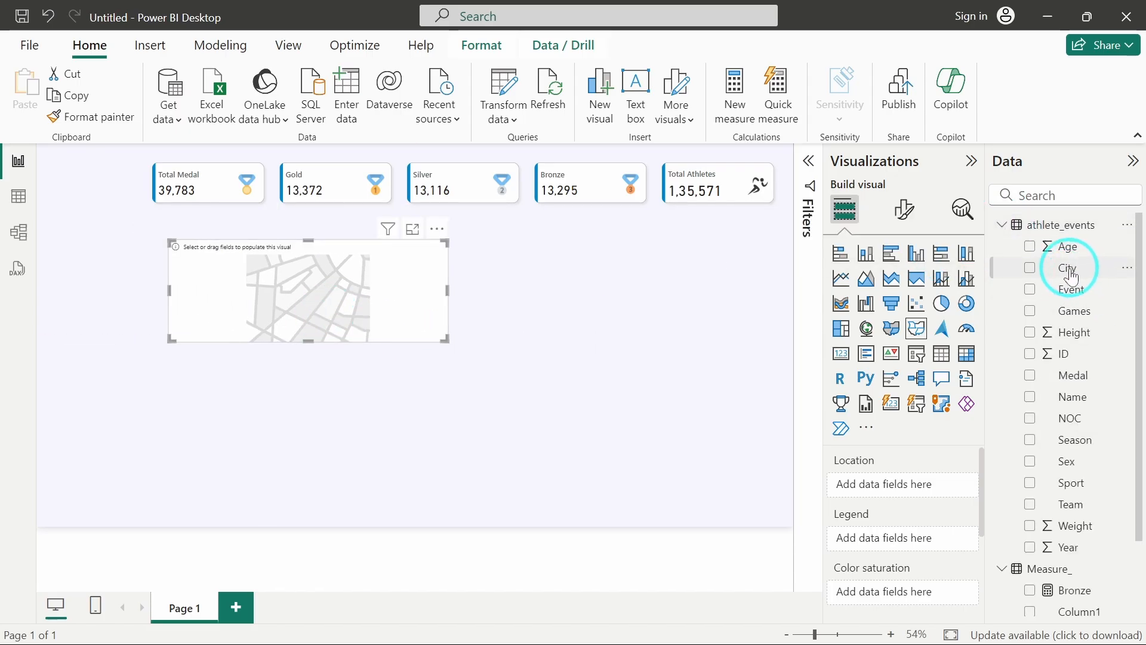
left_click_drag(1069, 268, 895, 492)
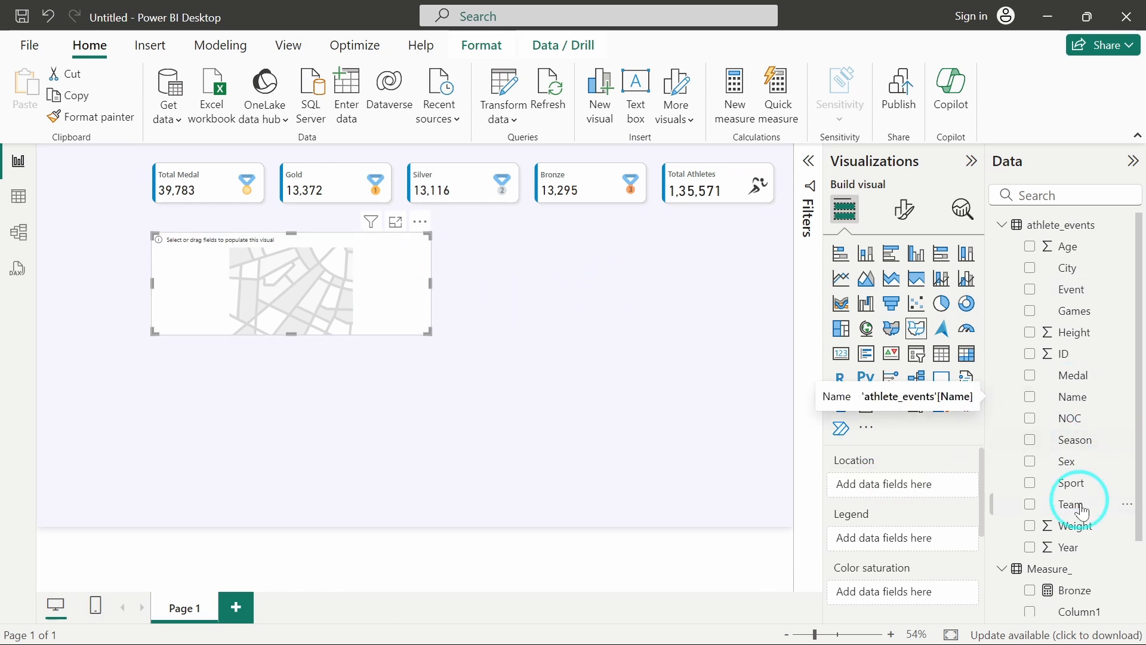
left_click_drag(1072, 504, 905, 486)
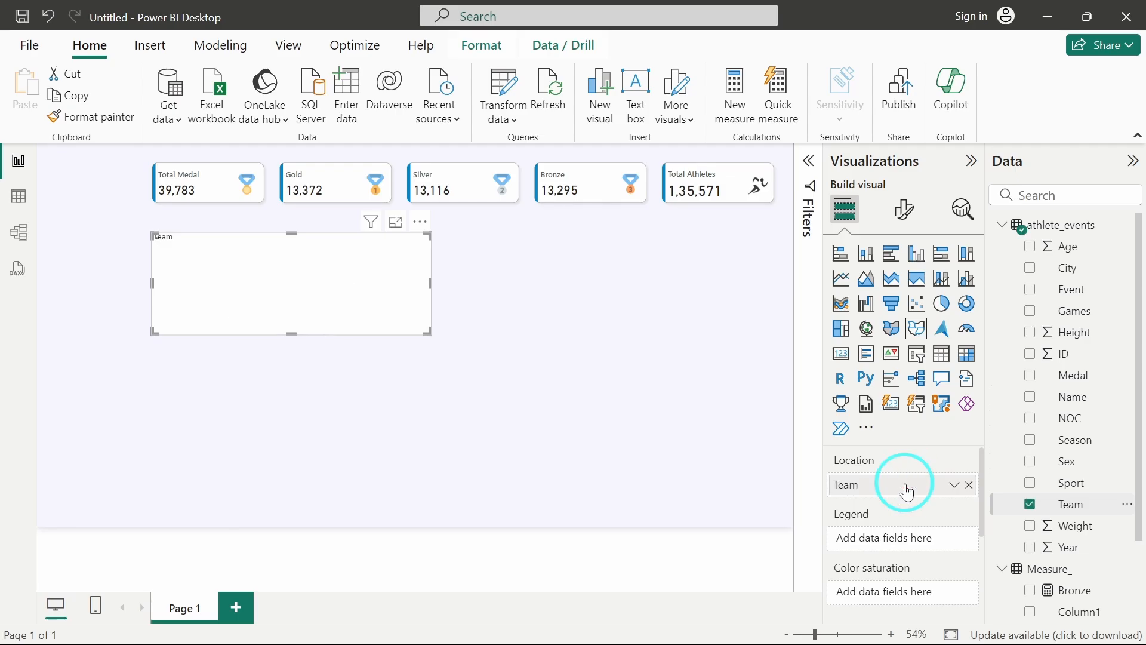
scroll(902, 508, "down", 3)
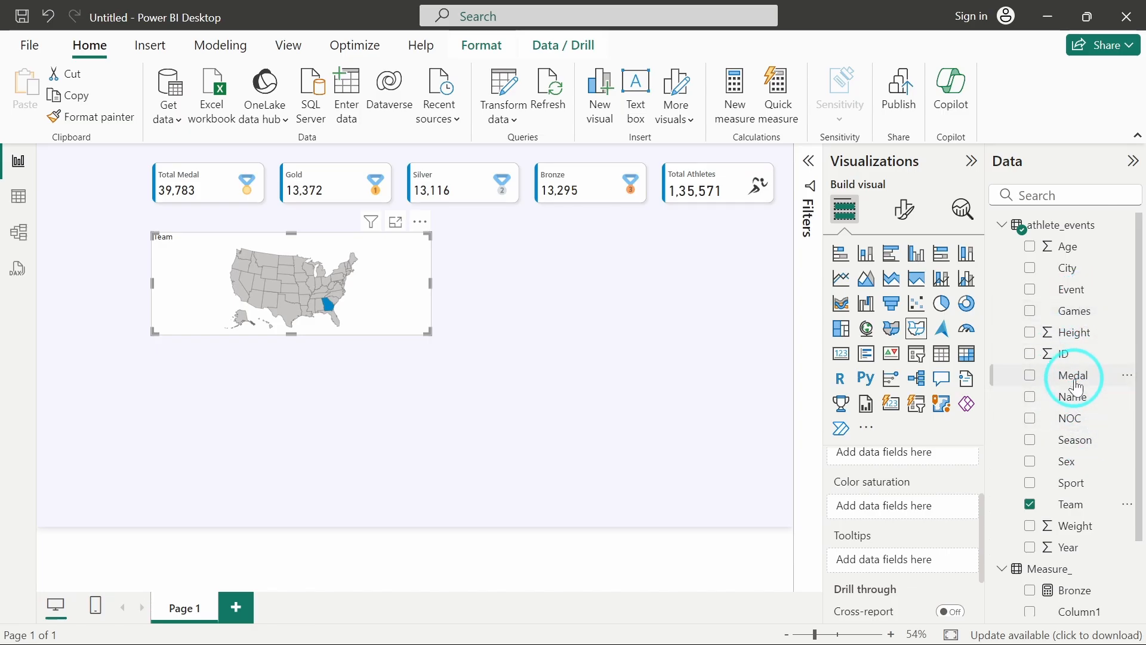
left_click_drag(1072, 375, 911, 506)
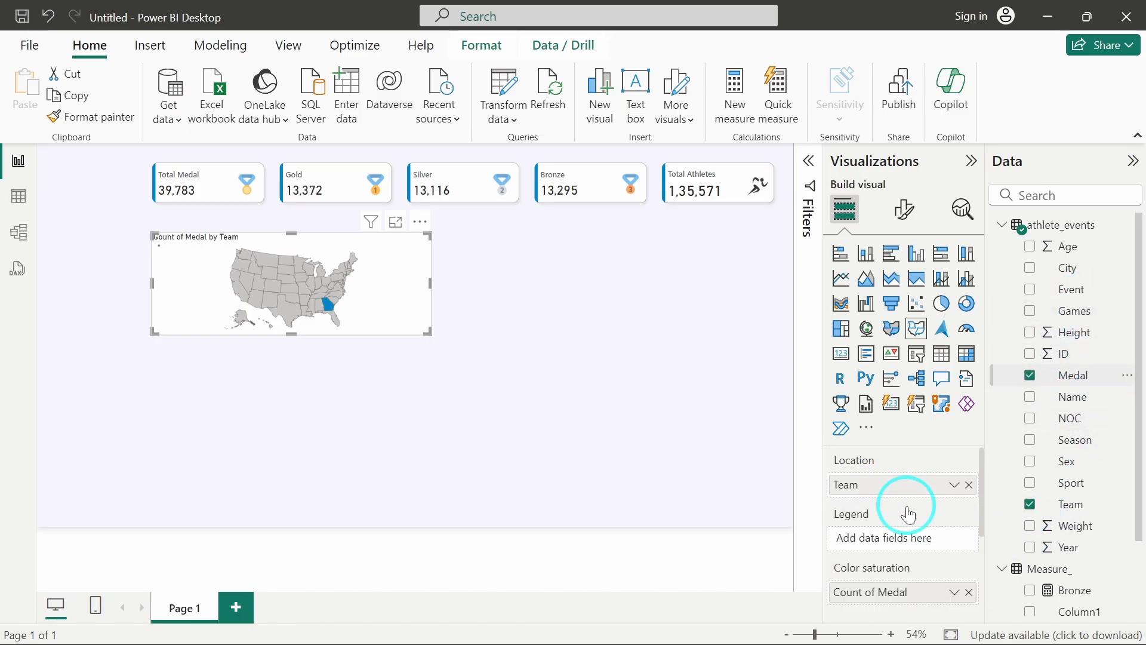
- Add the Medal field as a visual-level filter on the shape map
left_click(809, 162)
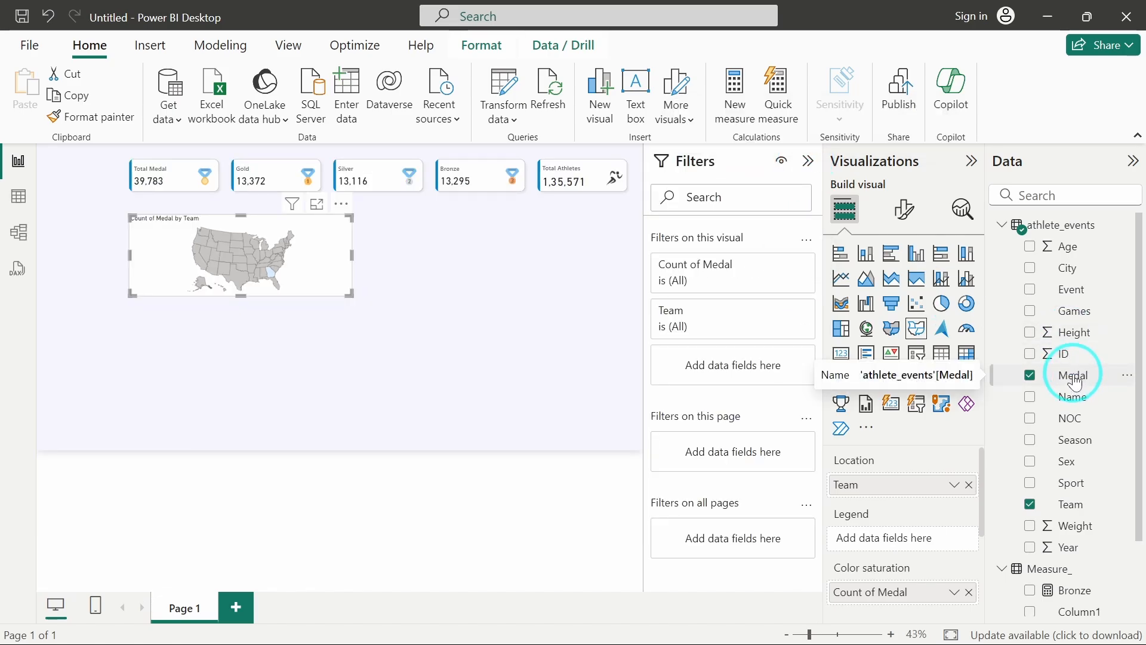
left_click_drag(1074, 382, 824, 364)
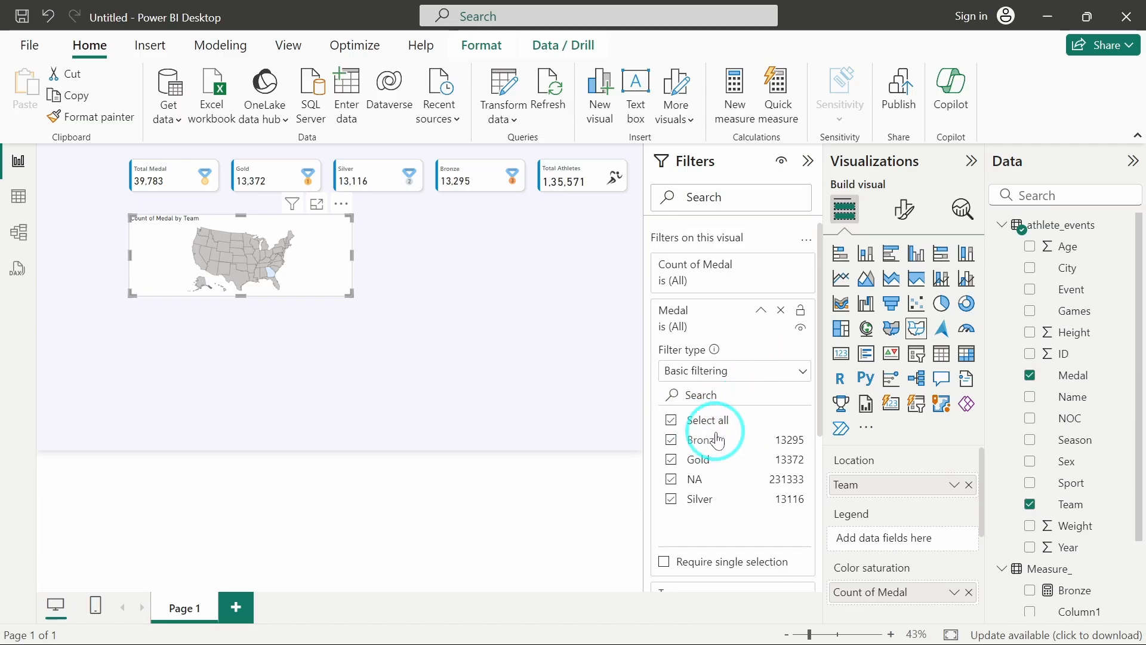
- Exclude the NA value from the map visual's Medal filter and collapse the filter settings
left_click(694, 483)
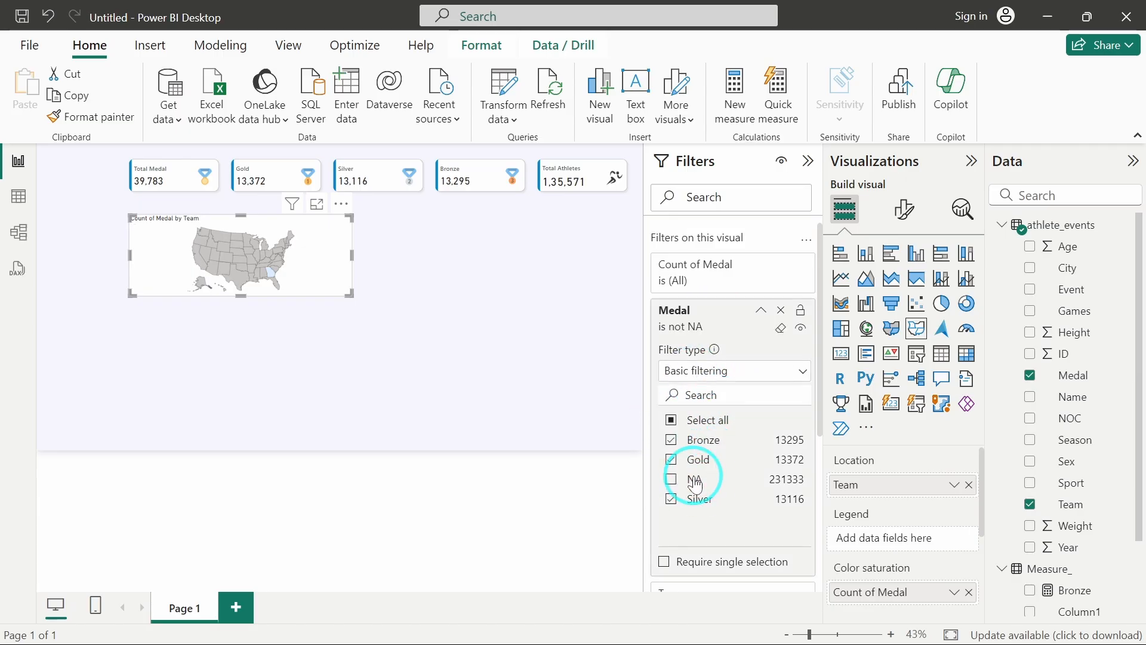
left_click(762, 310)
left_click(808, 162)
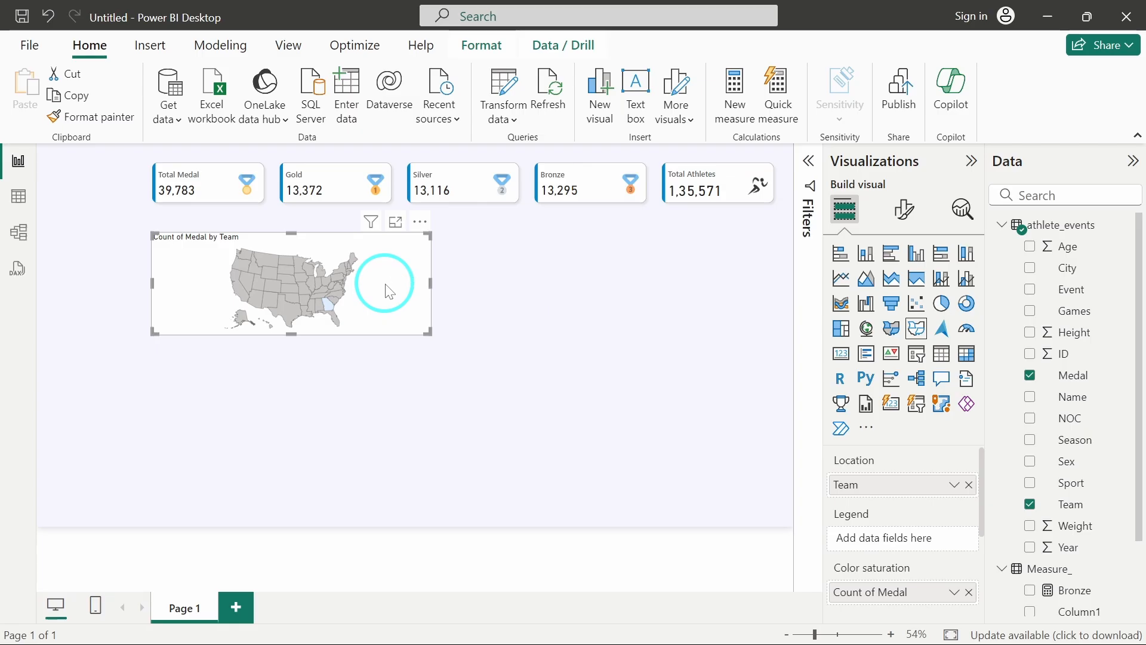
- Switch the shape map's map type from USA states to a custom map and load Country.json
left_click(914, 214)
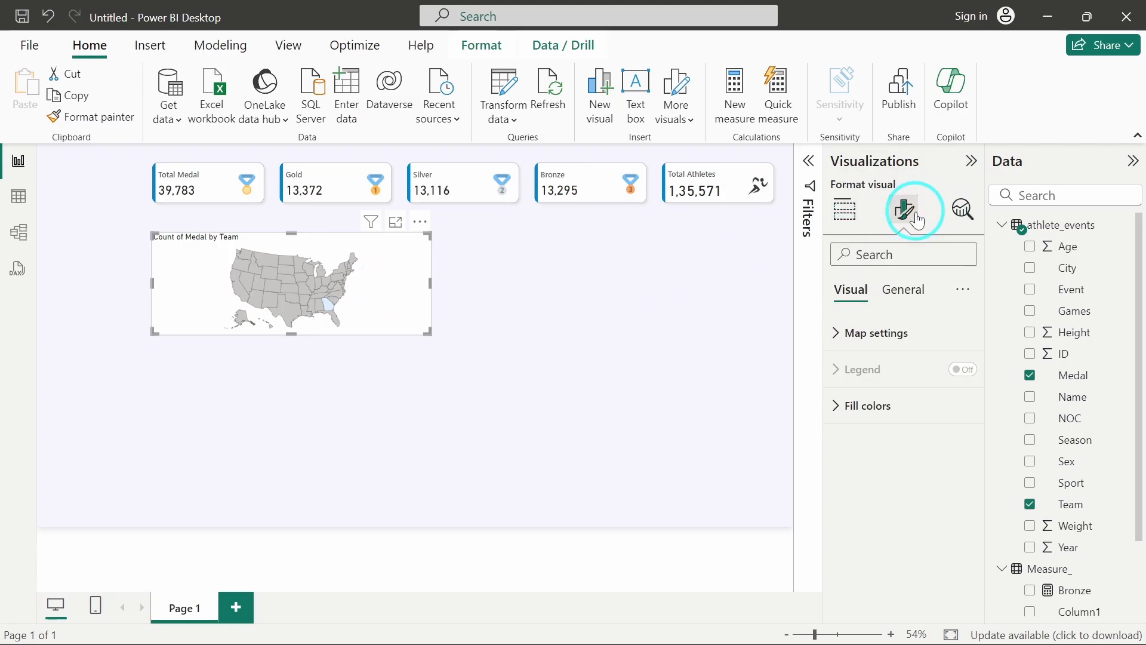
left_click(860, 331)
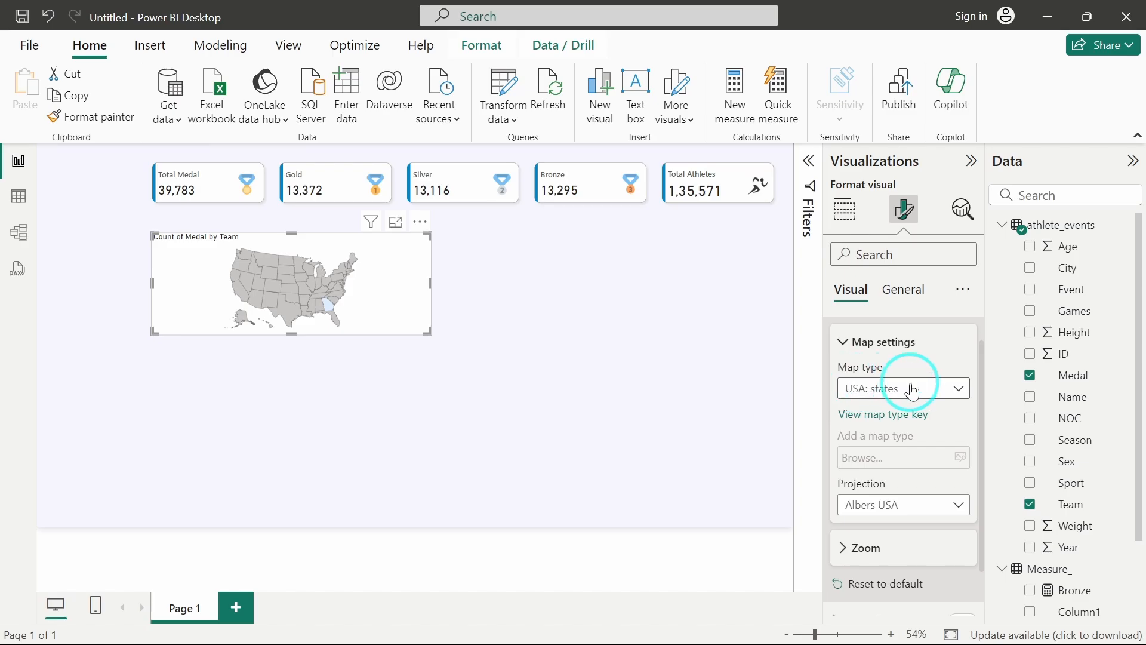
left_click(912, 391)
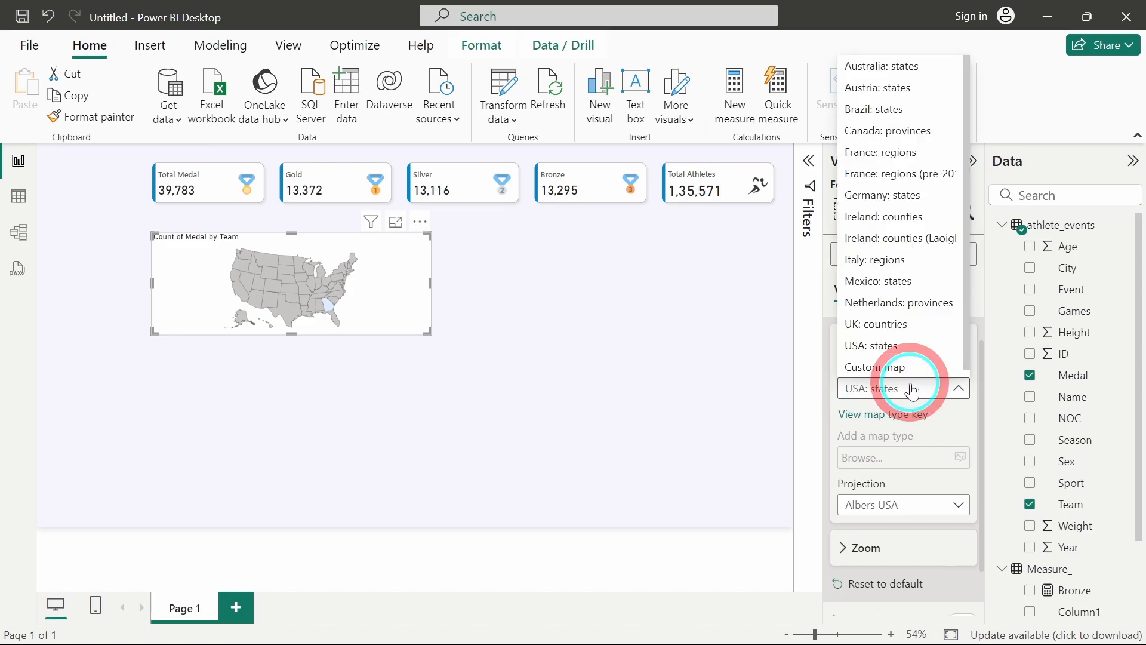
scroll(907, 285, "up", 1)
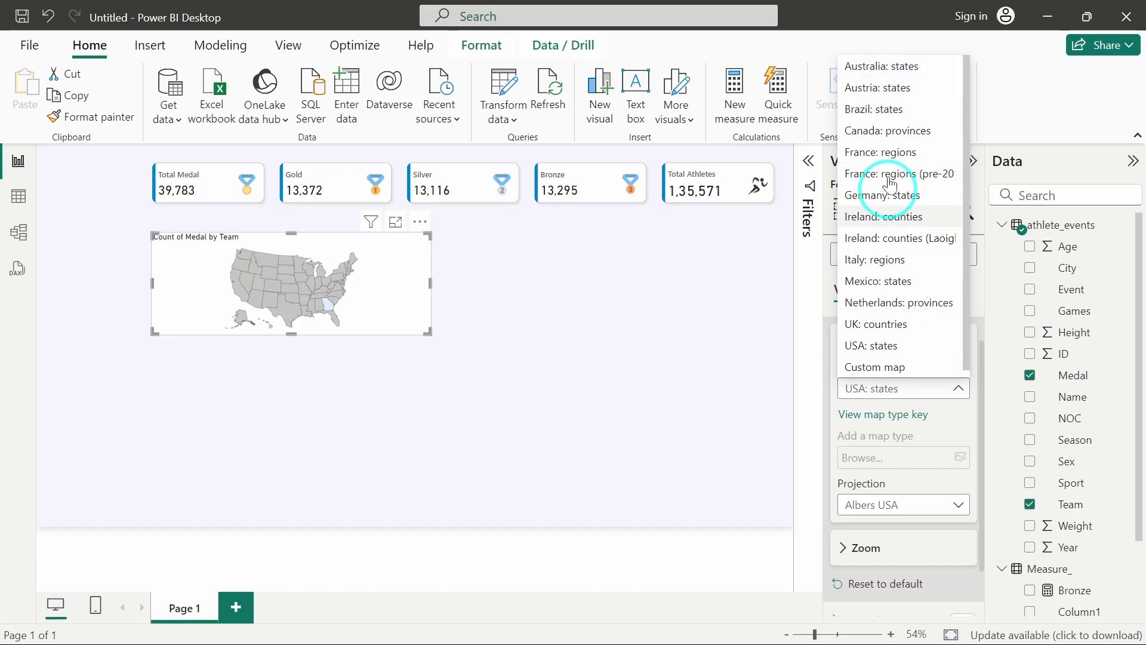
left_click(905, 367)
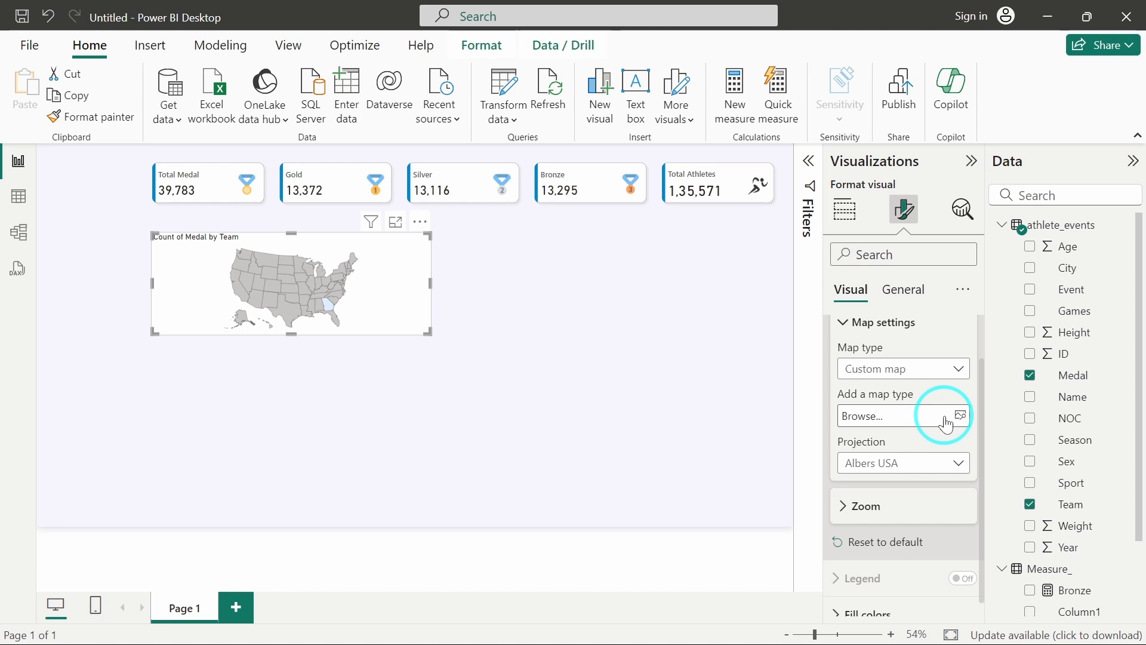
left_click(947, 424)
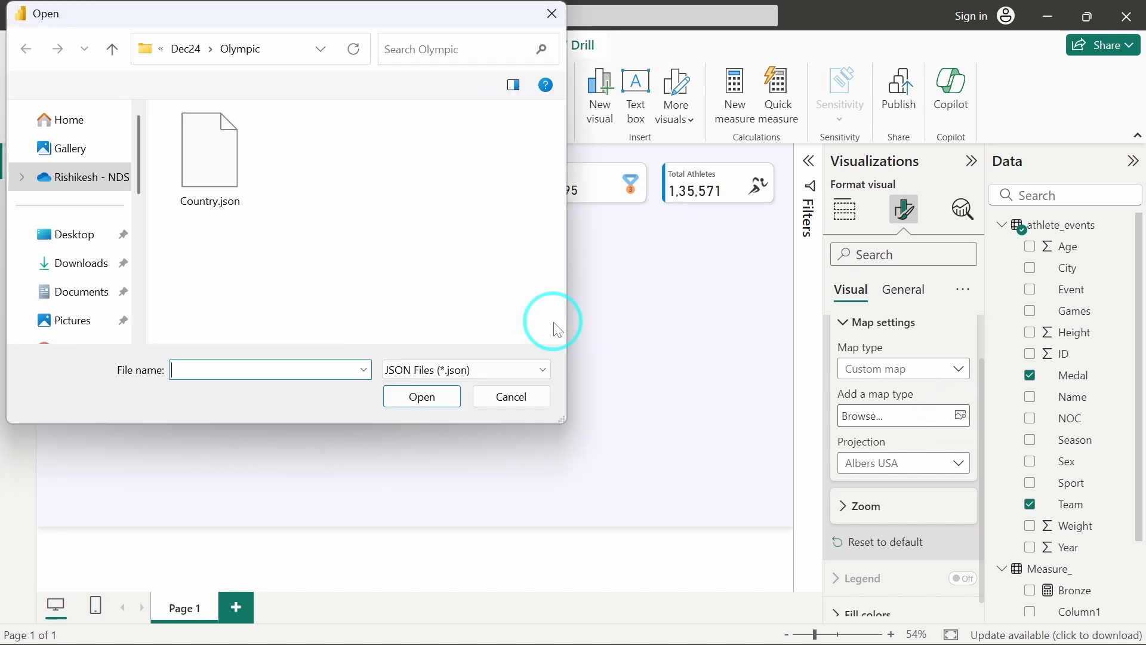
left_click(213, 167)
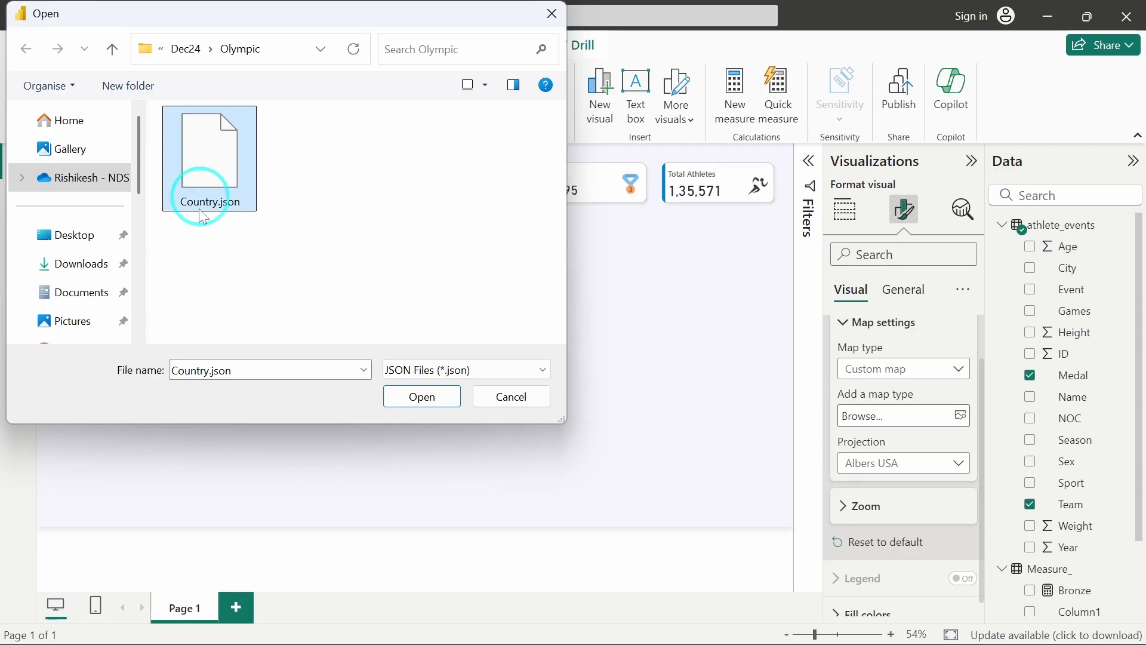
left_click(429, 403)
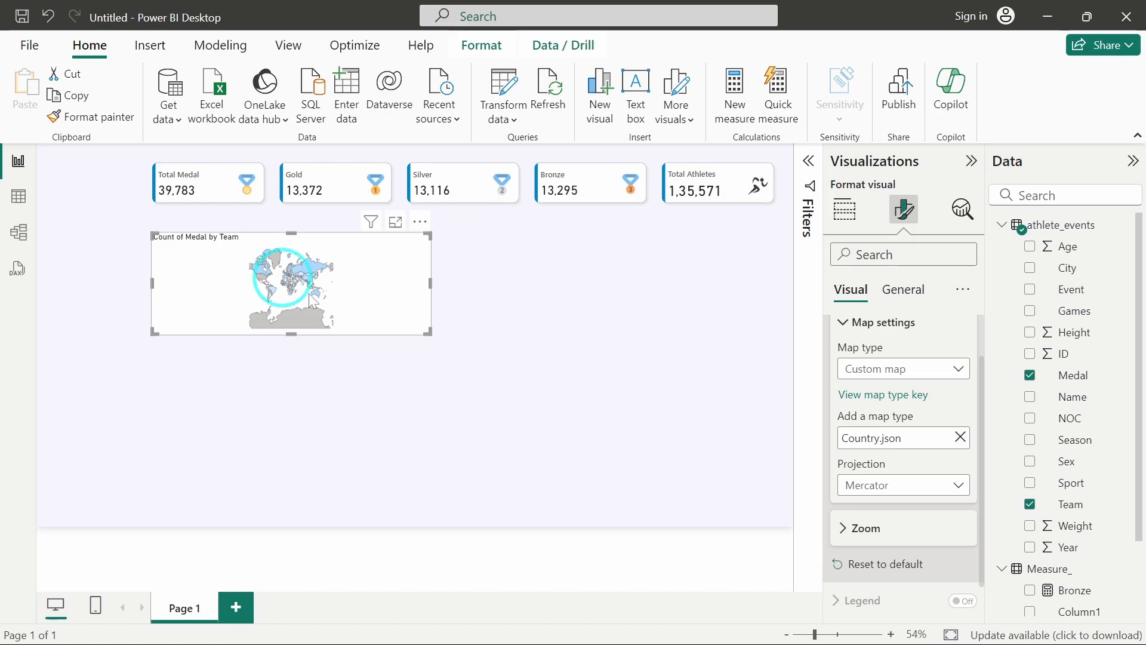
- Try the Equirectangular, Mercator and Orthographic projections on the map and return it to Mercator
left_click(866, 487)
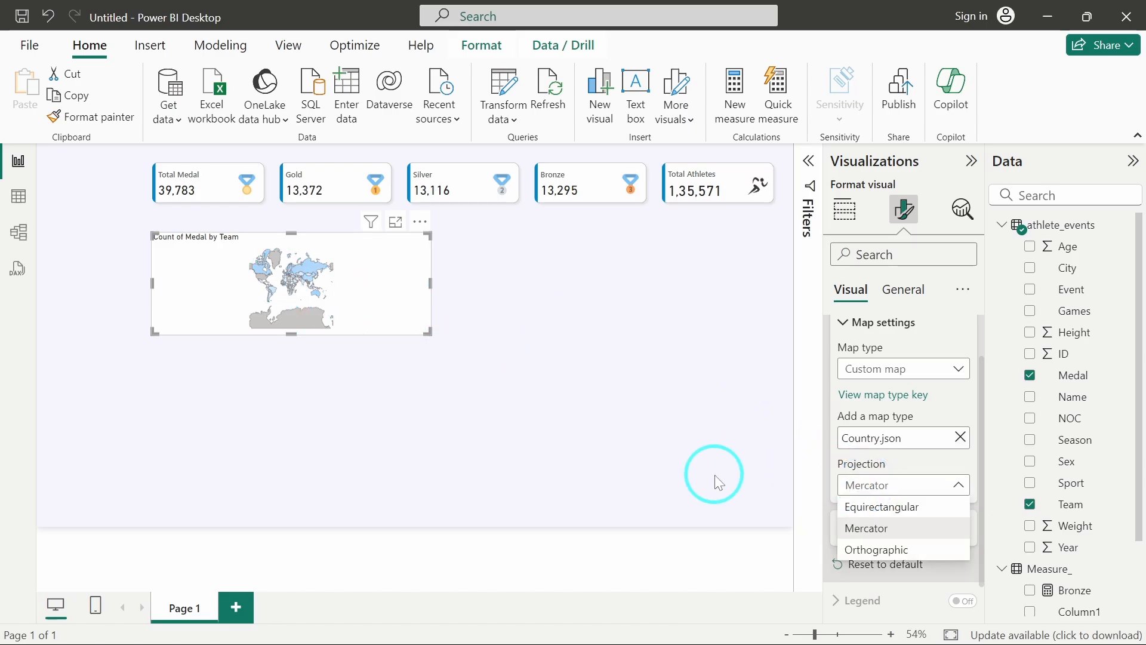
left_click(880, 508)
left_click(864, 484)
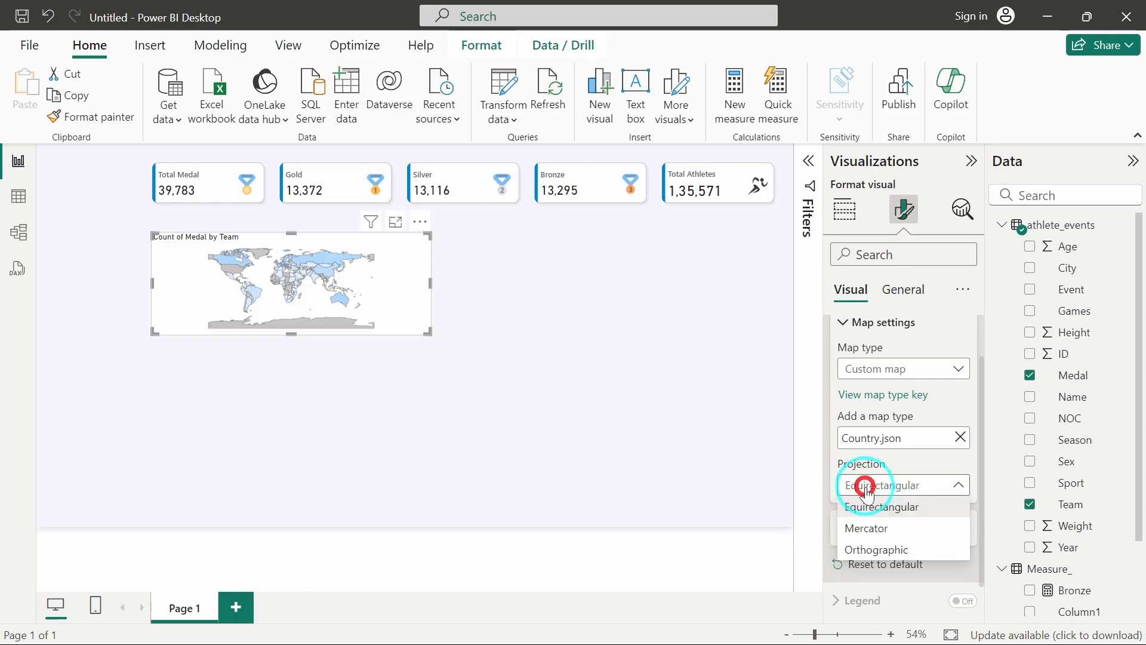
left_click(871, 532)
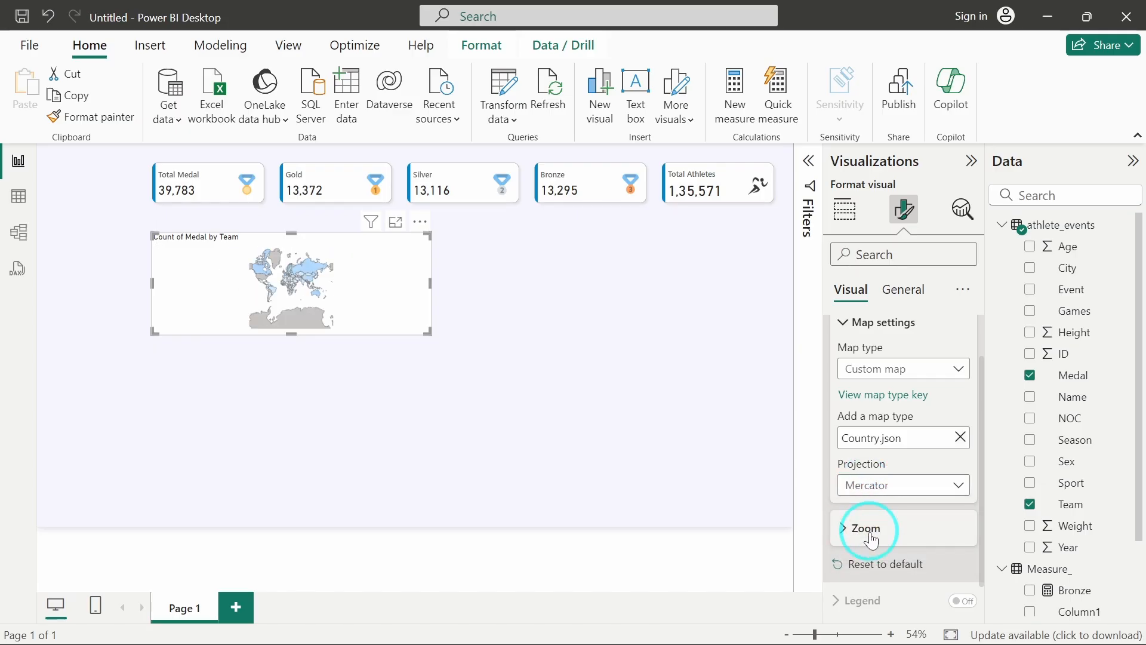
left_click(878, 499)
left_click(892, 551)
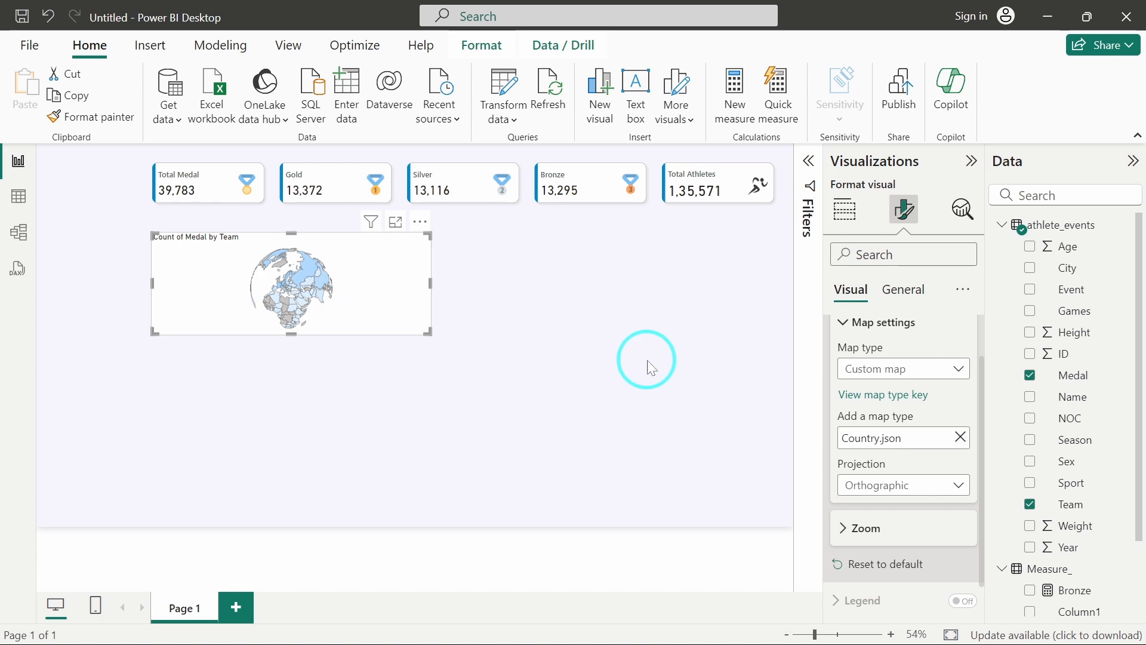
left_click(901, 485)
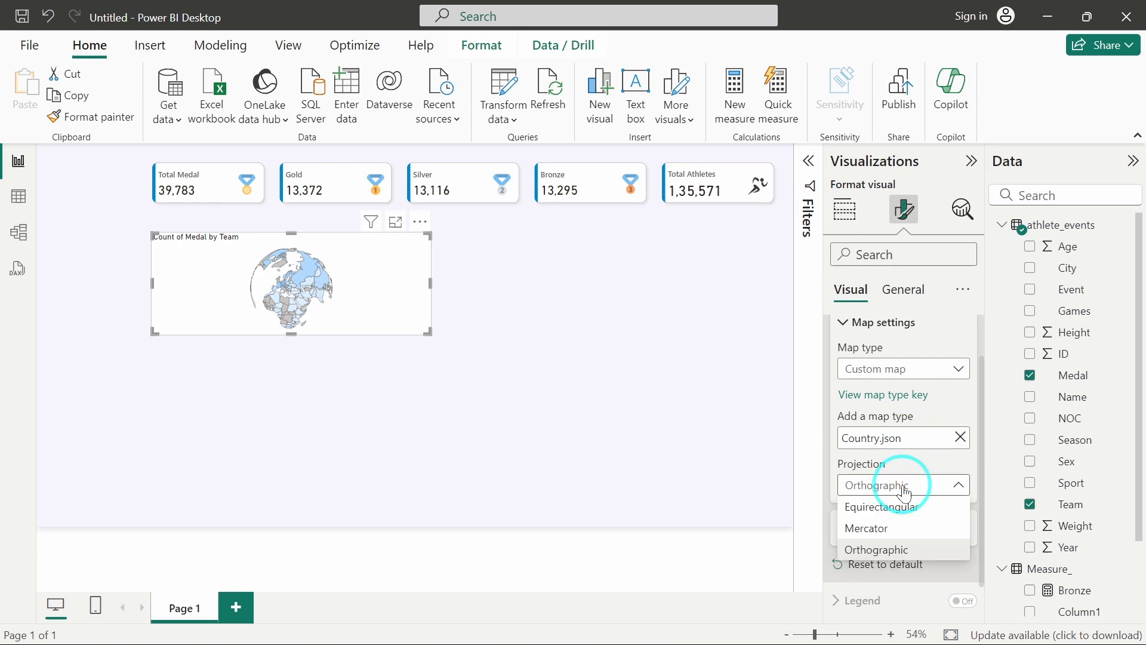
left_click(891, 531)
- Turn on auto zoom for the map and resize the visual to be narrower and slightly taller
left_click(846, 534)
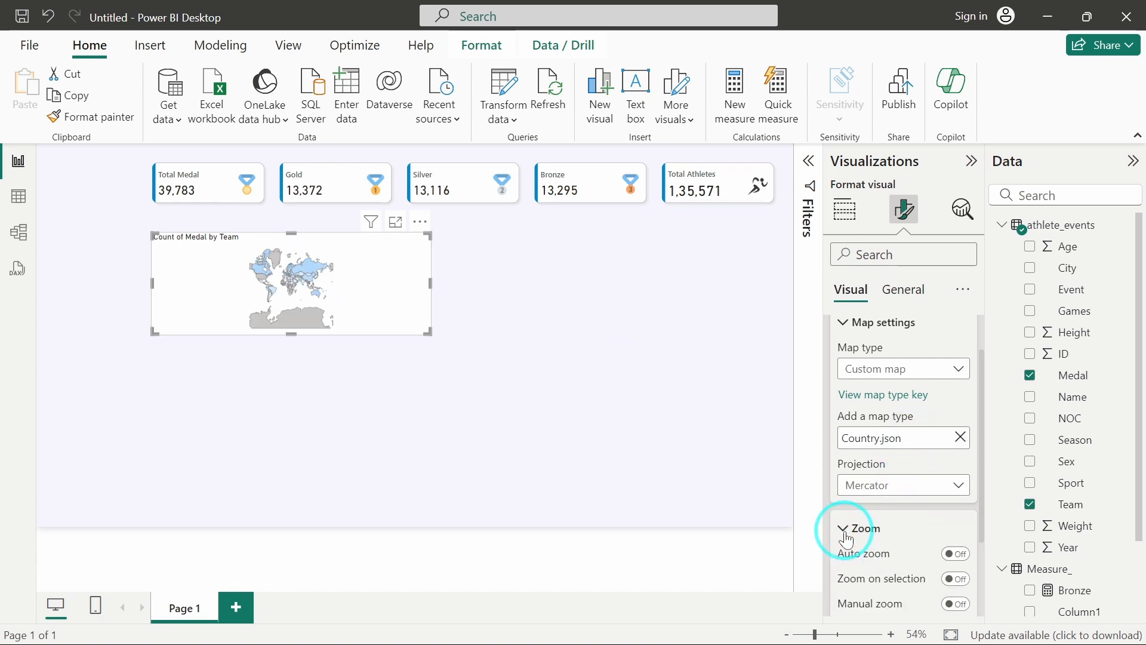
scroll(847, 537, "down", 3)
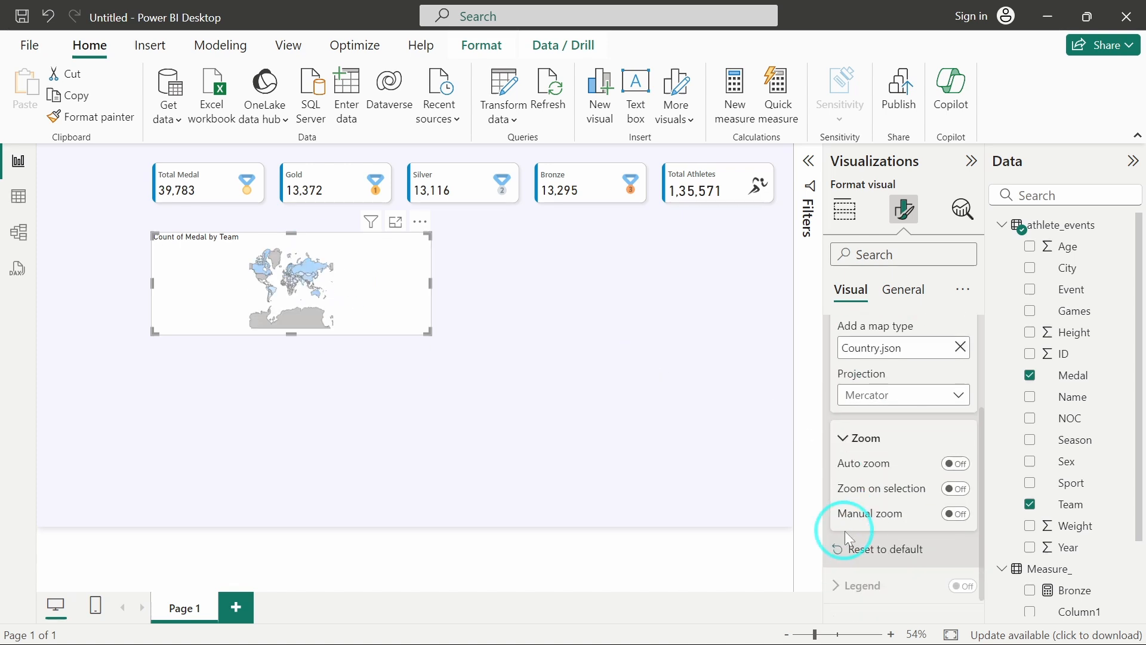
left_click(955, 463)
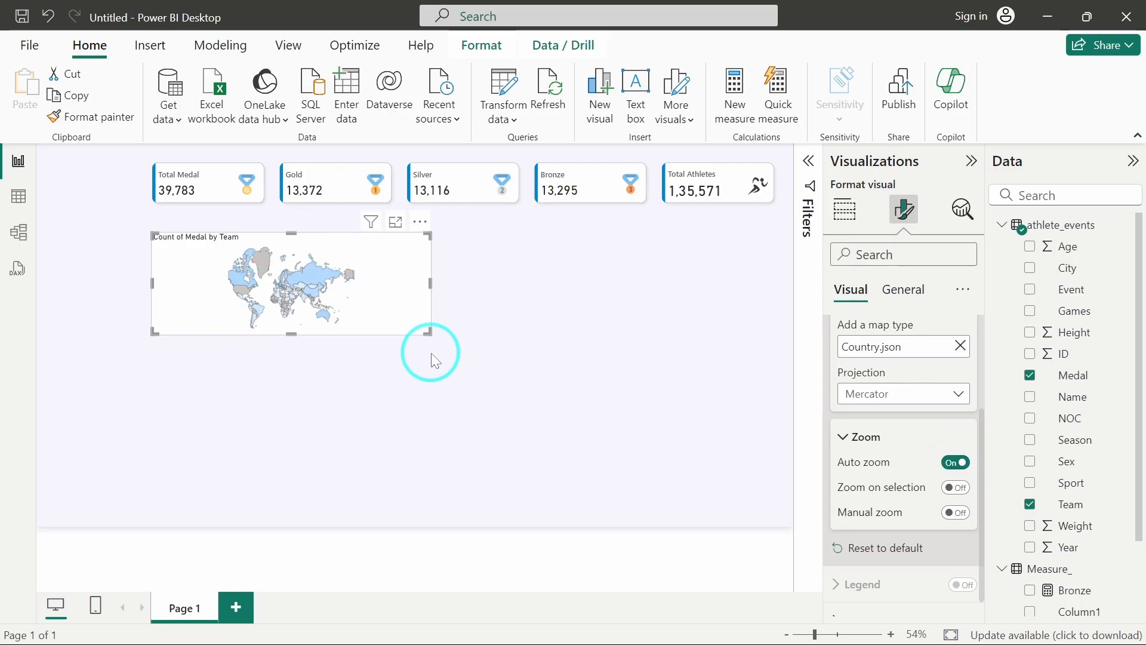
left_click_drag(425, 333, 374, 346)
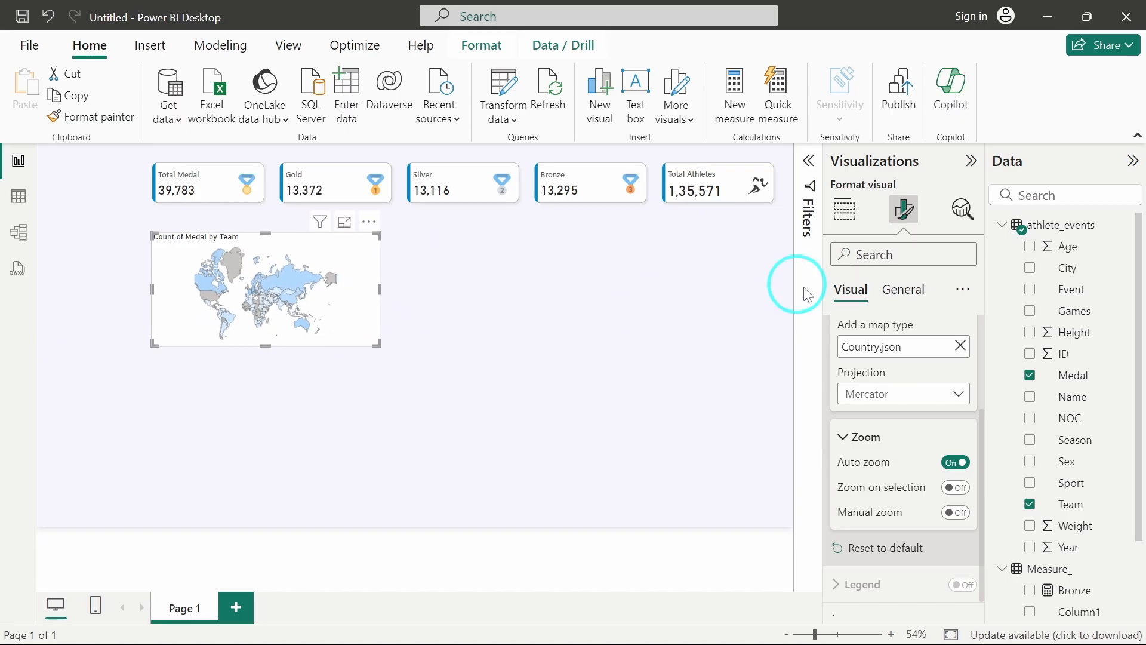
- Turn off the map visual's background in its general effects settings
left_click(901, 291)
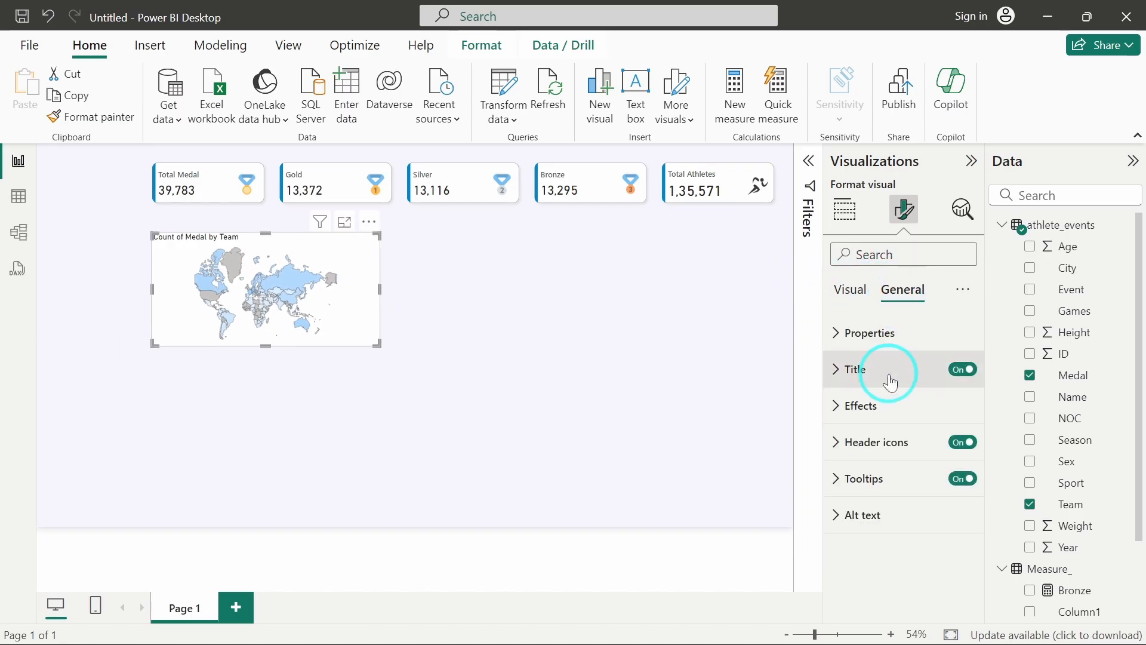
left_click(889, 405)
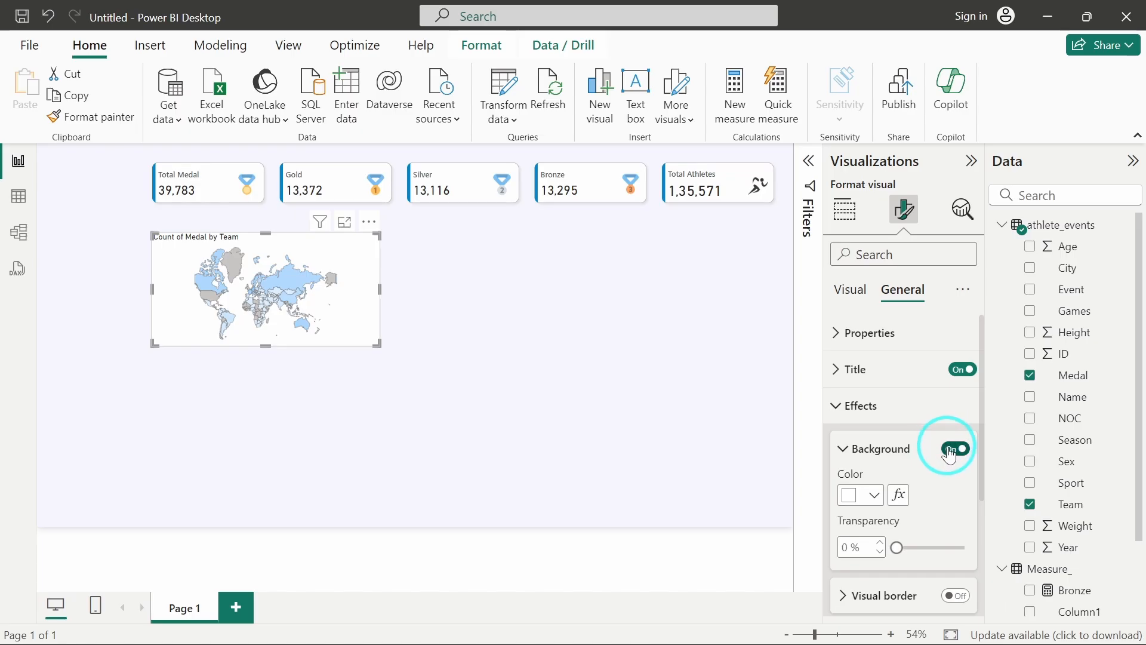
left_click(954, 448)
- Change the map visual's title text to "Country" and deselect the visual
left_click(876, 383)
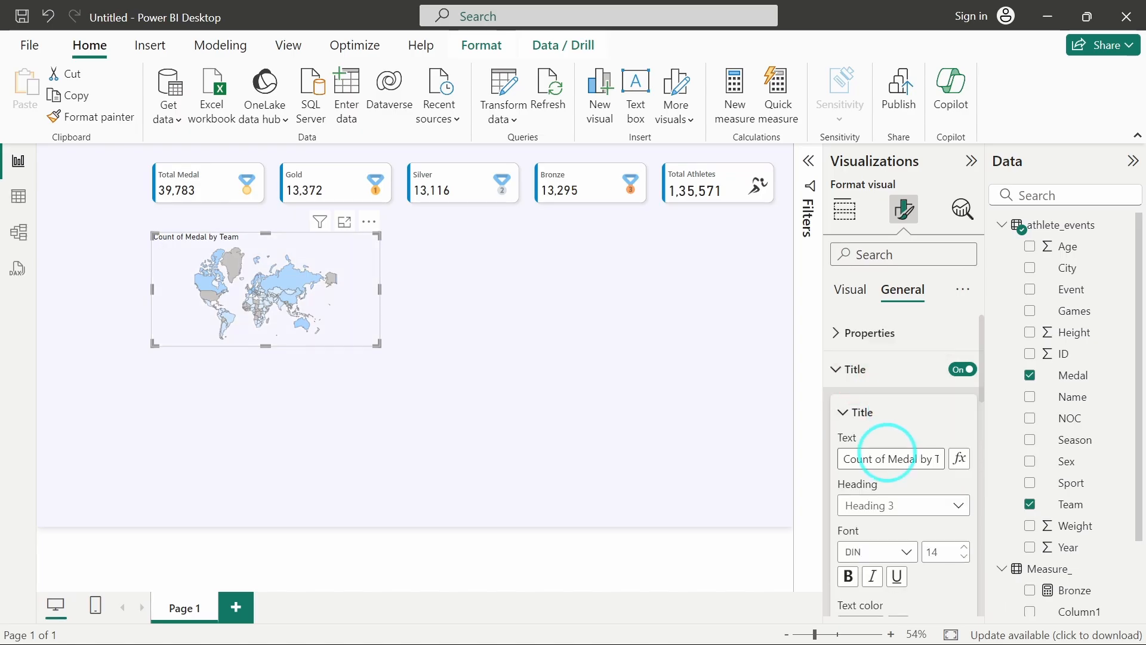
left_click(886, 458)
type("Country")
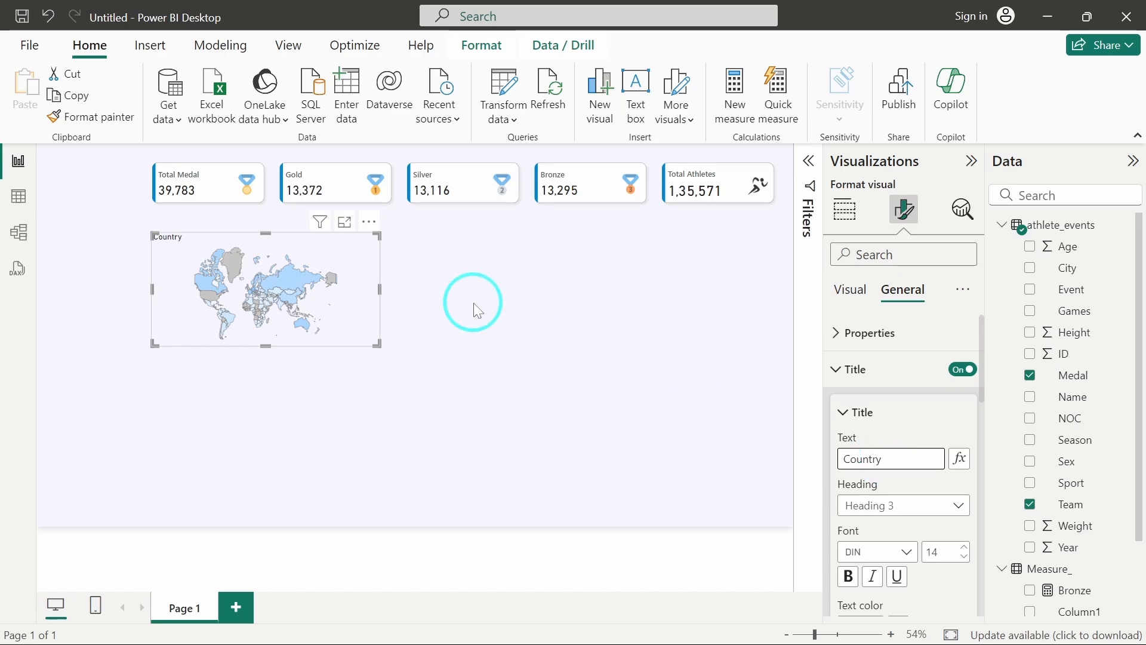
left_click(478, 310)
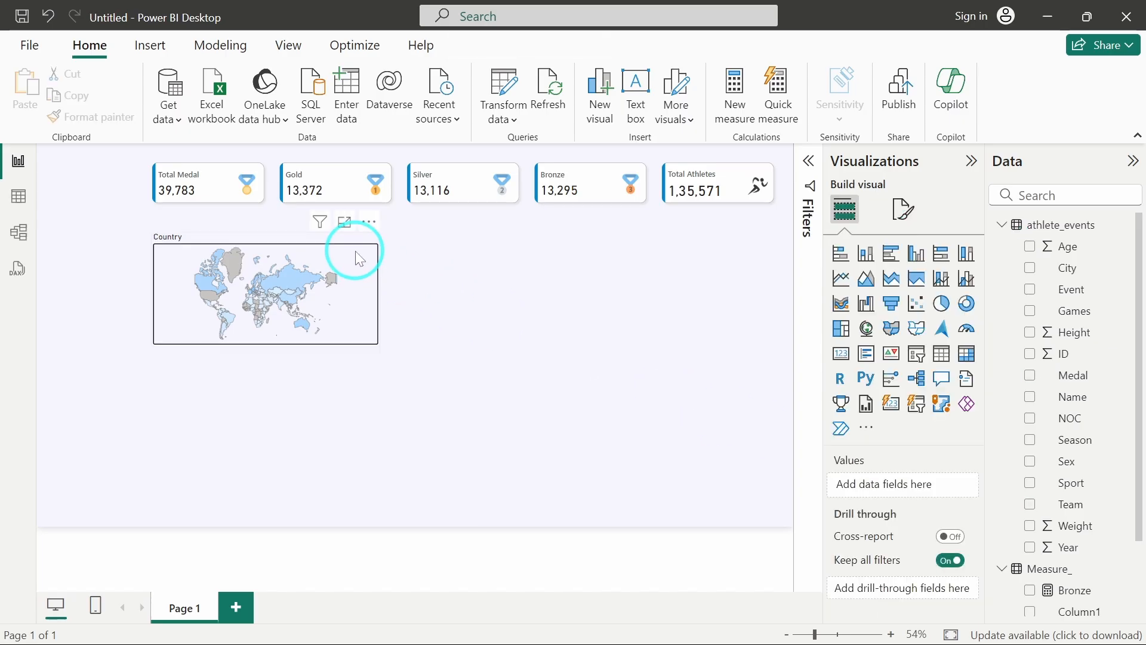
left_click(333, 268)
left_click(444, 332)
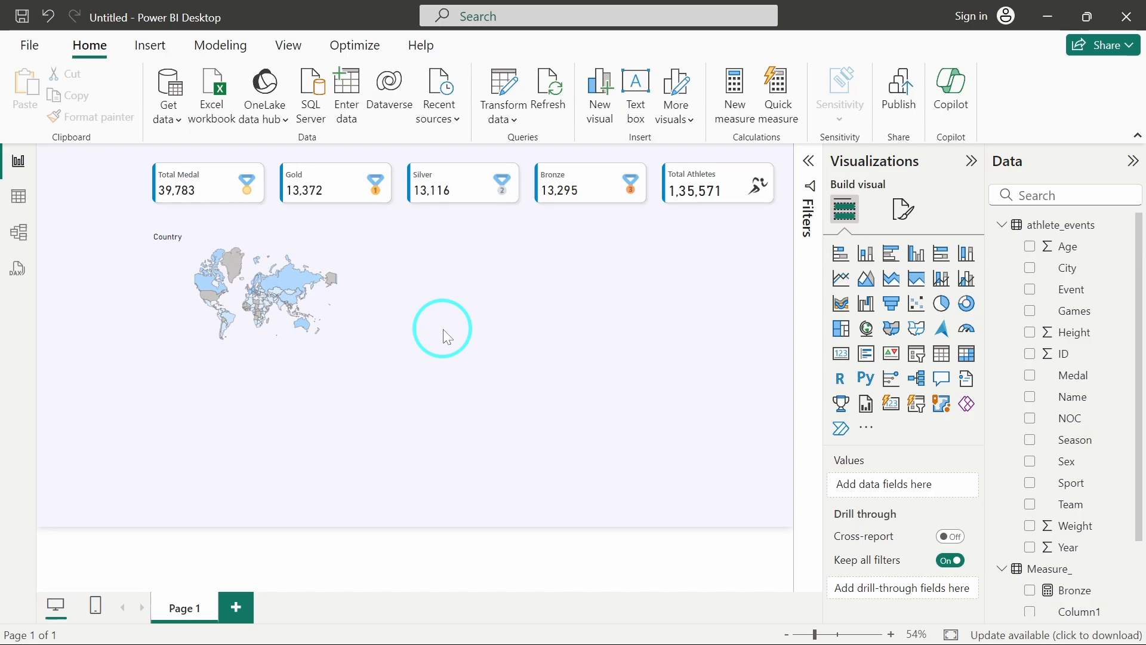
- Add a stacked bar chart beside the map with Sport on the Y-axis and count of Name on the X-axis, and widen it
left_click(841, 253)
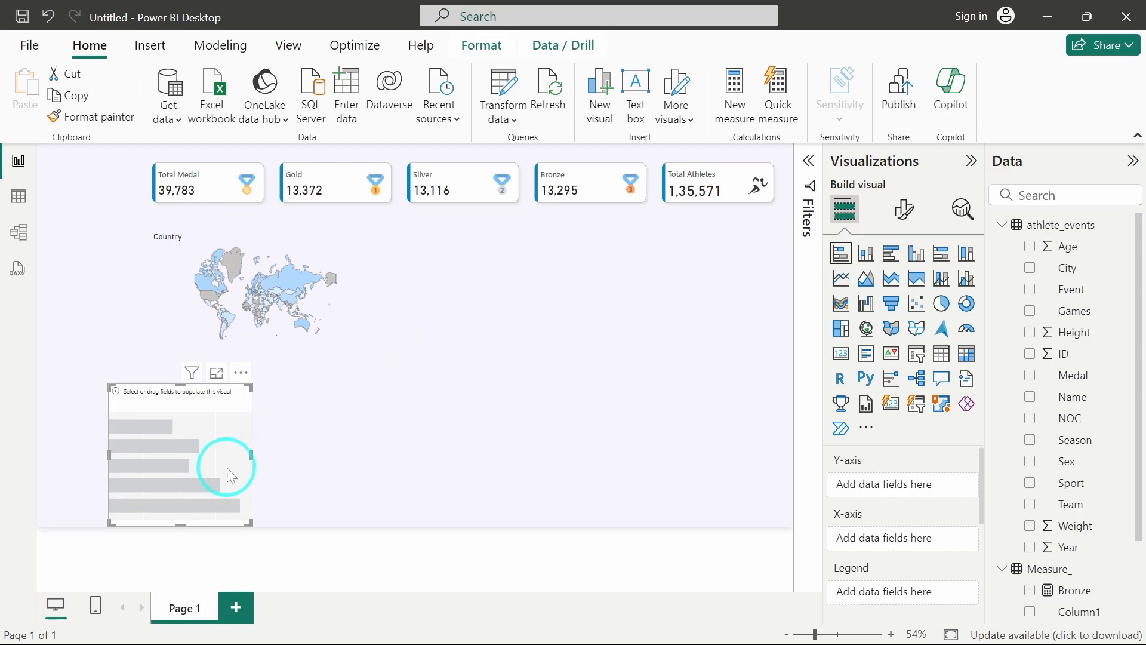
left_click_drag(225, 465, 484, 300)
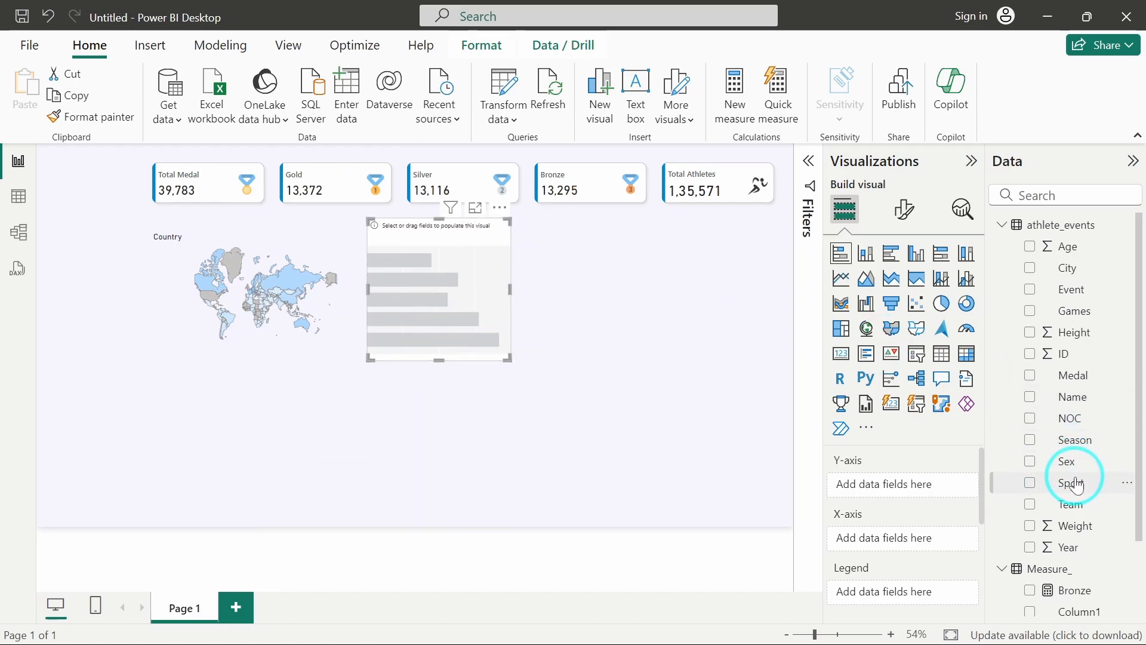
left_click_drag(1075, 485, 911, 489)
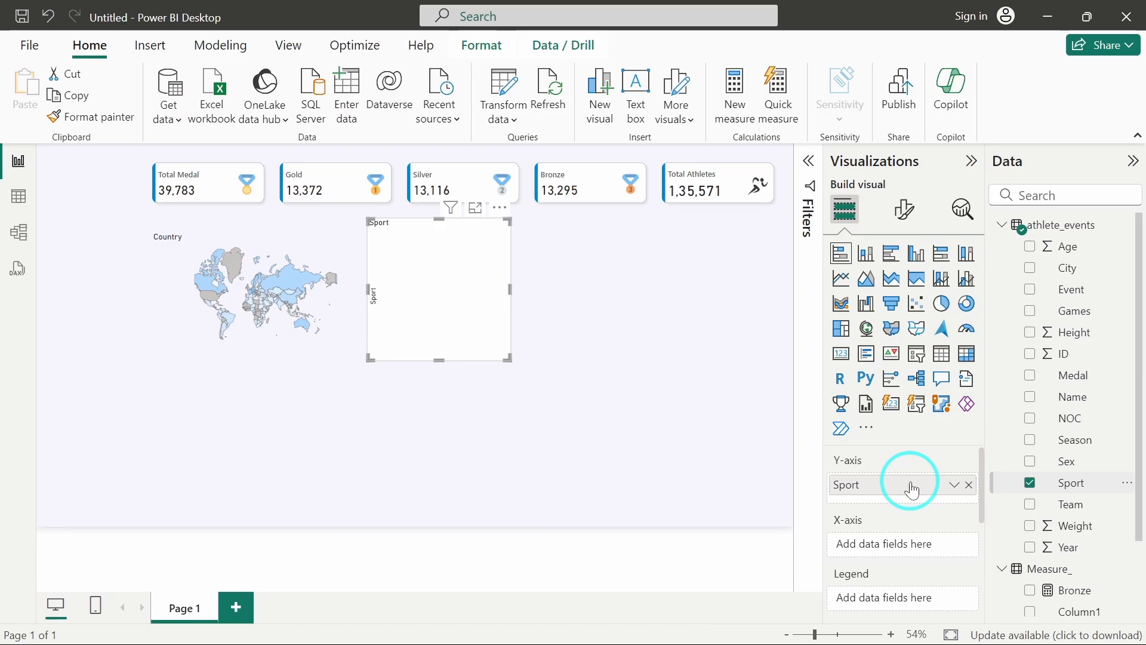
left_click_drag(1074, 403, 901, 540)
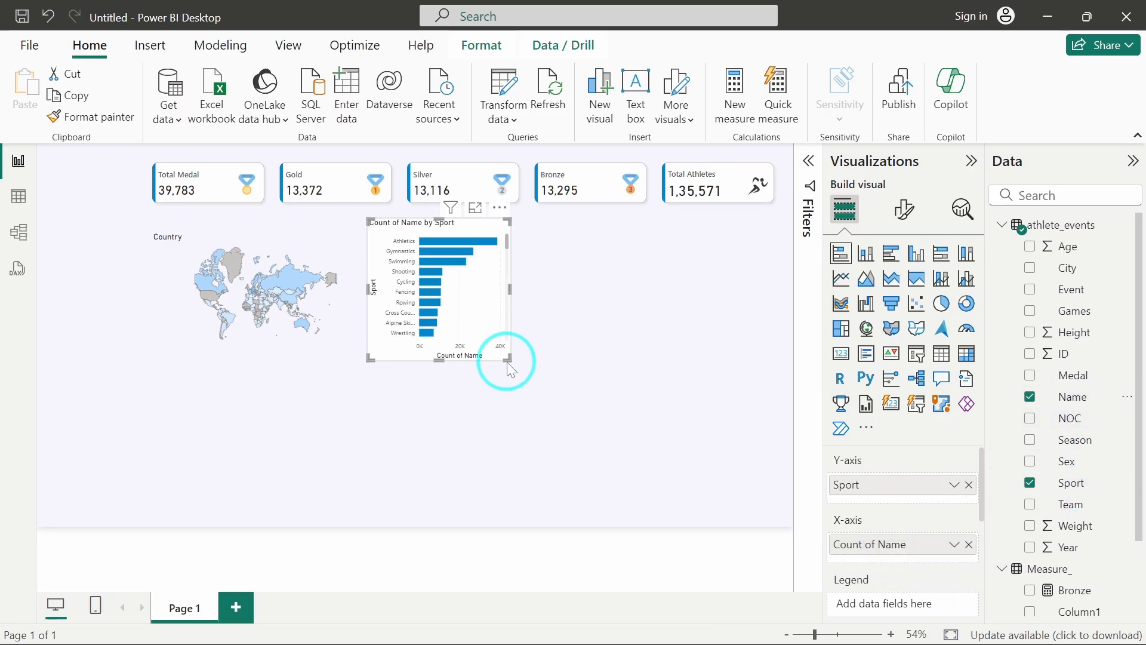
left_click_drag(507, 358, 557, 359)
left_click(513, 327)
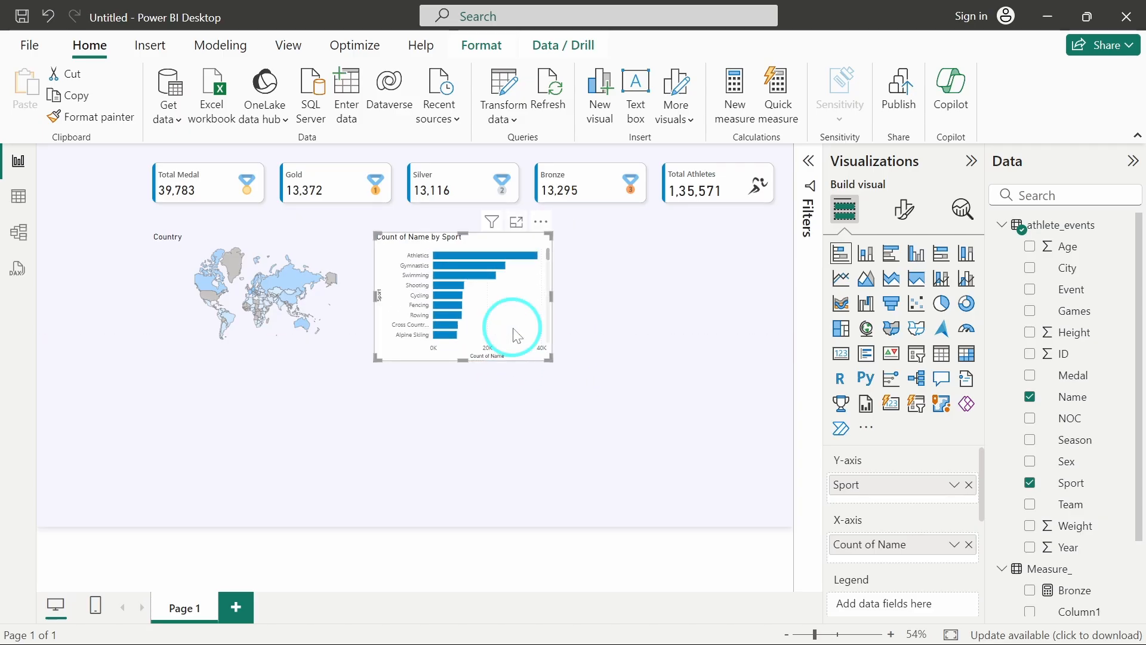
- Filter the bar chart's Sport field to the top 5 items by distinct count of Name and apply the filter
left_click(809, 161)
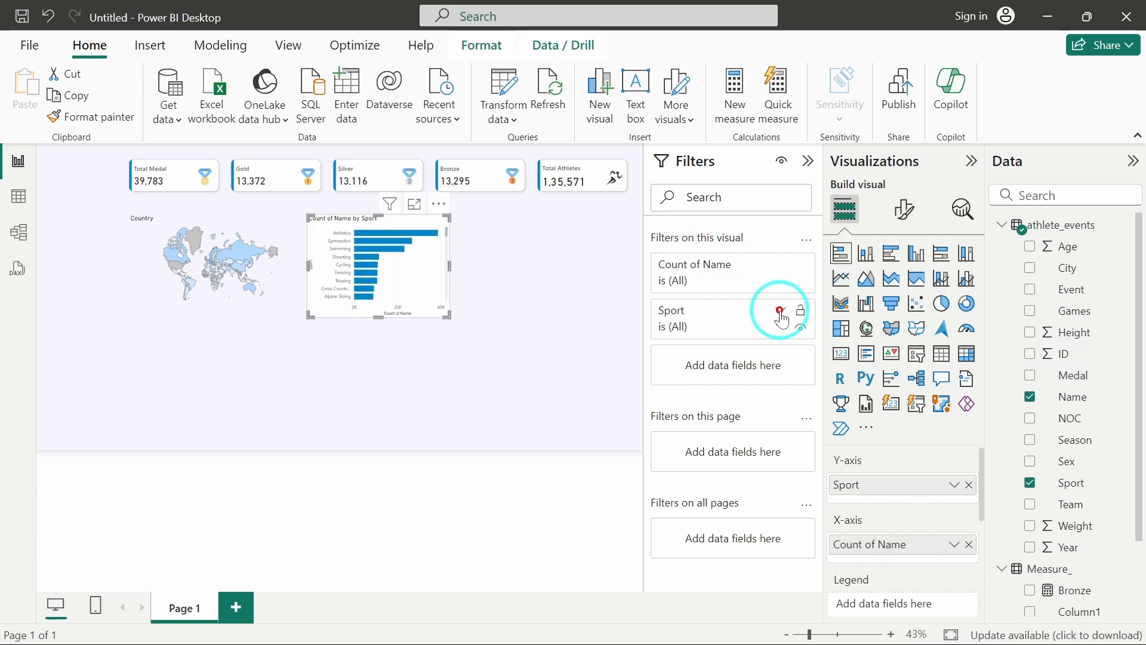
left_click(781, 319)
left_click(730, 372)
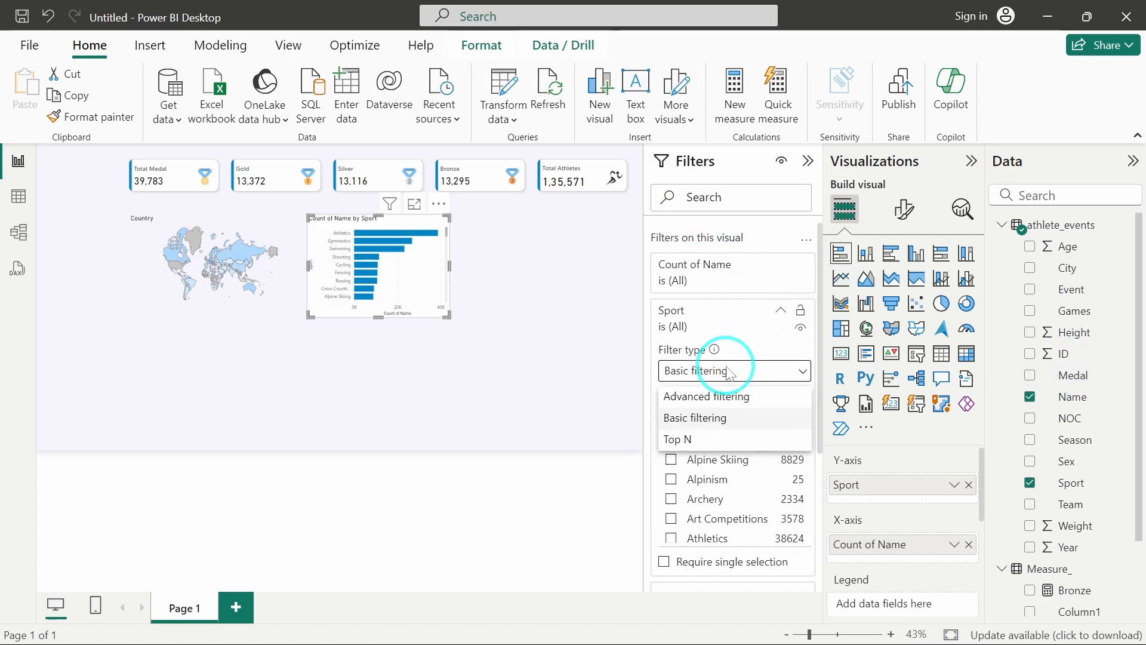
left_click(725, 439)
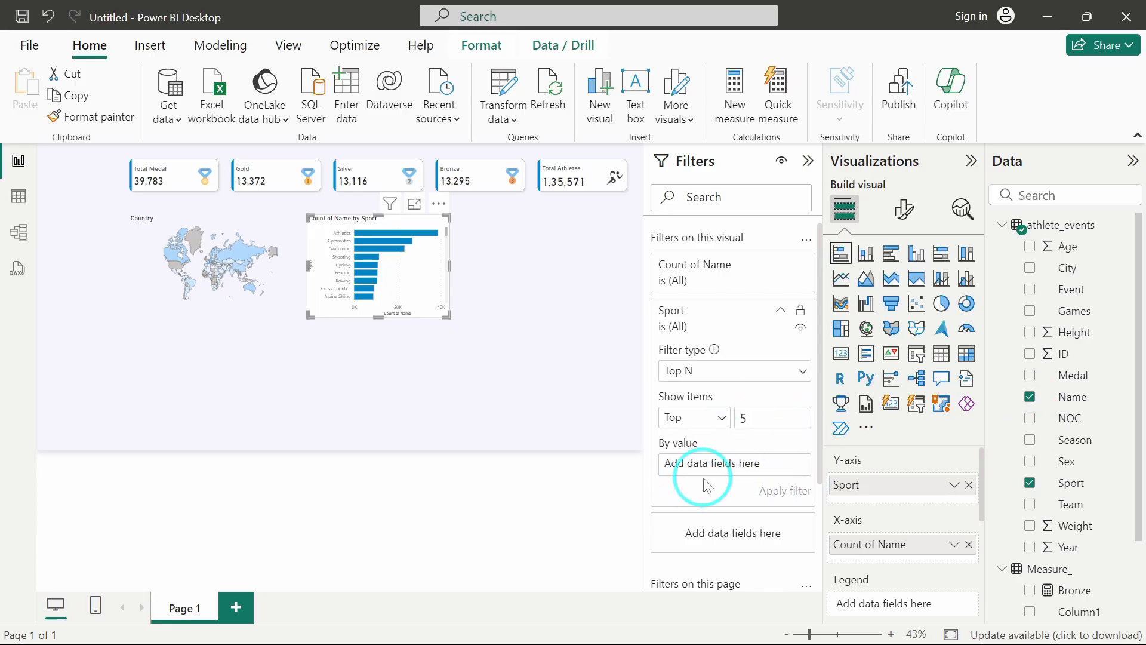
left_click_drag(1073, 396, 744, 469)
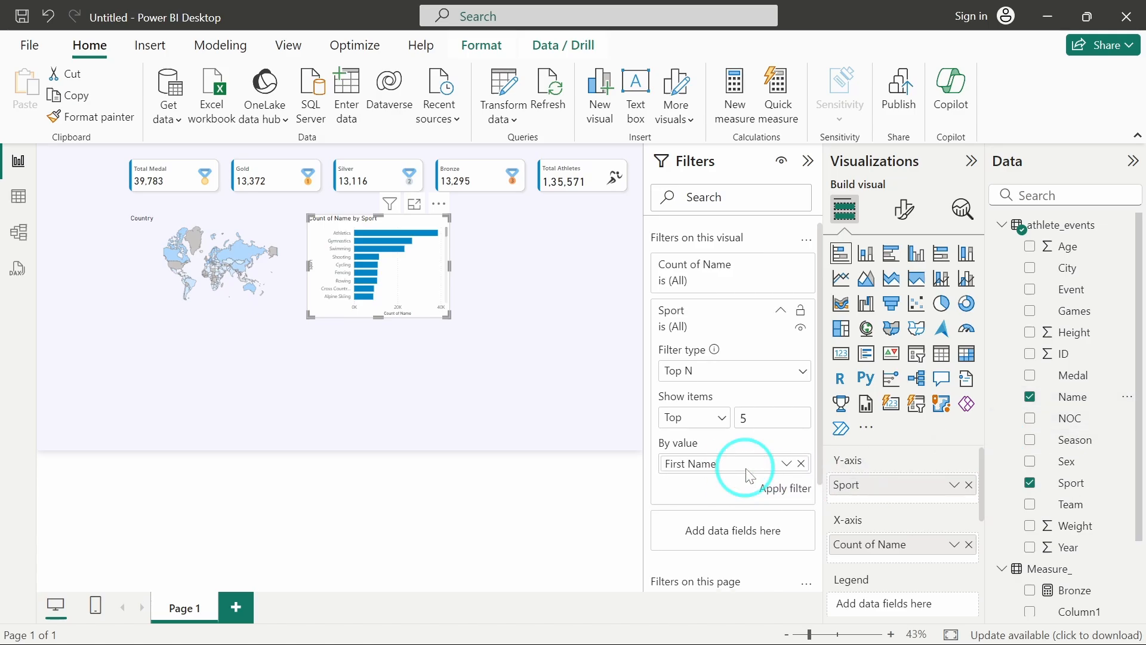
left_click(787, 465)
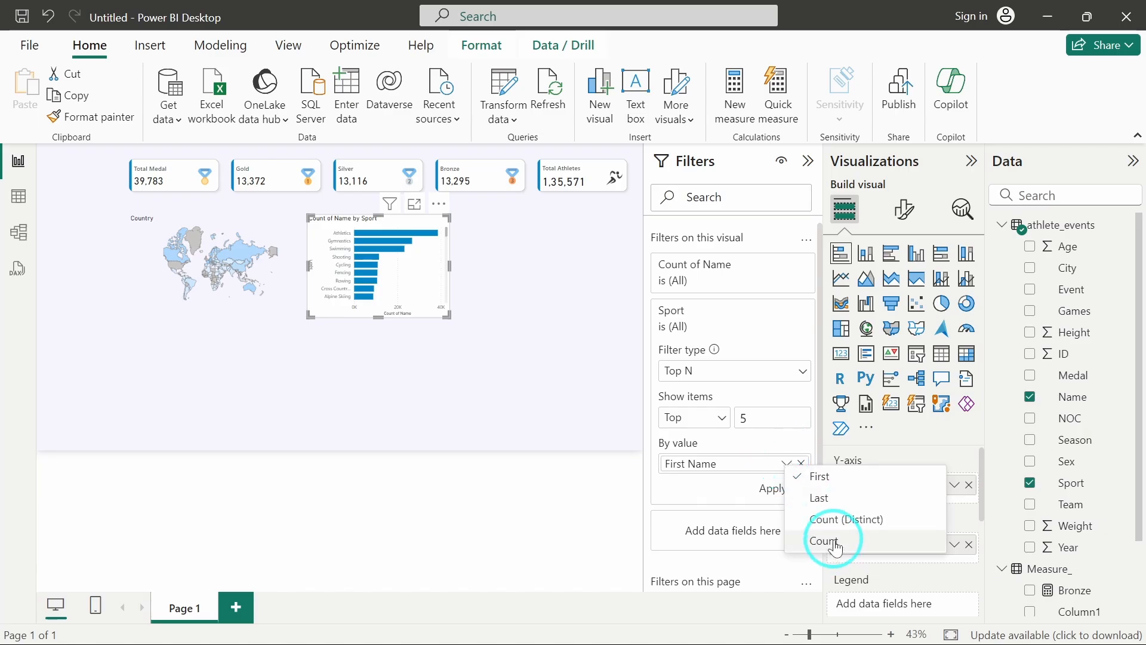
left_click(828, 523)
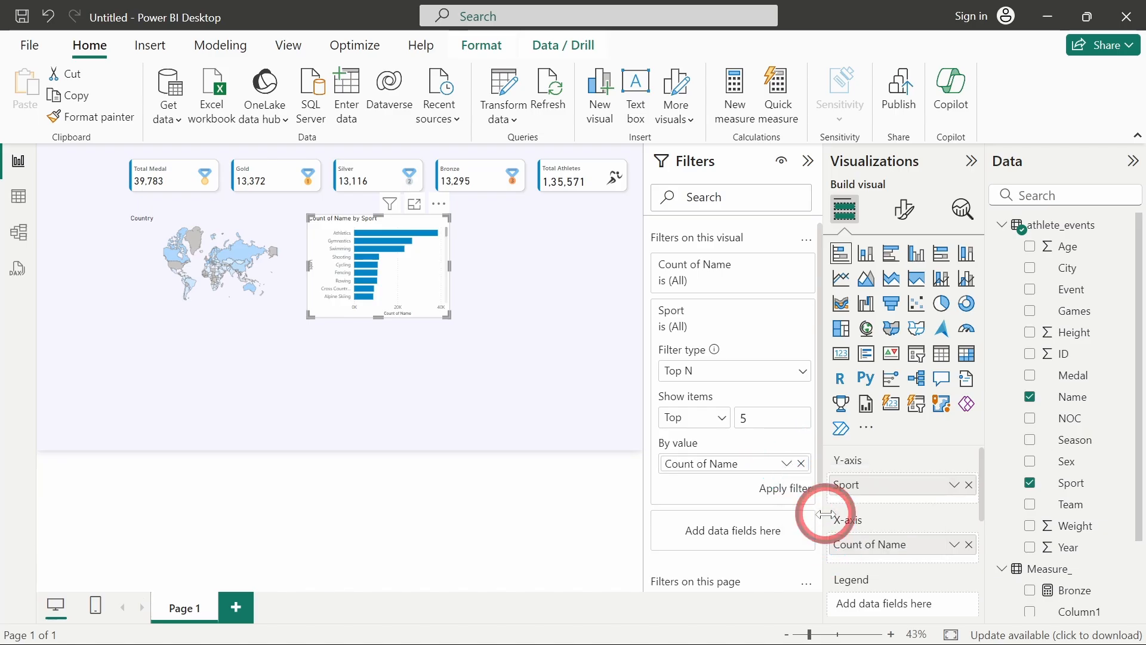
left_click(774, 488)
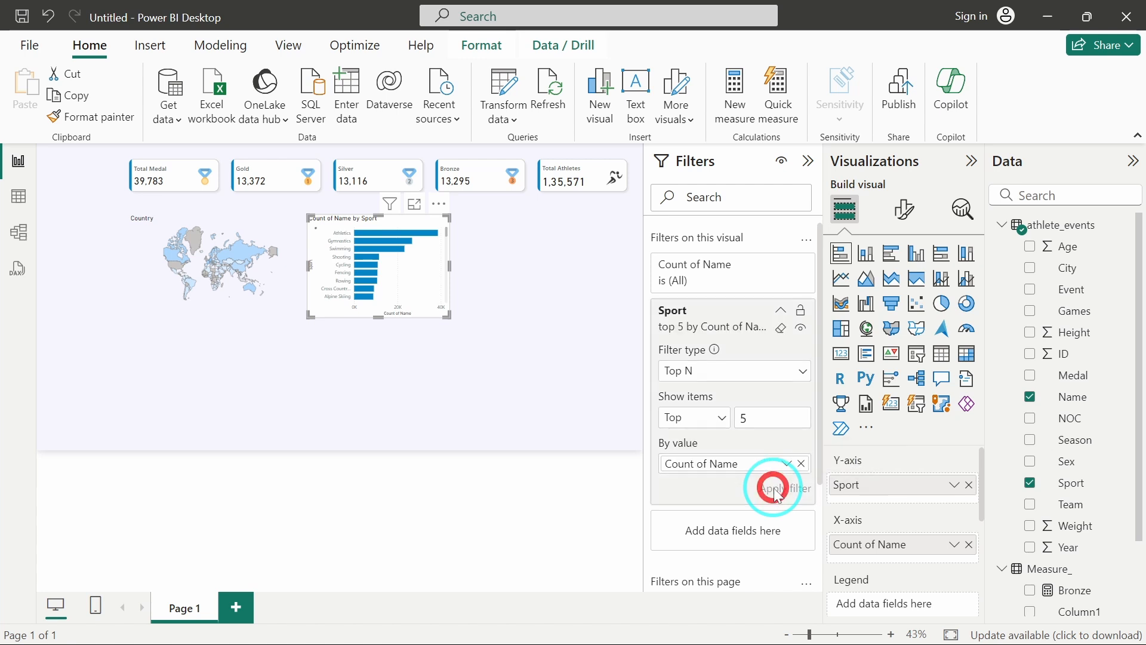
left_click(808, 161)
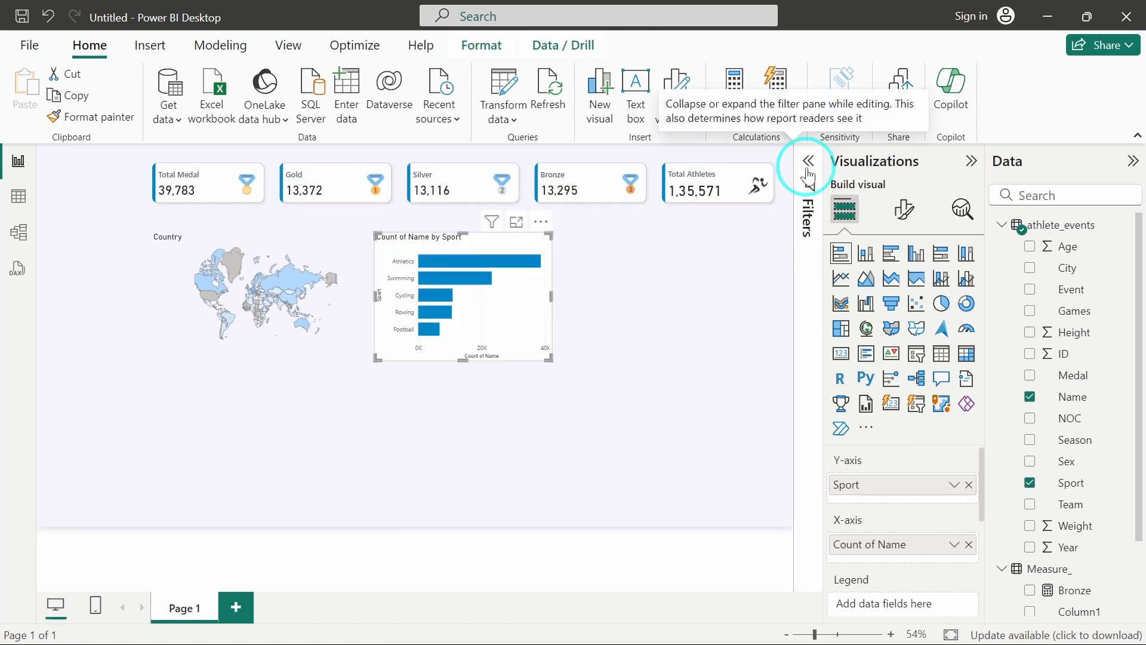
- Change the bar chart's X-axis Name aggregation to distinct count and make the visual narrower
left_click(954, 544)
left_click(996, 478)
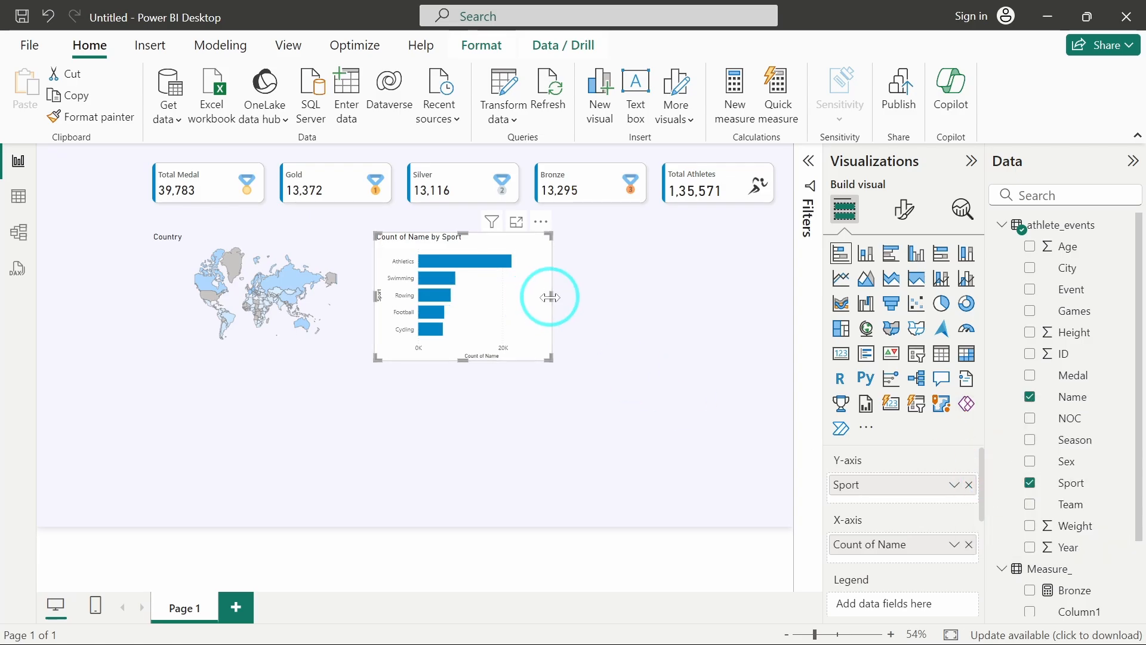
left_click_drag(550, 296, 520, 296)
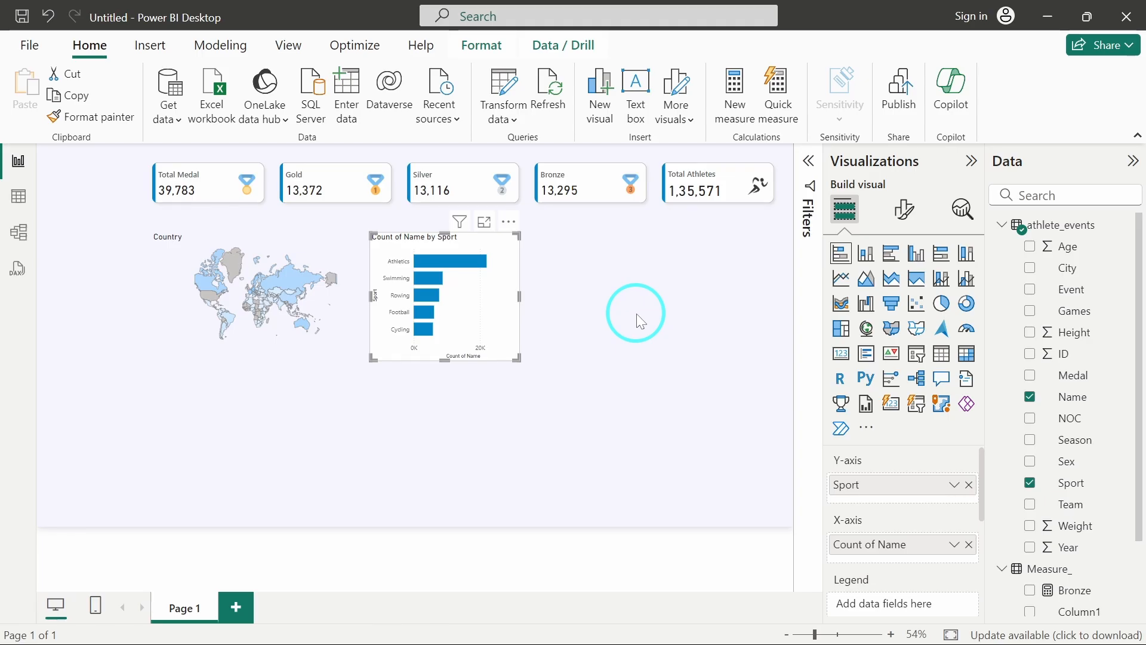
- Turn off the Y-axis and X-axis titles of the bar chart
left_click(916, 209)
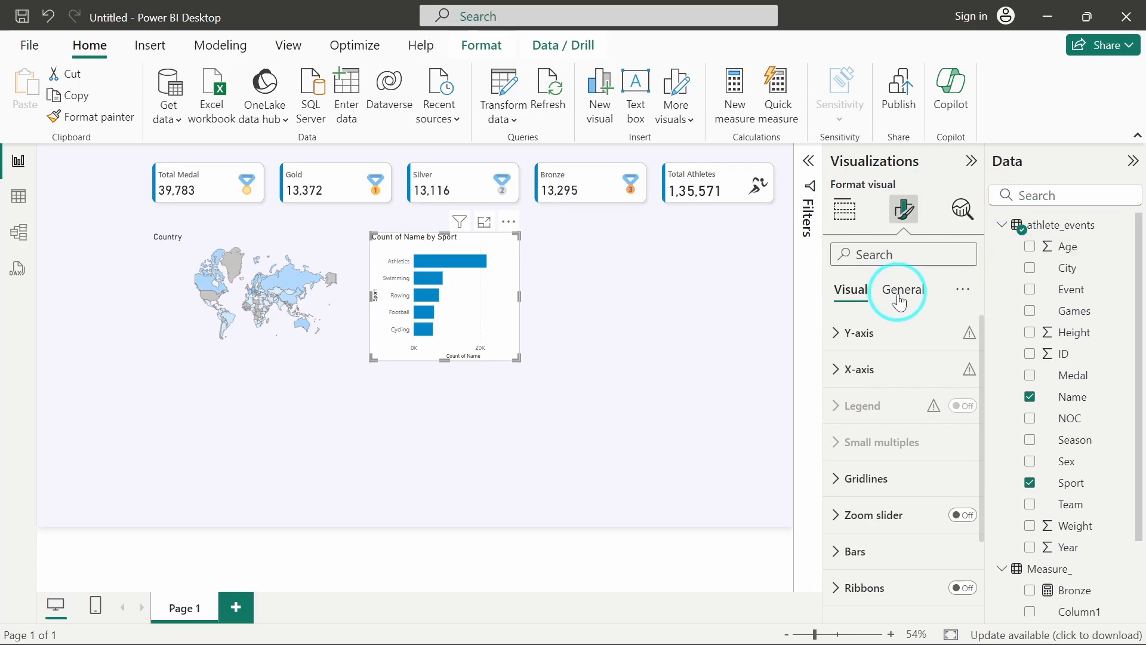
left_click(850, 332)
scroll(890, 430, "down", 4)
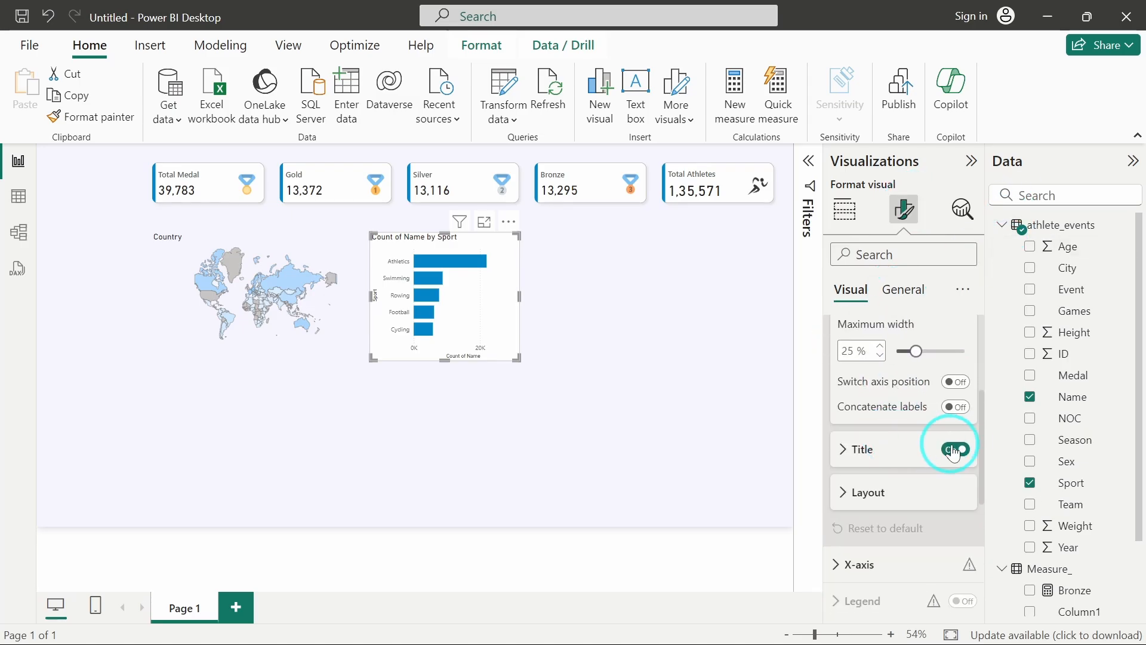
left_click(957, 450)
scroll(903, 468, "down", 3)
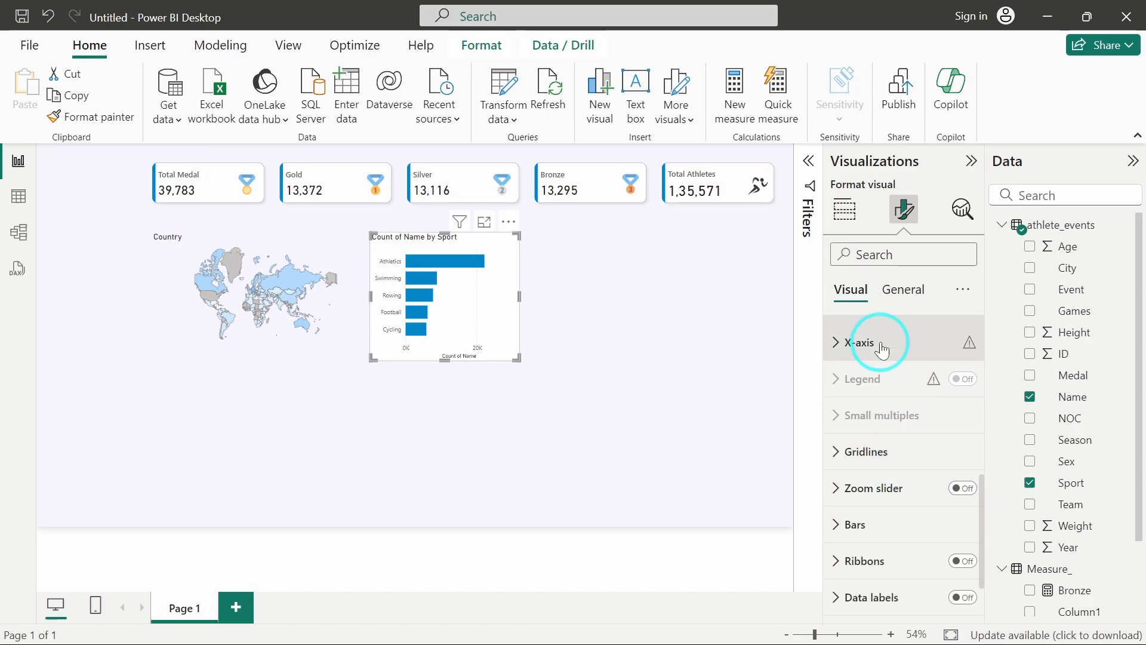
left_click(882, 345)
scroll(901, 489, "down", 3)
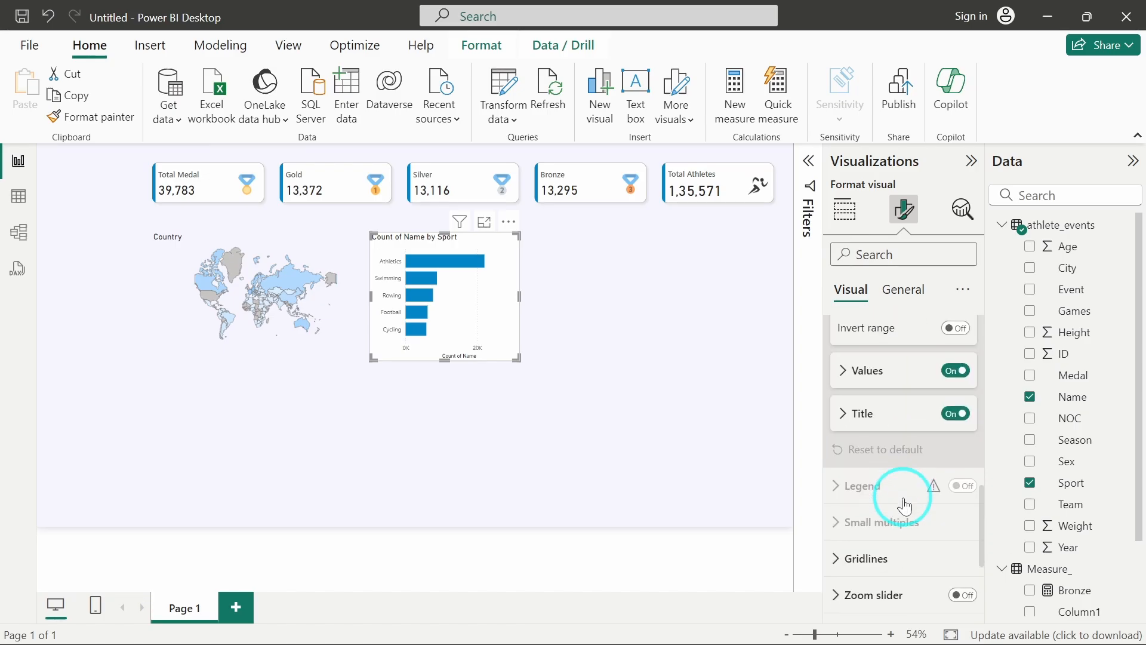
left_click(955, 425)
left_click(956, 425)
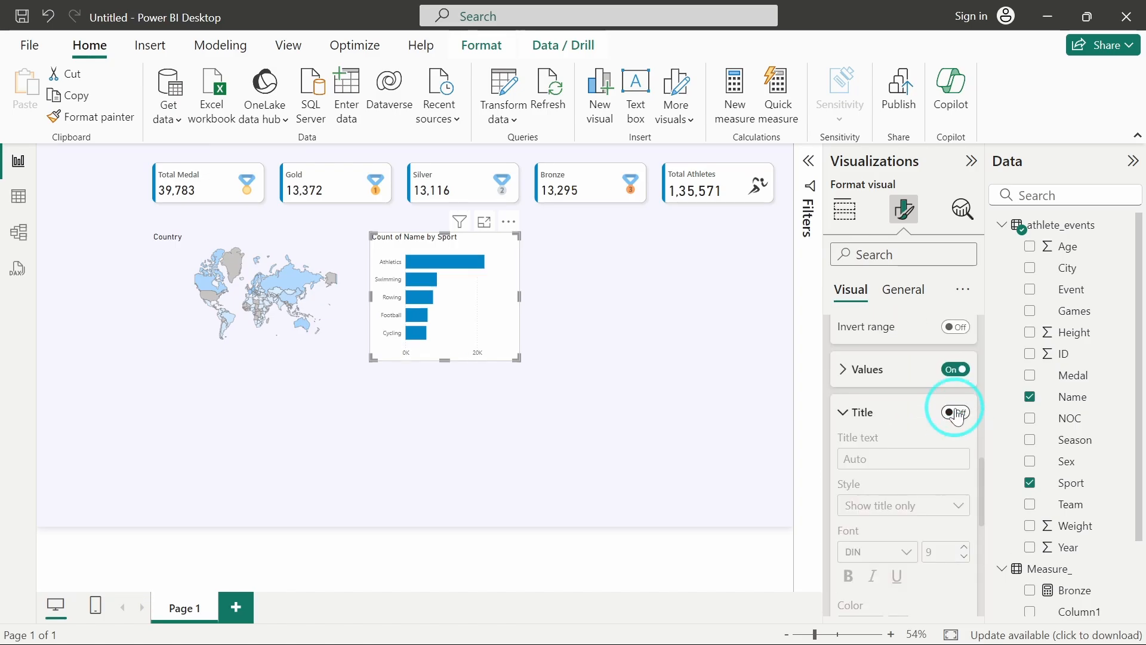
left_click(607, 341)
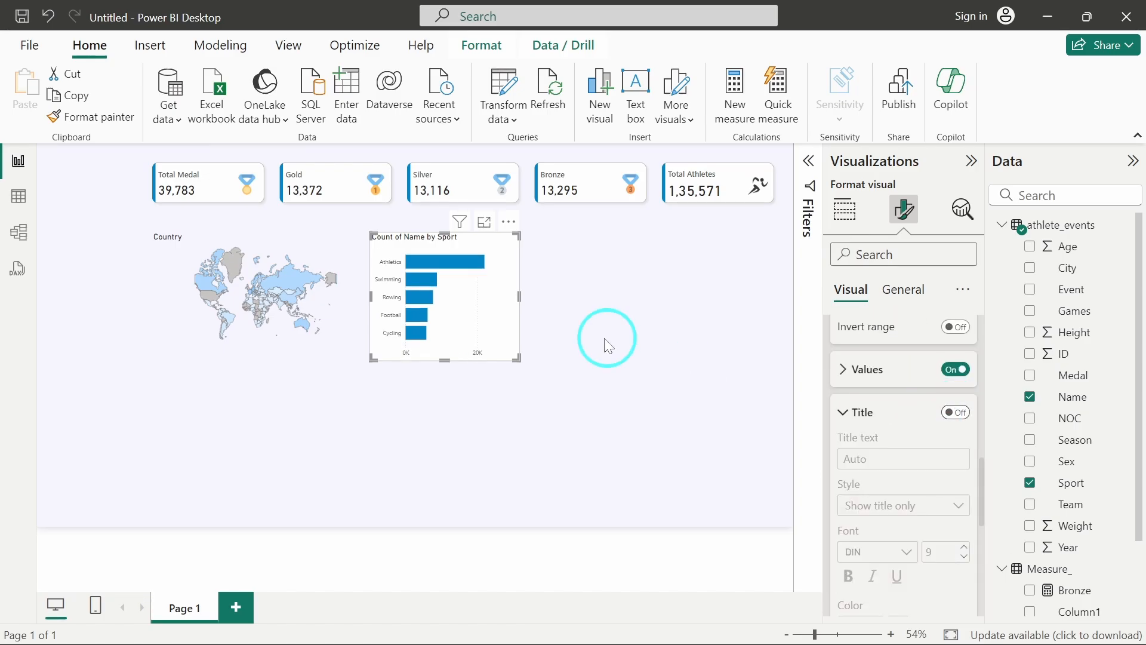
- Turn off the bar chart's background effect and its visual title in the general formatting settings
left_click(903, 290)
left_click(901, 406)
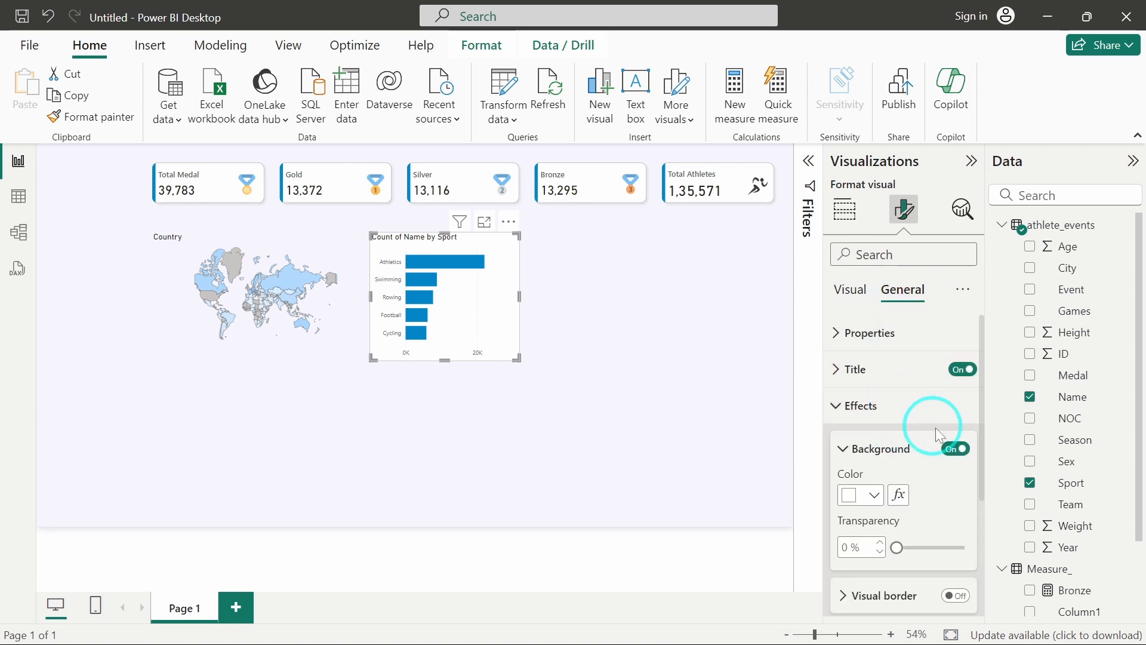
left_click(956, 450)
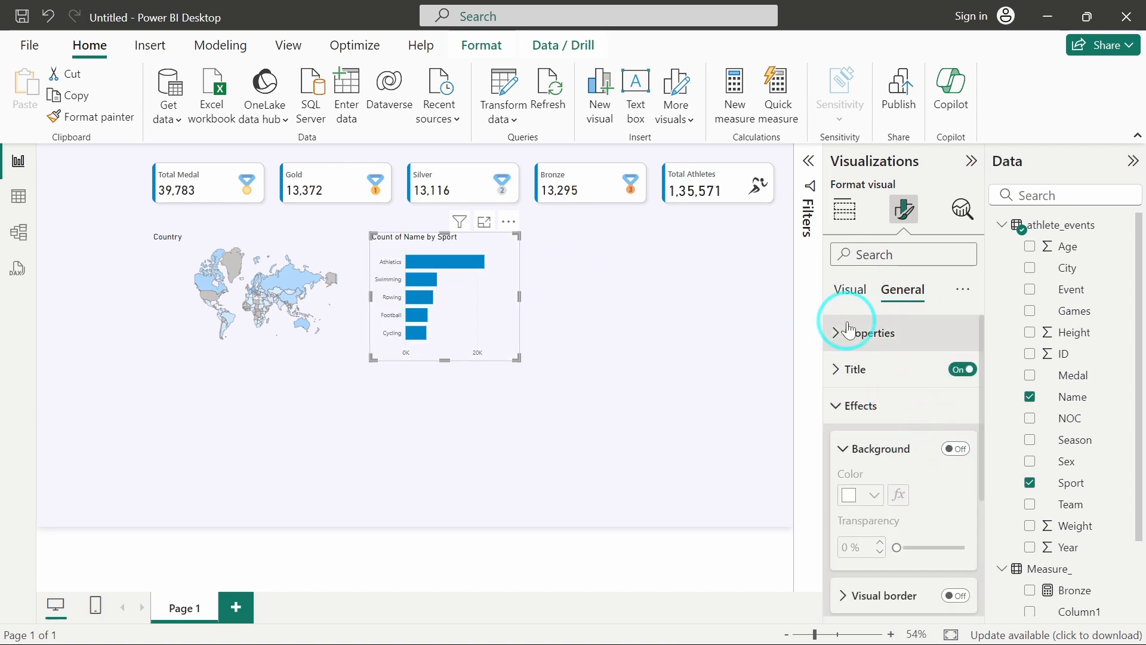
left_click(953, 368)
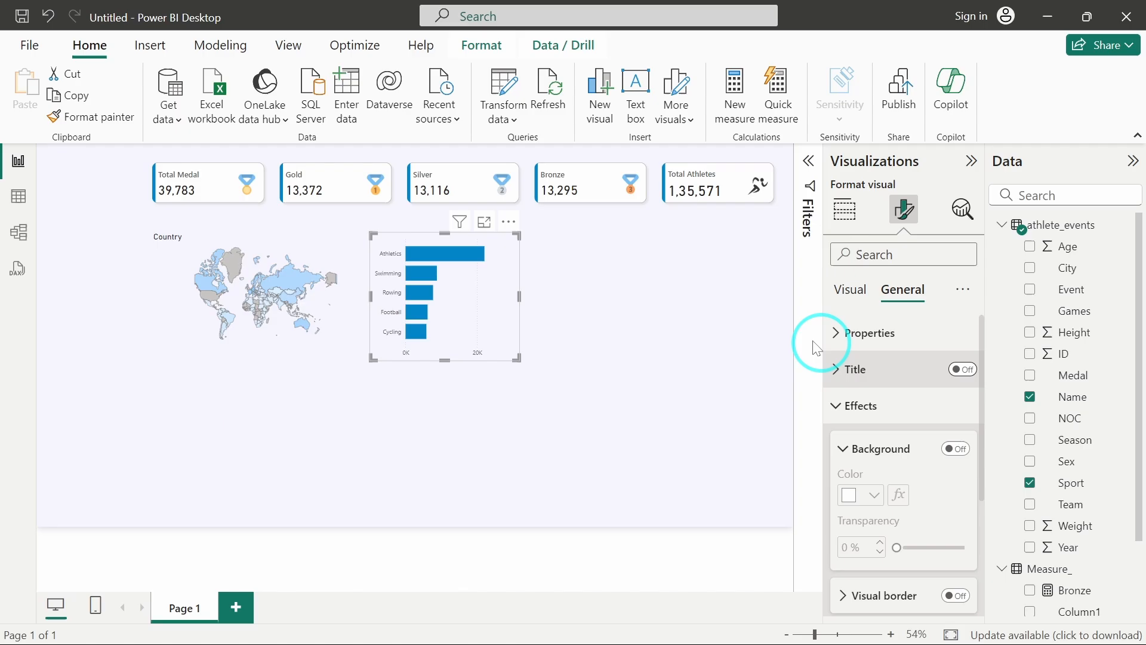
- Move the bar chart slightly up and closer to the map, and deselect it
left_click(651, 302)
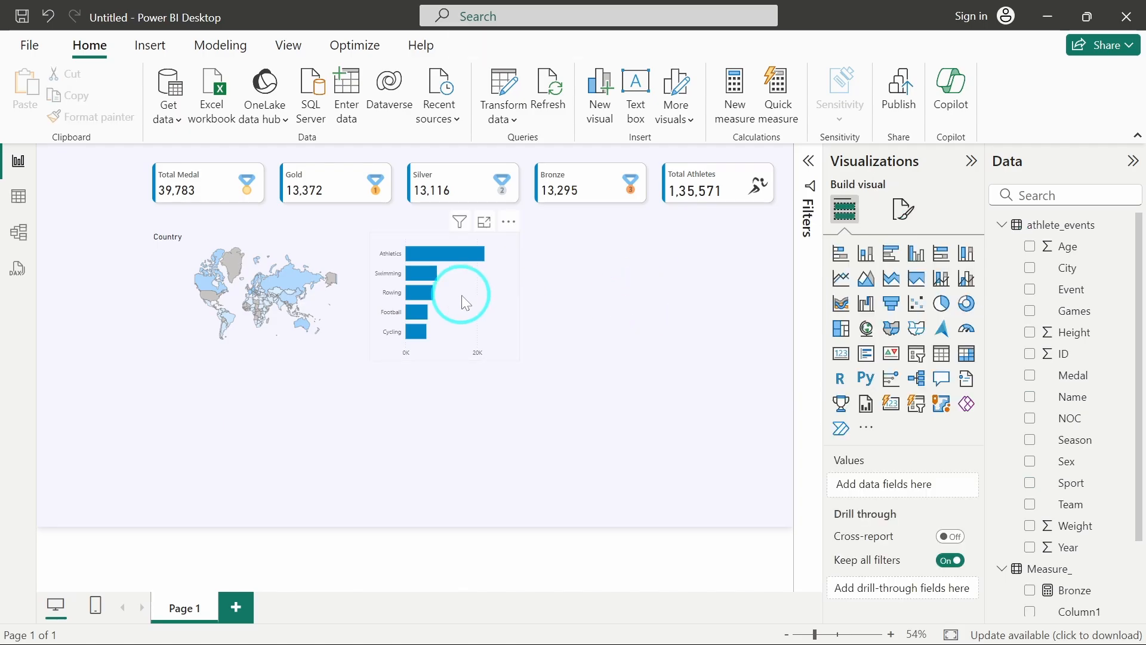
left_click_drag(461, 295, 454, 291)
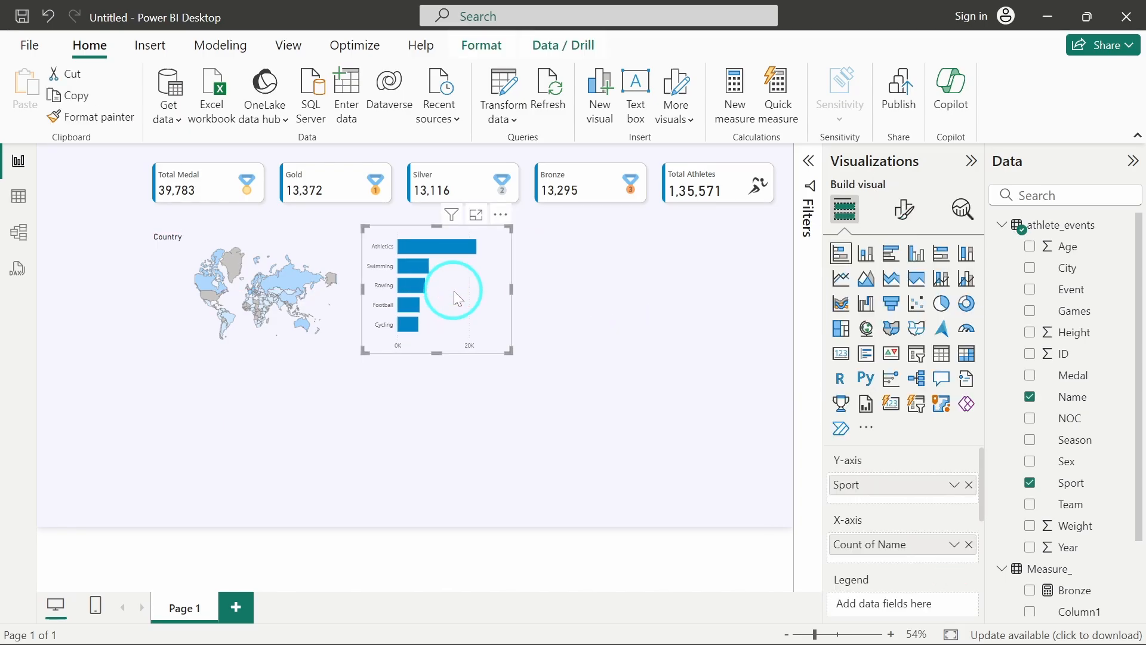
left_click(577, 345)
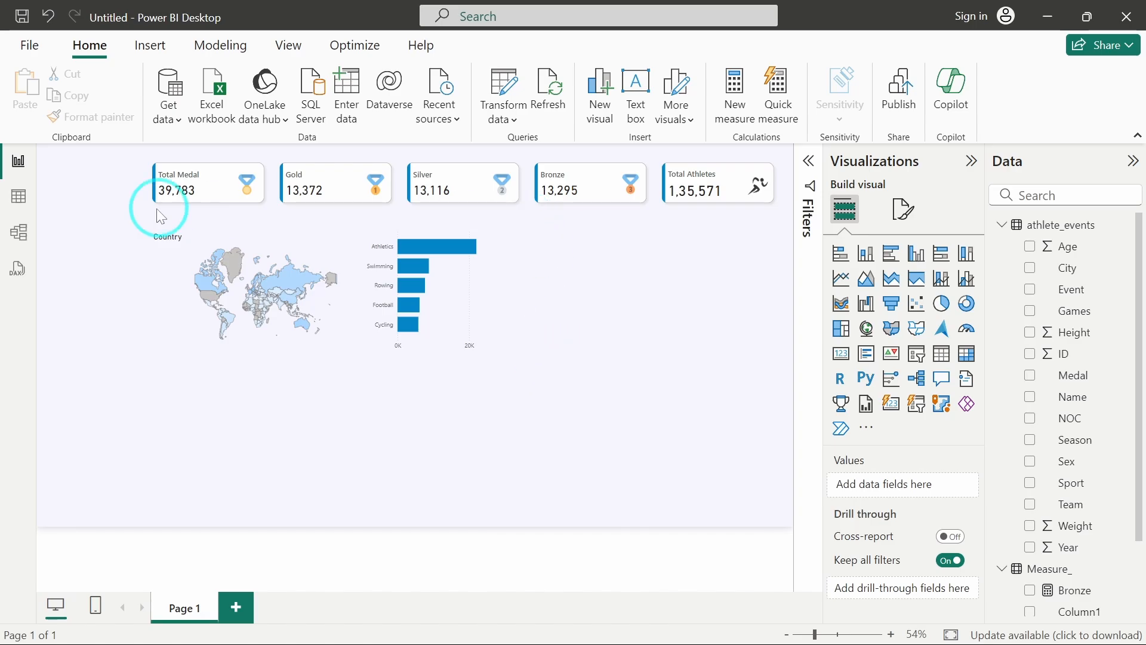
- Insert a rounded rectangle shape and position and enlarge it so it covers both the map and the bar chart
left_click(150, 45)
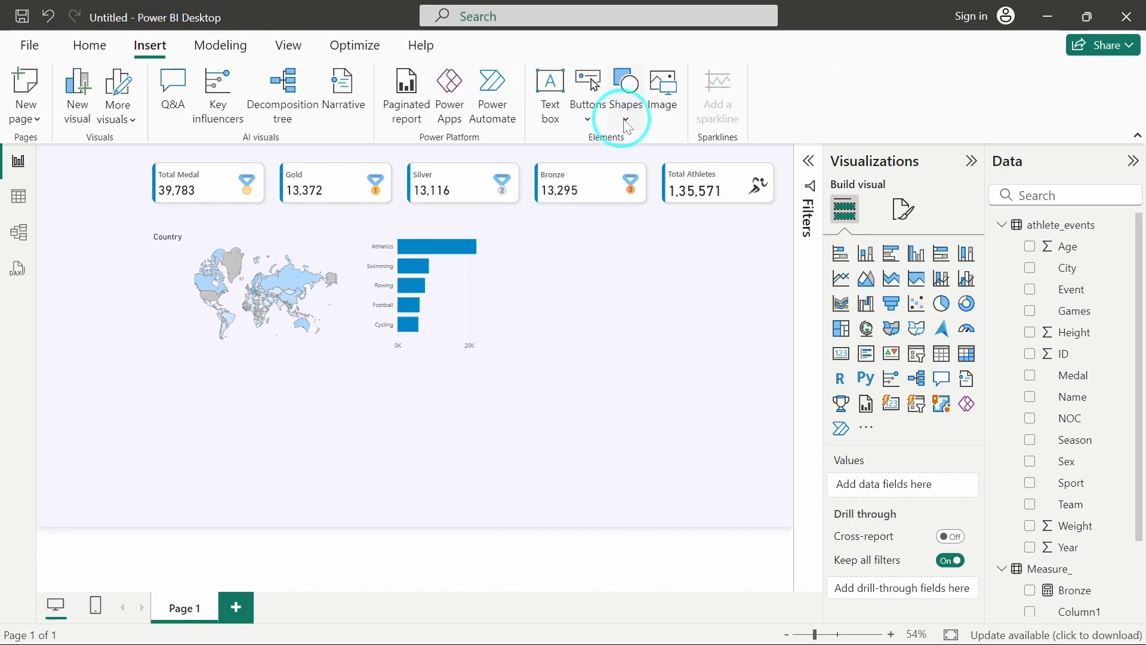
left_click(625, 119)
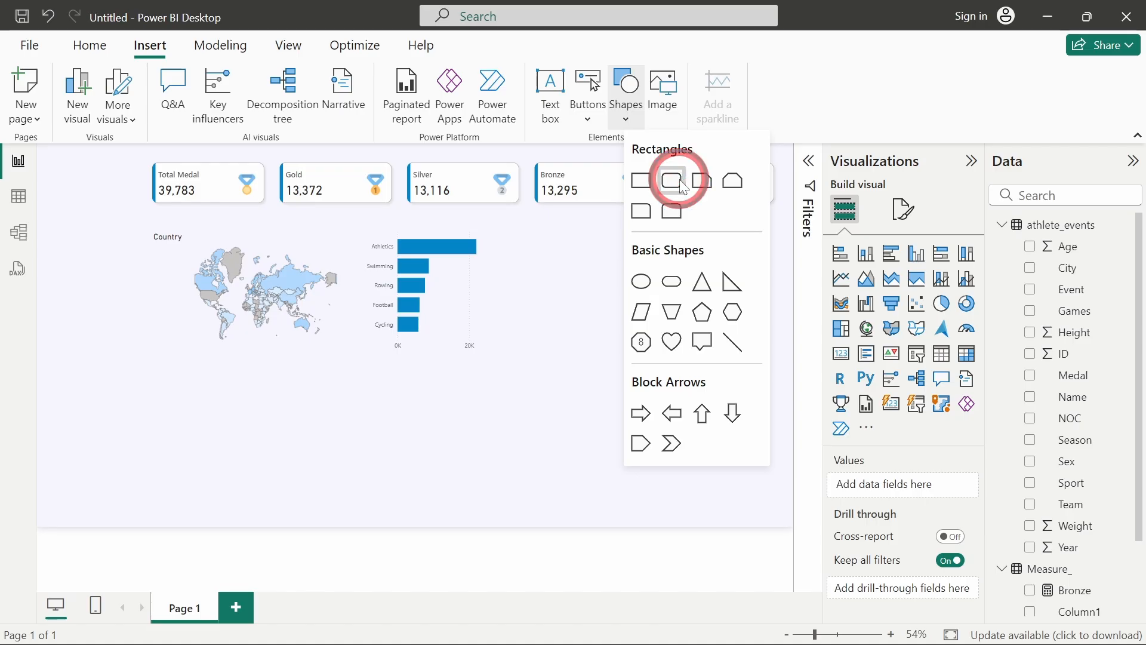
left_click(680, 185)
left_click_drag(579, 313, 203, 304)
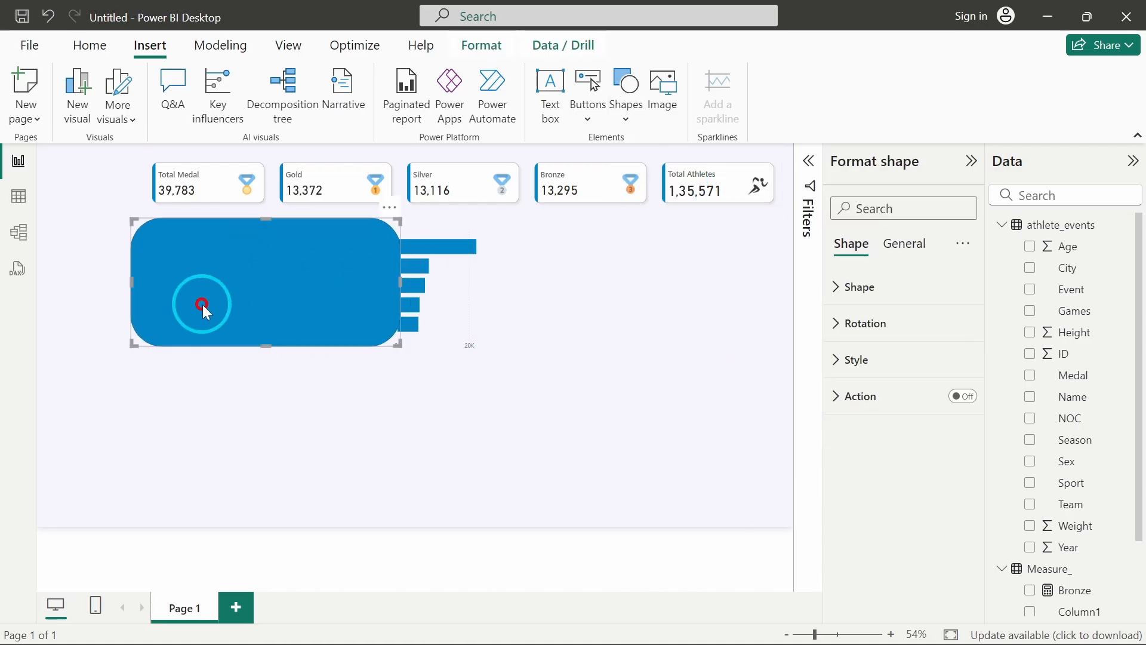
left_click_drag(398, 344, 523, 373)
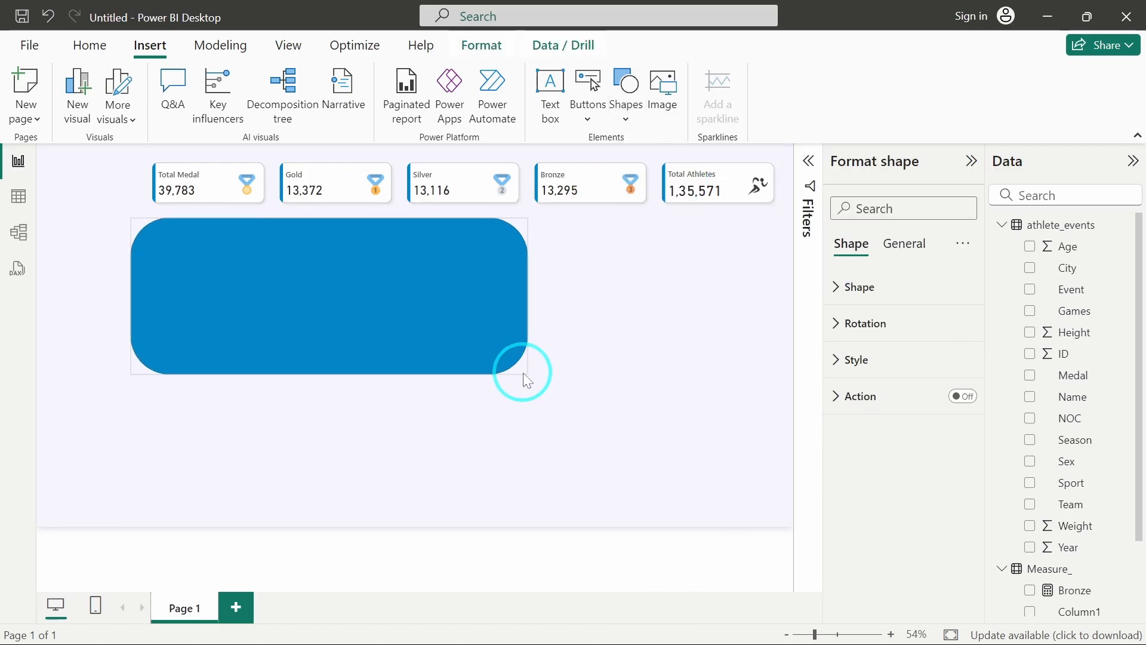
- Set the rectangle's rounded corners to 12%
left_click(860, 287)
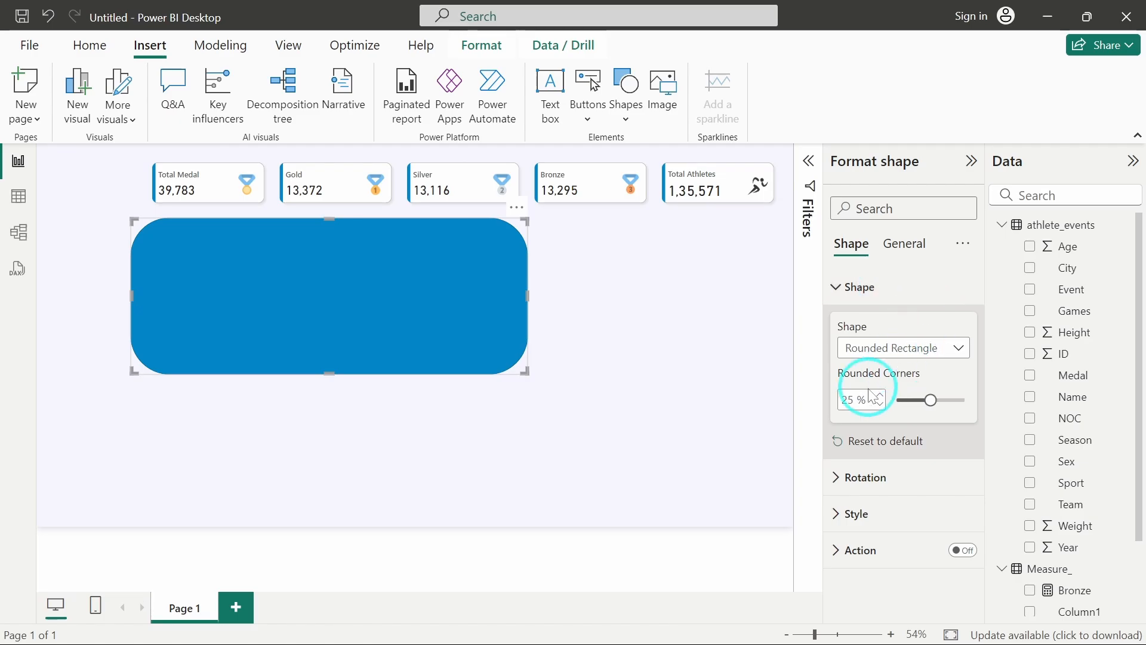
double_click(846, 399)
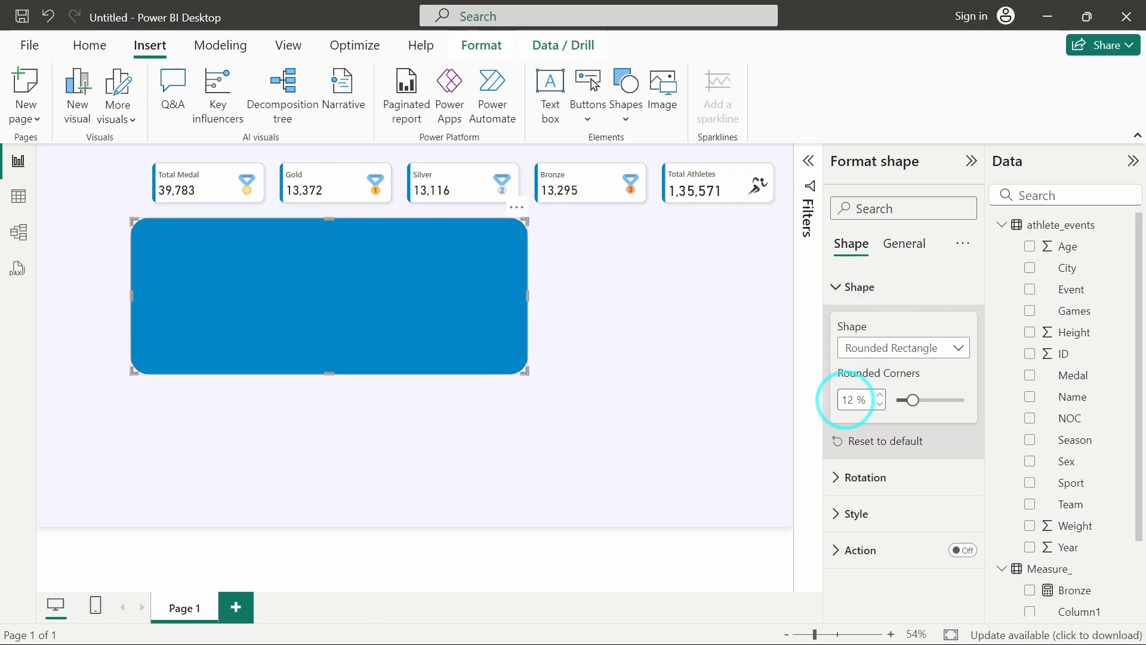
left_click(874, 292)
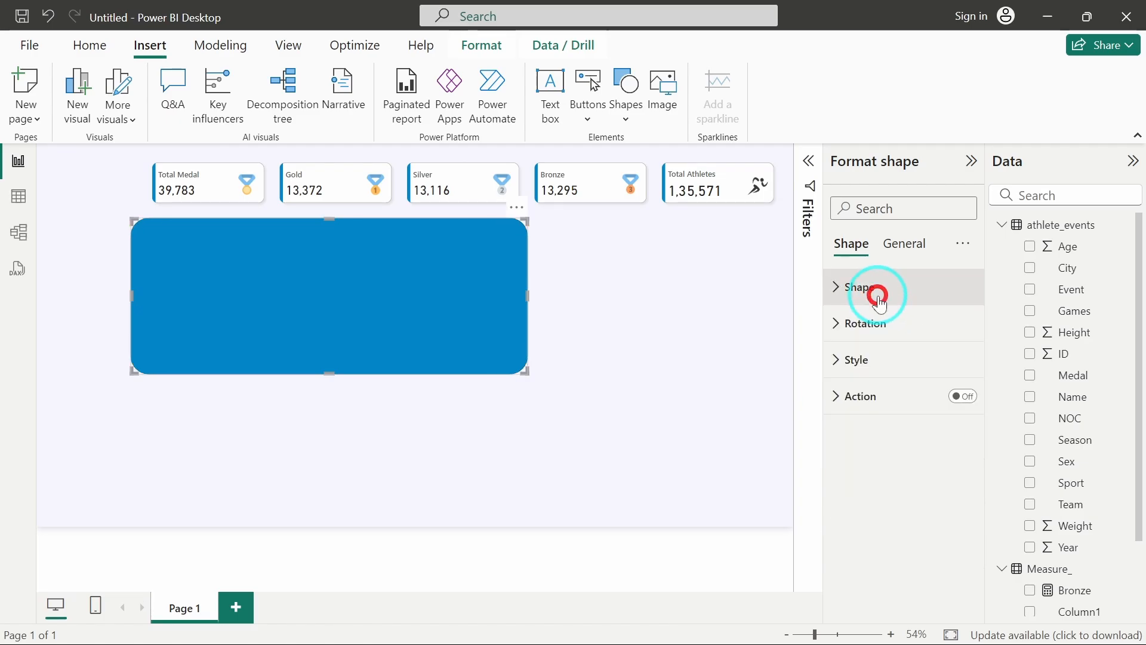
- Set the rectangle's fill color to white and its border color to the pale lavender from the recent colors
left_click(867, 374)
left_click(847, 450)
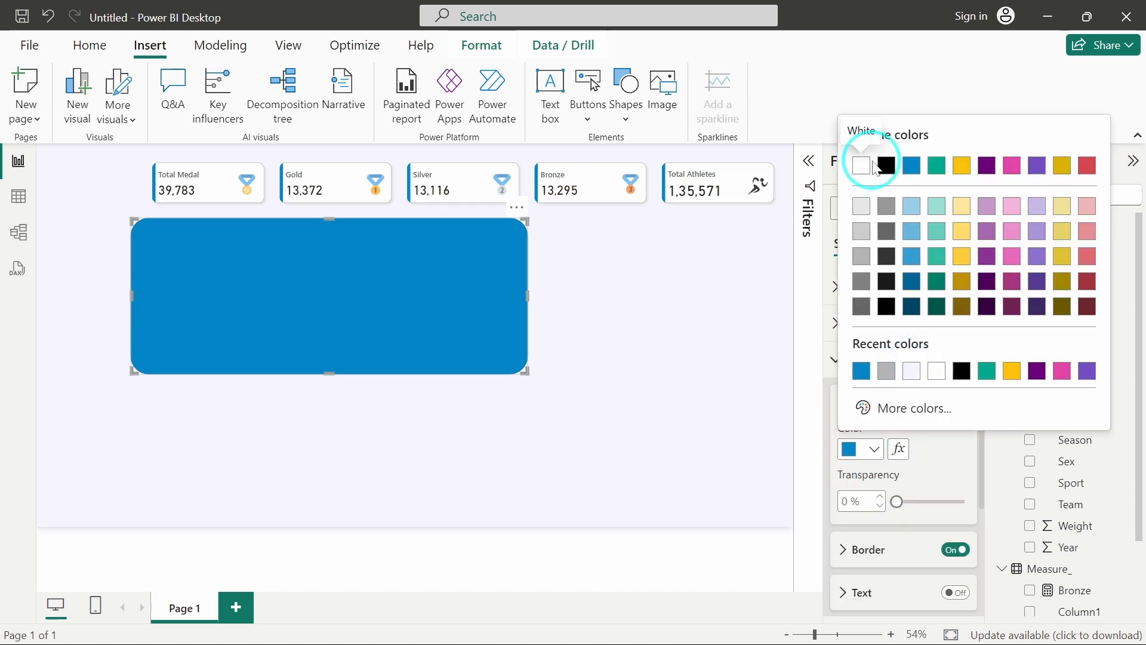
left_click(871, 164)
scroll(883, 442, "down", 2)
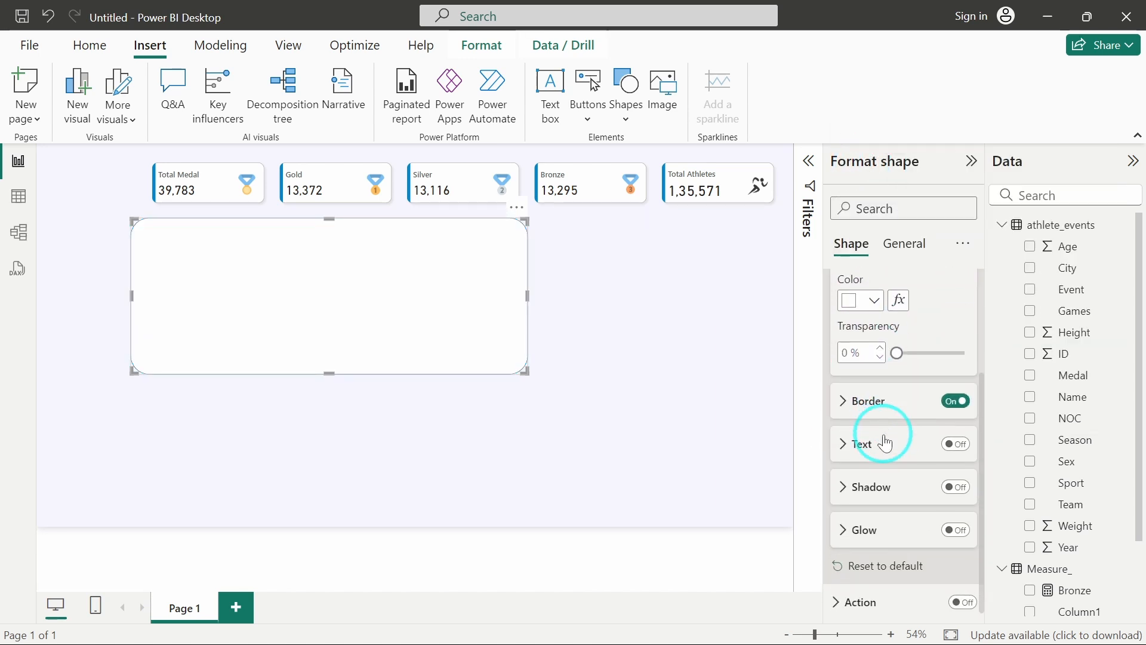
left_click(867, 399)
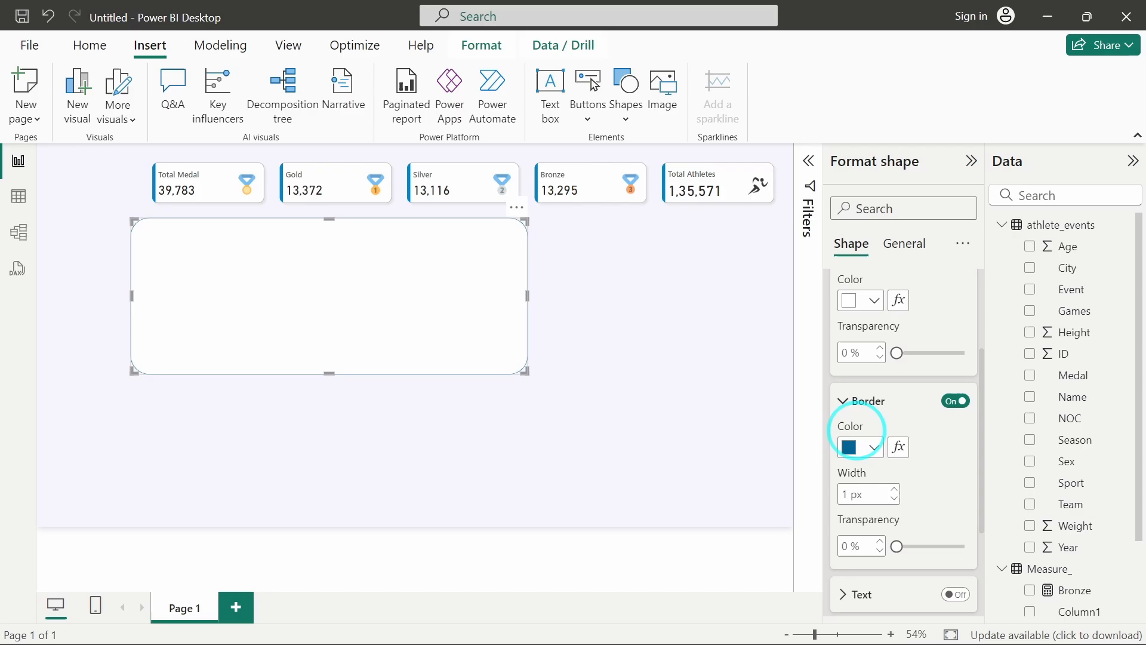
left_click(850, 446)
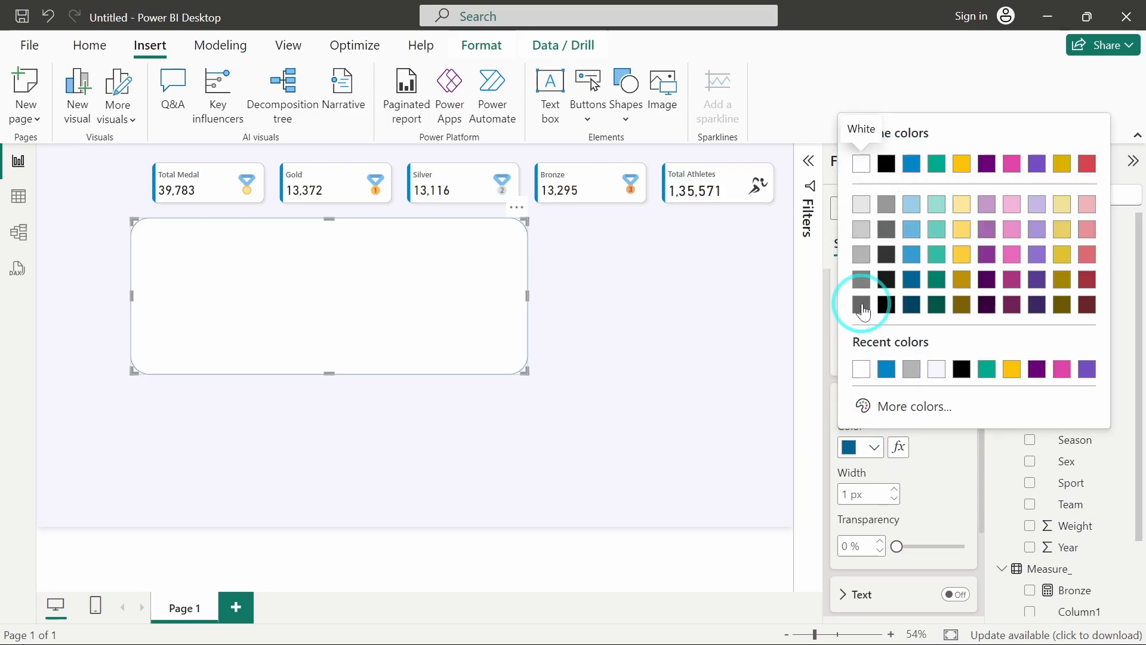
left_click(936, 370)
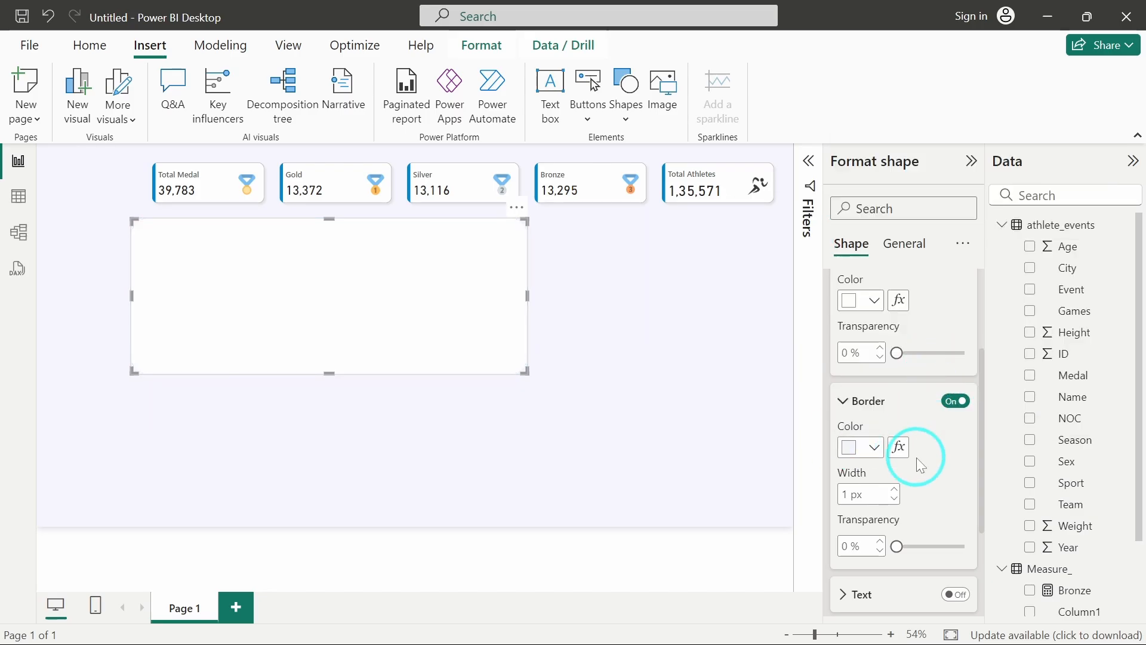
scroll(916, 457, "down", 3)
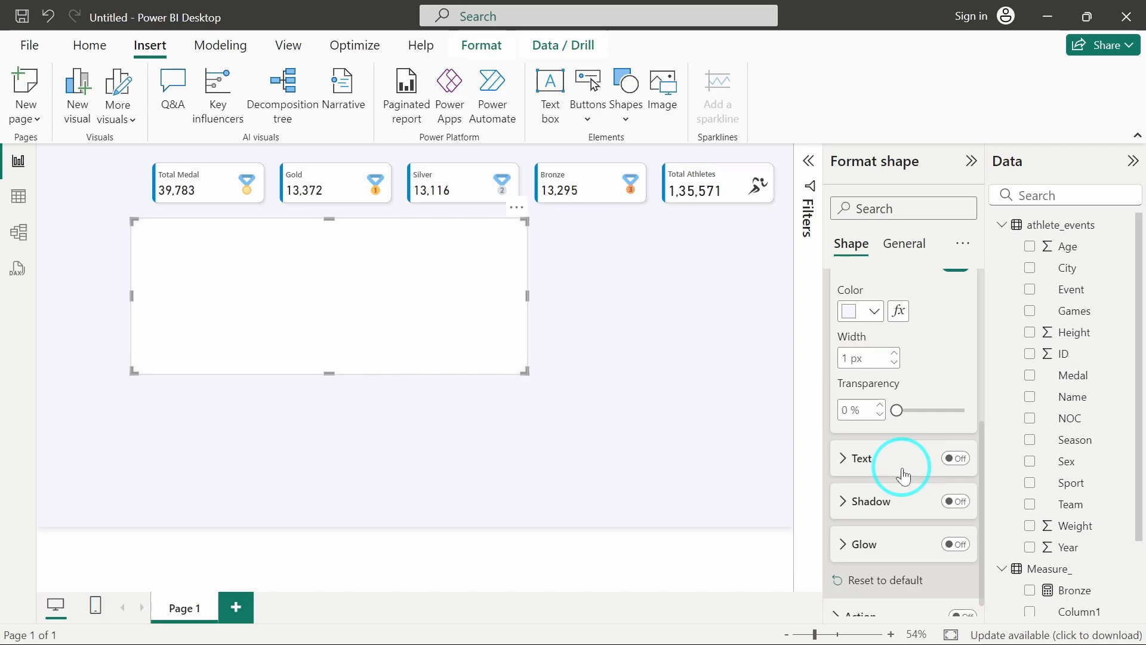
scroll(901, 467, "up", 3)
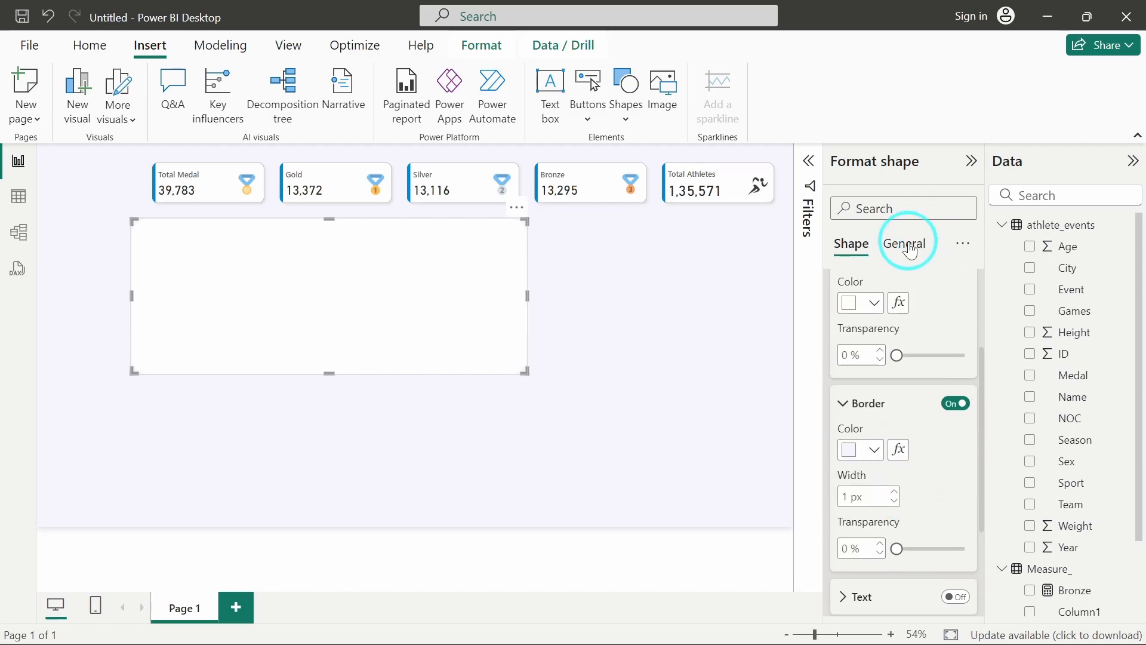
left_click(903, 243)
left_click(893, 368)
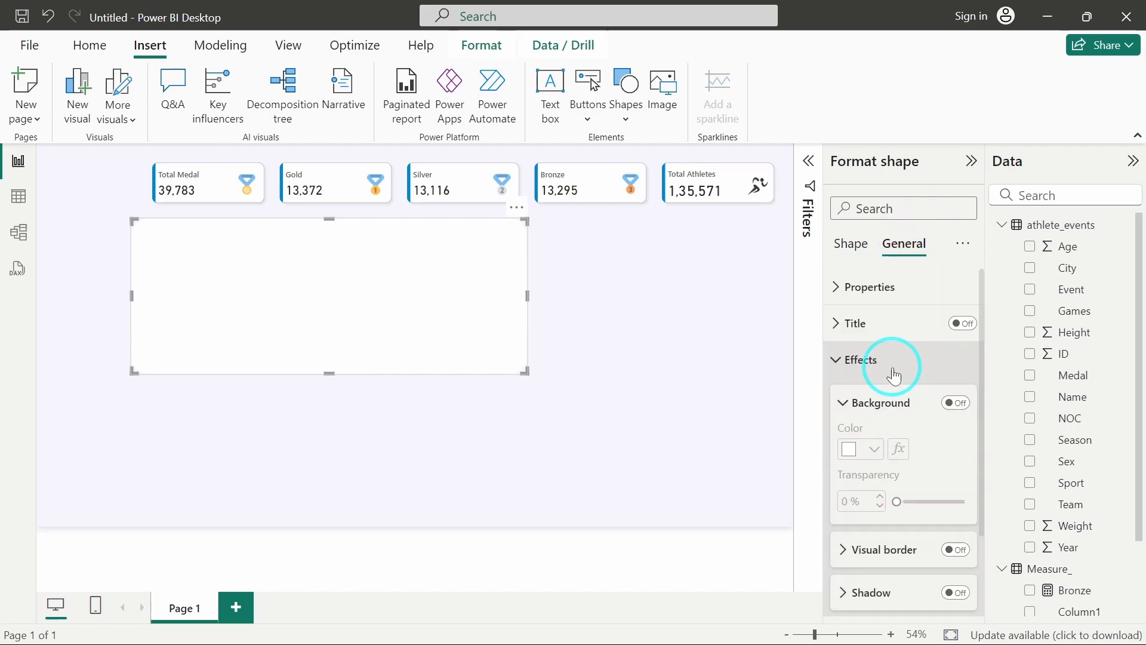
left_click(891, 369)
left_click(853, 244)
- Send the white rounded rectangle to the back, behind the map and the bar chart, and deselect it
left_click(502, 297)
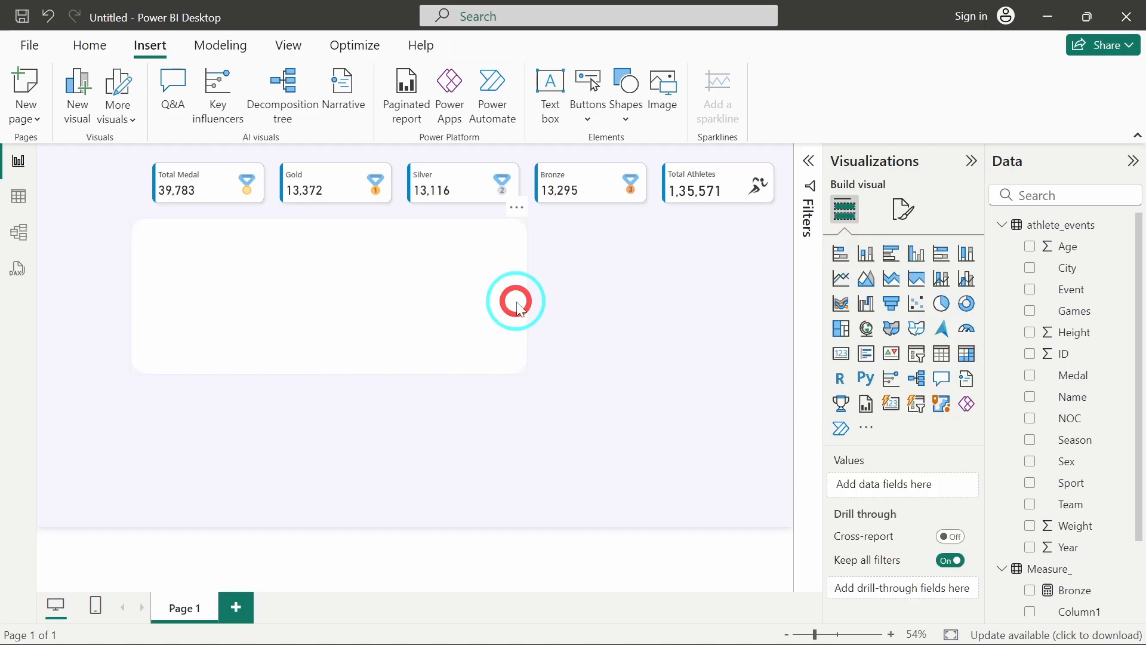
left_click(481, 44)
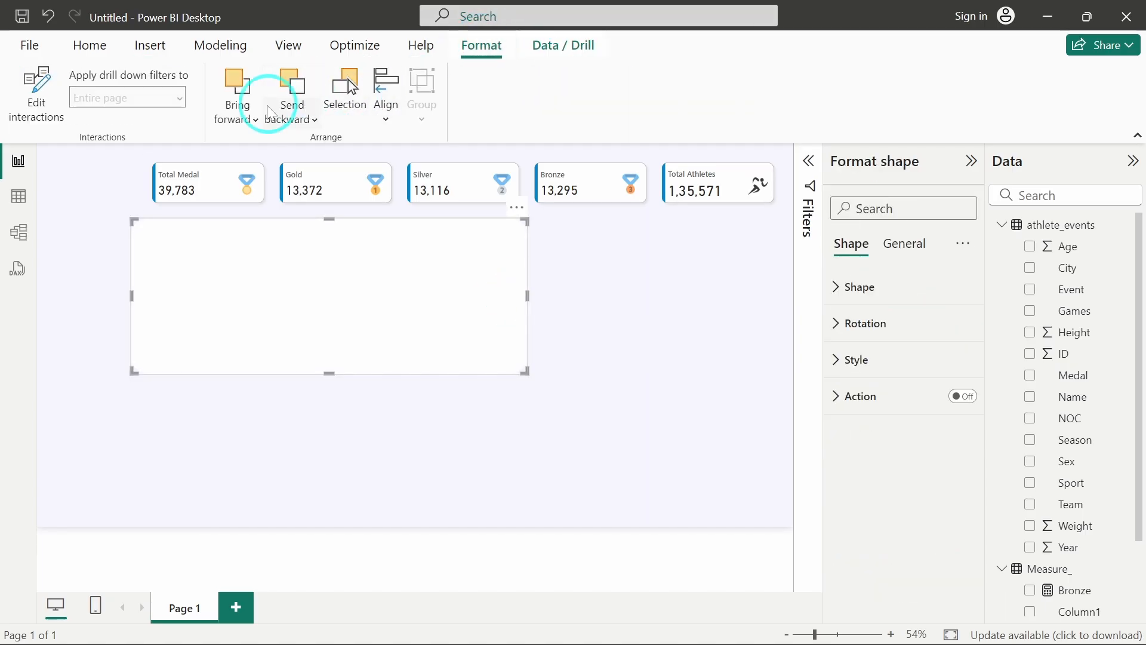
left_click(238, 116)
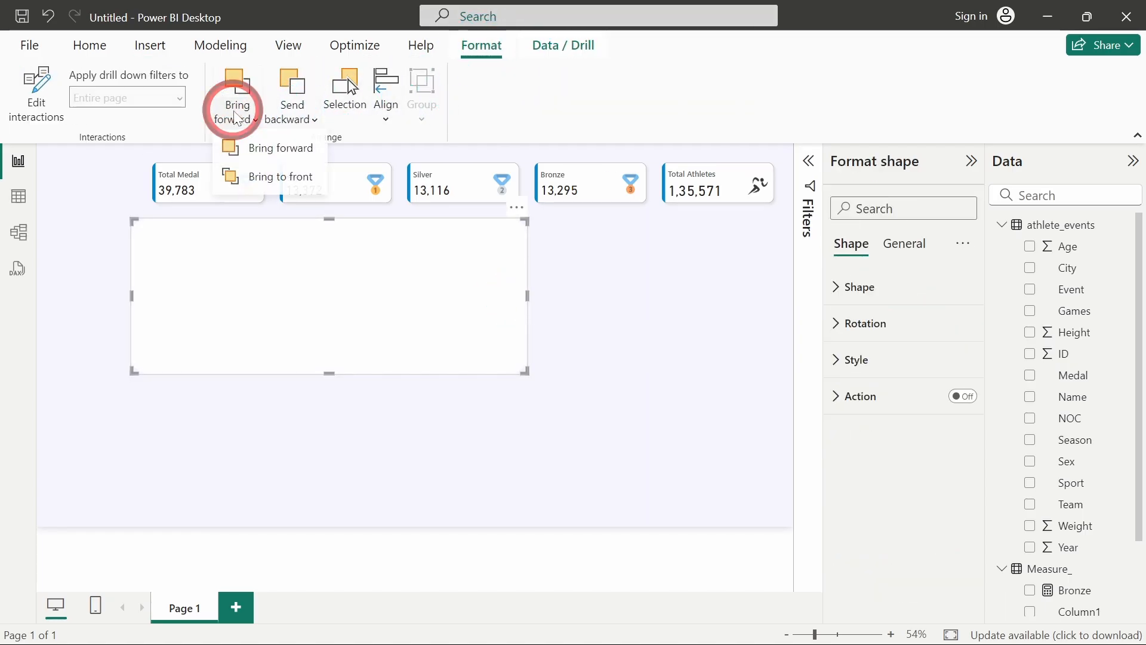
left_click(292, 126)
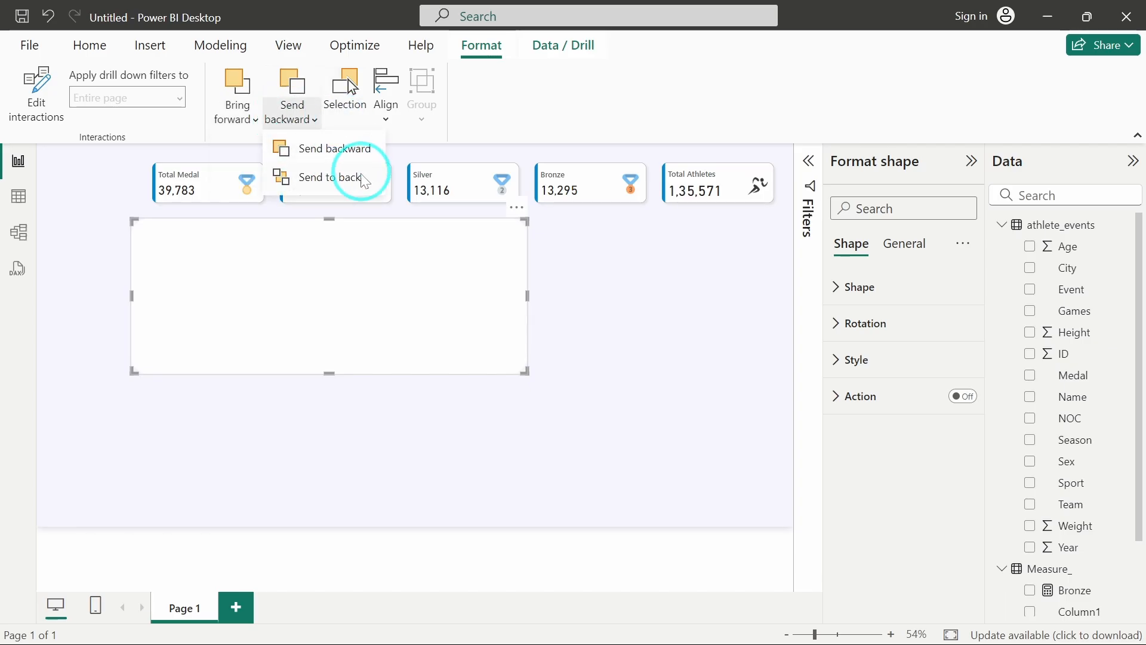
left_click(339, 186)
left_click(627, 326)
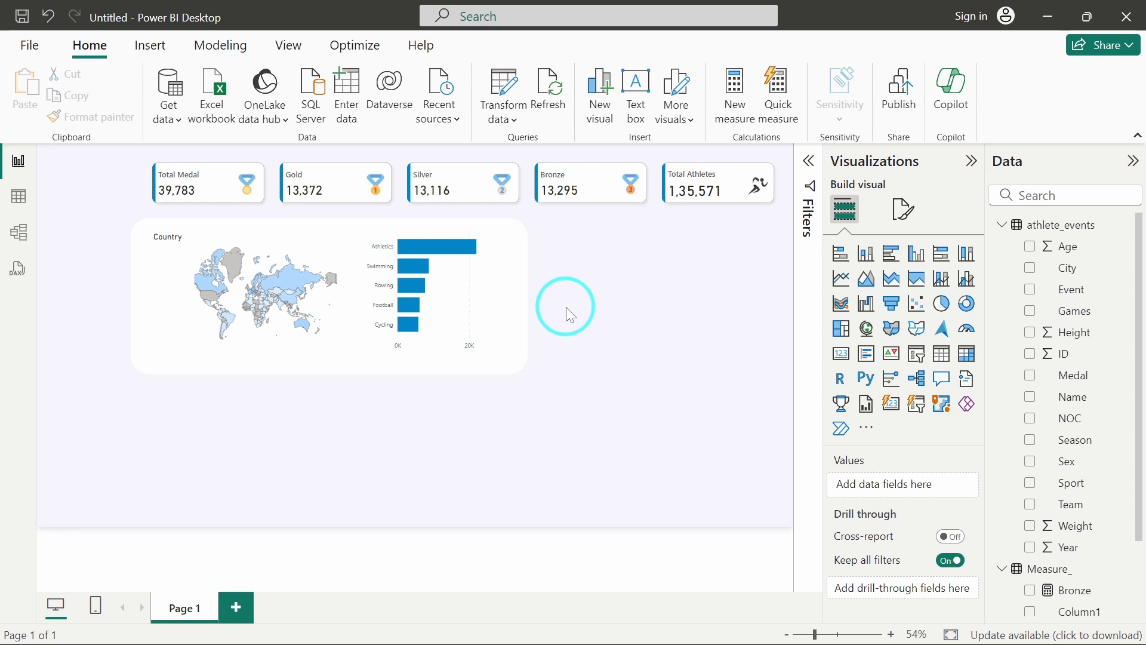
- Reposition and enlarge the country map and the sports bar chart so they fill the white rounded rectangle side by side
left_click(329, 280)
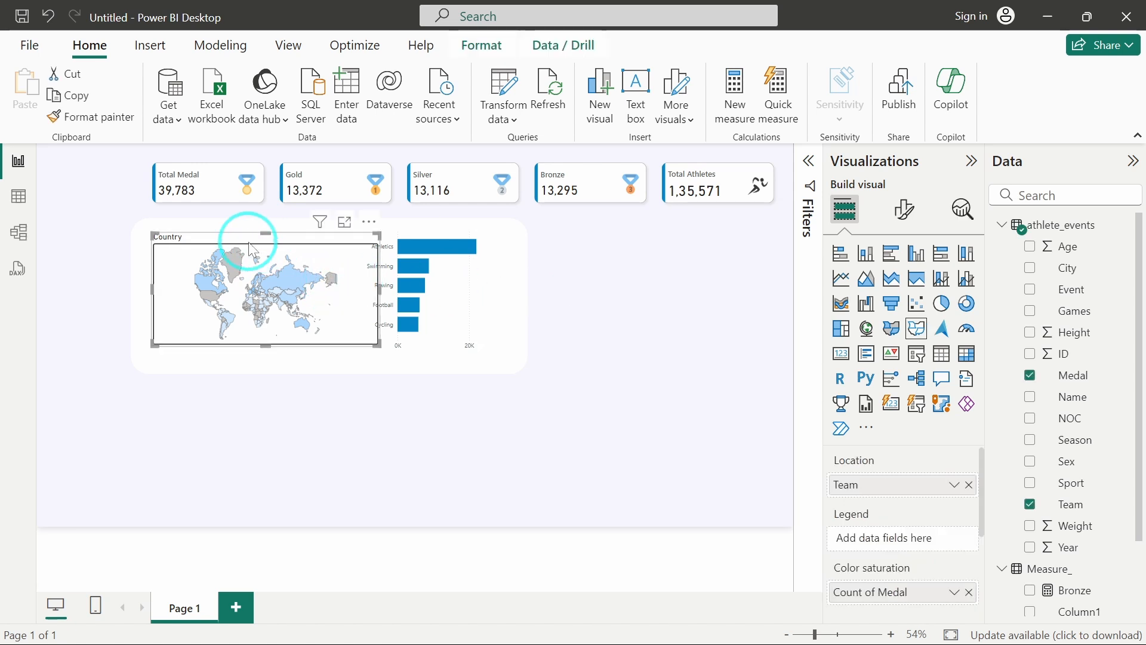
left_click_drag(241, 239, 231, 236)
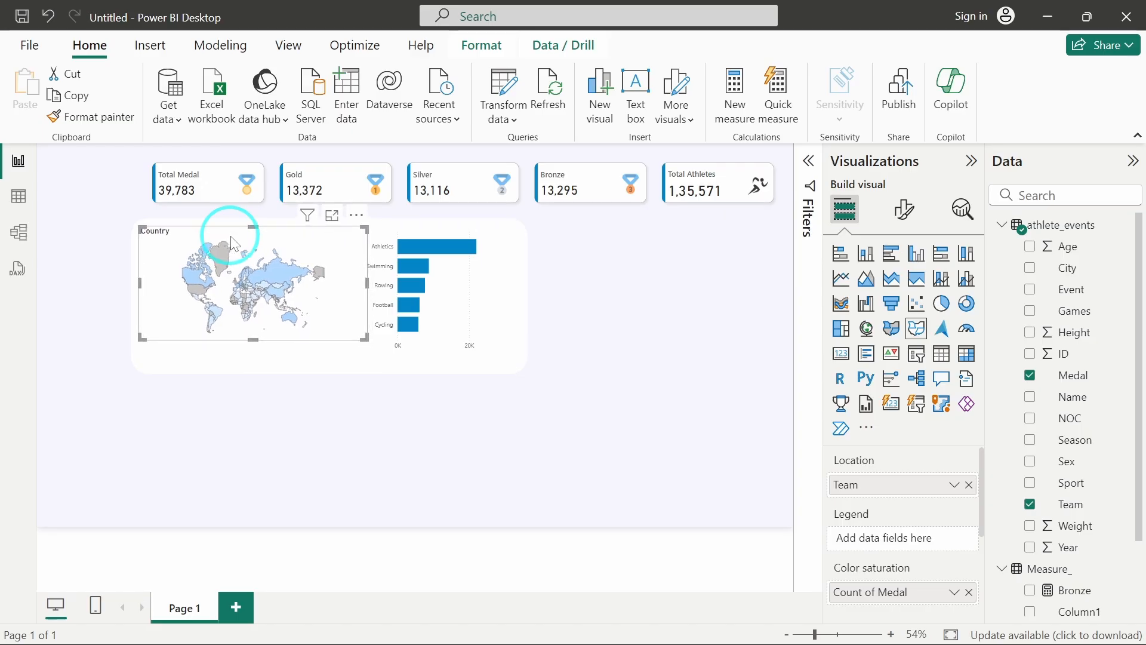
left_click(472, 318)
left_click_drag(469, 313, 484, 314)
left_click_drag(381, 354, 364, 372)
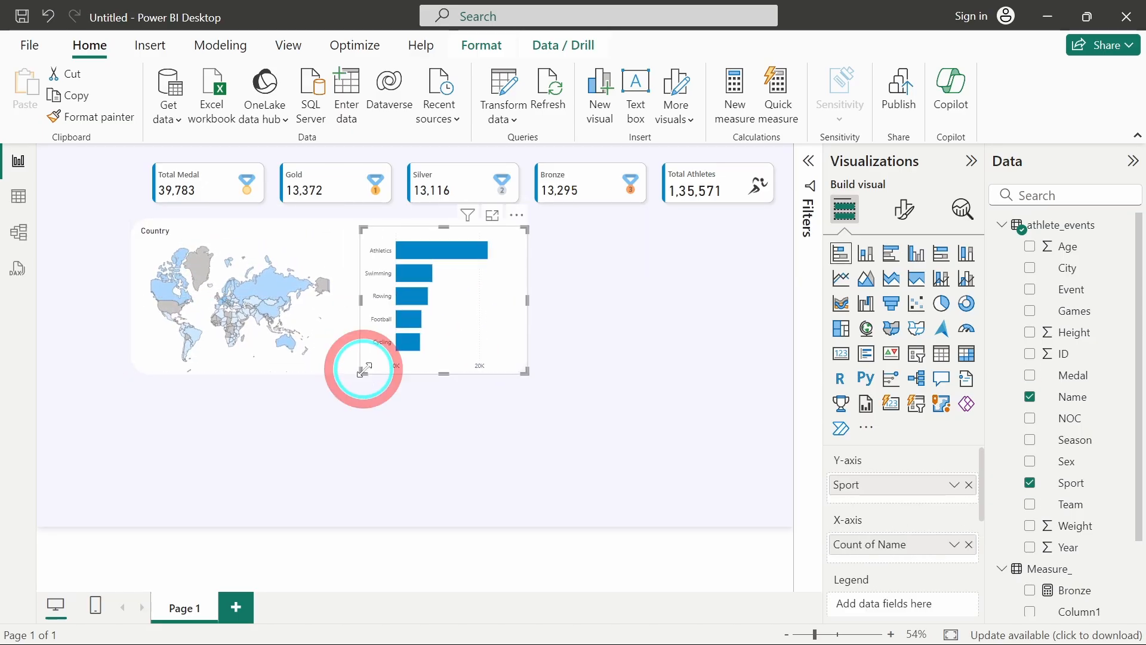
- Set the space between categories of the sports bar chart to 33% and deselect the chart
left_click(904, 209)
scroll(887, 460, "down", 3)
left_click(889, 469)
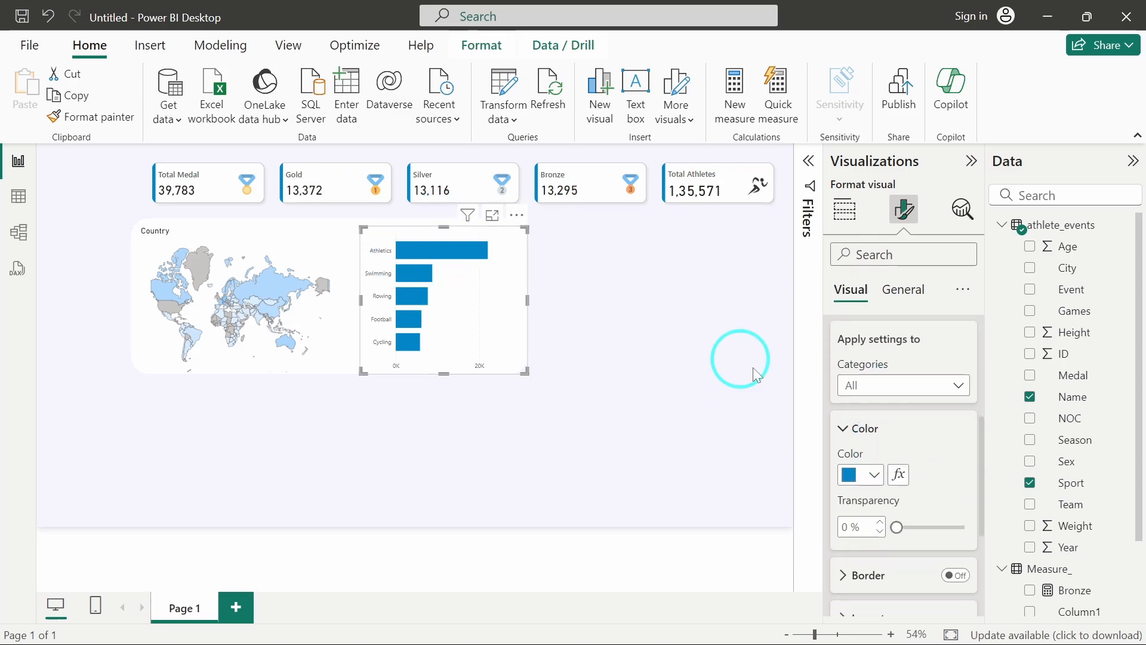
scroll(993, 535, "down", 2)
scroll(894, 463, "down", 5)
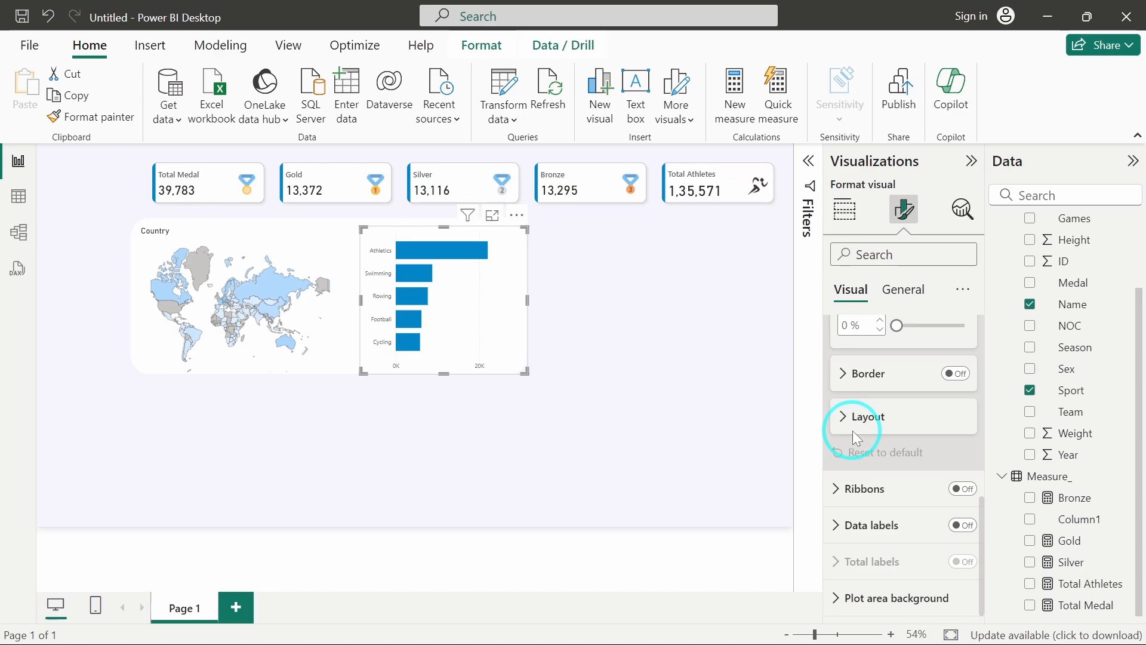
left_click(870, 416)
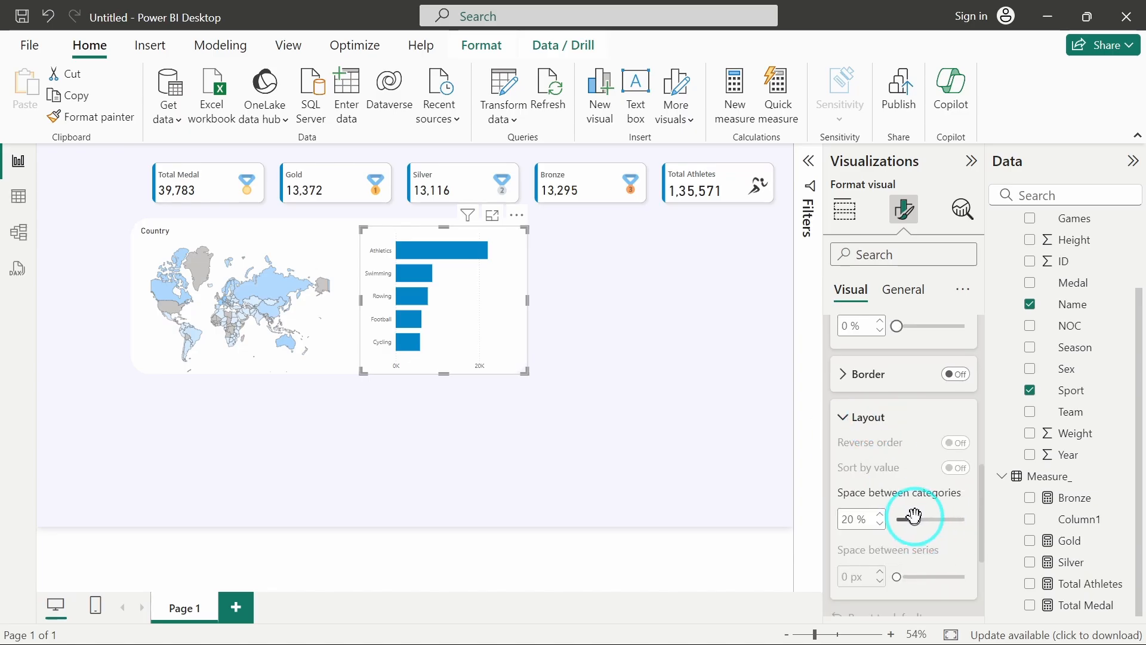
left_click_drag(914, 515, 923, 519)
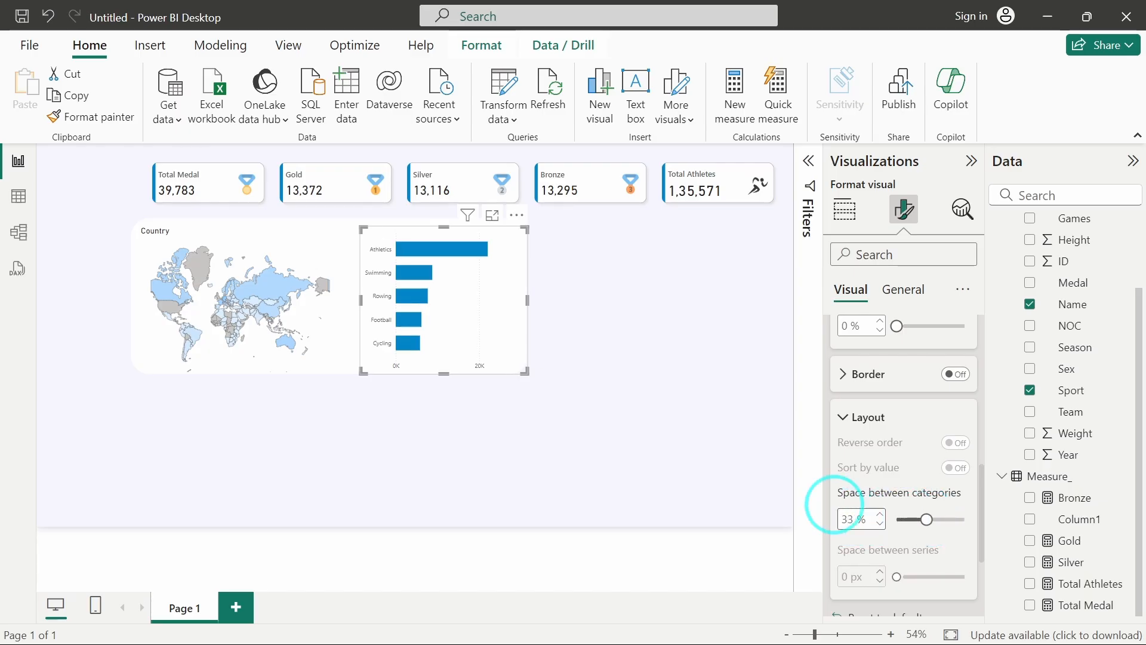
left_click(662, 346)
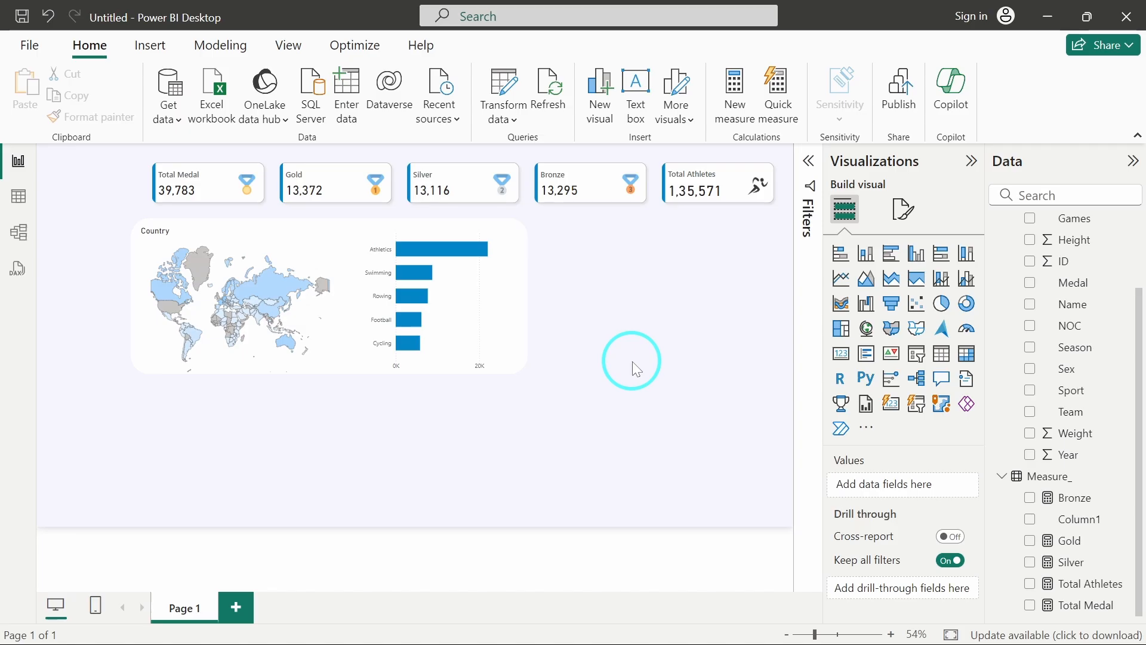
- Insert a clustered column chart and resize it to fit the empty area beside the white rectangle, below the cards
left_click(917, 259)
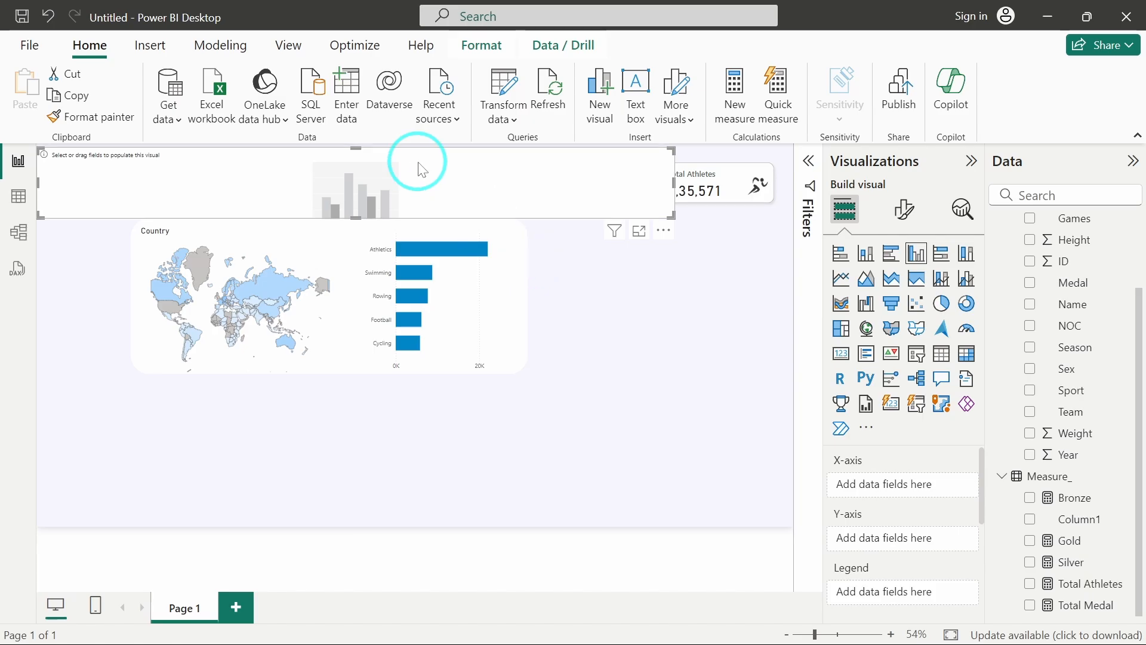
left_click_drag(422, 161, 529, 244)
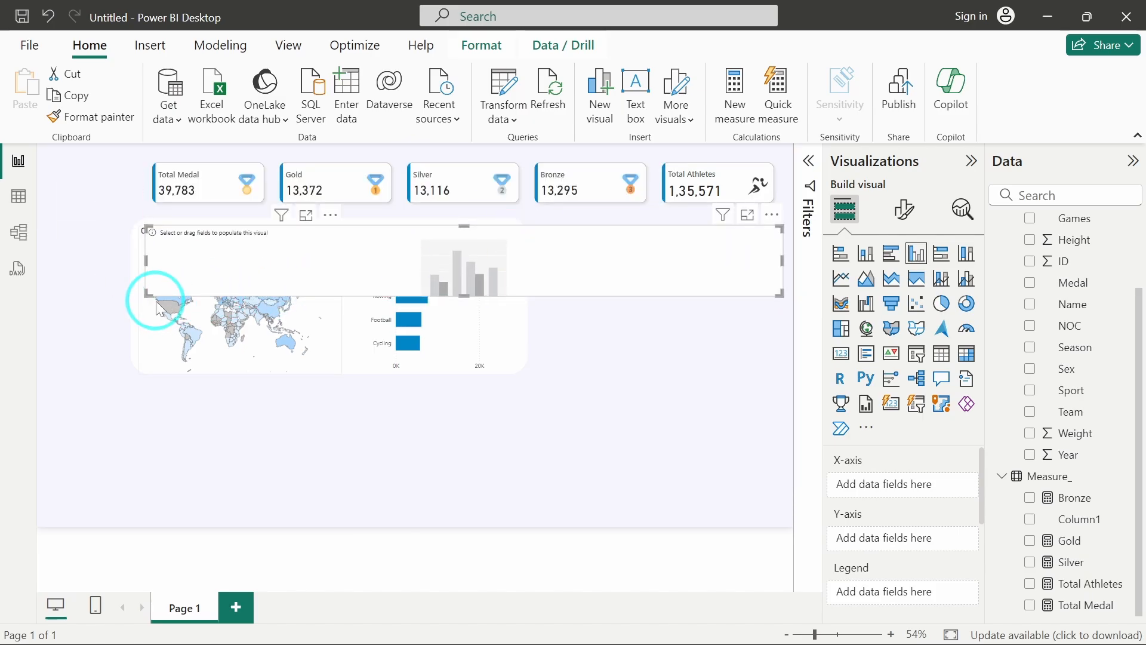
left_click_drag(152, 294, 562, 371)
left_click_drag(665, 327, 647, 320)
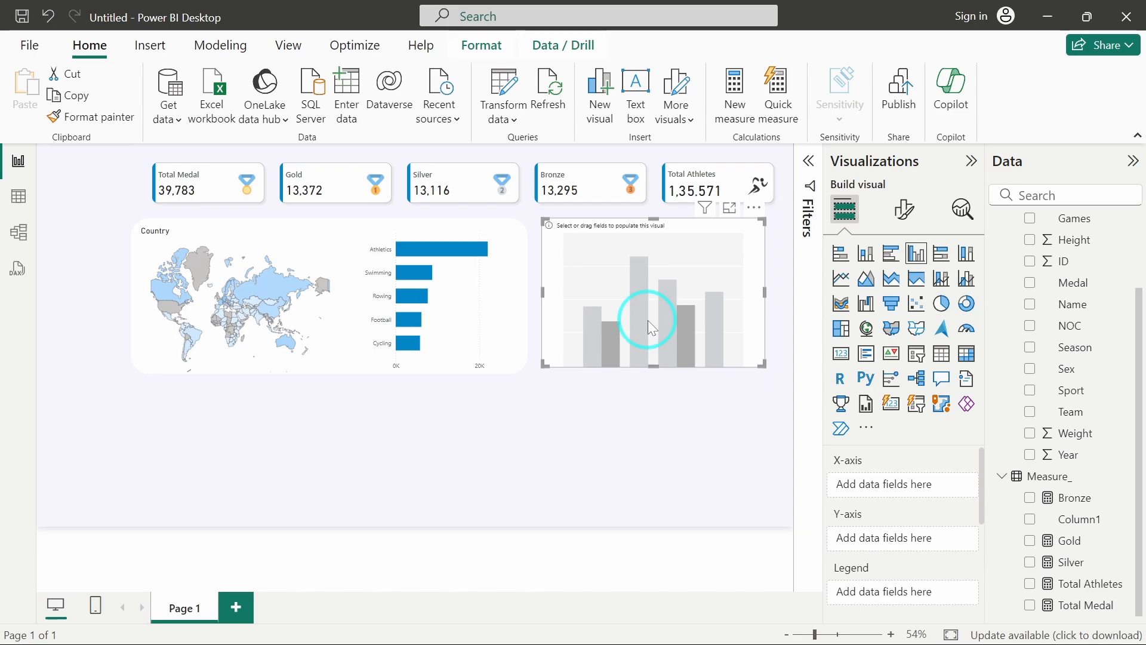
- Assign Team to the column chart's X-axis and the Gold, Silver and Bronze measures to its Y-axis
scroll(1094, 256, "up", 3)
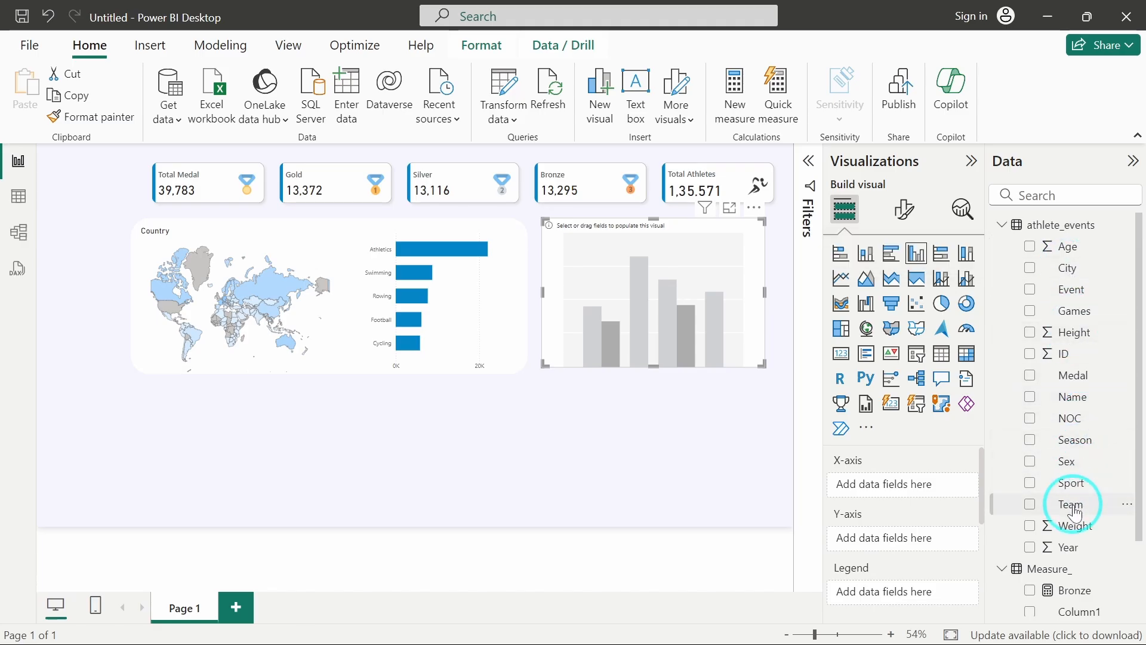
left_click_drag(1075, 512, 897, 489)
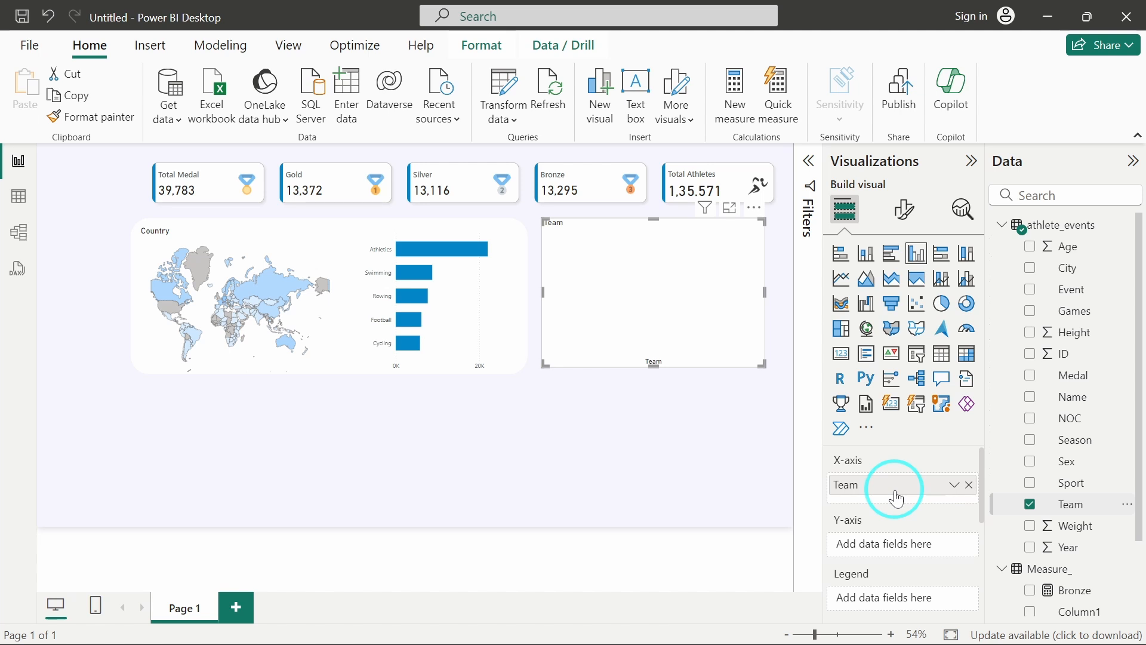
scroll(1039, 514, "down", 2)
scroll(972, 513, "down", 1)
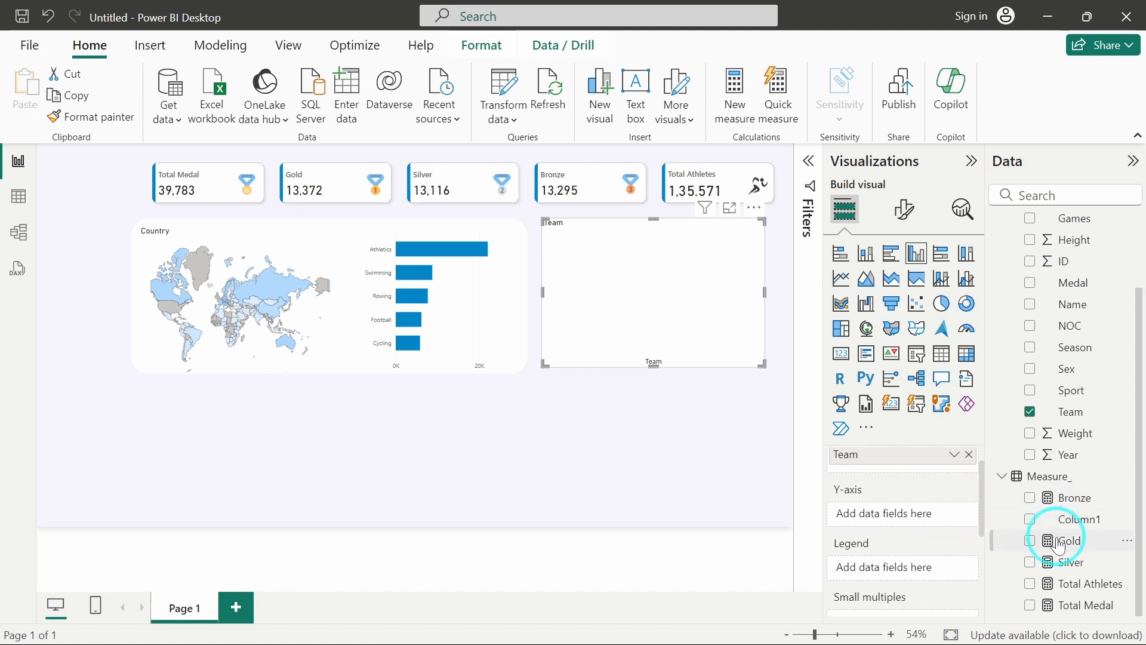
left_click_drag(1060, 545, 890, 504)
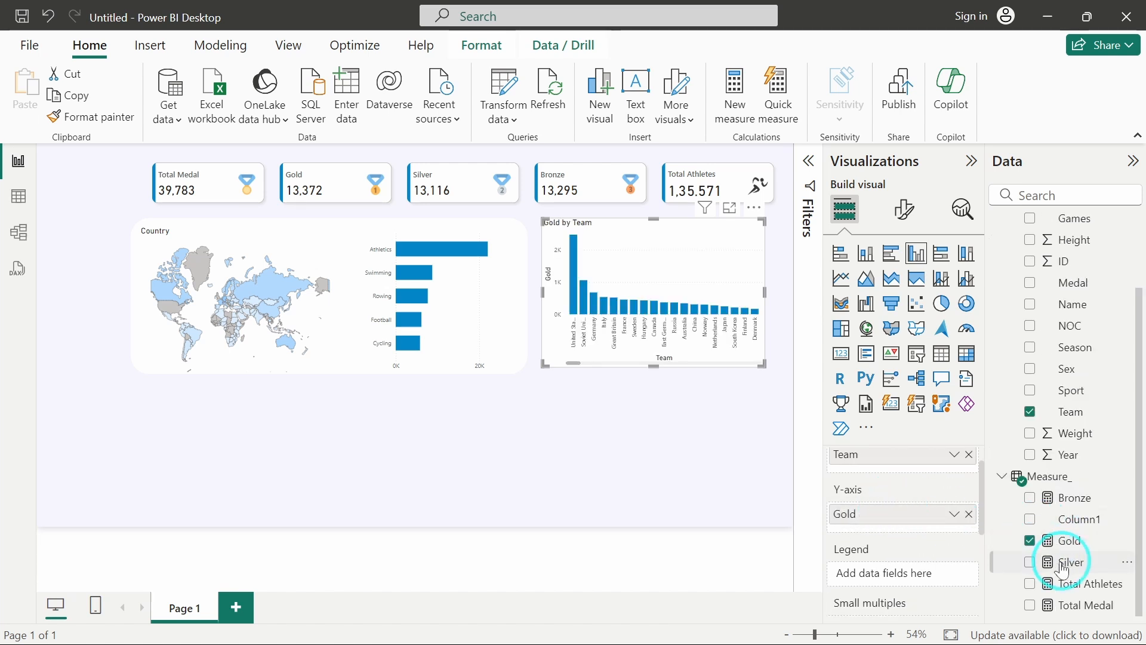
left_click_drag(1063, 568, 895, 525)
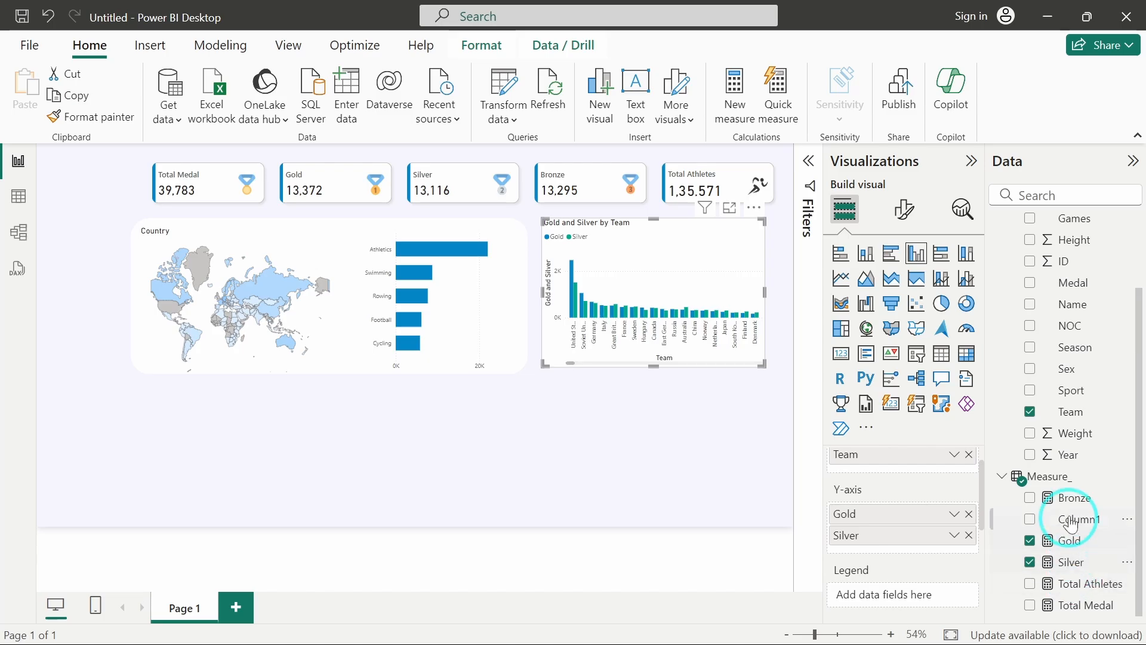
left_click_drag(1069, 503, 910, 544)
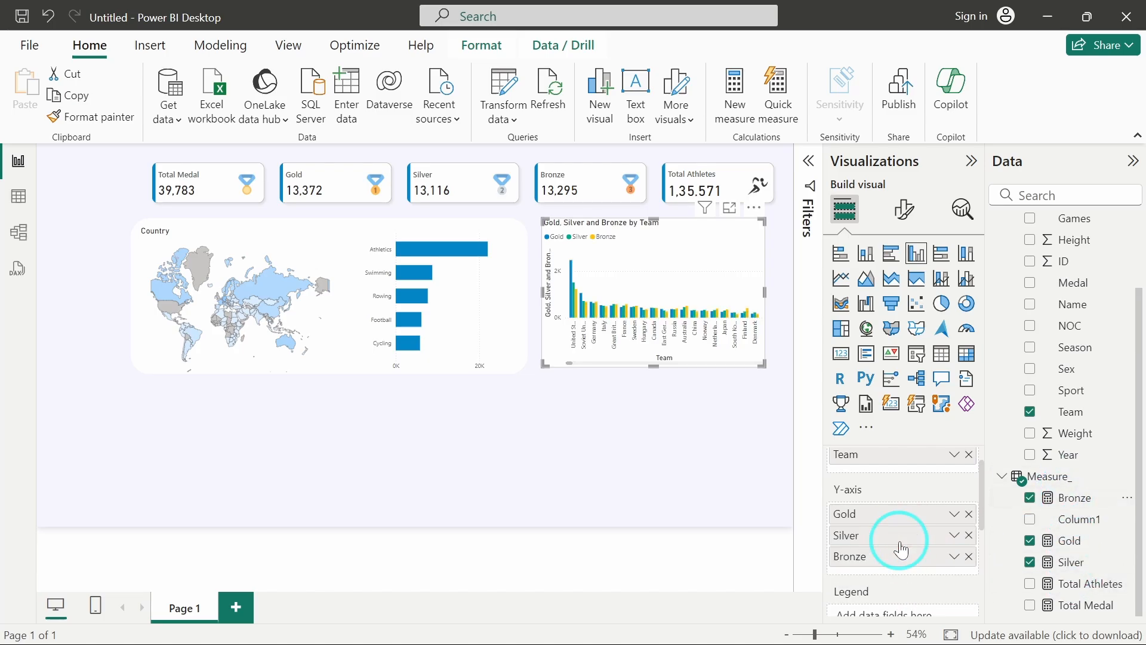
- Filter the column chart's Team field with a Top N filter showing the top 5 by Total Medal
left_click(808, 161)
scroll(716, 281, "down", 1)
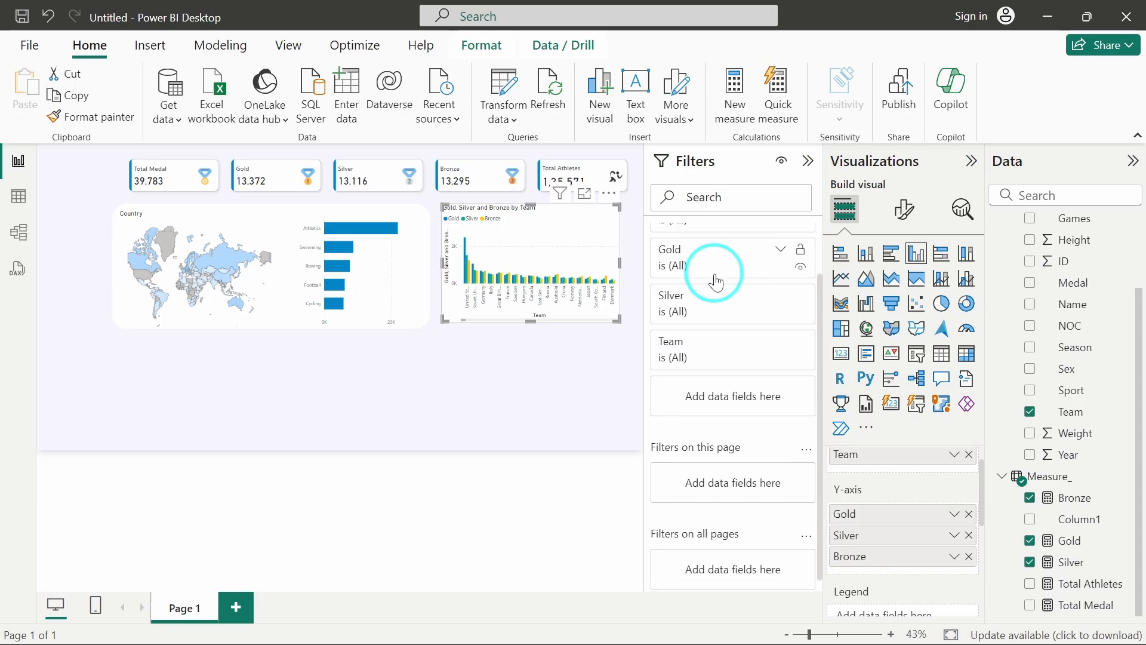
scroll(715, 281, "up", 1)
left_click(777, 404)
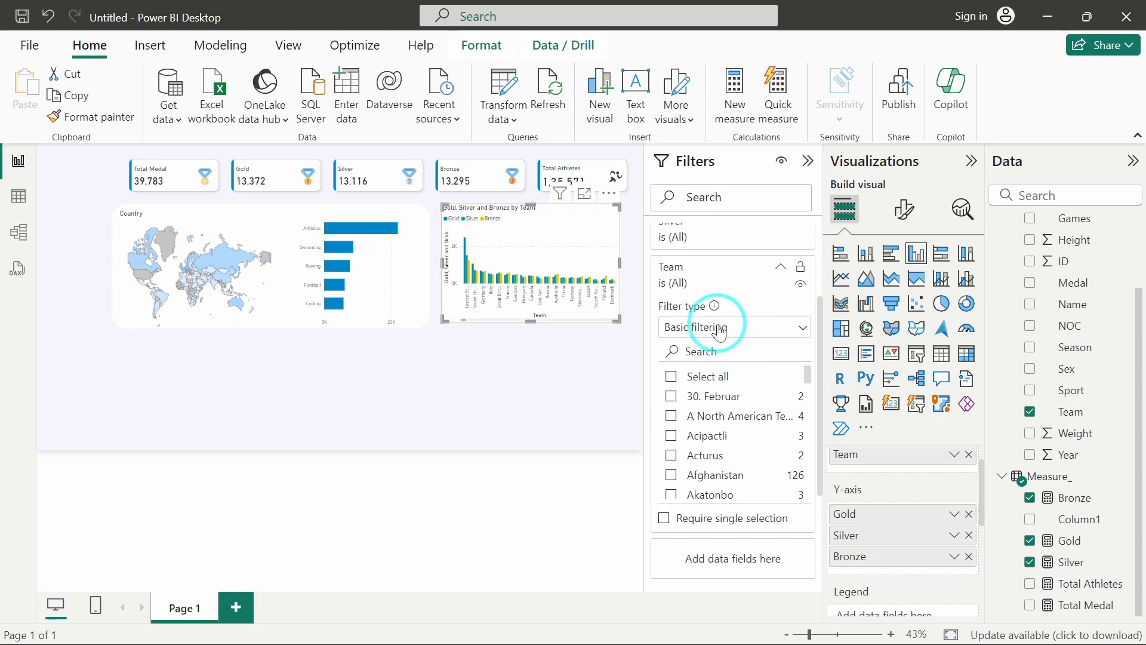
left_click(719, 327)
left_click(717, 397)
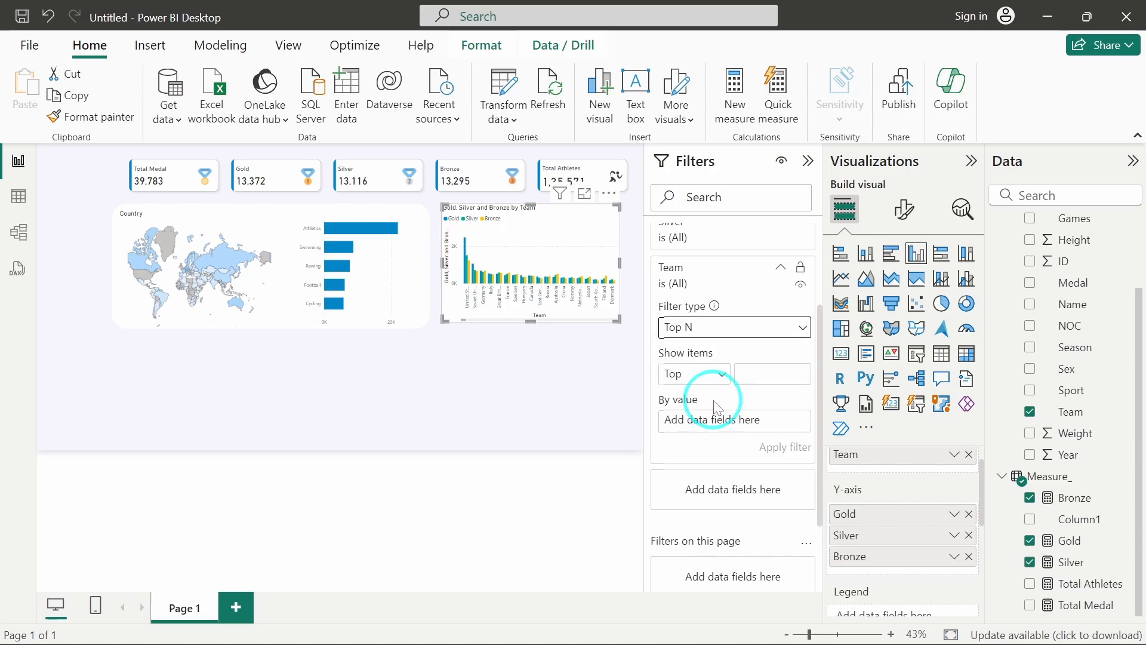
left_click(751, 373)
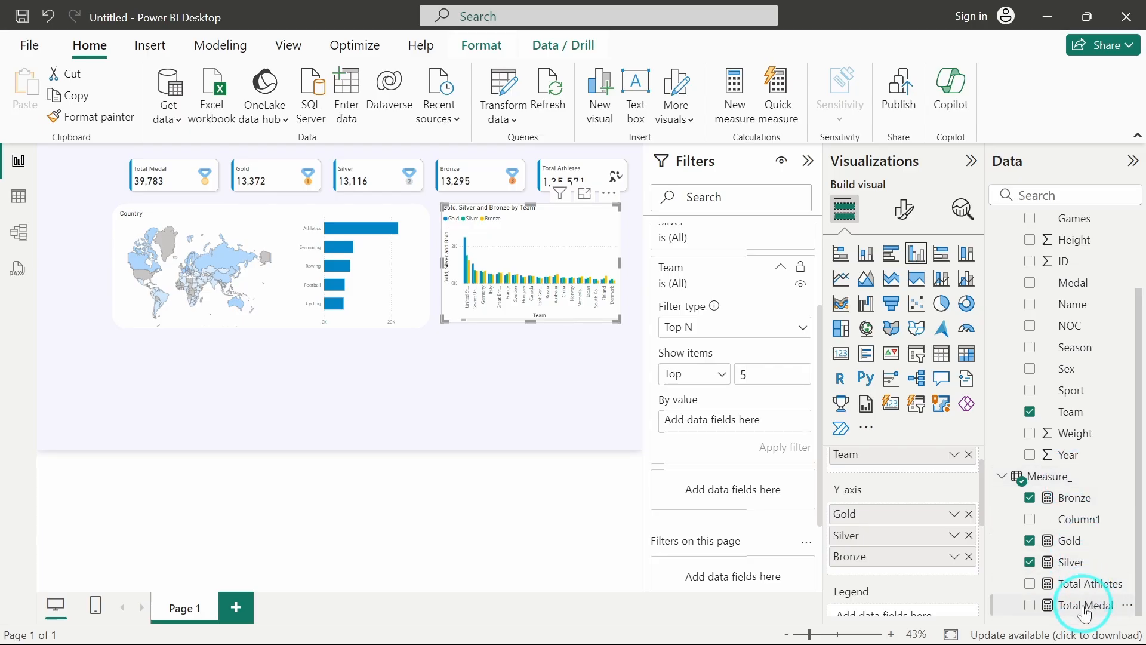
left_click_drag(1084, 605, 741, 421)
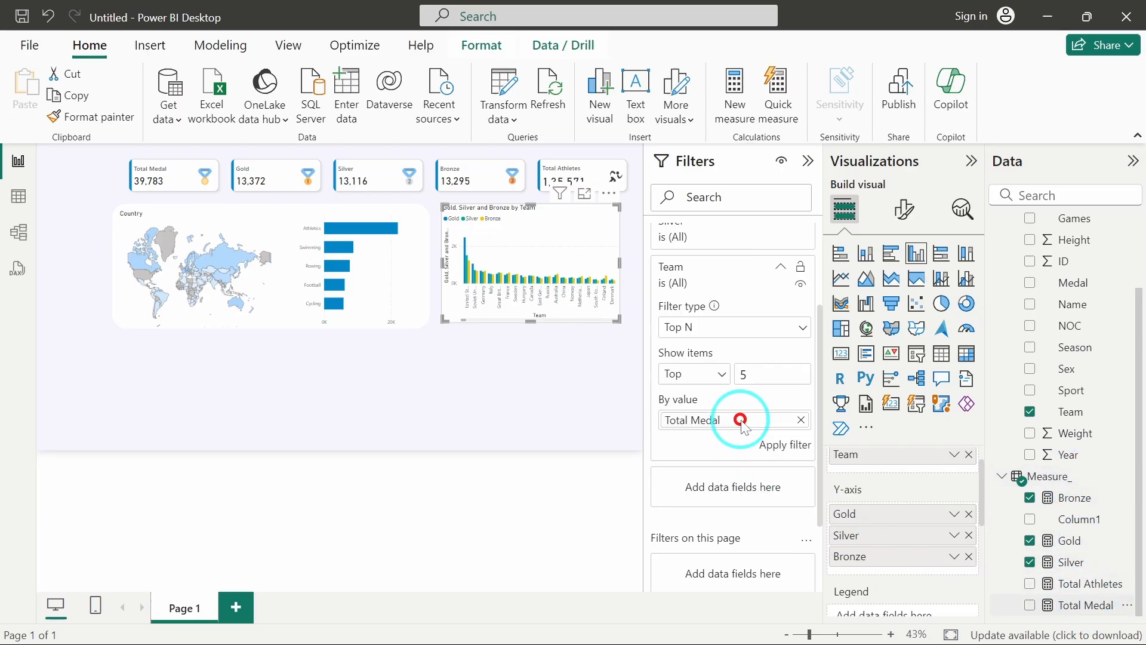
left_click(784, 447)
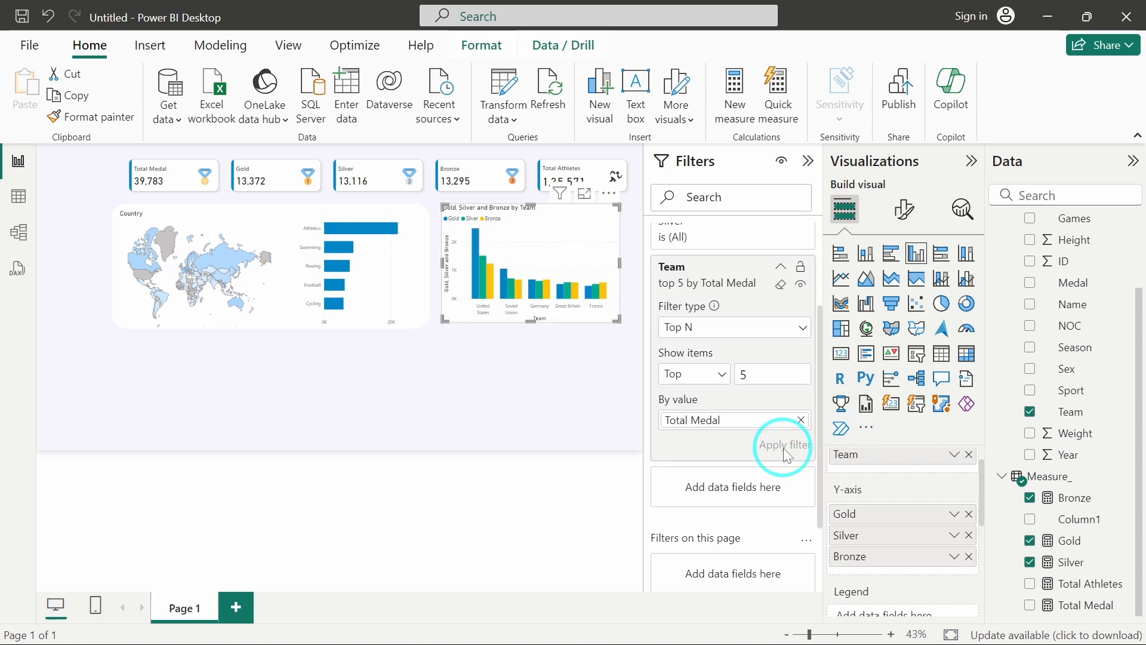
left_click(808, 161)
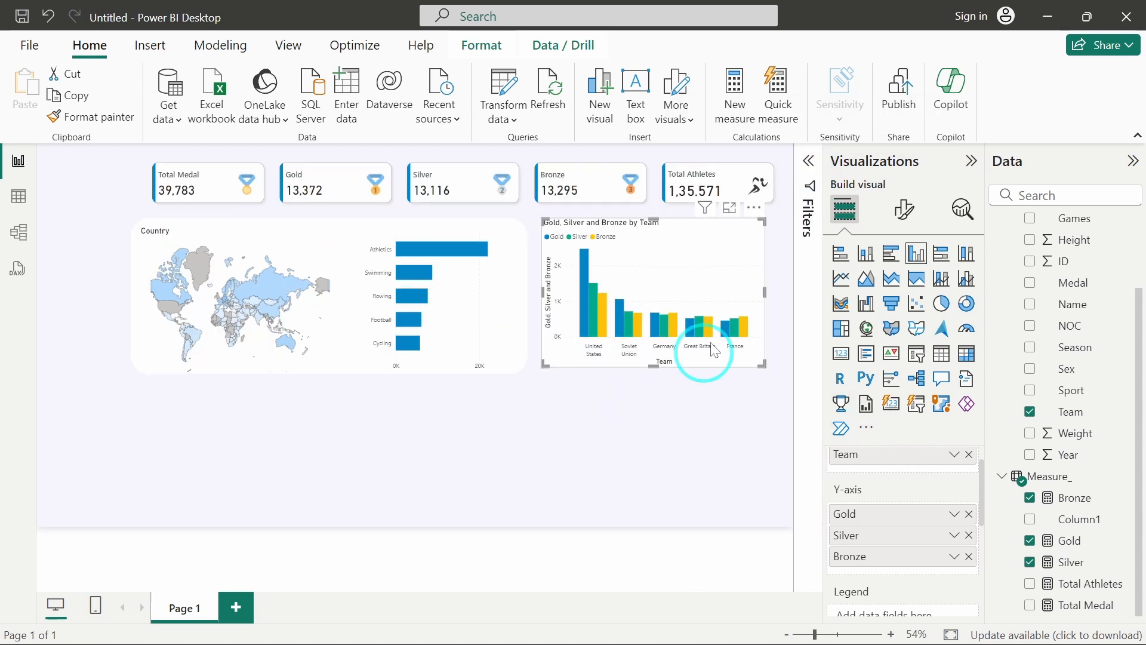
- Nudge the column chart slightly and copy the sports bar chart's formatting onto it with the format painter
mouse_move(668, 254)
left_mouse_down()
mouse_move(654, 252)
mouse_move(671, 252)
left_mouse_up()
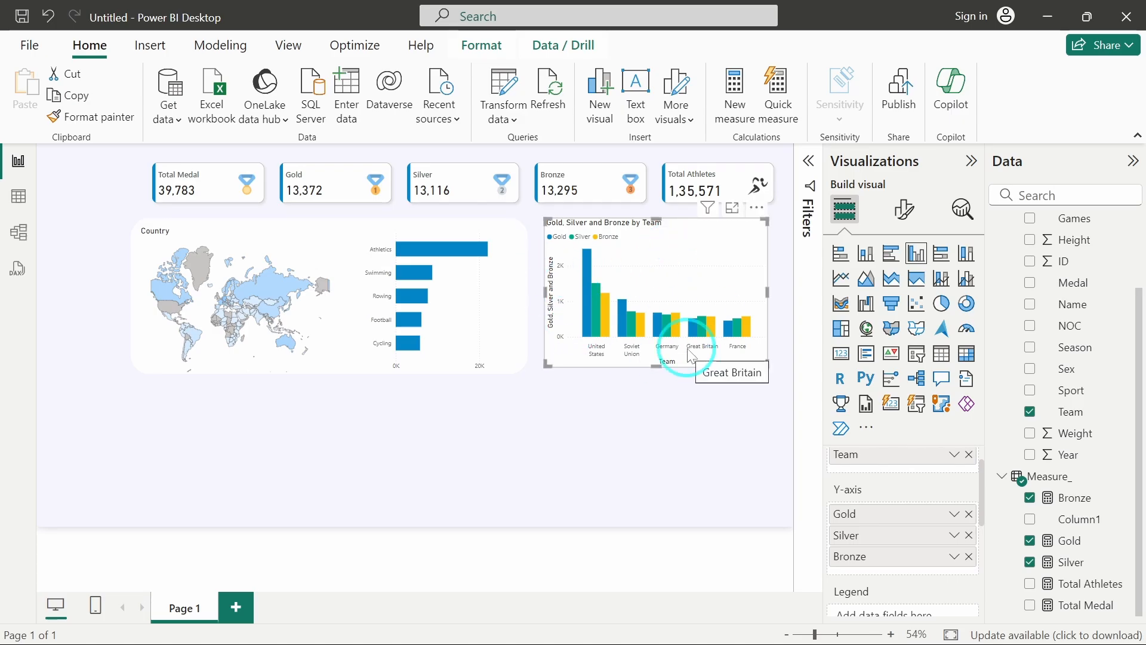
left_click(460, 281)
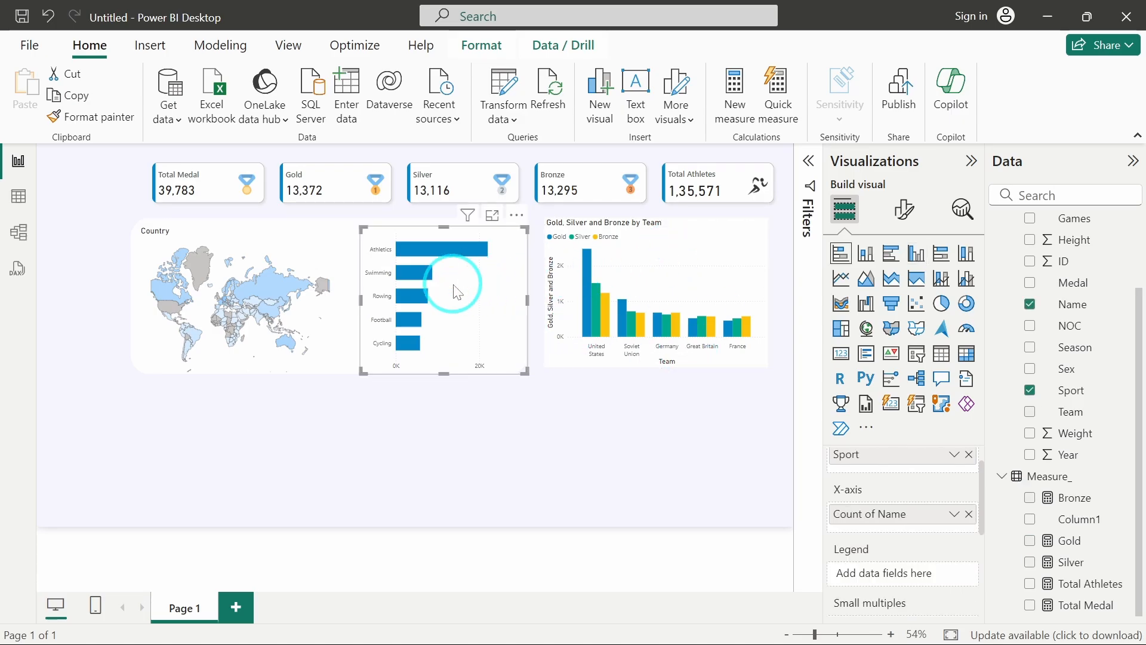
left_click(106, 122)
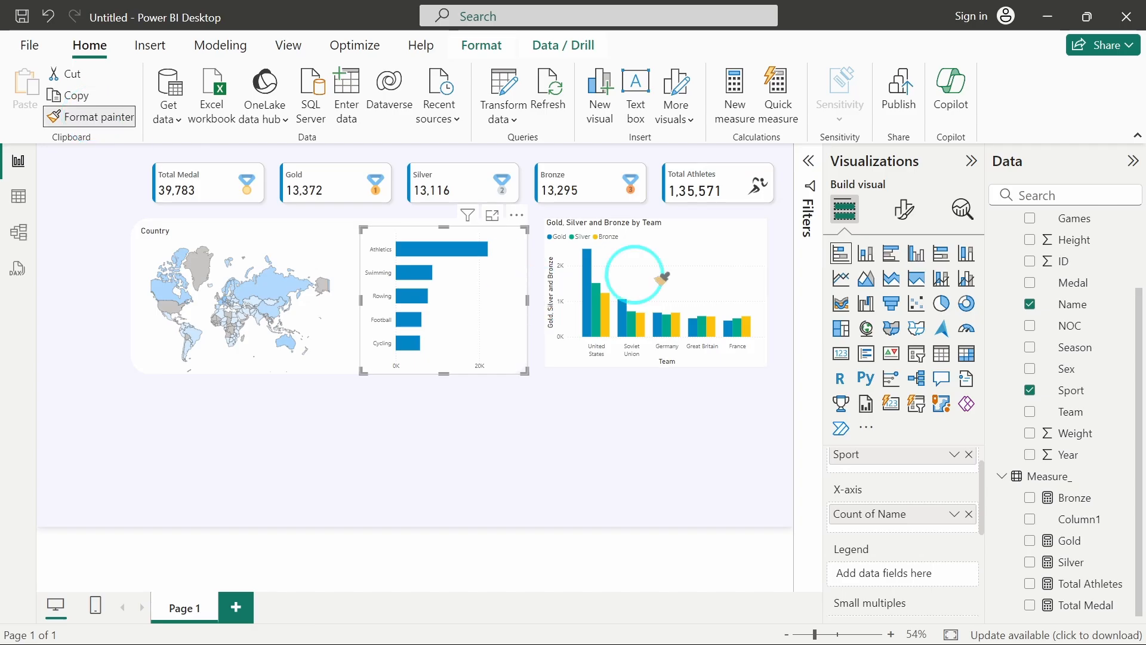
left_click(703, 262)
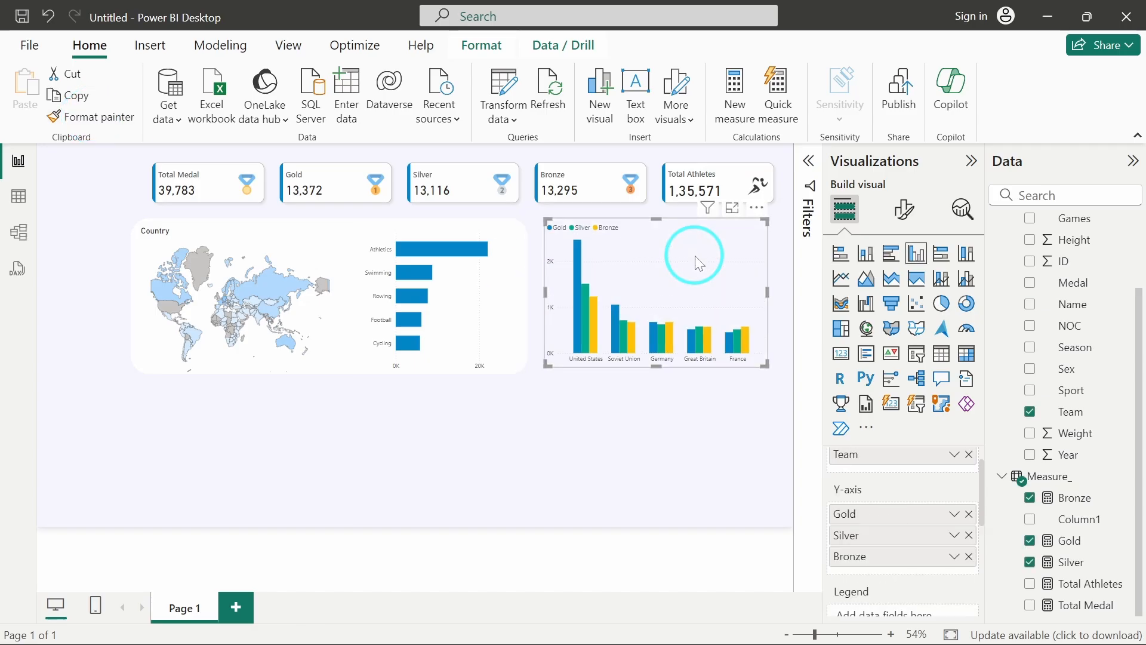
- Turn on the background, visual border and shadow effects for the medals column chart
left_click(905, 209)
left_click(907, 296)
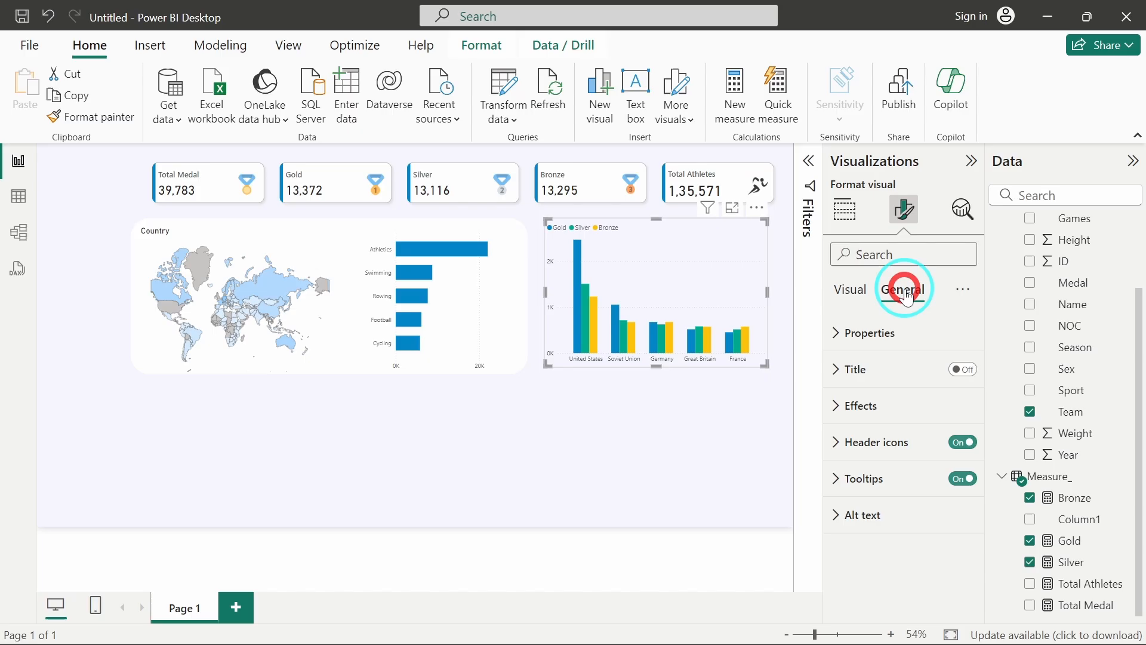
left_click(884, 439)
left_click(881, 407)
scroll(914, 394, "down", 2)
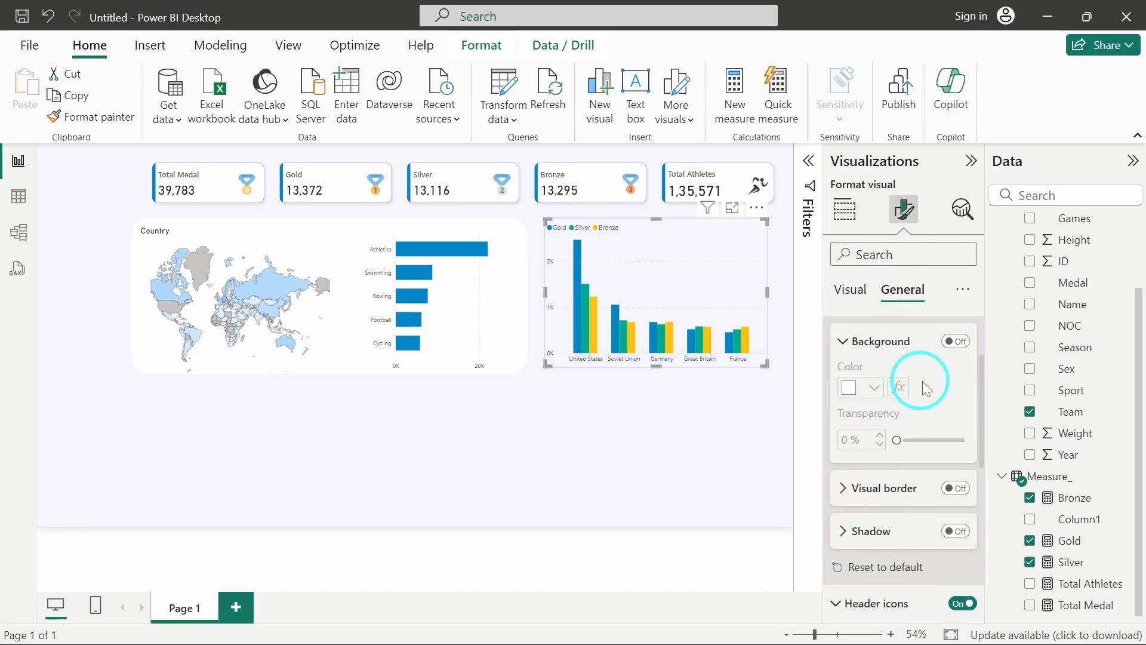
left_click(957, 344)
left_click(957, 488)
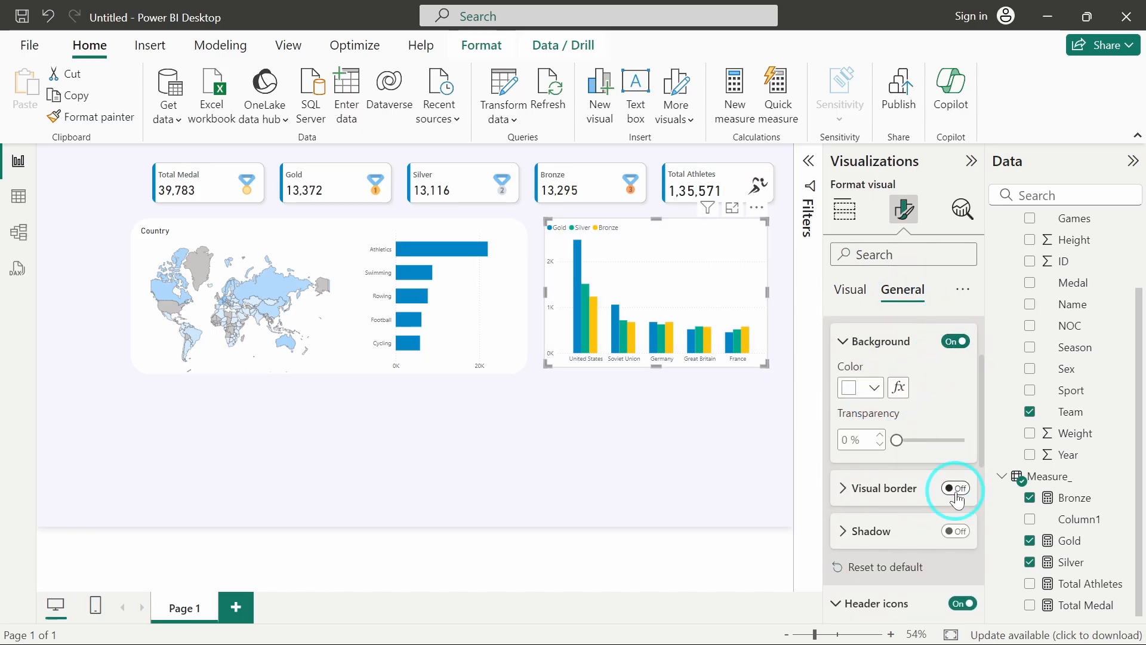
left_click(957, 531)
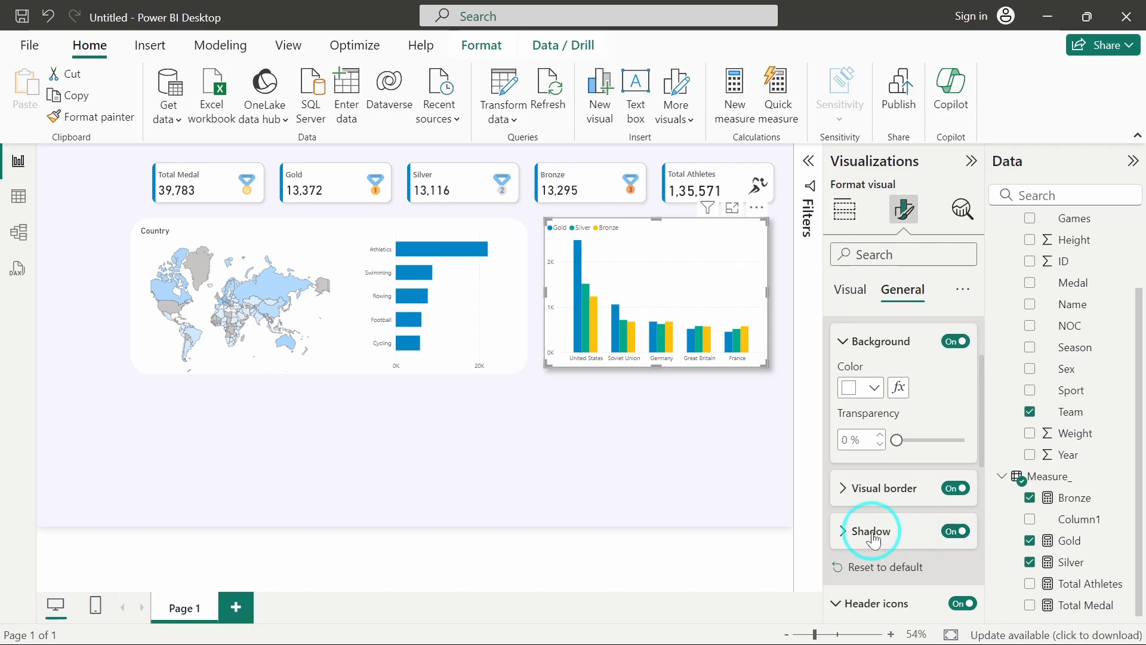
- Change the column chart's shadow colour to the light grey shade directly below white in the theme colours
left_click(853, 531)
left_click(848, 578)
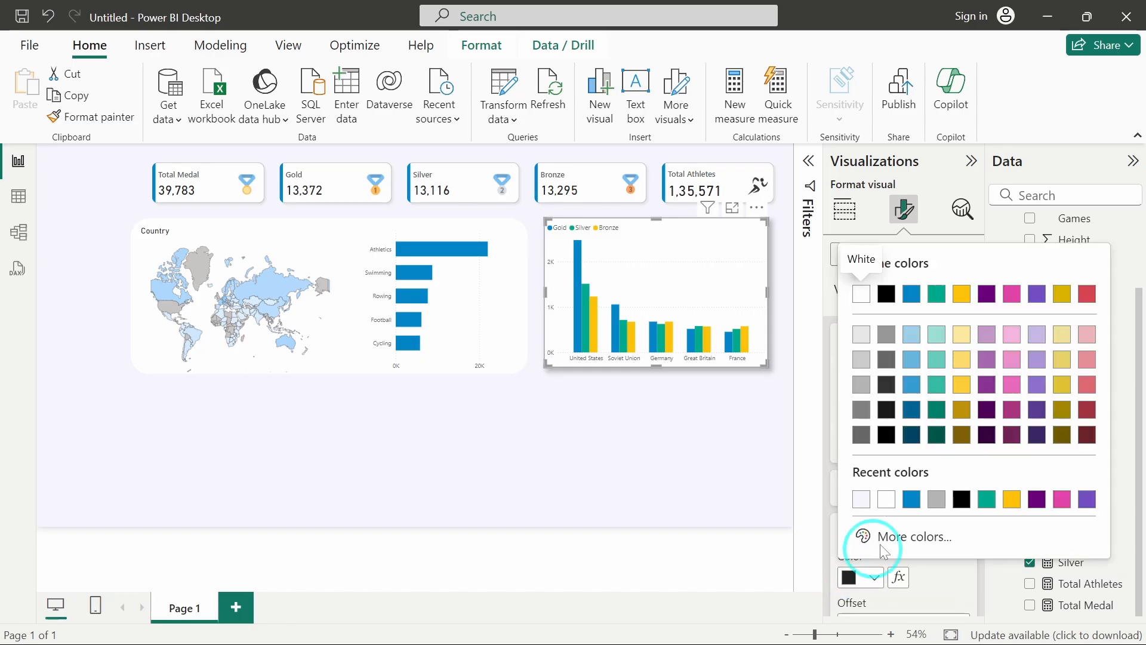
left_click(863, 337)
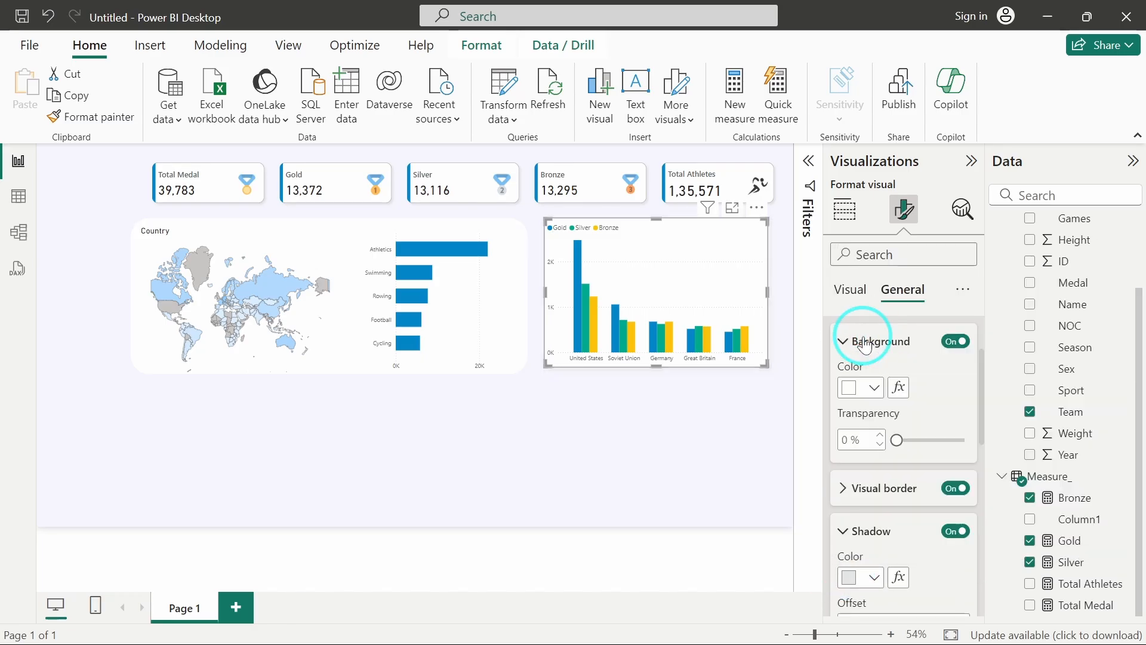
- Set the column chart's border colour to the recently used pale lavender and its rounded corners to 12 px
left_click(855, 499)
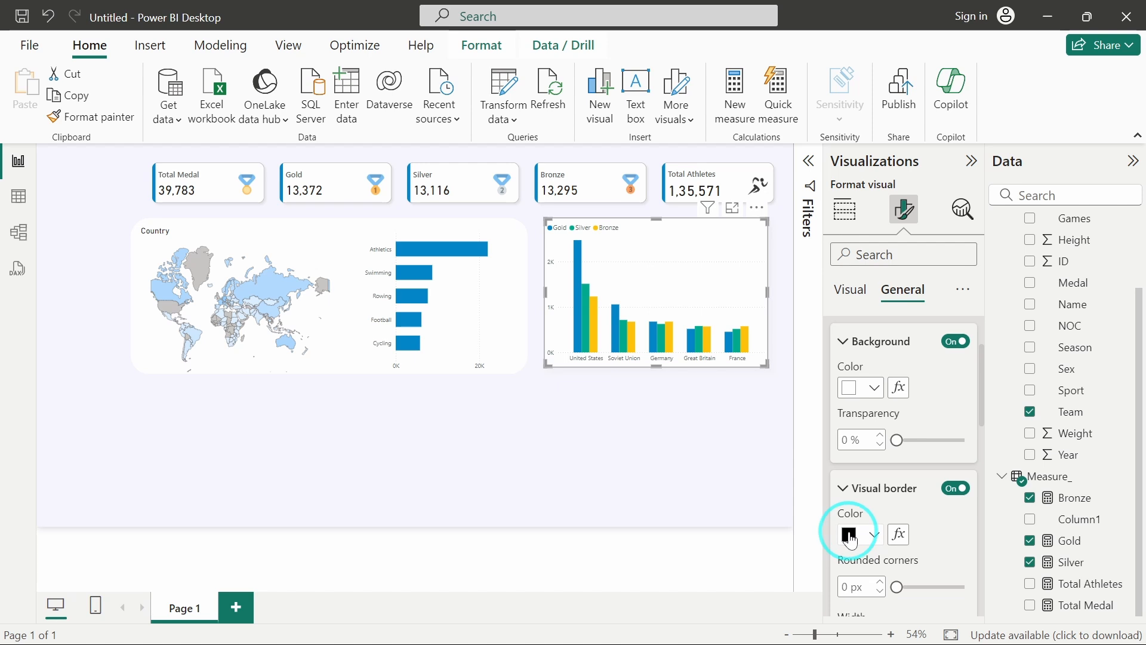
left_click(850, 533)
left_click(887, 457)
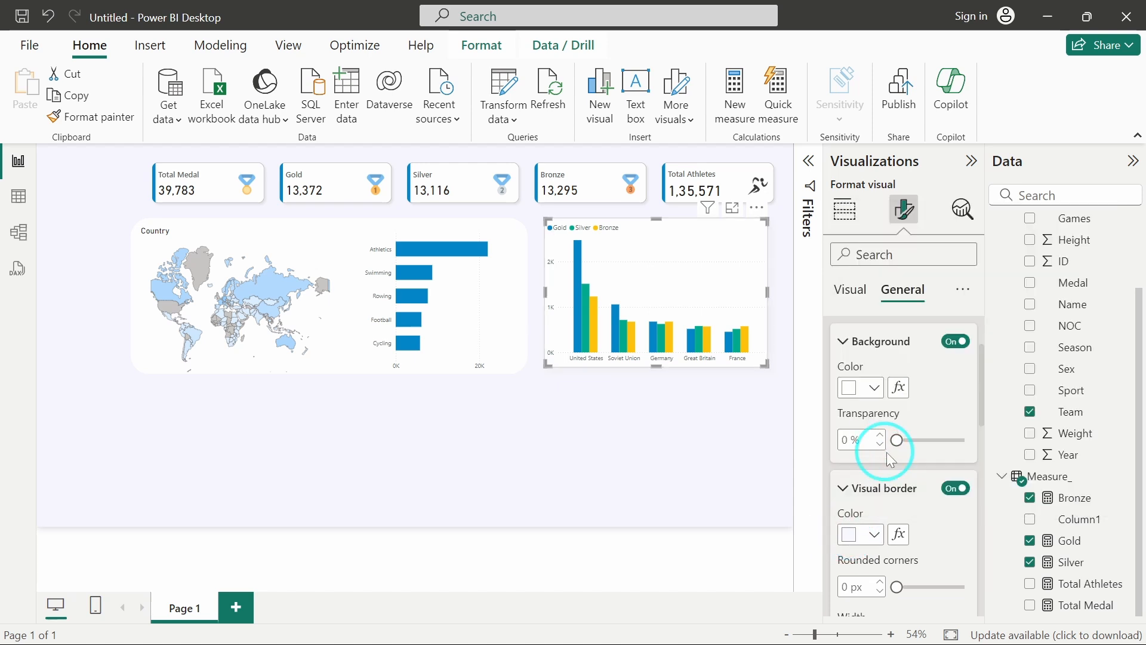
scroll(907, 442, "down", 1)
left_click(844, 530)
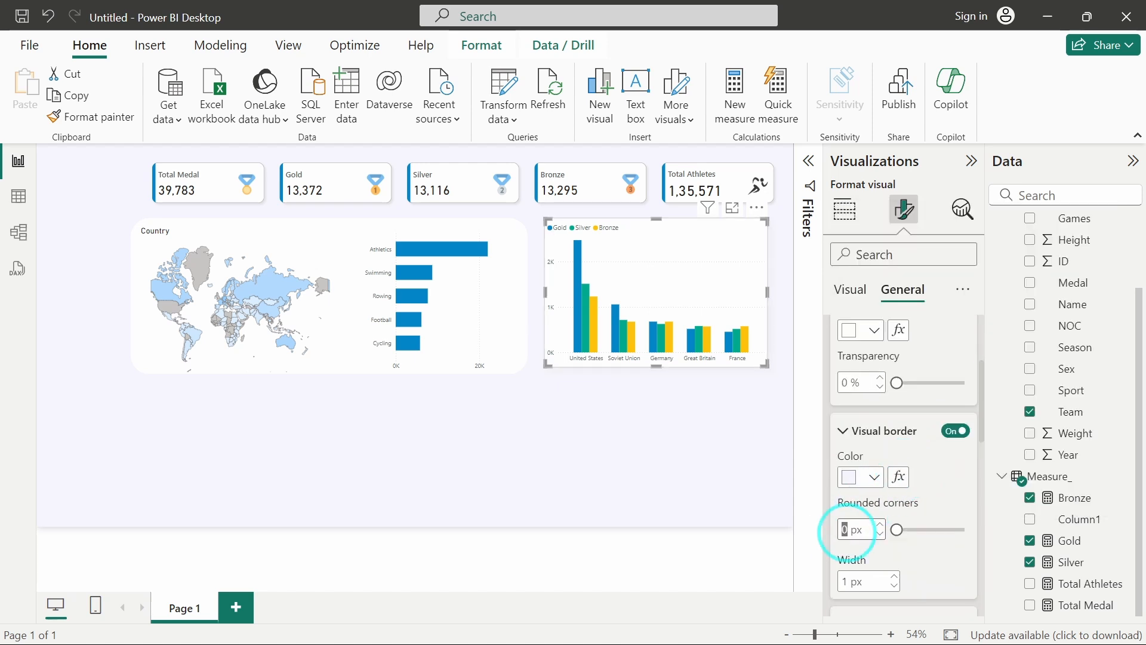
type("12")
key("Return")
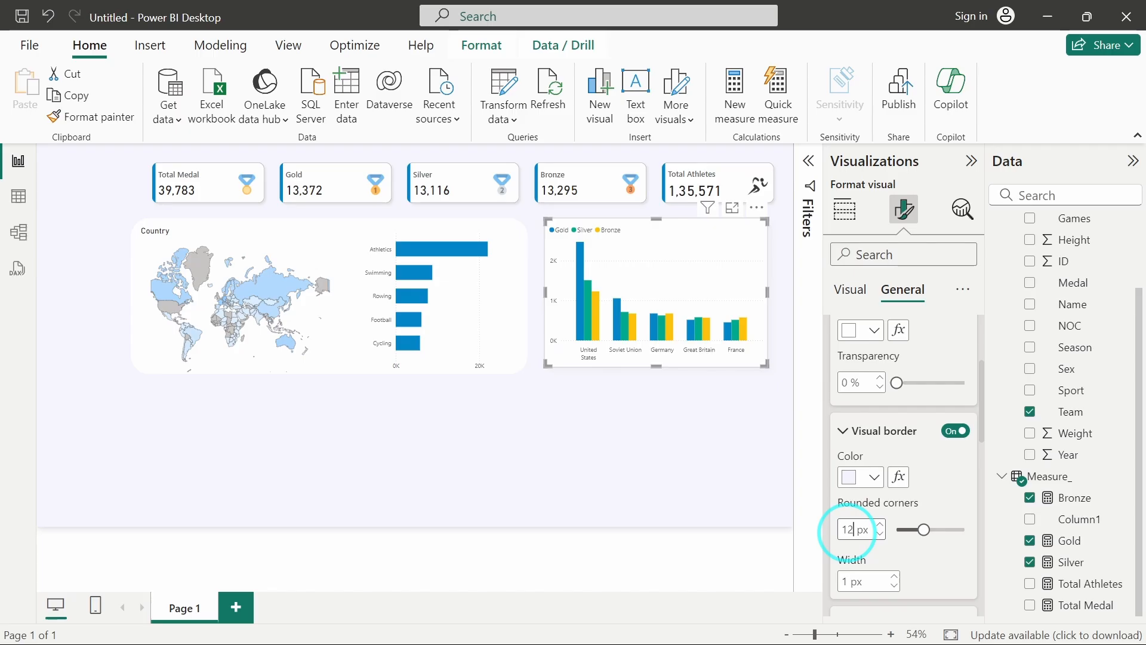
left_click(698, 452)
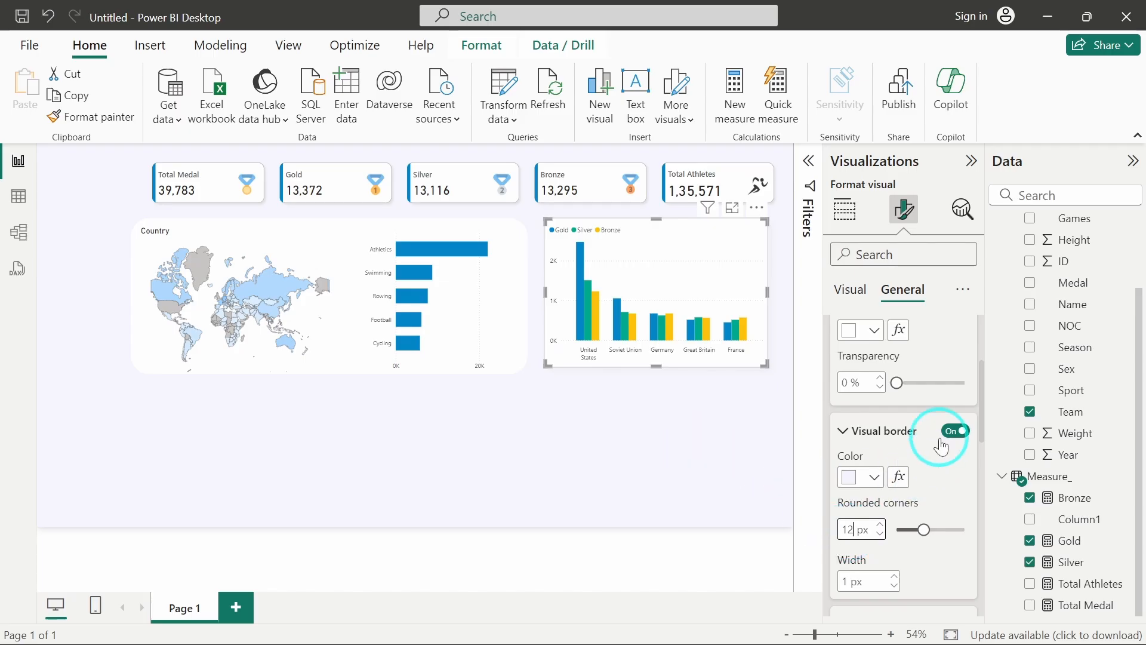
- Turn on the column chart's title and set its text to "Medals by Country"
scroll(940, 441, "up", 3)
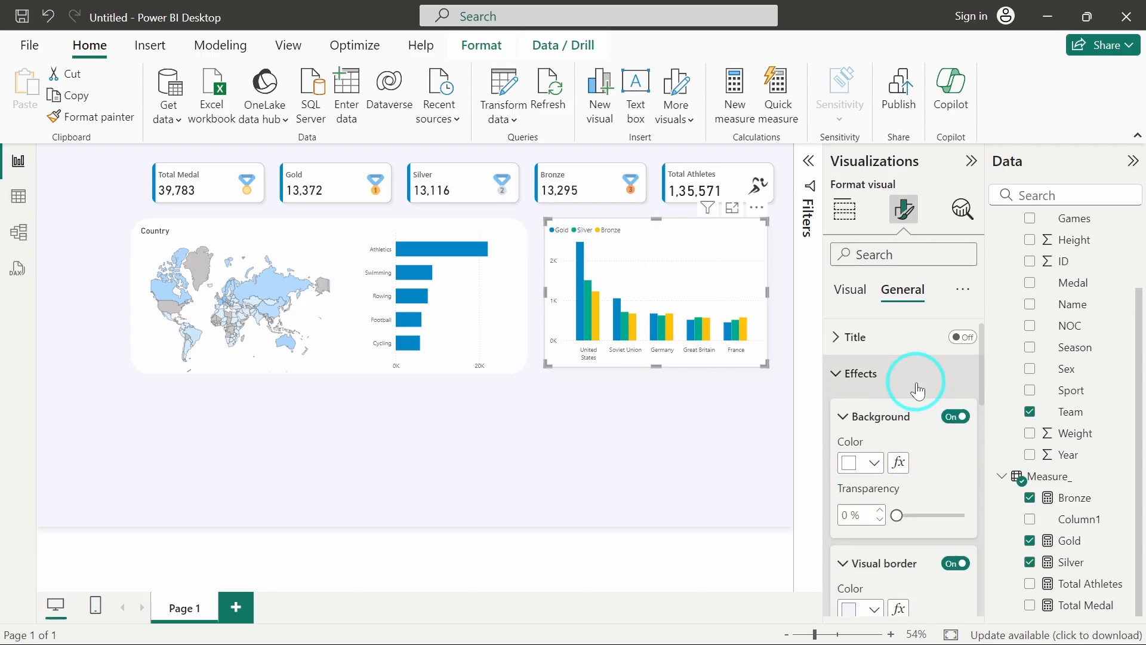
left_click(961, 338)
left_click(882, 335)
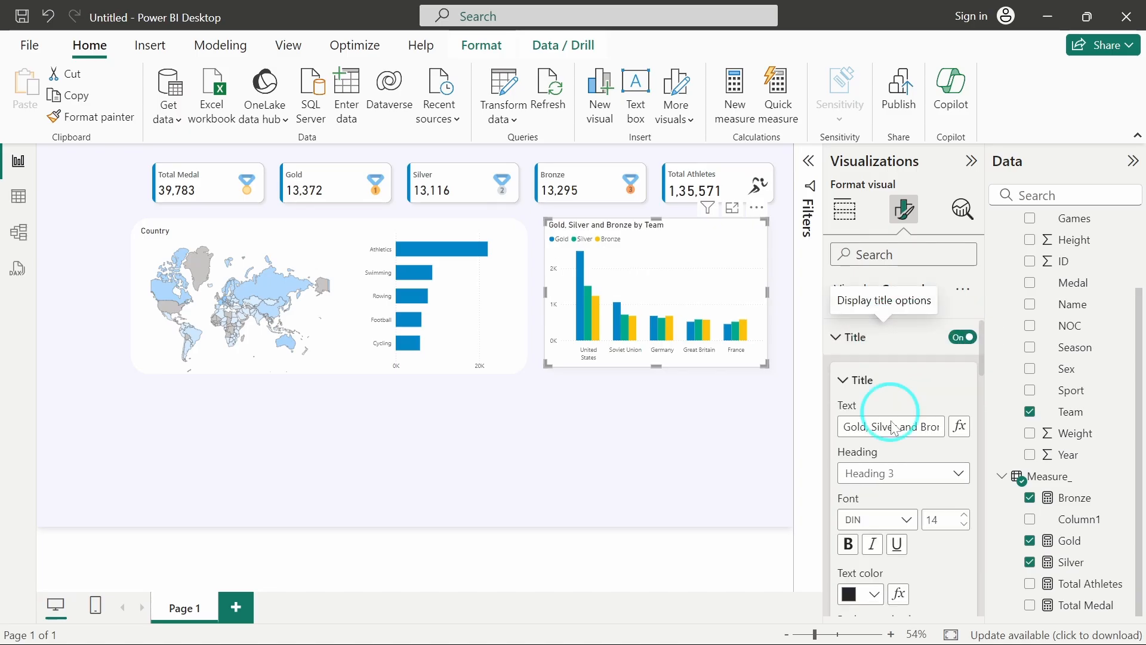
triple_click(884, 426)
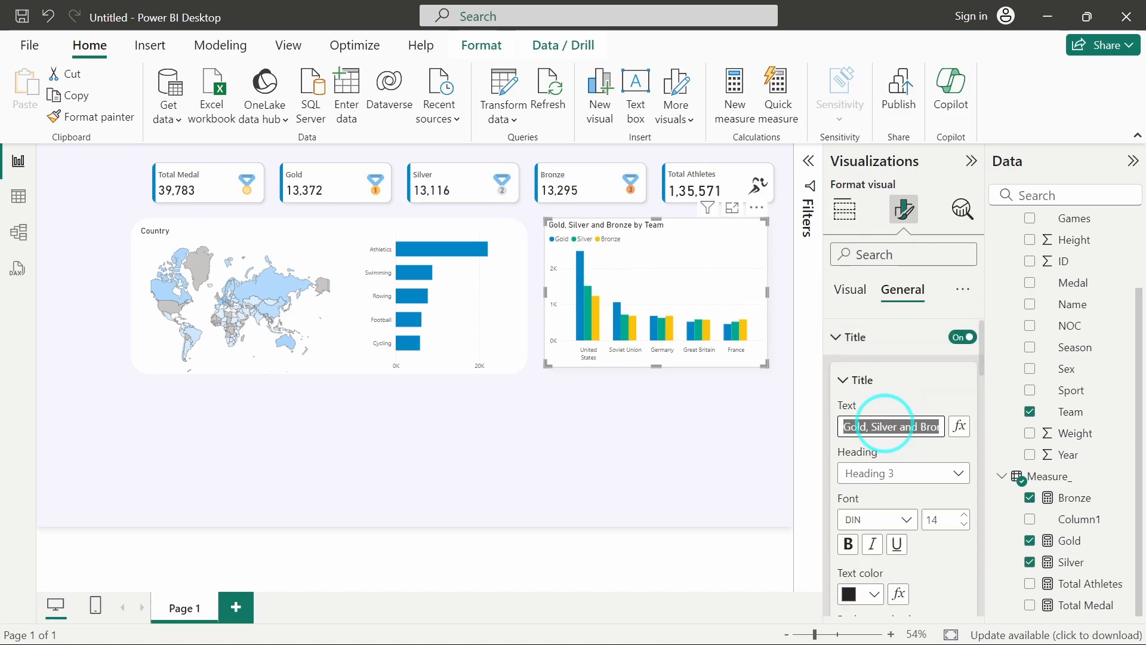
type("Medals by Country")
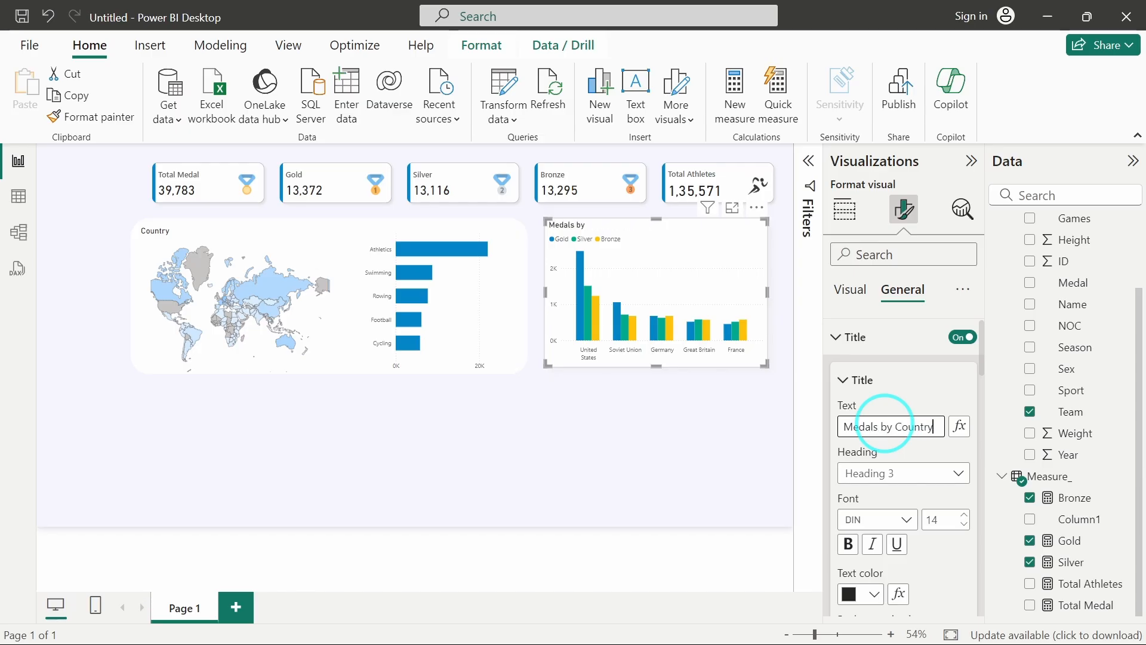
- Set the column chart's legend position to Top right
left_click(851, 289)
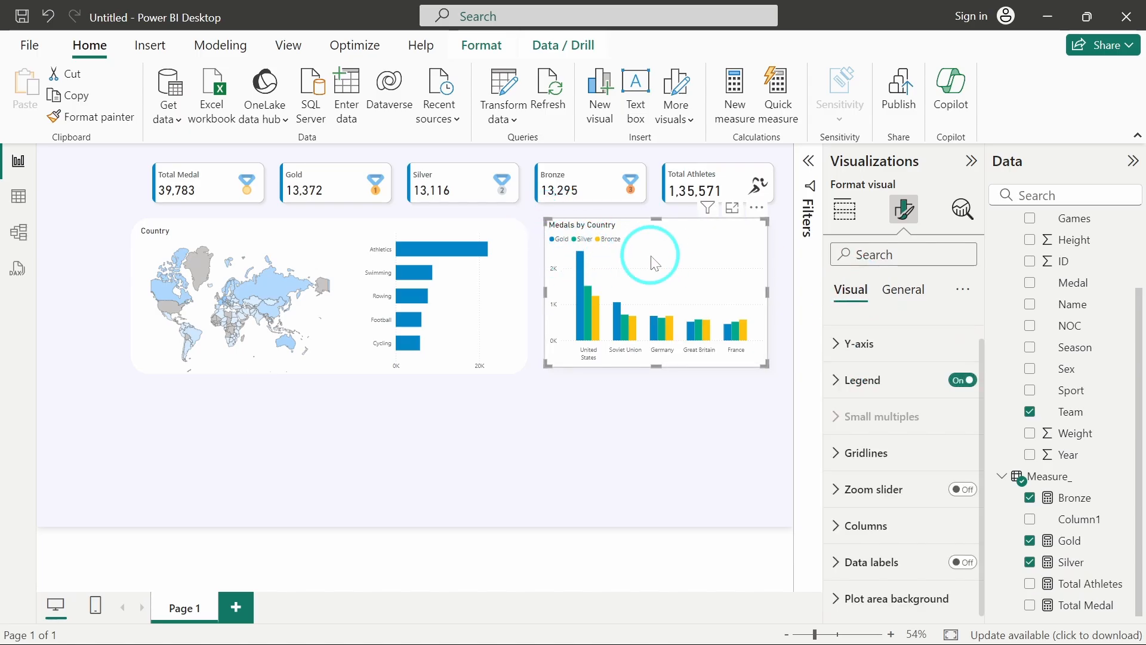
left_click(871, 399)
left_click(878, 403)
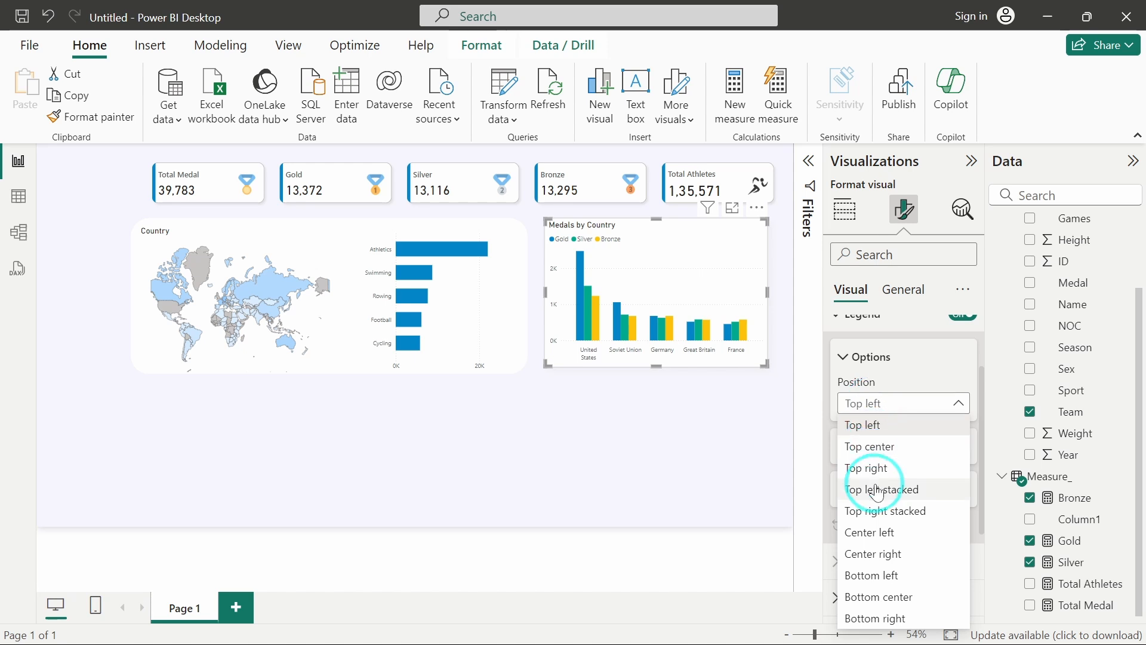
left_click(867, 467)
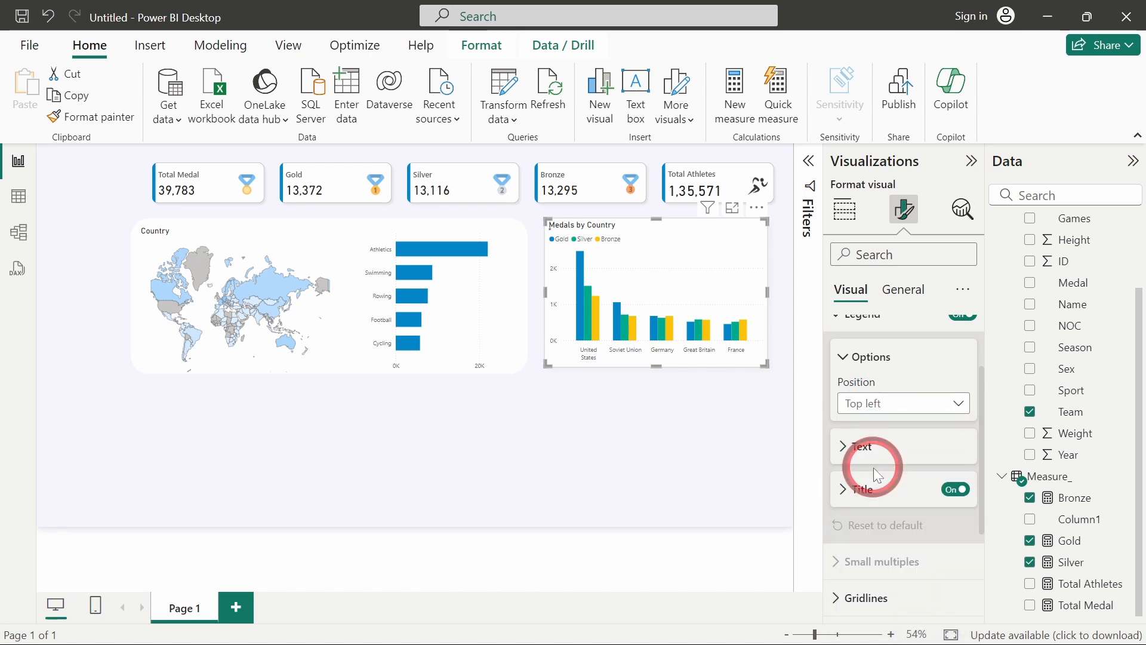
left_click(710, 431)
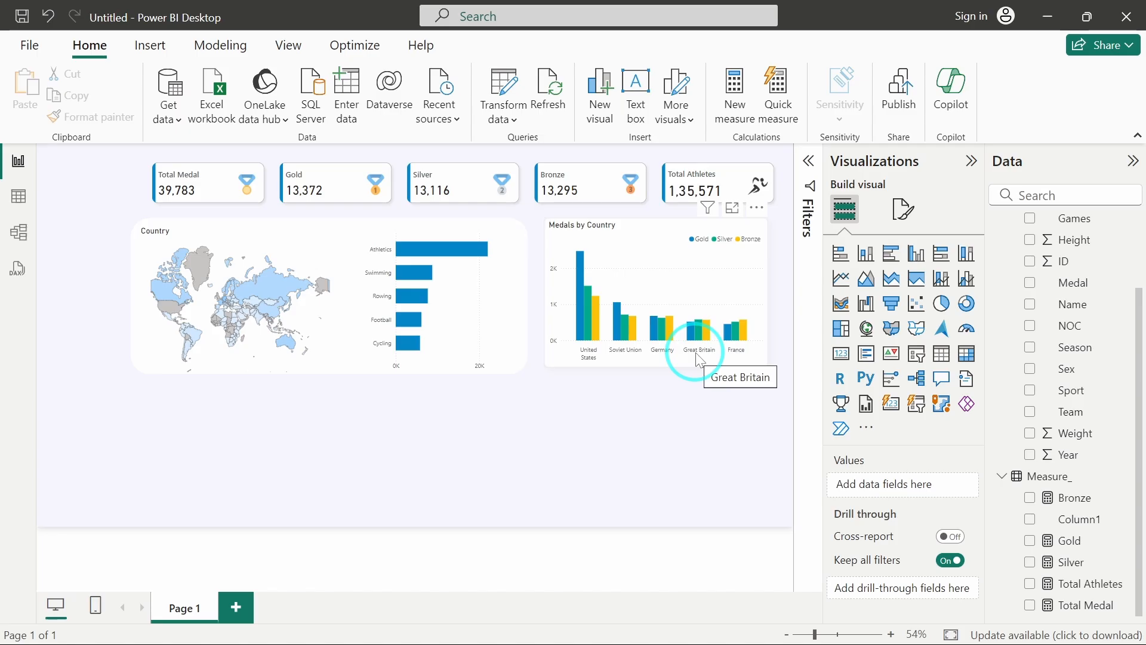
- Increase the rounded corners of the Medals by Country chart's visual border to 18 px
left_click(687, 272)
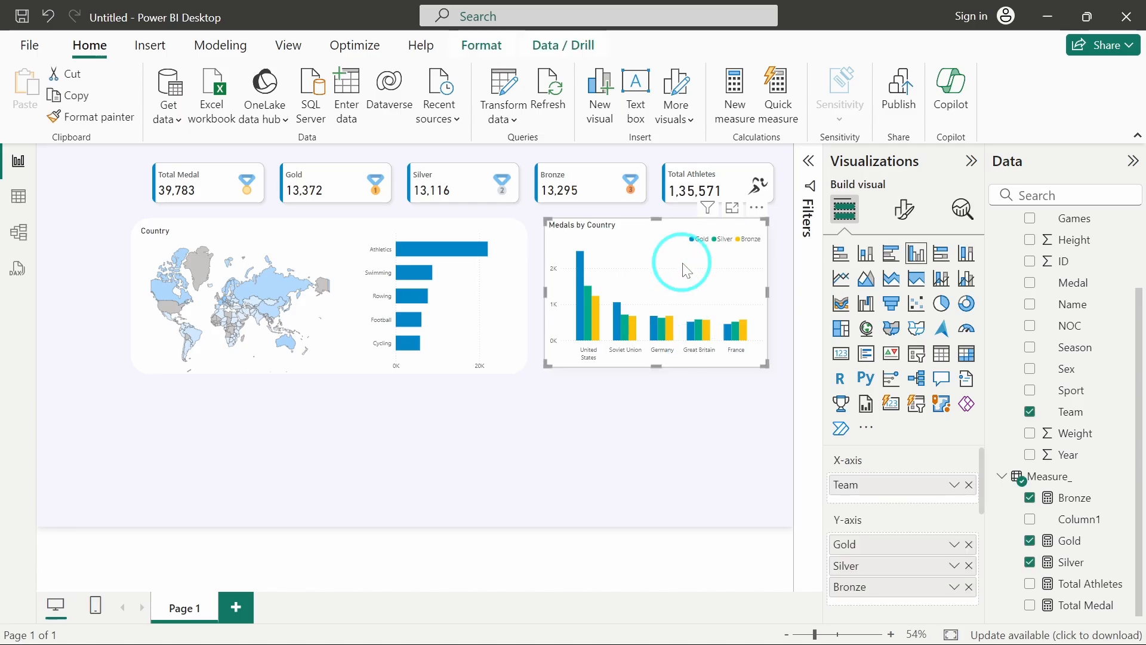
left_click(903, 209)
left_click(904, 307)
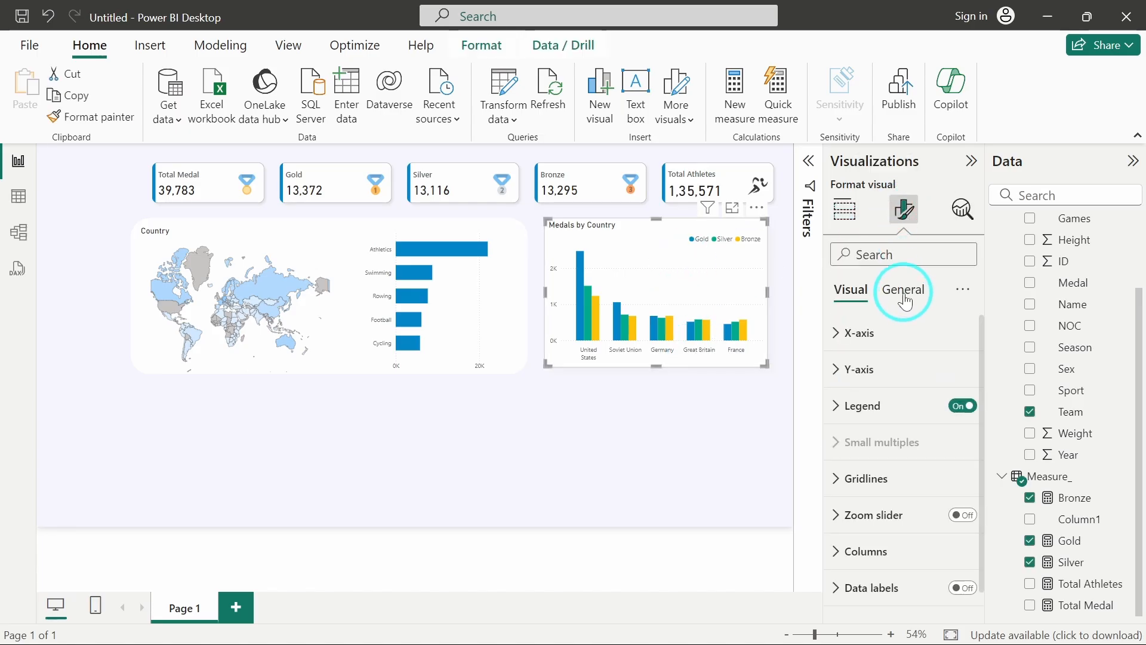
left_click(881, 404)
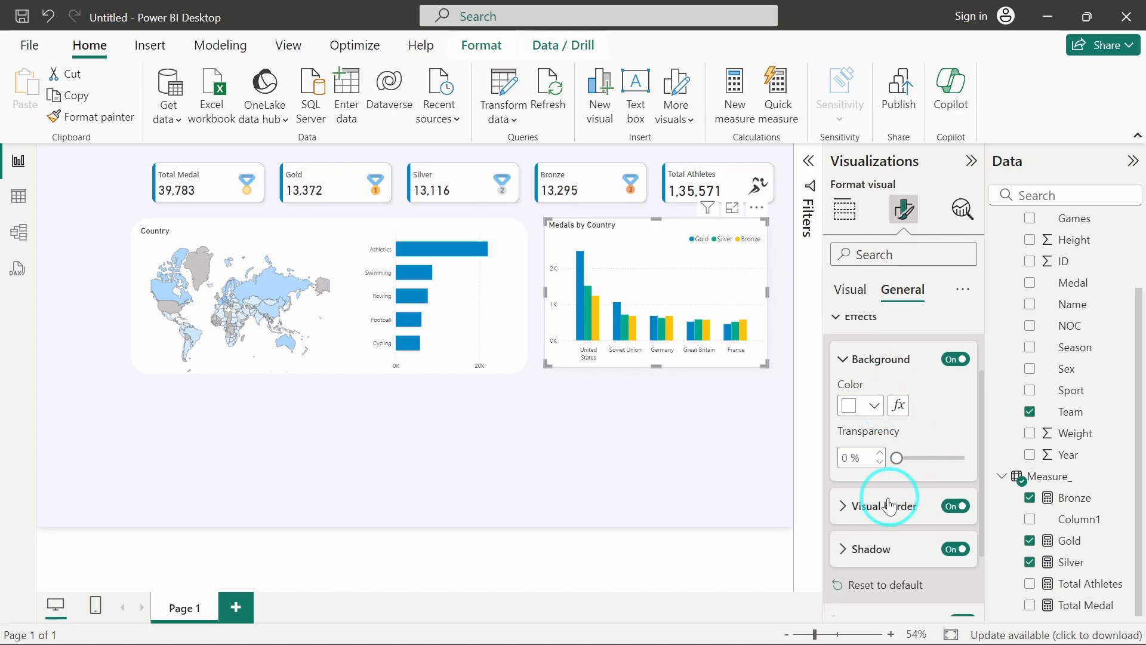
left_click(863, 521)
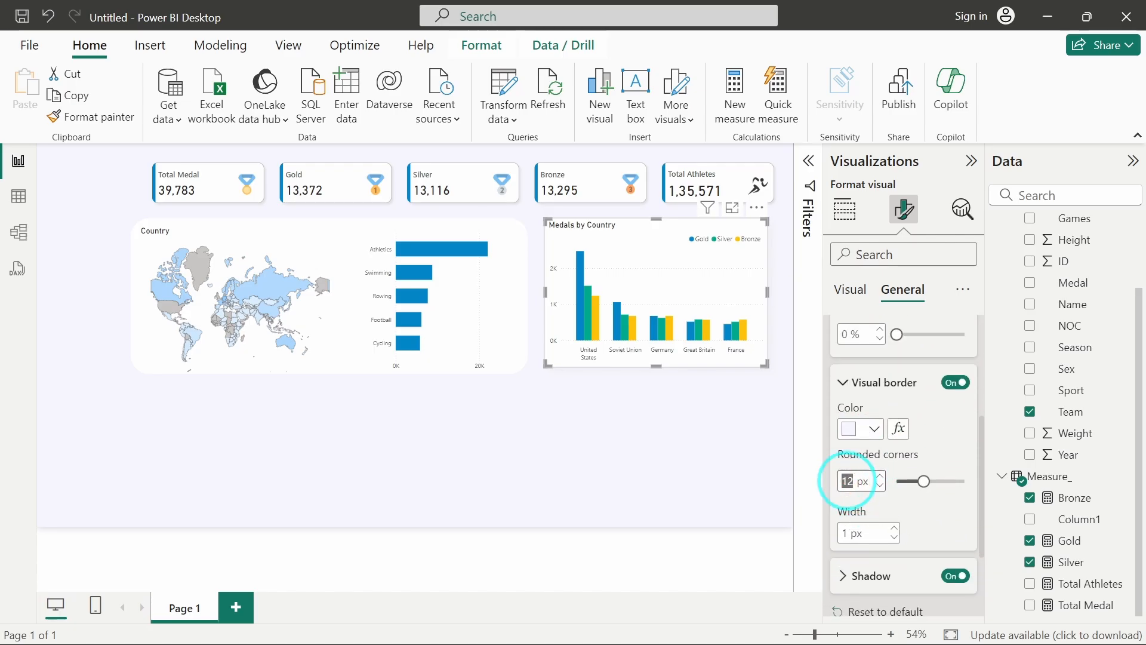
type("0")
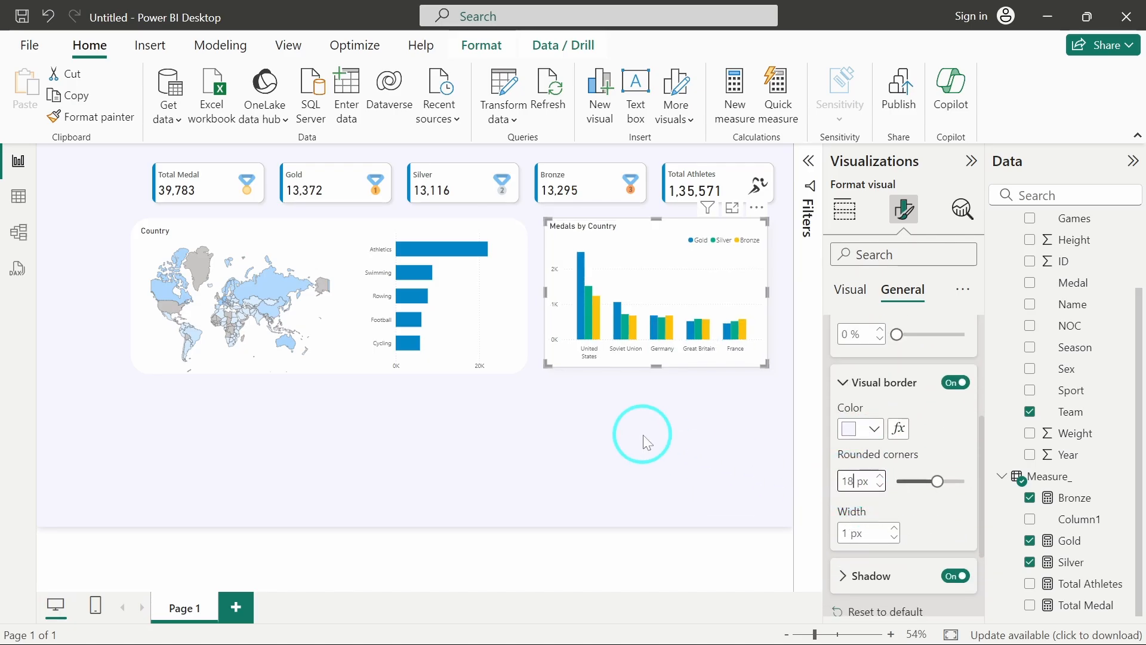
left_click(644, 440)
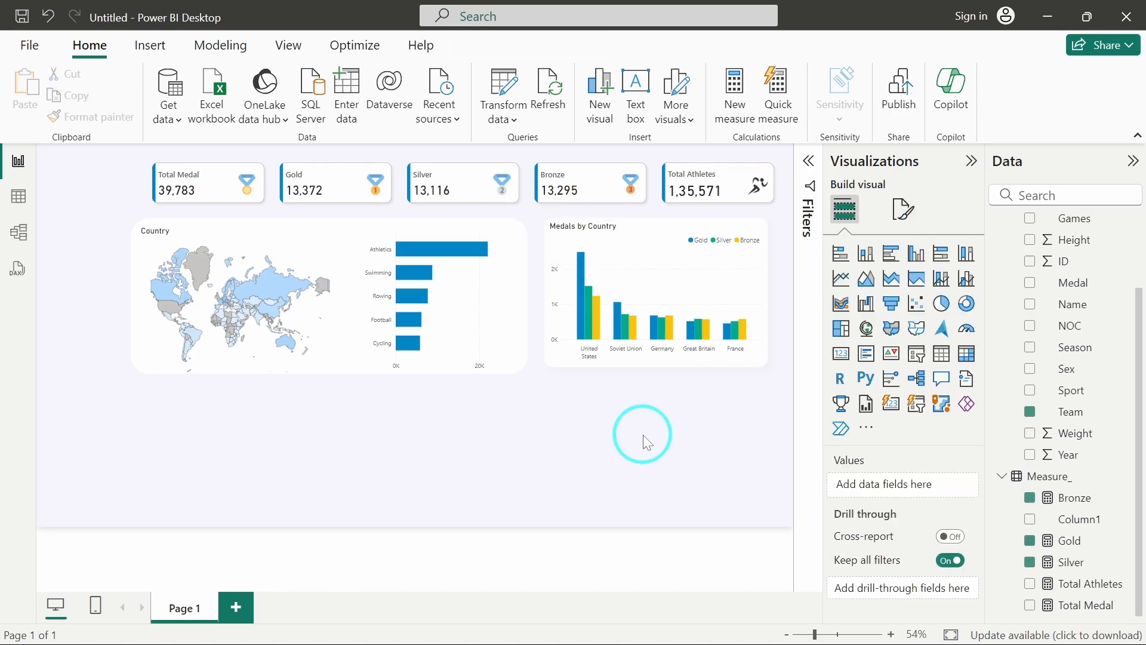
- Check the rounded corners setting of the white rectangle behind the map and sports bar chart
left_click(519, 365)
left_click(338, 346)
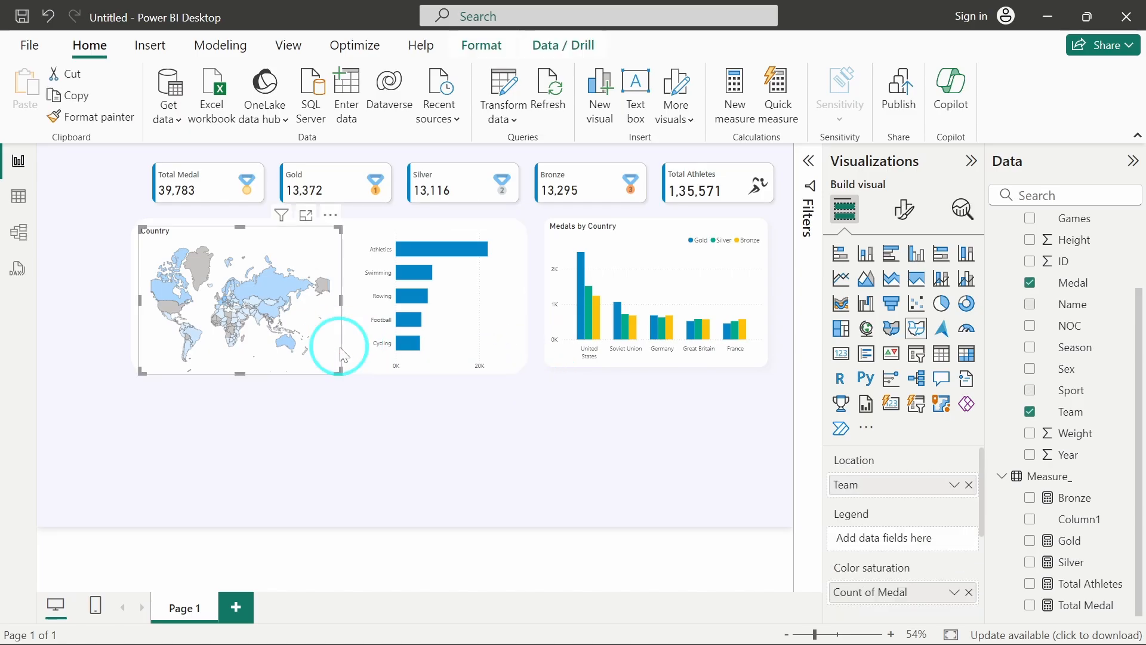
left_click(350, 356)
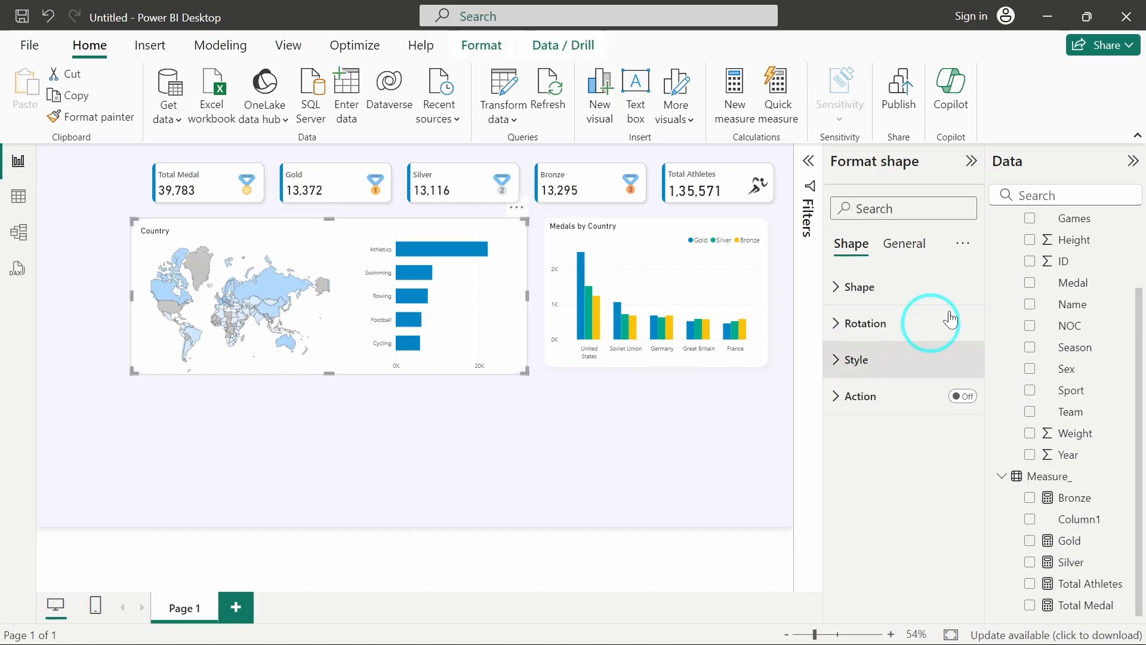
left_click(890, 288)
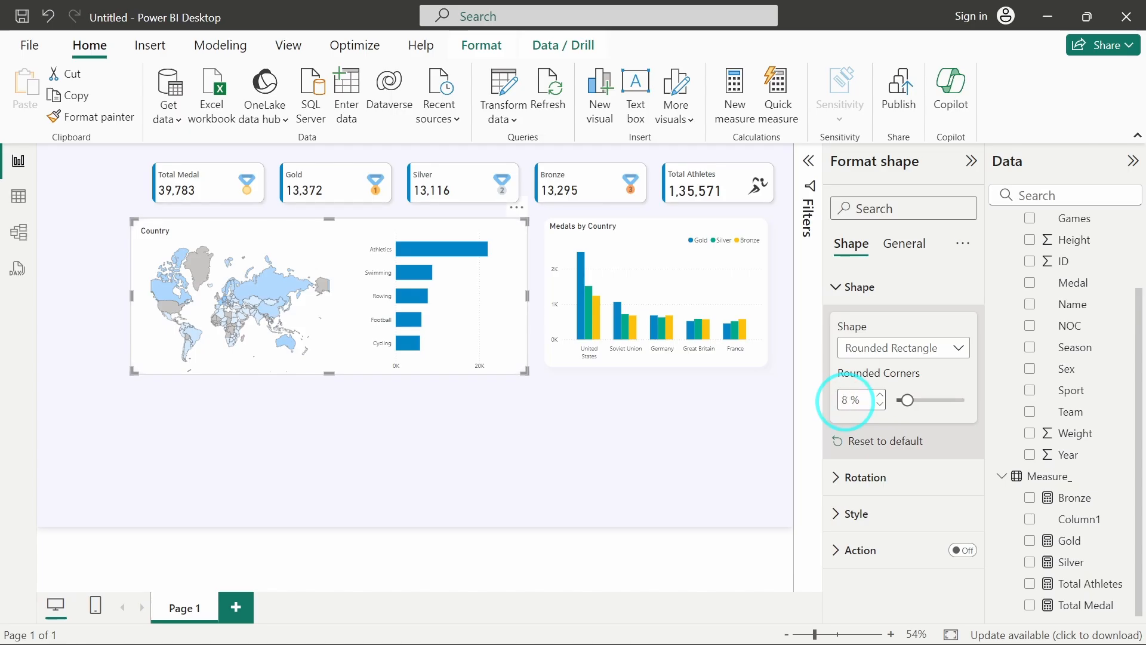
left_click(563, 404)
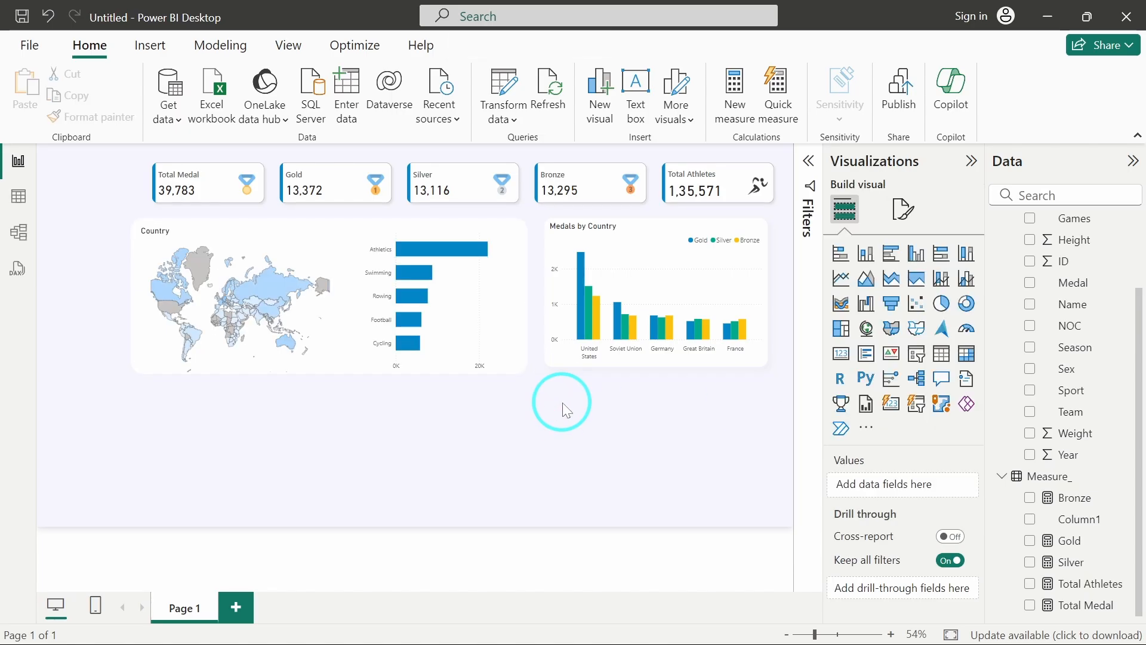
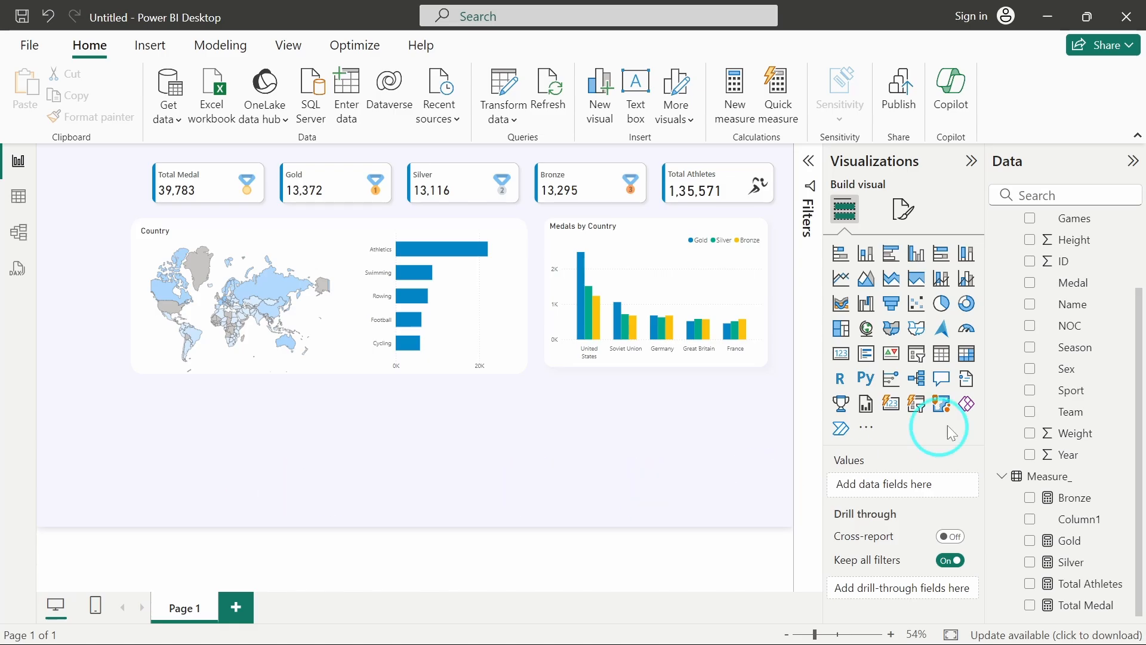
- Insert a stacked bar chart and resize it to fit the empty area below the country map, leaving a small gap
left_click(841, 253)
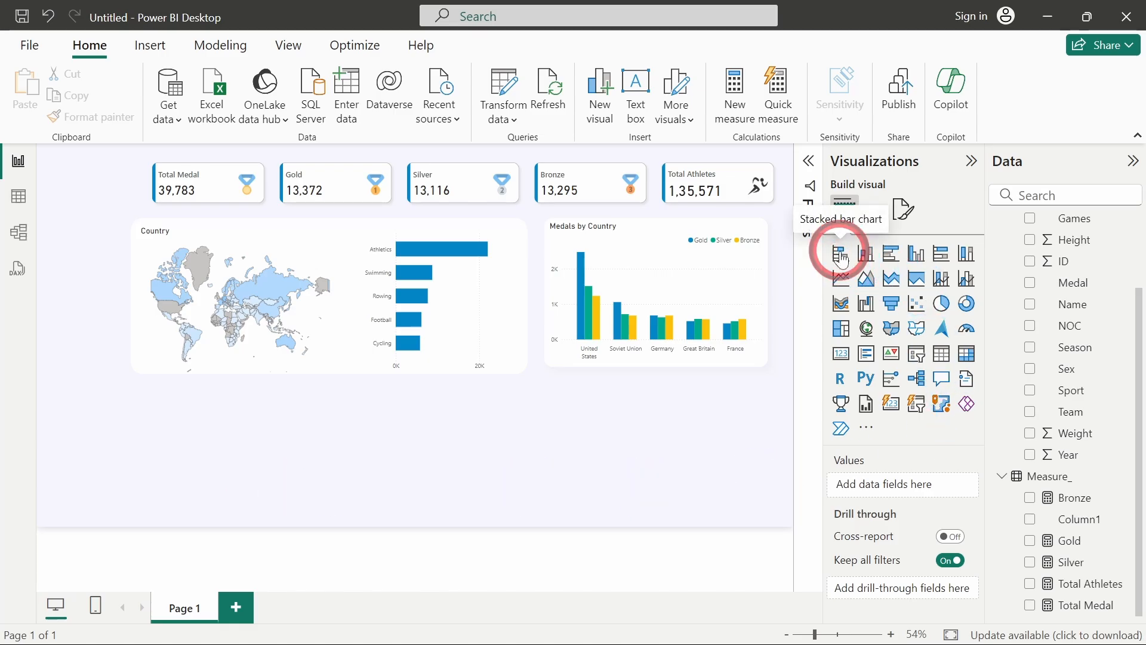
left_click_drag(236, 187, 364, 434)
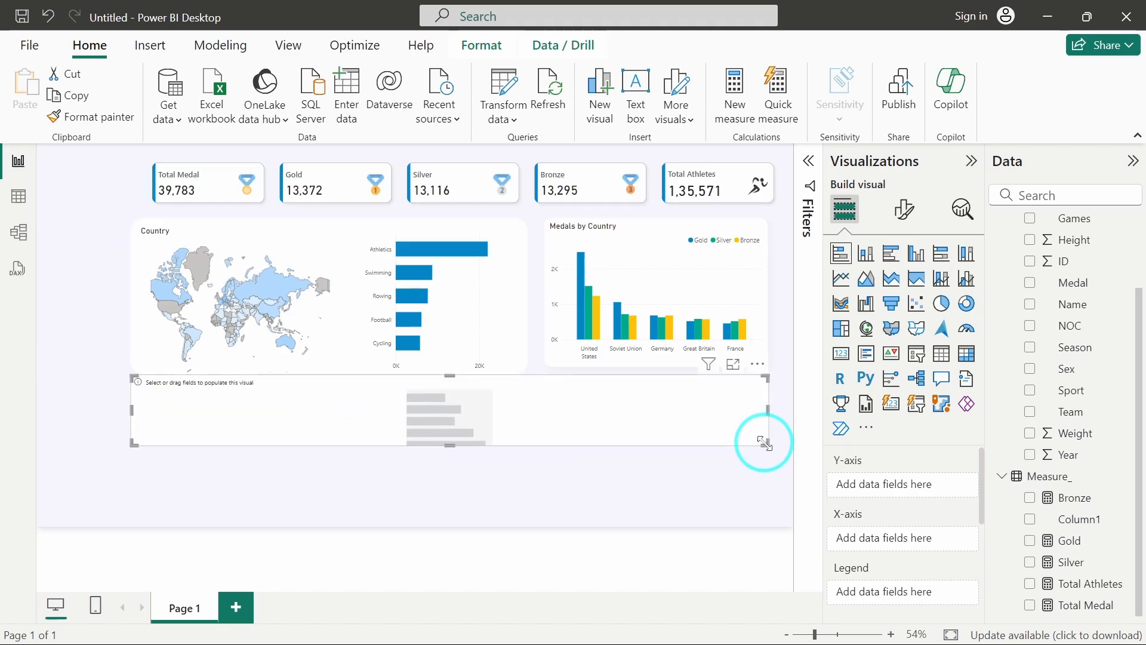
left_click_drag(766, 443, 382, 521)
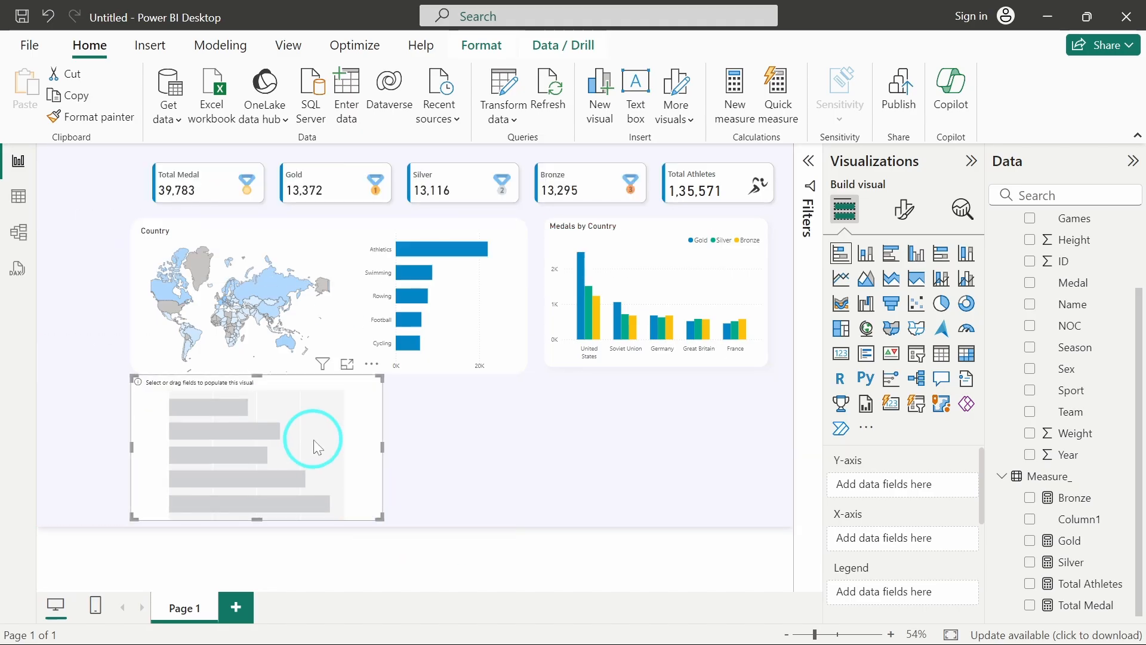
left_click_drag(382, 377, 378, 393)
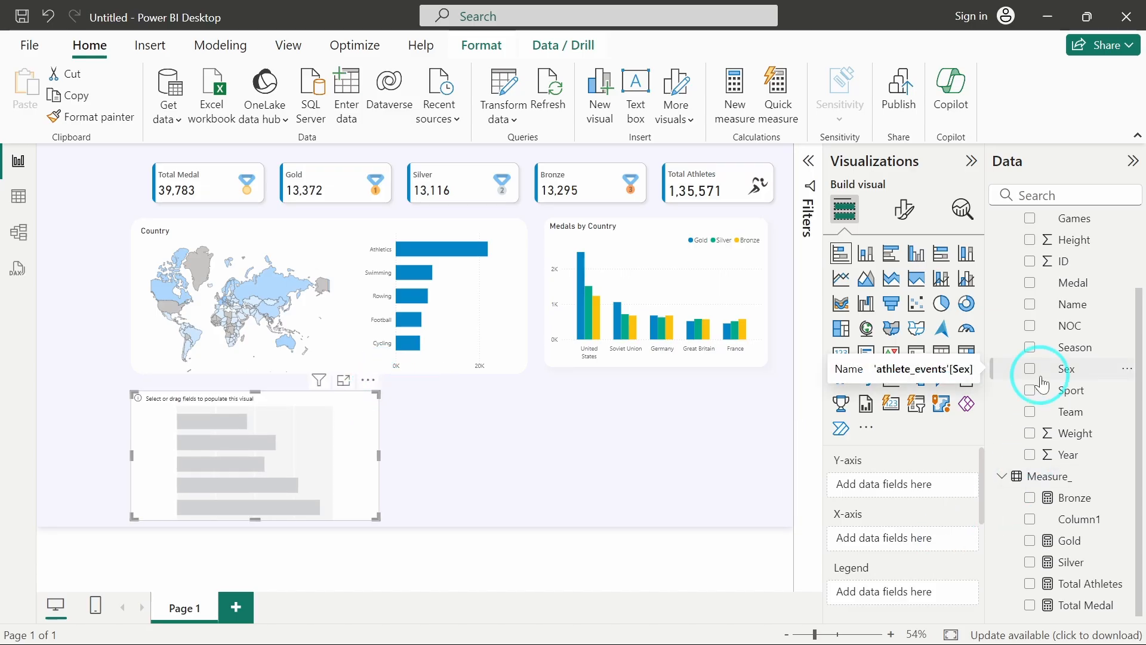
scroll(1043, 382, "up", 2)
scroll(1042, 383, "down", 2)
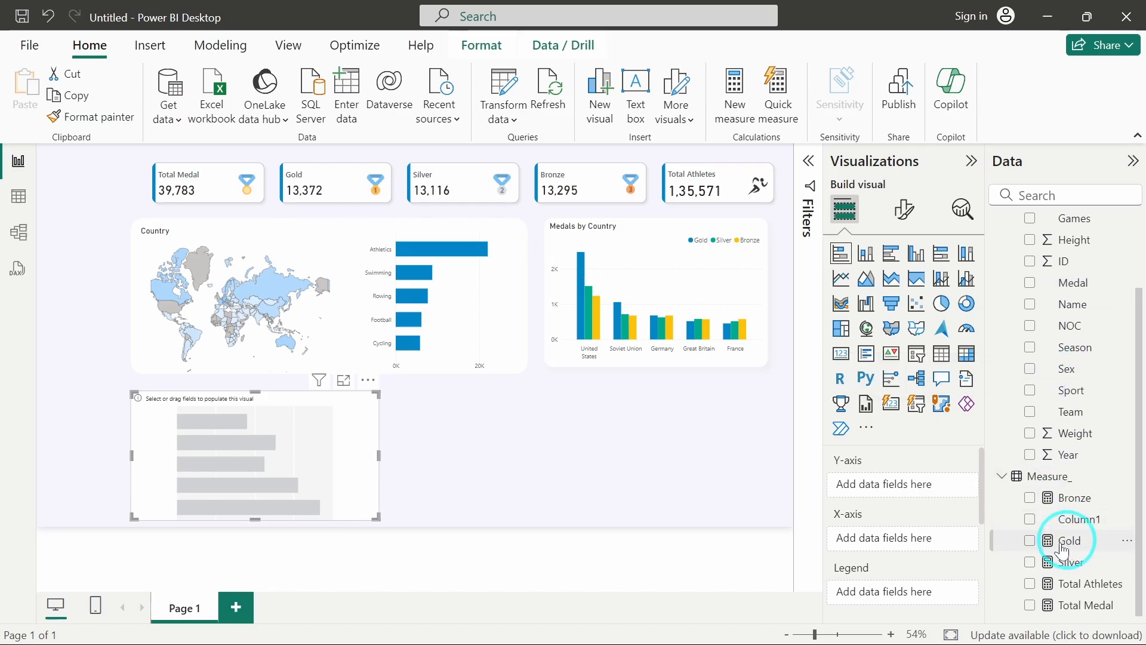
- Plot Gold on the X-axis and Team on the Y-axis of the new stacked bar chart
left_click_drag(1070, 540, 893, 548)
scroll(1069, 388, "up", 2)
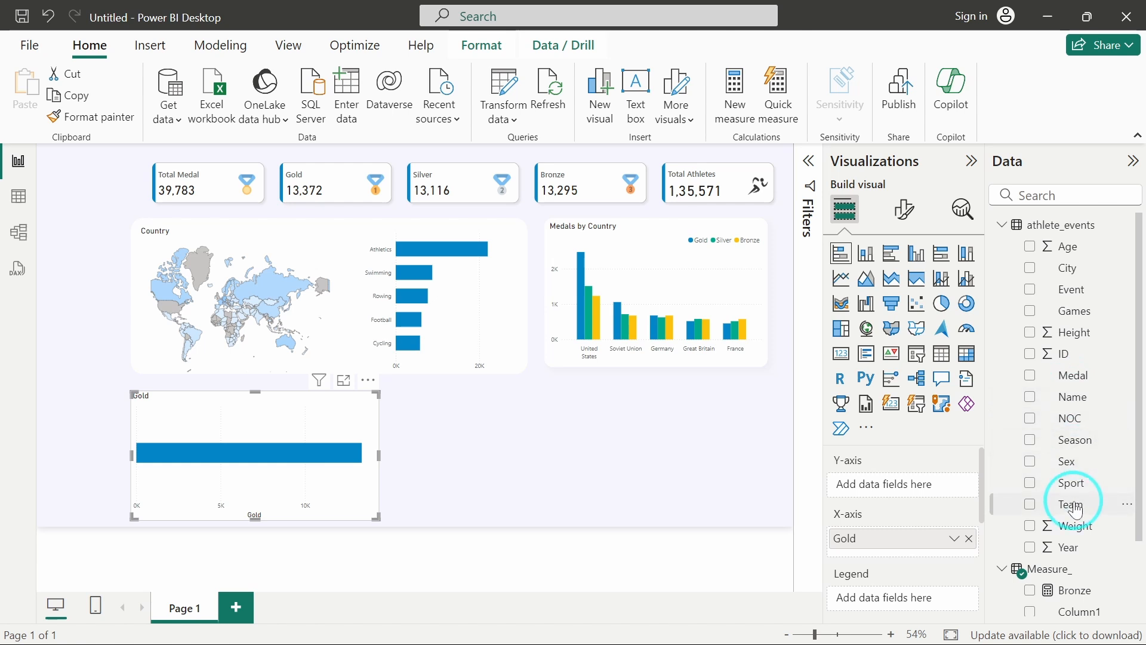
left_click_drag(1075, 511, 901, 478)
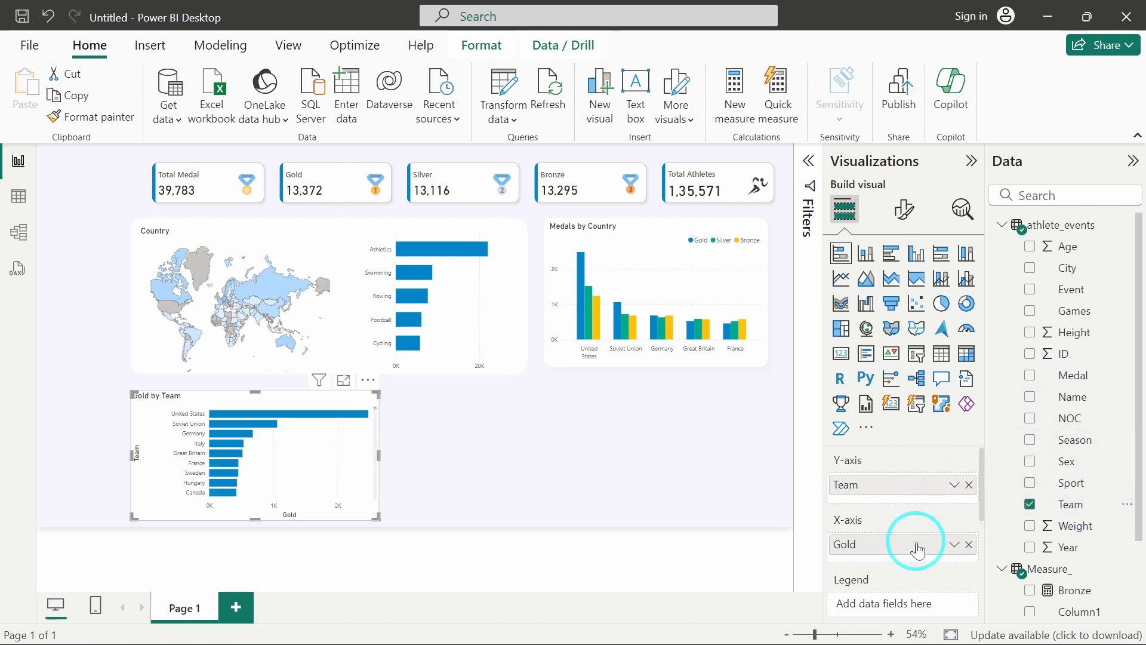
- Split the stacked bars by adding the Gender field as the chart's legend
scroll(916, 542, "down", 2)
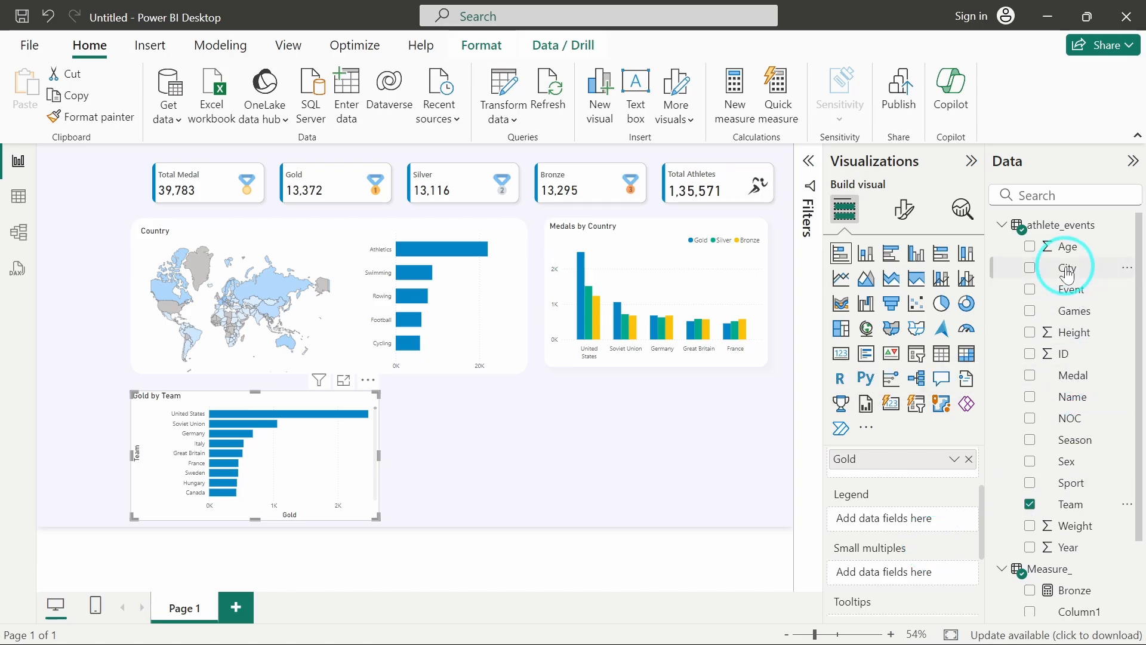
left_click(350, 462)
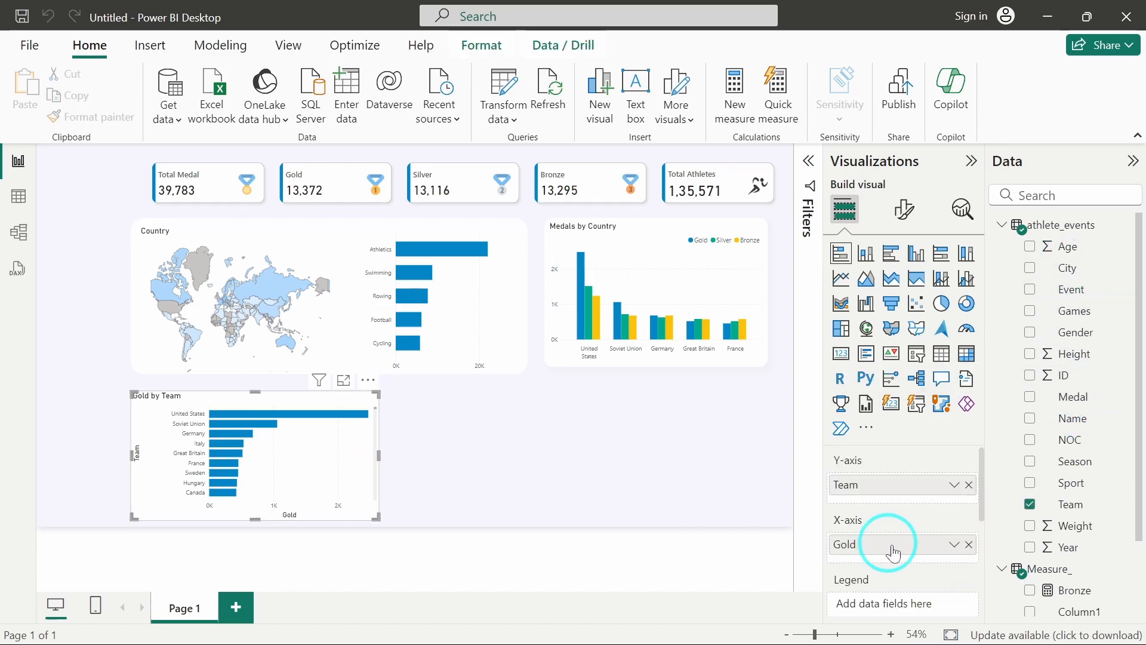
scroll(893, 549, "down", 1)
scroll(892, 549, "down", 1)
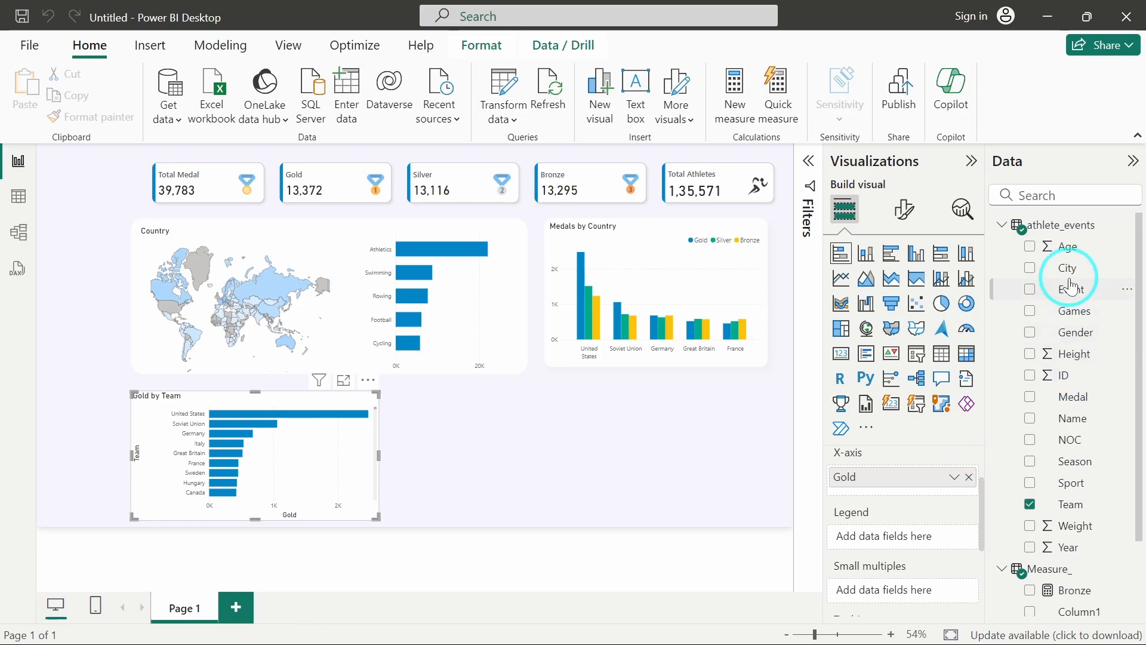
left_click_drag(1077, 332, 893, 528)
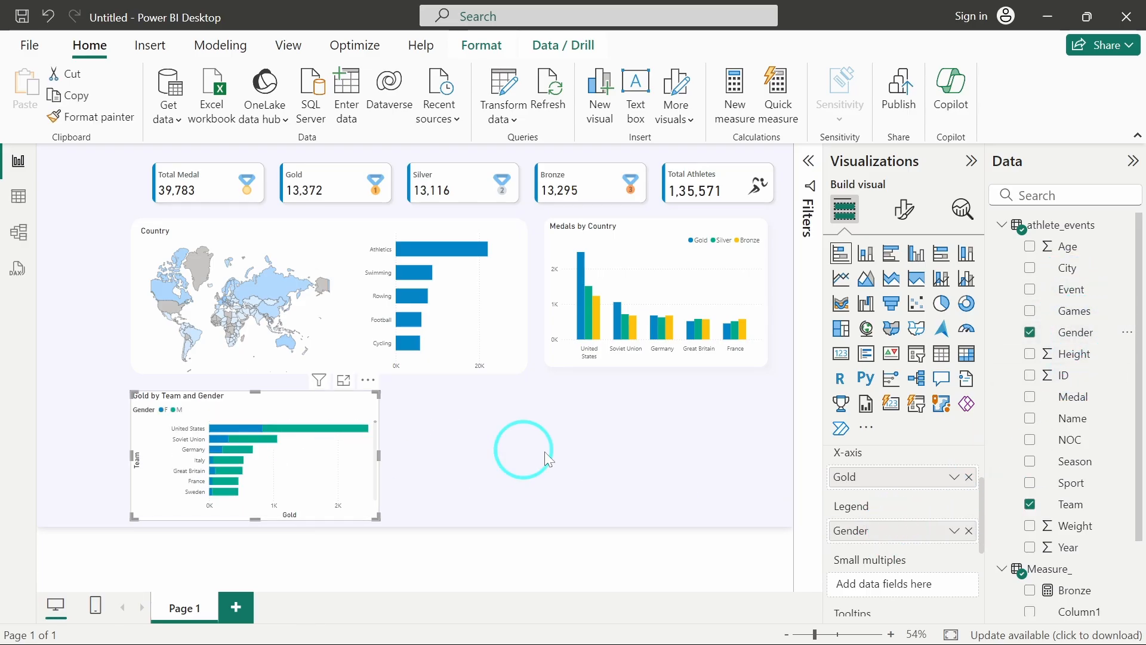
- Copy the Medals by Country chart's formatting onto the new stacked bar chart with Format painter
left_click(653, 261)
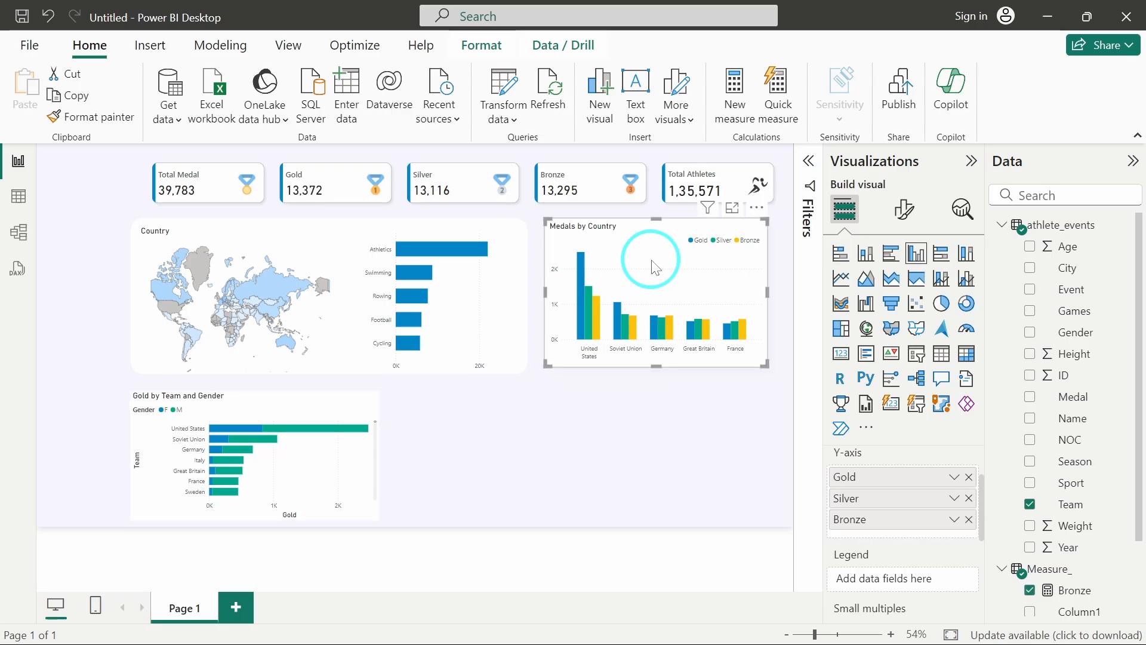
left_click(95, 116)
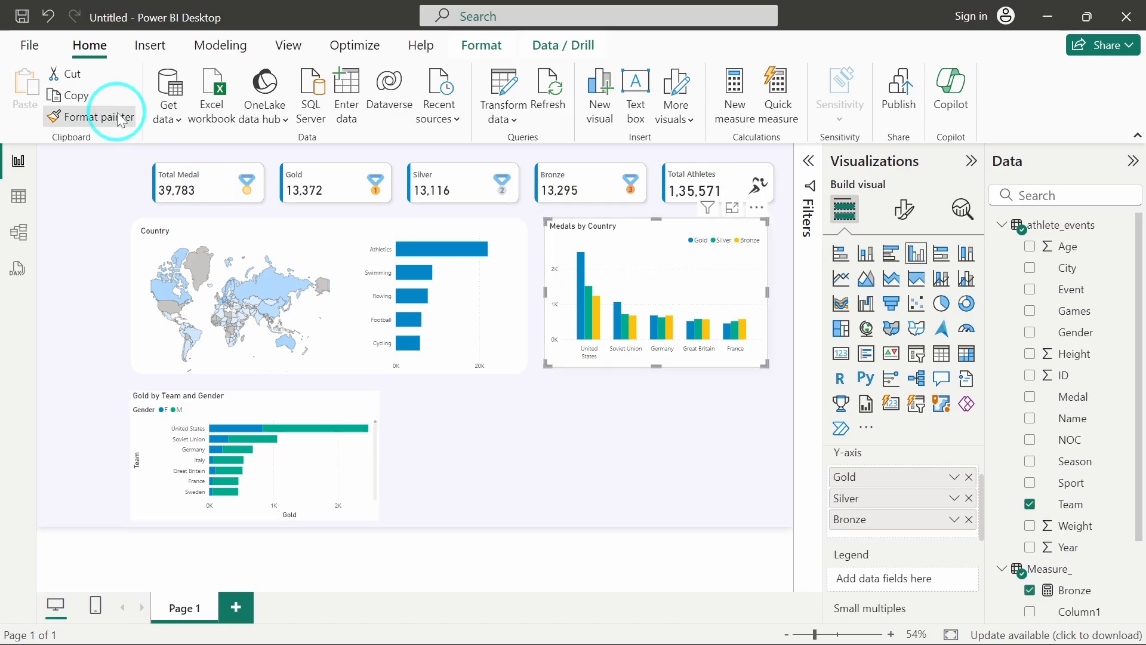
left_click(315, 447)
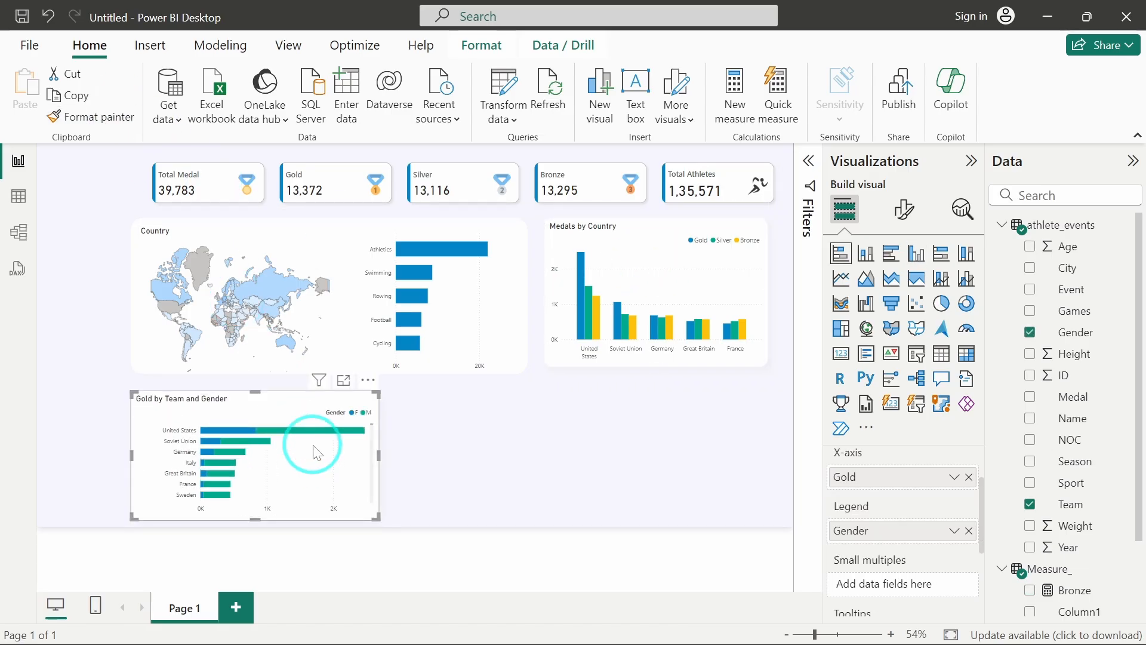
- Turn off the legend title of the stacked bar chart
left_click(903, 209)
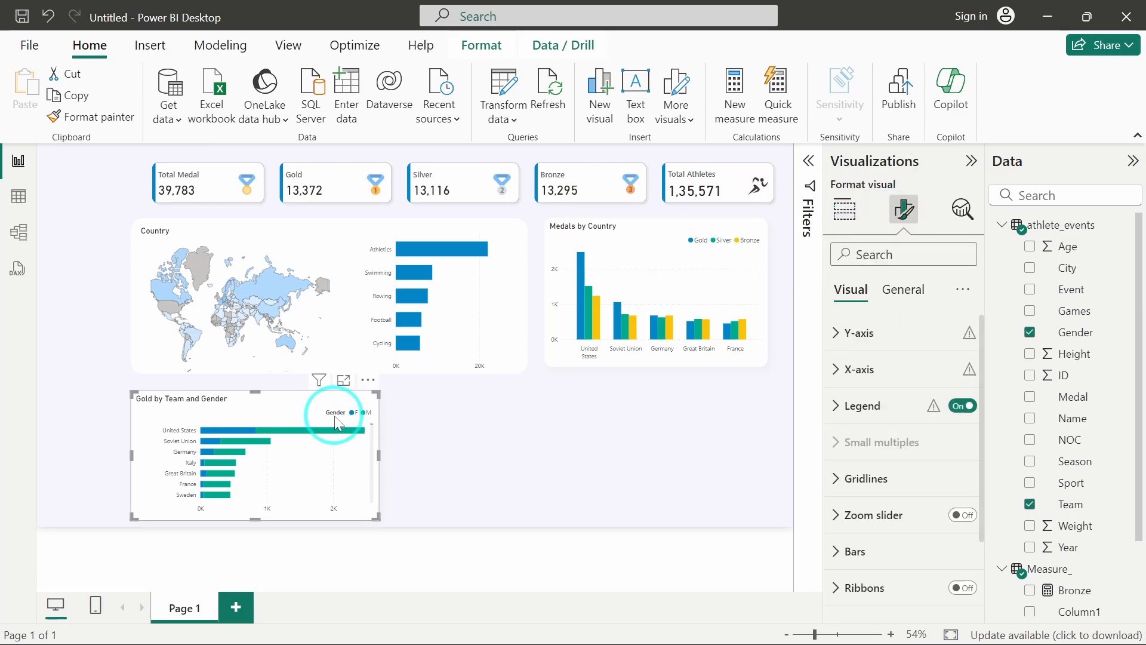
left_click(857, 409)
scroll(895, 430, "down", 3)
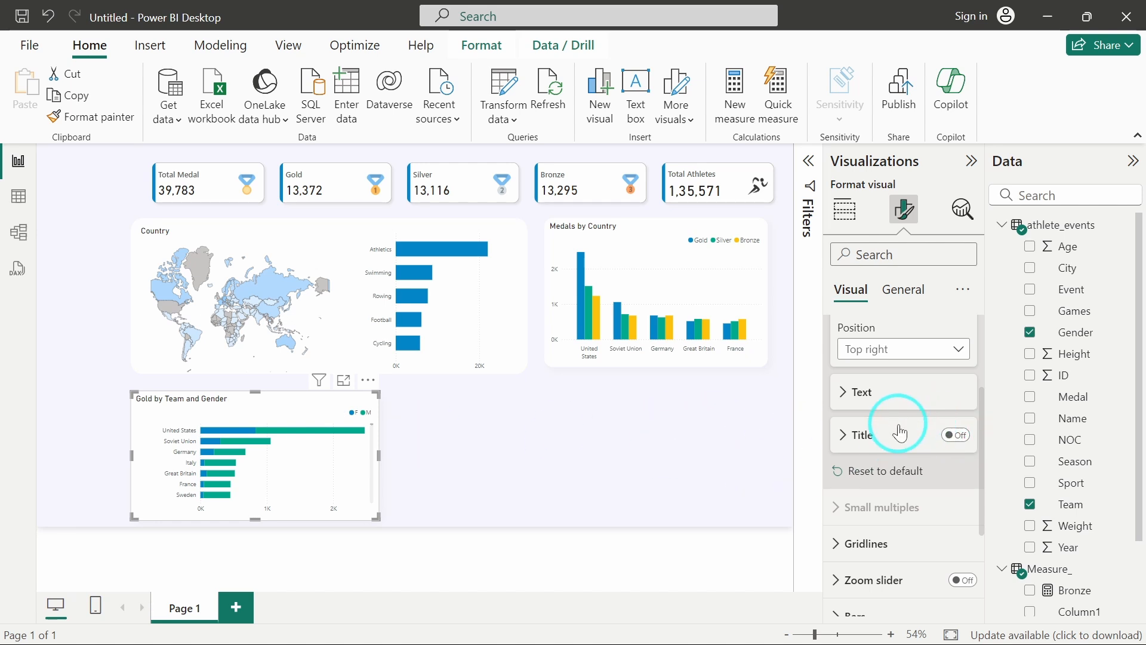
- Set the stacked bar chart's title text to "Gold Medal"
left_click(903, 293)
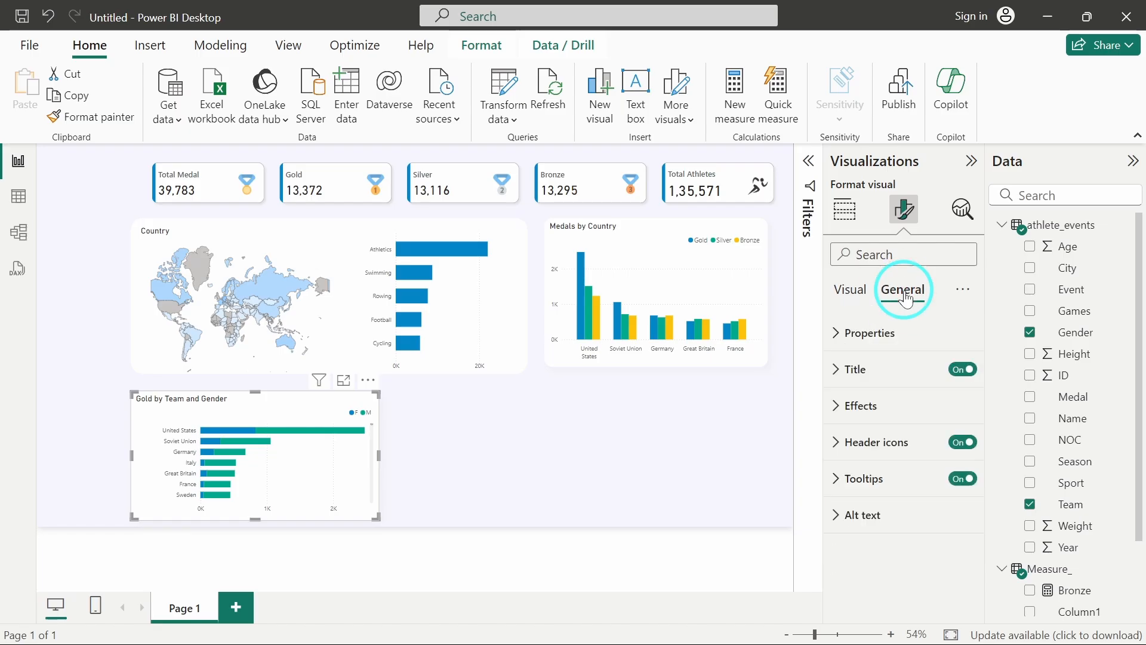
left_click(890, 368)
left_click(895, 458)
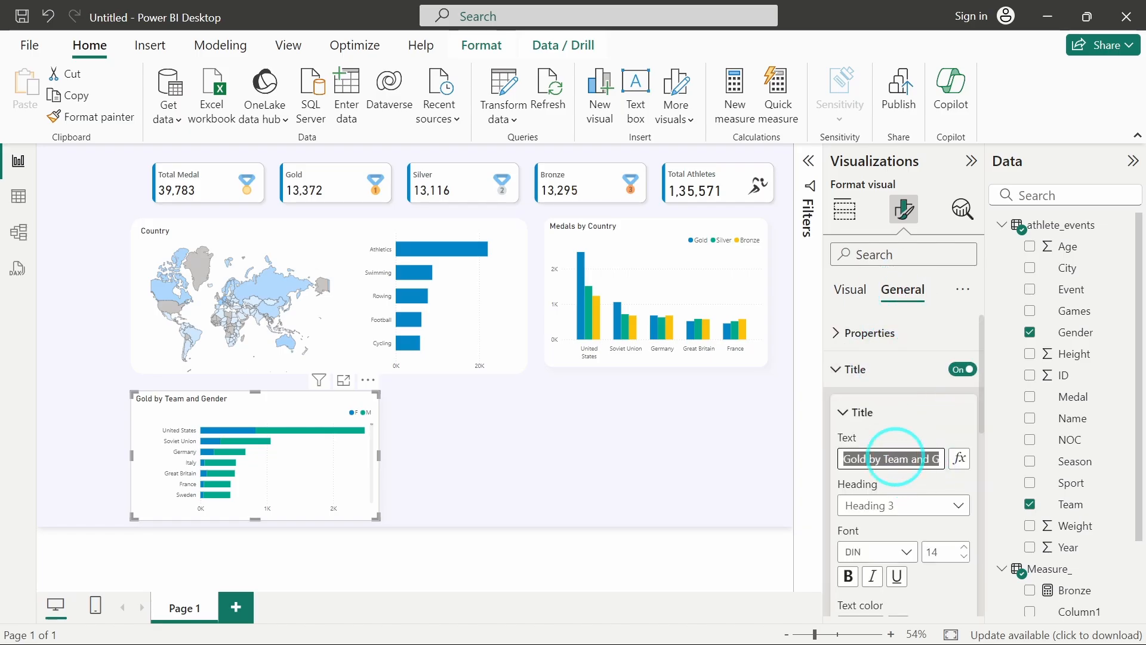
type("Gold Medal")
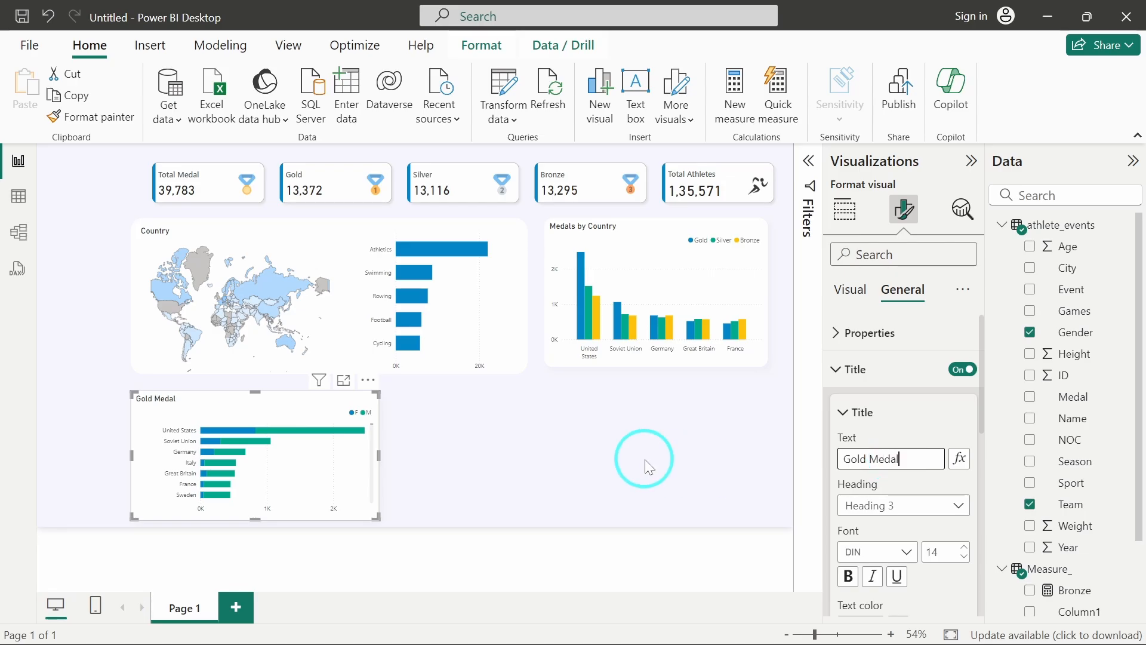
- Color the M series bars of the Gold Medal chart yellow and narrow the chart slightly from its right edge
left_click(850, 289)
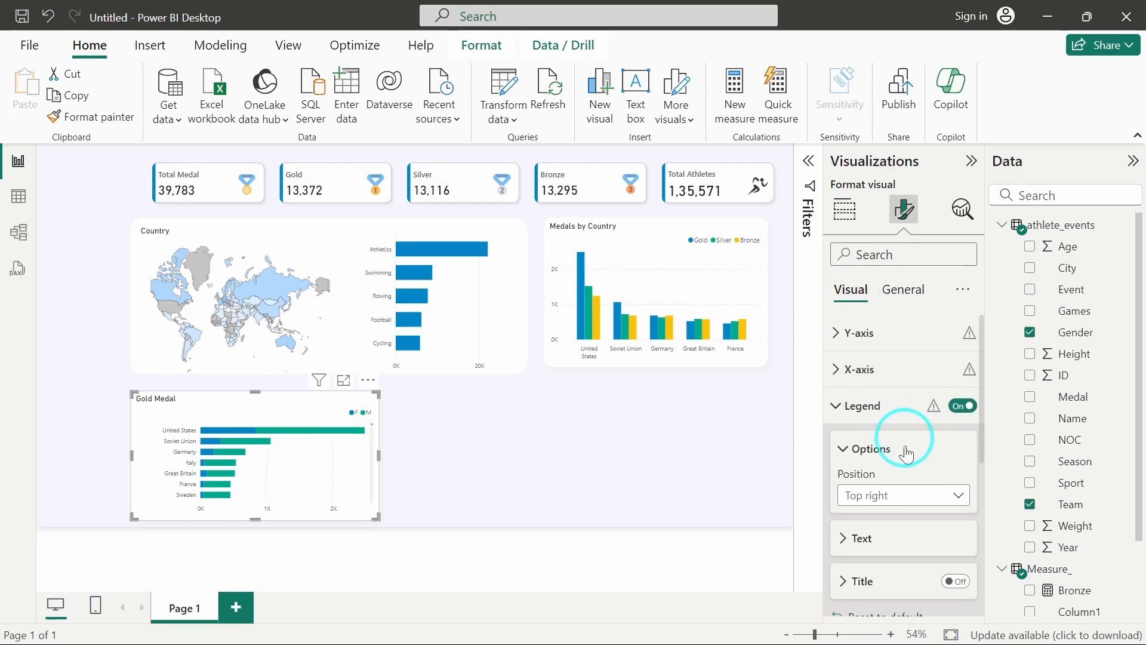
left_click(866, 405)
scroll(883, 489, "down", 2)
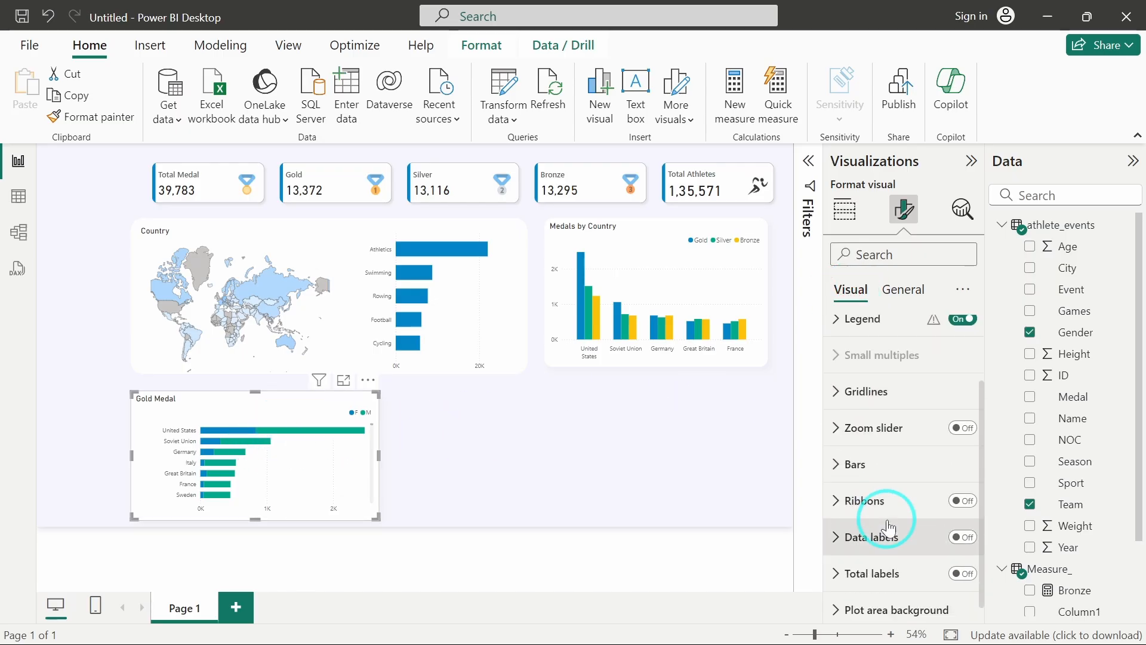
left_click(856, 452)
scroll(860, 460, "down", 2)
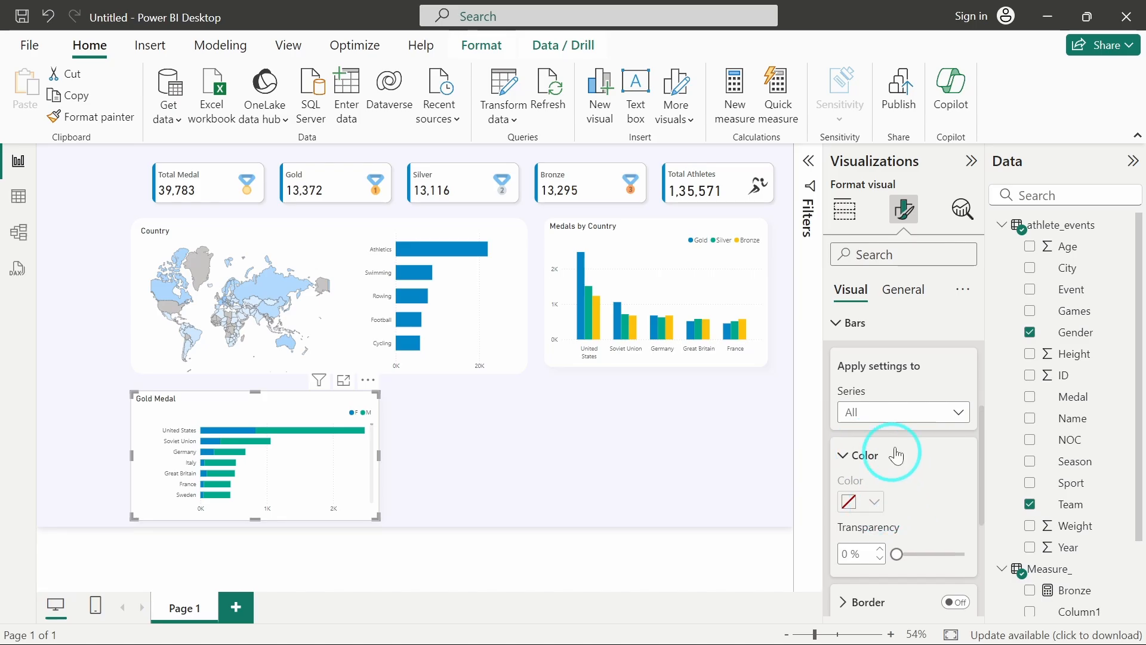
left_click(893, 412)
left_click(887, 482)
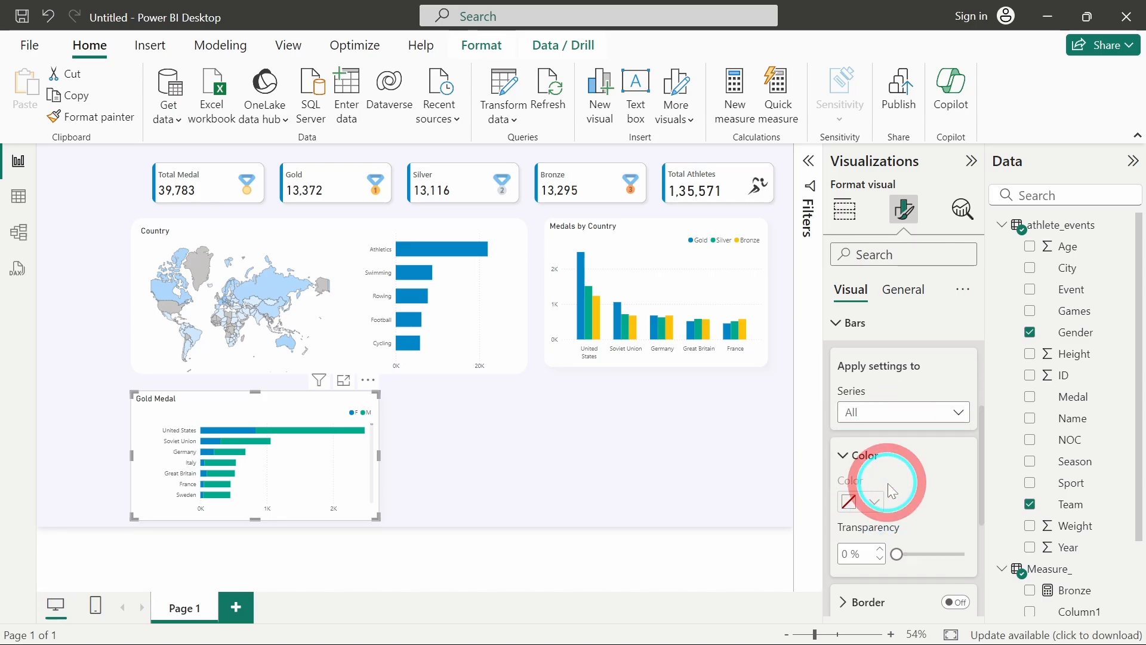
left_click(860, 502)
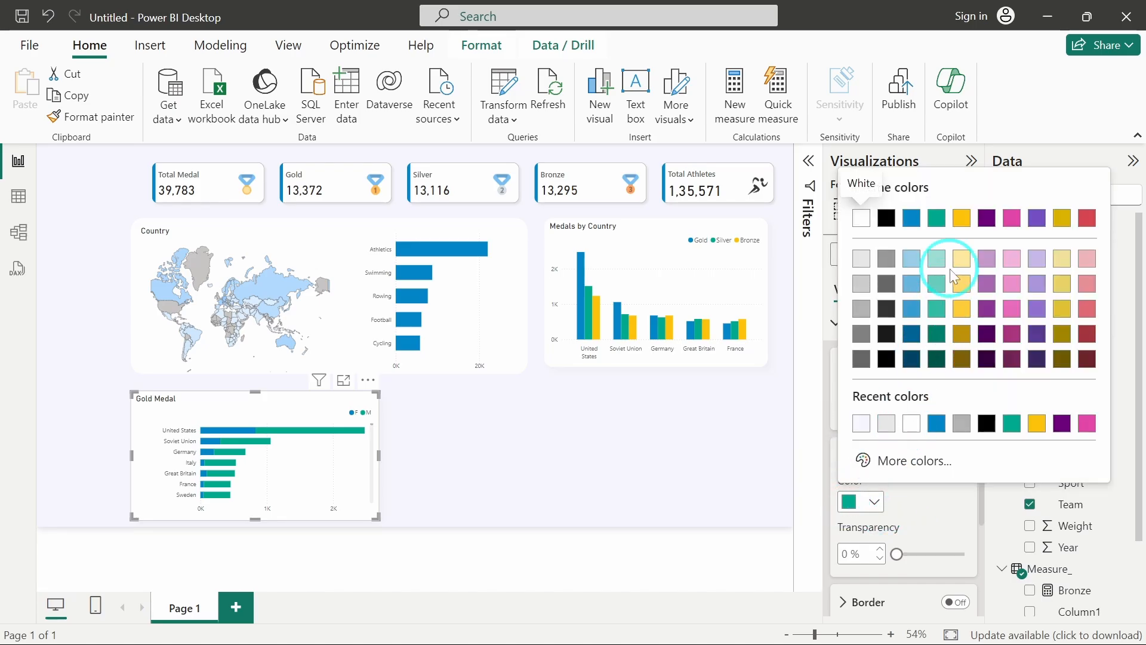
left_click(1037, 423)
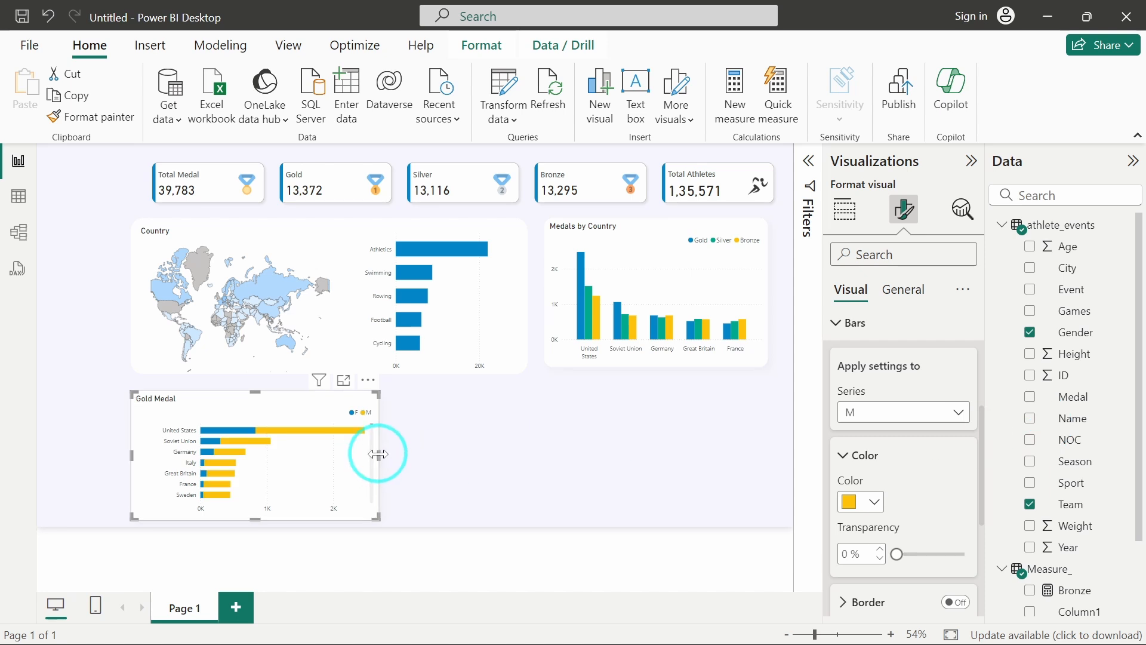
left_click_drag(377, 455, 341, 454)
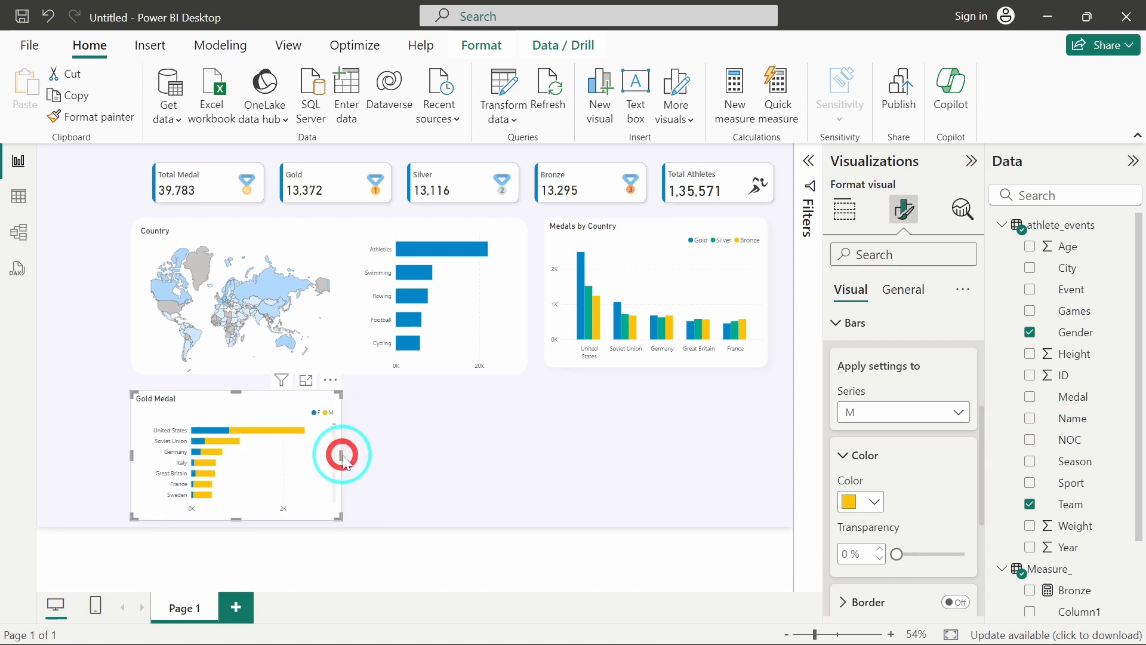
- Apply a Top N filter on Team to the Gold Medal chart, showing the top 5 by Gold
left_click(810, 154)
left_click(810, 155)
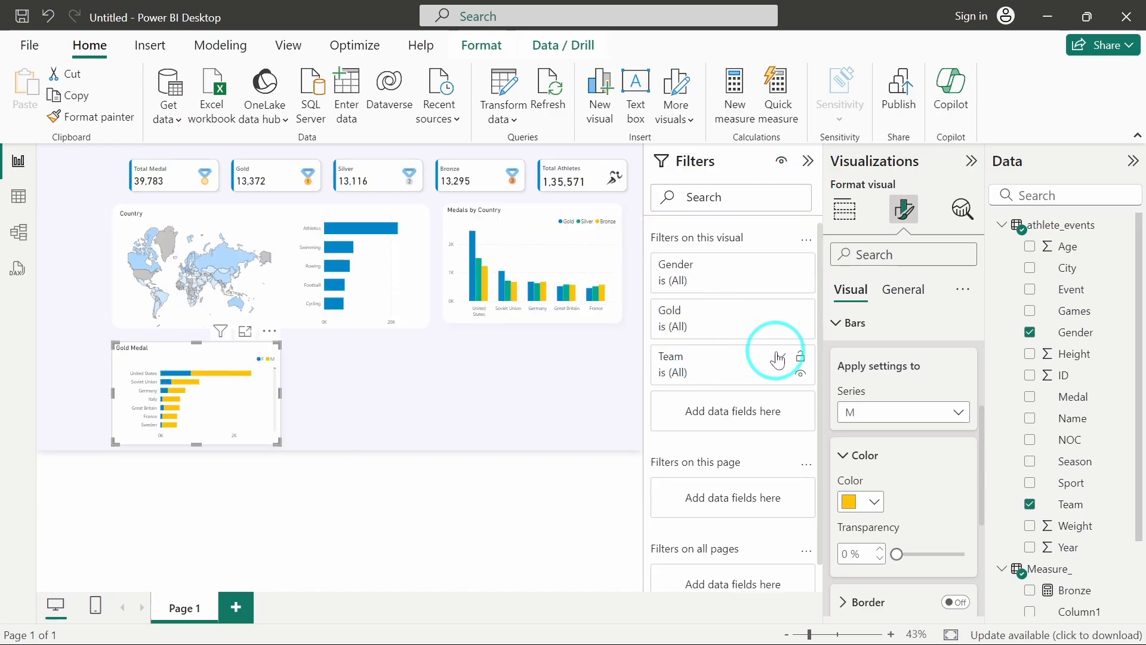
left_click(779, 358)
left_click(738, 417)
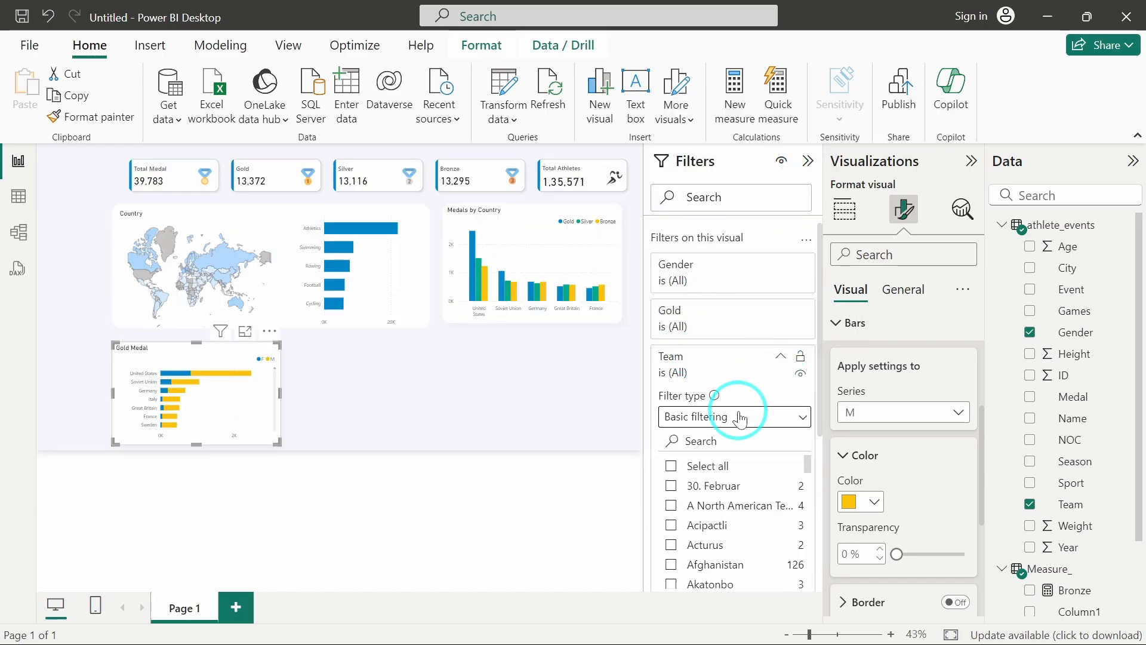
left_click(735, 484)
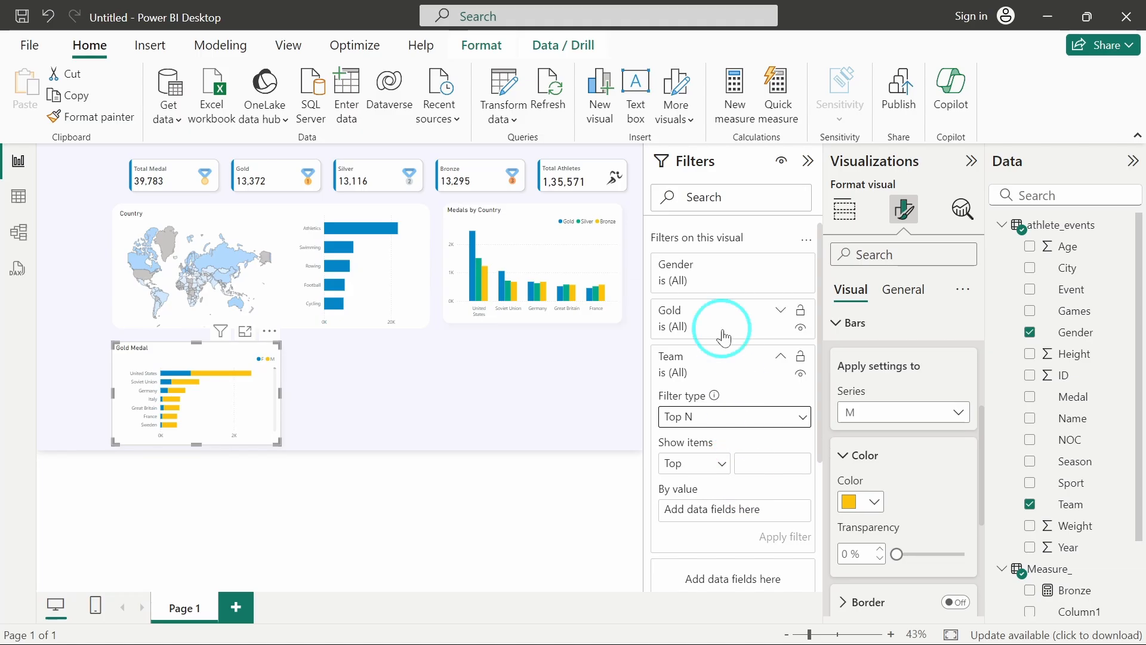
scroll(725, 334, "down", 2)
left_click(770, 353)
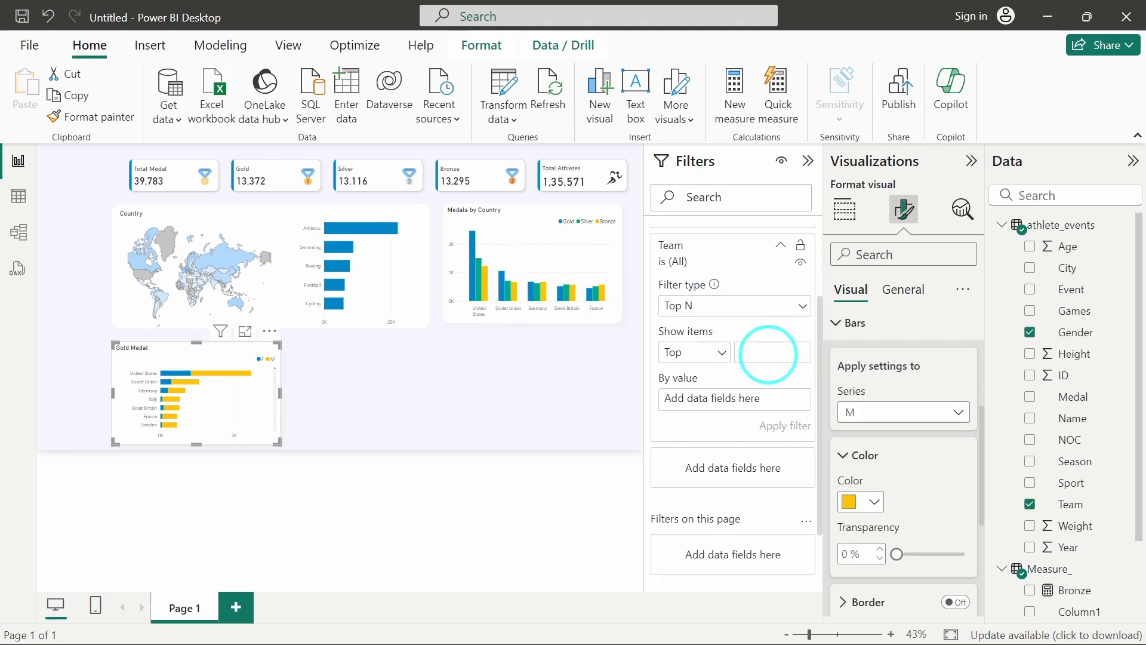
scroll(1069, 478, "down", 2)
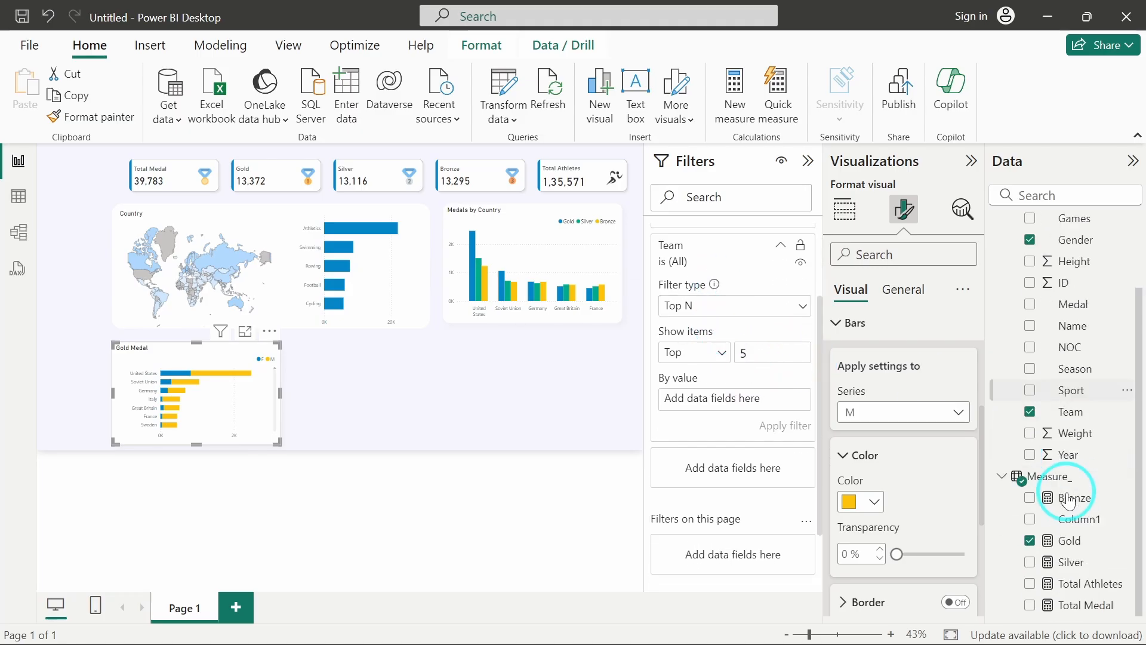
left_click(1070, 541)
left_click_drag(1070, 541, 742, 399)
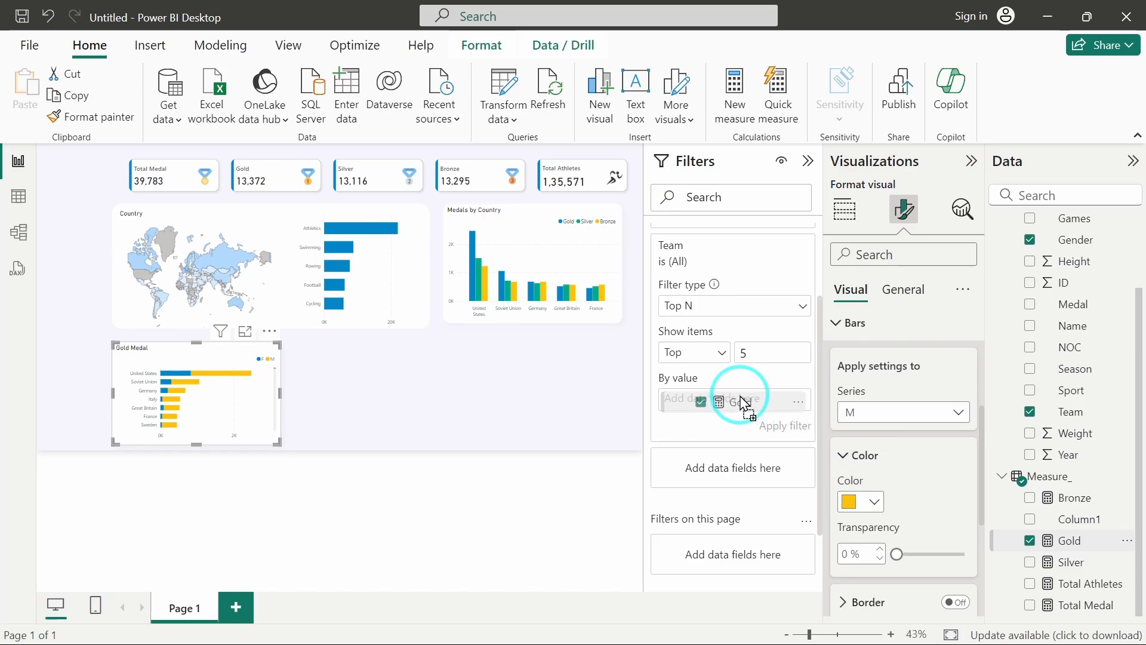
left_click(773, 429)
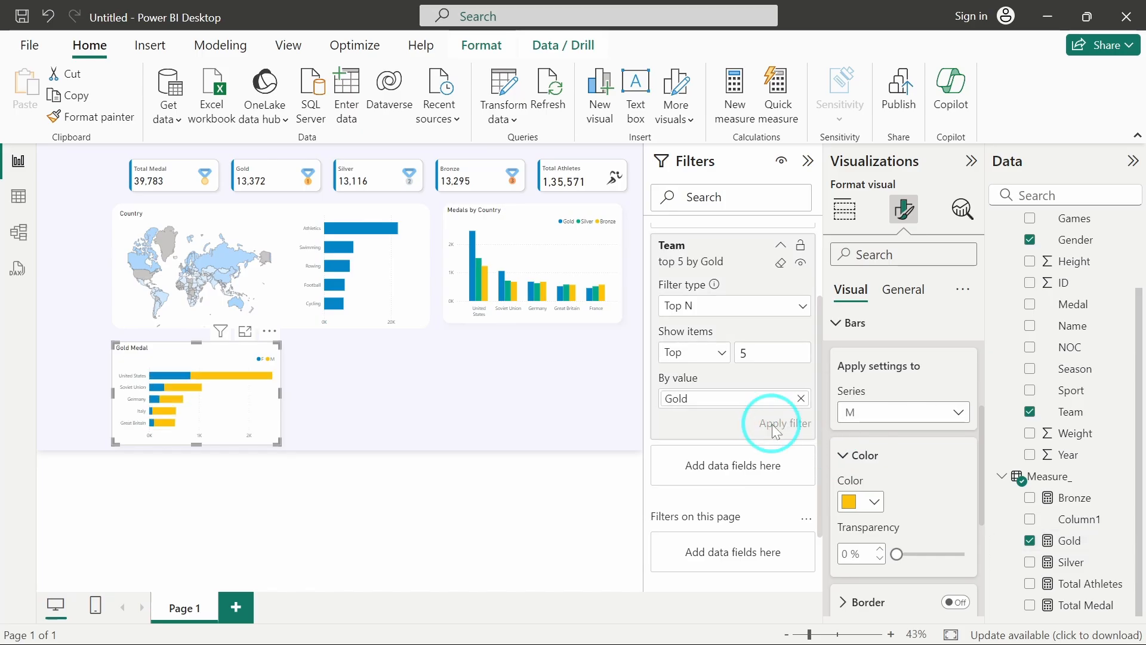
- Collapse the Filters pane and extend the Gold Medal chart's top edge slightly upward
left_click(808, 162)
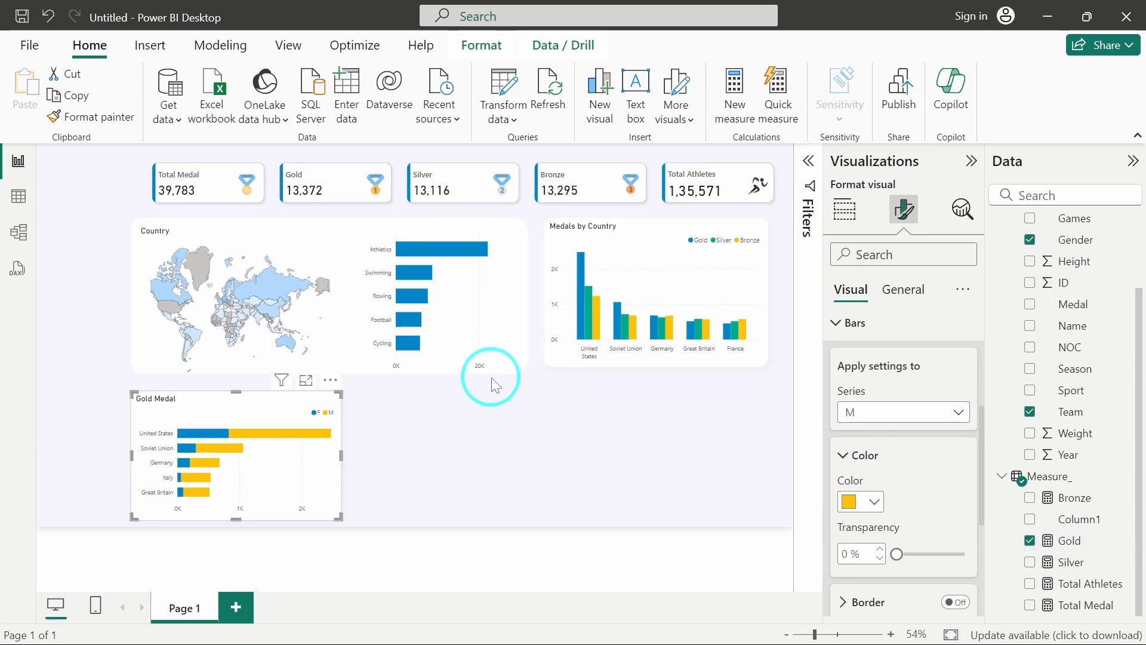
left_click_drag(237, 394, 237, 389)
left_click(436, 473)
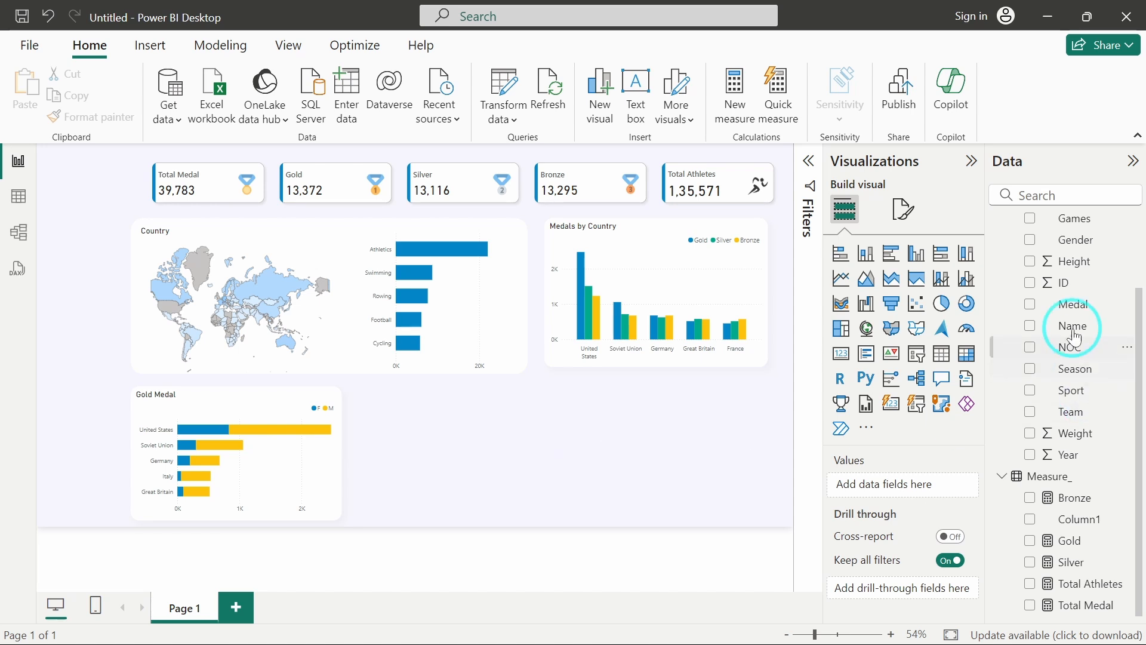
- Examine the athlete_events table's data and the list of distinct values in its Age column
scroll(1072, 327, "up", 3)
left_click(13, 201)
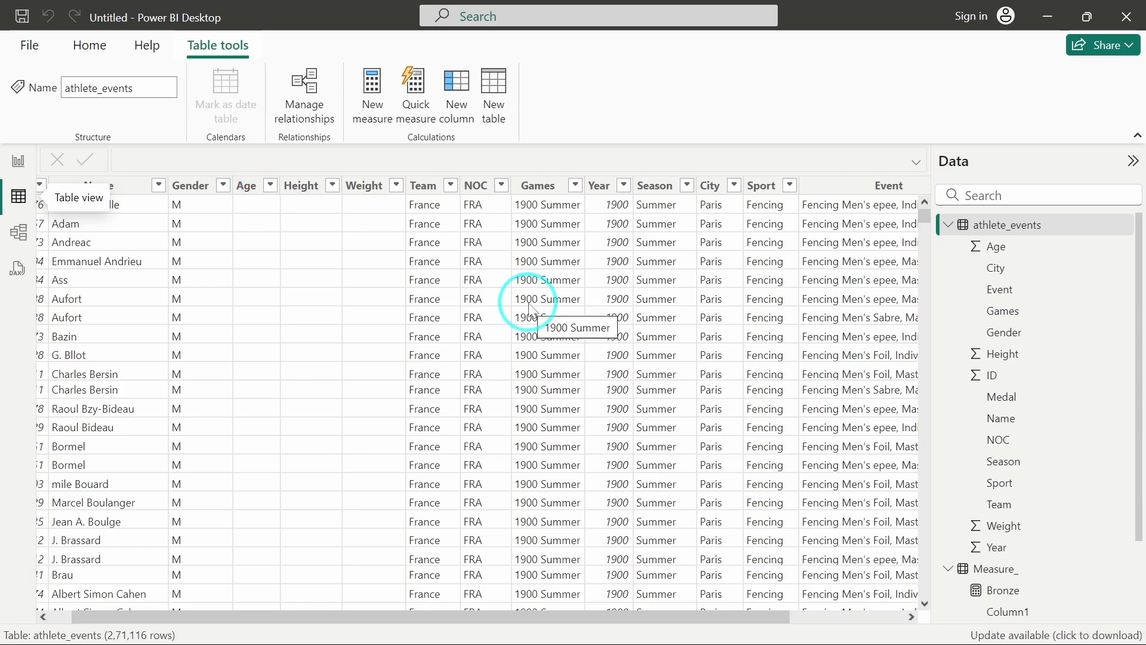
scroll(875, 306, "right", 3)
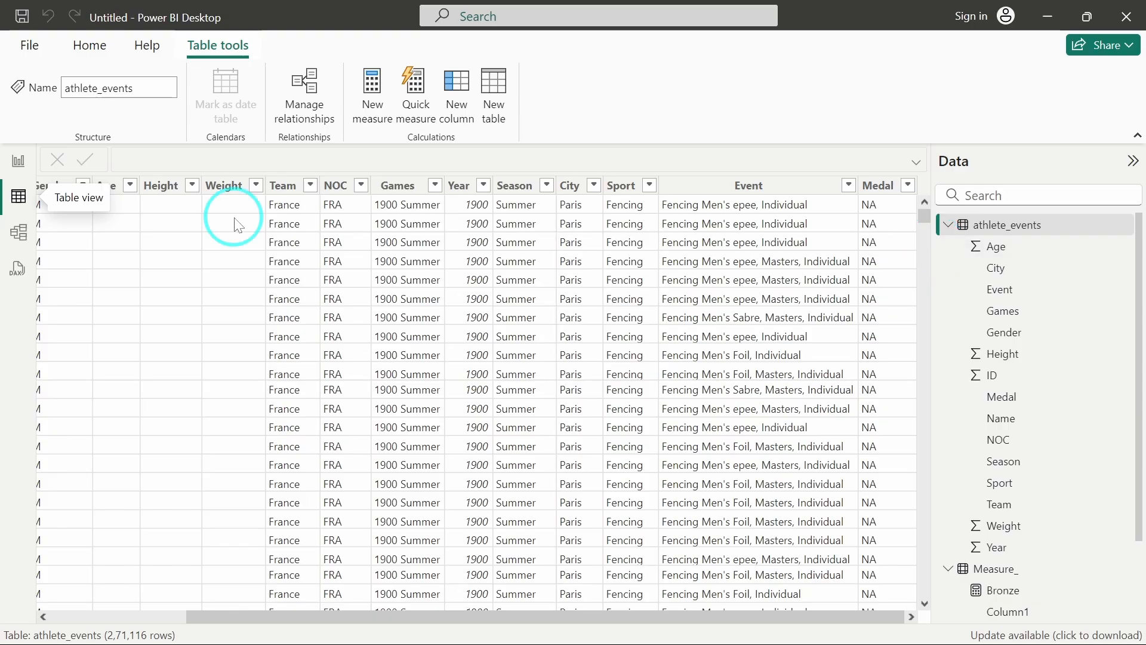
scroll(127, 267, "left", 5)
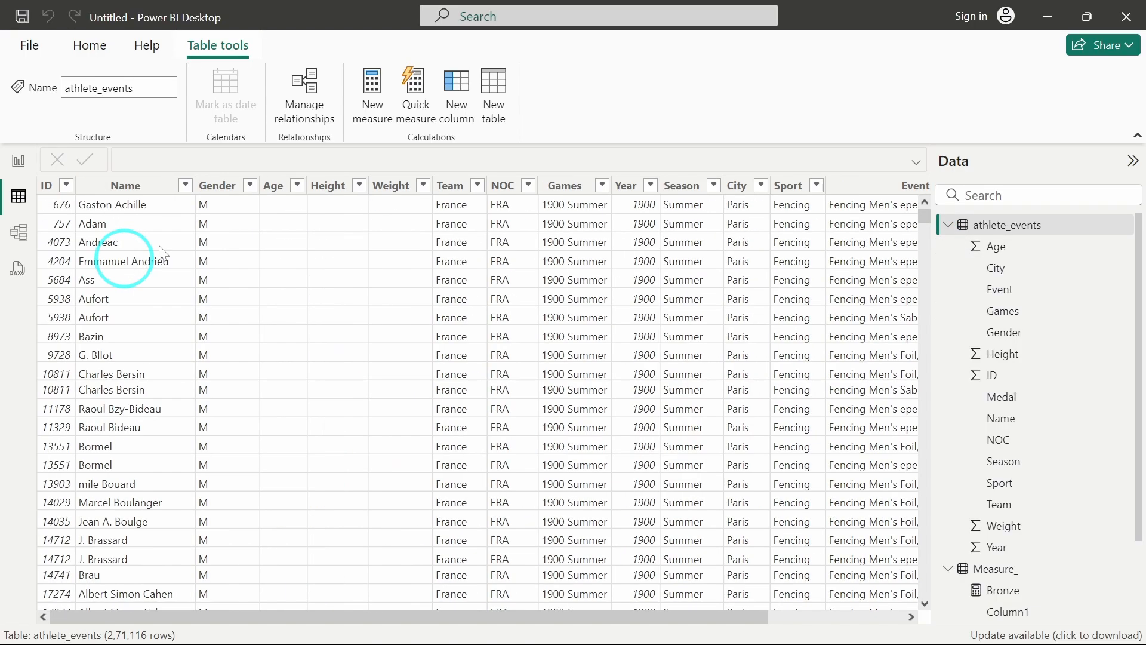
left_click(297, 186)
scroll(421, 489, "down", 3)
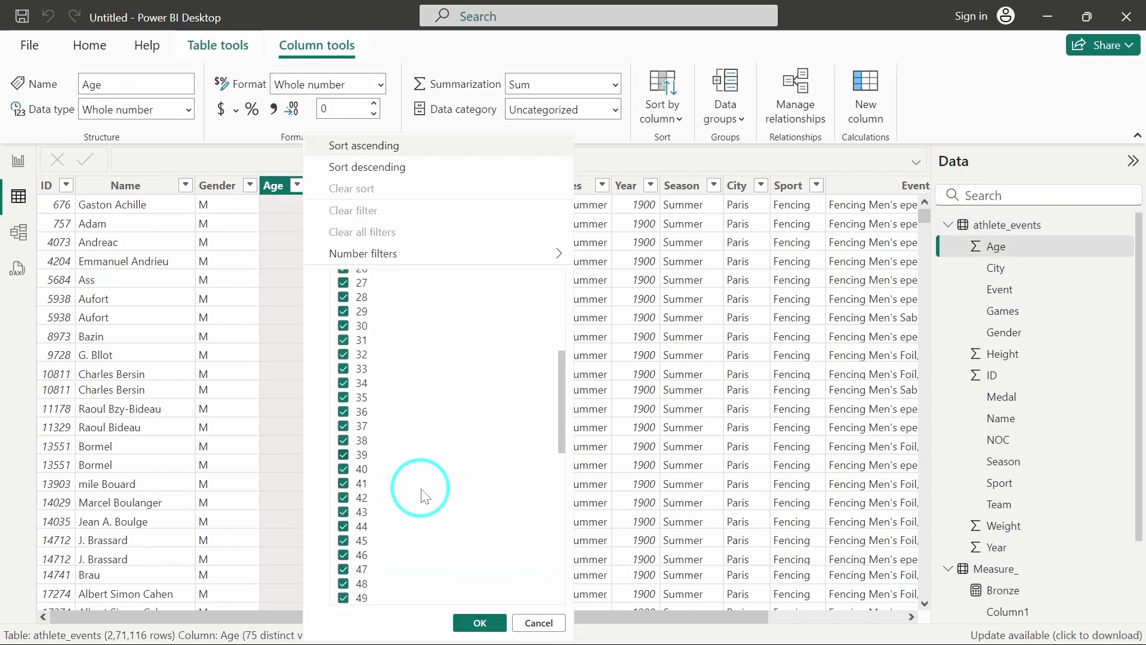
scroll(422, 489, "up", 3)
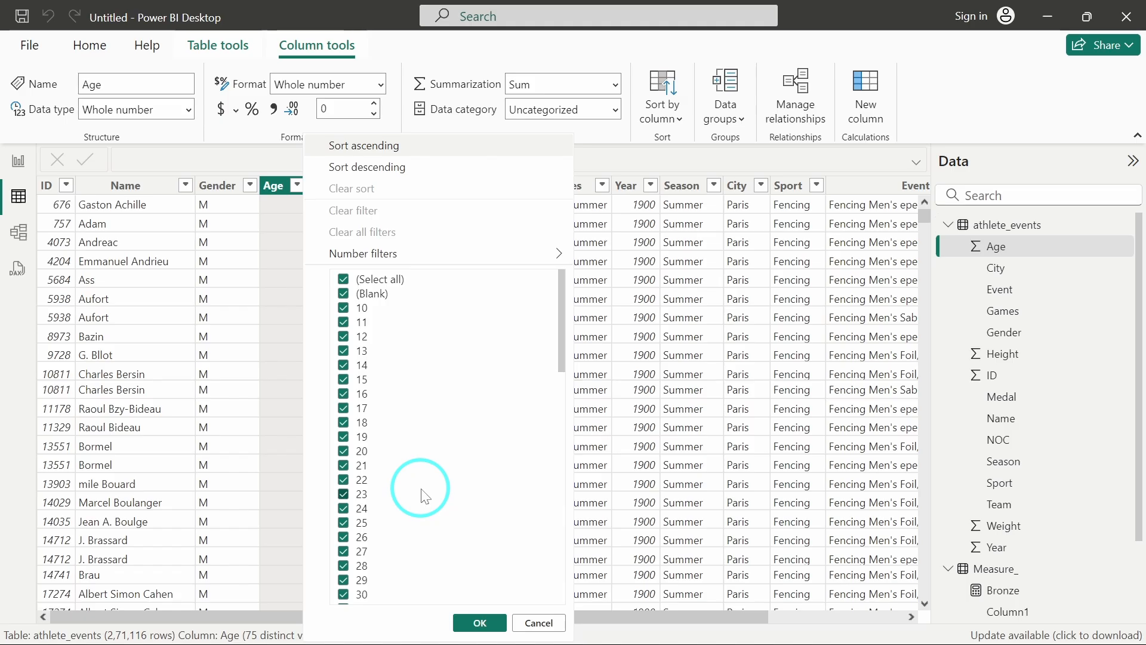
scroll(421, 490, "down", 3)
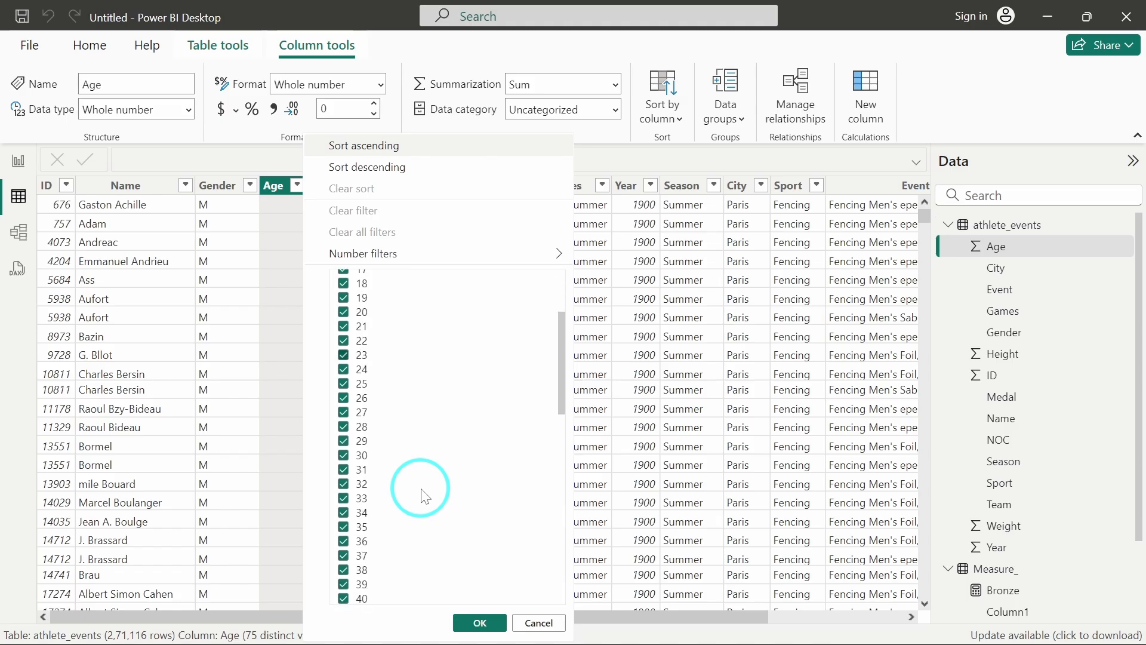
scroll(424, 496, "down", 2)
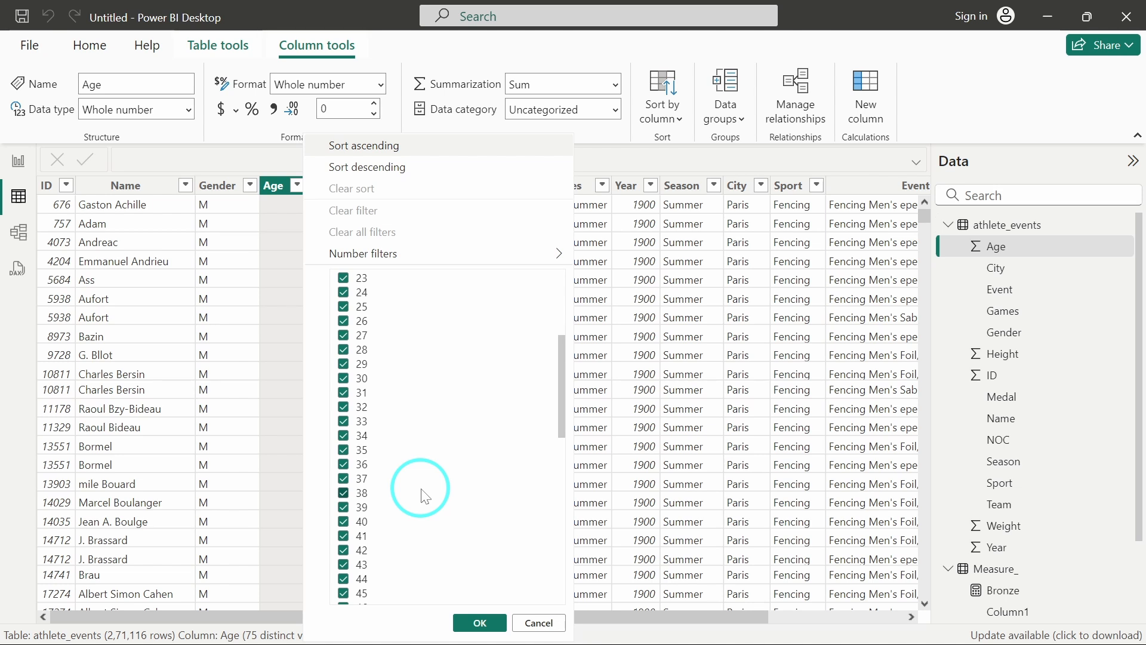
scroll(425, 496, "up", 5)
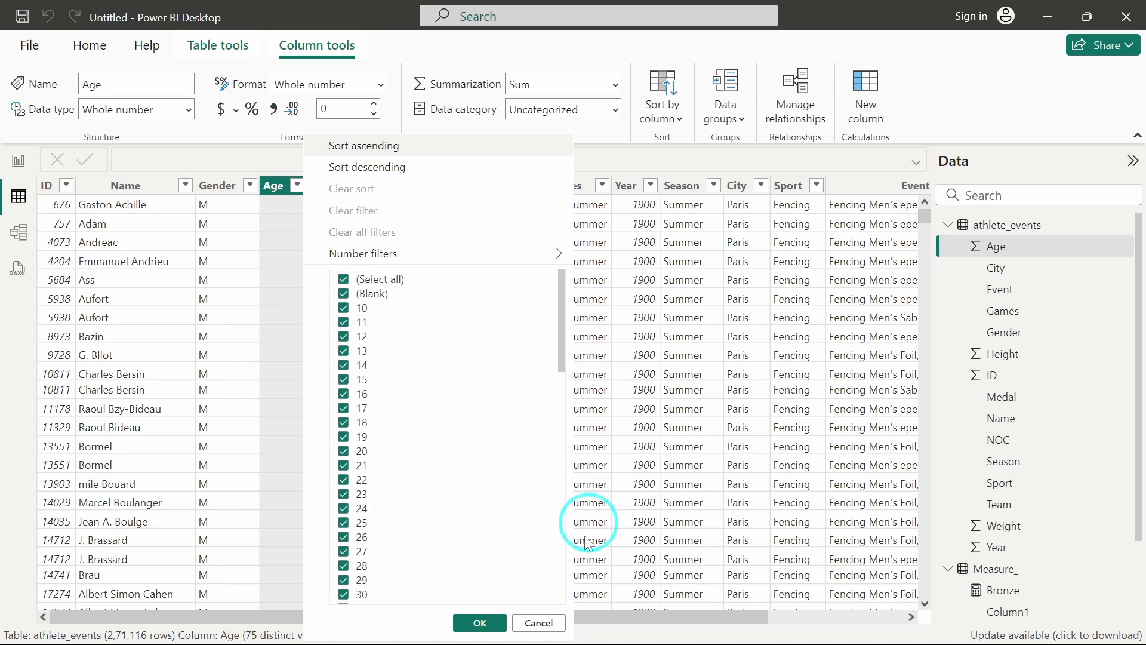
left_click(540, 623)
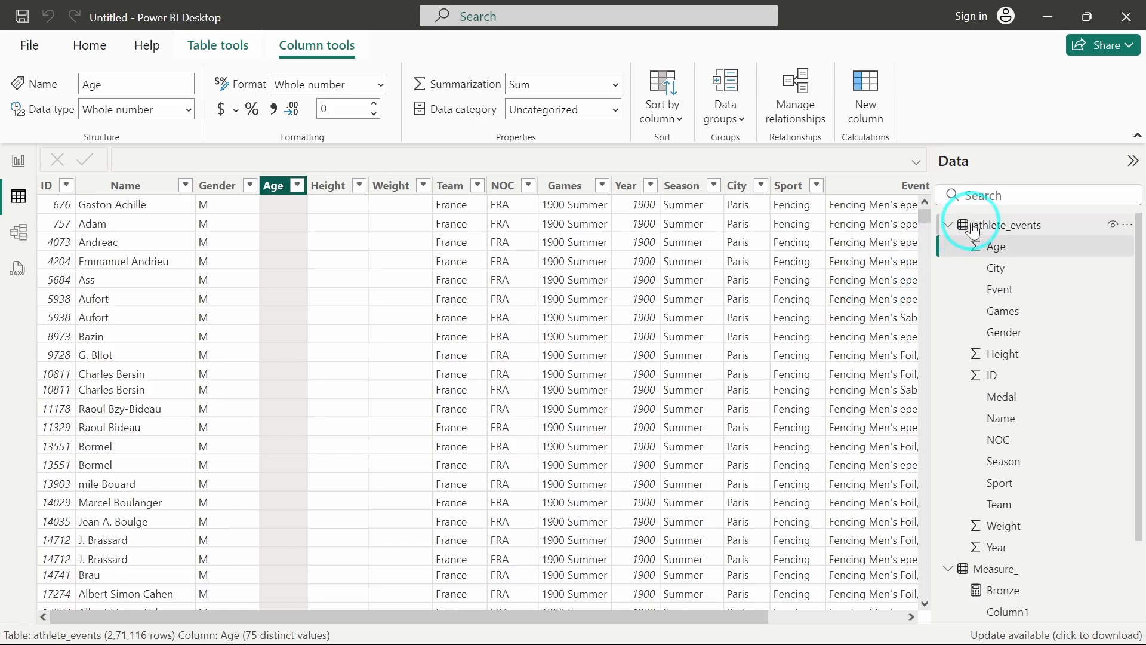
- Add a calculated column named Age Bucket to athlete_events and begin its formula with SWITCH( true(),
left_click(1130, 227)
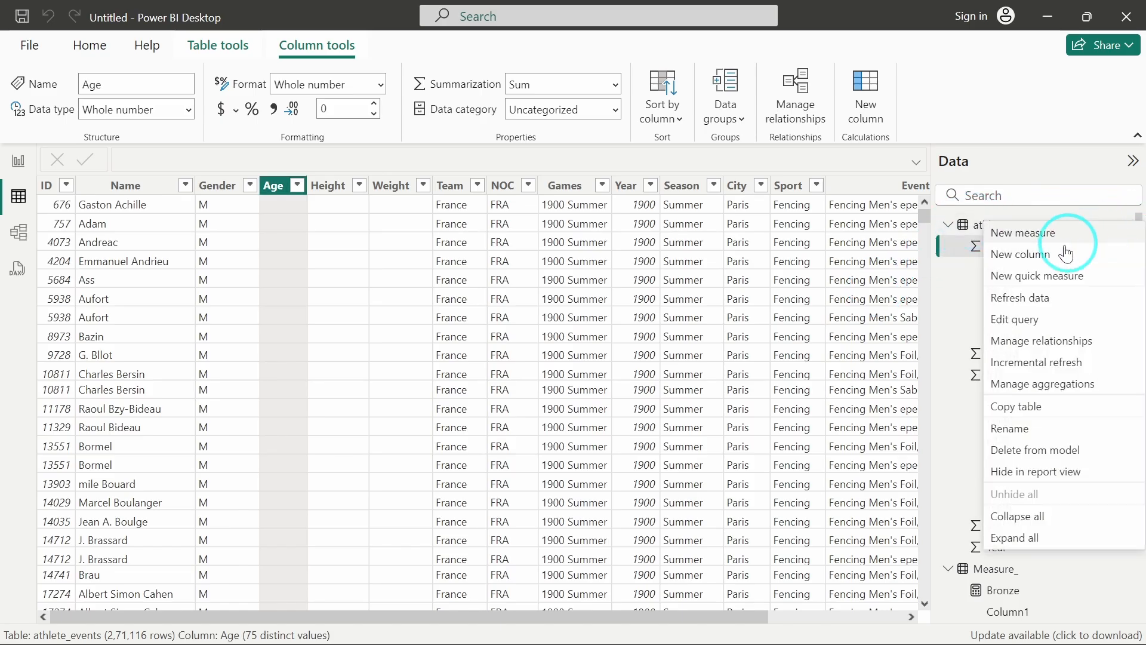
left_click(1040, 253)
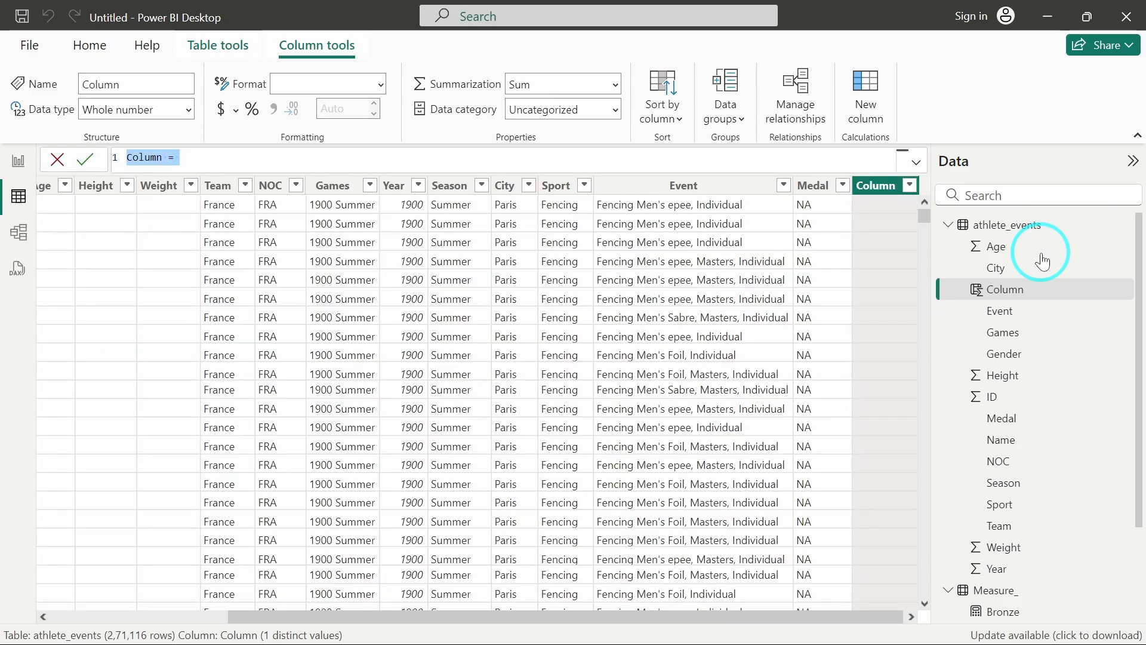
type("Age Buc")
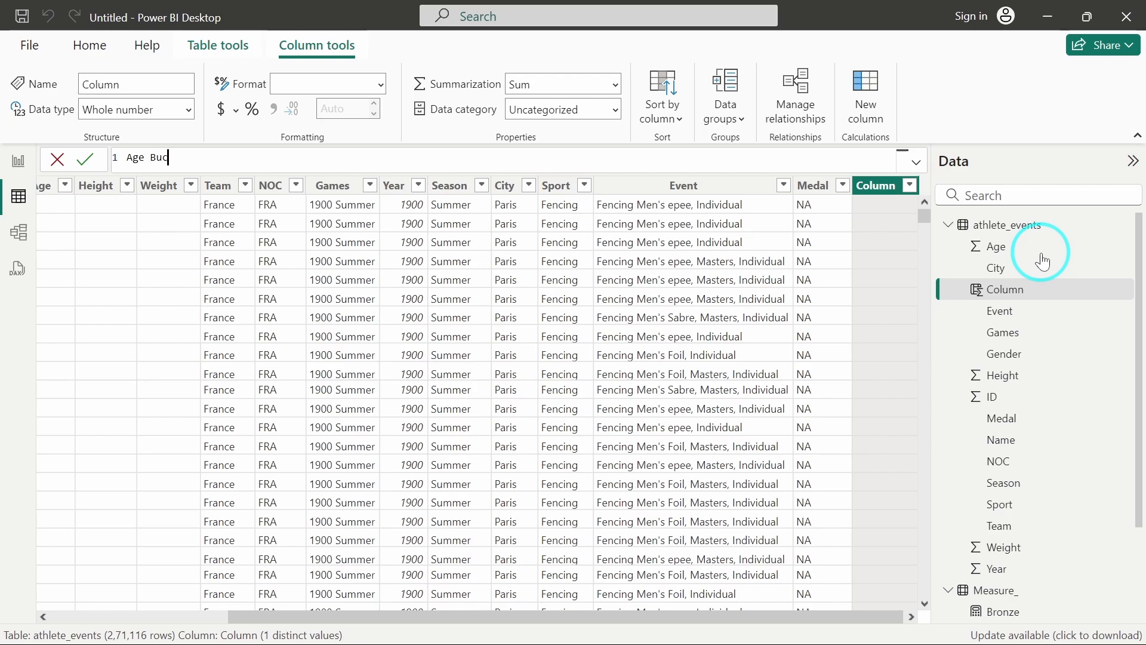
type("ket =")
key("shift+Return")
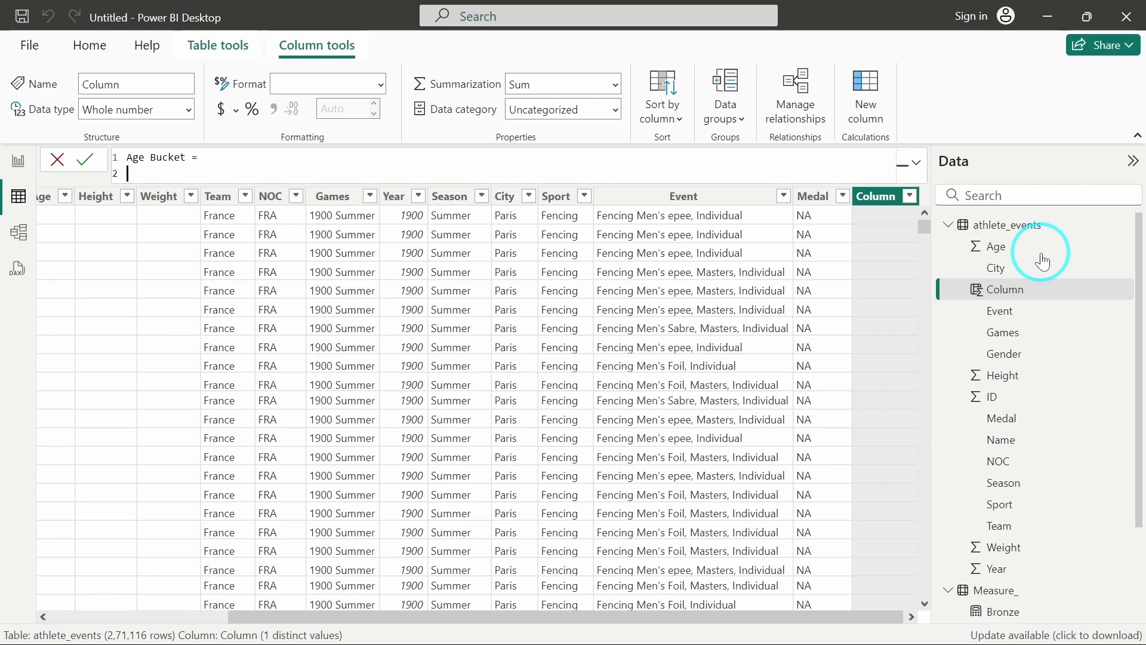
type("SWITCH")
key("BackSpace")
key("BackSpace")
type("TCH(")
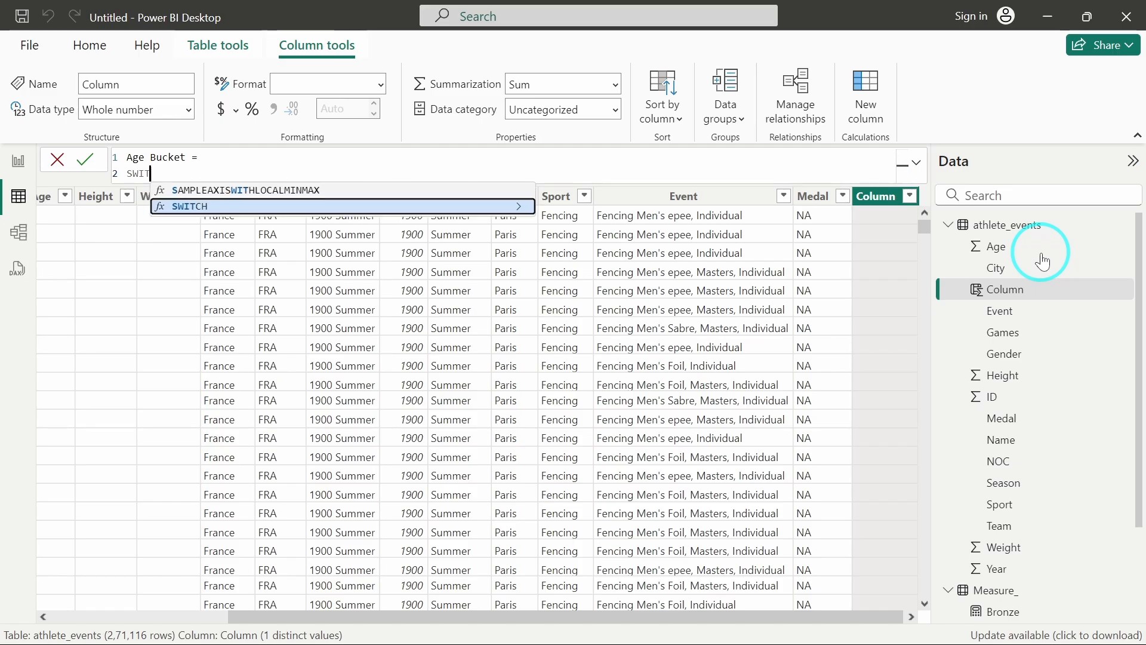
key("Tab")
type("tr")
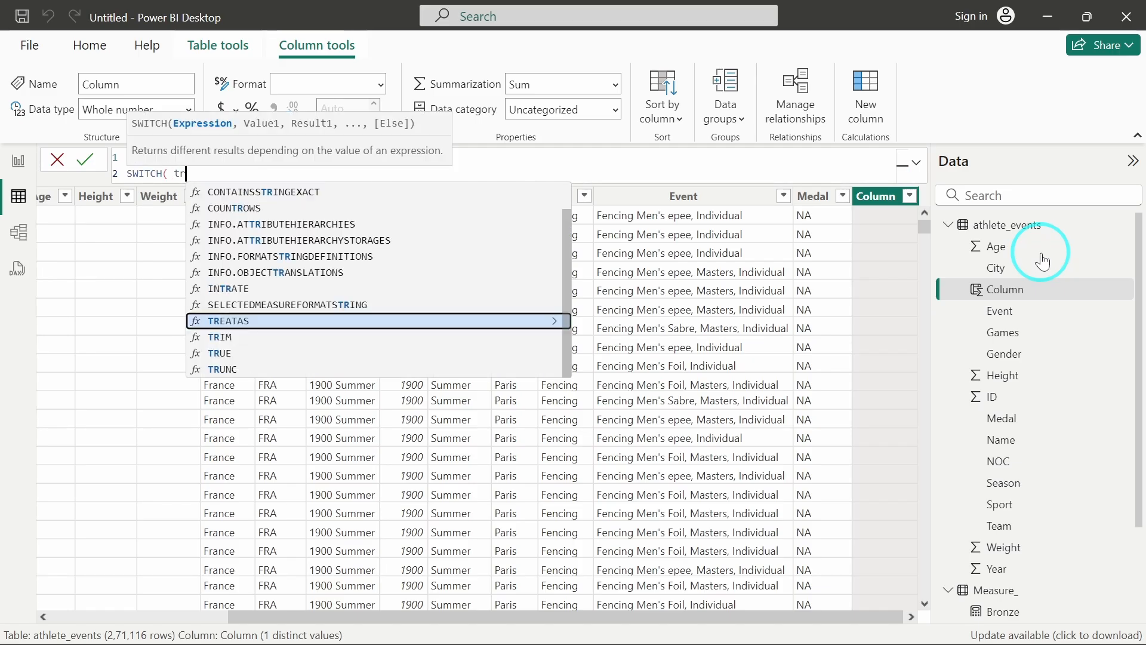
type("ue(),")
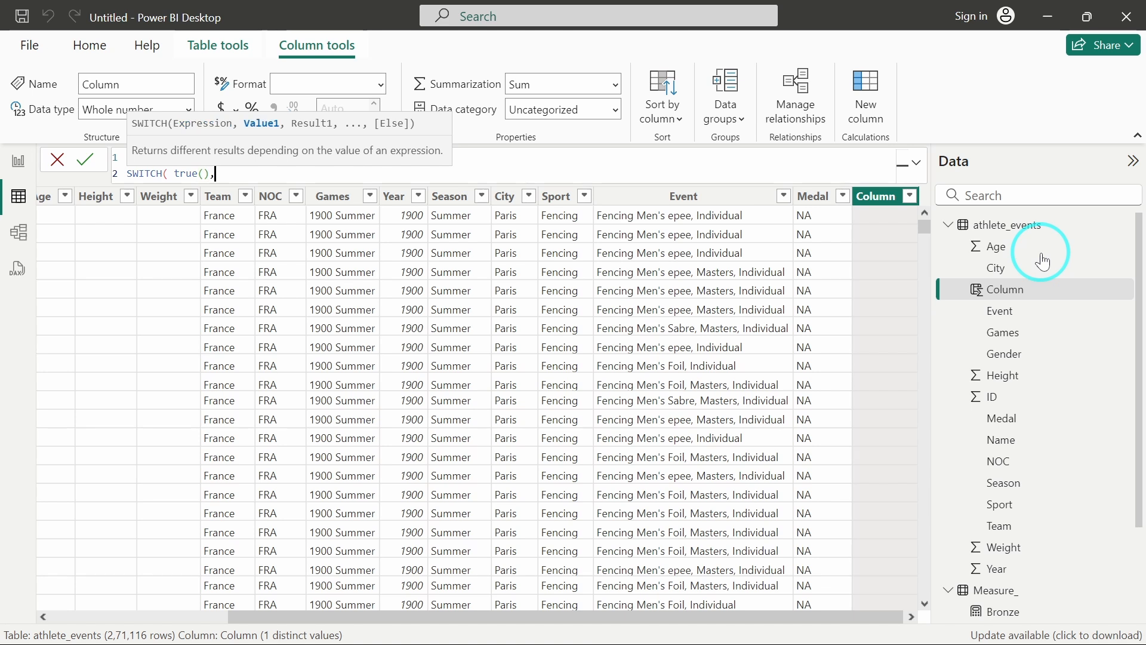
- Add the condition athlete_events[Age] < 20 with the result "Under 20" to the formula and enlarge the formula text
key("shift+Return")
type("Age")
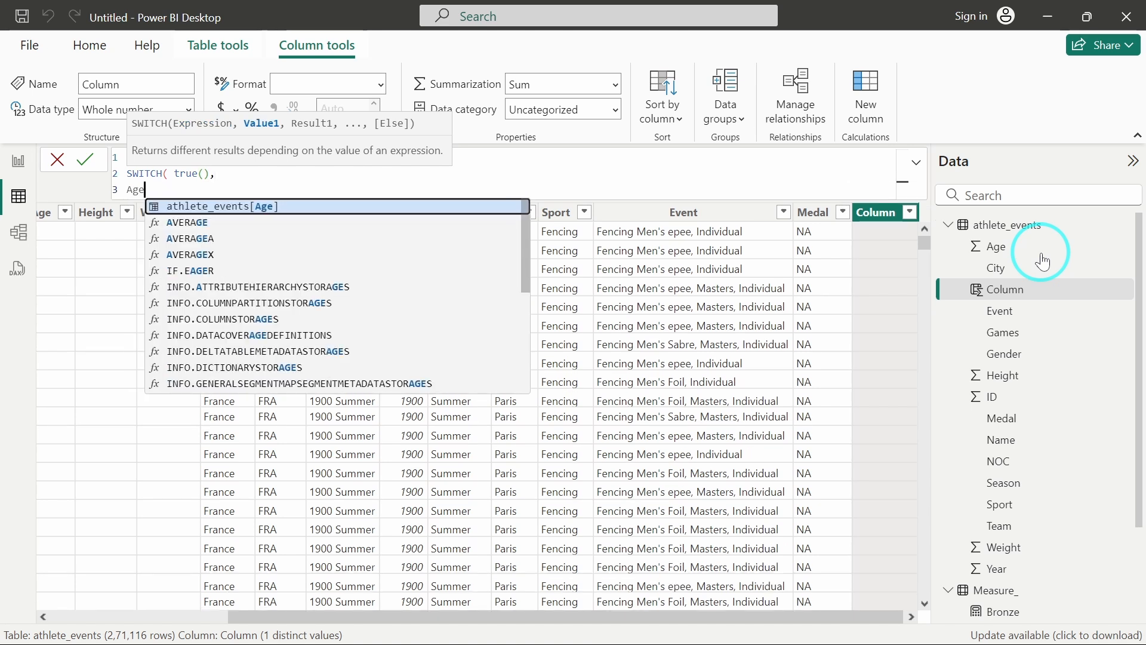
key("Tab")
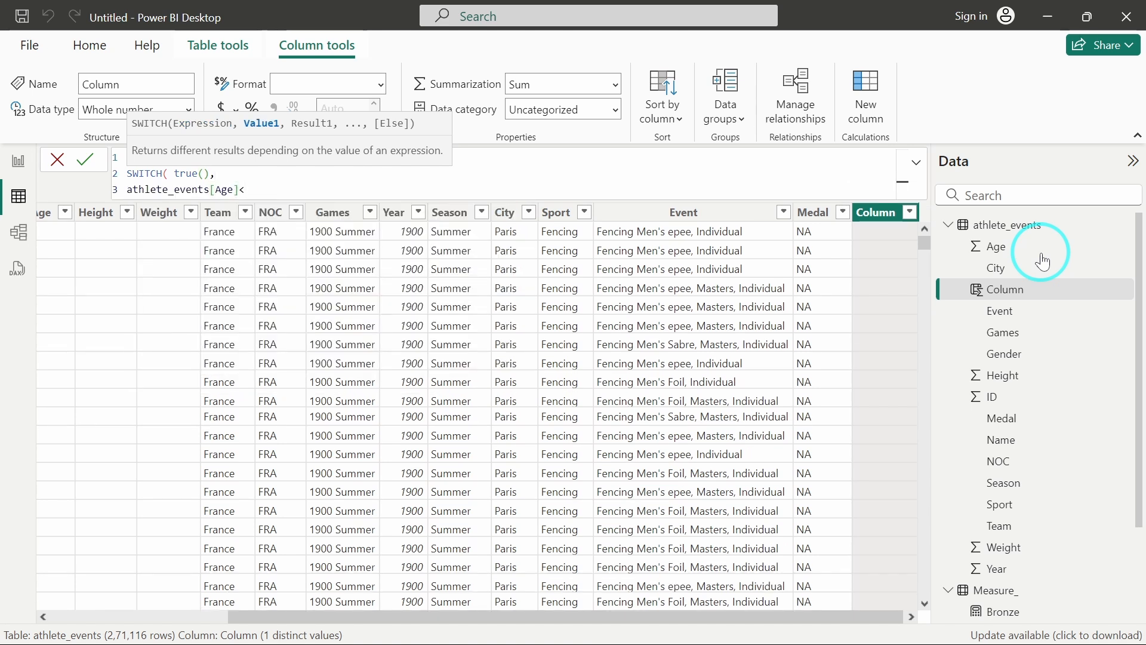
type("< 20, \"Under")
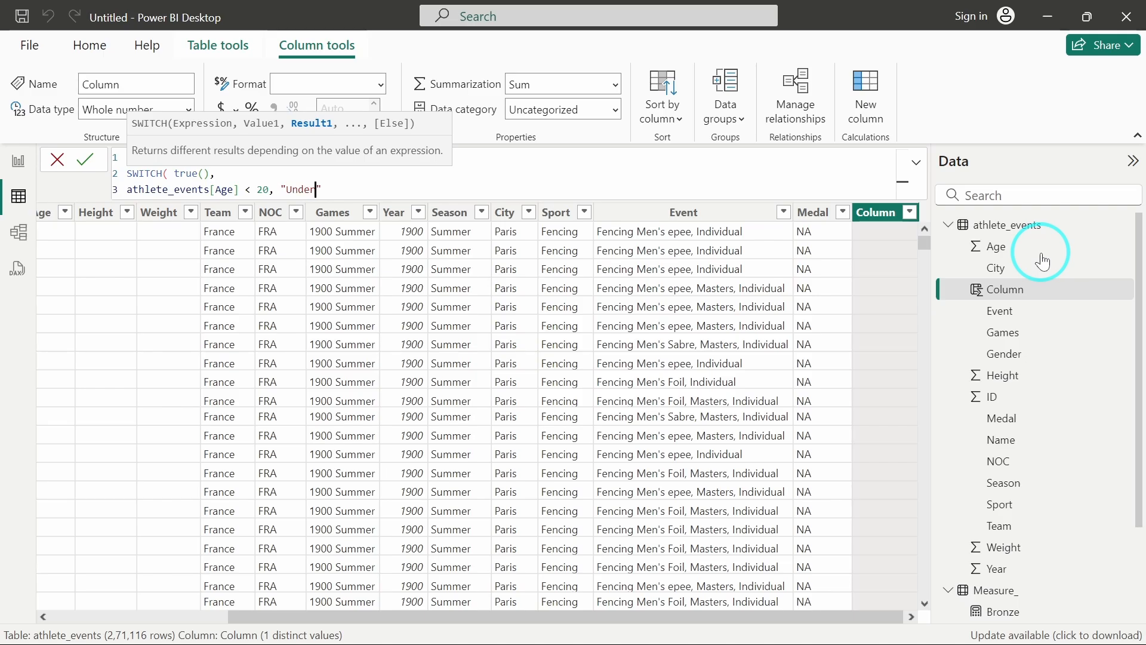
type(" 20\",")
key("shift+Return")
key("ctrl+a")
scroll(222, 182, "up", 3)
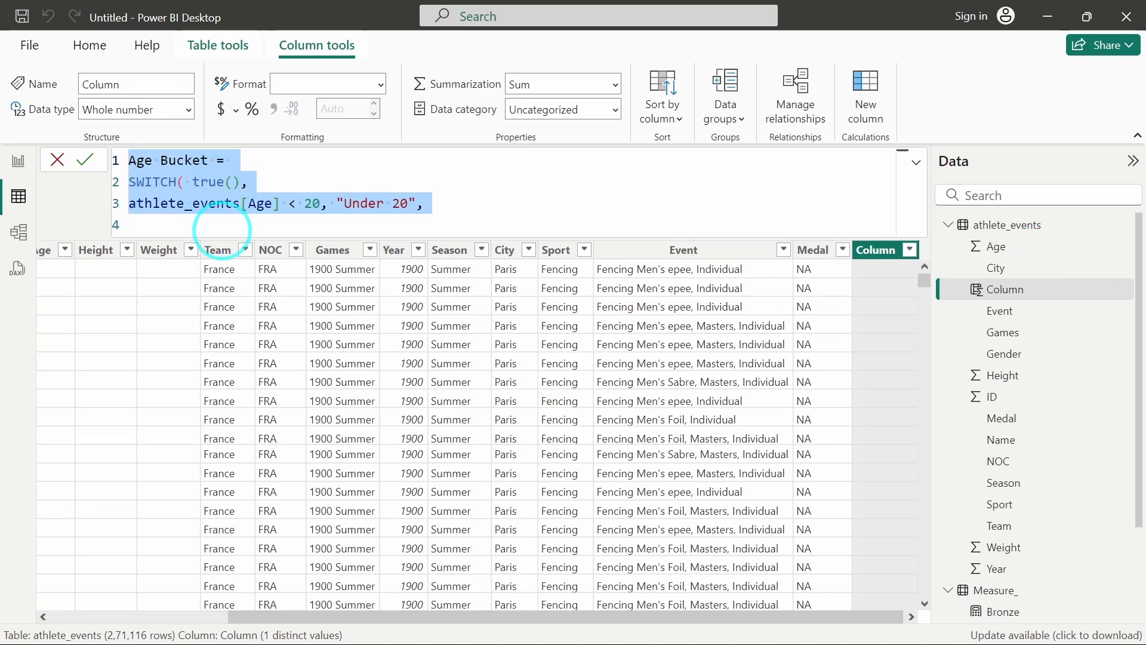
- Add the condition athlete_events[Age] >= 20 && athlete_events[Age] < 31 with the result "Bet 20 & 30" to the formula
left_click(222, 229)
type("athlete_events[Age] < 30 &&")
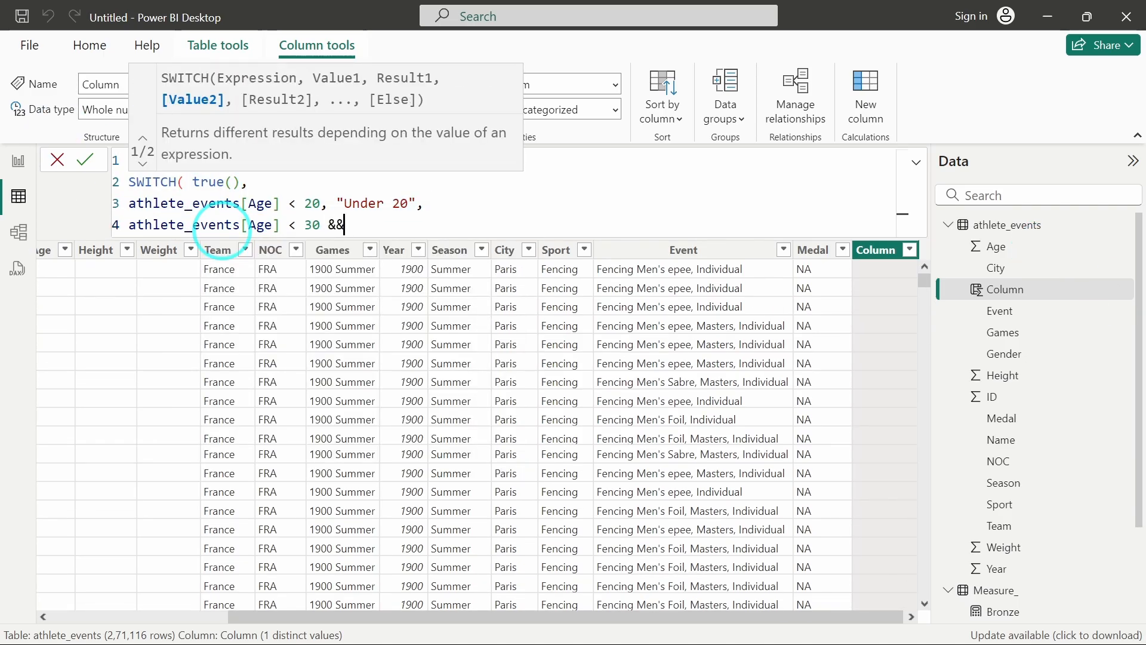
type(">=")
key("Right")
key("Right")
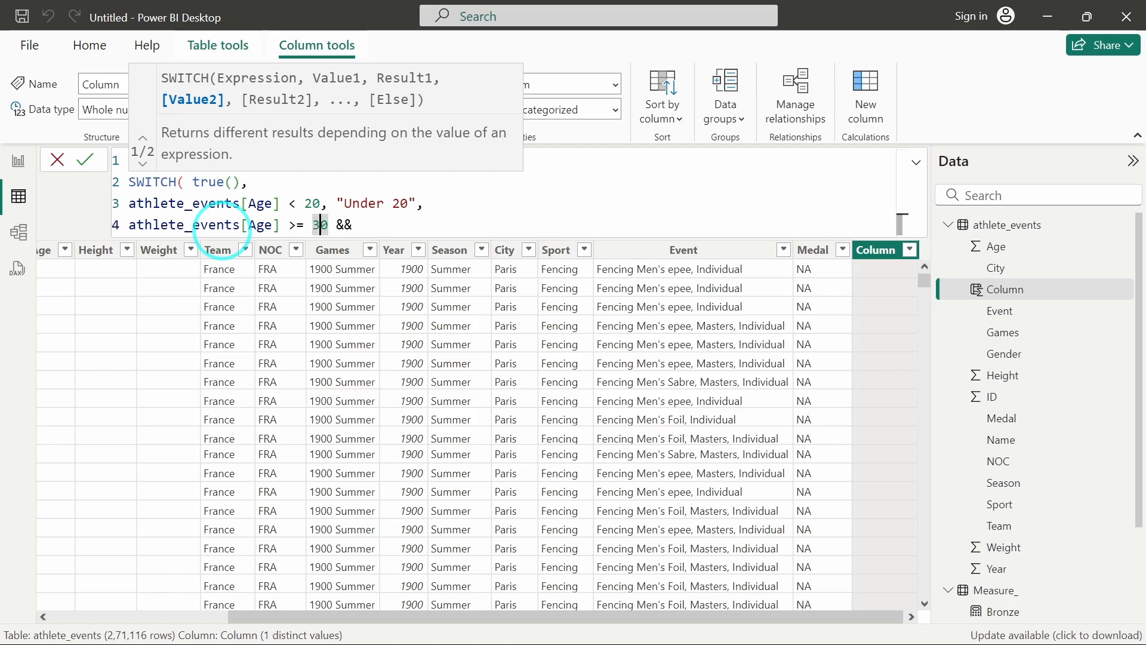
key("BackSpace")
type("2")
key("End")
type("athlete_events[Age] < 31")
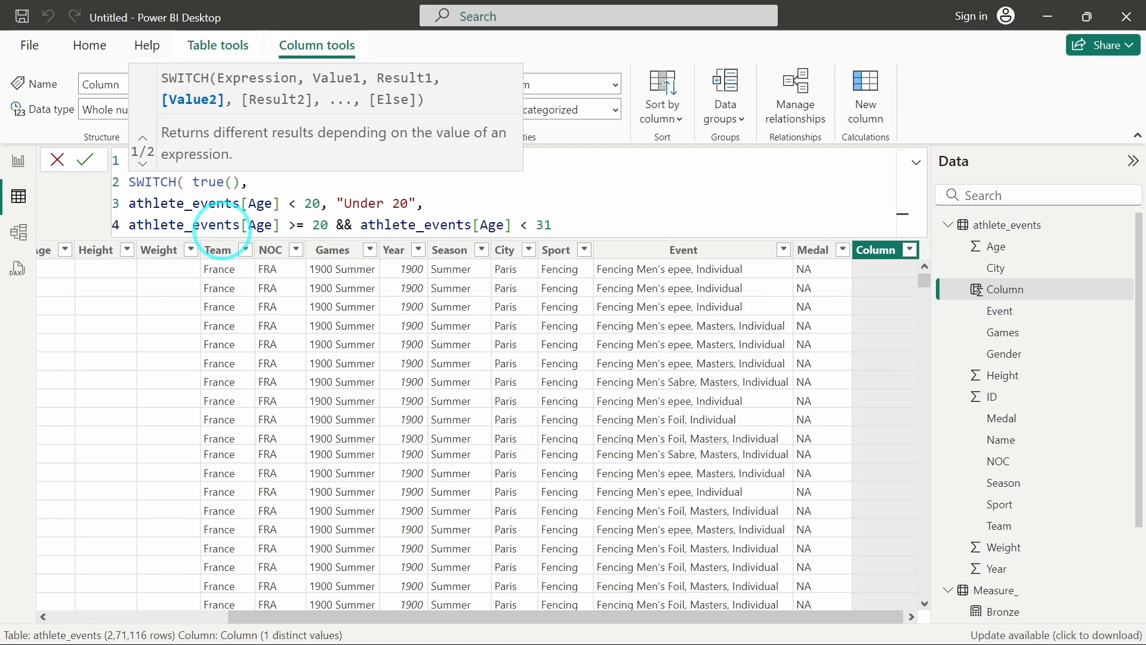
type(", \"Bet 20 & 30\"")
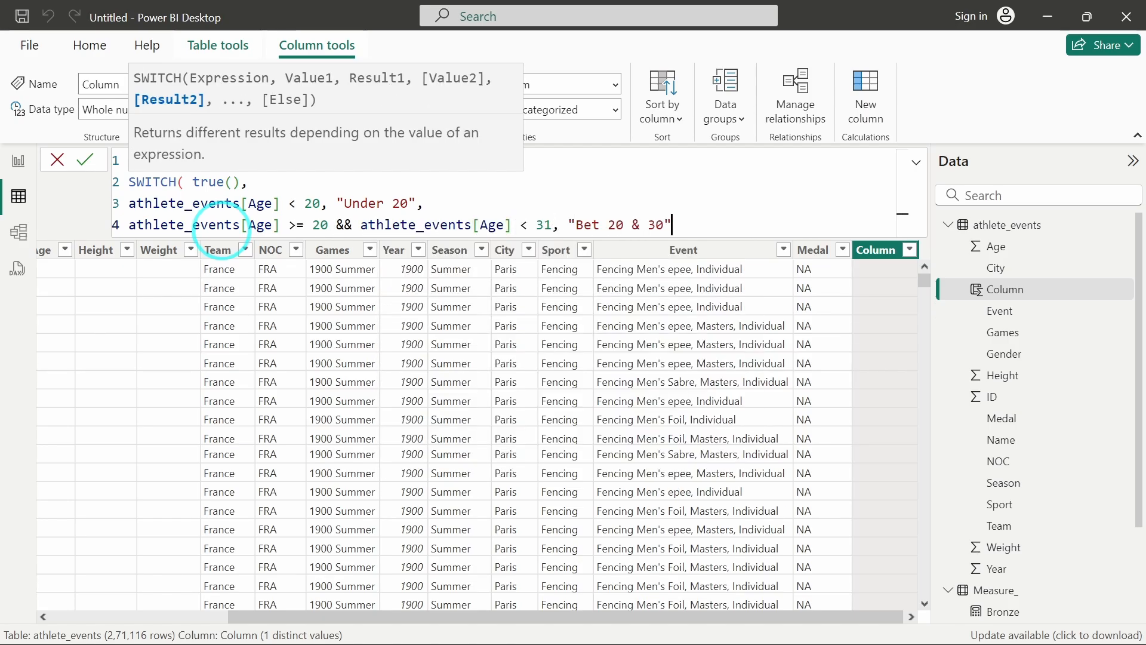
- Add the condition athlete_events[Age] >= 31 && athlete_events[Age] < 51 with the result "Bet 30 & 50" to the formula
type(",")
key("shift+Return")
type("Age")
key("Tab")
type(">")
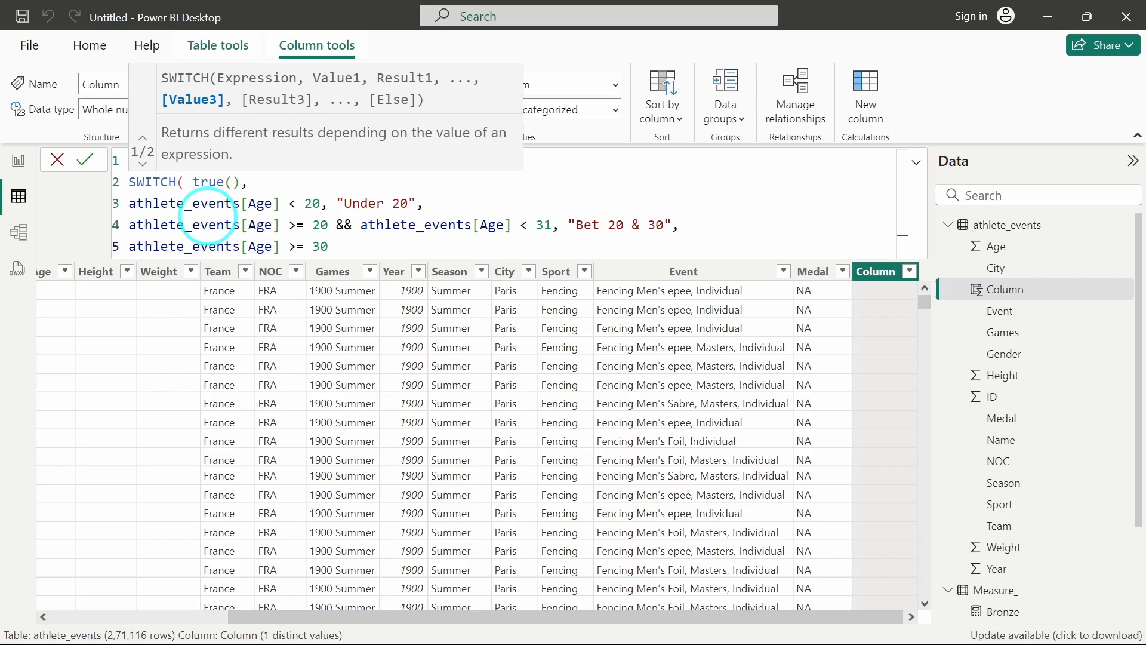
type("= 31 && athlete_events[Age]")
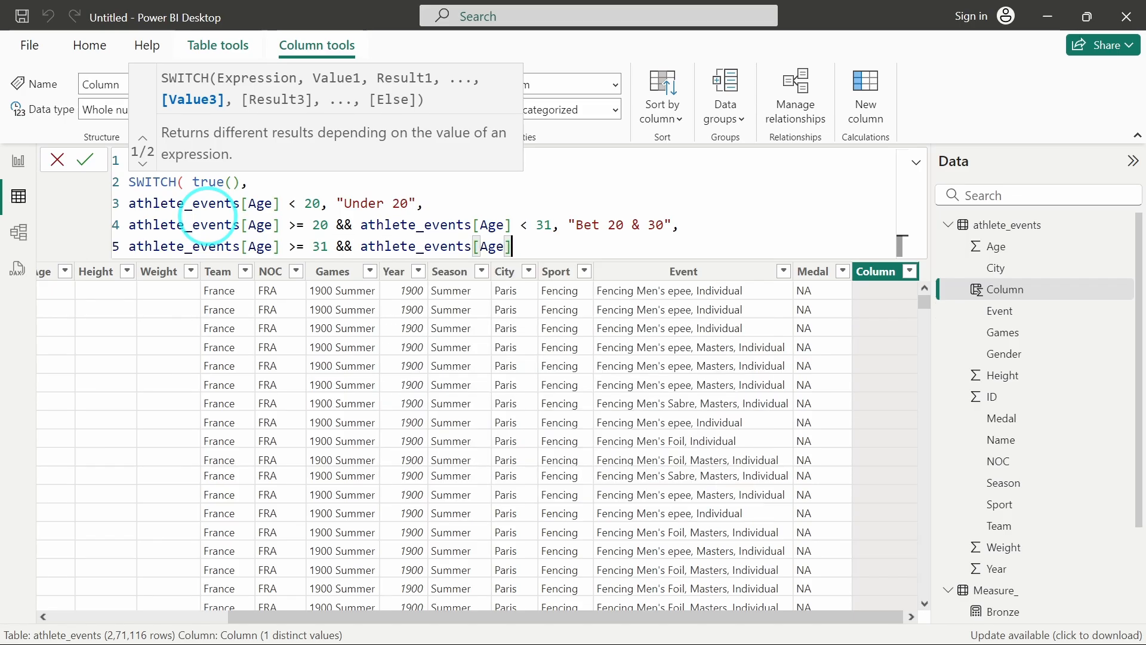
type(" < 51, \"")
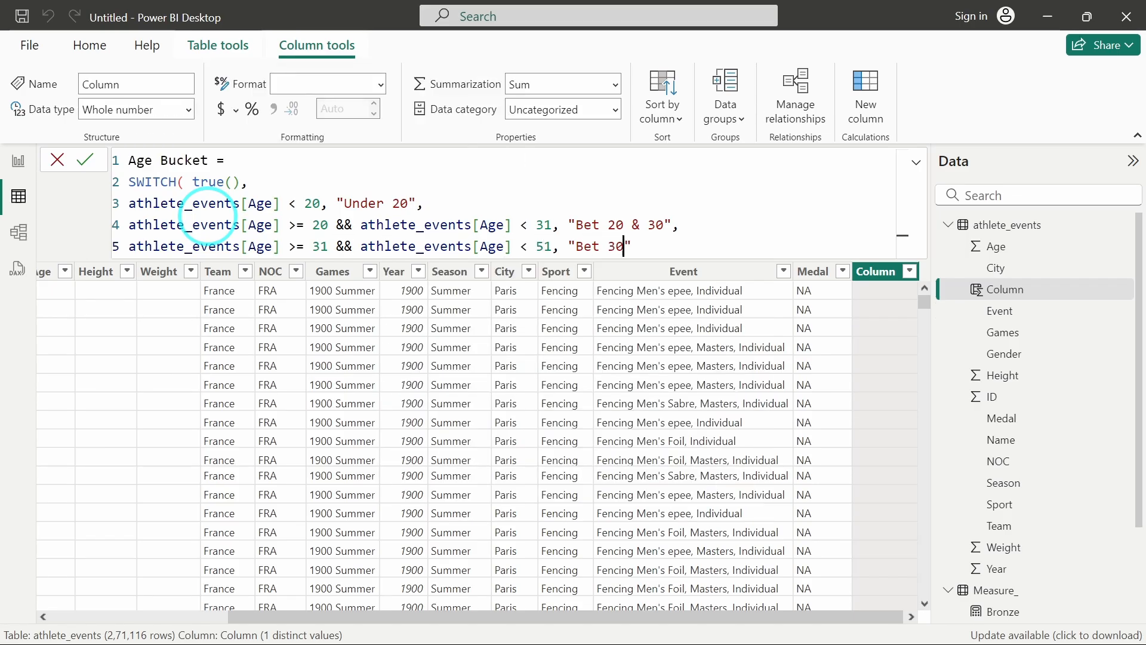
type("Bet 30 & 50\",")
- Add the last condition athlete_events[Age] > 50 with the result "Above 50" and close the SWITCH function
key("shift+Return")
type("Ag")
key("Tab")
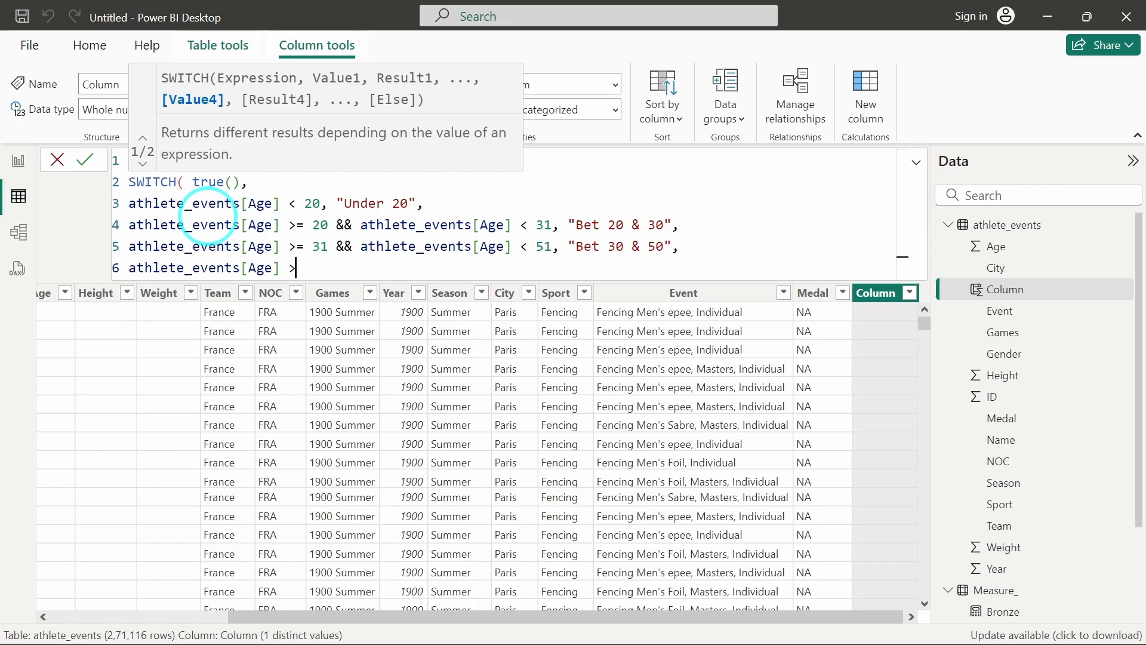
type(">= 50, \"")
key("Left")
key("Left")
key("Left")
key("Left")
key("BackSpace")
key("Right")
key("Right")
key("Right")
key("Right")
key("Right")
key("Right")
type("Above 50\")")
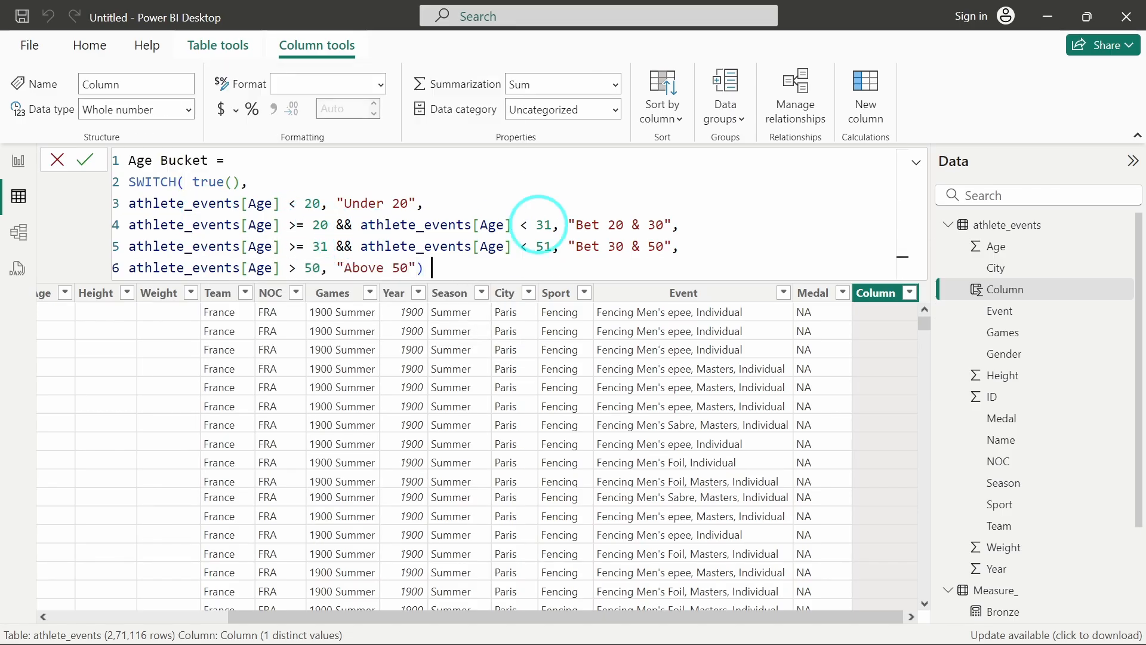
- Set the upper limits of the two middle age ranges to 30 and 50, and change the last condition to >= 51
double_click(544, 225)
type("30")
double_click(543, 246)
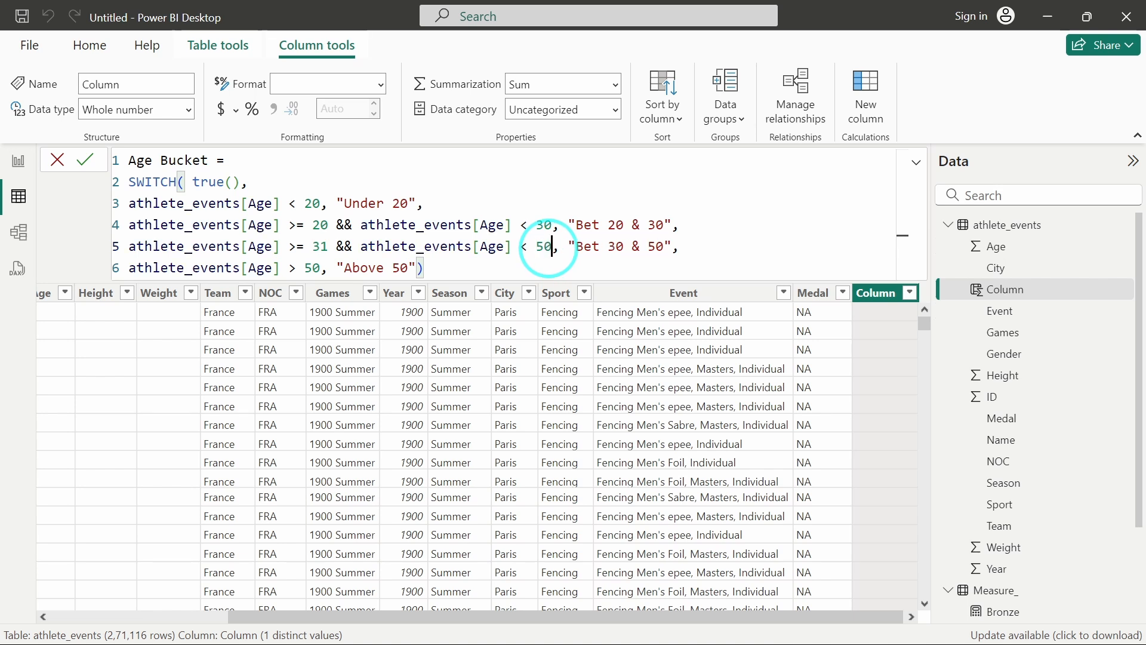
type("50")
left_click(295, 269)
type("=")
double_click(312, 267)
type("51")
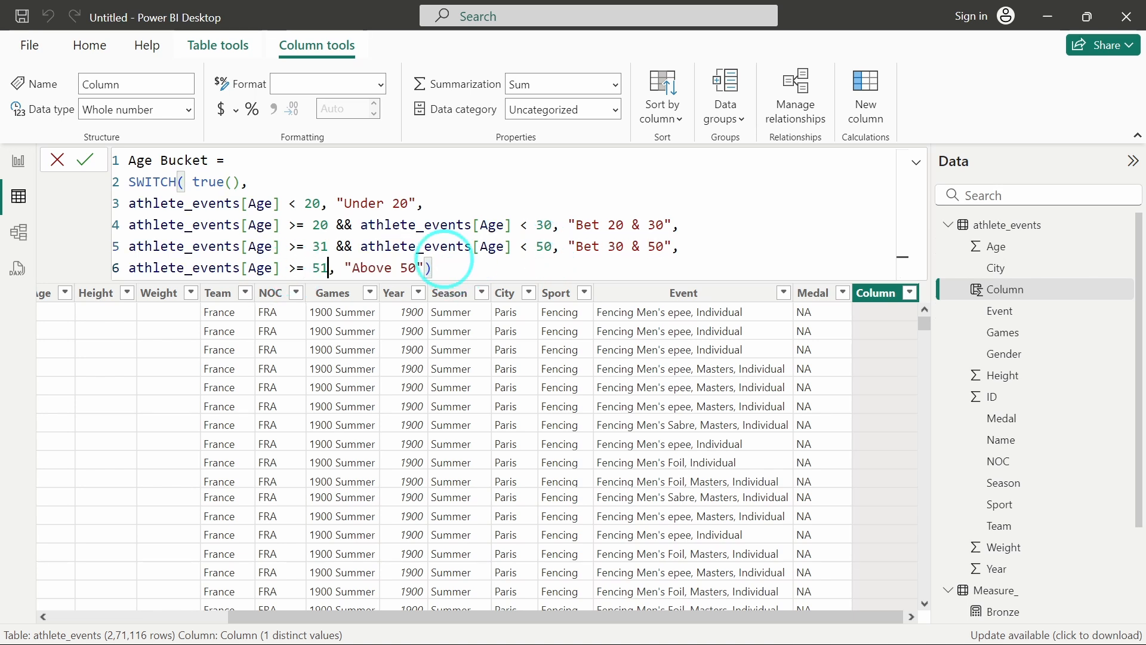
- Change the upper-limit comparisons of both middle age ranges to <=, commit the Age Bucket formula and check the column in the table
left_click(536, 246)
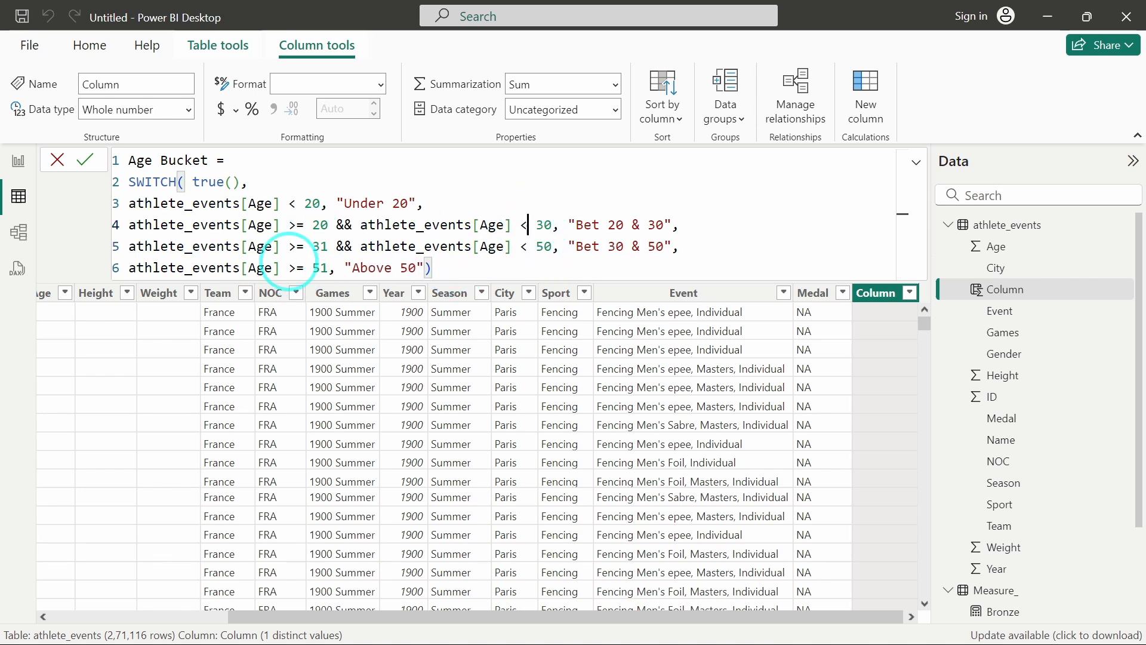
left_click(527, 227)
type("=")
key("Down")
key("Left")
type("=")
key("Down")
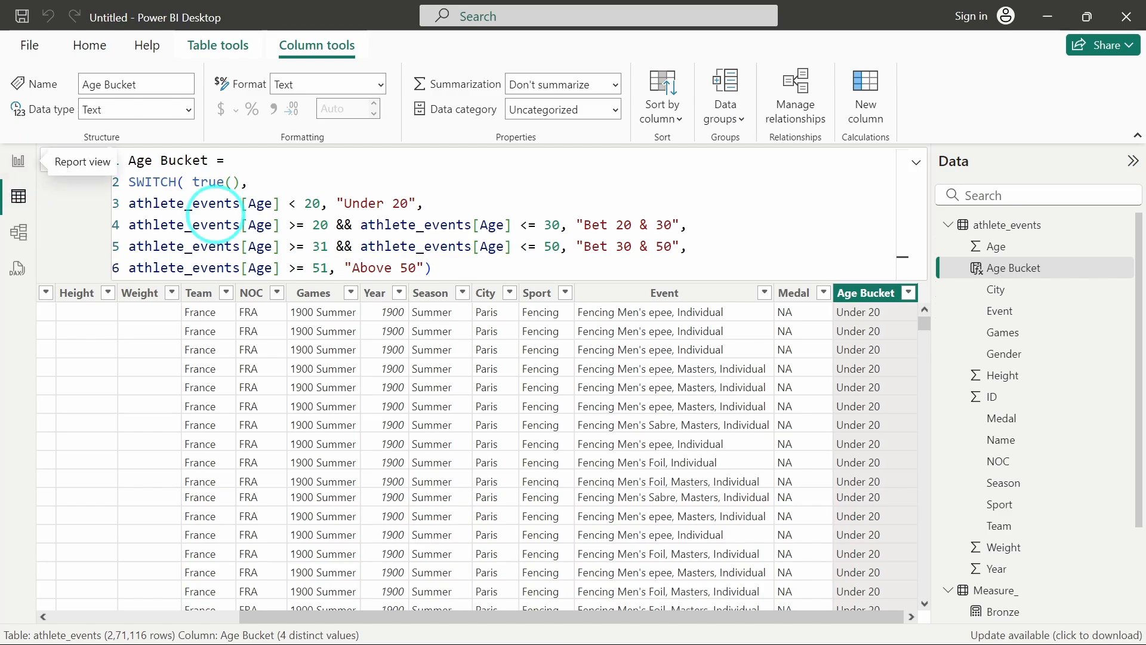
scroll(513, 383, "left", 5)
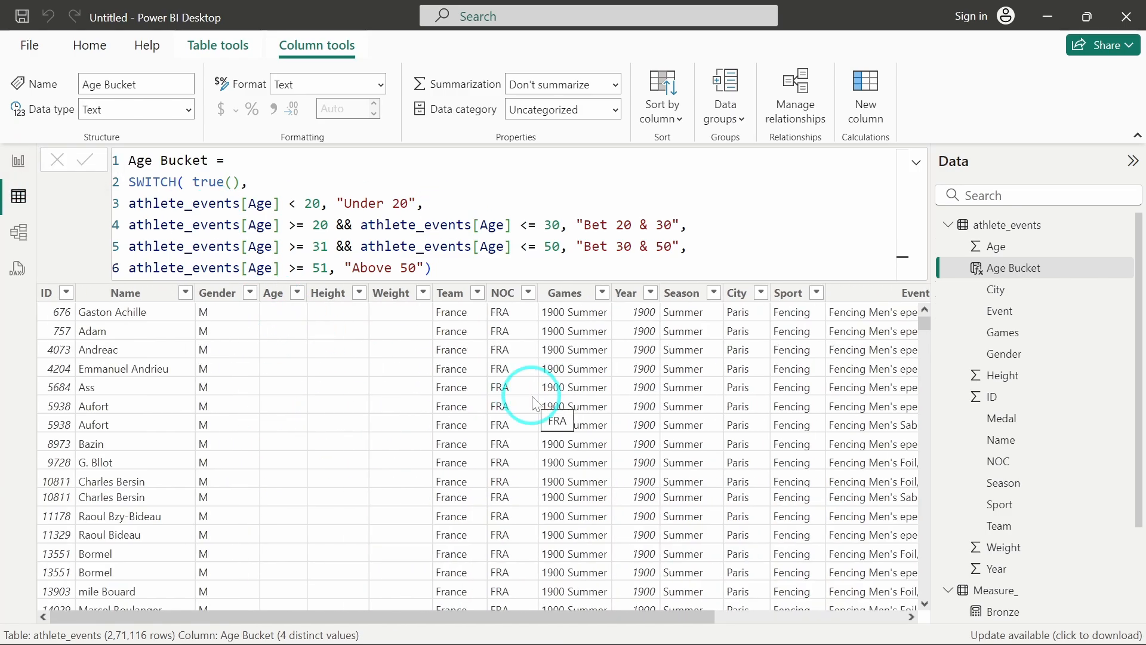
scroll(533, 404, "right", 5)
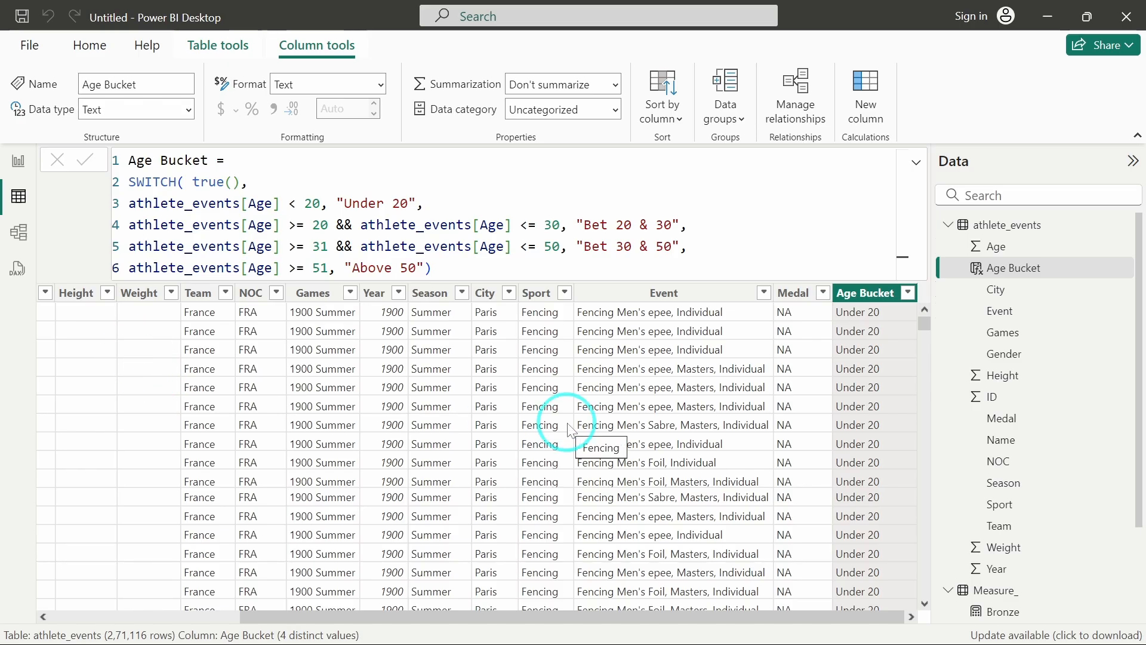
- Add athlete_events[Age] = BLANK() with the result BLANK() as the first SWITCH condition and commit the Age Bucket formula
left_click(272, 181)
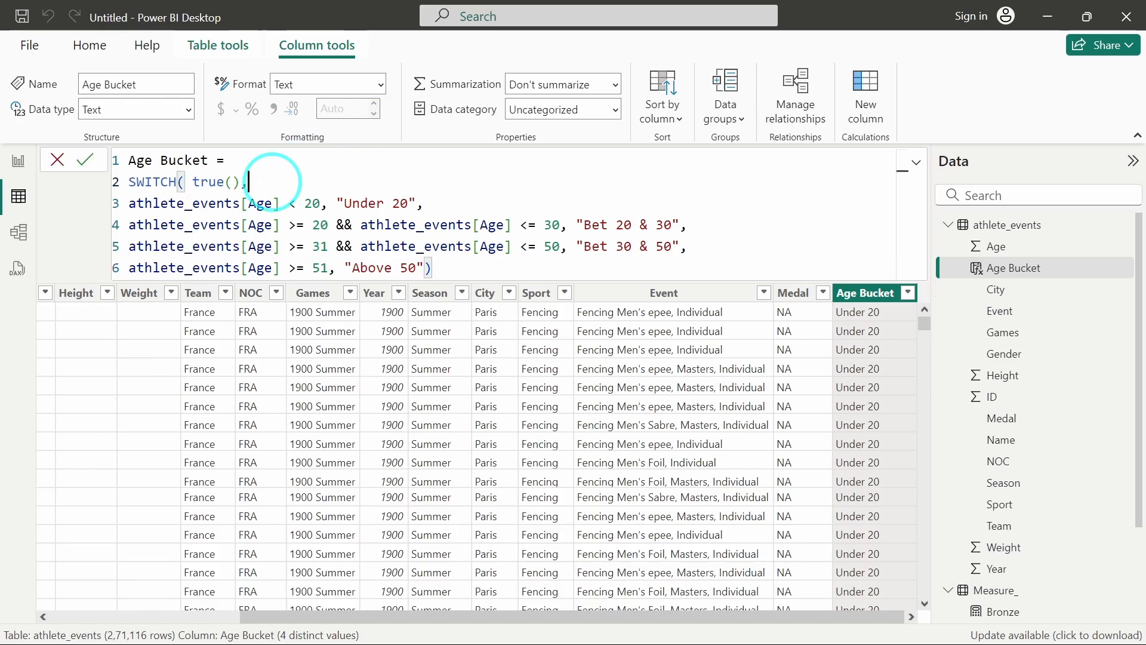
key("Return")
type("Age")
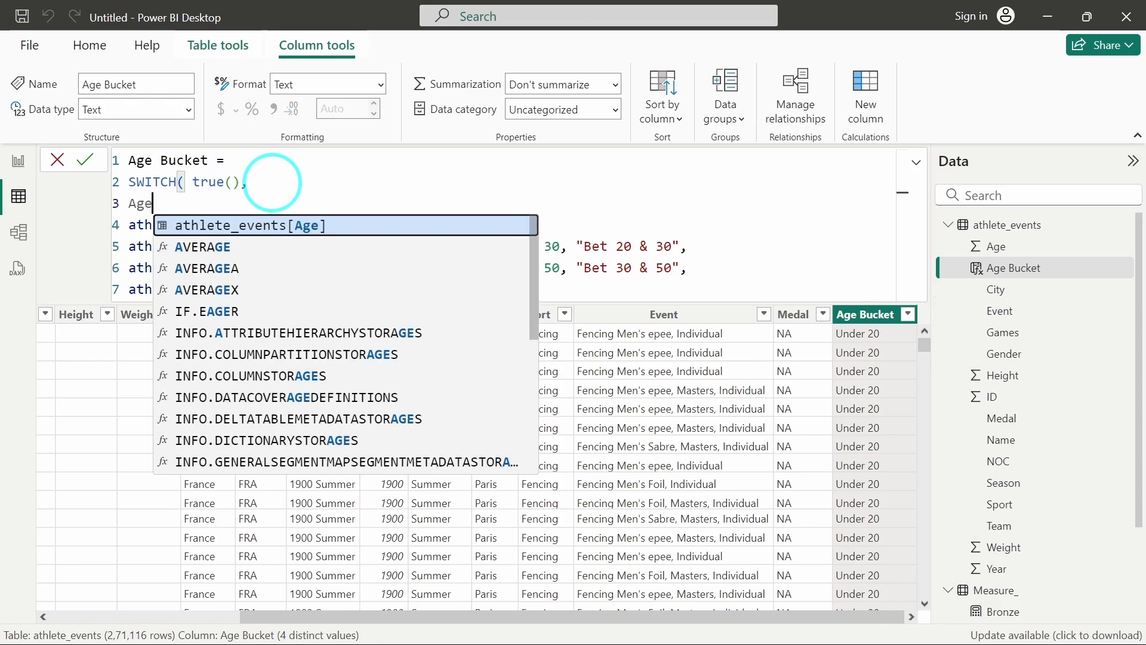
key("Tab")
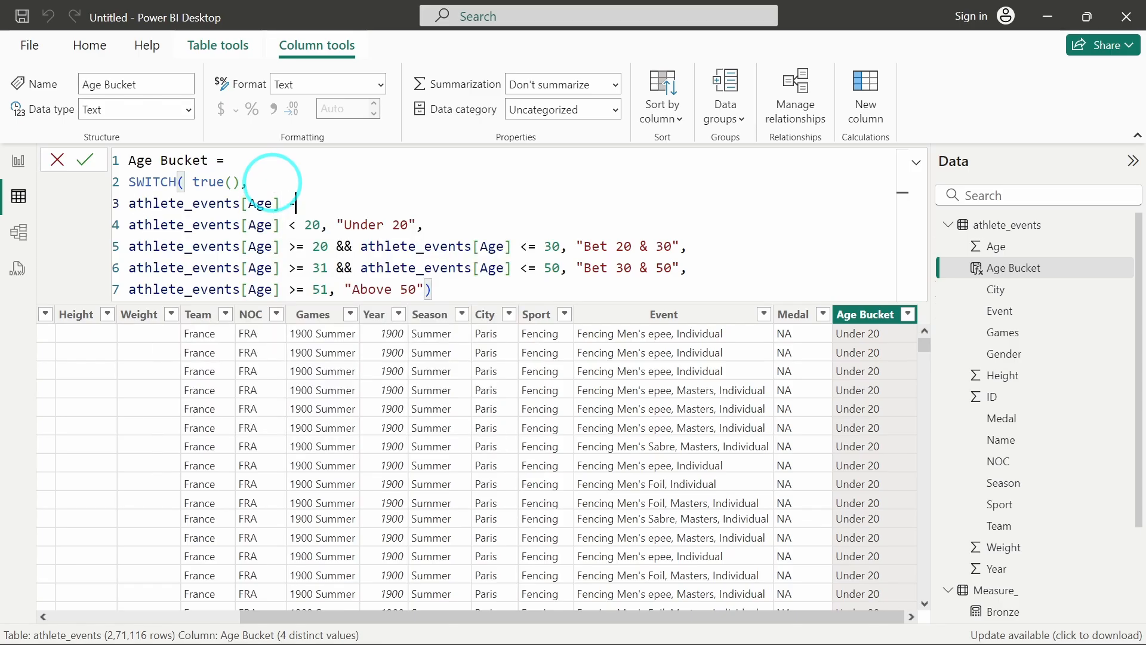
type("= BLAN")
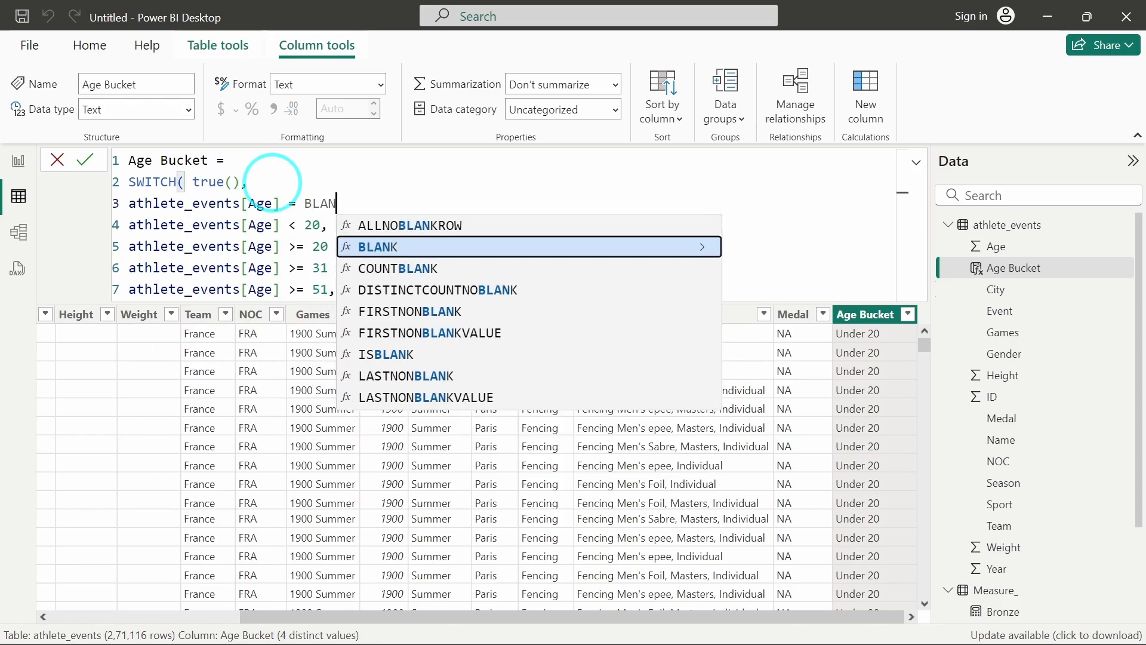
key("Tab")
type(", BLAN")
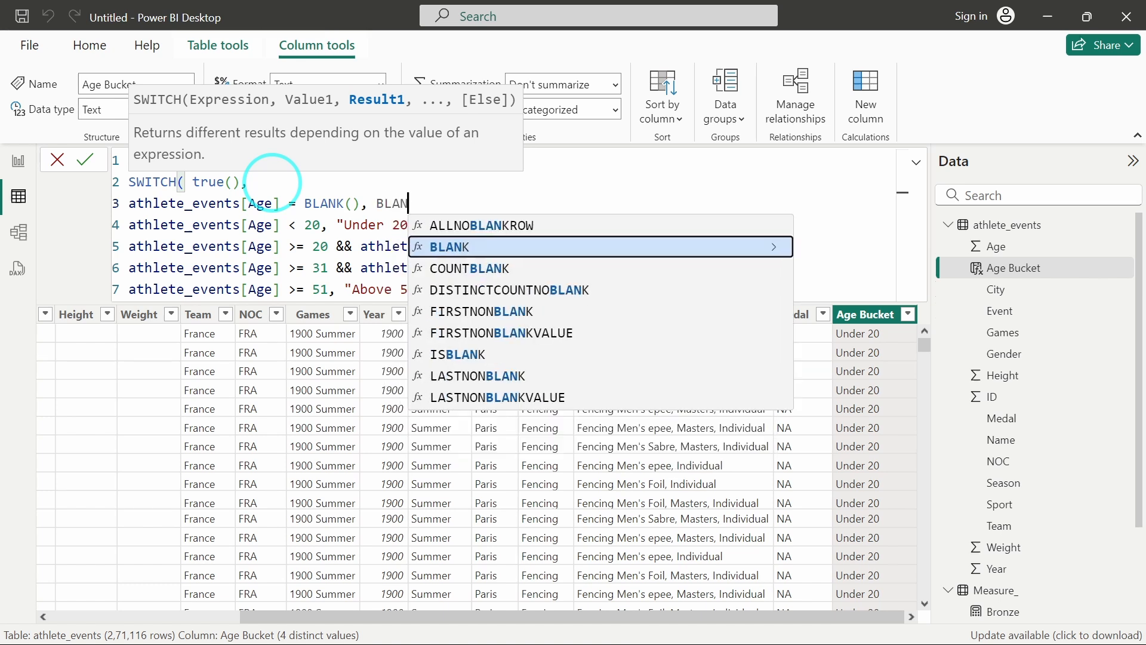
key("Tab")
type("),")
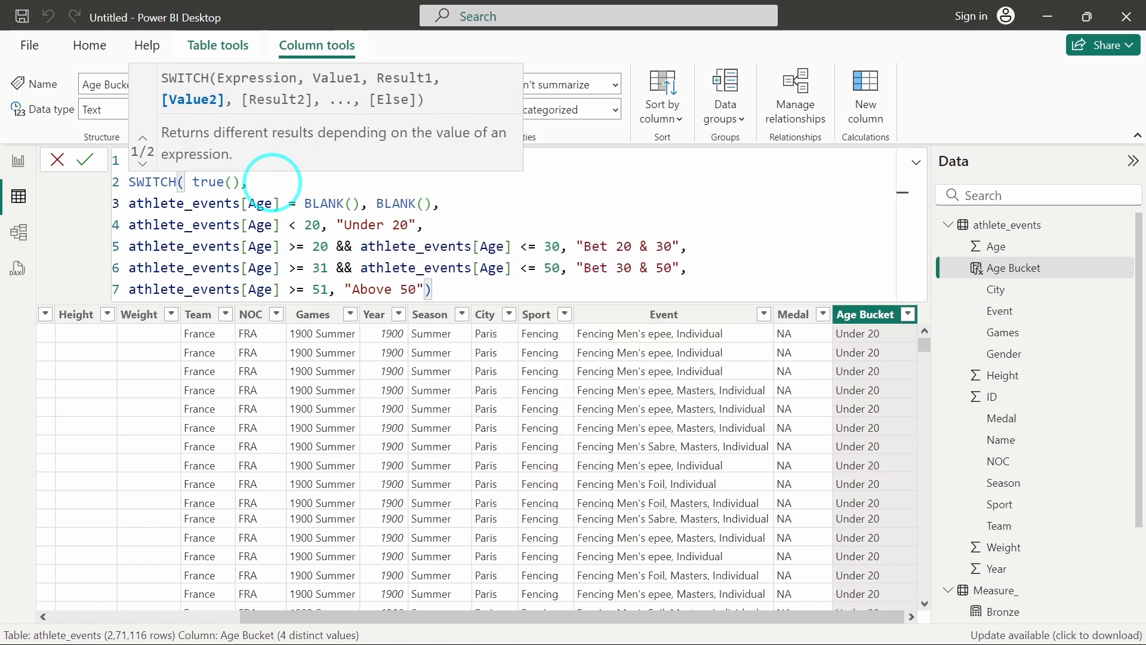
key("Return")
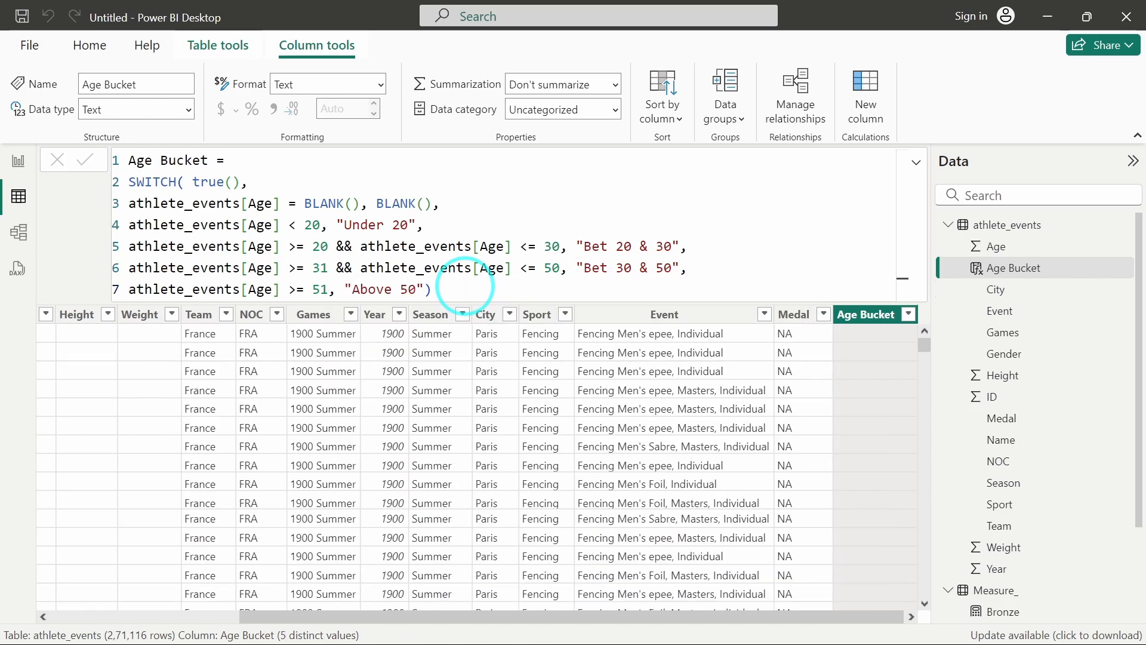
- In the report view, insert a stacked column chart beside the Gold Medal chart and put Age Bucket on its X-axis
left_click(17, 161)
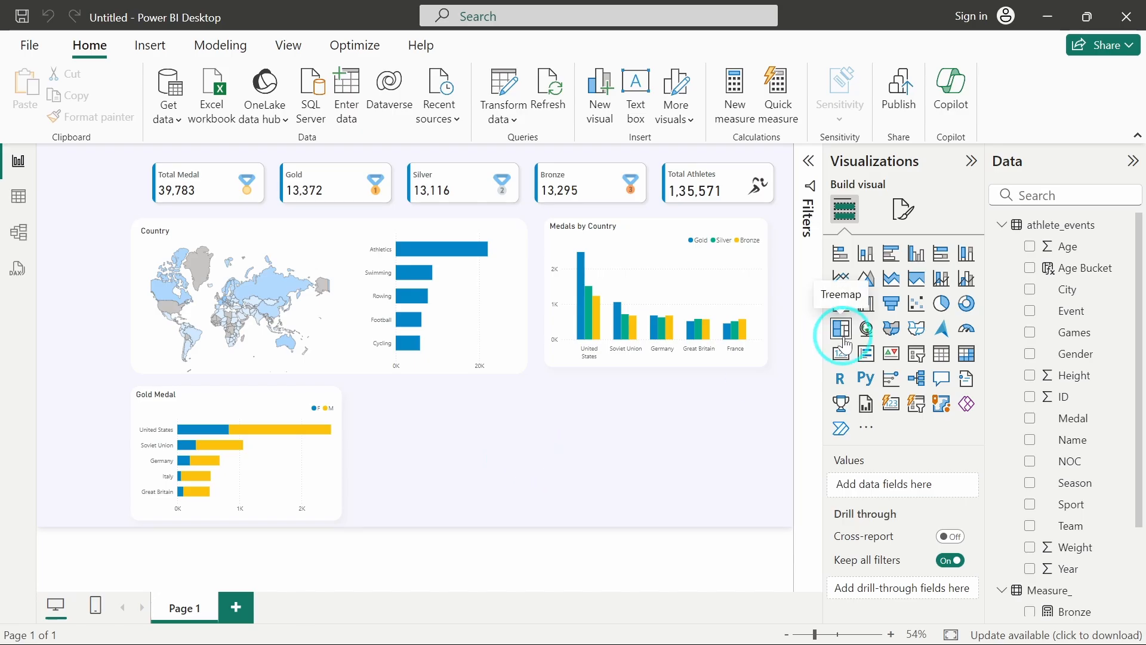
left_click(859, 255)
left_click_drag(348, 203, 101, 477)
left_click_drag(40, 440, 376, 377)
mouse_move(452, 440)
left_mouse_down()
mouse_move(425, 445)
mouse_move(437, 451)
left_mouse_up()
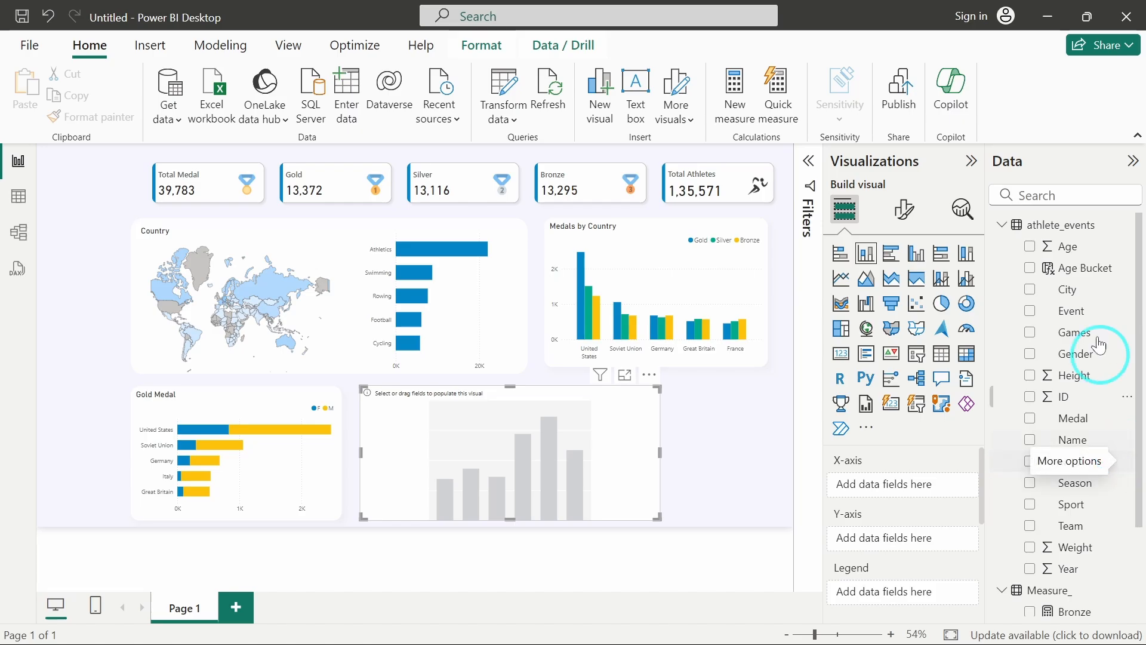
left_click_drag(1066, 268, 907, 489)
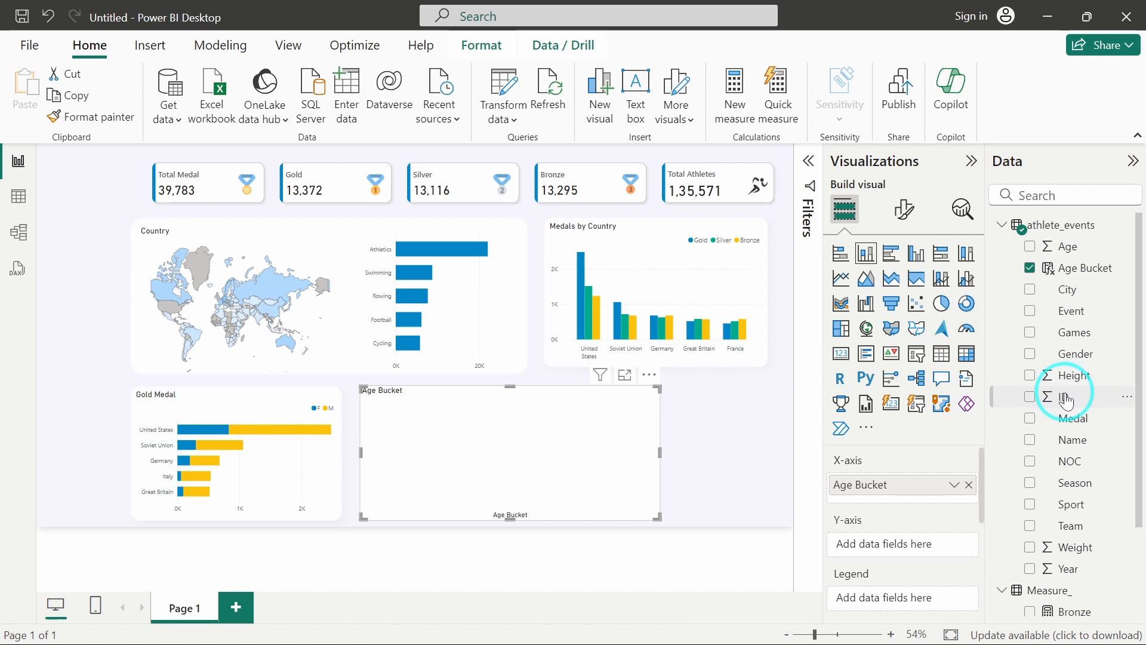
left_click_drag(1068, 395, 889, 548)
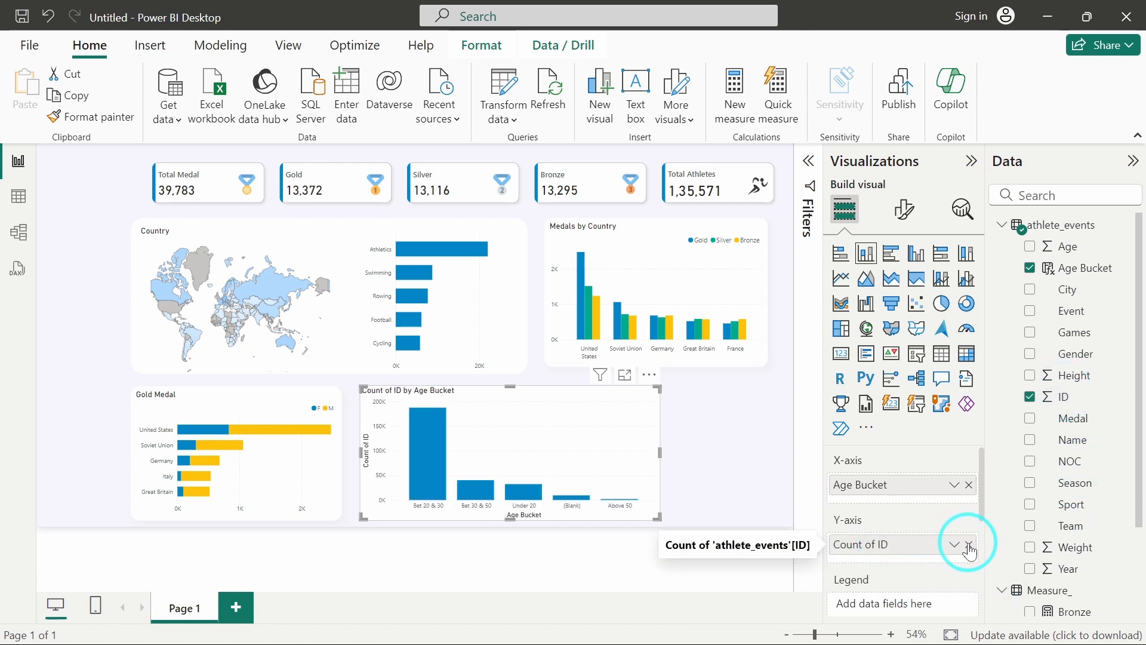
left_click(969, 545)
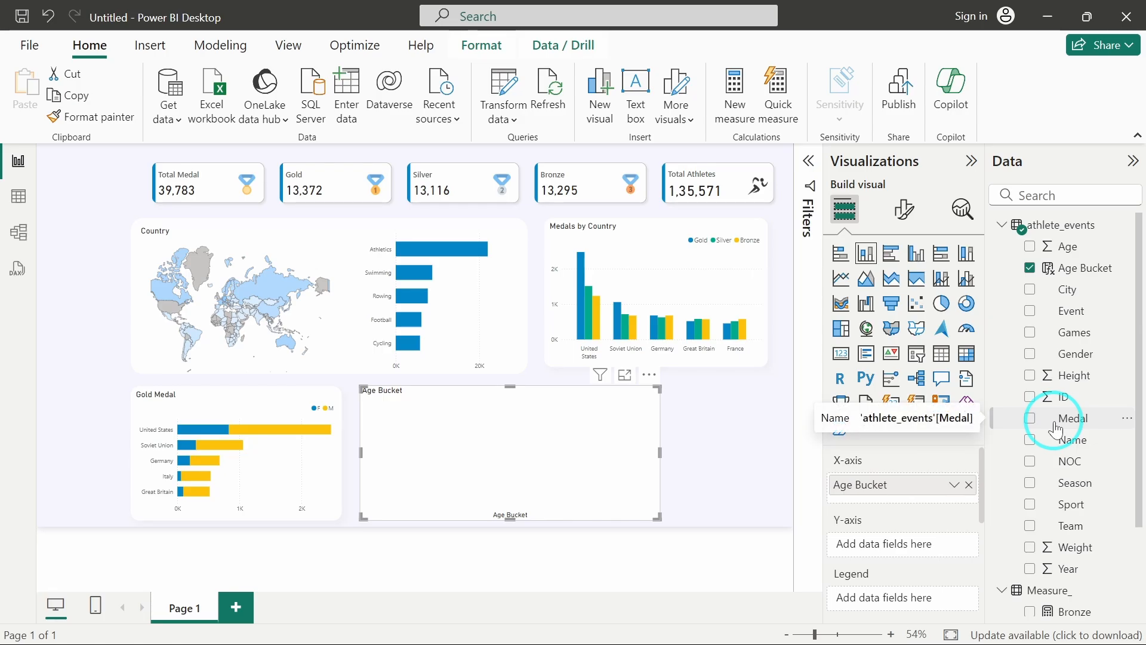
scroll(1056, 429, "down", 3)
scroll(1057, 423, "up", 3)
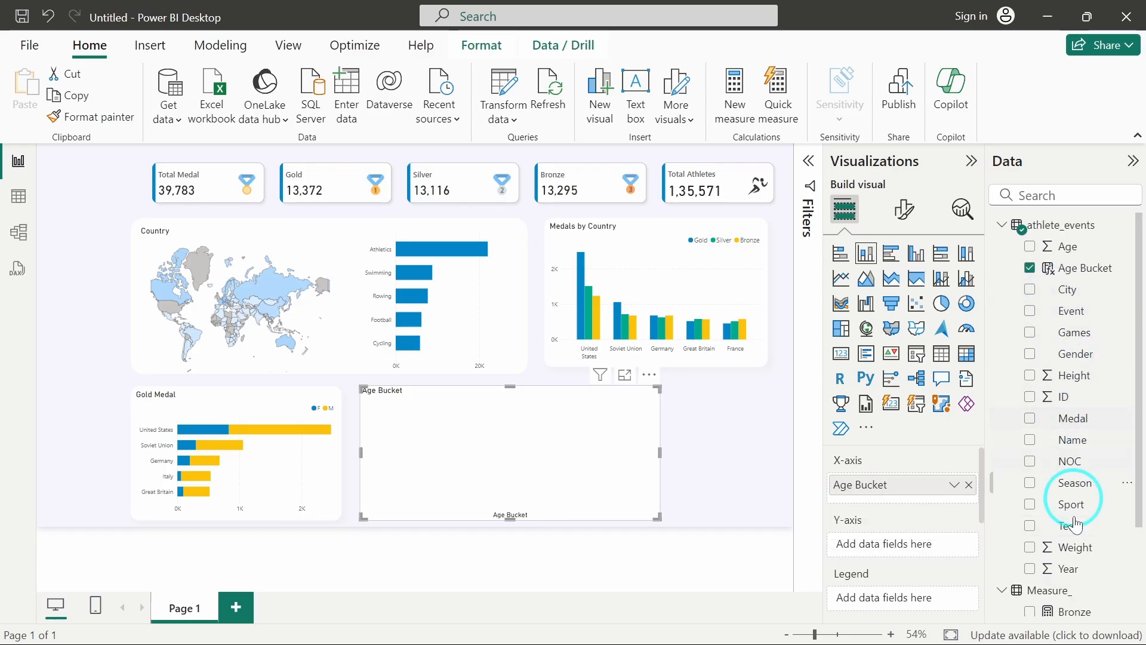
- Put the count of Name on the age chart's Y-axis and narrow the chart
left_click_drag(1071, 440, 902, 556)
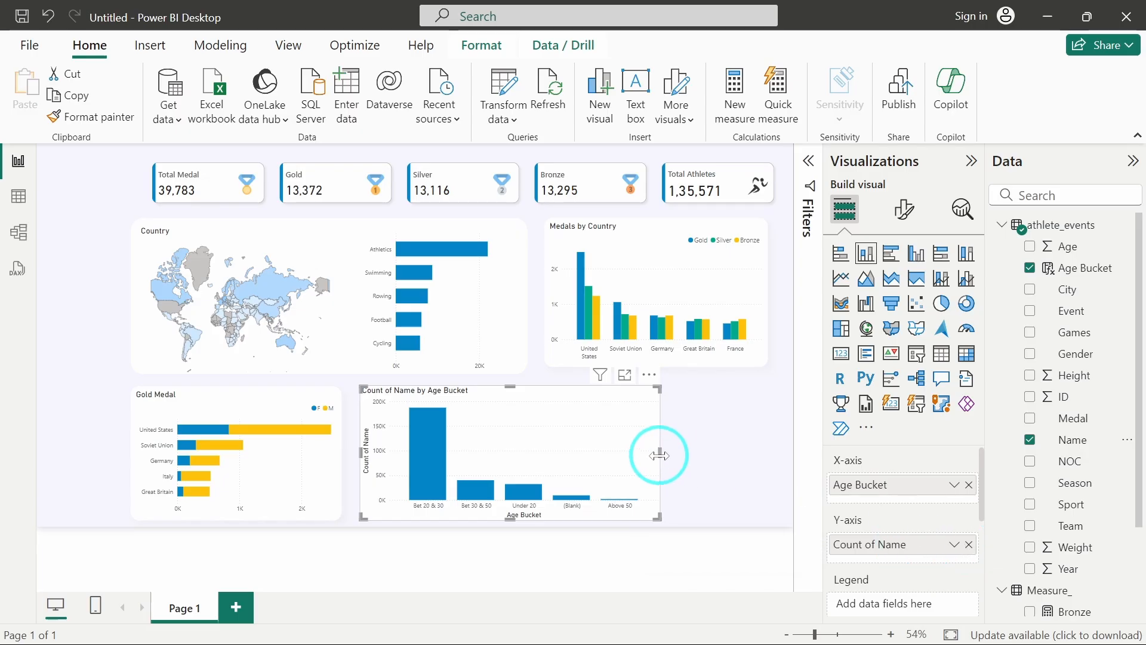
left_click_drag(659, 456, 602, 456)
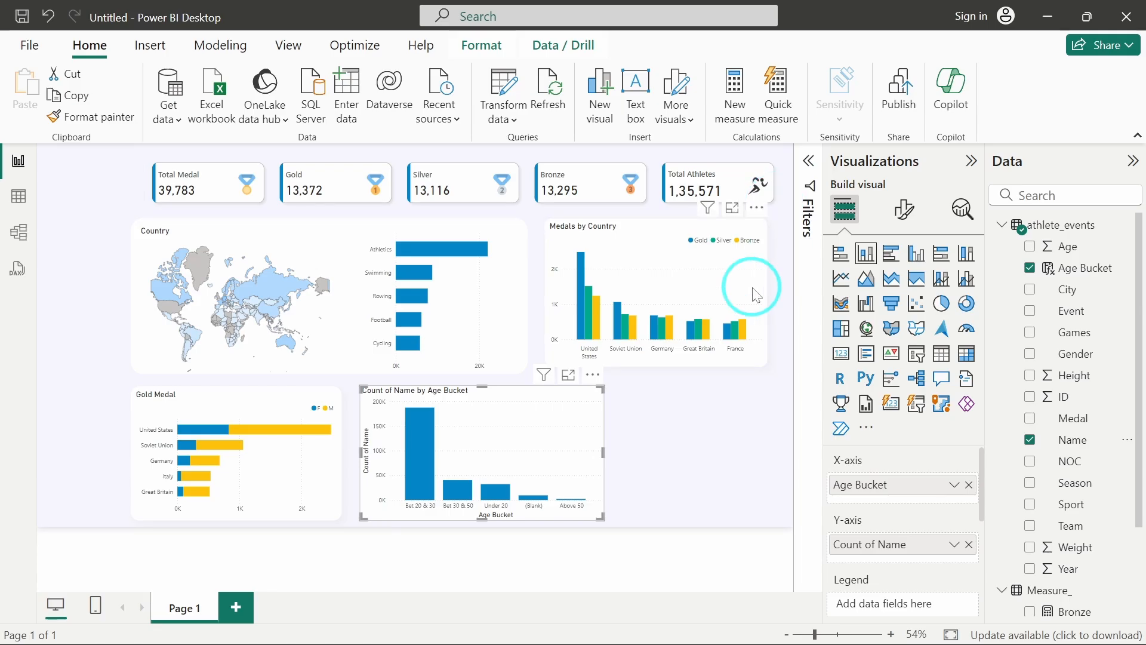
- Filter the age chart's Age Bucket field to include every value except (Blank)
left_click(809, 161)
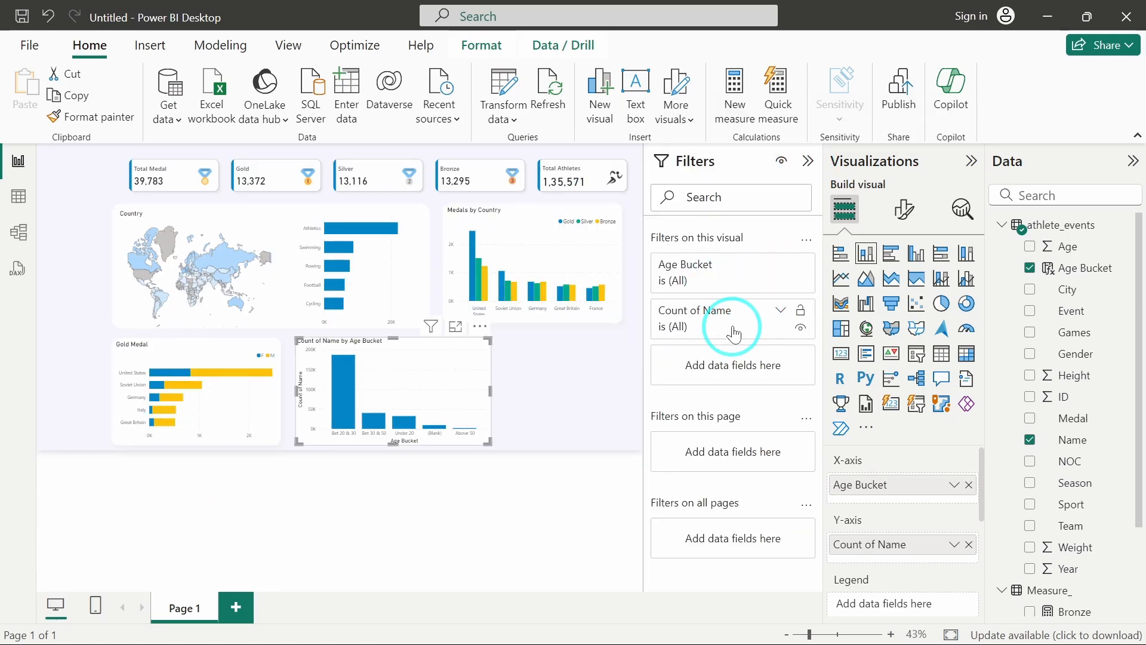
left_click(779, 264)
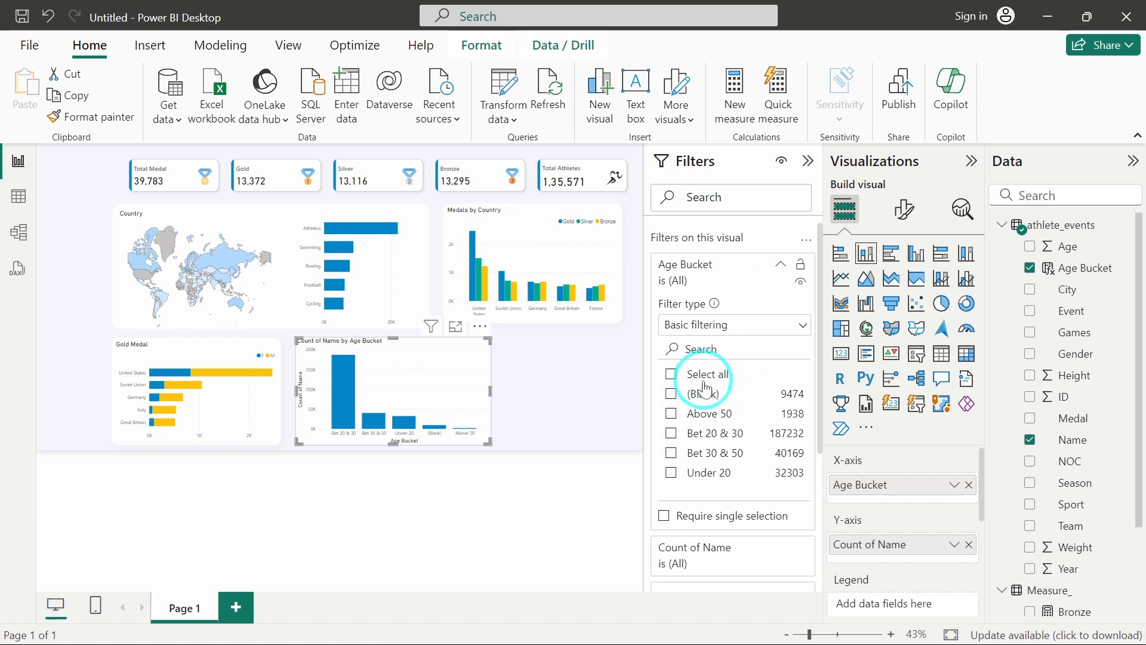
left_click(703, 374)
left_click(703, 394)
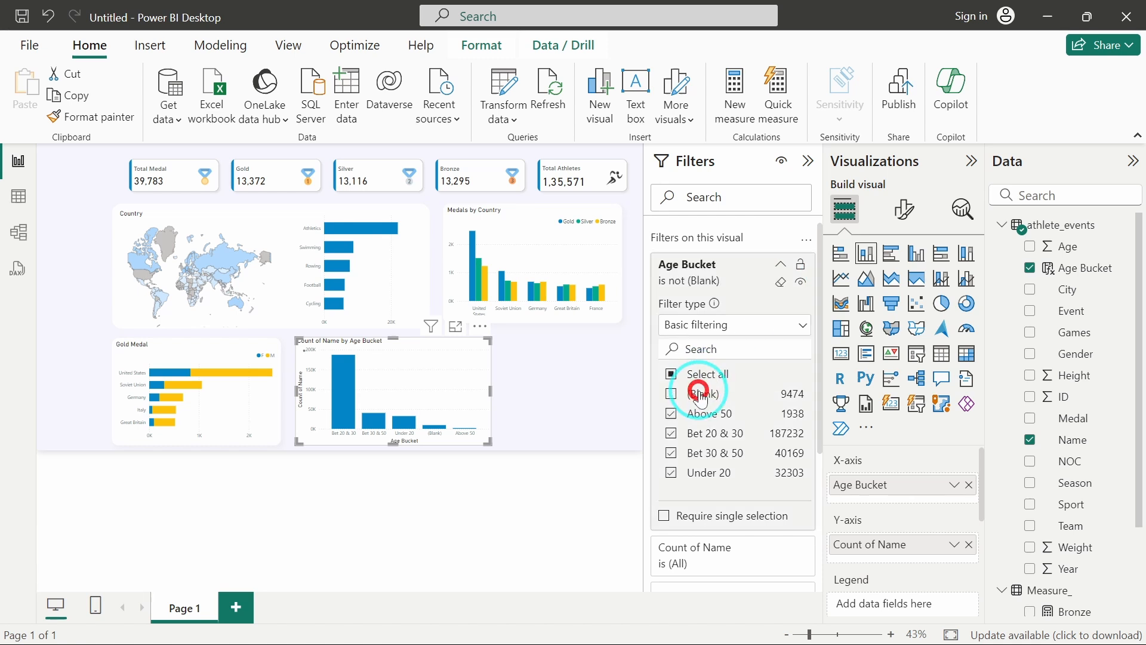
left_click(782, 265)
left_click(809, 161)
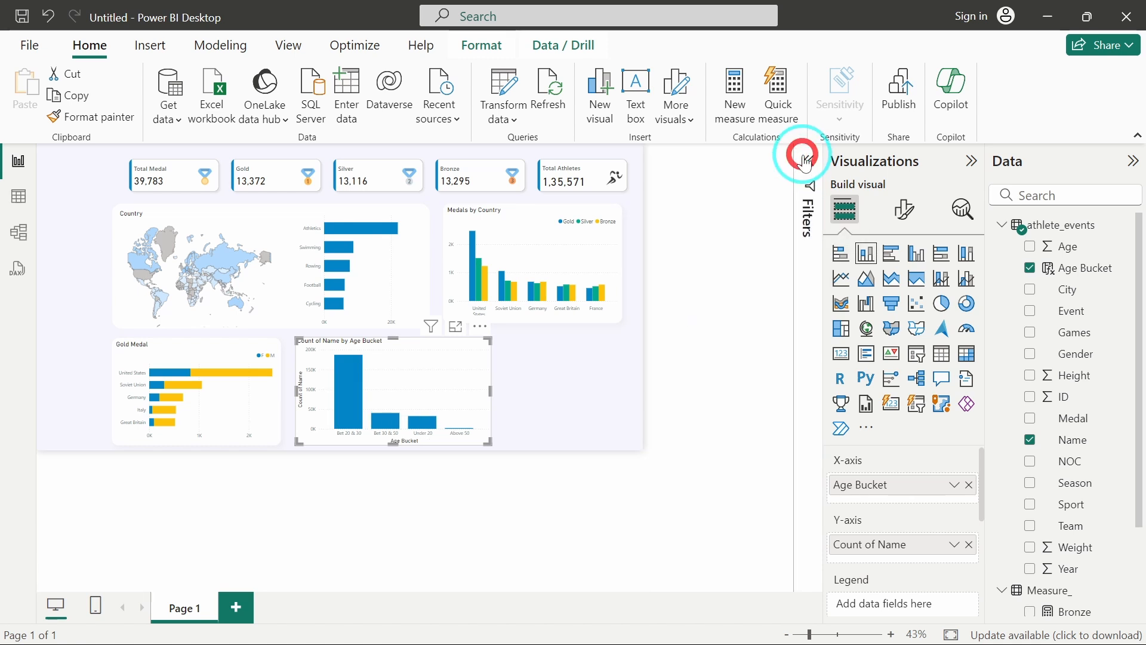
- Copy the Gold Medal chart's formatting to the age chart with the Format painter and move the age chart closer to it
left_click(557, 463)
left_click(290, 397)
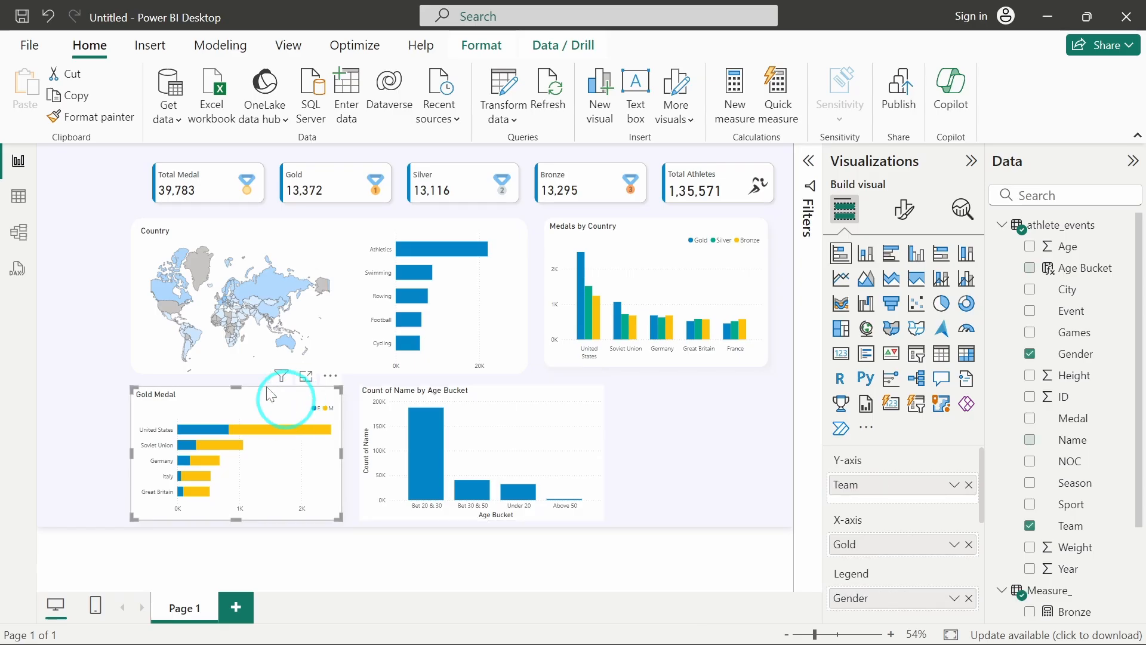
left_click(95, 117)
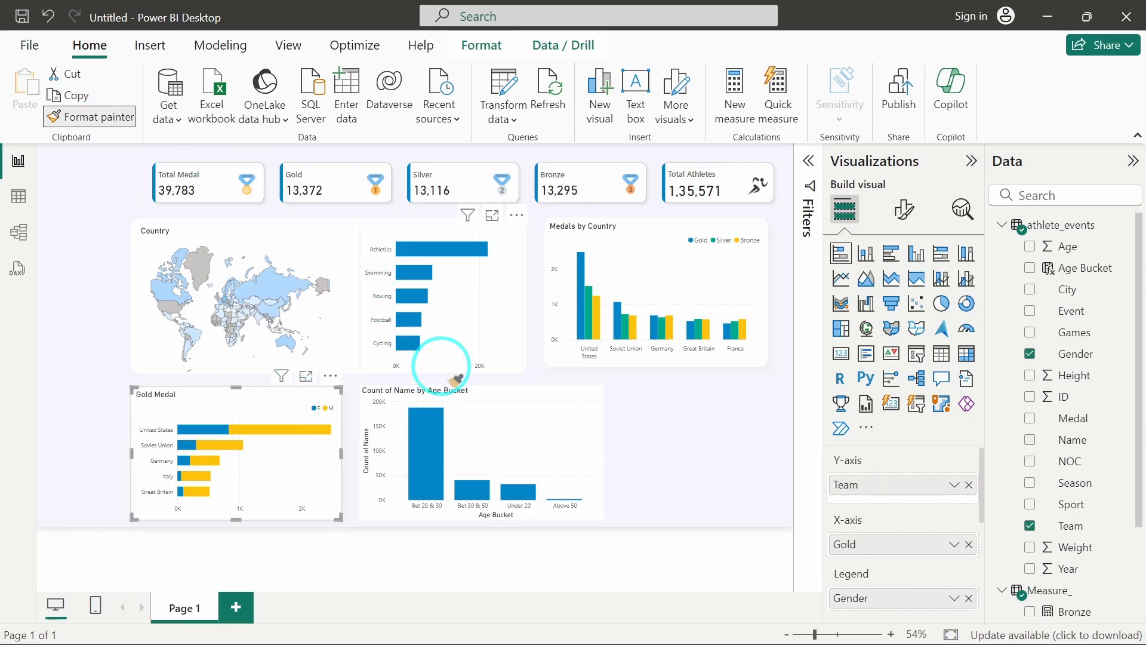
left_click(477, 394)
left_click(507, 435)
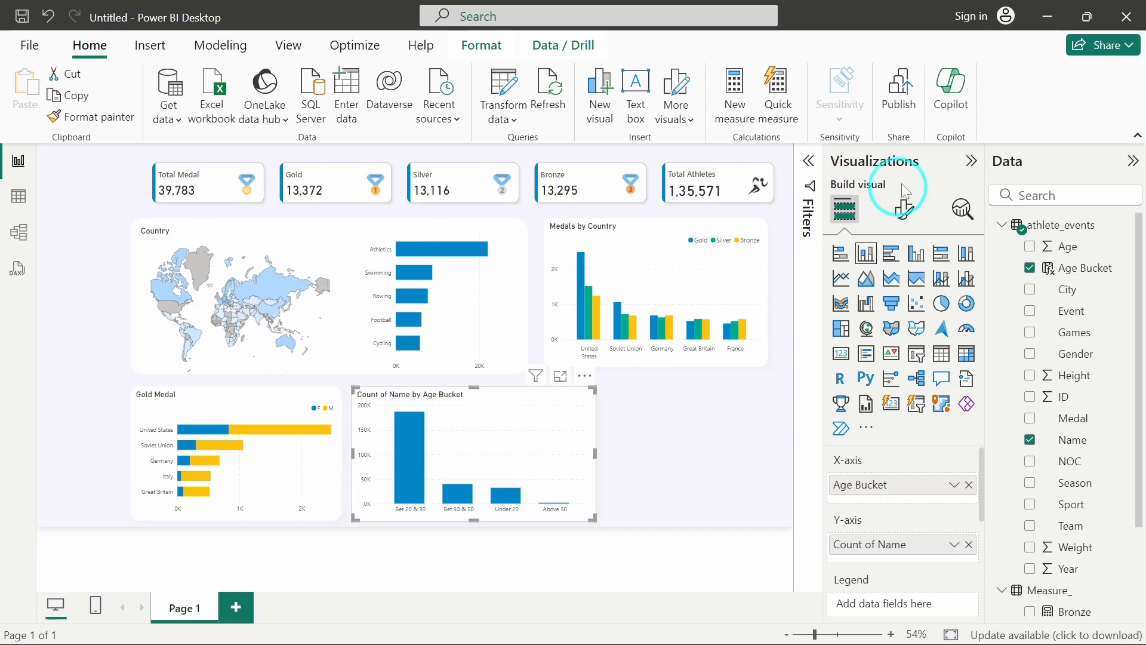
- Set the age chart's title text to "Total Medal By Age Group"
left_click(905, 209)
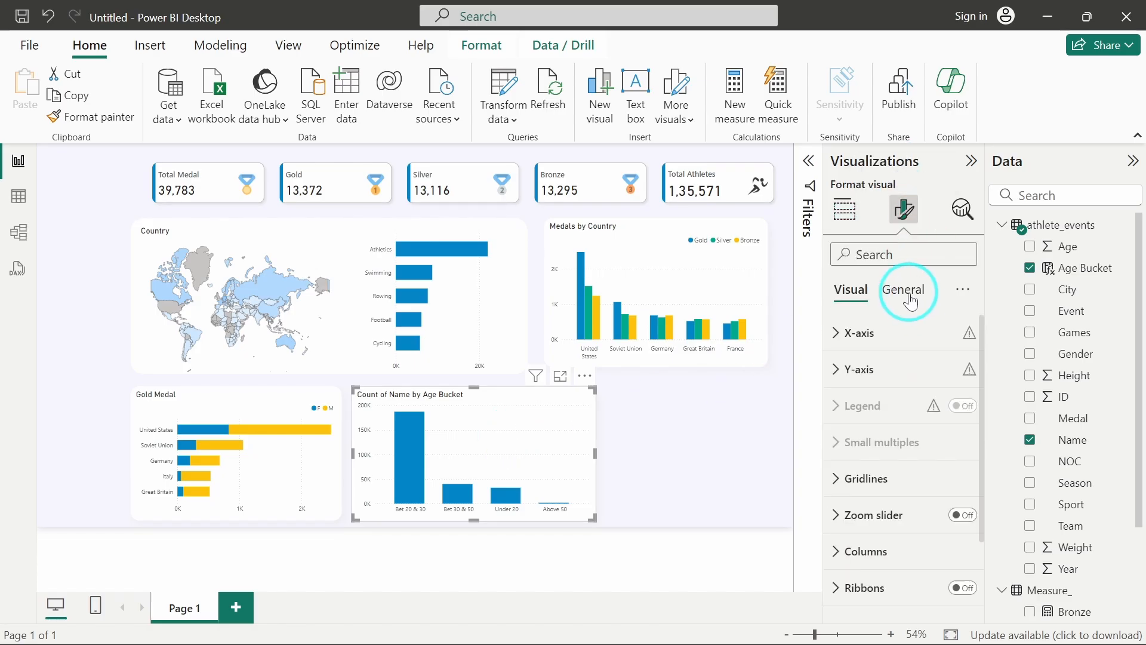
left_click(903, 290)
type("Total Medal By Age Group")
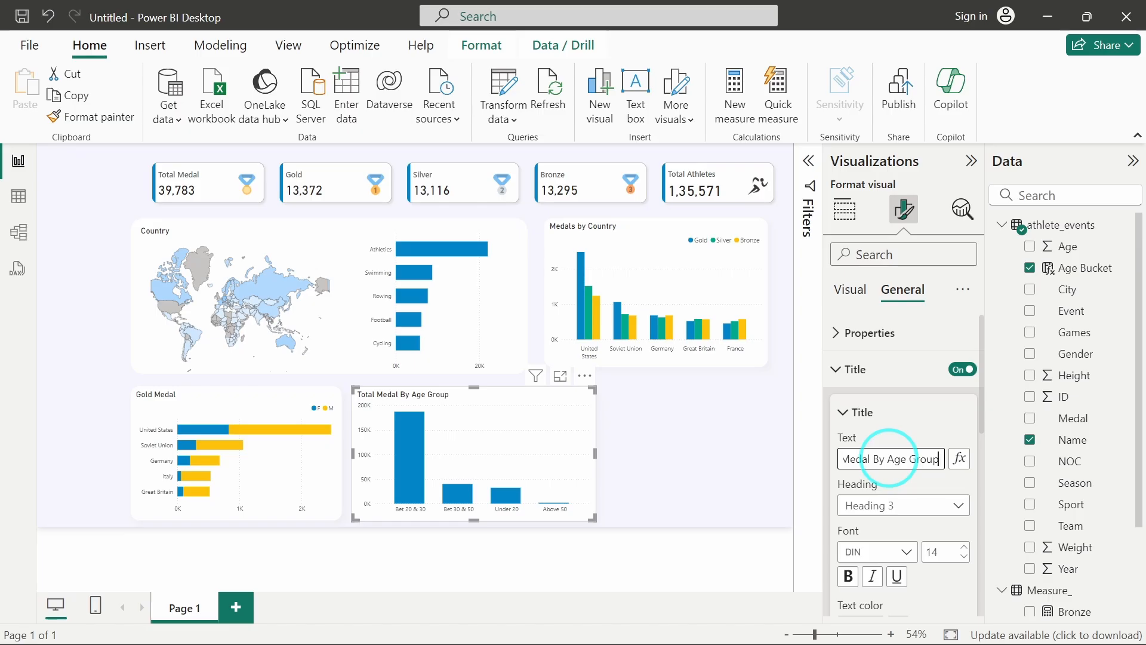
- Replace the count of Name on the age chart's Y-axis with the Total Medal measure and narrow the chart
left_click(844, 209)
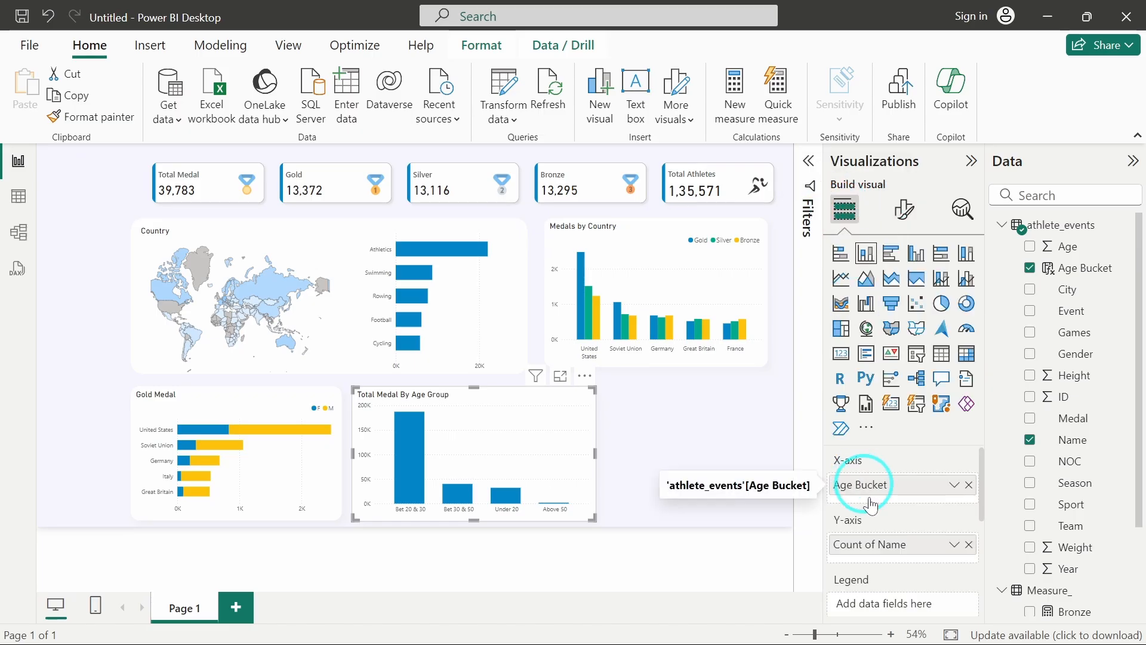
scroll(1063, 514, "down", 2)
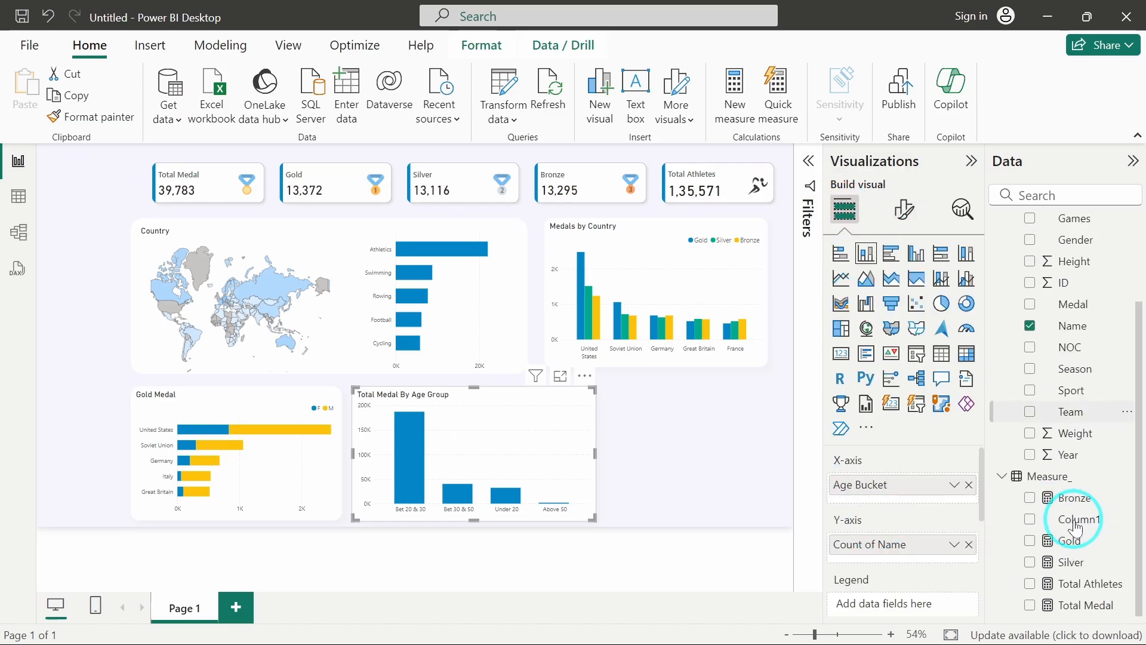
left_click_drag(1082, 609, 899, 545)
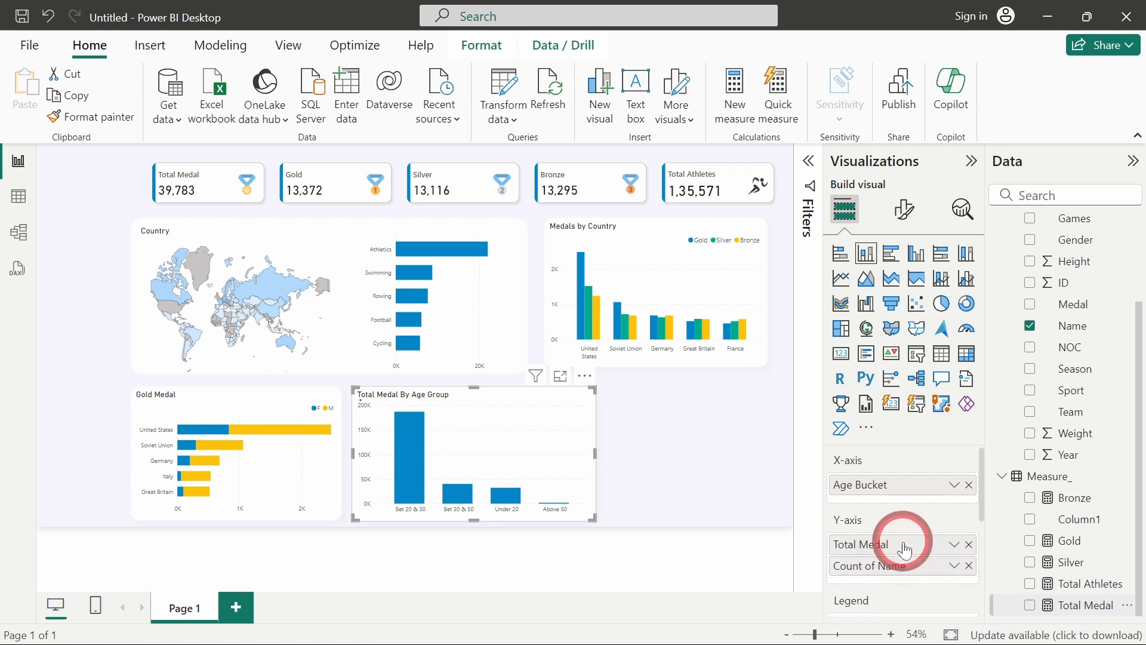
left_click(969, 566)
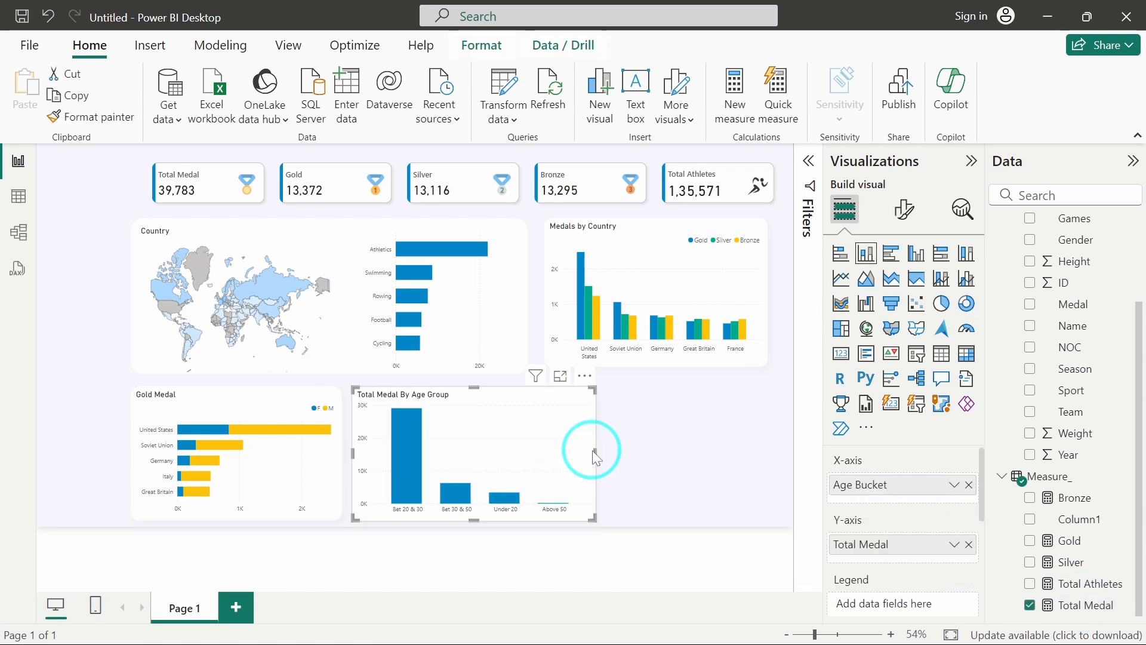
left_click_drag(595, 453, 541, 453)
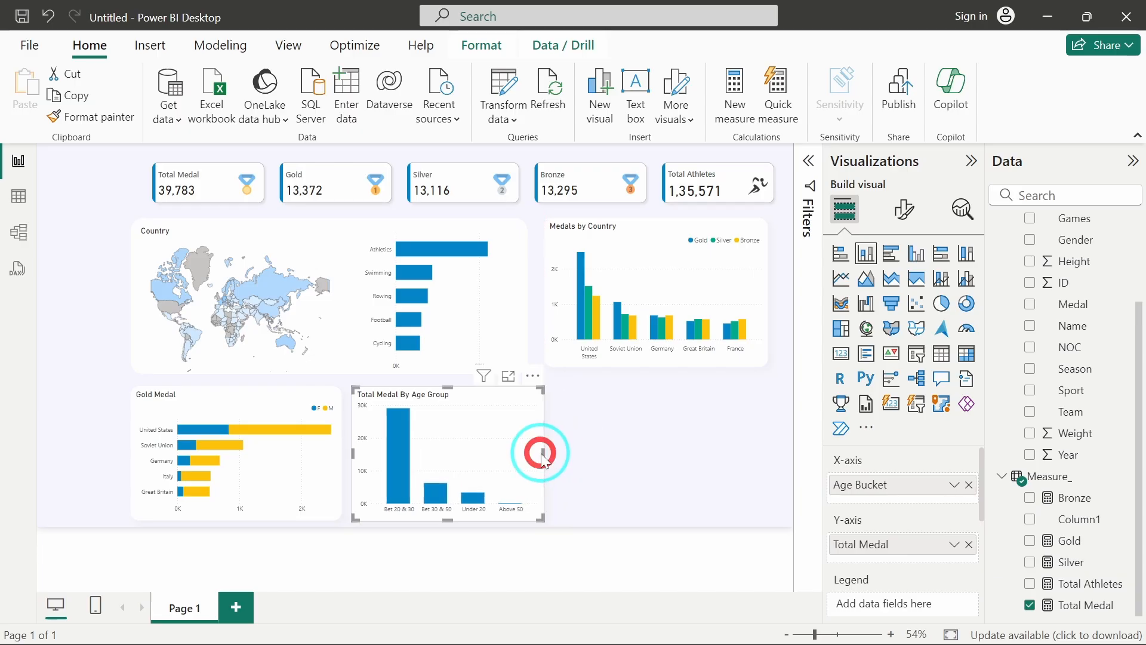
left_click(607, 463)
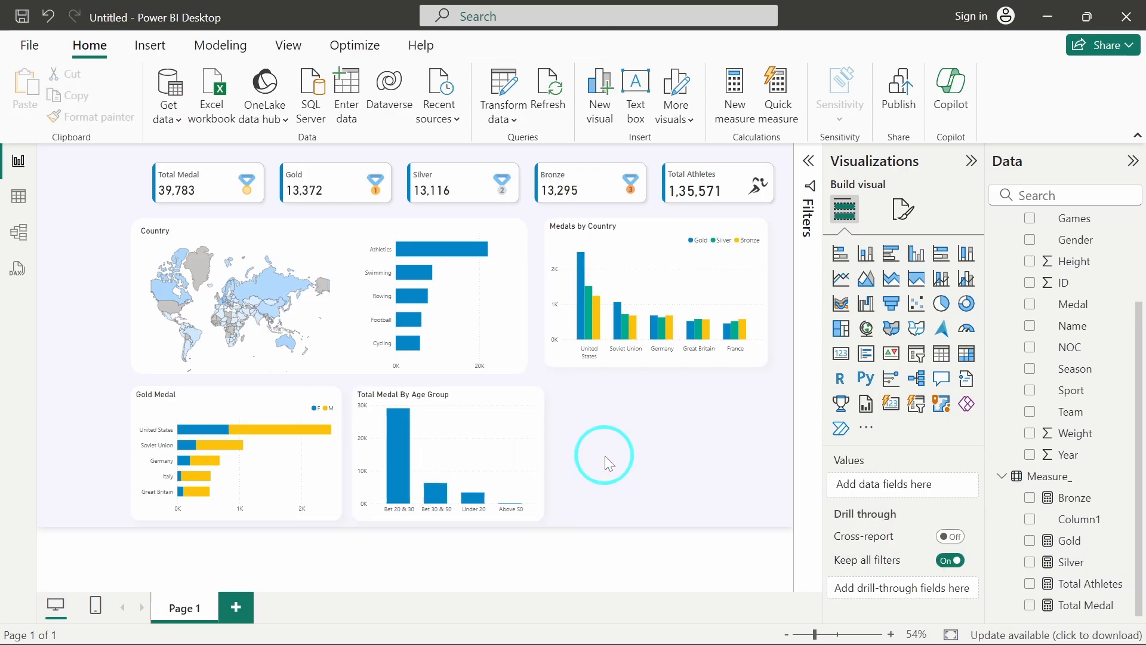
- Duplicate the Total Medal By Age Group chart into the empty space beside it and convert the copy to a table
left_click(478, 445)
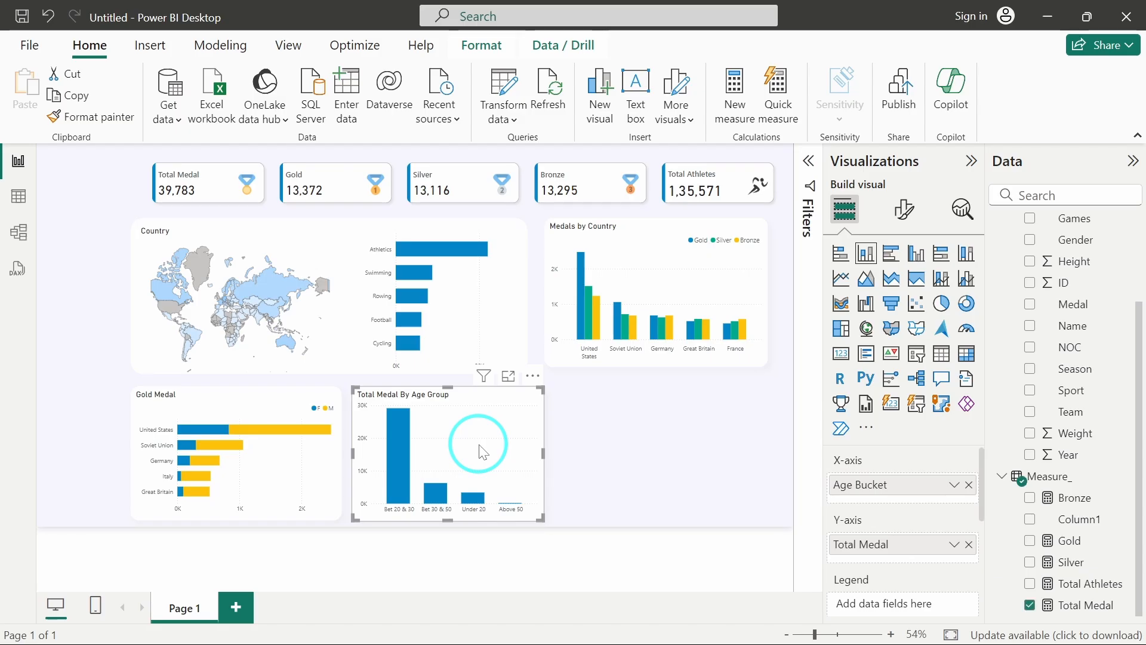
key("ctrl+v")
left_click_drag(480, 445, 687, 436)
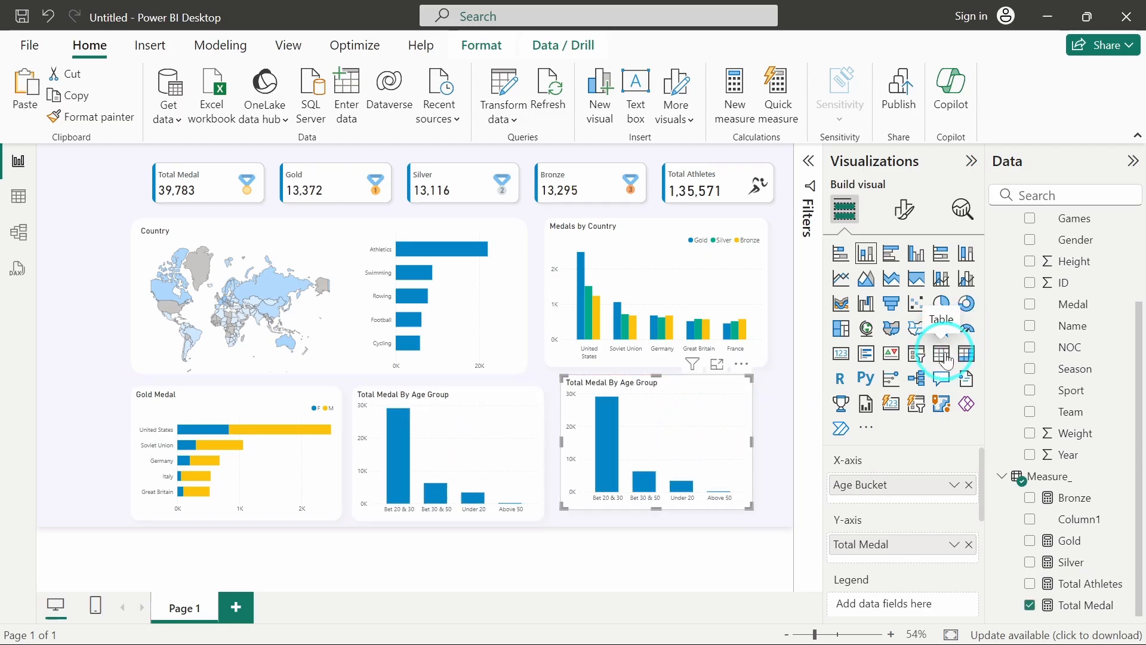
left_click(940, 352)
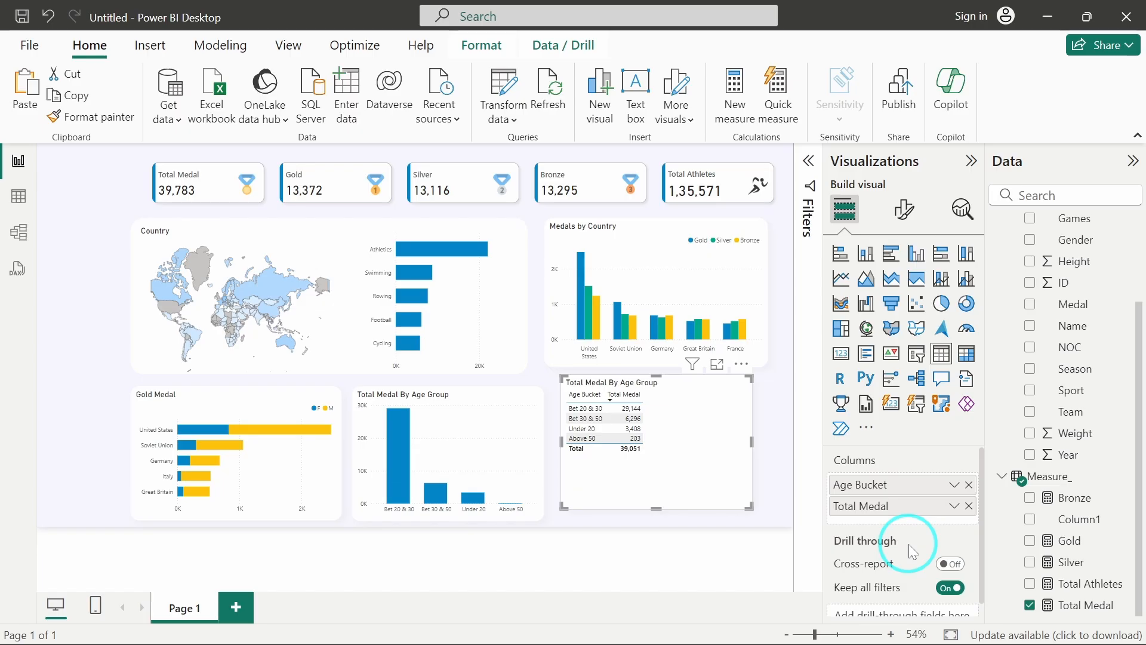
- Replace the Age Bucket and Total Medal columns of the copied table with the Name field
scroll(1018, 345, "up", 2)
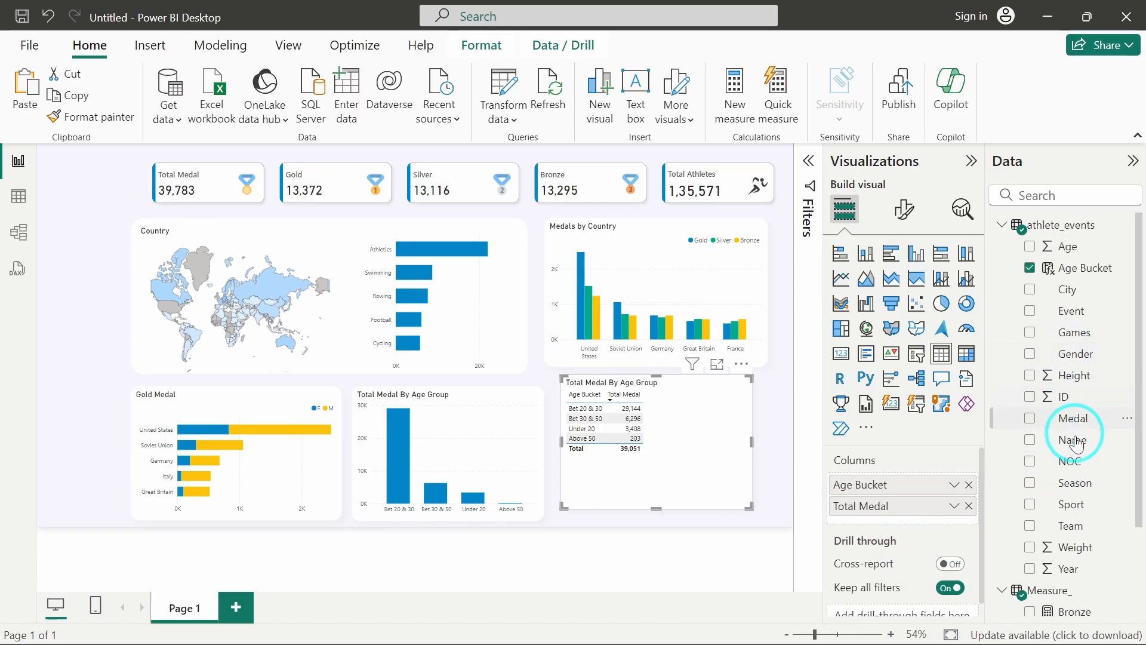
left_click_drag(1078, 445, 883, 527)
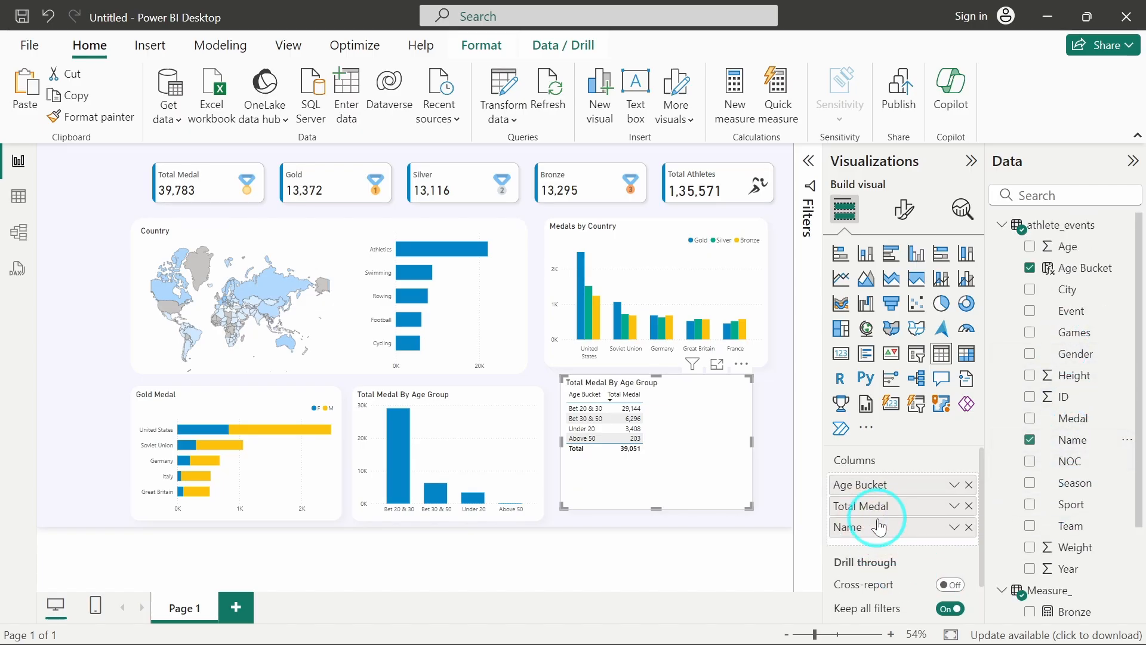
left_click(969, 484)
left_click(969, 485)
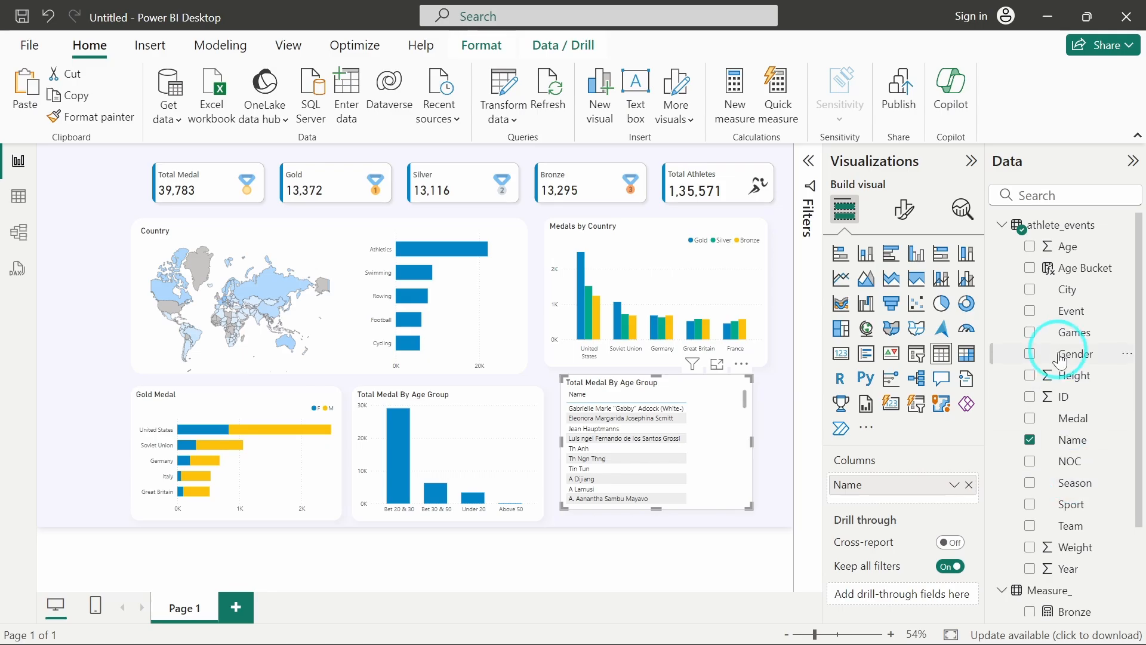
- Add the Team and Medal fields as columns after Name in the table
left_click_drag(1072, 525, 908, 499)
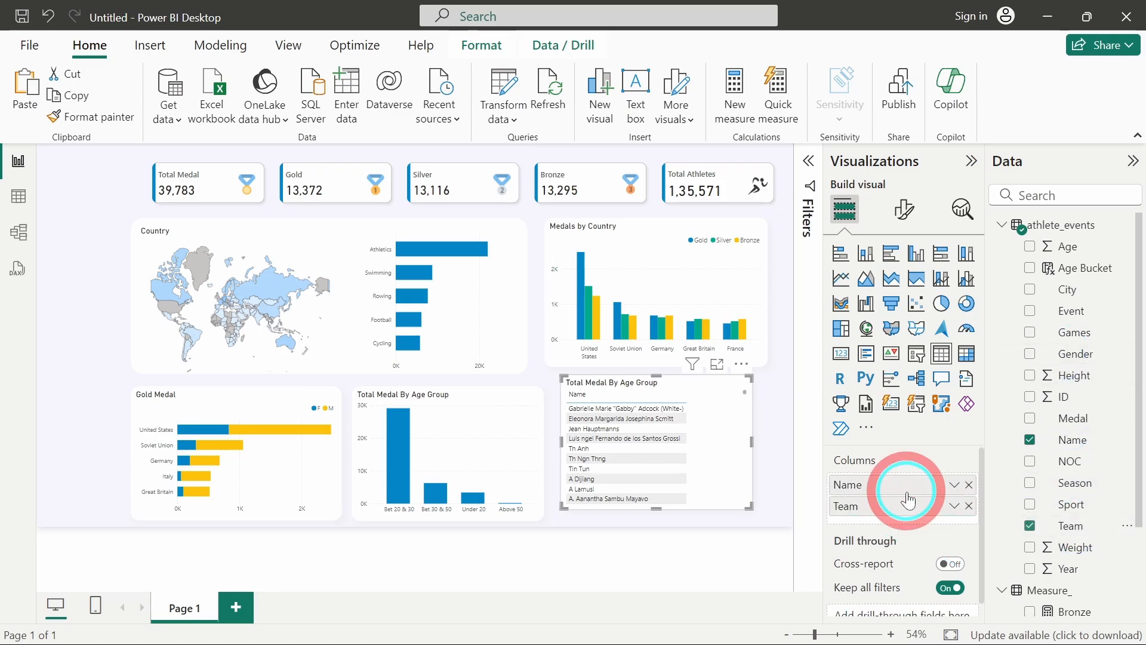
scroll(1075, 525, "down", 3)
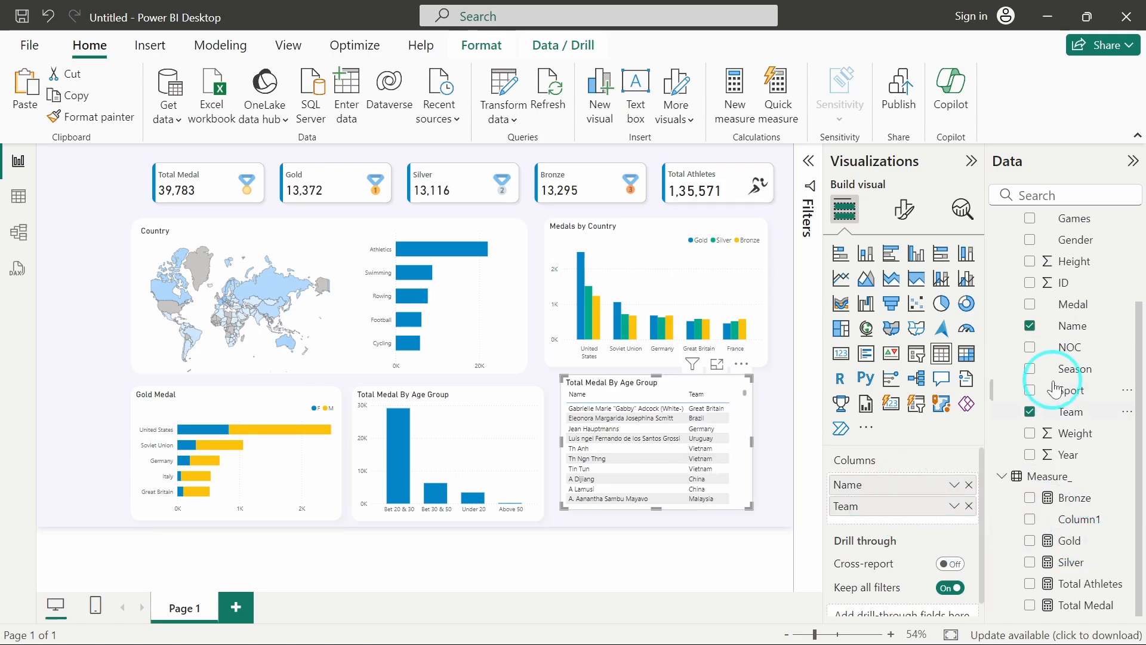
scroll(1057, 391, "up", 3)
left_click_drag(1072, 417, 884, 522)
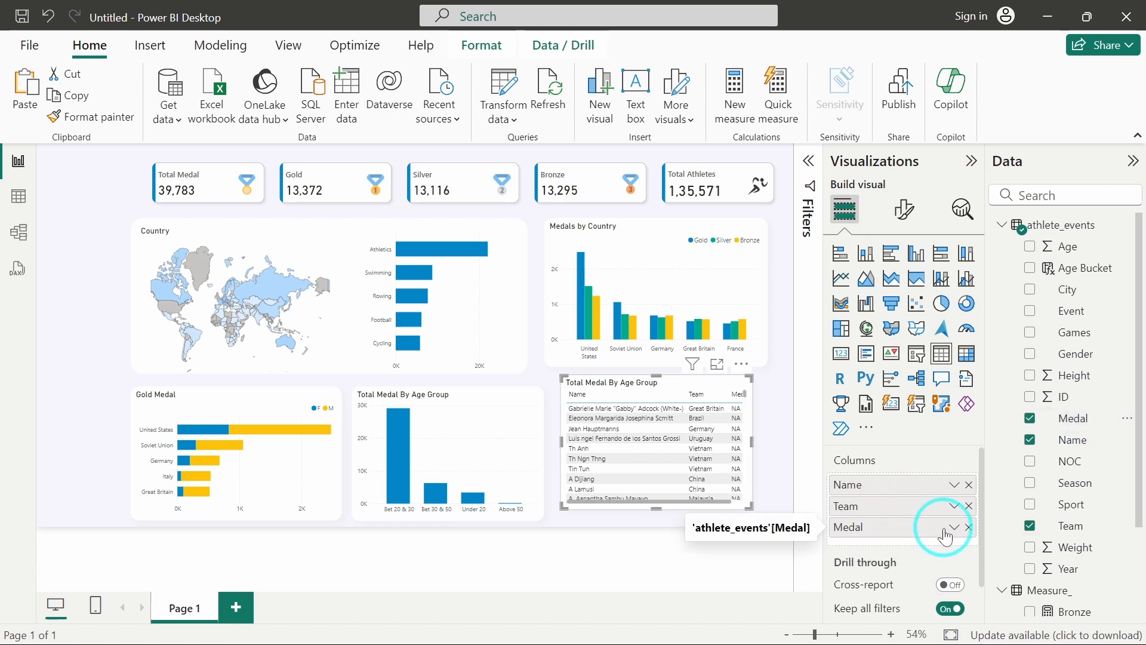
- Filter the table's Medal field to exclude NA, keeping Bronze, Gold and Silver
left_click(810, 162)
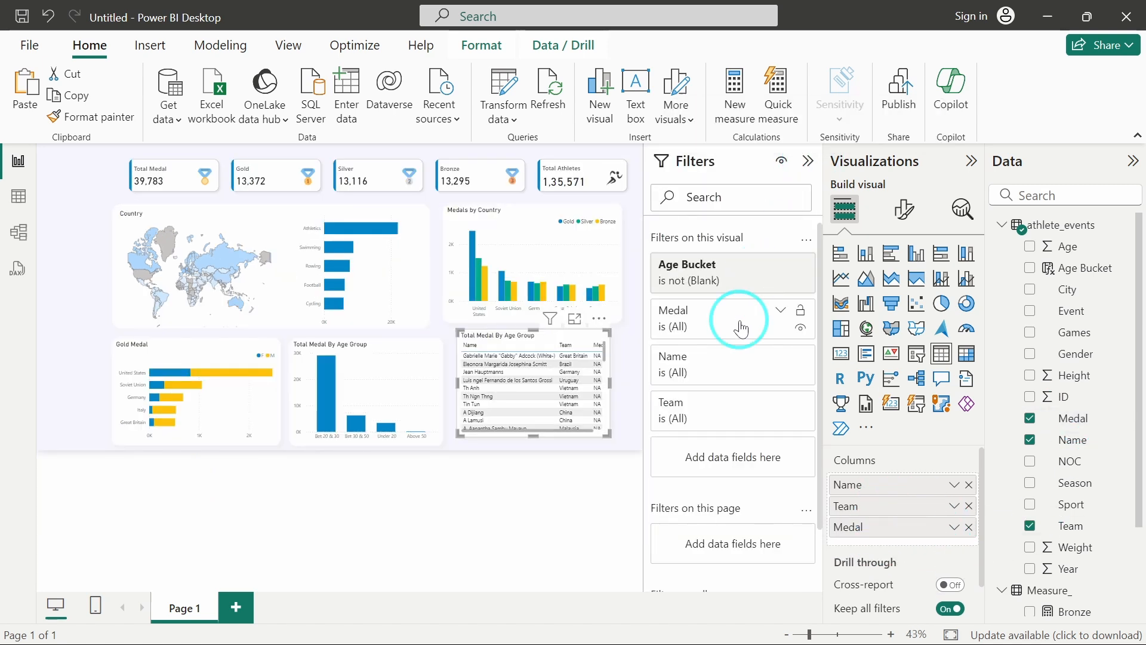
left_click(779, 309)
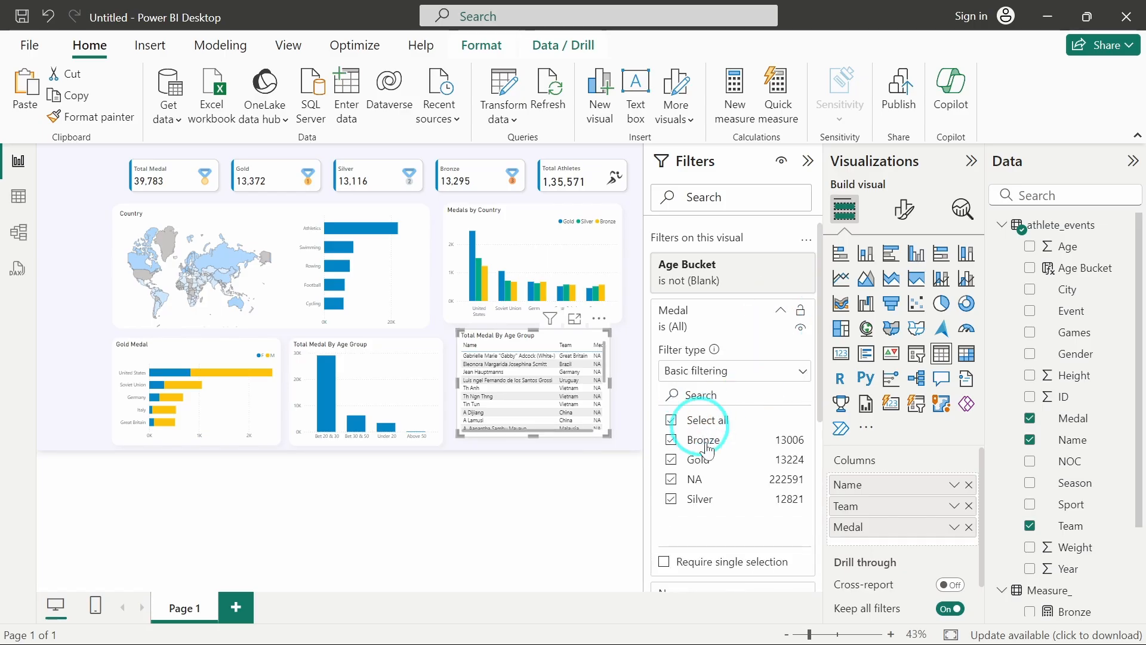
left_click(692, 480)
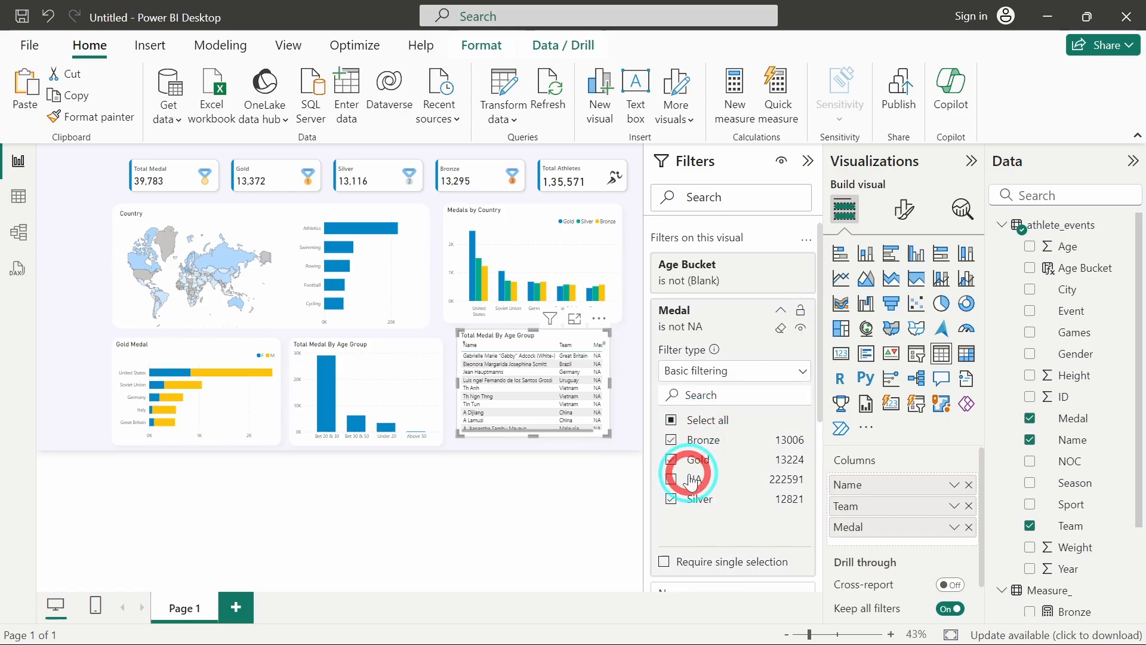
left_click(780, 311)
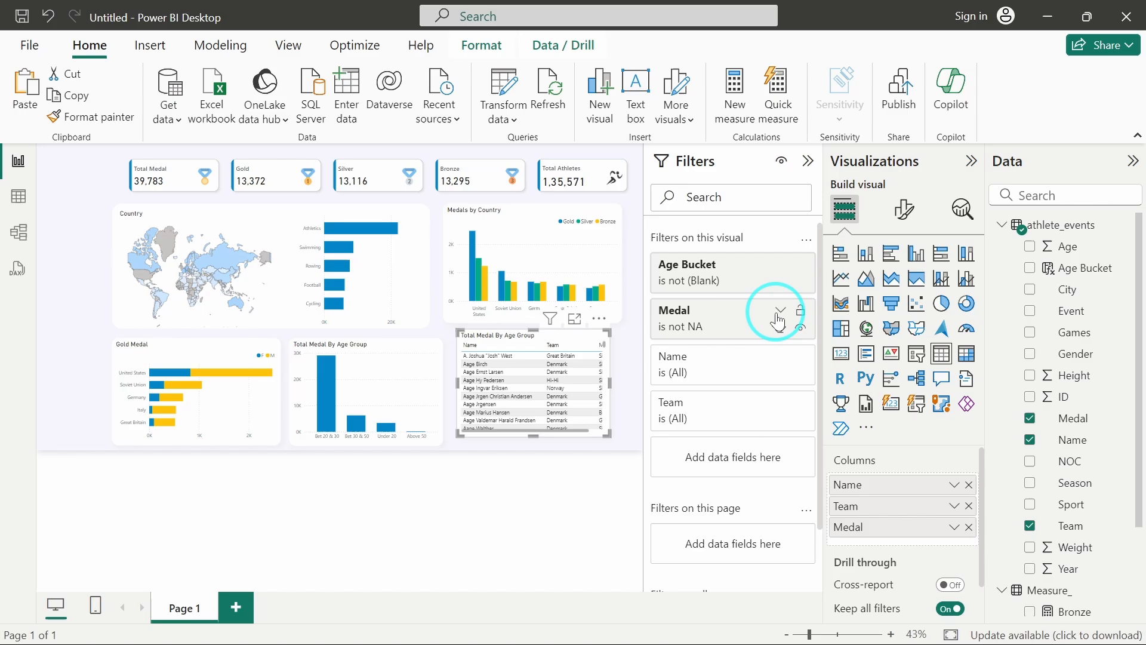
left_click(808, 163)
left_click(808, 168)
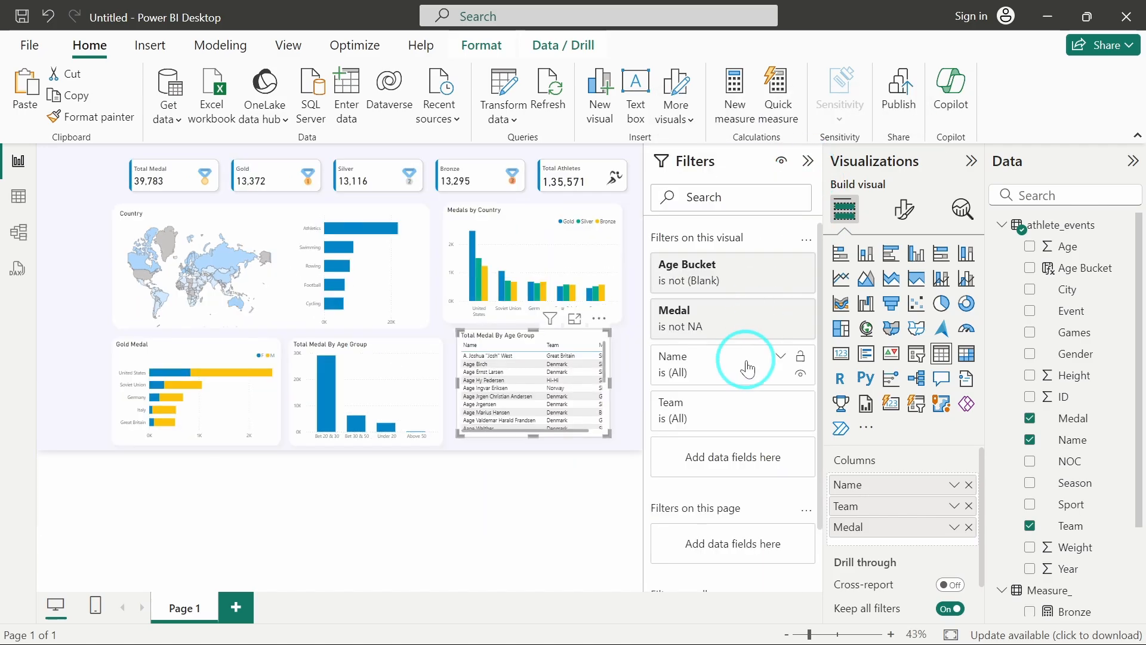
- Apply a Top N filter on the table's Name field showing the top 5 by the Total Medal measure
left_click(780, 359)
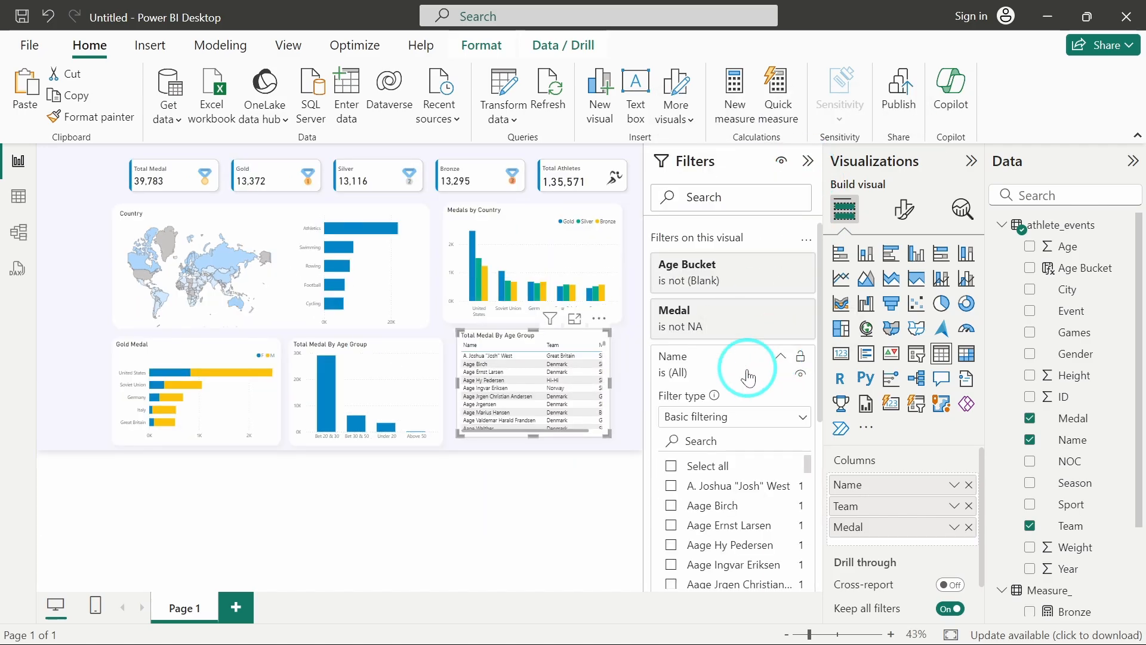
scroll(740, 355, "down", 2)
left_click(732, 327)
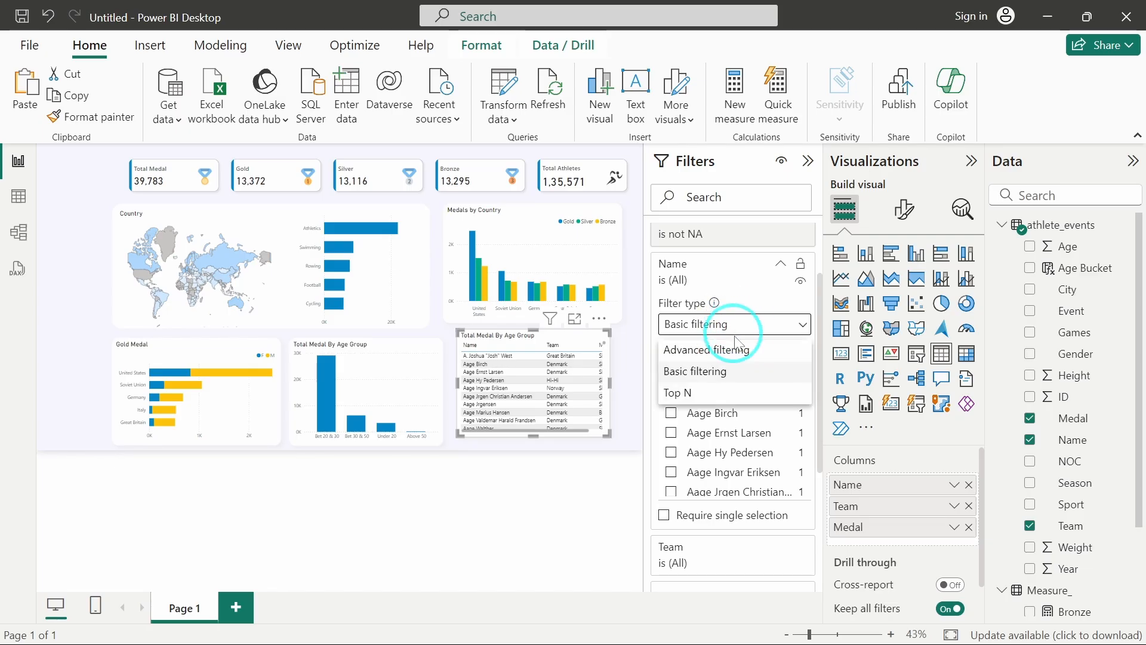
left_click(686, 394)
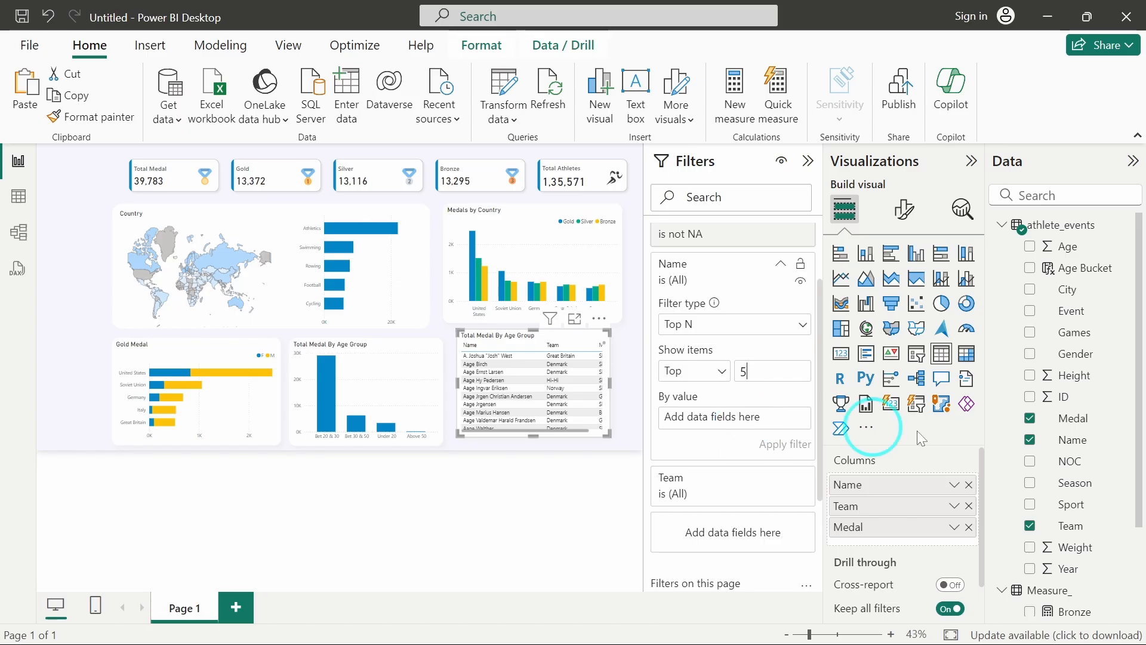
scroll(1066, 429, "down", 3)
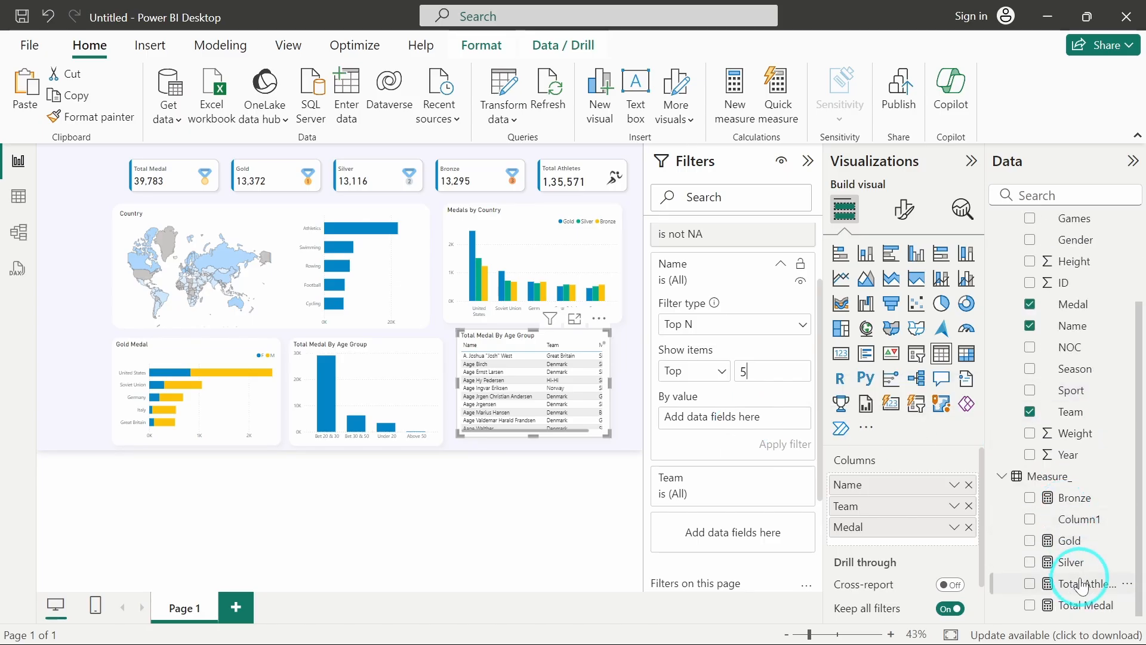
left_click_drag(1082, 612, 738, 418)
left_click(787, 443)
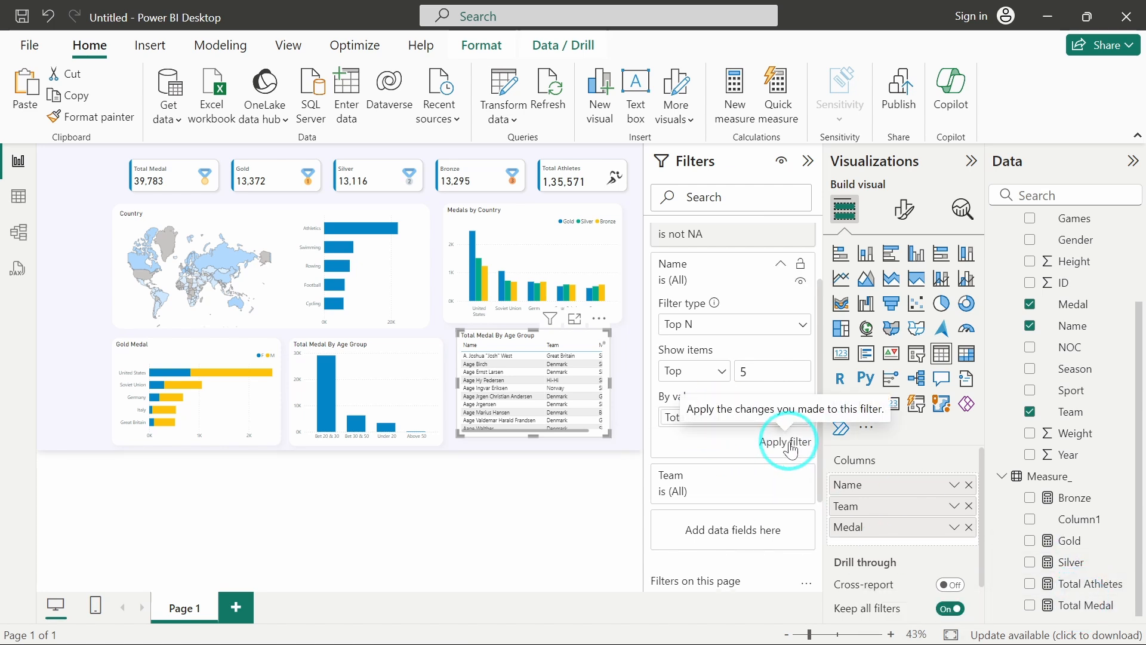
left_click(808, 162)
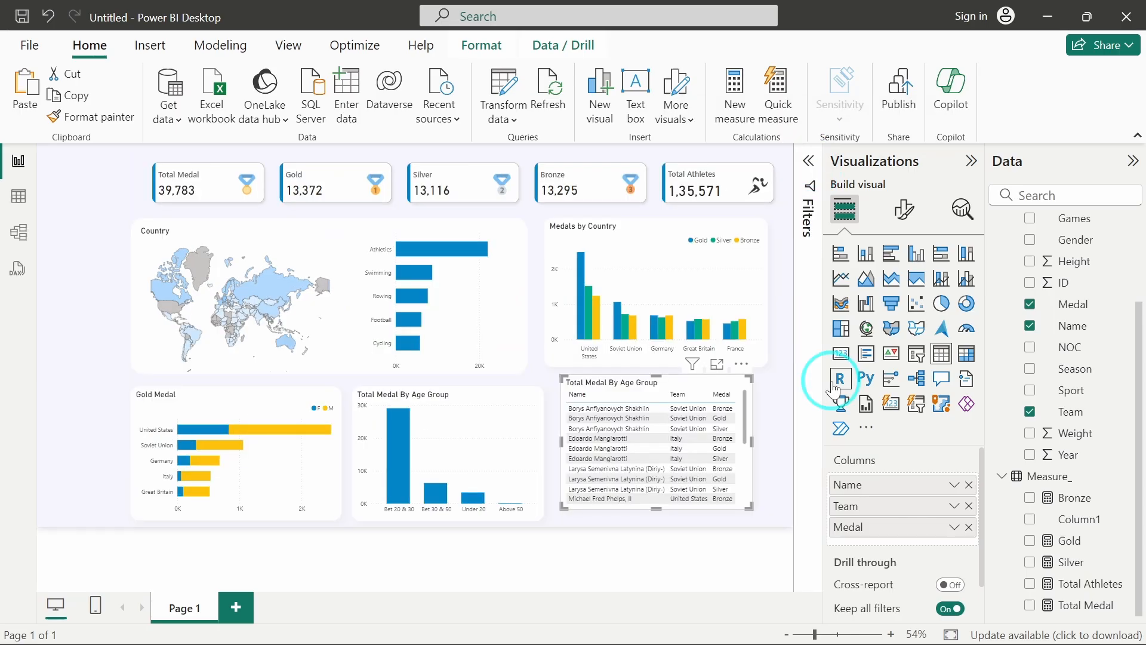
- Summarize the table's Medal column as Count and sort the table by it in descending order
left_click(954, 526)
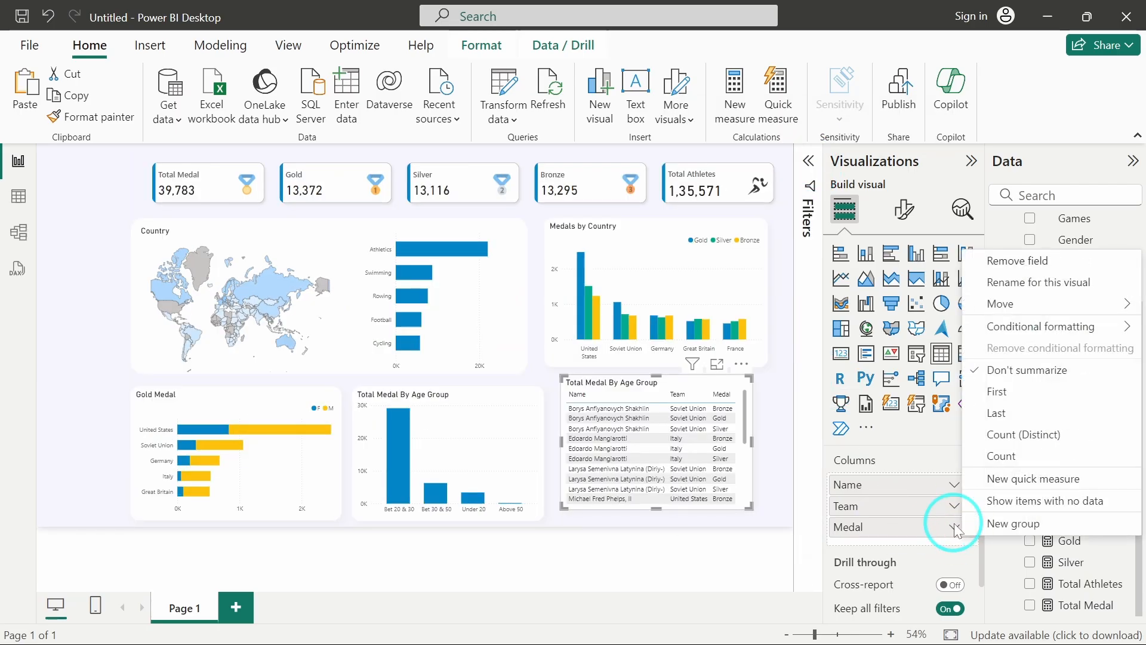
left_click(1010, 455)
left_click(715, 395)
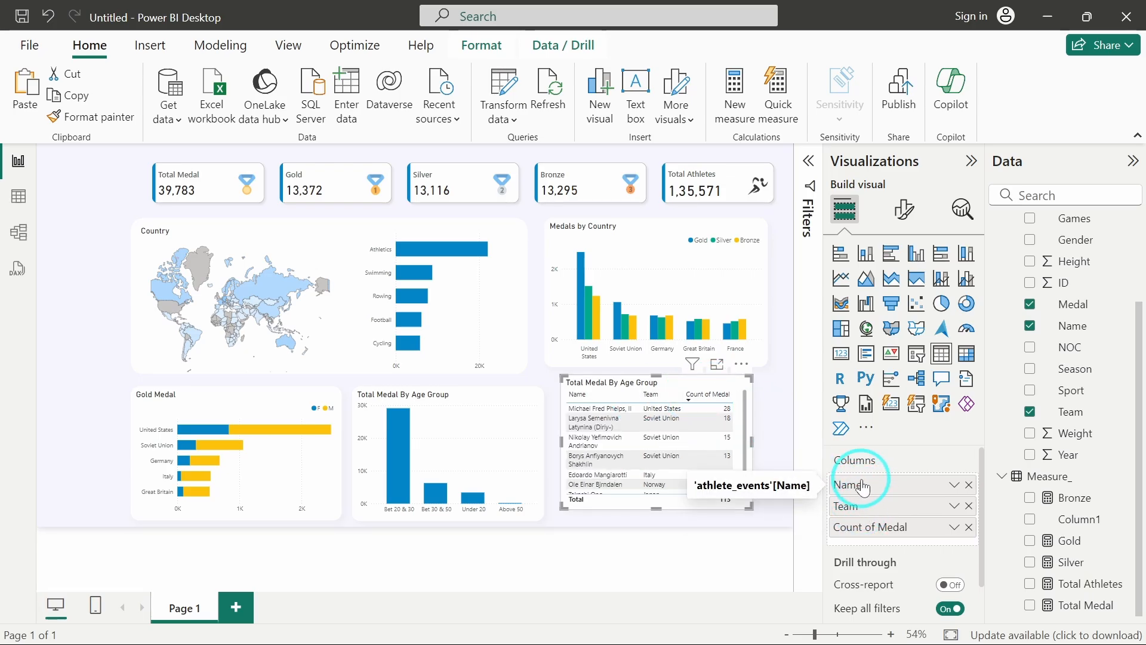
- Rename the table's columns for this visual to Athlete, Country and Total Medal
double_click(860, 484)
type("Athle")
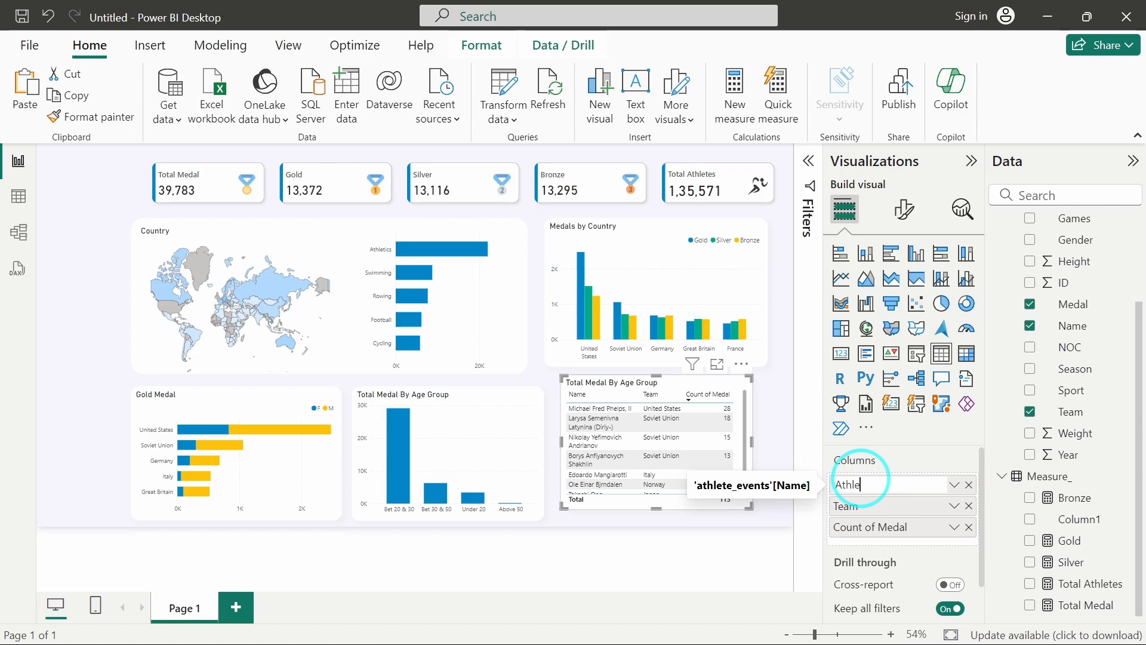
type("te")
key("Return")
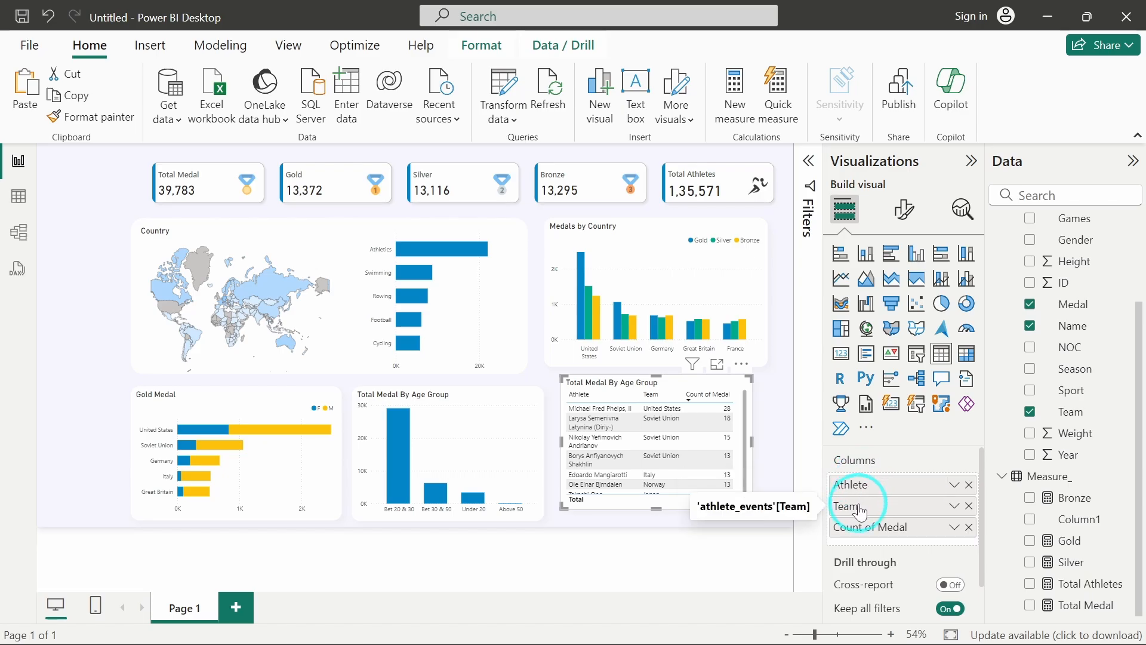
double_click(859, 506)
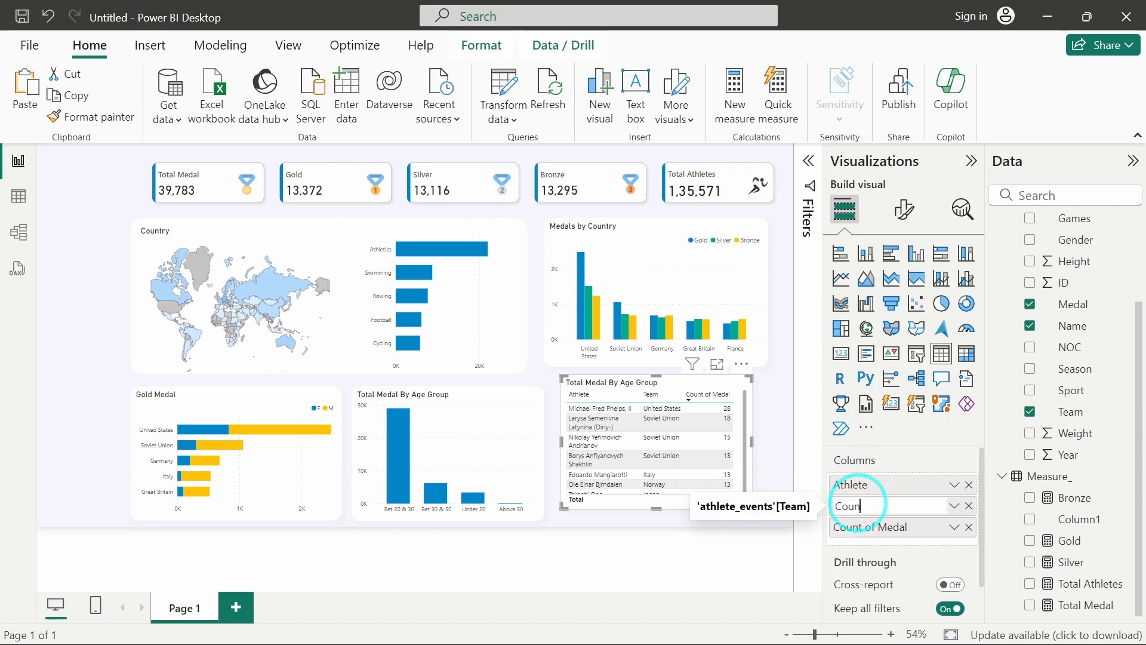
key("Return")
double_click(875, 527)
type("Total Medal")
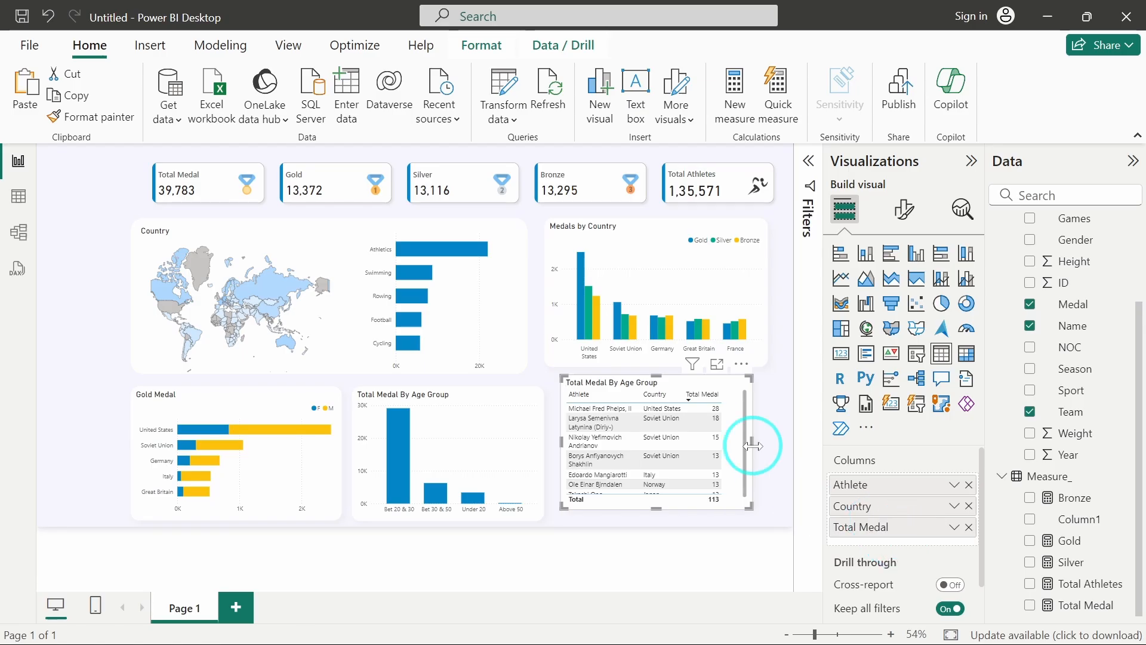
- Add light gray top and bottom borders to all sections of the athlete table's grid
left_click(905, 209)
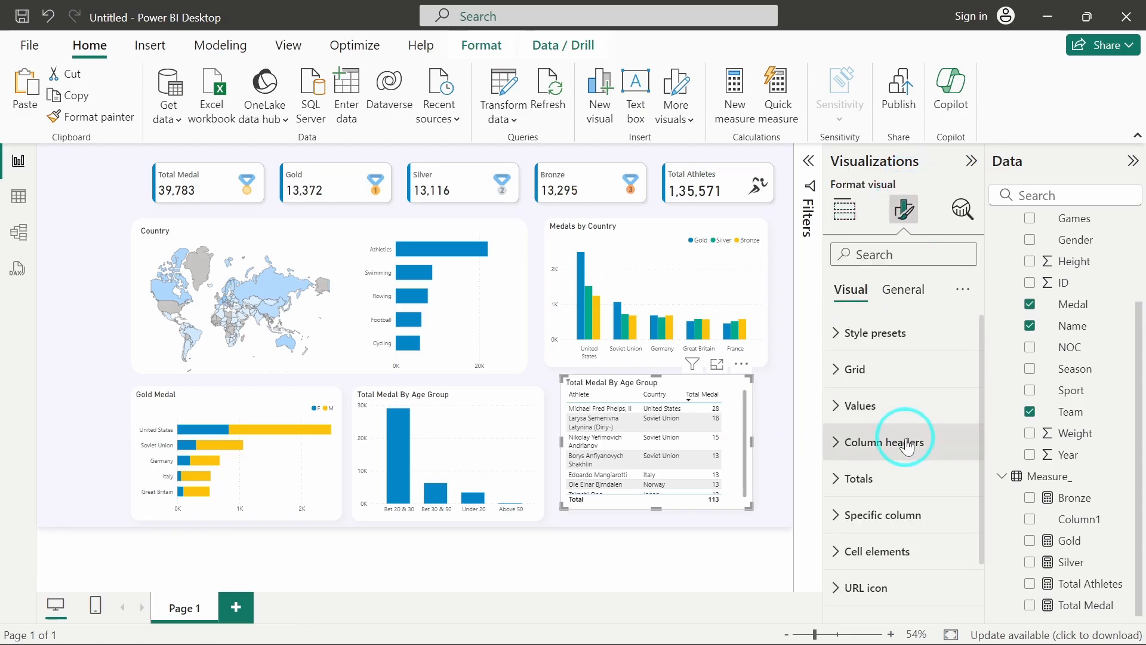
left_click(866, 369)
scroll(931, 493, "down", 2)
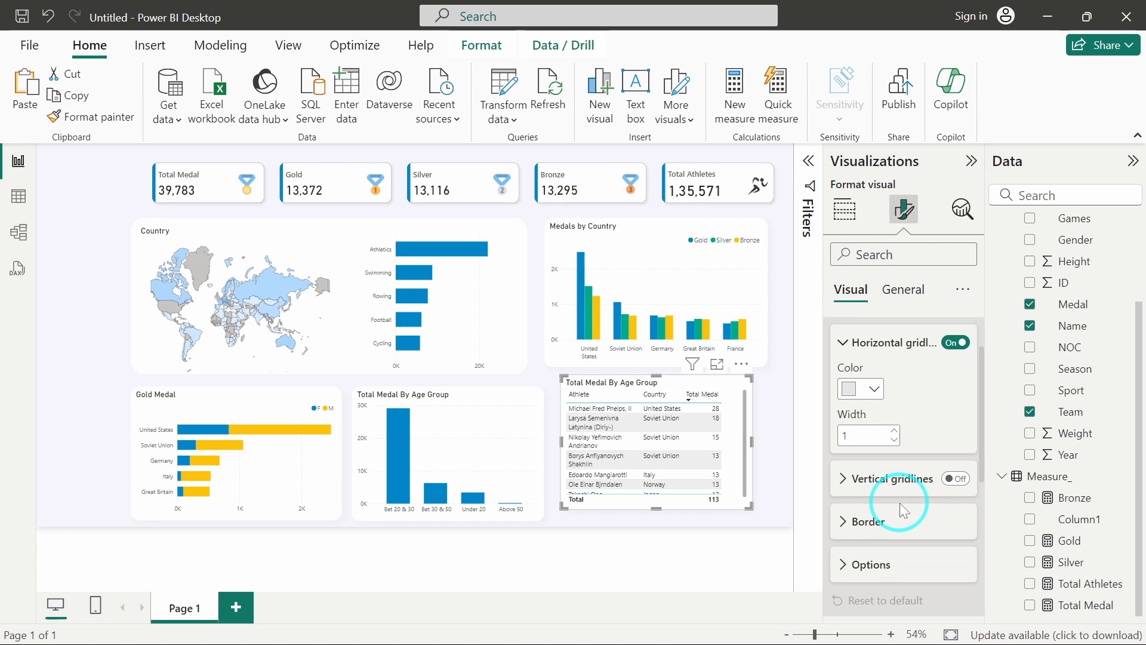
scroll(901, 489, "down", 2)
scroll(856, 469, "down", 3)
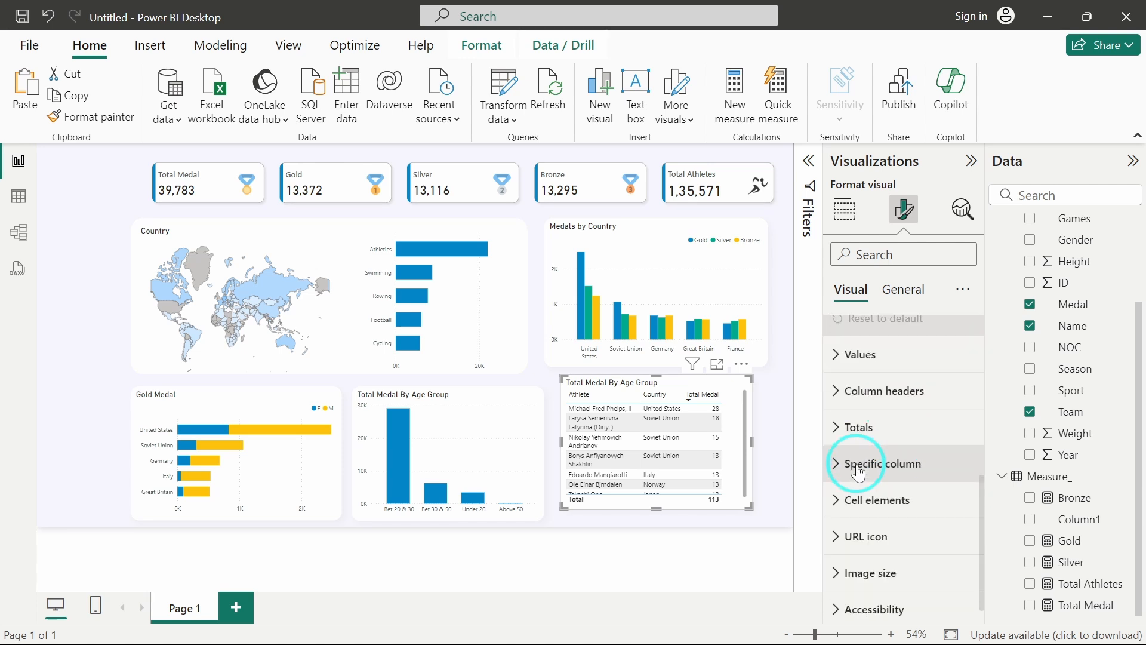
scroll(860, 407, "up", 3)
left_click(853, 404)
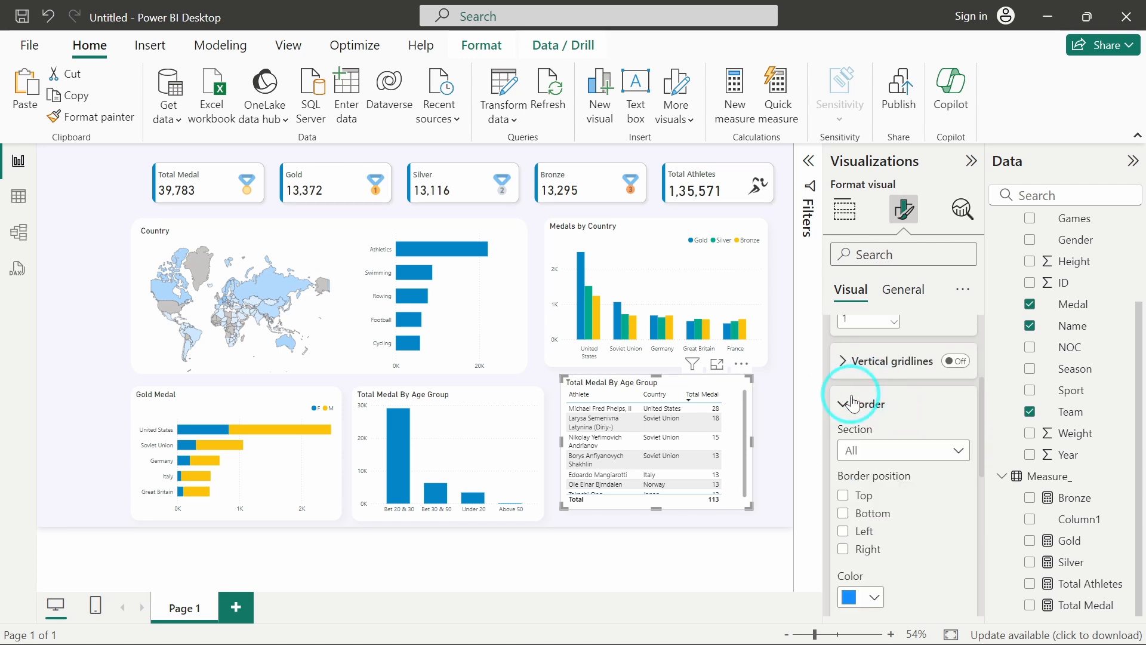
left_click(861, 464)
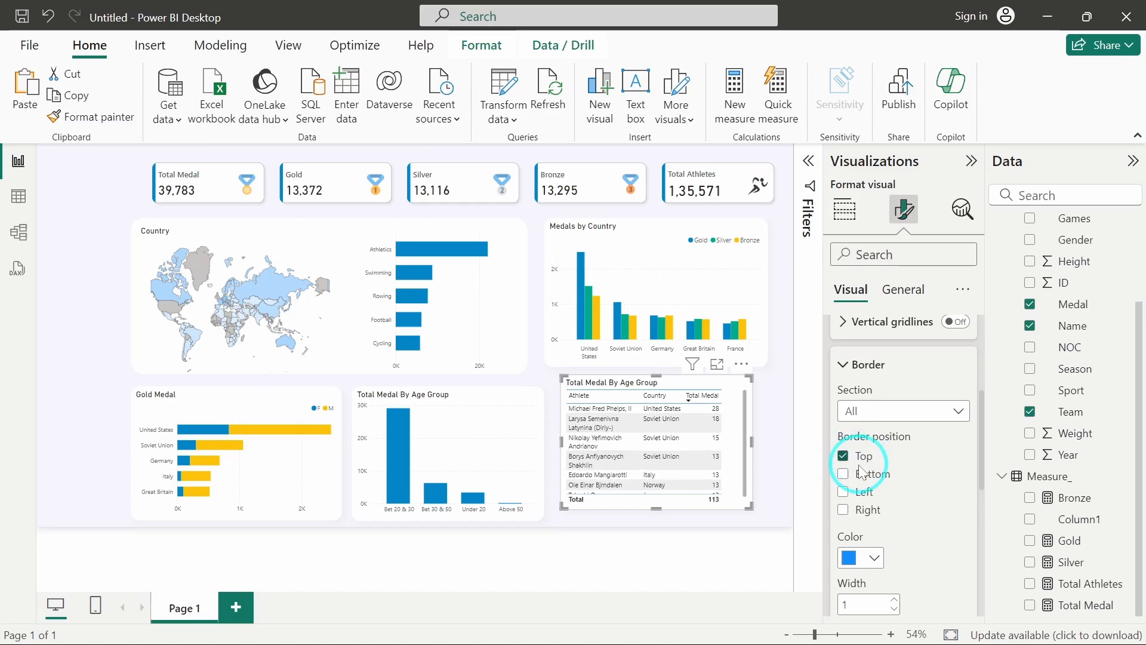
left_click(859, 474)
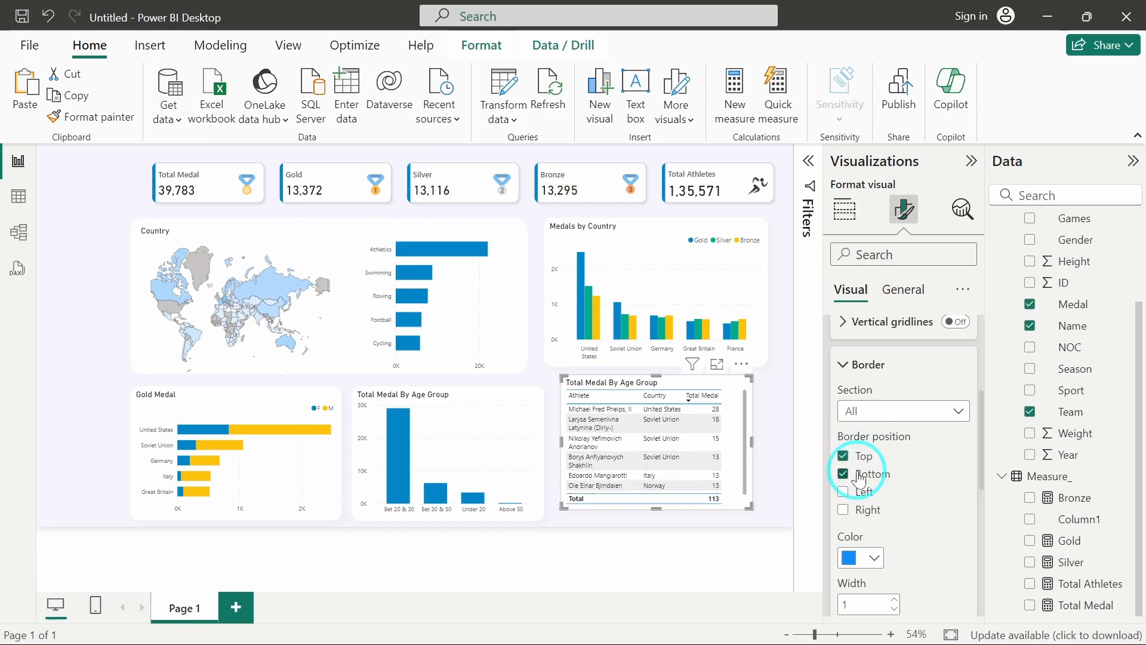
left_click(853, 564)
left_click(859, 333)
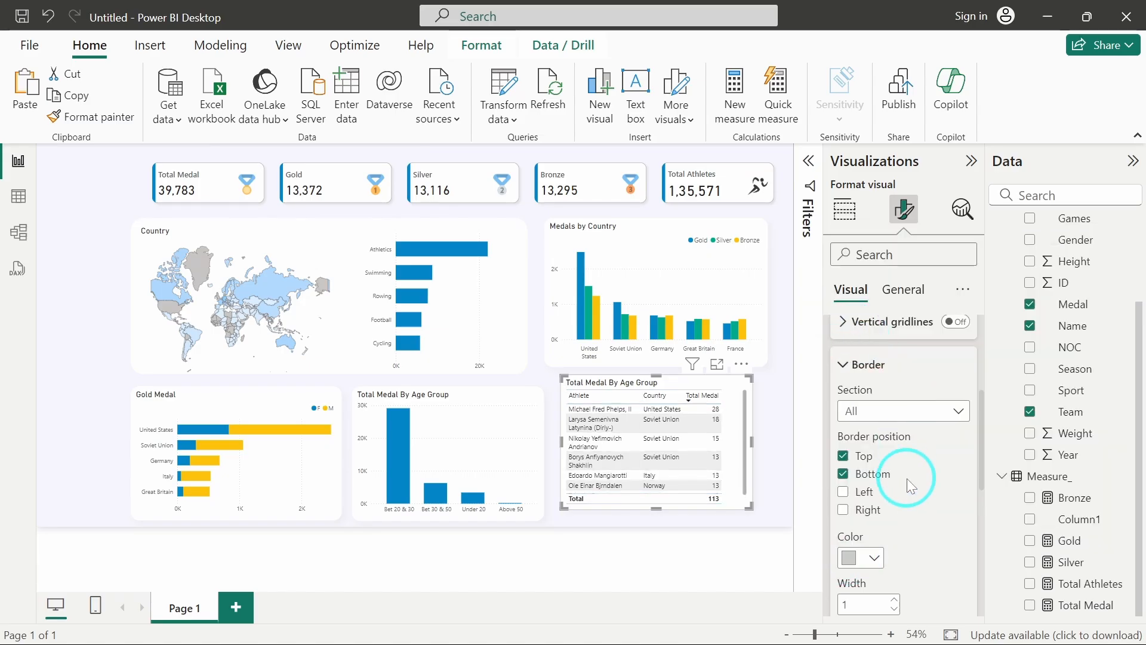
- Set the alternate background color of the athlete table's values to white
scroll(908, 478, "down", 5)
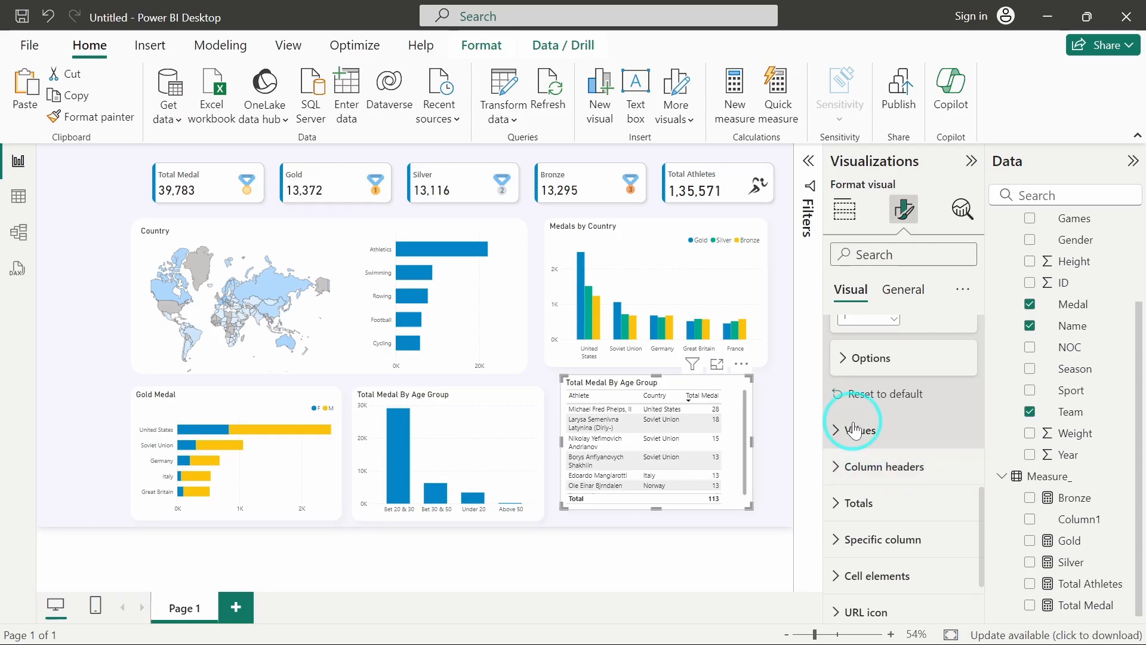
left_click(855, 430)
scroll(860, 478, "down", 2)
left_click(853, 511)
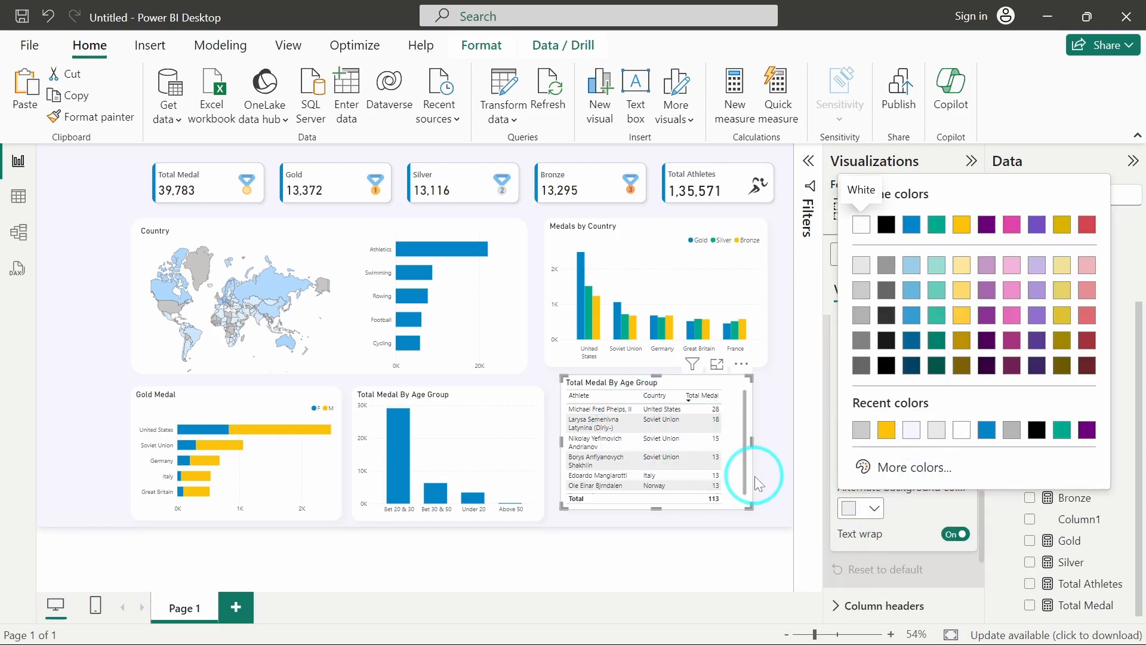
left_click(861, 225)
- Change the font of the athlete table's column headers to another Segoe UI variant
scroll(877, 459, "down", 5)
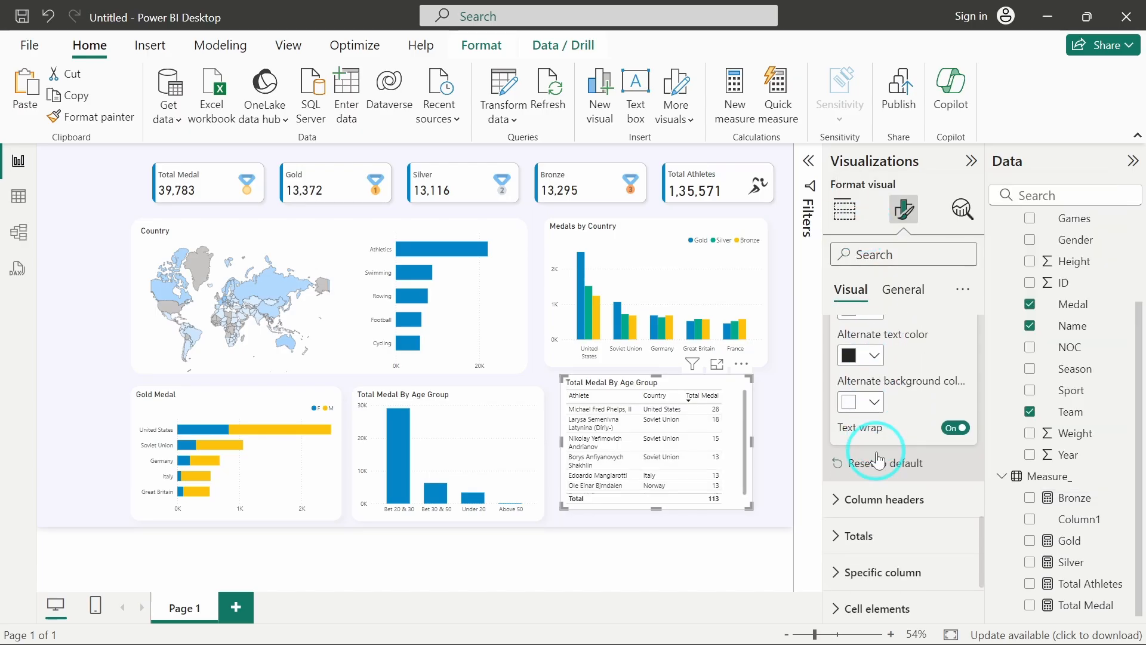
scroll(877, 460, "down", 2)
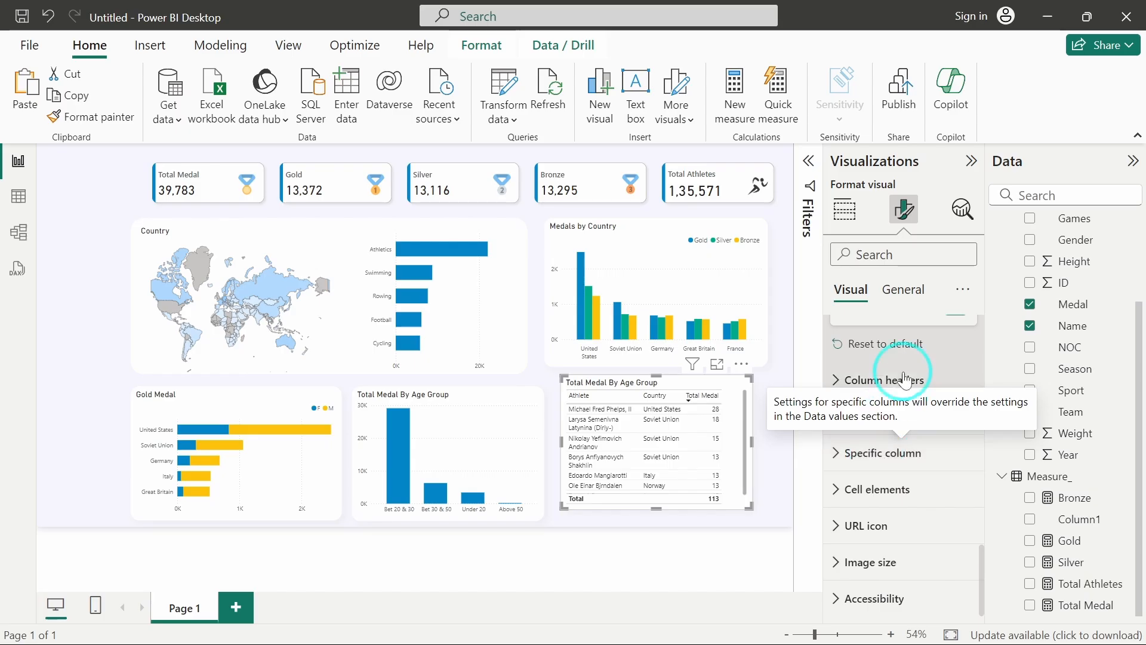
left_click(884, 381)
scroll(907, 454, "down", 3)
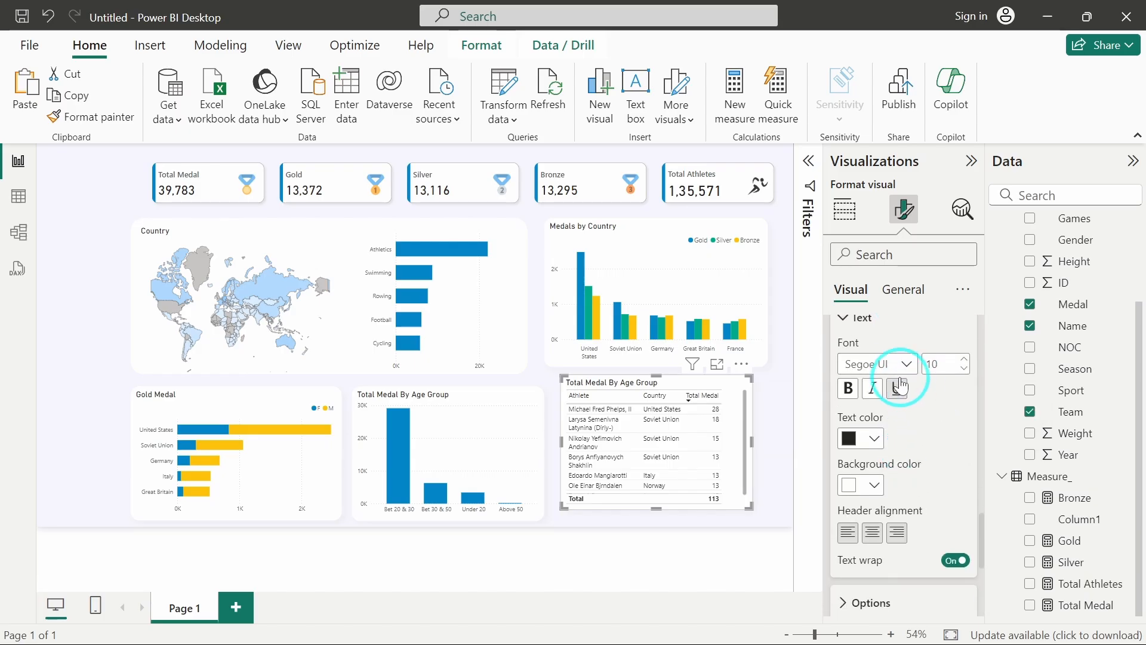
left_click(890, 364)
left_click(901, 254)
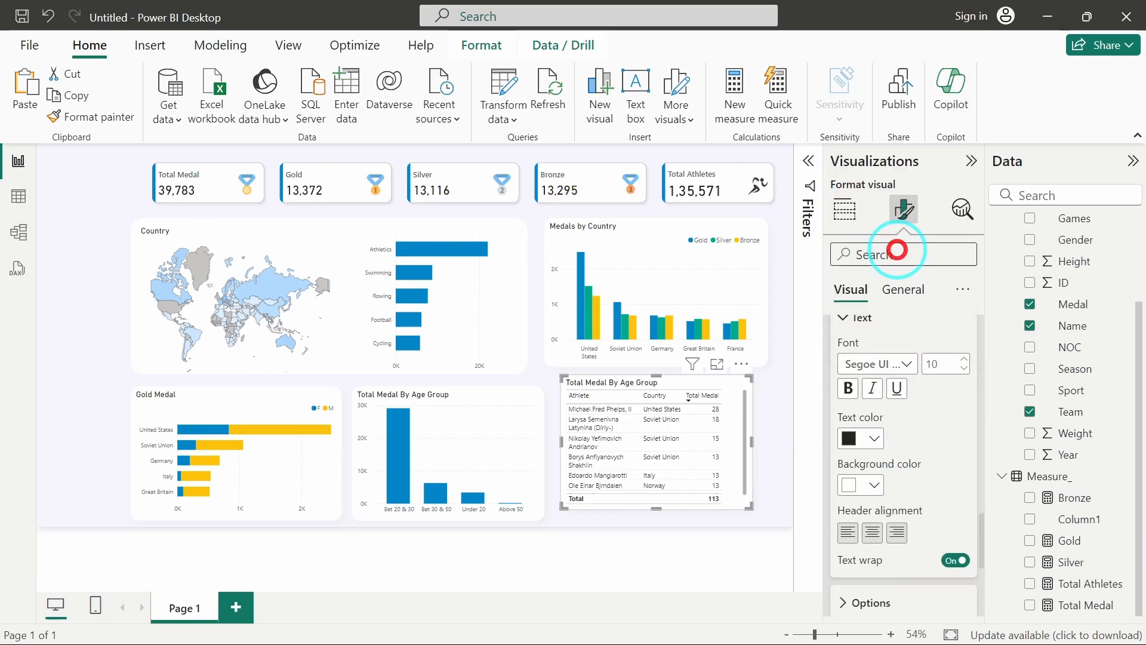
- Set the background color of the athlete table's column headers to light lavender #E5E5FC
left_click(854, 493)
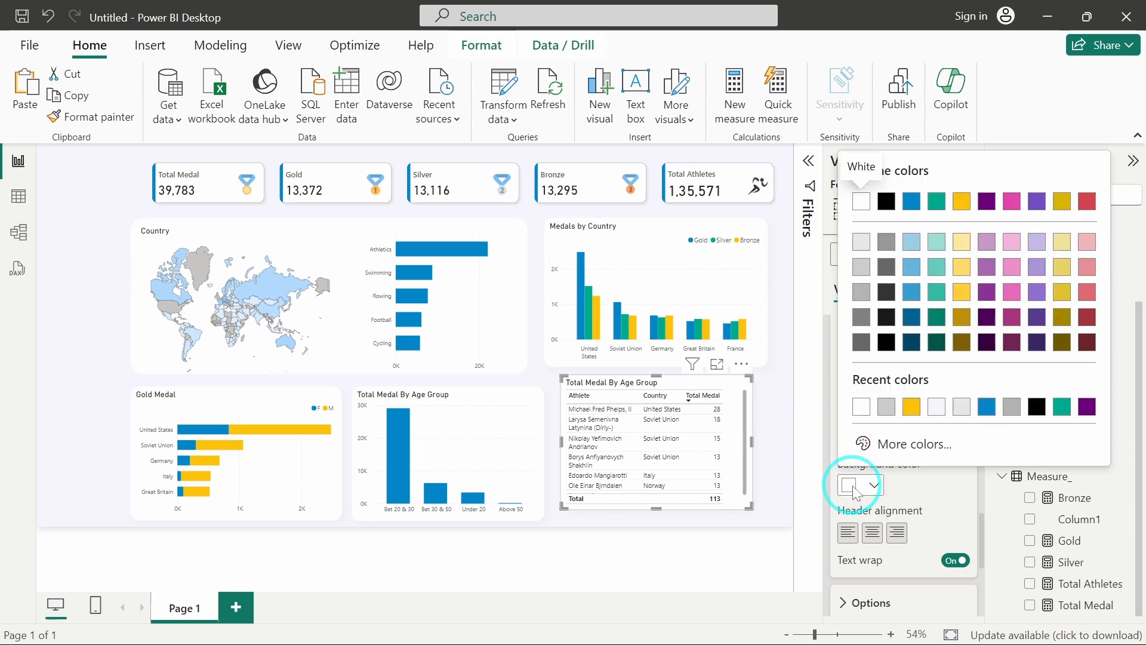
left_click(935, 408)
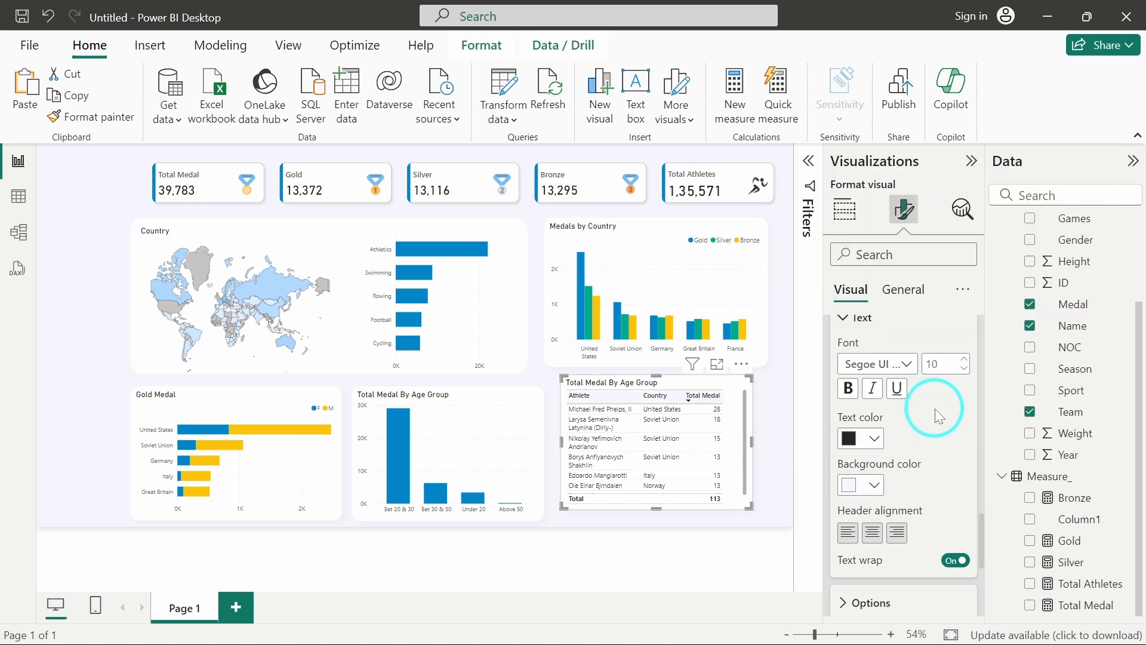
left_click(866, 483)
left_click(889, 455)
left_click(858, 169)
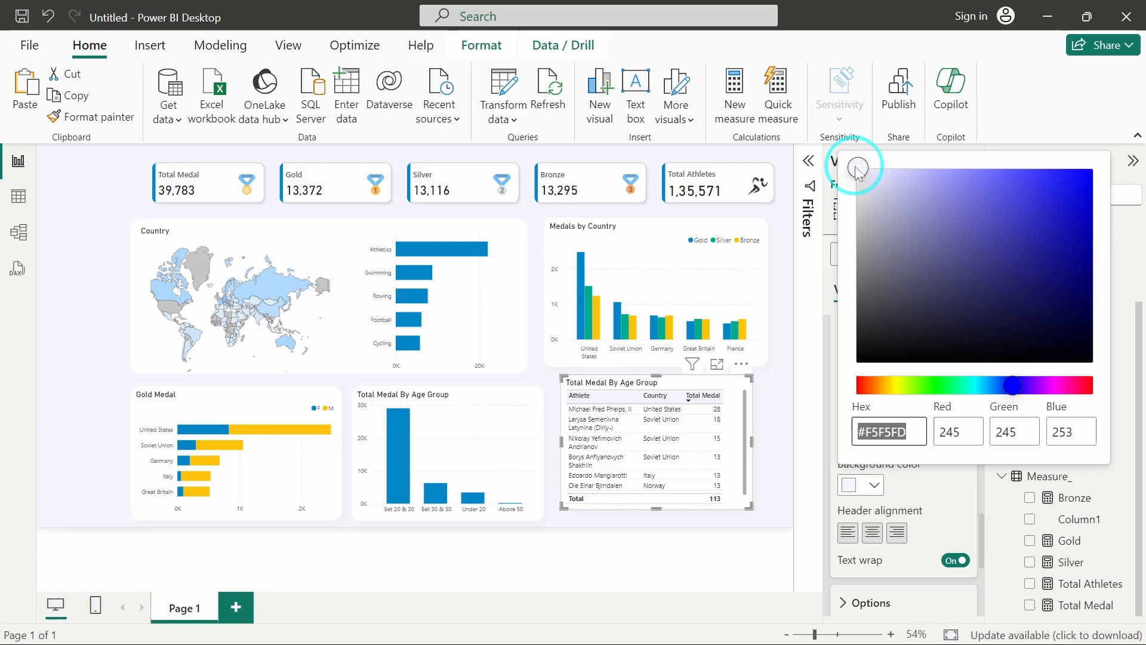
left_click_drag(894, 198, 879, 179)
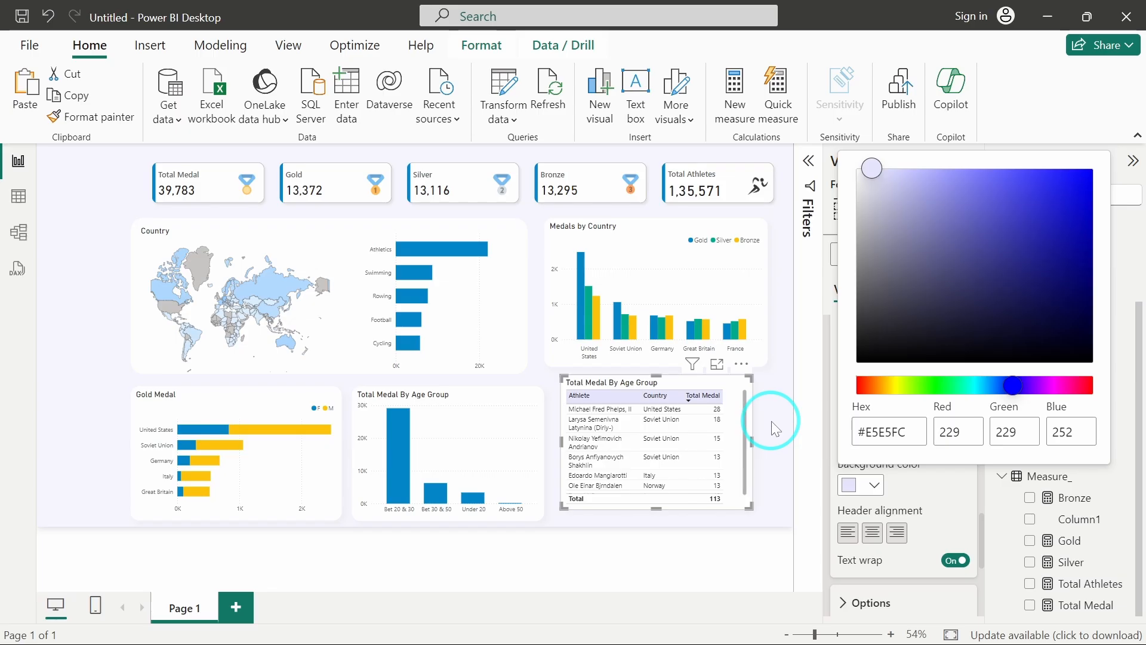
left_click(737, 430)
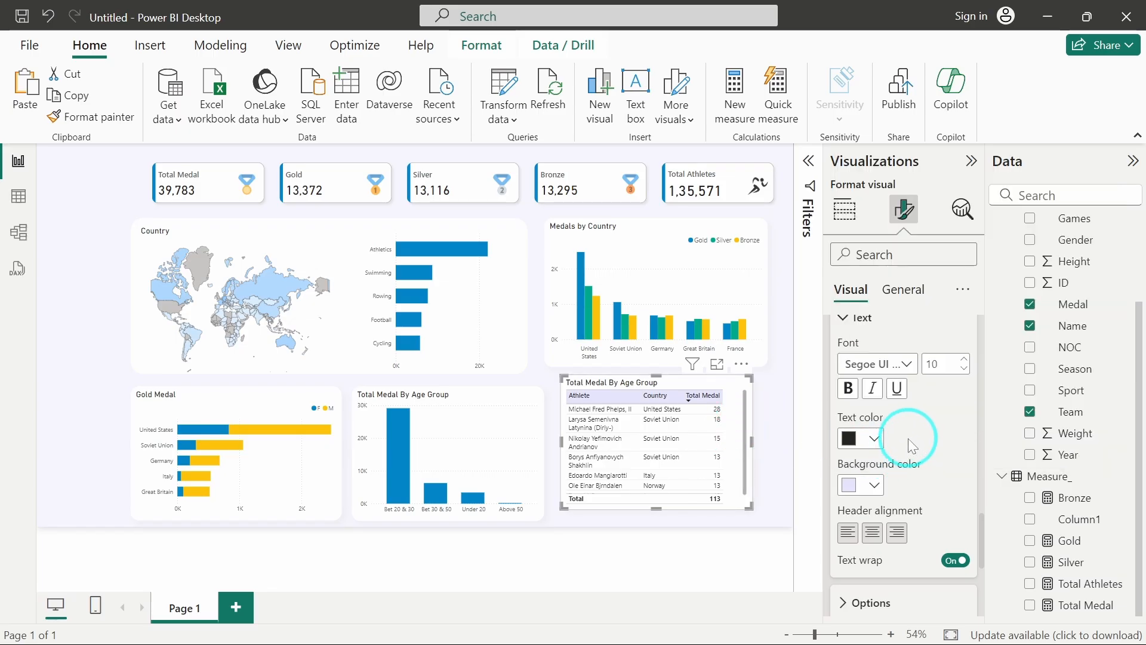
- Retitle the athlete table as "Top 5 Athletes"
left_click(904, 303)
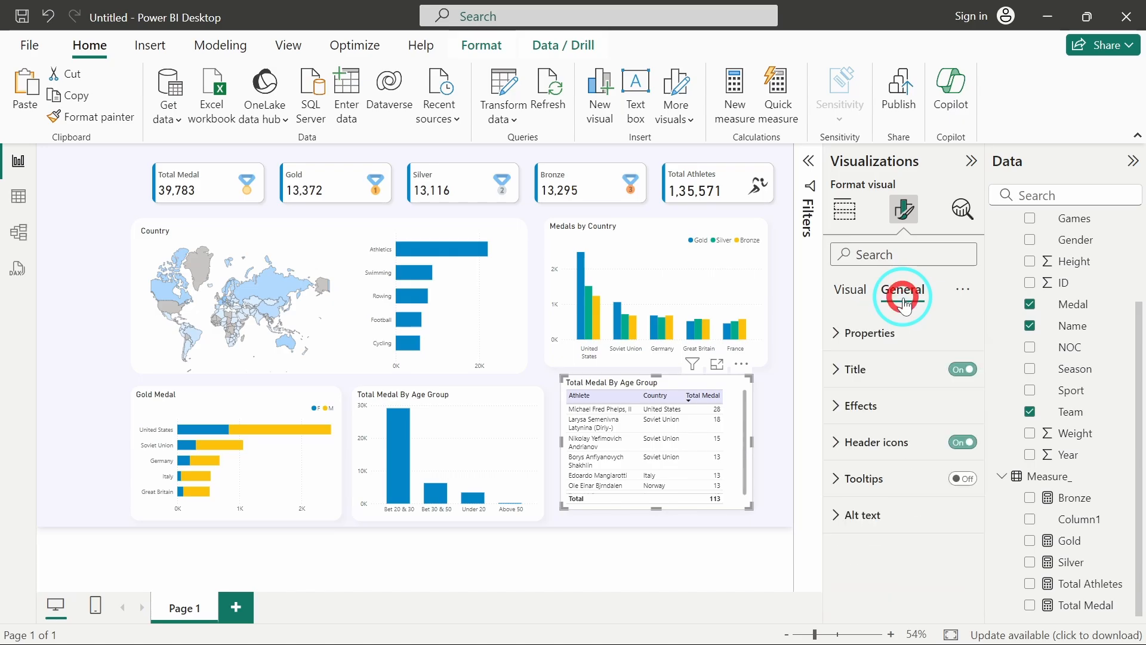
left_click(901, 368)
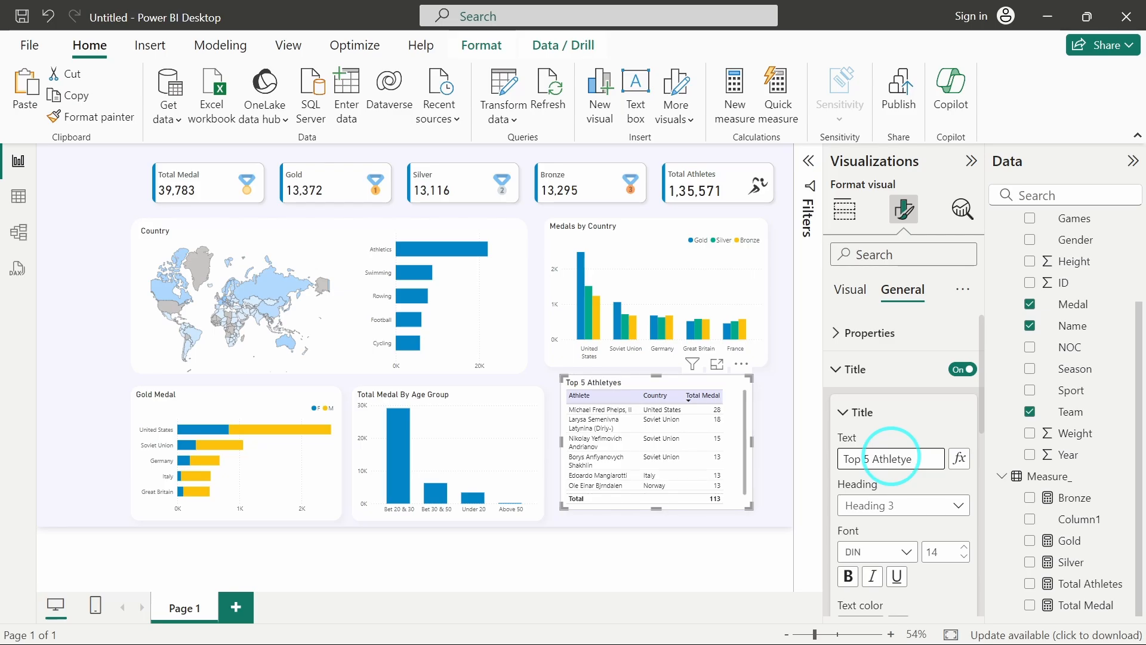
type("es")
scroll(931, 512, "down", 1)
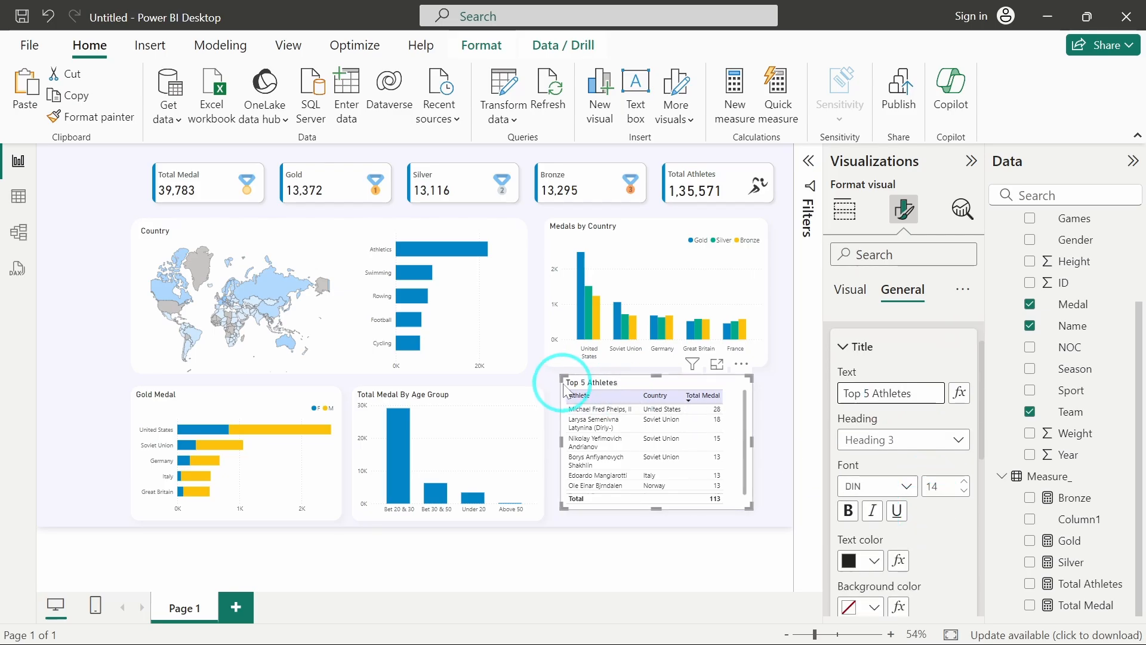
- Set the spacing below the athlete table's title to 10 px
scroll(975, 543, "down", 3)
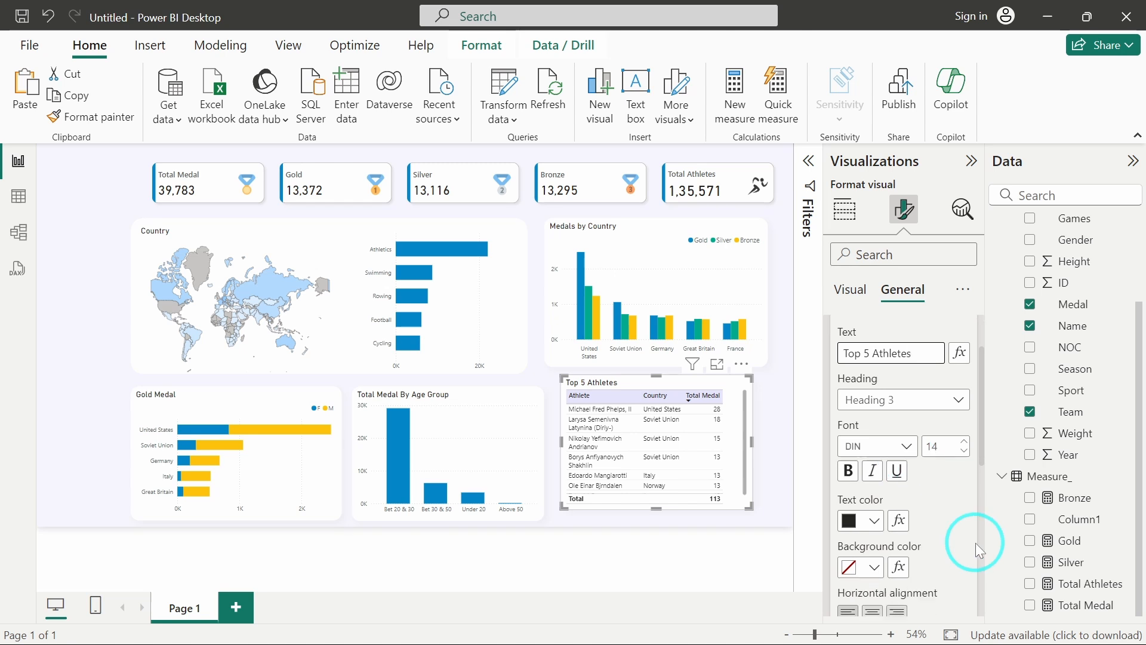
scroll(874, 514, "down", 2)
left_click(854, 481)
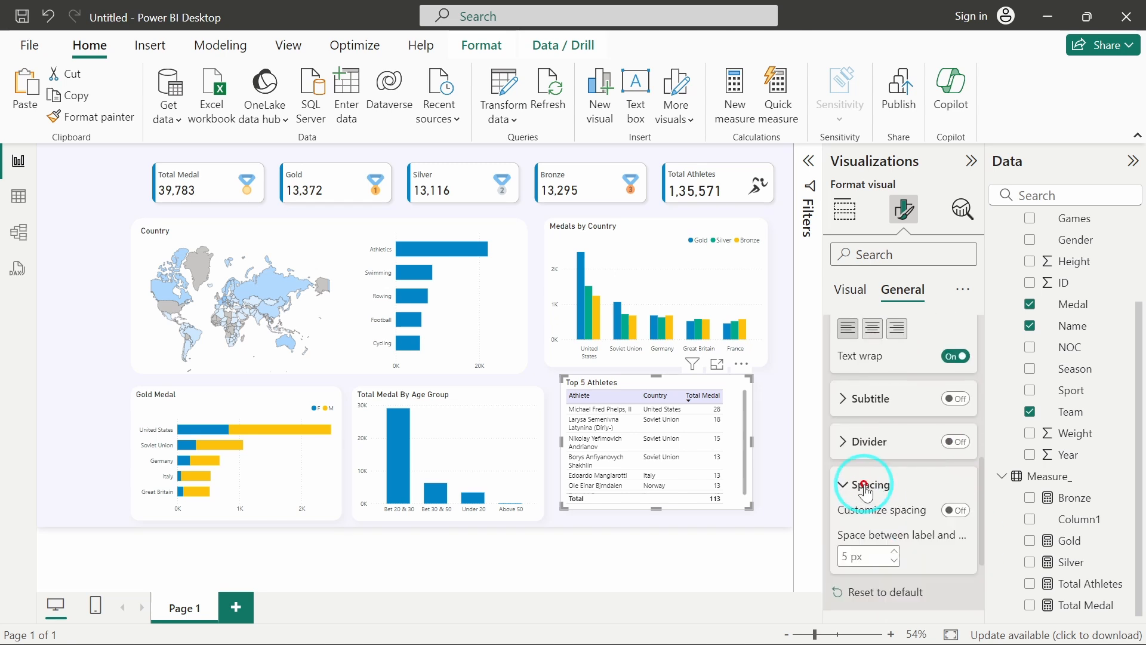
scroll(865, 493, "down", 2)
scroll(865, 493, "down", 1)
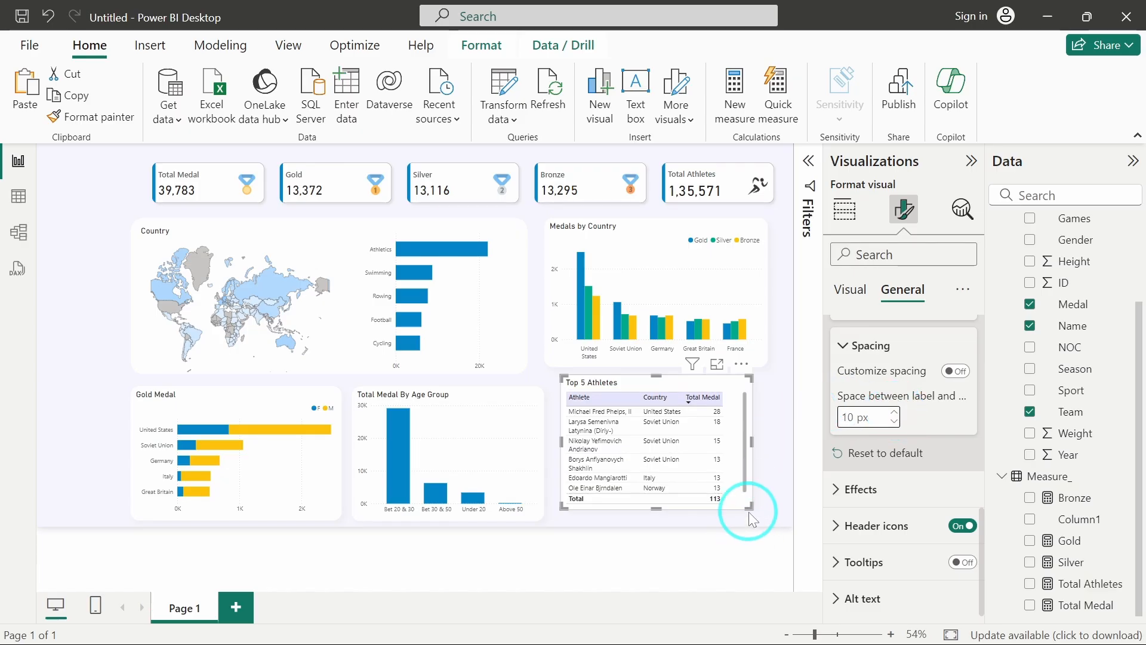
- Enlarge the Top 5 Athletes table slightly and shift it toward the page's right edge
left_click_drag(749, 508, 755, 517)
left_click_drag(623, 384, 656, 388)
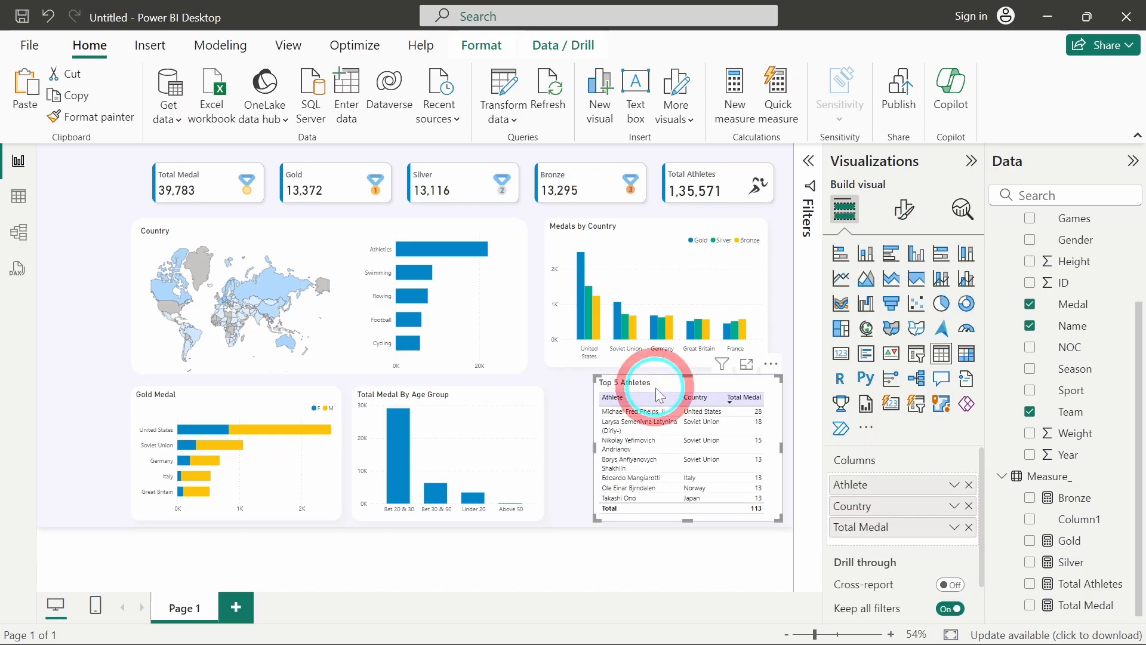
left_click(572, 421)
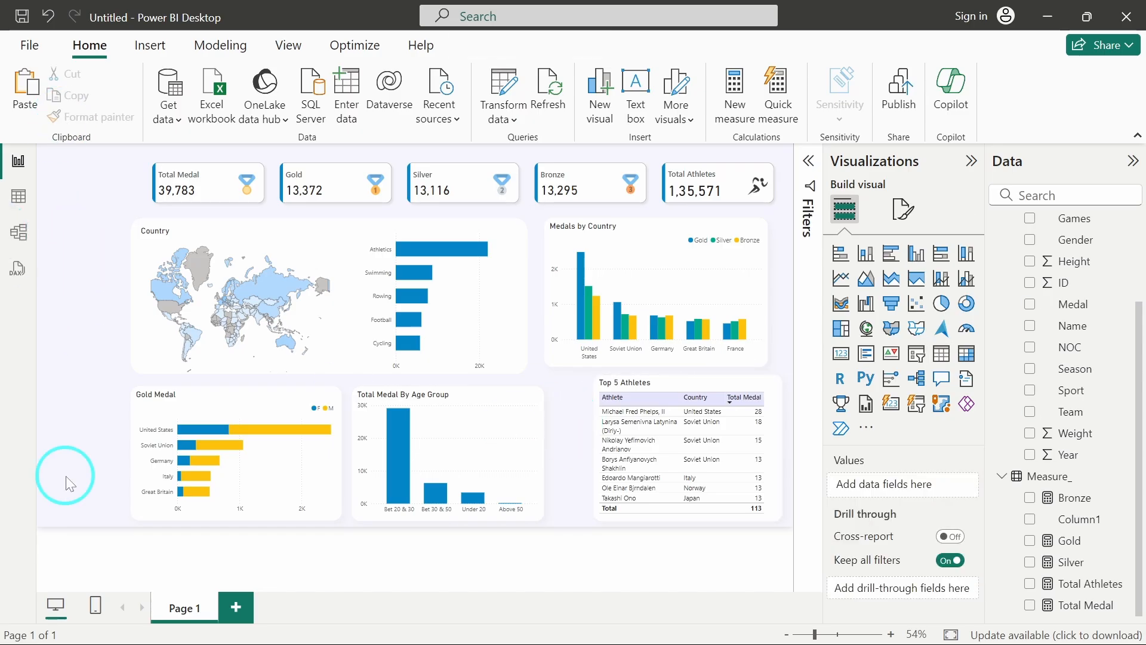
- Duplicate the white background shape behind the map and reshape the copy into a tall, narrow sidebar along the page's left edge
left_click(56, 366)
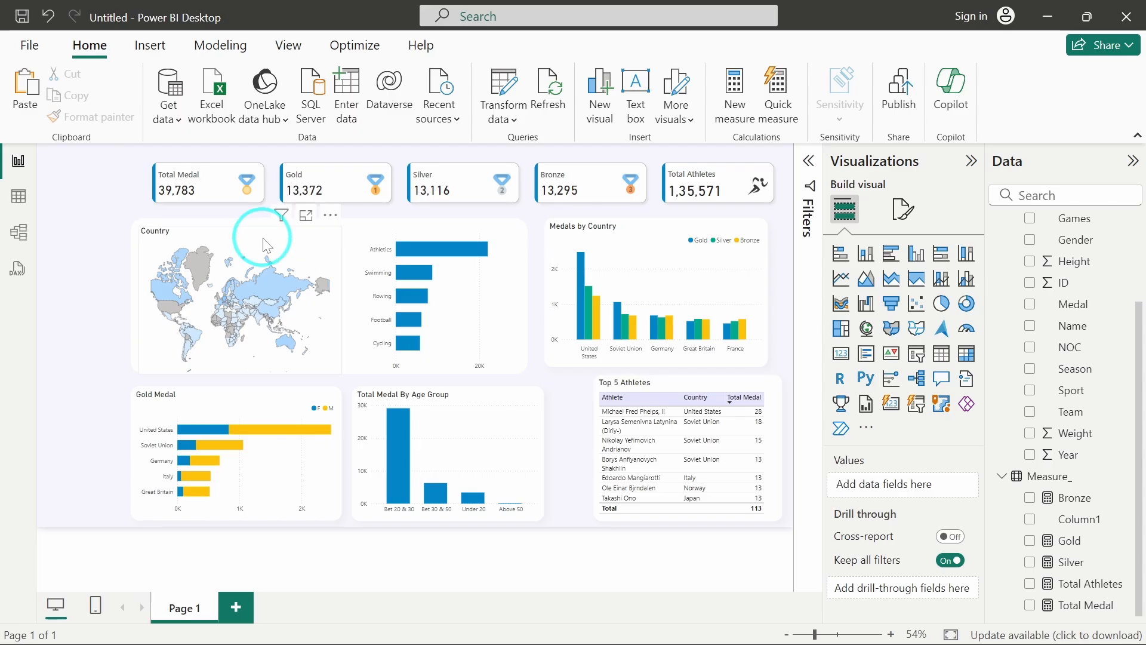
left_click(345, 224)
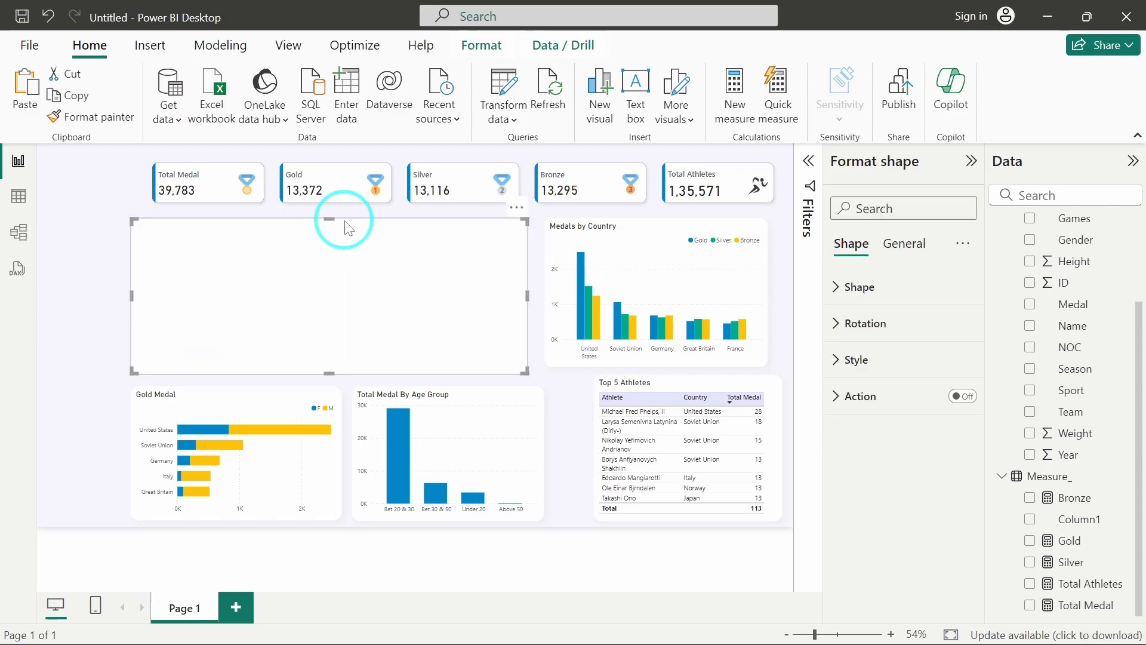
left_click_drag(358, 302, 235, 224)
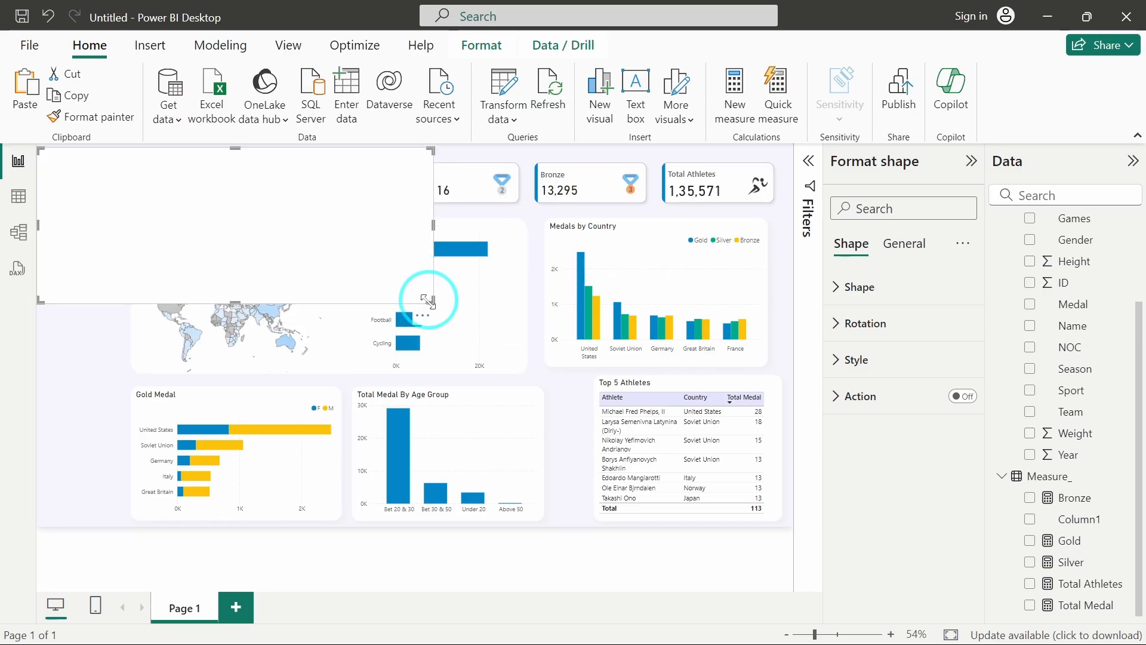
left_click_drag(430, 300, 115, 505)
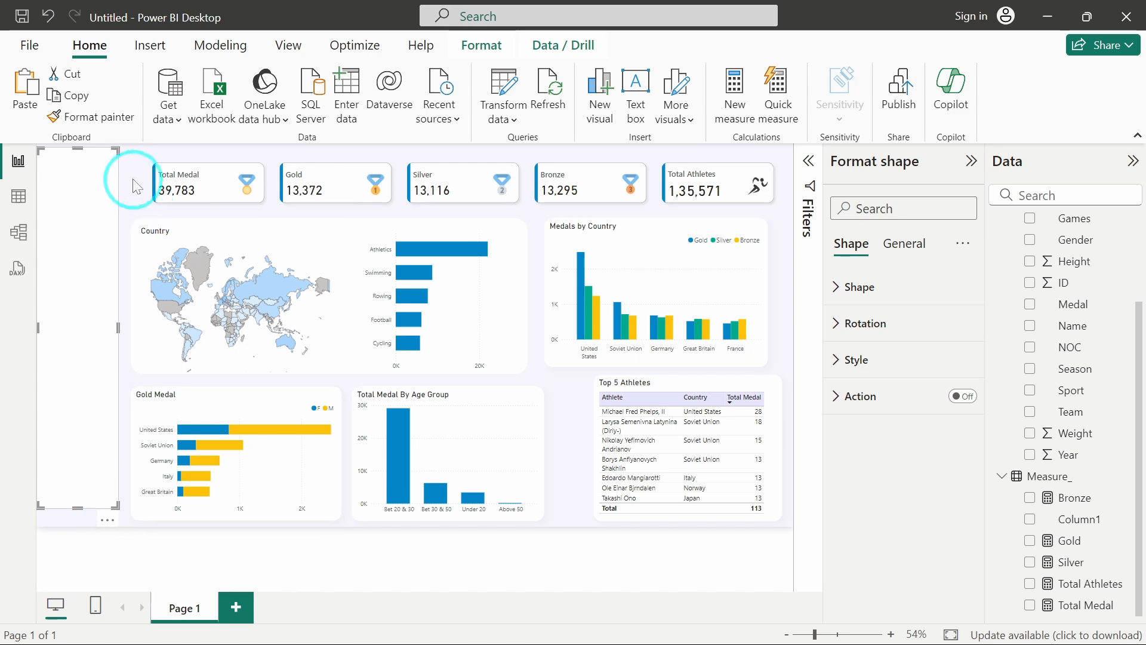
left_click(129, 177)
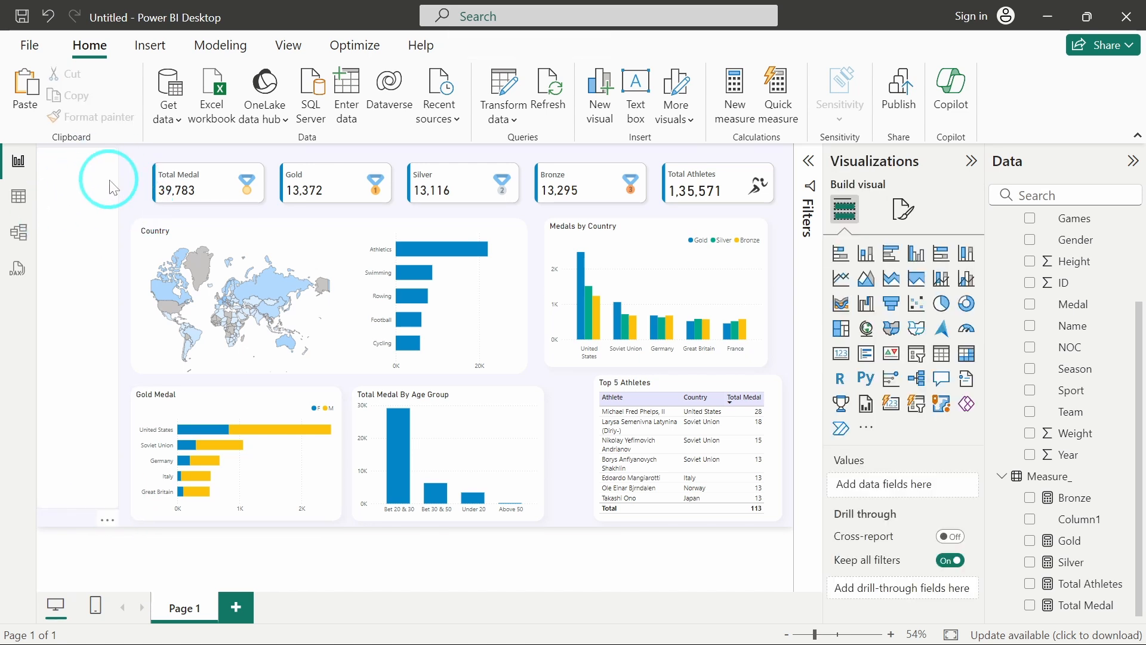
- Insert the Olympic rings image from a file onto the report page
left_click(150, 43)
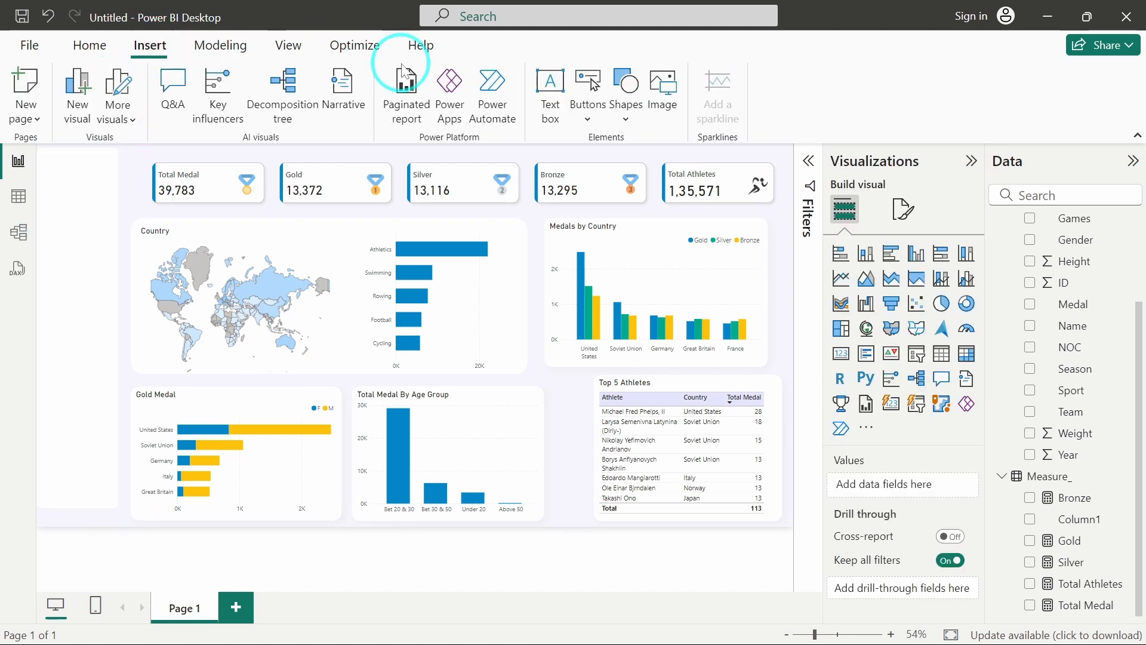
left_click(663, 92)
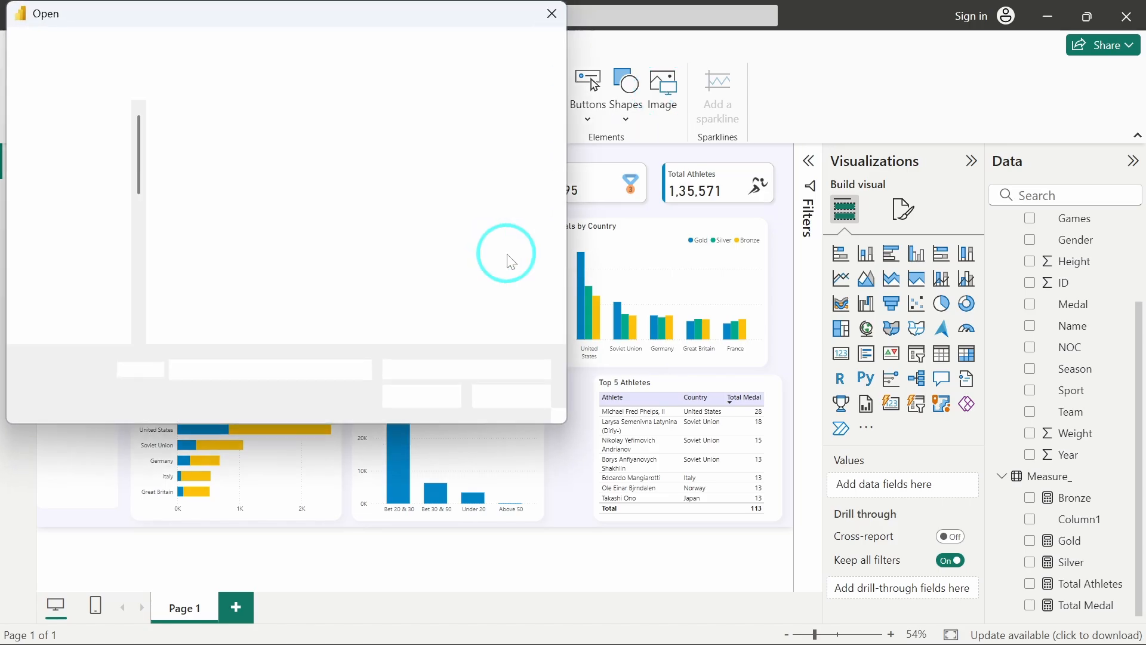
left_click(509, 169)
left_click(441, 405)
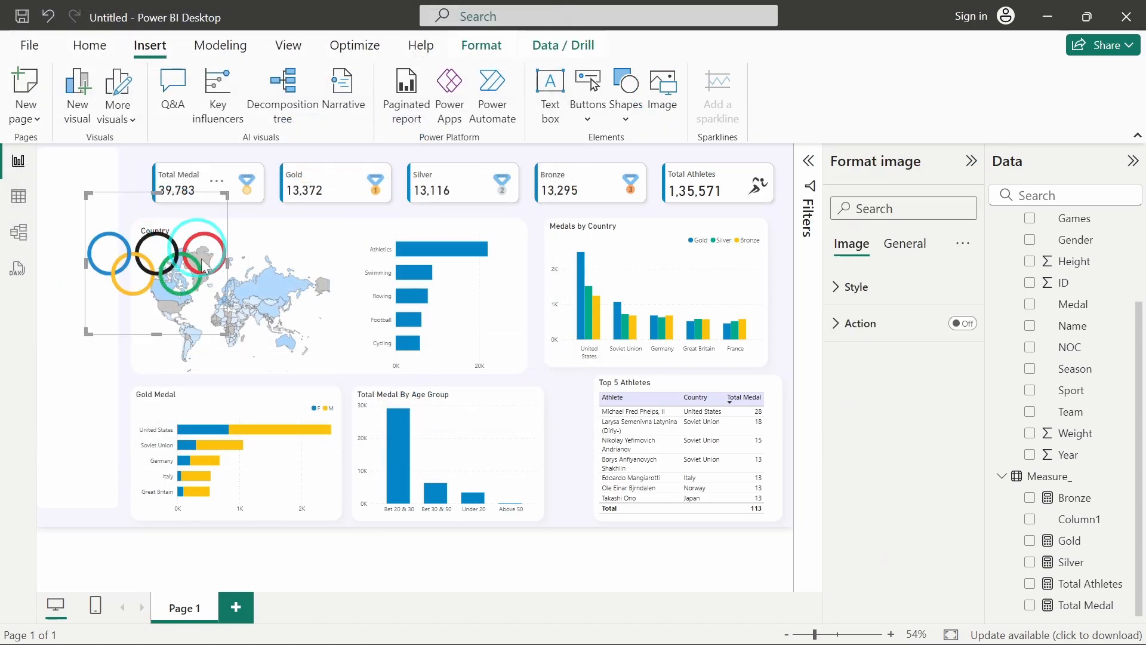
- Move the Olympic rings image to the top of the white sidebar and shrink it to the sidebar's width
mouse_move(206, 301)
left_mouse_down()
mouse_move(158, 259)
mouse_move(187, 298)
left_mouse_up()
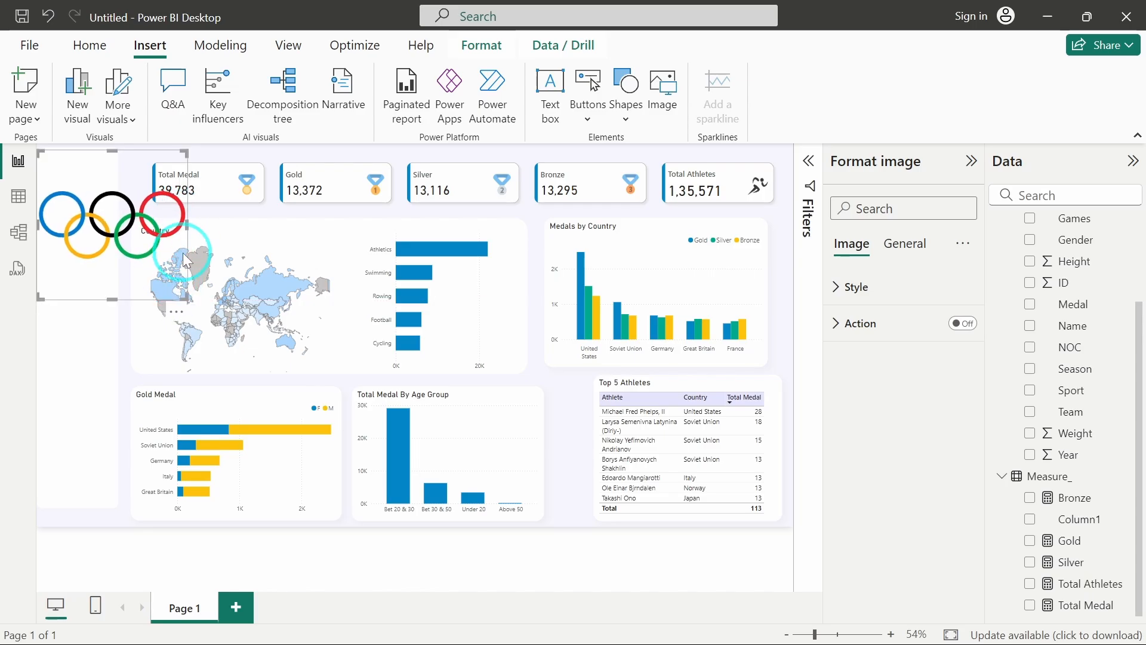
left_click_drag(115, 296, 115, 211)
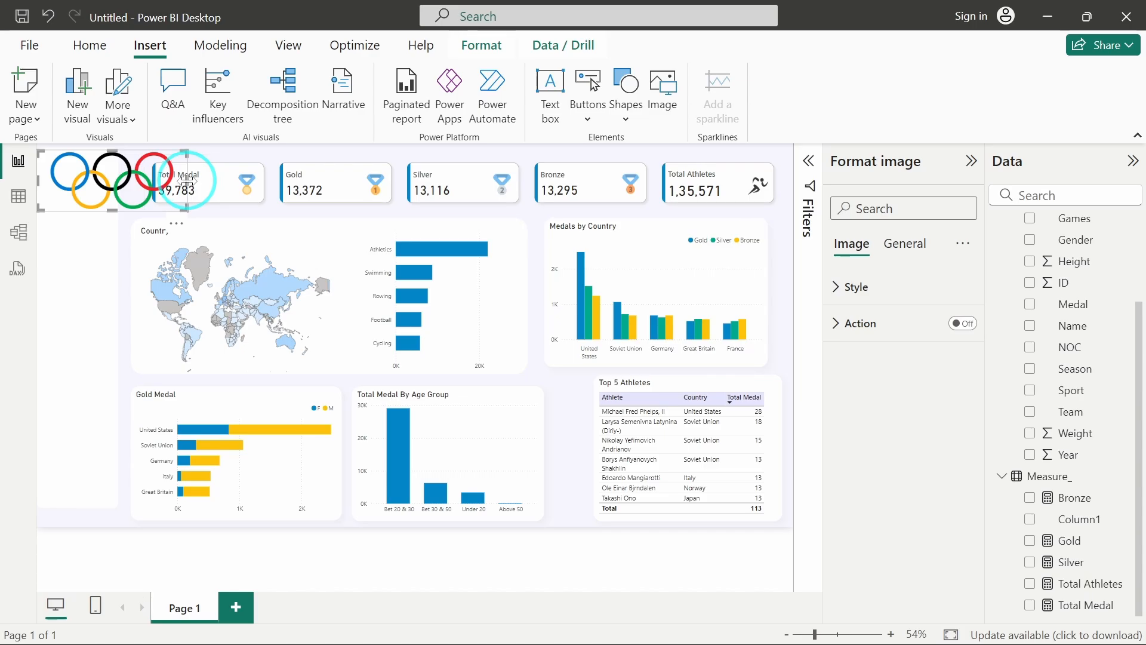
left_click_drag(187, 180, 115, 194)
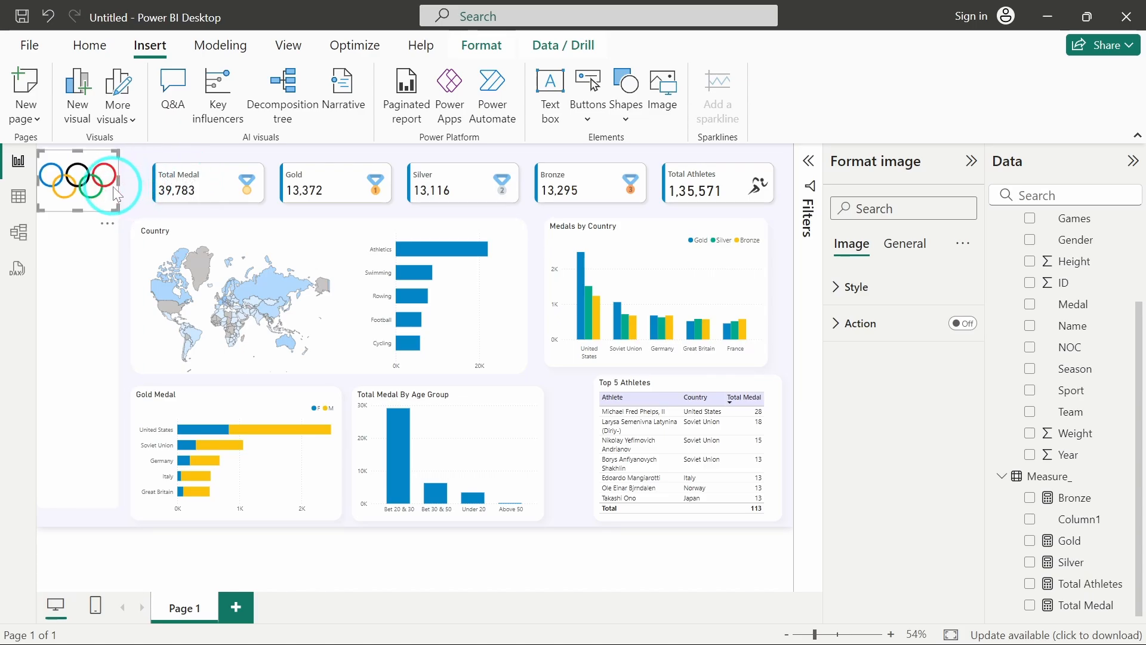
left_click(127, 192)
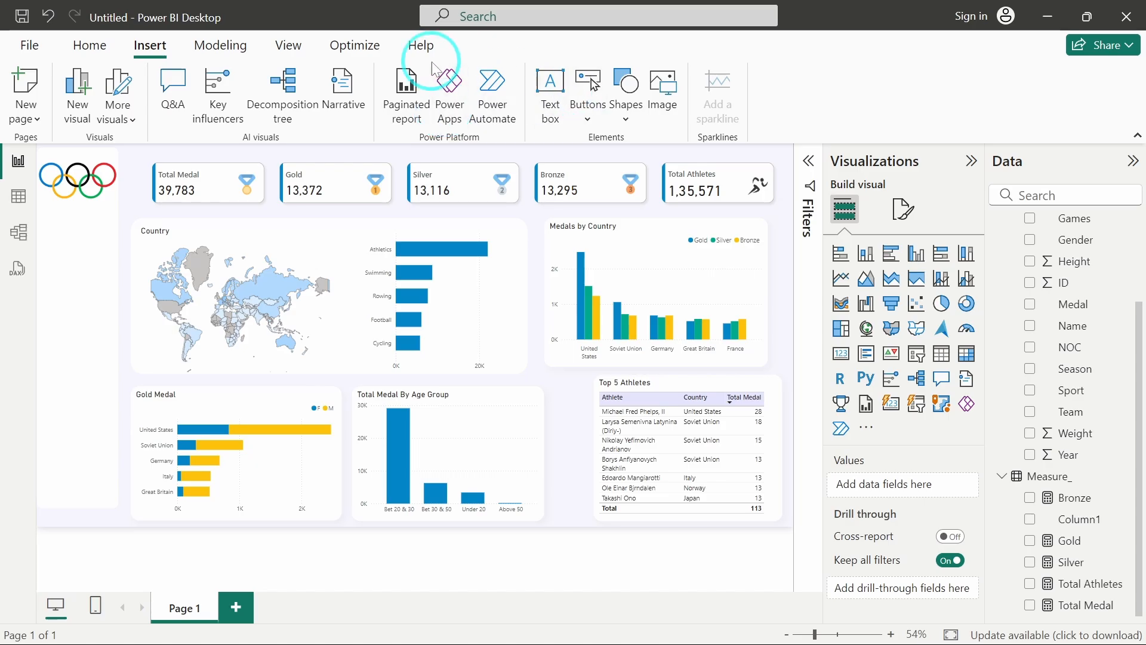
- Add a text box reading "Olymic Games" and format its text as bold DIN at size 12
left_click(89, 46)
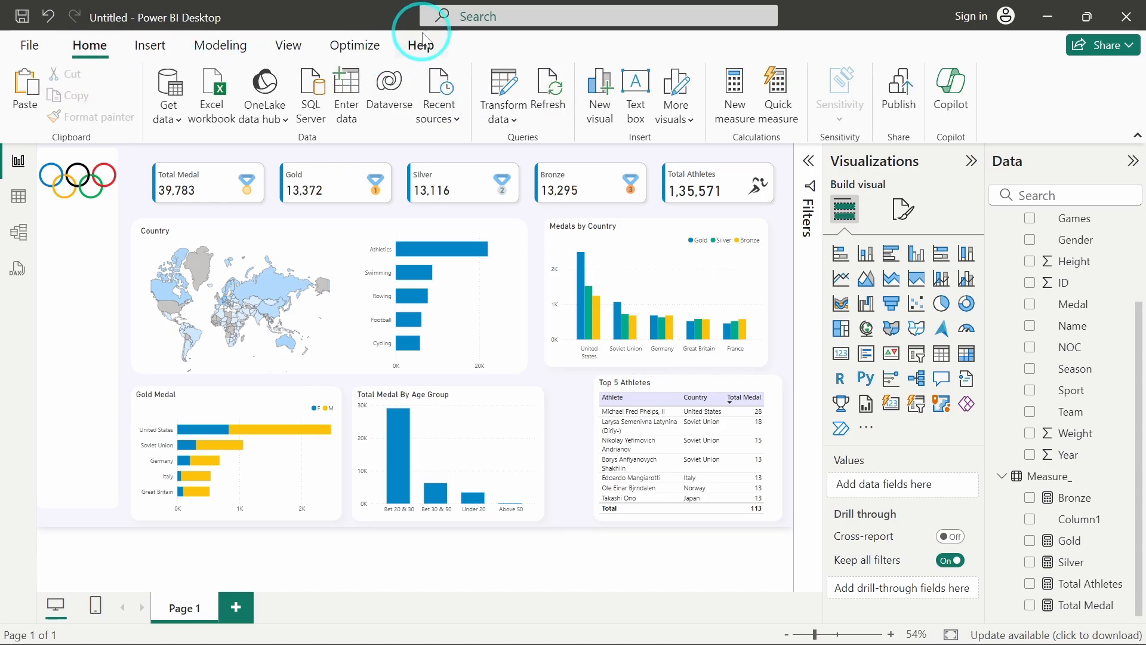
left_click(637, 106)
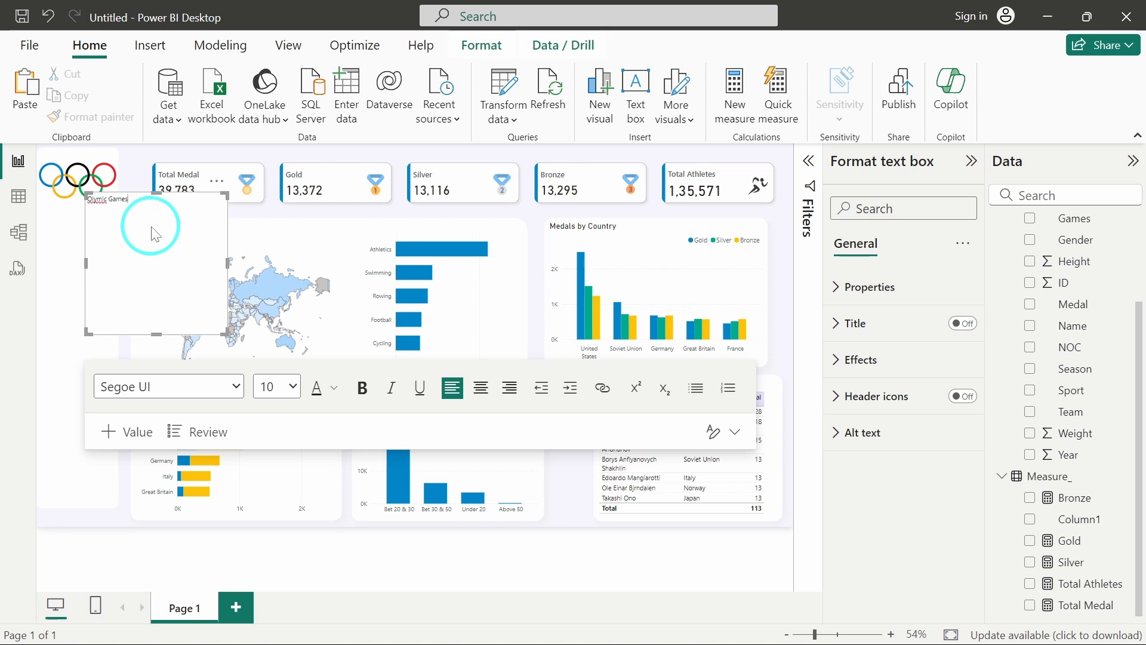
left_click(235, 385)
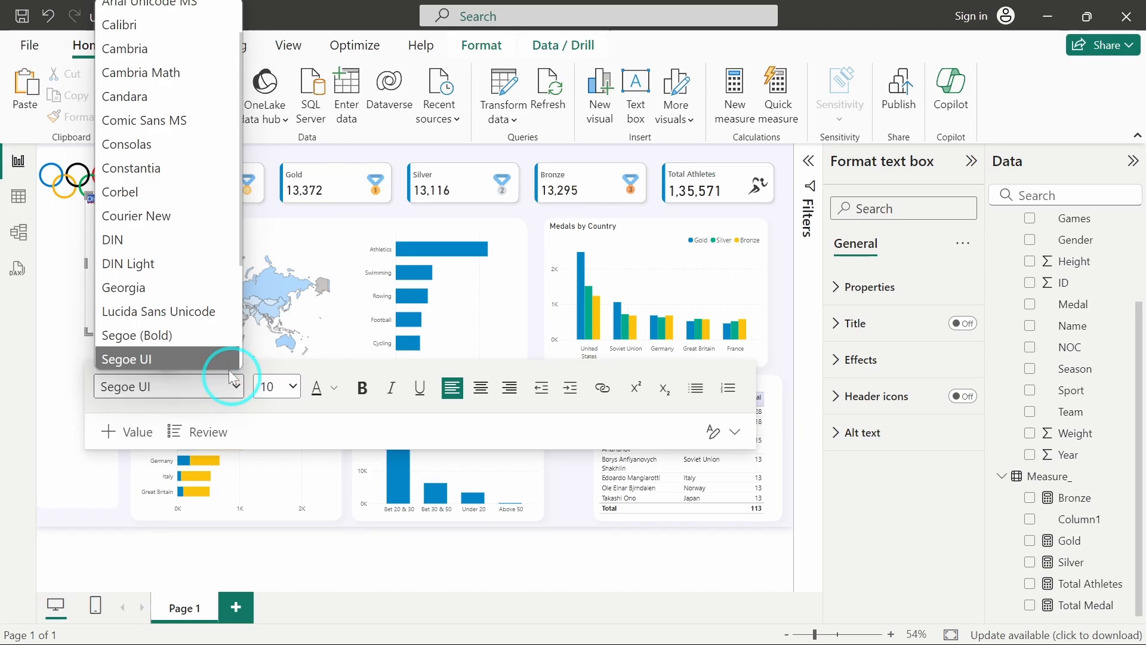
left_click(163, 239)
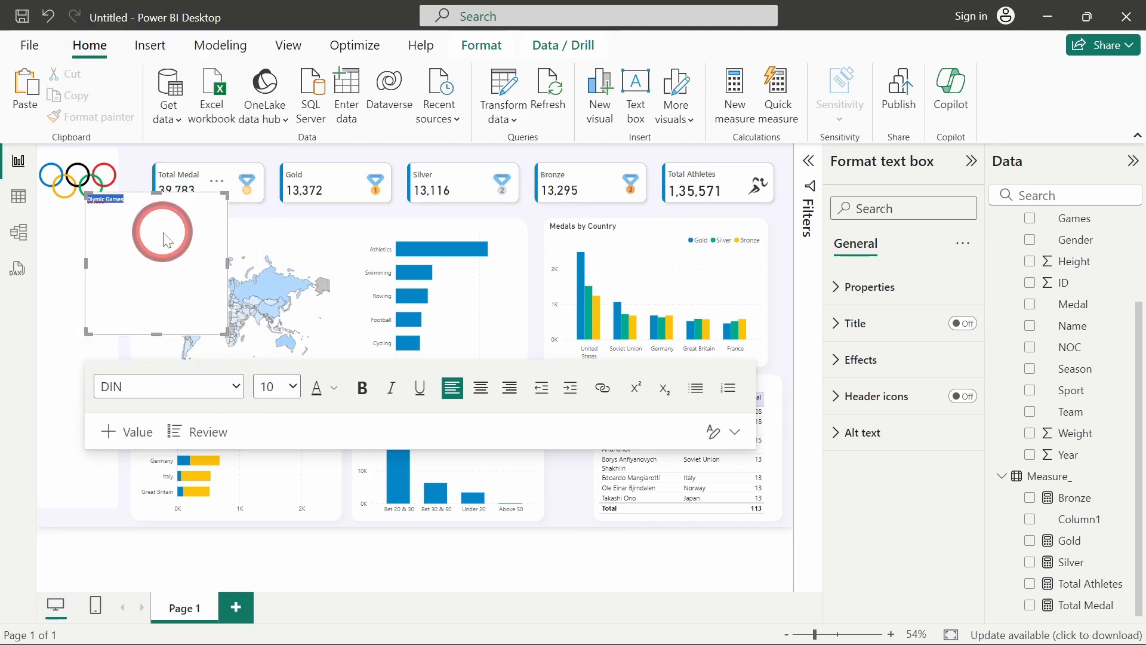
left_click(295, 387)
left_click(278, 117)
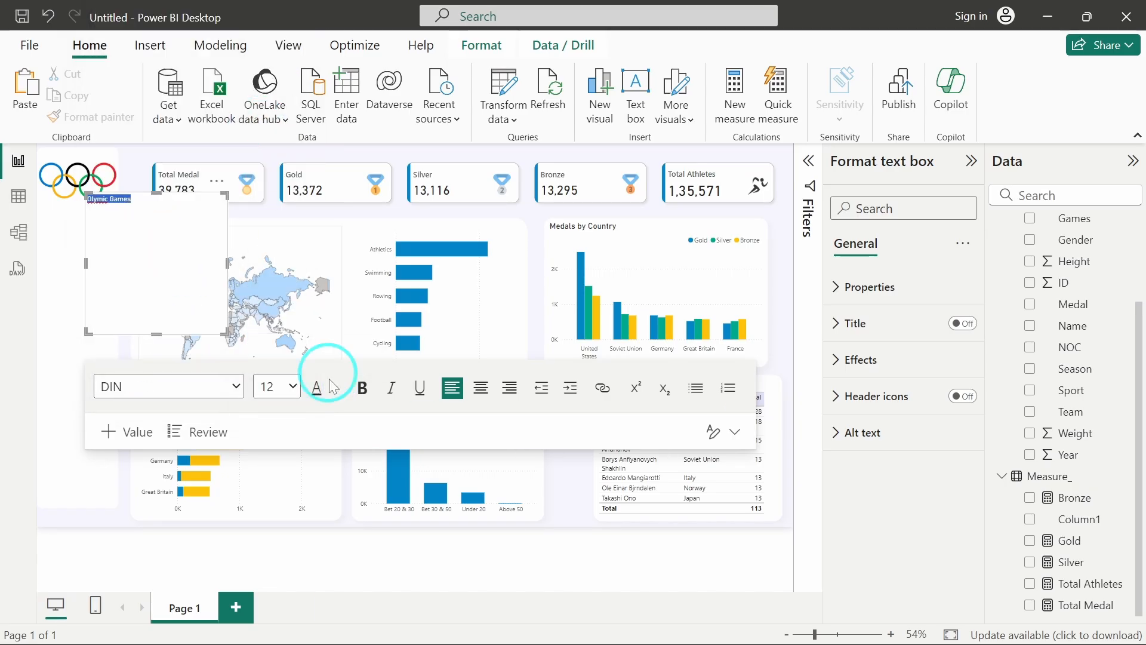
left_click(363, 388)
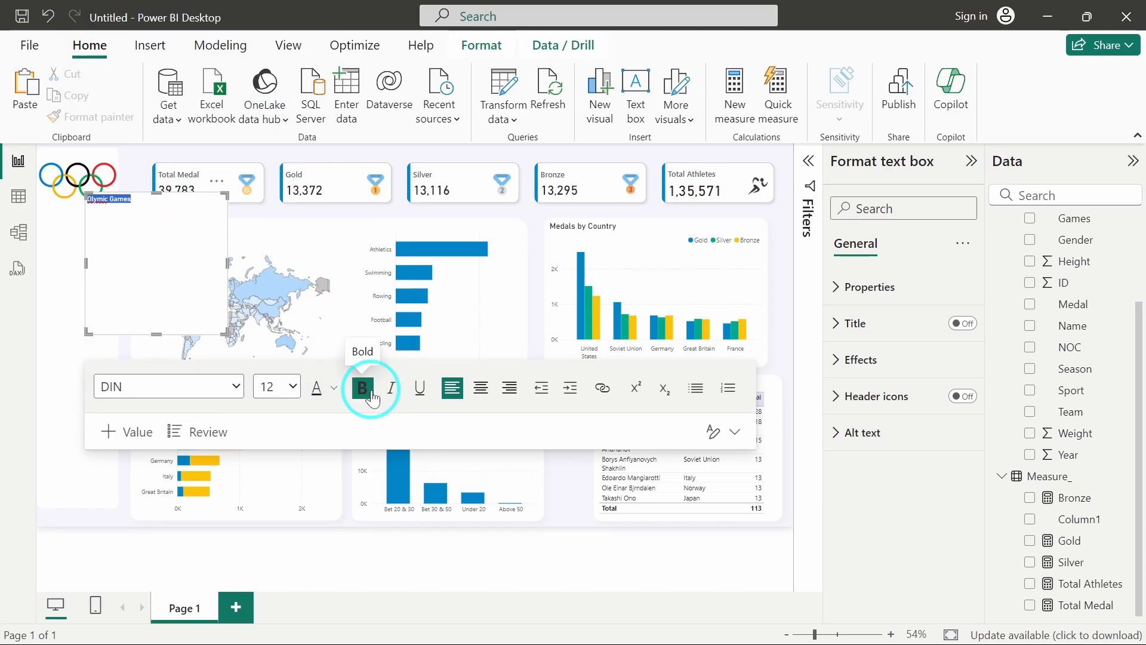
- Centre the "Olymic Games" text, turn off its text box background, place it beneath the Olympic rings, and centre the rings in the sidebar
left_click(481, 389)
left_click(859, 359)
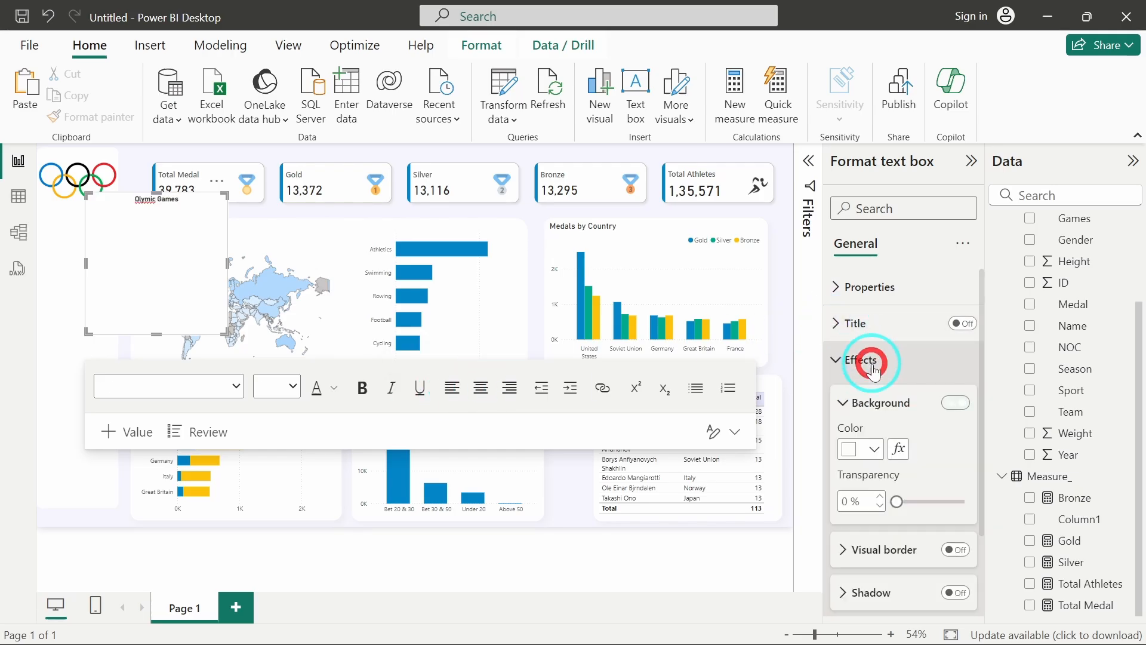
left_click(956, 402)
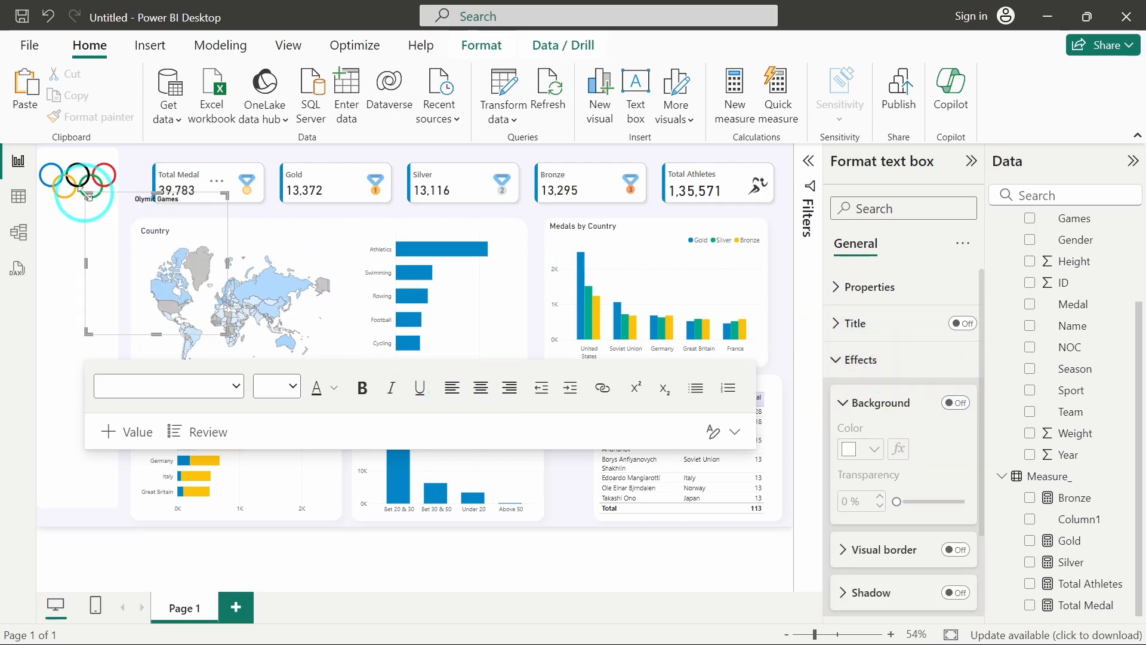
left_click_drag(83, 196, 45, 197)
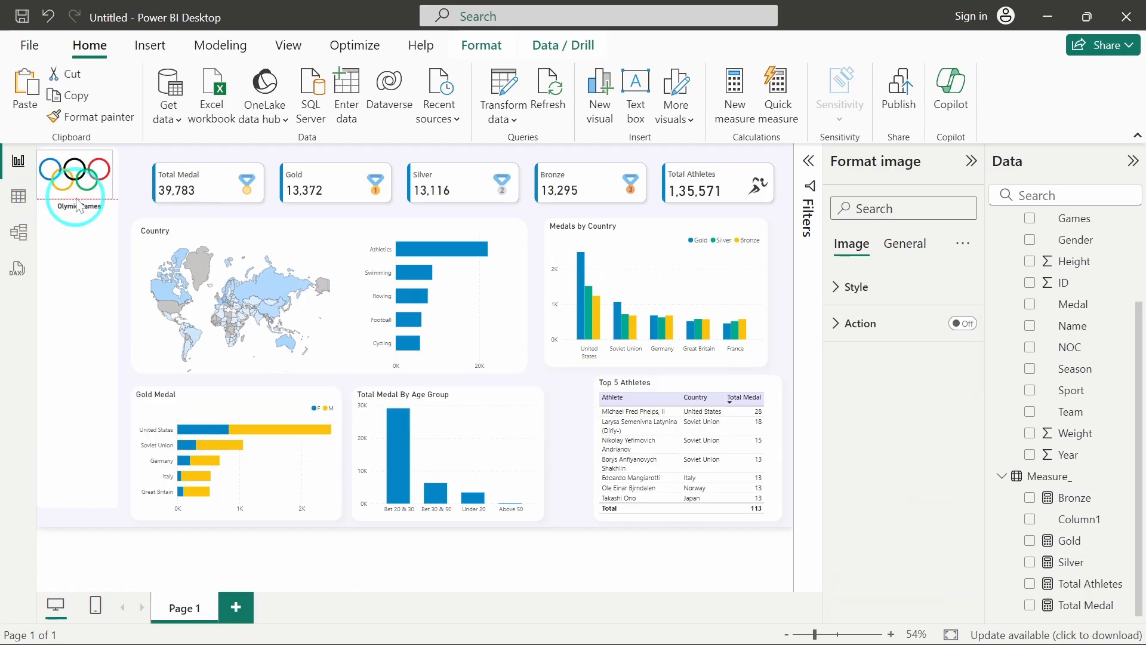
left_click_drag(74, 178, 78, 178)
left_click(145, 184)
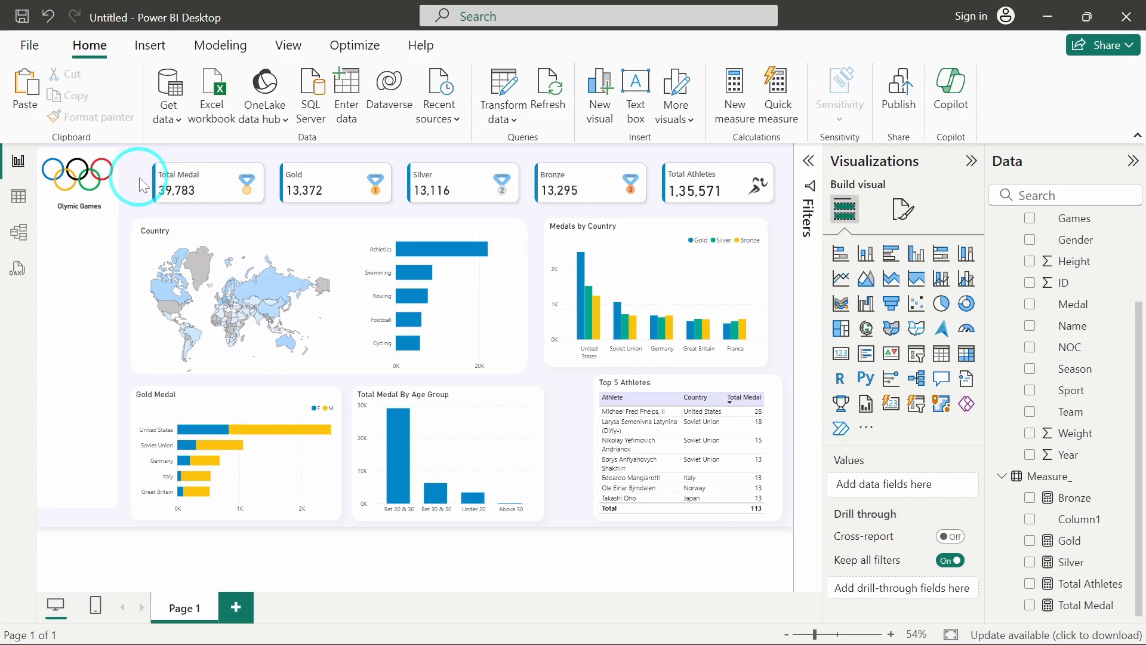
- Add a slicer to the report page and assign it the Year field from athlete_events
left_click(919, 357)
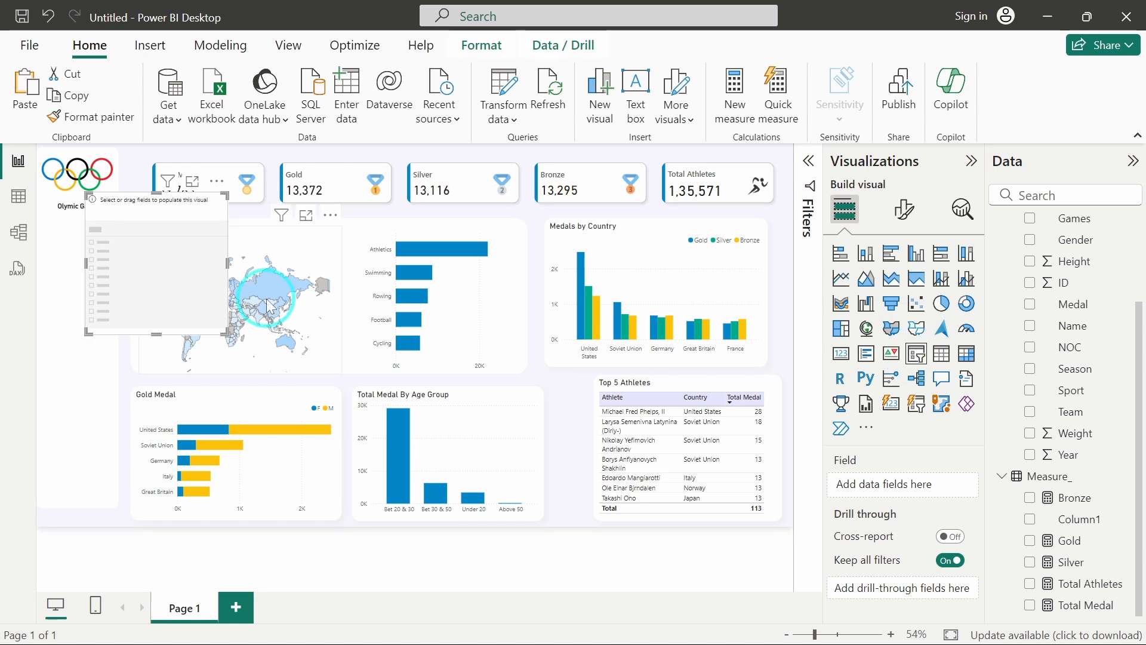
left_click_drag(88, 245, 73, 289)
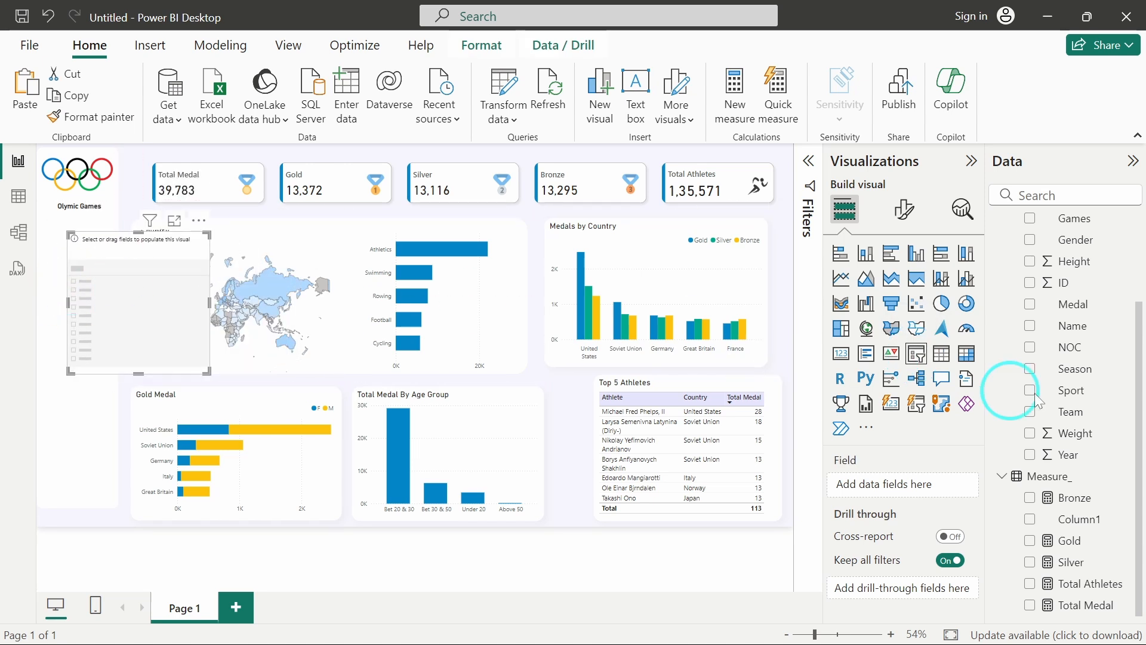
scroll(1071, 328, "up", 3)
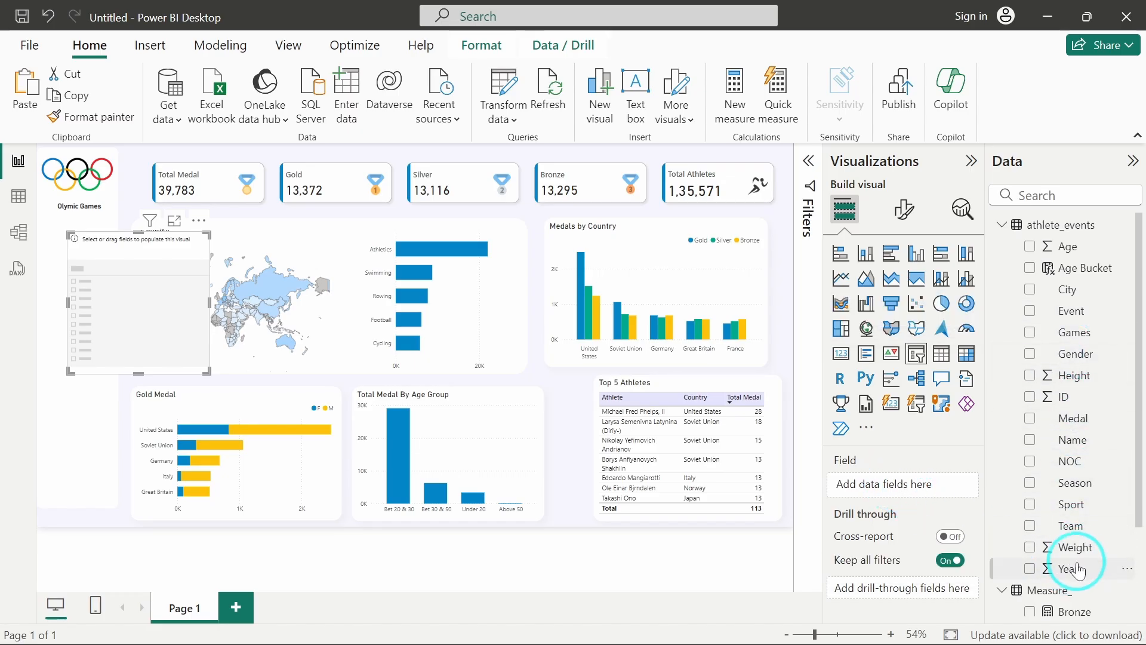
left_click_drag(1079, 570, 914, 480)
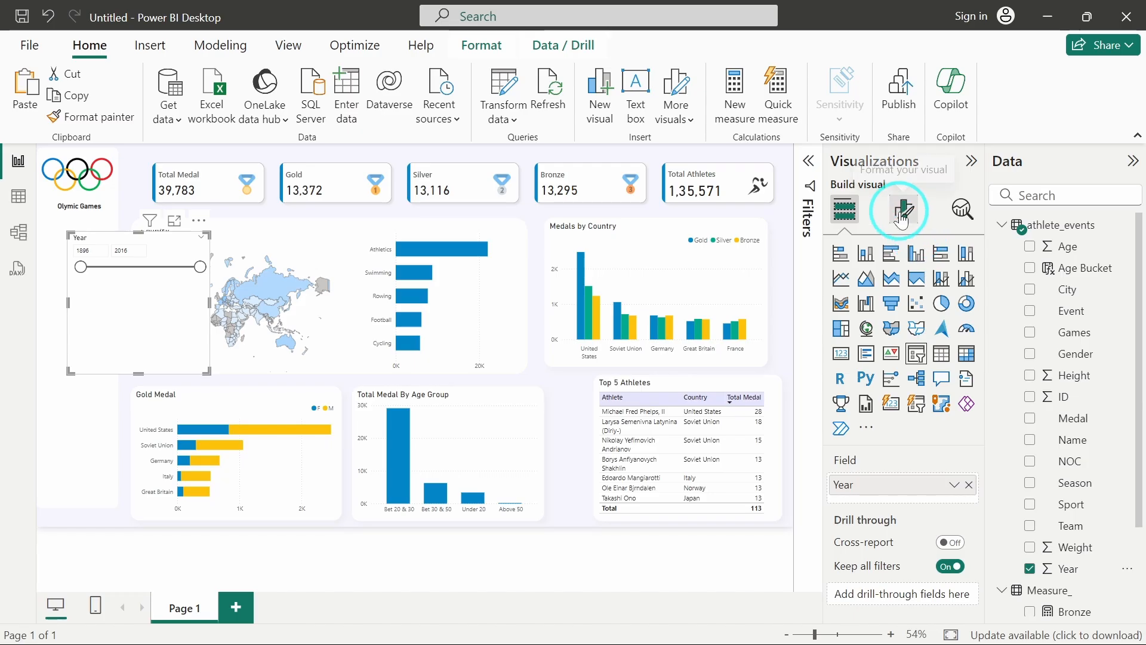
- Set the Year slicer's style to Dropdown and enable its "Select all" option
left_click(903, 210)
left_click(897, 343)
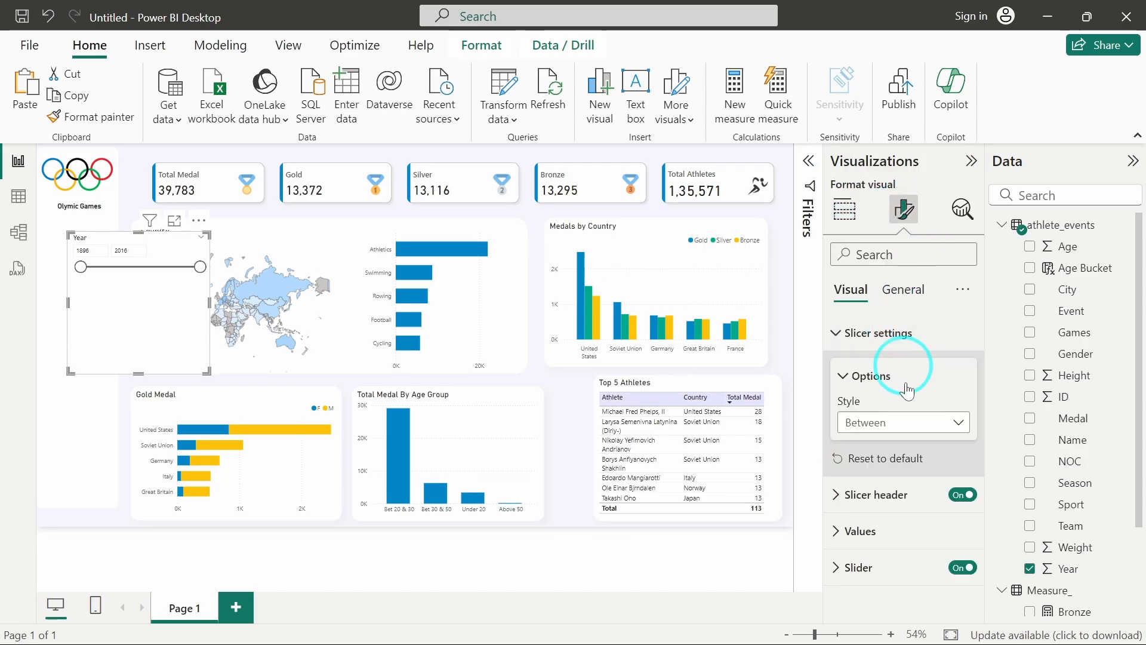
left_click(899, 423)
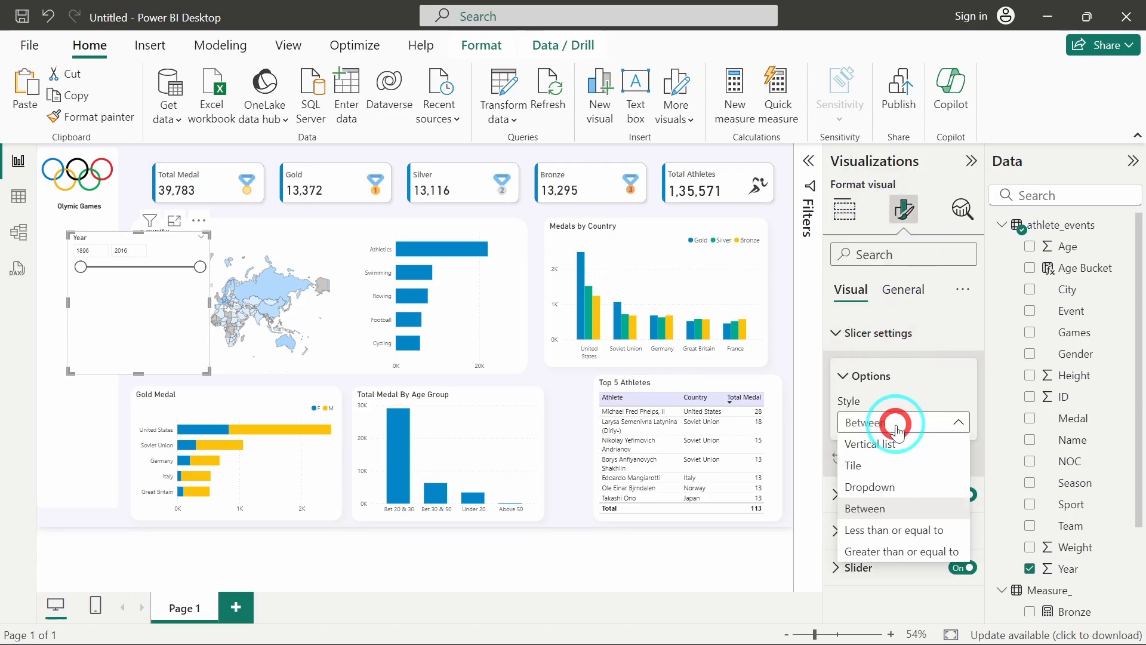
left_click(896, 494)
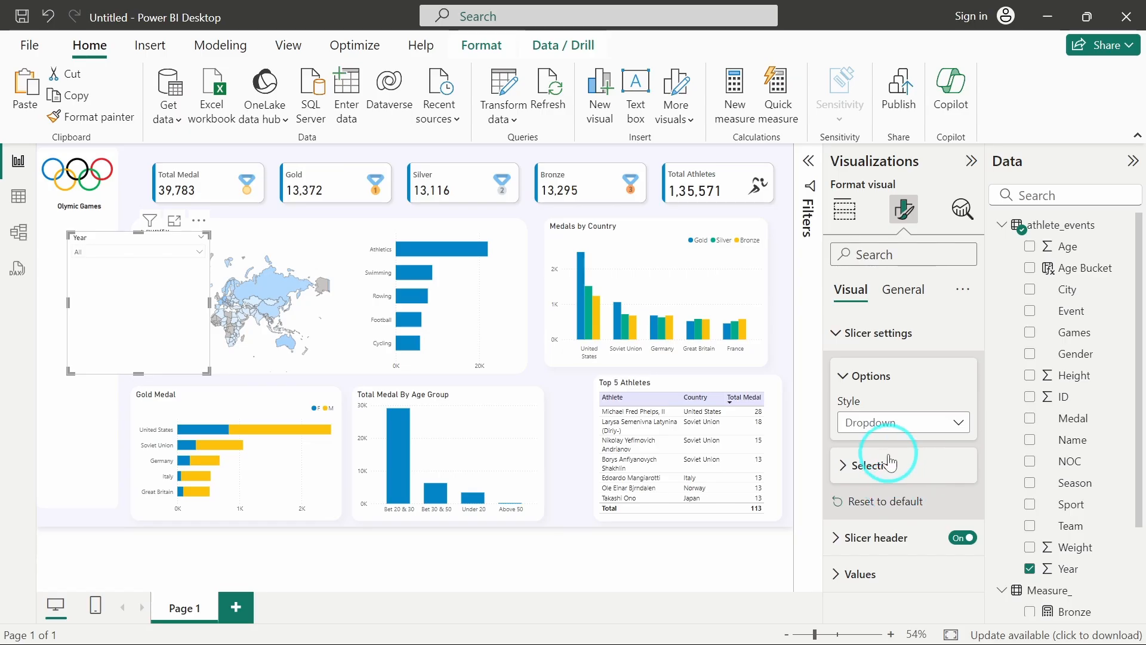
left_click(882, 474)
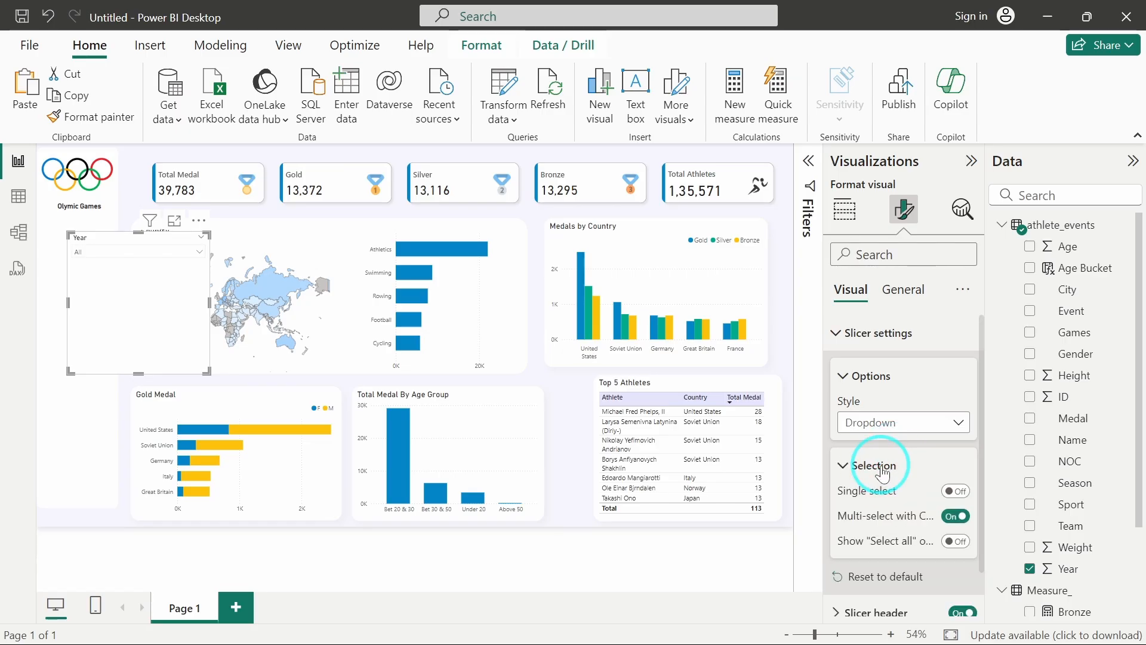
left_click(957, 542)
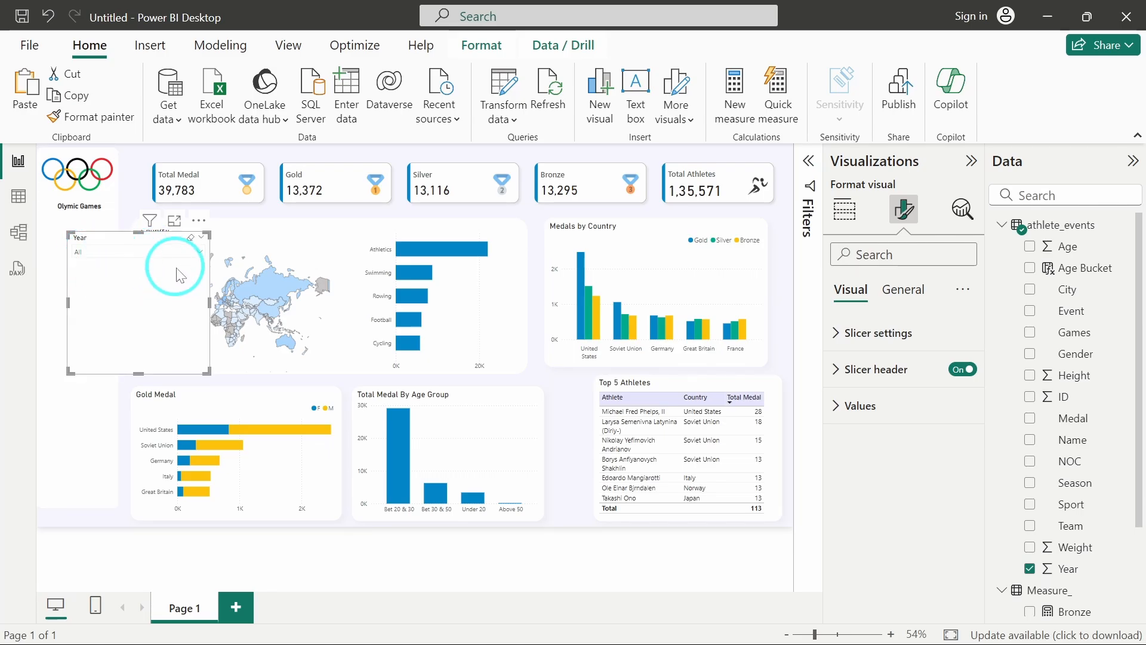
- Set the background color of the Year slicer's values to the very pale lavender among the recent colors
left_click(892, 421)
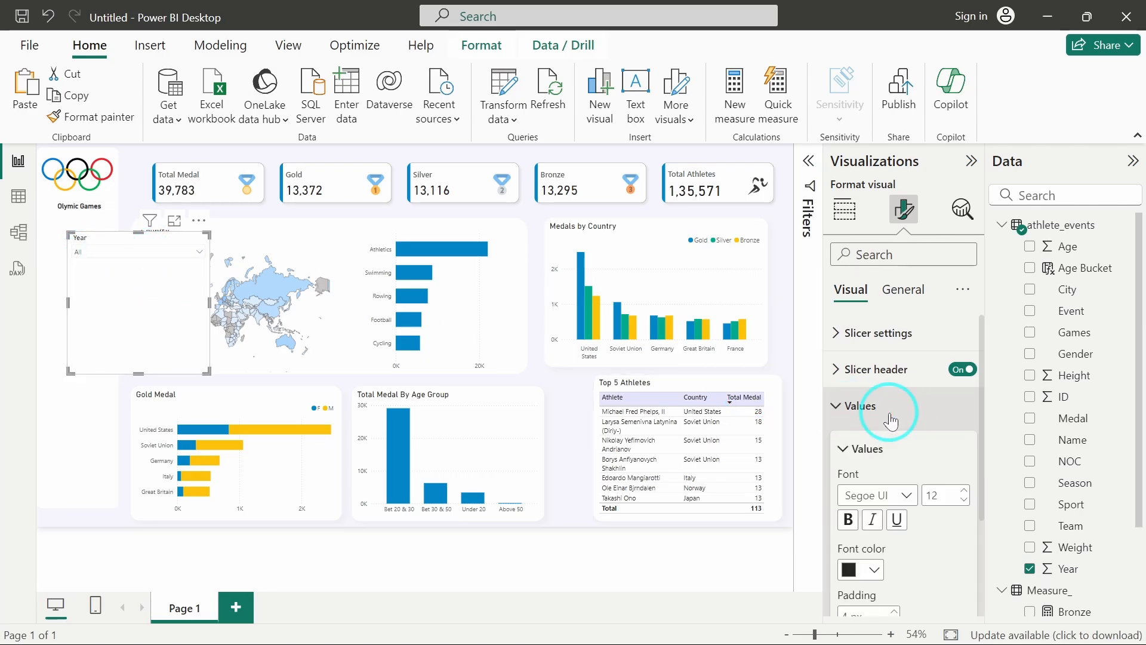
scroll(926, 540, "down", 1)
left_click(869, 557)
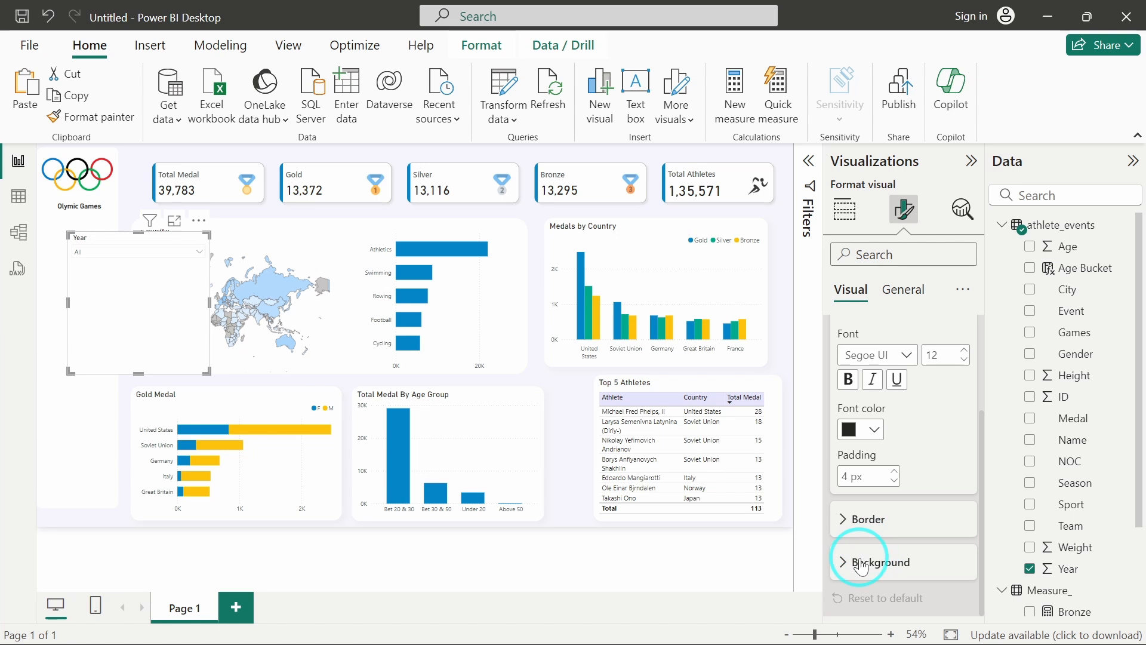
left_click(846, 566)
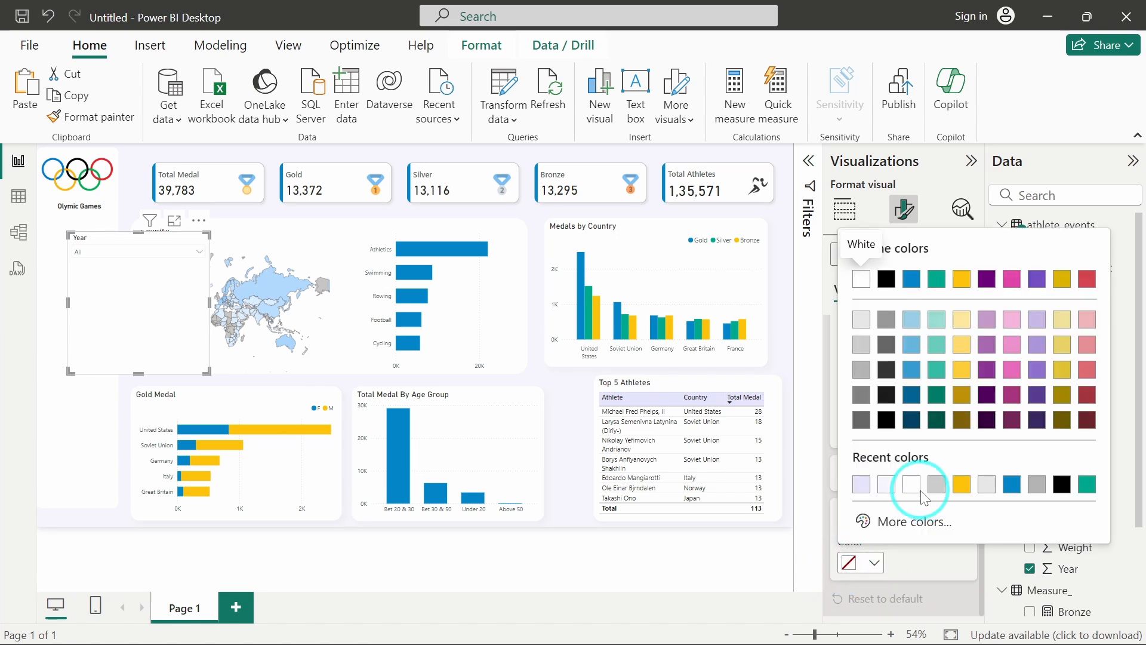
left_click(885, 485)
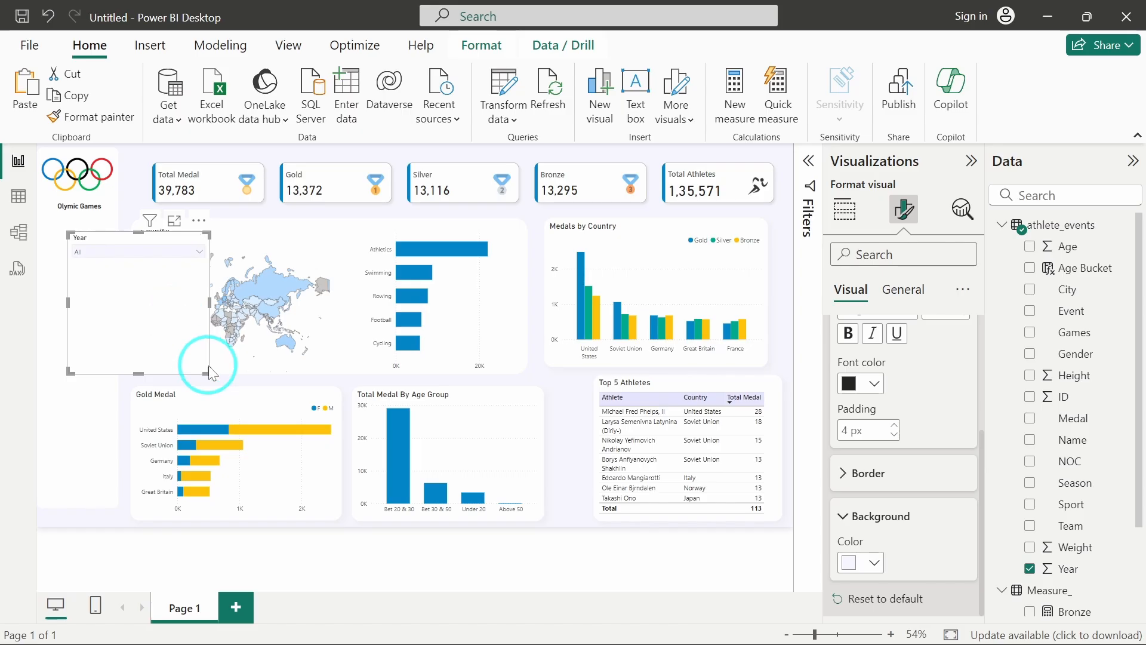
- Shrink the Year slicer to the sidebar's width and place it beneath the "Olymic Games" title
left_click_drag(205, 372, 123, 256)
left_click(125, 257)
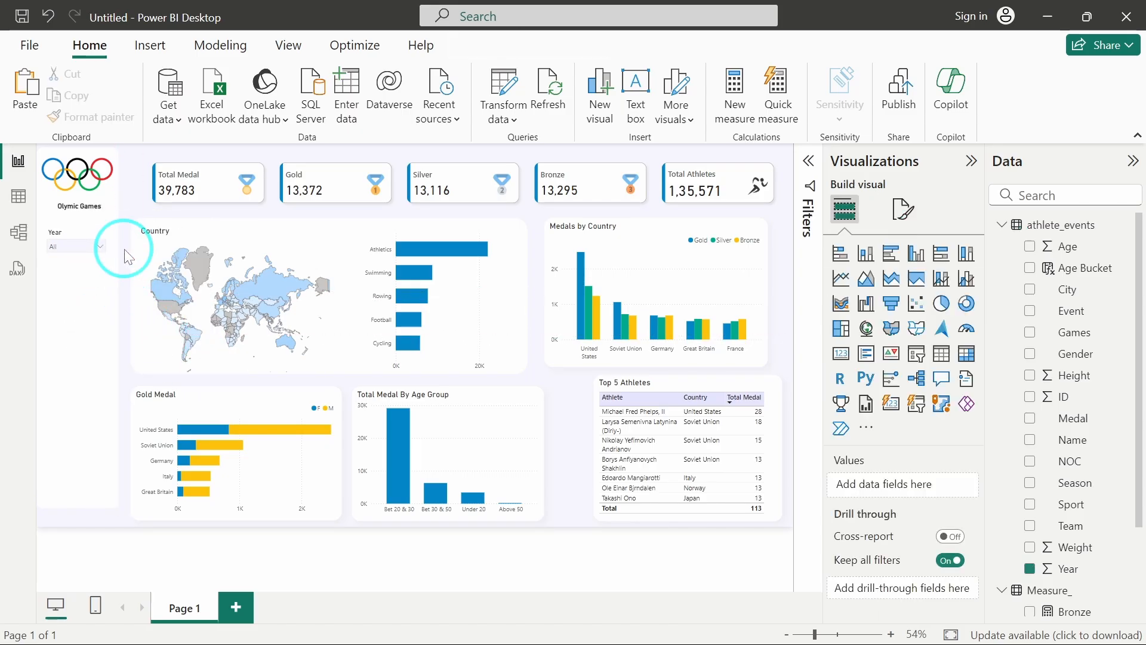
left_click(62, 239)
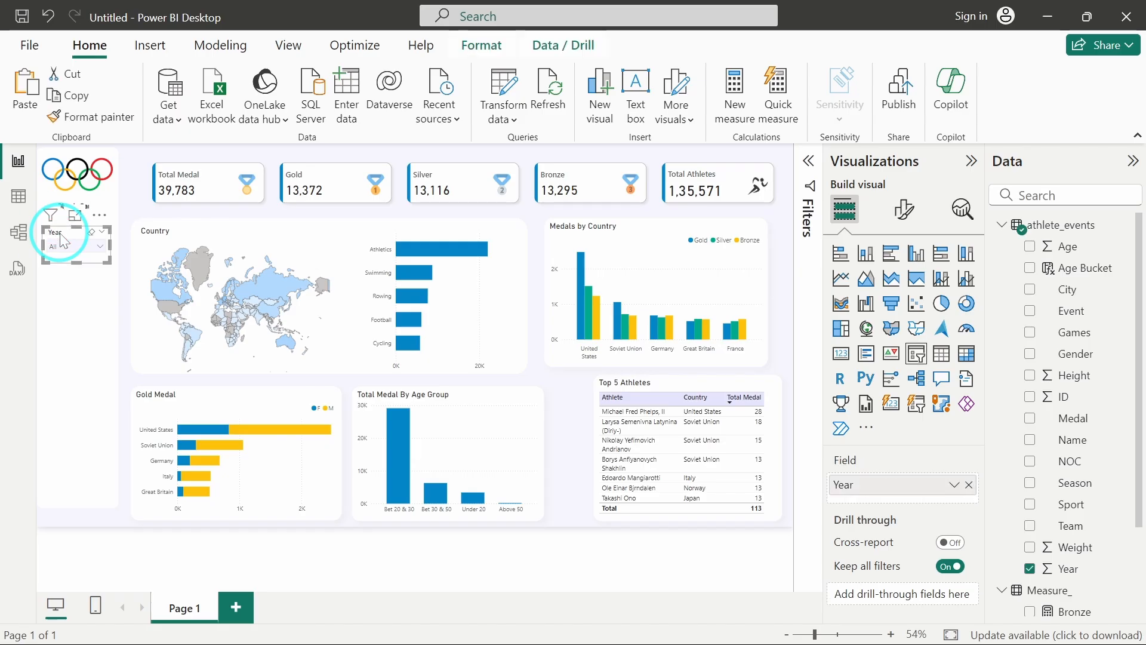
left_click_drag(60, 235, 62, 237)
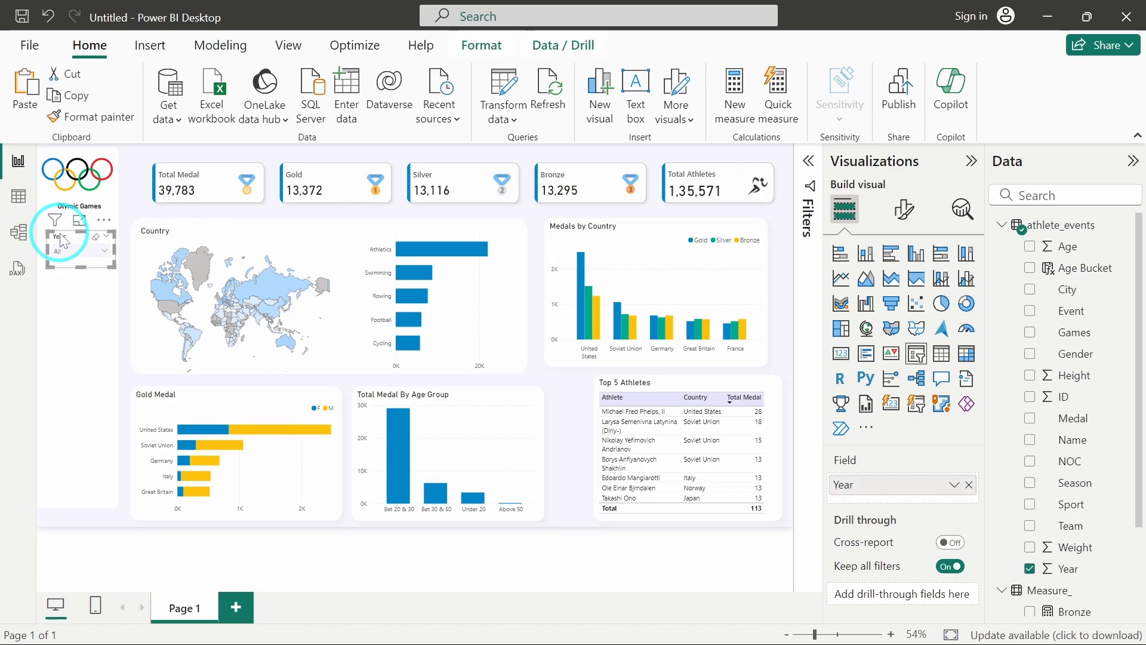
left_click(121, 204)
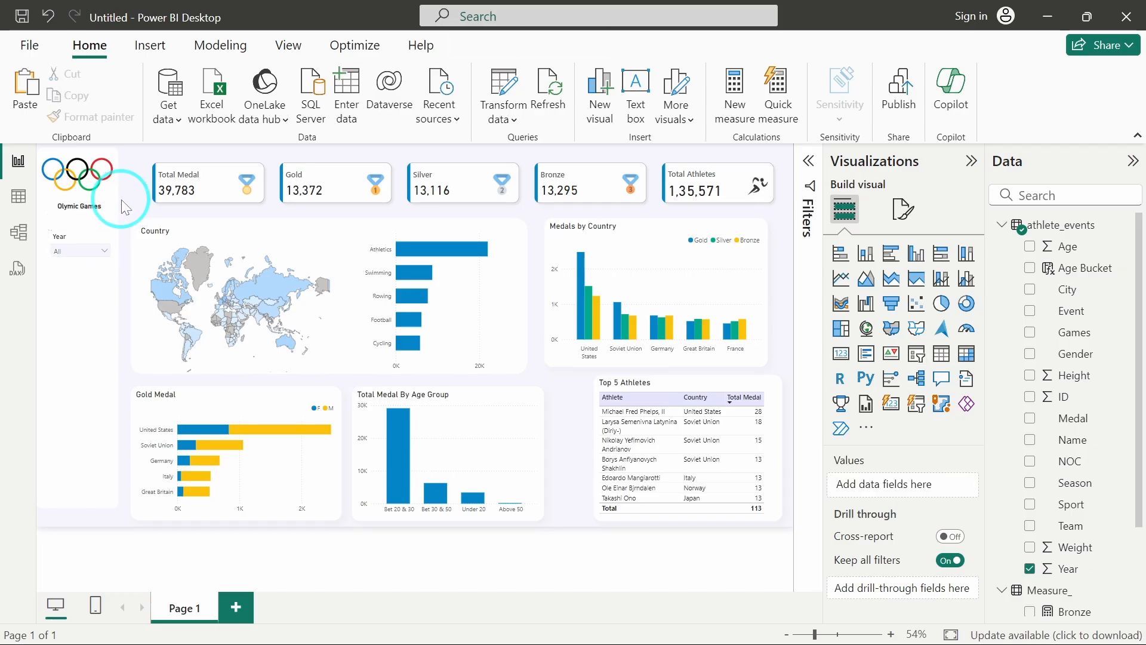
- Duplicate the Year slicer five times and stack the copies down the sidebar below the original
left_click(62, 242)
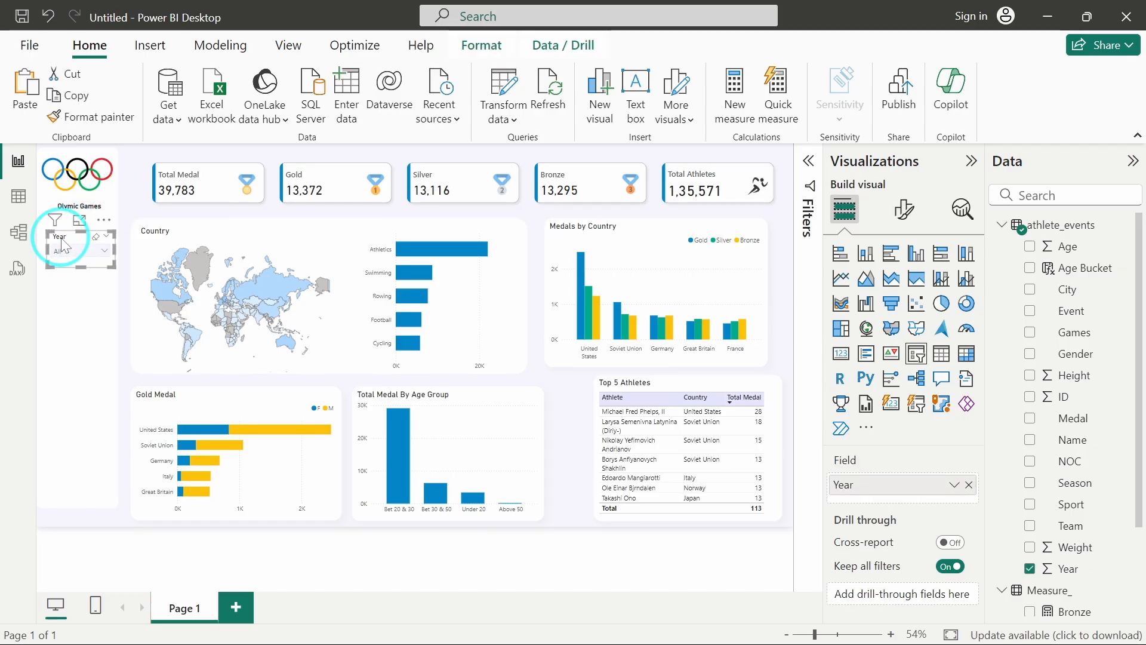
left_click_drag(62, 245, 58, 417)
key("ctrl+v")
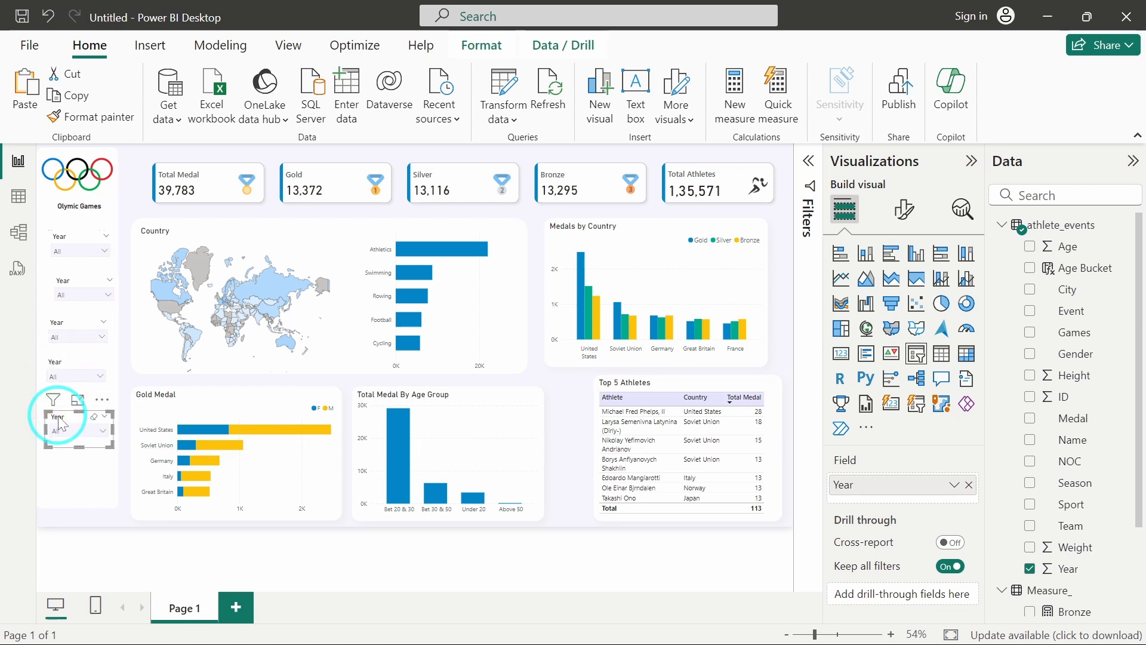
left_click_drag(61, 422, 59, 464)
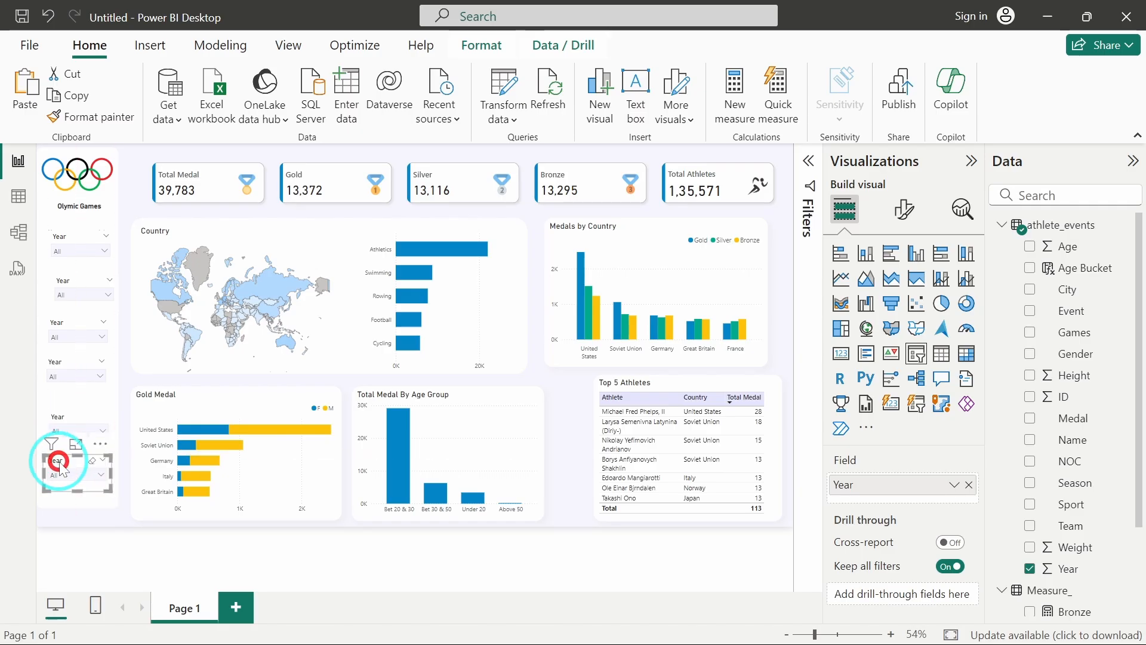
- Replace Year with the Team field in the second sidebar slicer and rename the field Country for this visual
left_click(69, 279)
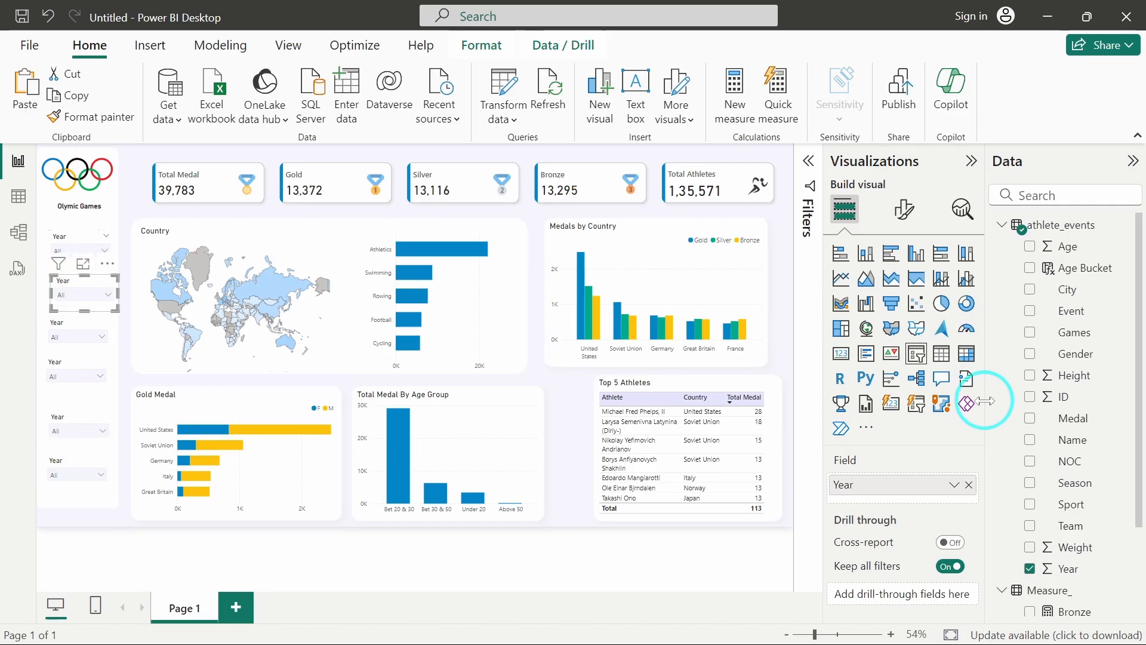
left_click_drag(1081, 524, 913, 491)
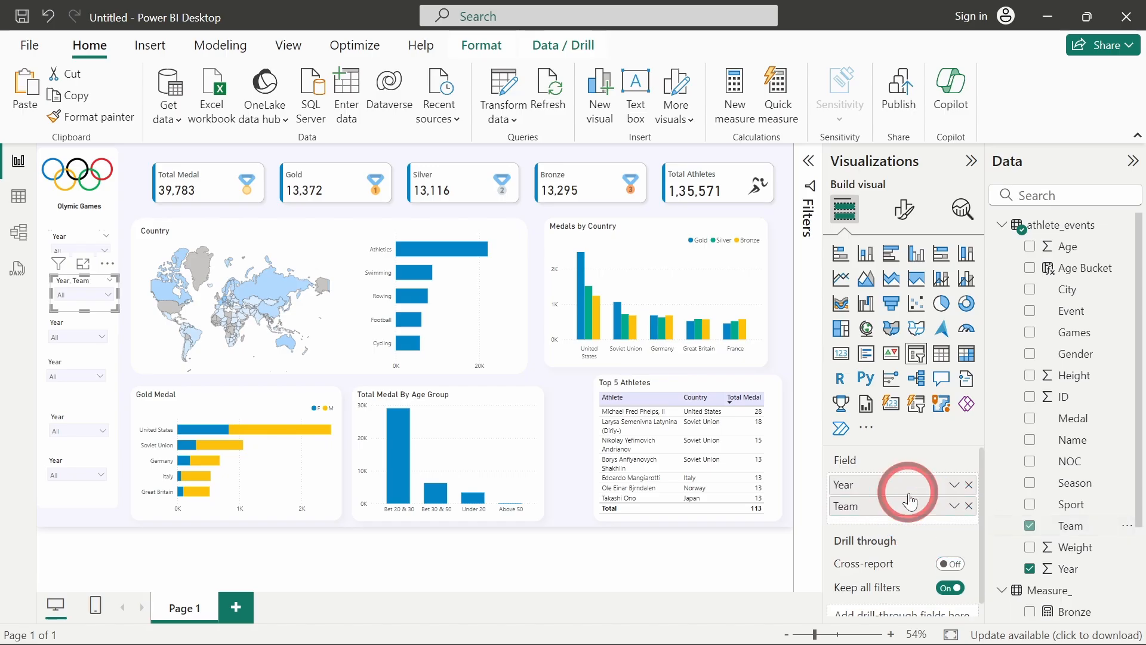
left_click(968, 486)
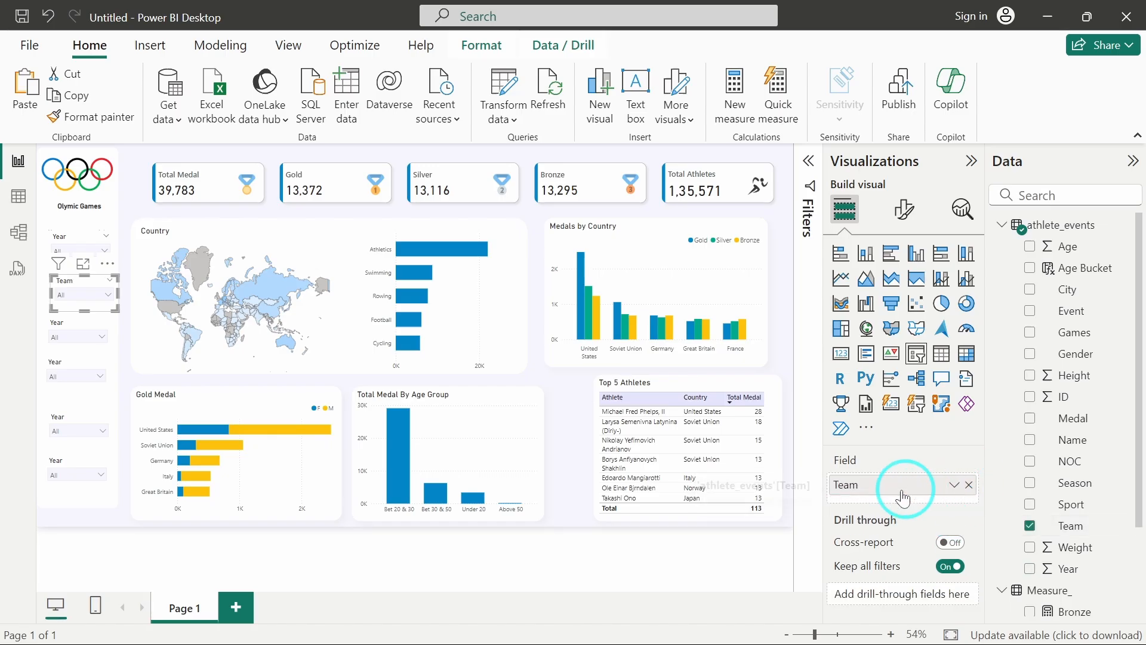
double_click(860, 484)
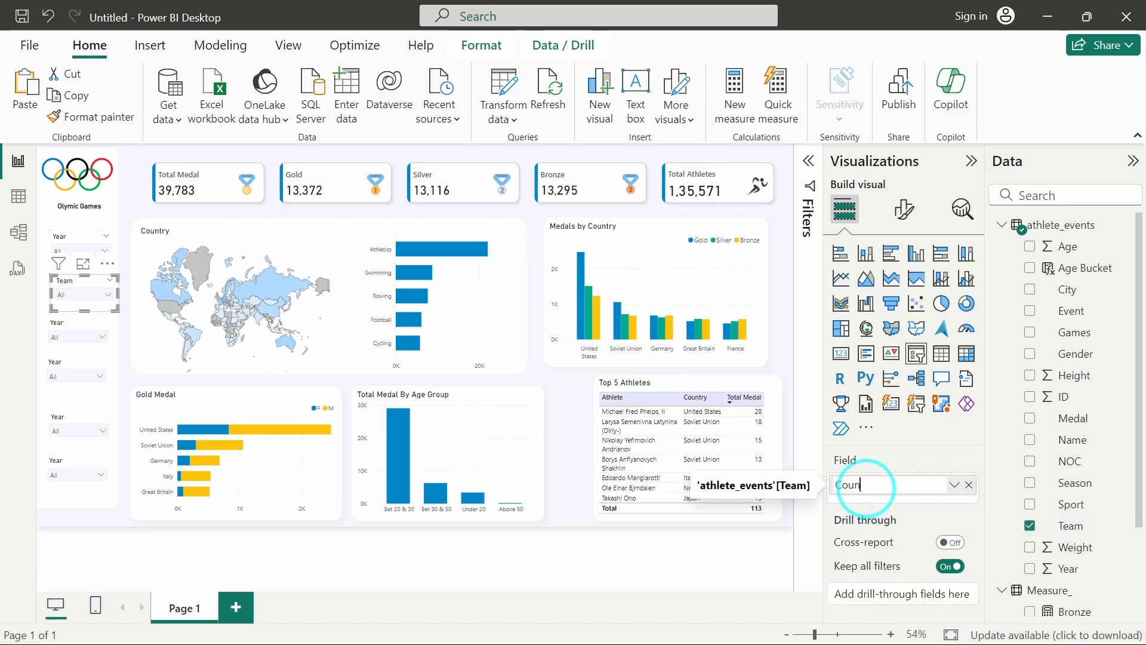
type("Country")
key("Return")
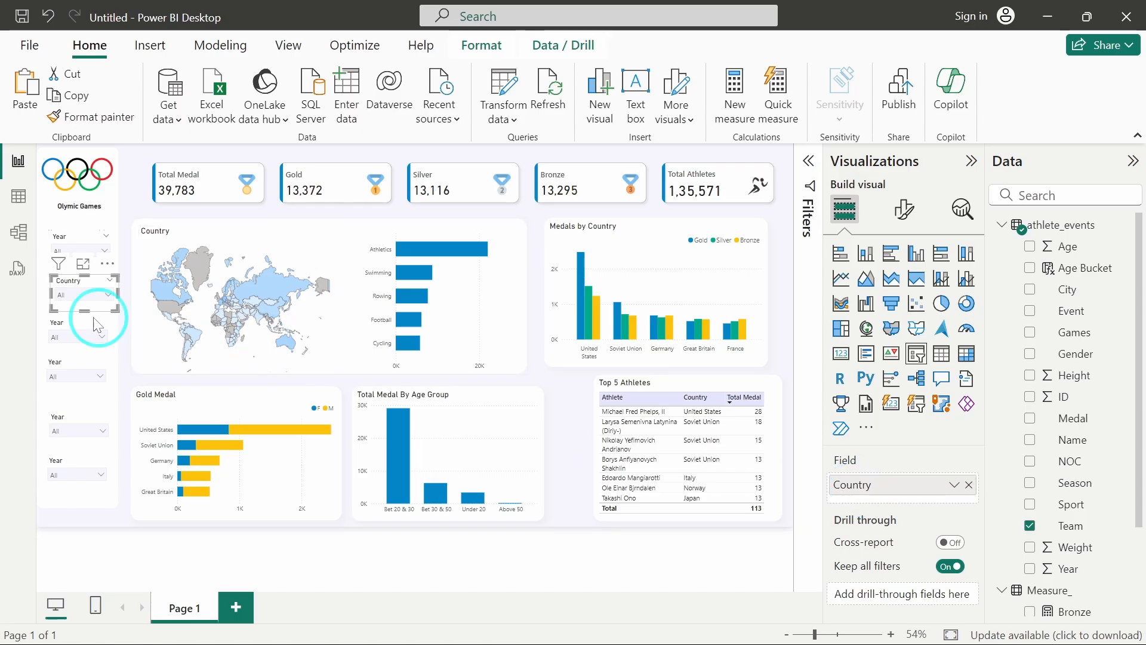
- Replace Year with the Medal field in the third sidebar slicer
left_click(67, 332)
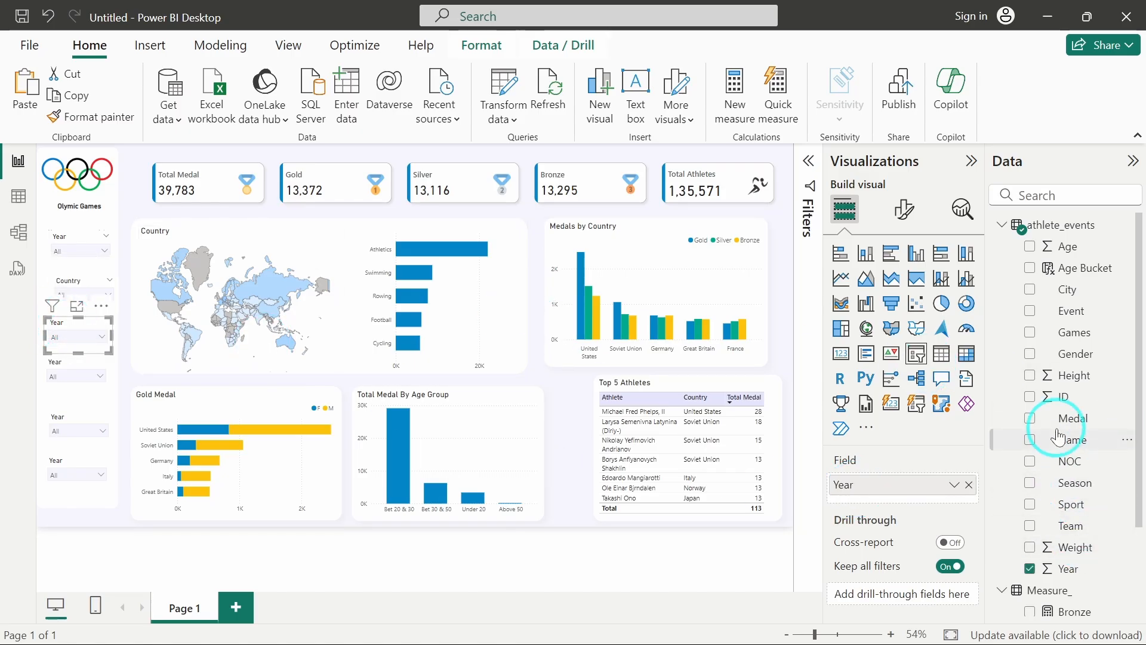
scroll(1056, 329, "down", 3)
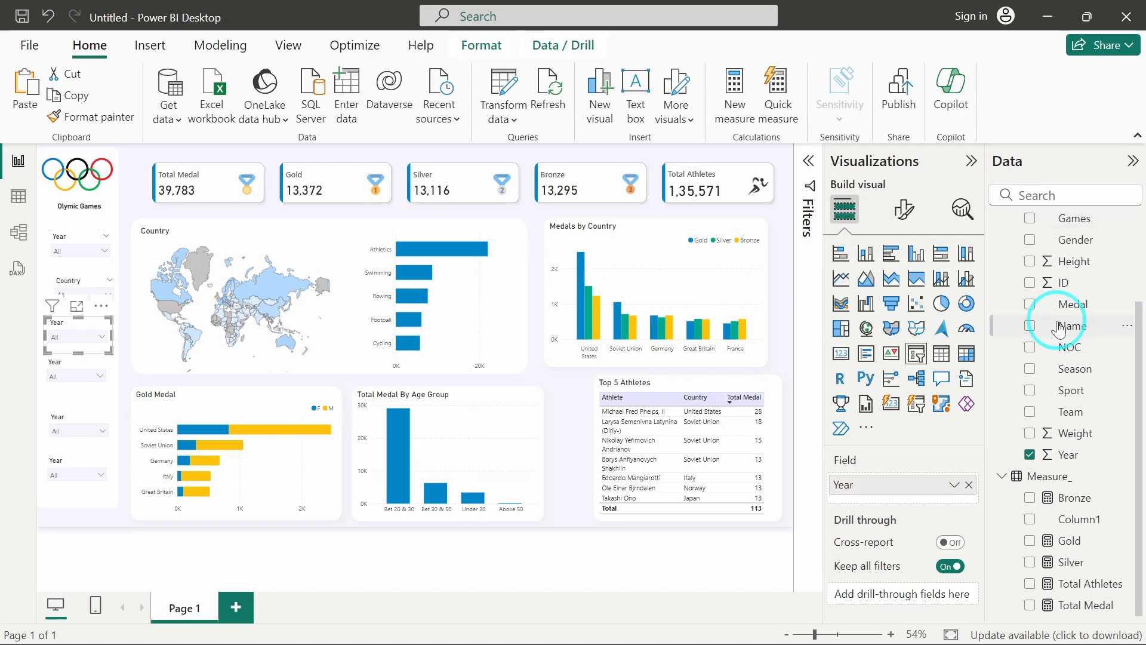
scroll(1039, 307, "up", 3)
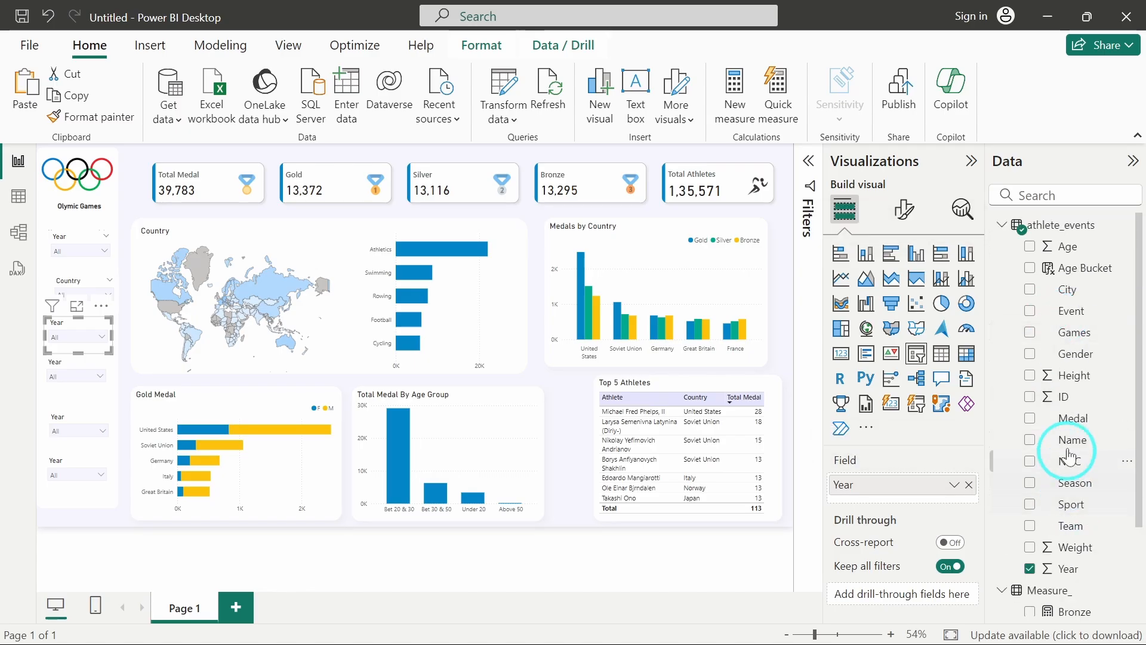
left_click_drag(1069, 421, 890, 505)
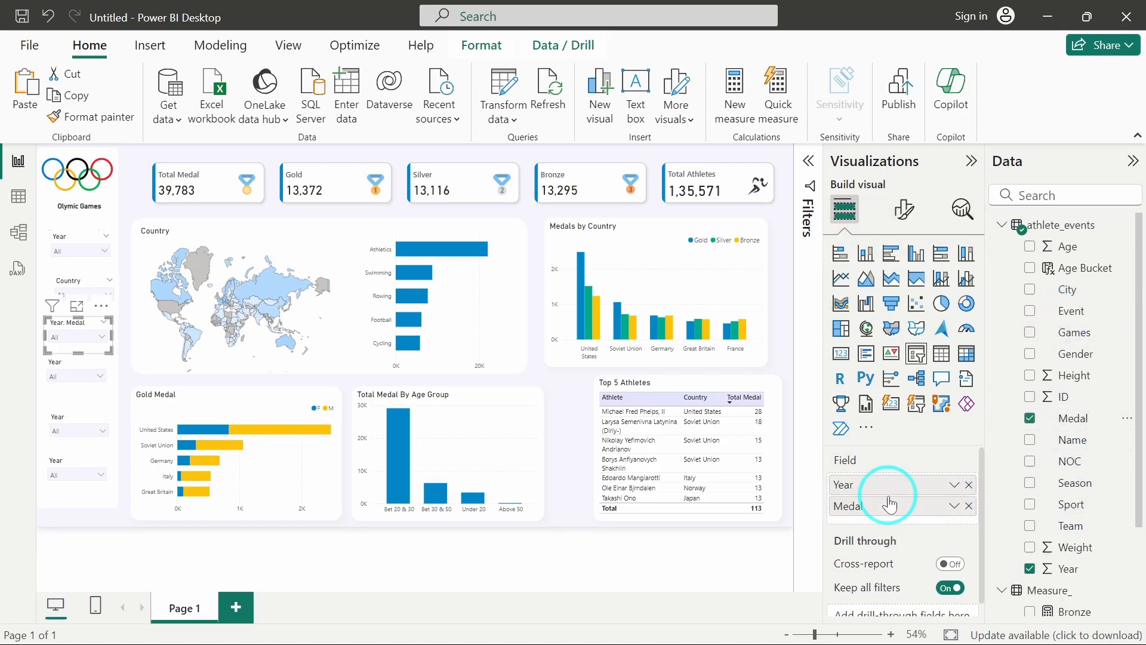
left_click(968, 484)
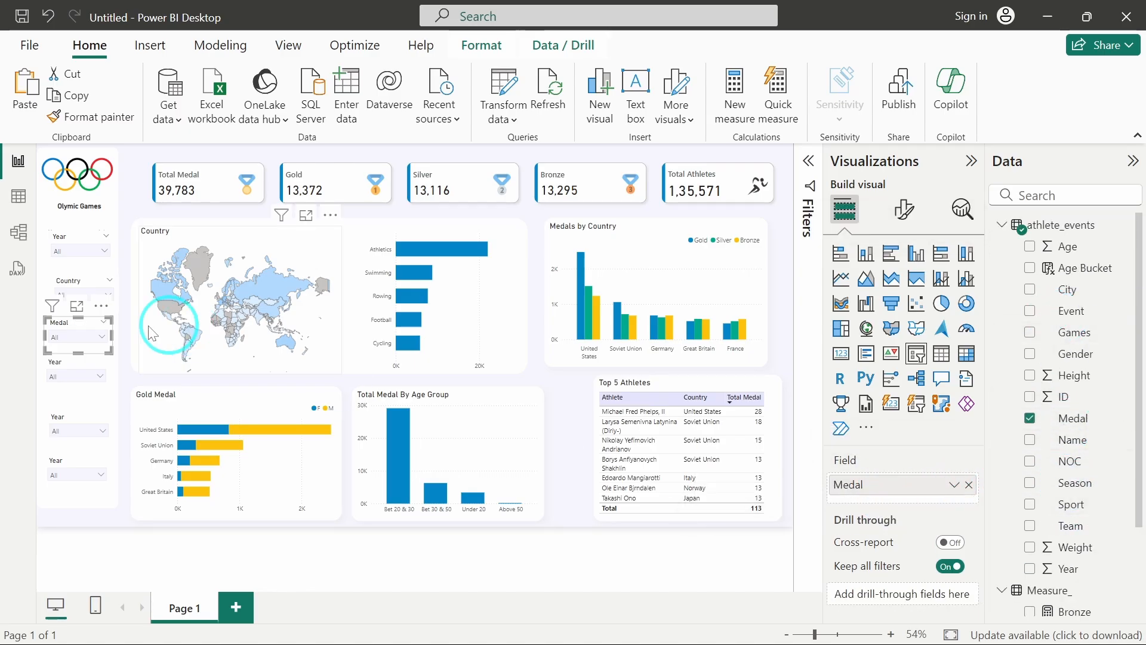
- Replace Year with the Gender field in the fourth sidebar slicer
left_click(64, 370)
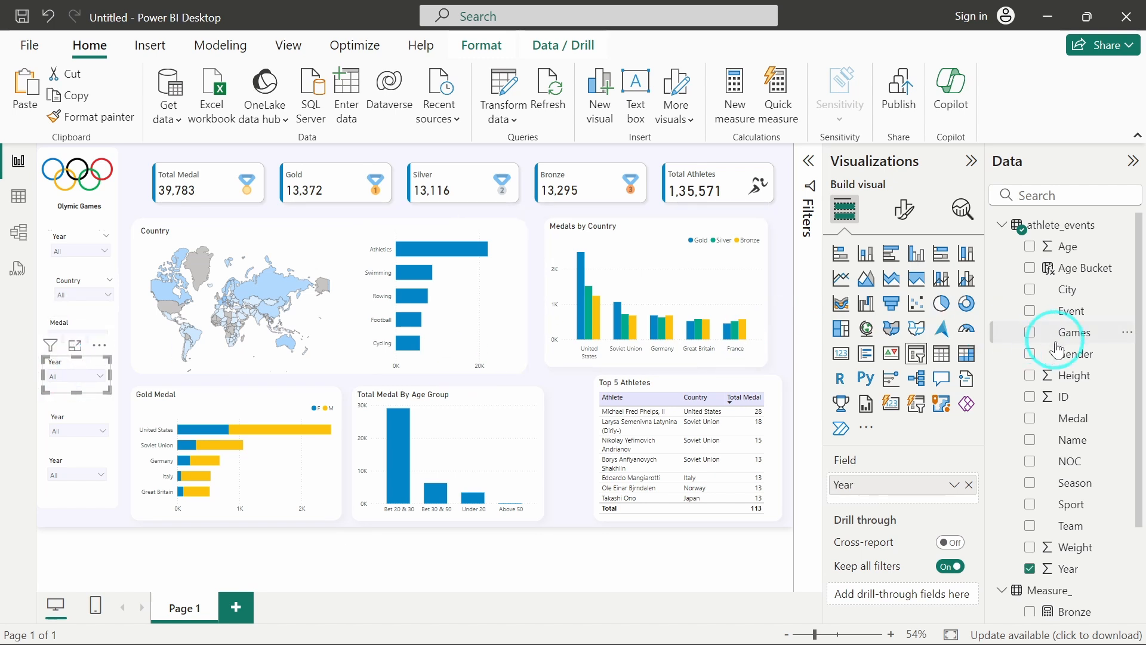
left_click_drag(1067, 357, 889, 507)
left_click(969, 485)
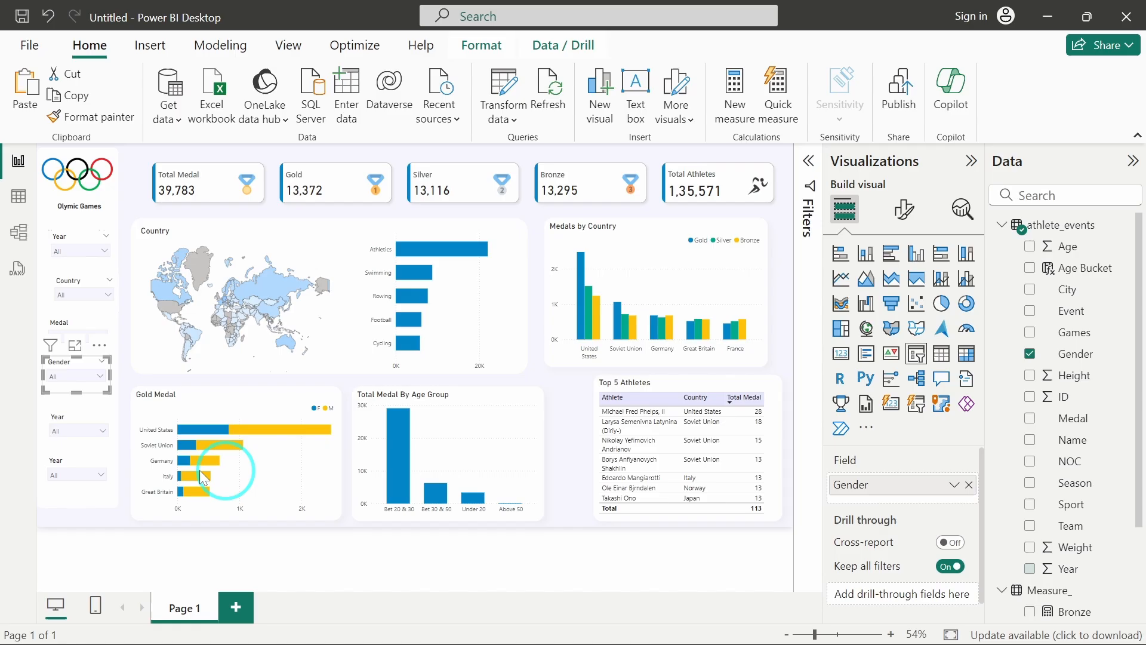
- Replace Year with the Sport field in the fifth sidebar slicer
left_click(67, 416)
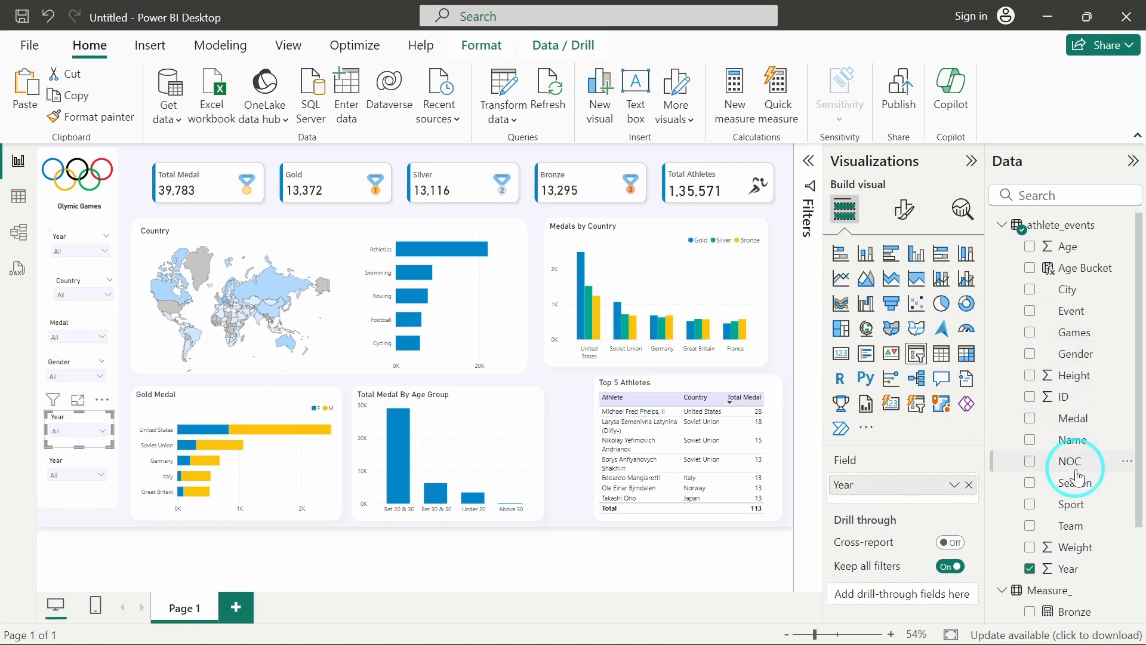
left_click_drag(1077, 511, 895, 495)
left_click(969, 485)
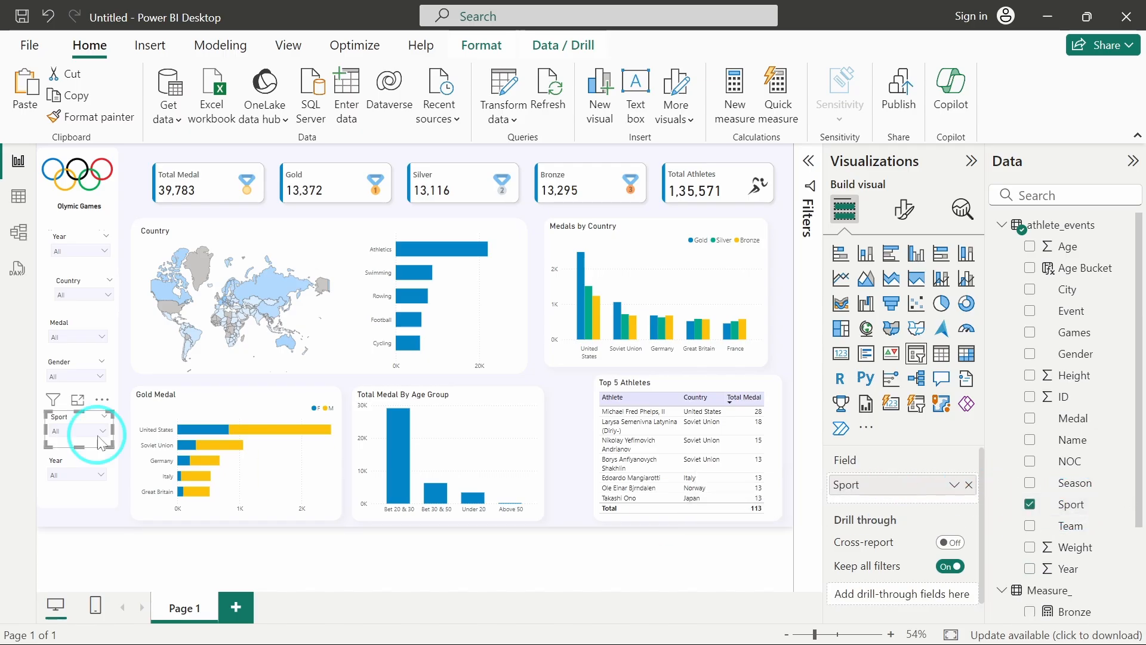
- Replace Year with the Age Bucket field in the last sidebar slicer
left_click(64, 467)
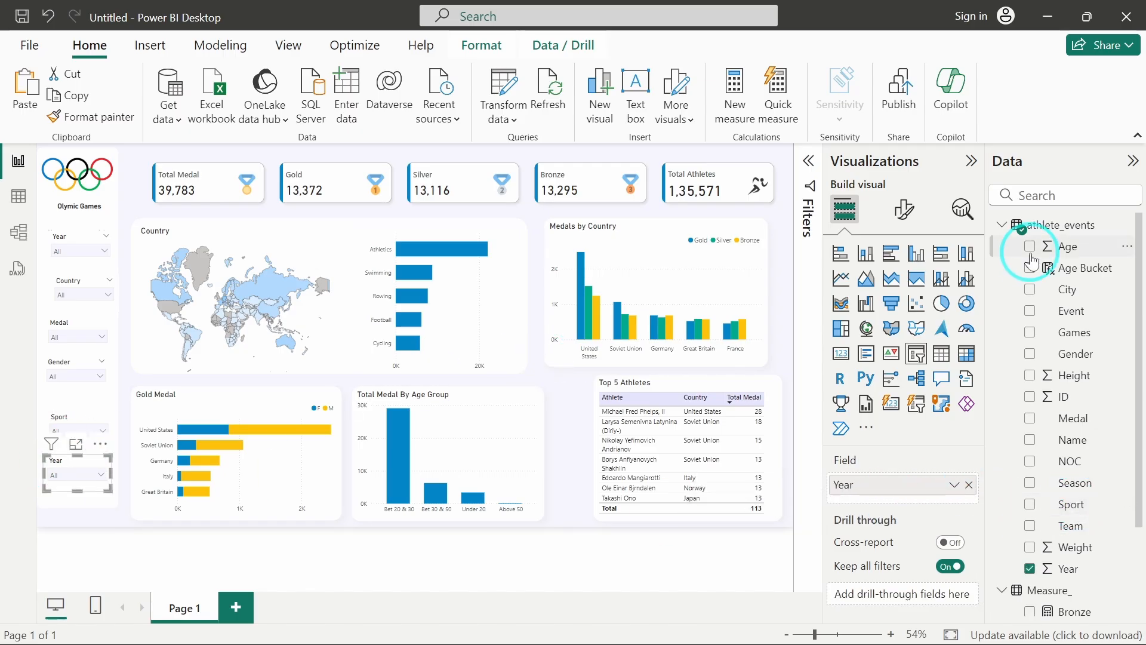
left_click_drag(1084, 273, 949, 504)
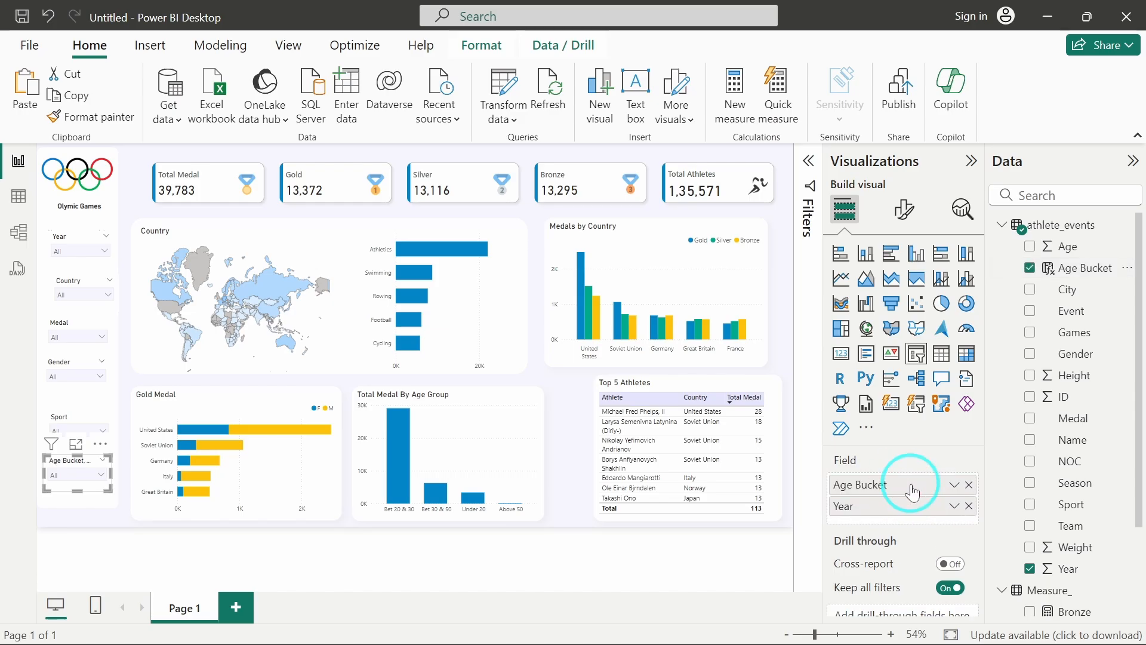
left_click(969, 506)
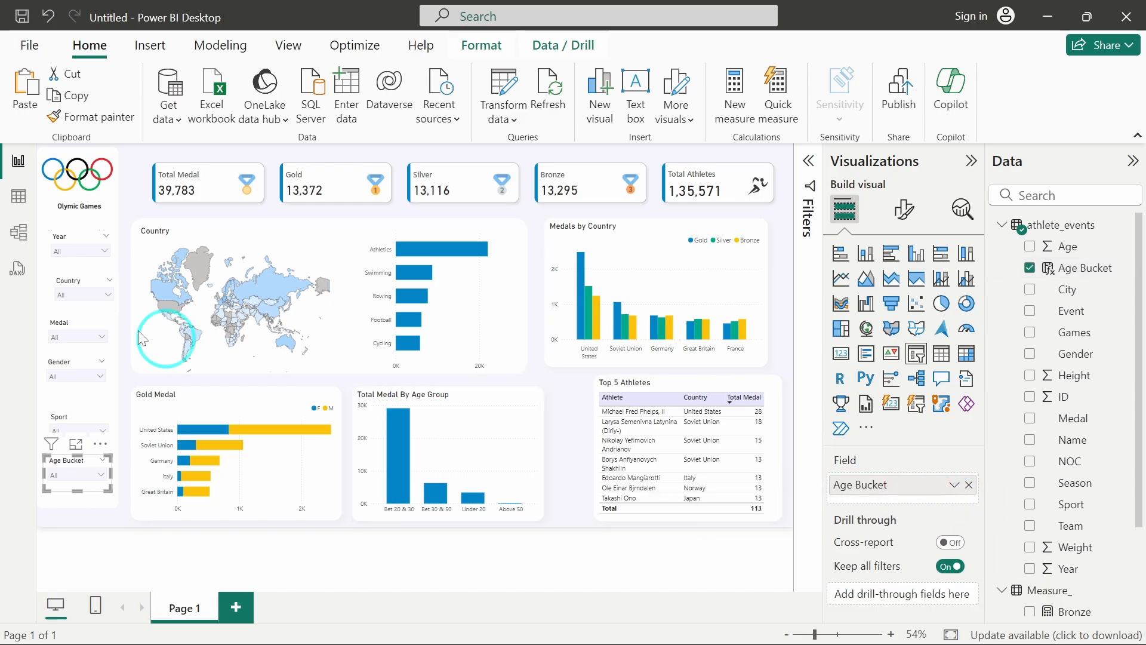
- Move the Year slicer up under the title, shift the middle slicers toward the sidebar's outer edge, and lower the Age Bucket slicer
left_click(58, 245)
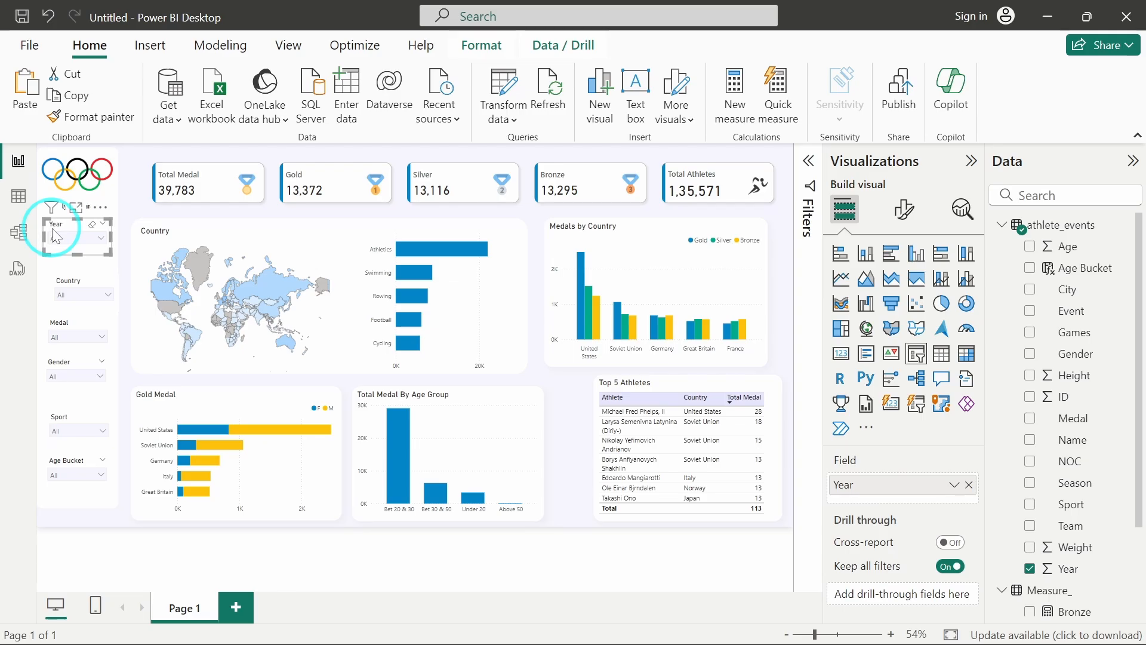
left_click(66, 287)
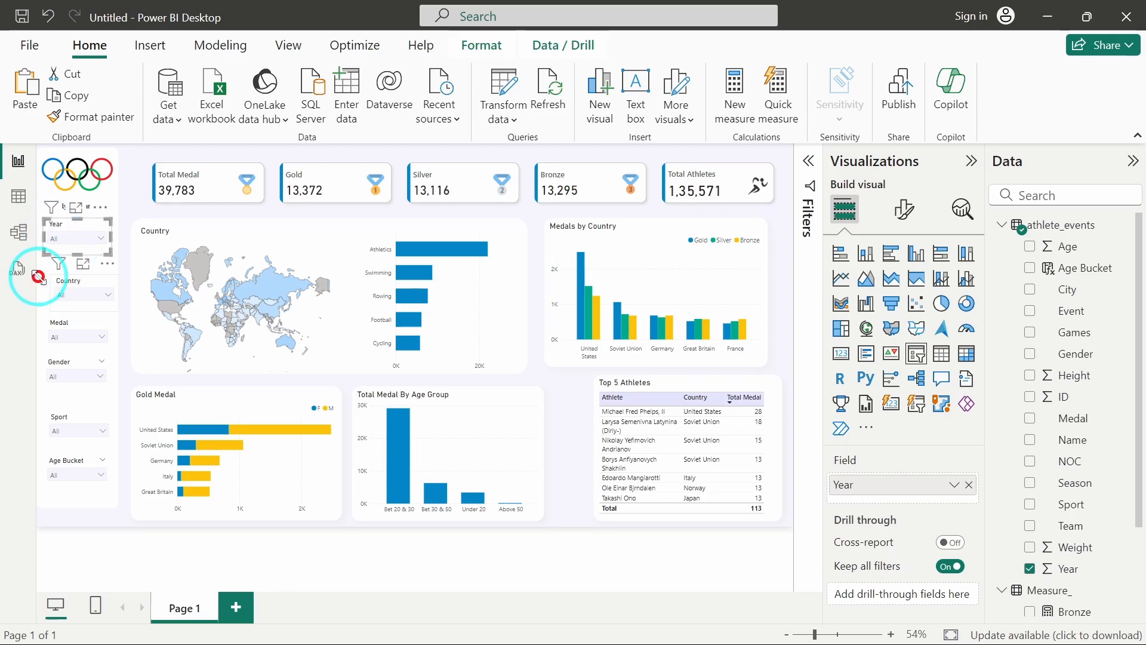
left_click(45, 338)
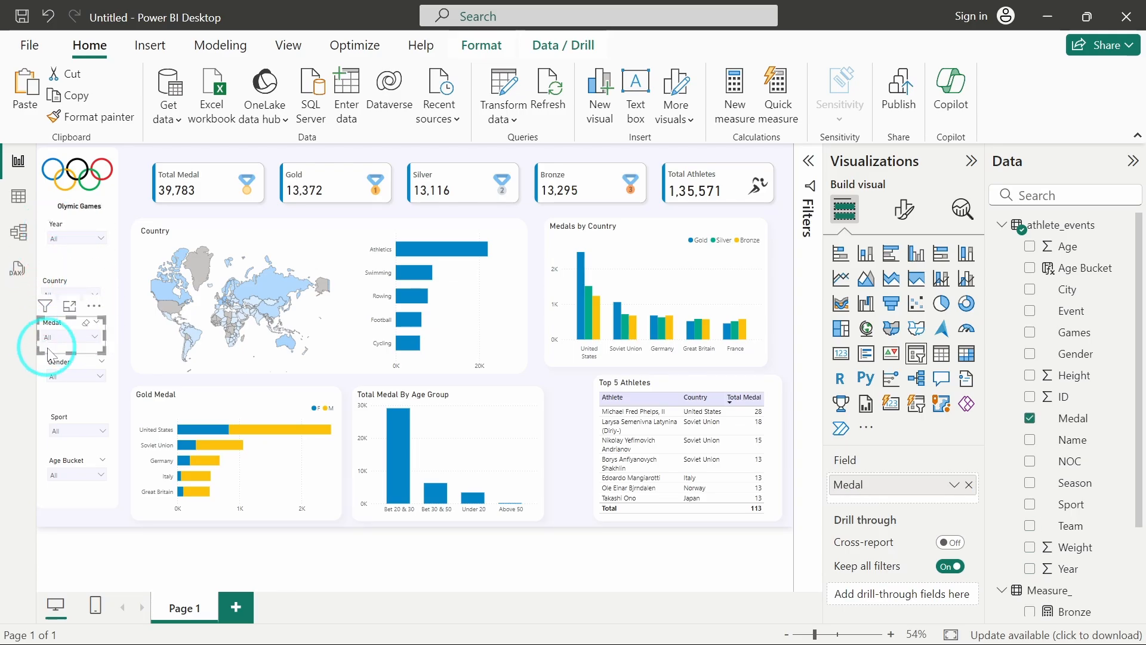
left_click(60, 376)
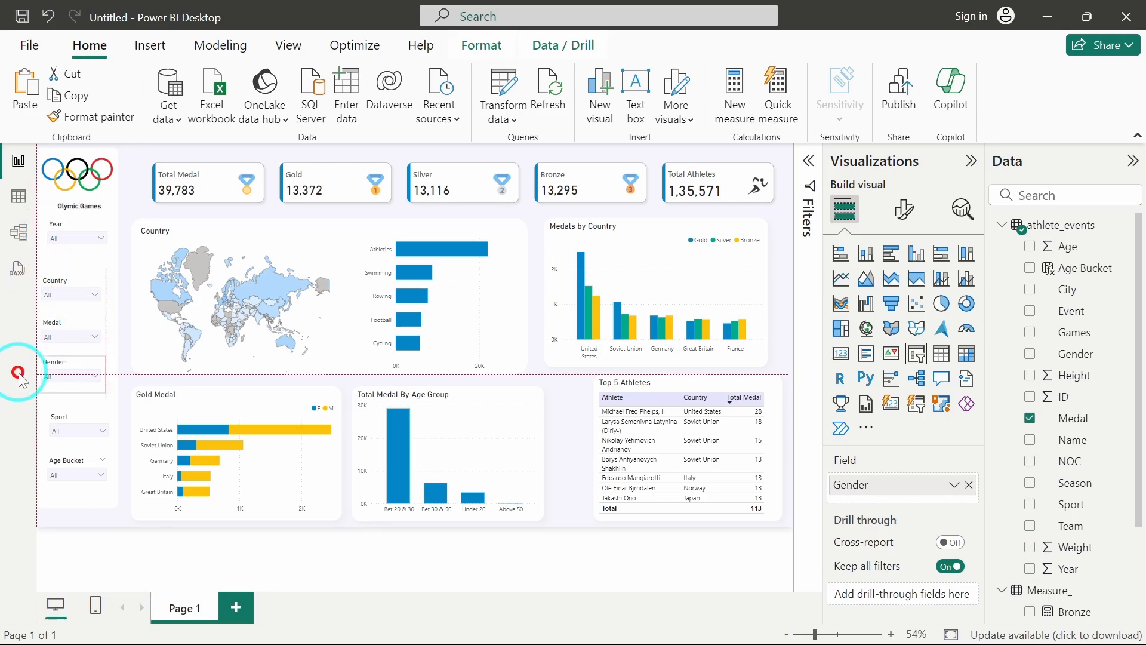
left_click(57, 427)
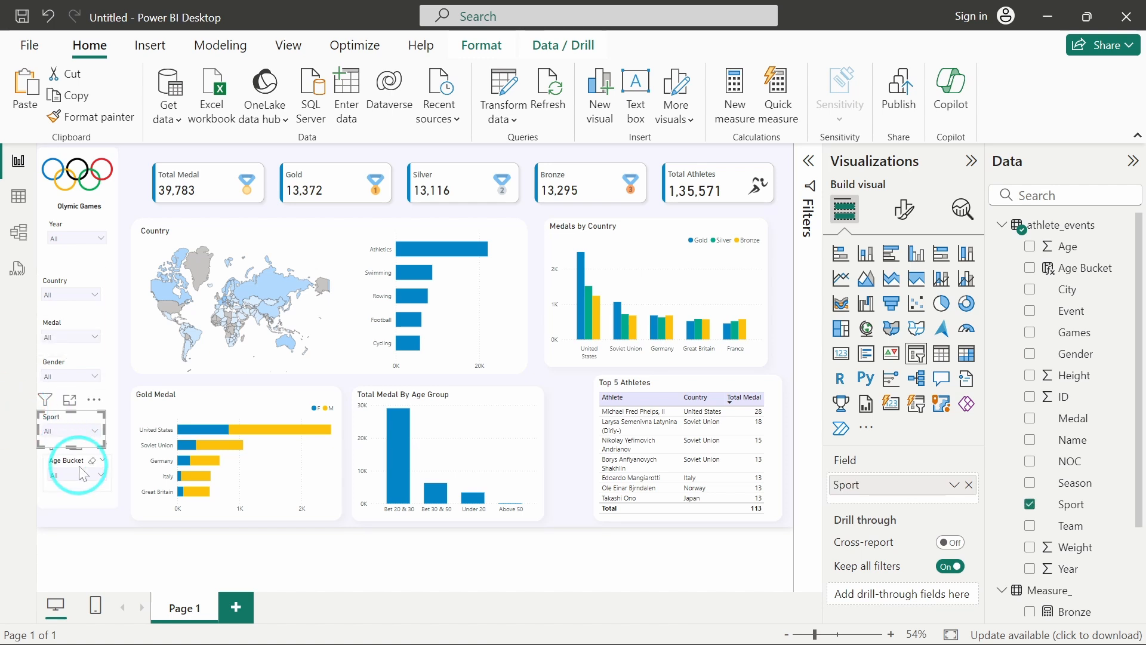
left_click(71, 468)
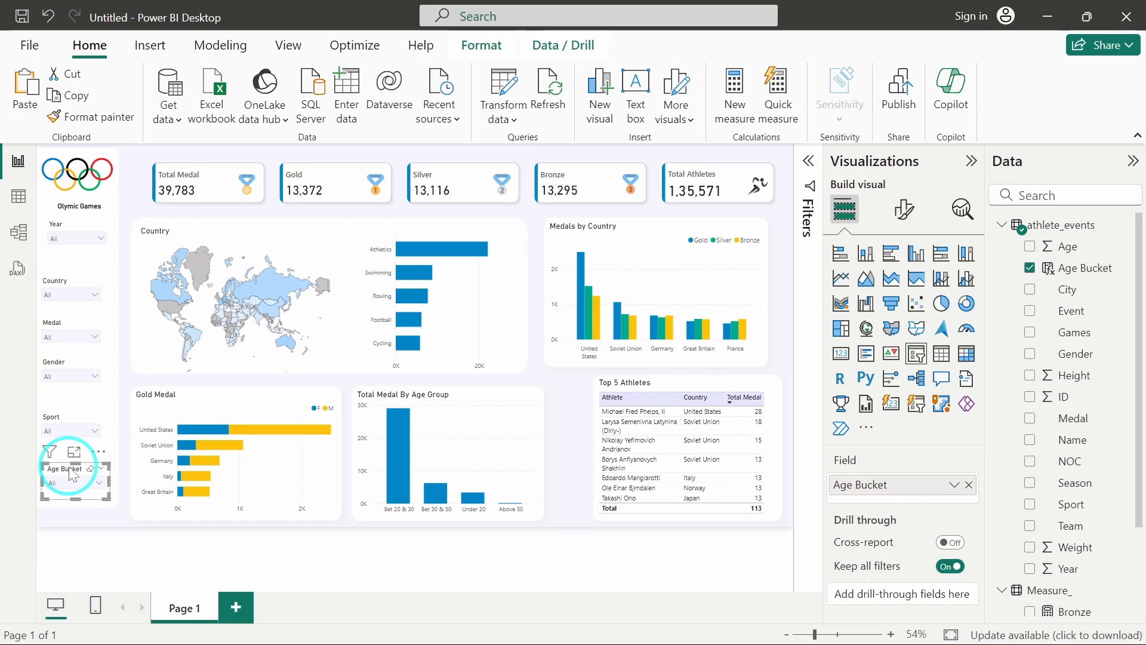
- Distribute all six sidebar slicers vertically and align them right
left_click(60, 414, "ctrl")
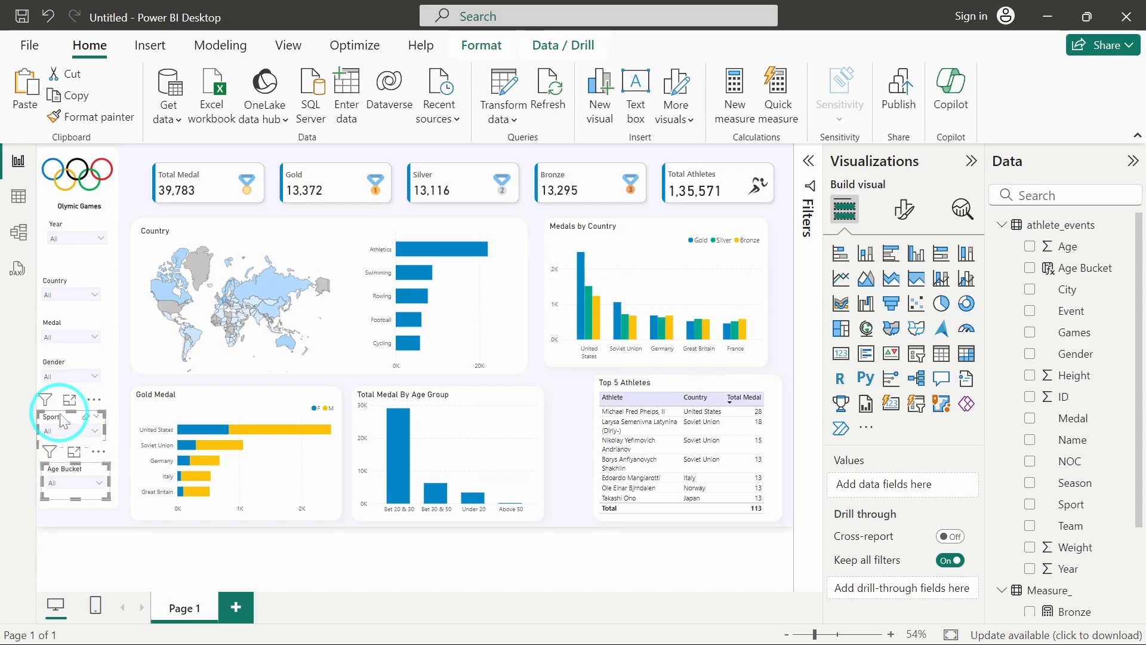
left_click(54, 360, "ctrl")
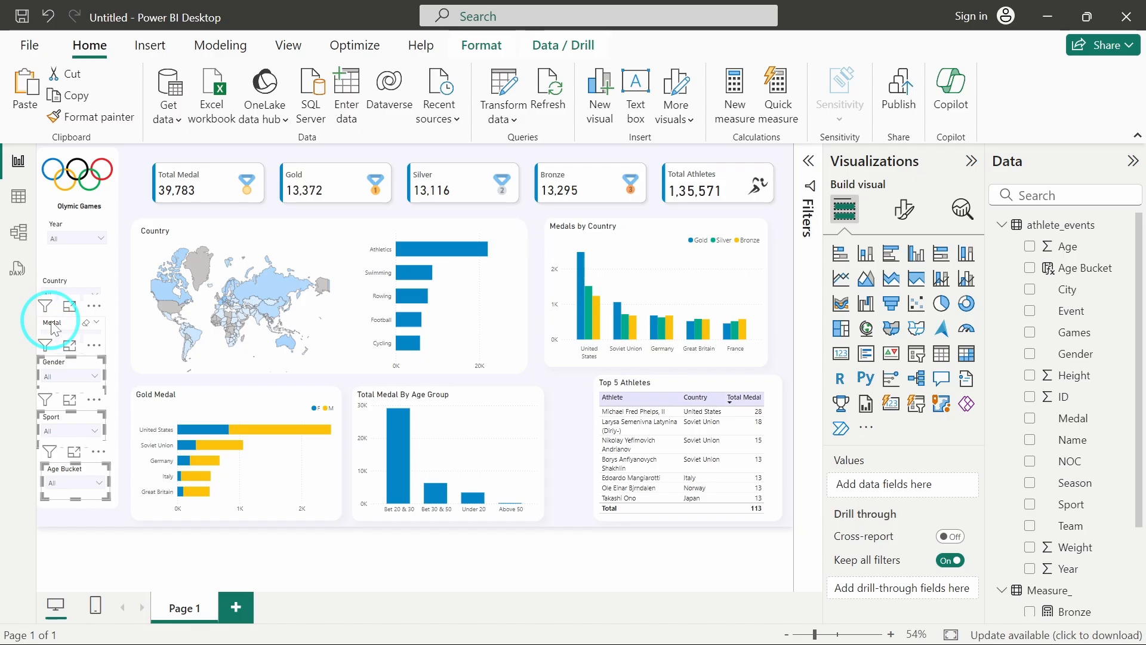
left_click(55, 327, "ctrl")
left_click(51, 285, "ctrl")
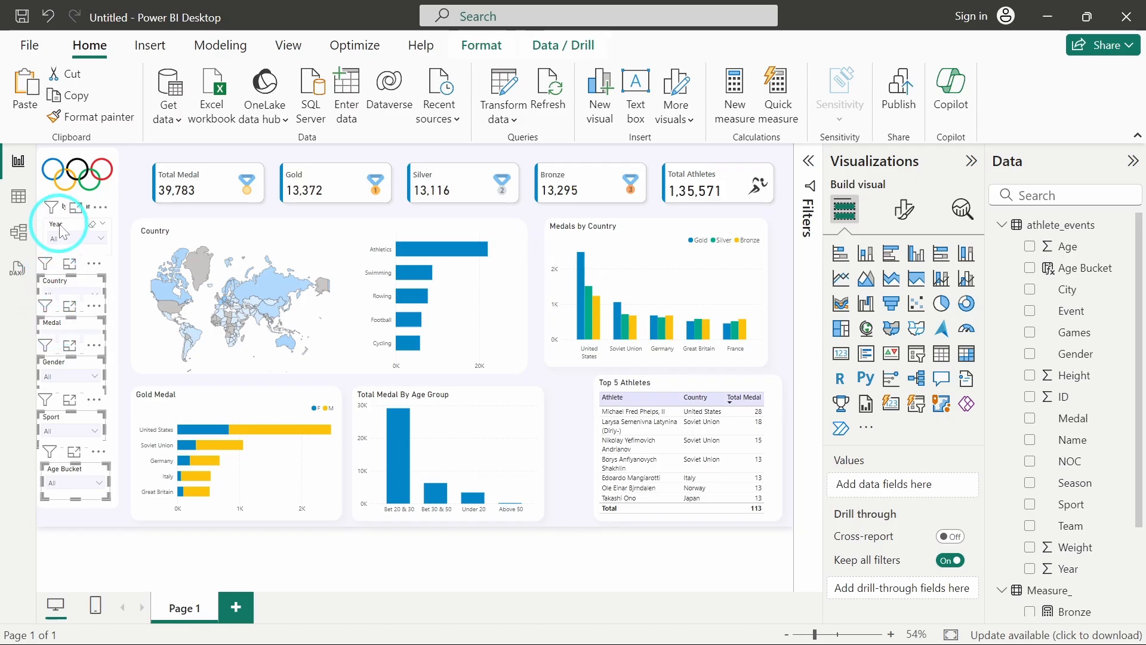
left_click(471, 60)
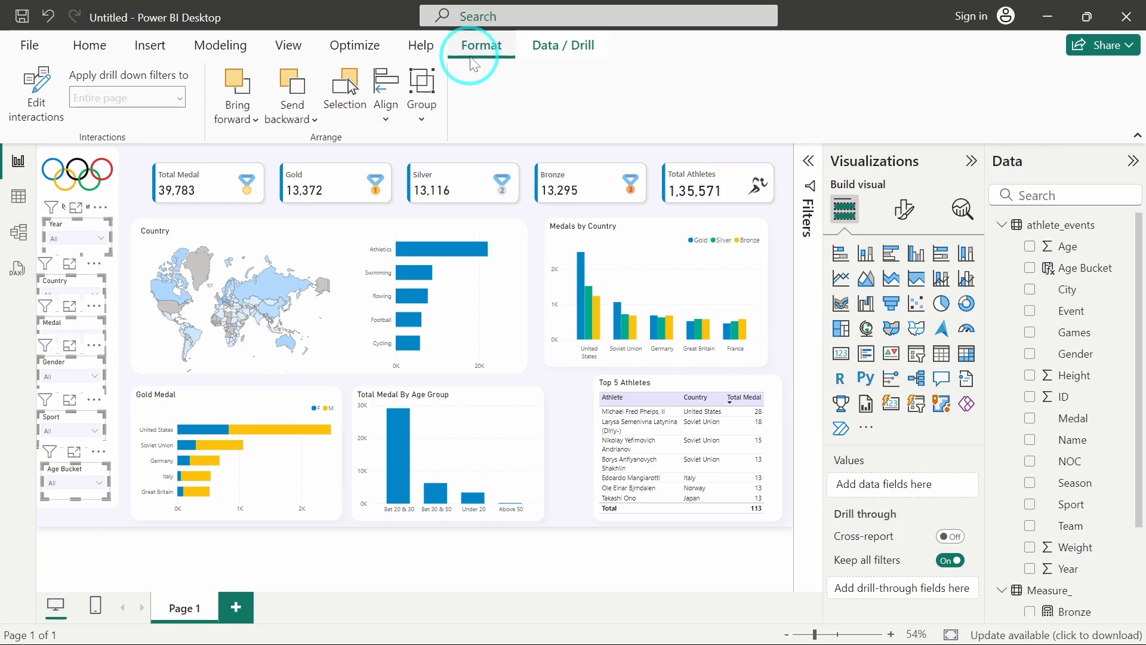
left_click(388, 123)
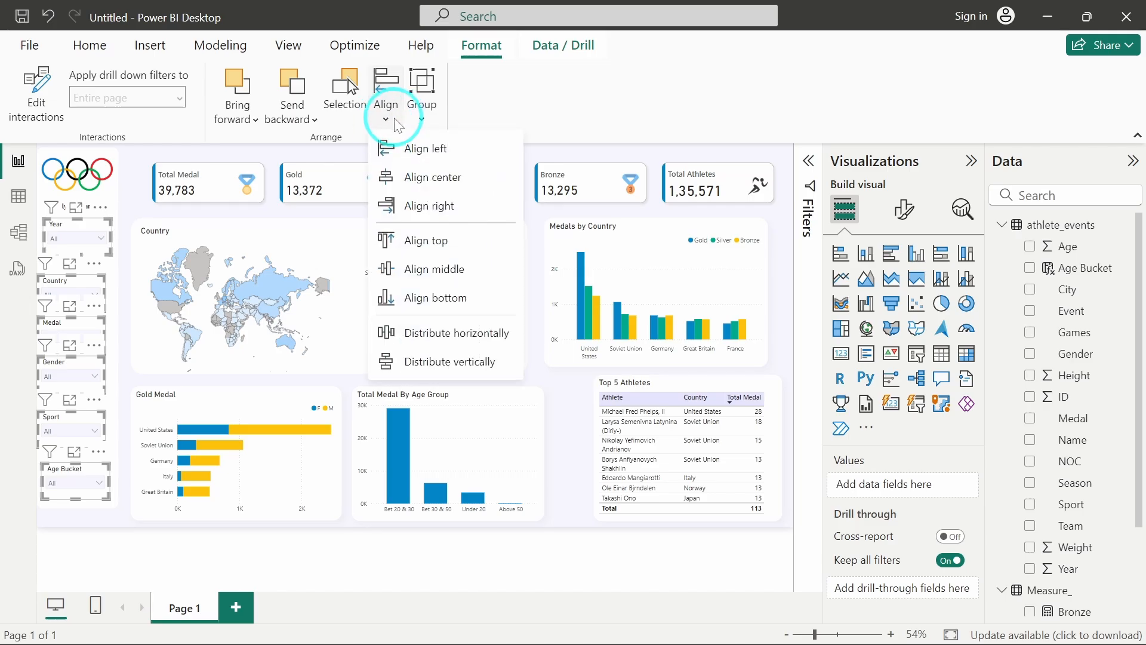
left_click(467, 371)
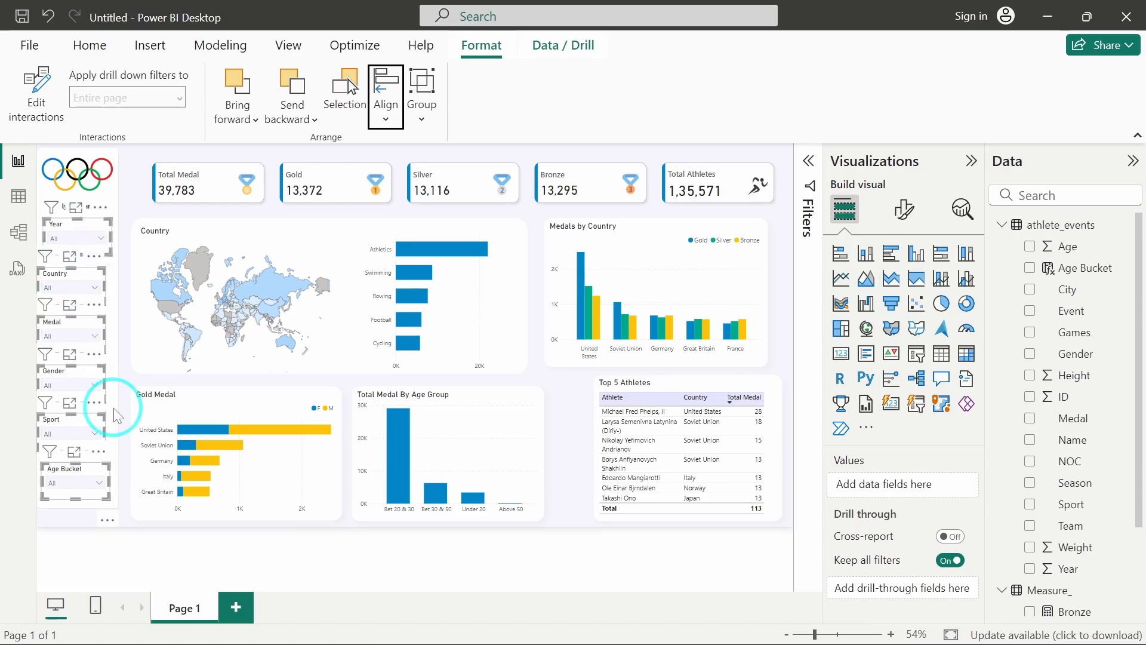
left_click(388, 118)
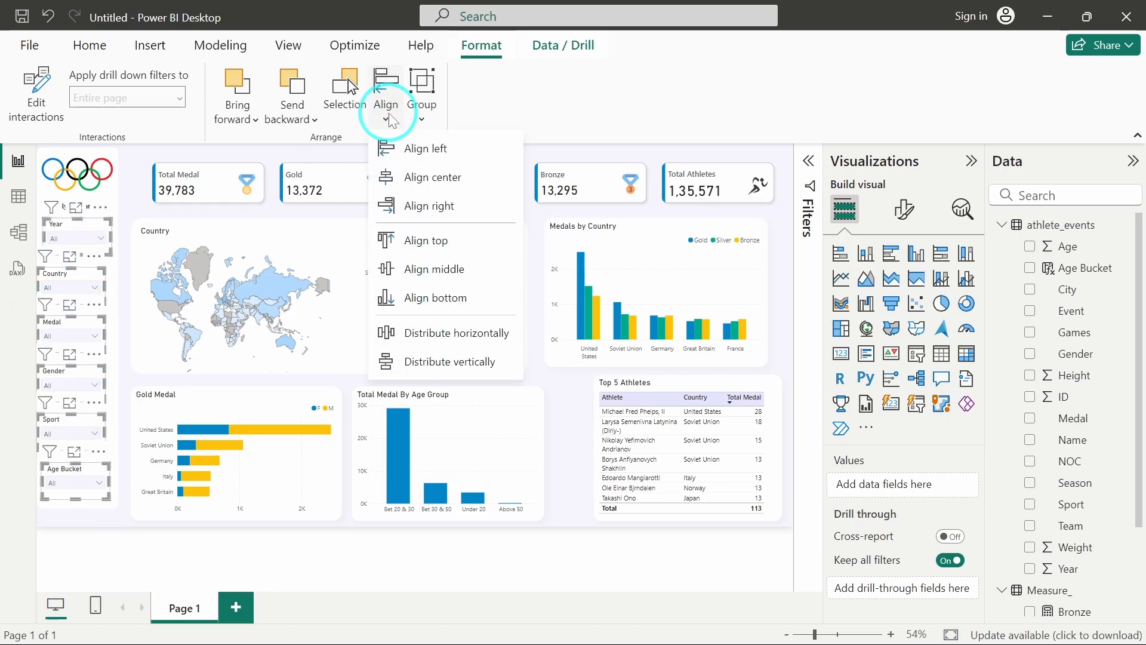
left_click(422, 206)
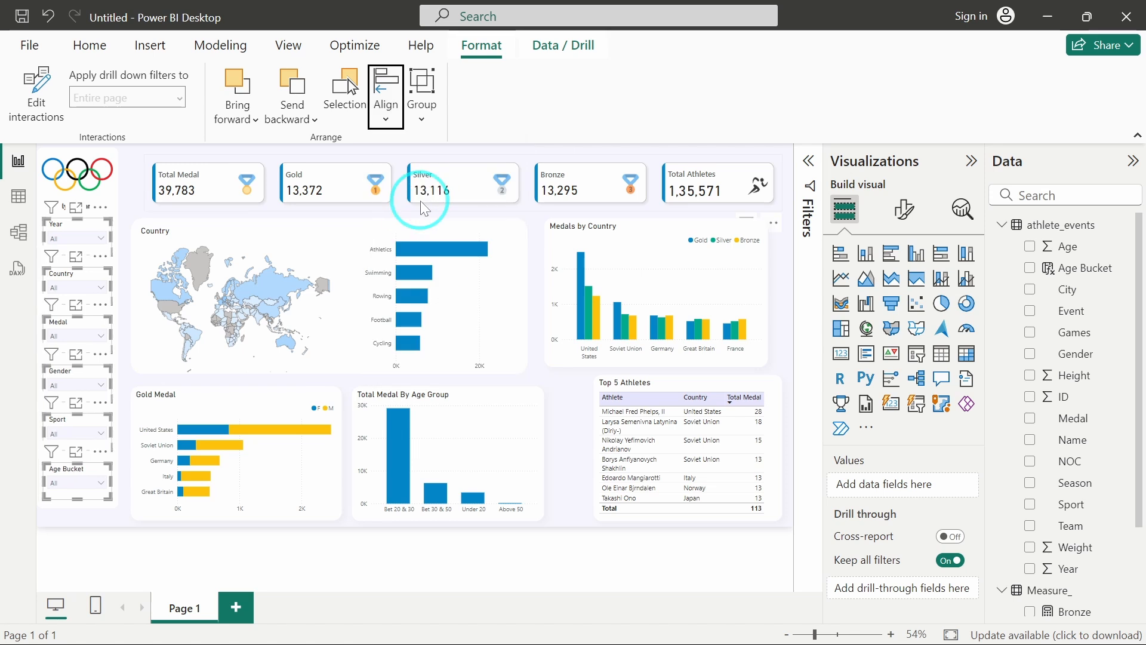
left_click(138, 197)
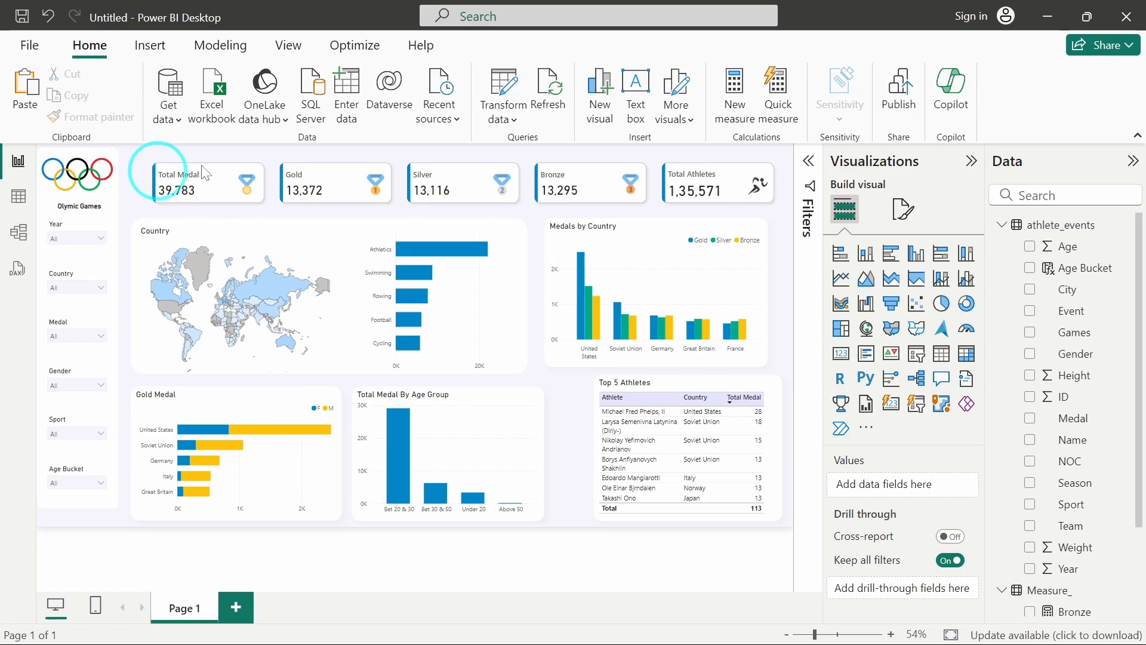
- Widen the KPI card row toward the sidebar, move it closer to the page's upper edge and reduce its height
left_click(408, 170)
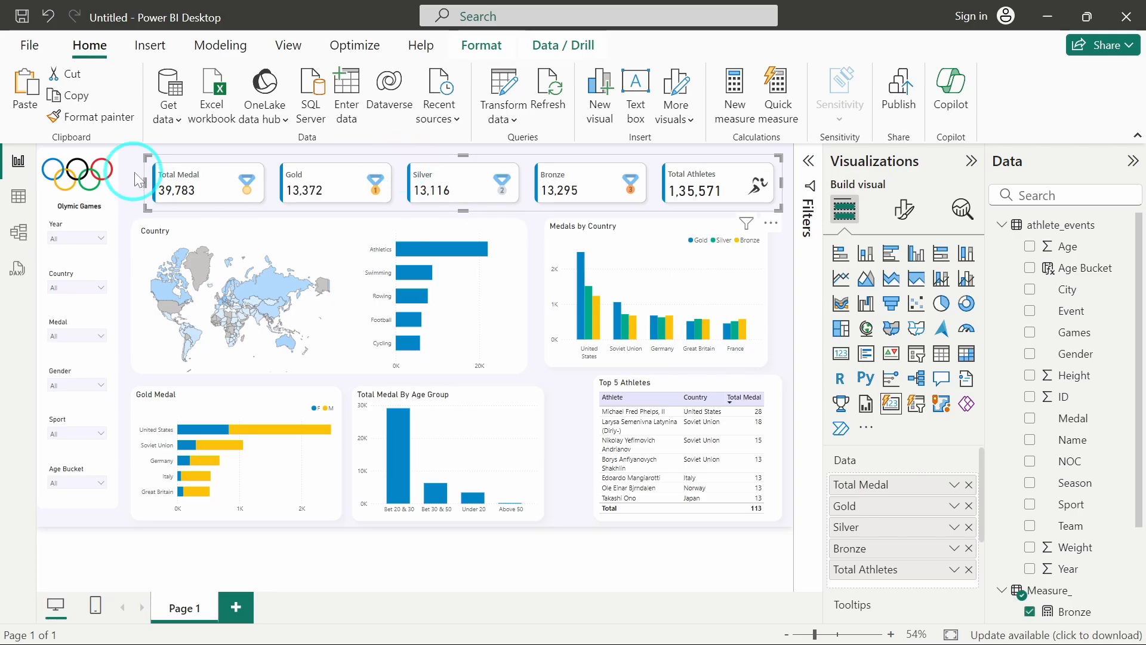
left_click_drag(149, 159, 138, 150)
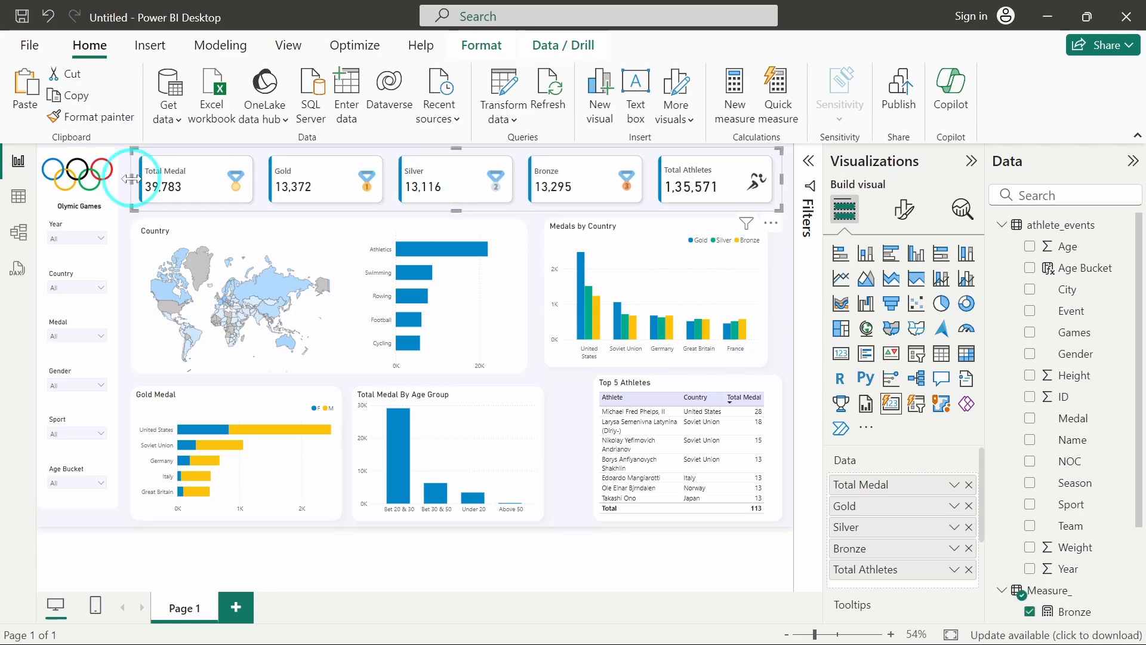
left_click_drag(455, 211, 394, 201)
left_click_drag(455, 153, 456, 148)
left_click(540, 287)
- Shrink the white background panel and the Country map so they start in line with the Total Medal card
left_click(339, 228)
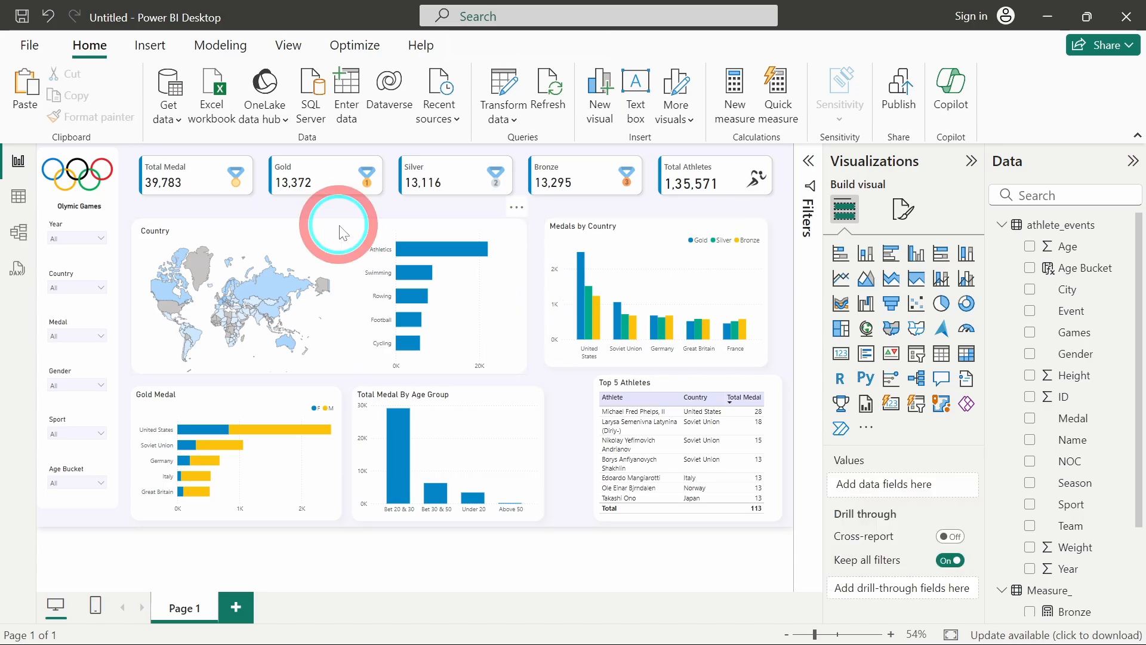
left_click_drag(132, 297, 141, 298)
left_click_drag(332, 369, 332, 361)
left_click(297, 204)
left_click(239, 263)
mouse_move(142, 221)
left_mouse_down()
mouse_move(155, 232)
mouse_move(146, 221)
left_mouse_up()
left_click_drag(340, 371, 336, 365)
- Narrow and shorten the sports bar chart and shift it right within the panel it shares with the Country map
left_click(489, 312)
left_click_drag(526, 300, 511, 302)
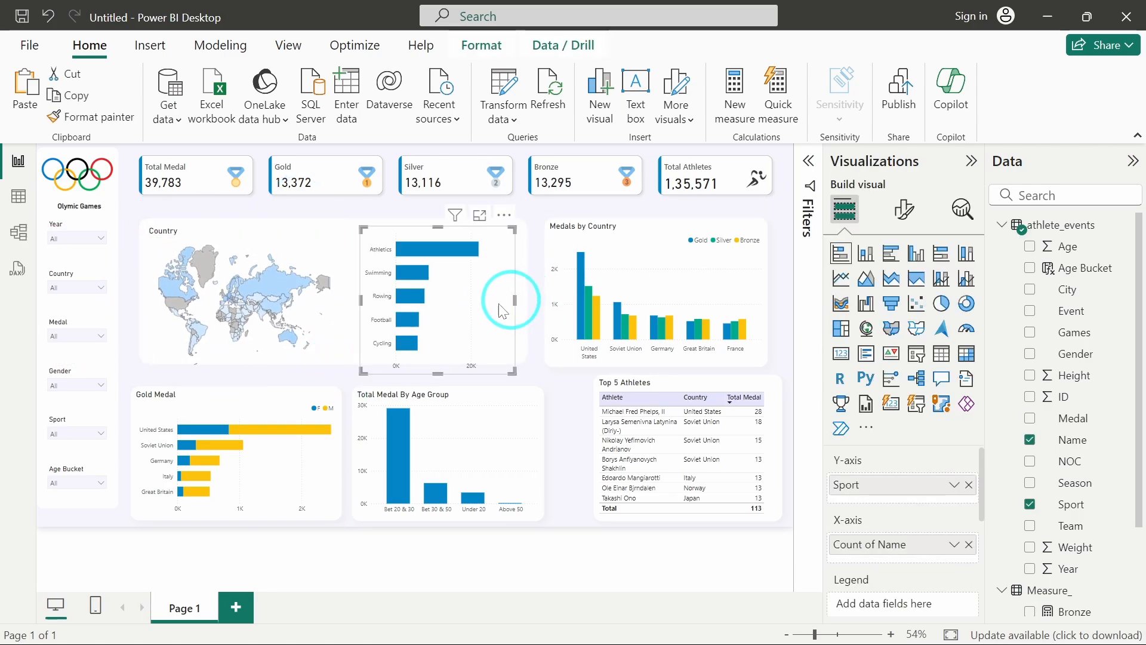
left_click_drag(444, 328, 457, 324)
left_click_drag(450, 370, 450, 364)
- Shift the Medals by Country chart right and adjust its height to match the Country panel
left_click_drag(639, 268, 645, 264)
left_click_drag(553, 216, 554, 220)
left_click_drag(556, 366, 559, 364)
- Resize the Top 5 Athletes table to end flush with the Medals by Country chart and extend farther left
left_click(680, 416)
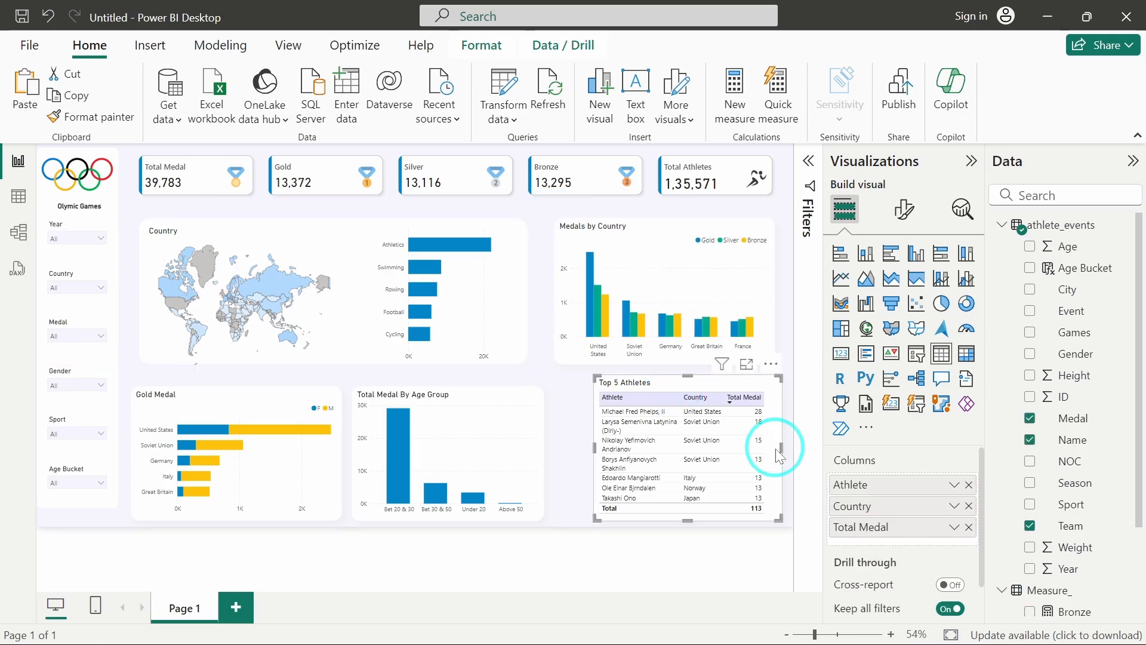
left_click_drag(782, 448, 775, 447)
left_click_drag(595, 446, 584, 441)
- Move the Total Medal By Age Group and Gold Medal charts up and right, and trim their upper edges to match
left_click_drag(509, 429, 529, 415)
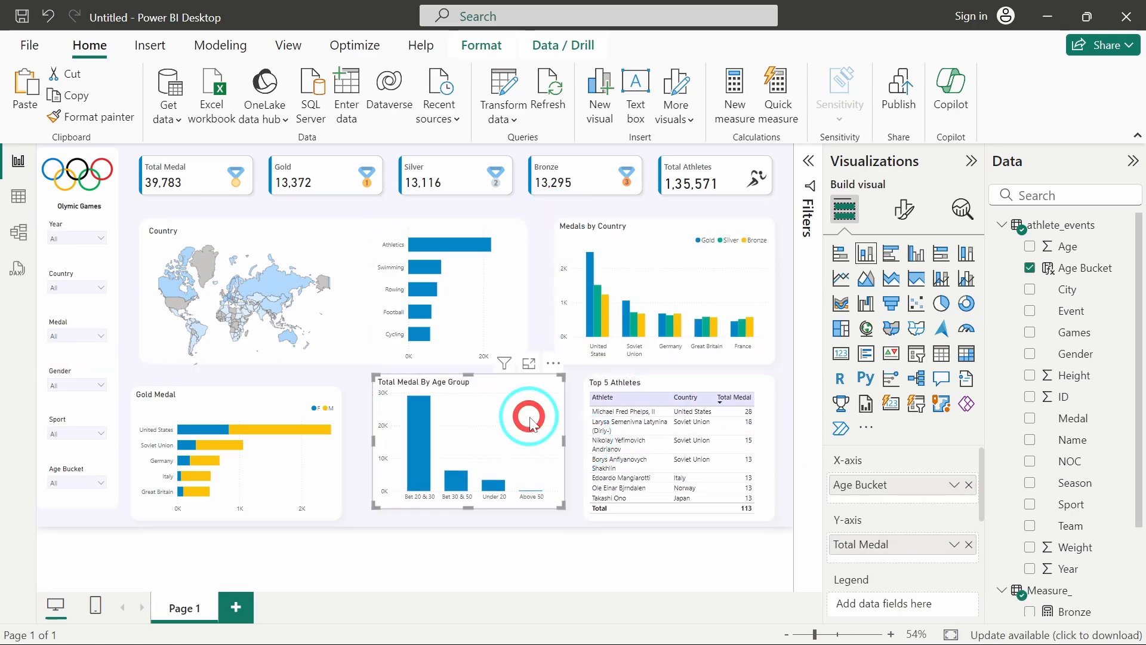
left_click_drag(325, 449, 332, 436)
left_click_drag(349, 378, 341, 385)
left_click(548, 408)
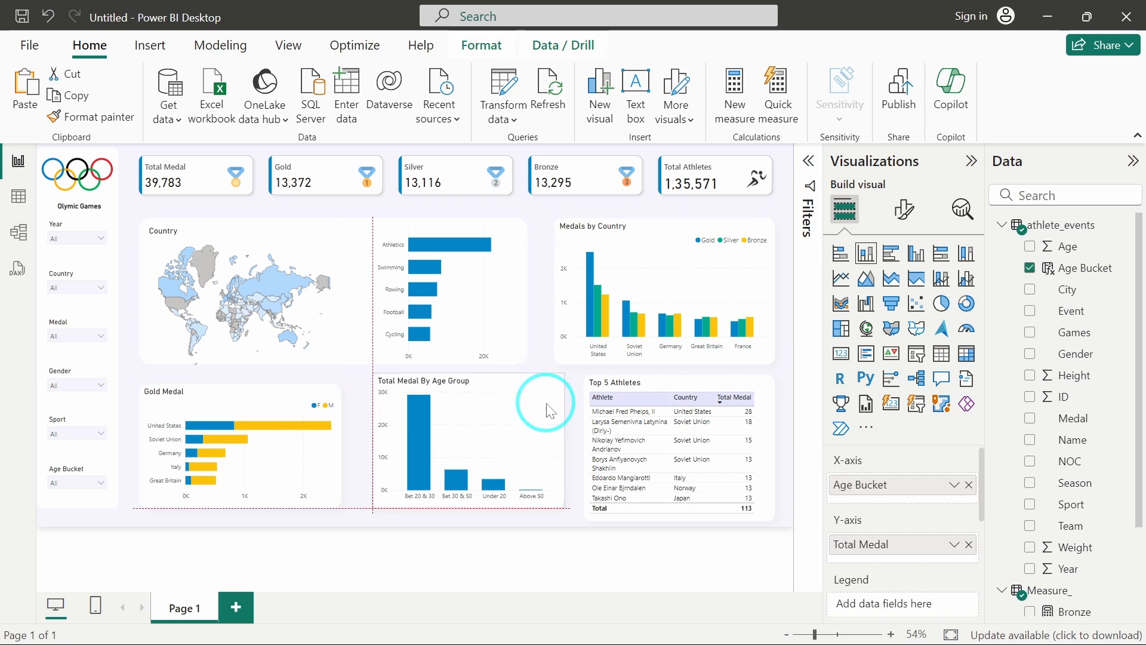
left_click_drag(468, 375, 469, 385)
left_click(667, 387)
- Shorten the Medals by Country chart, the sports bar chart and the Country map with its panel to one common lower edge
left_click(647, 275)
left_click_drag(666, 363, 665, 351)
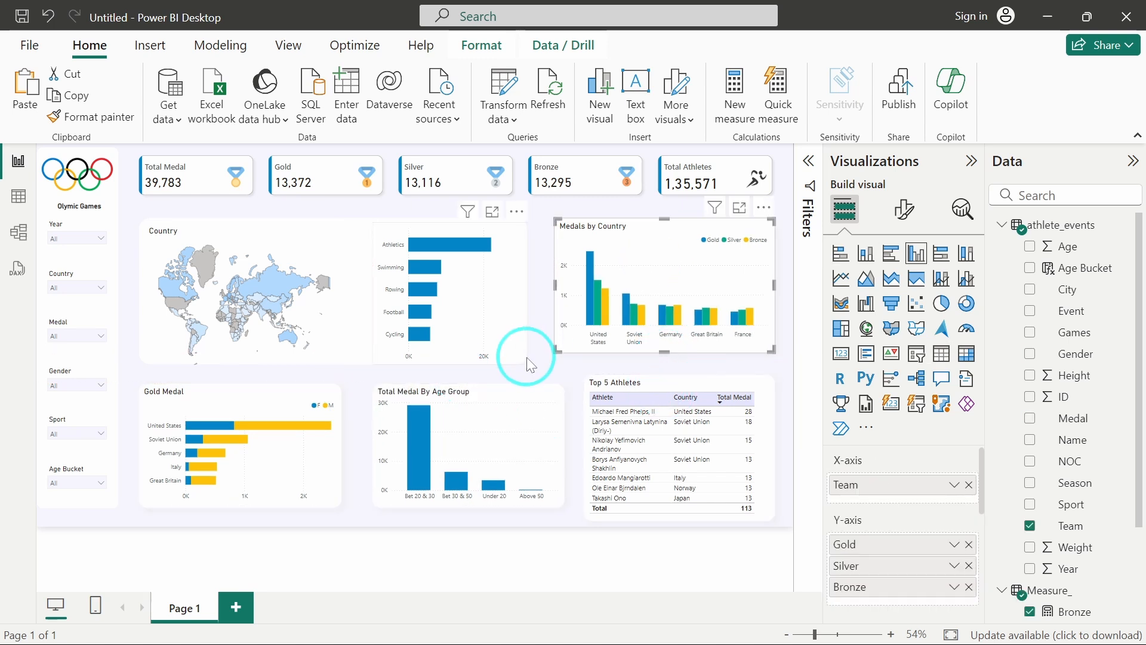
left_click(490, 359)
left_click_drag(450, 364, 449, 347)
left_click(352, 361)
left_click_drag(333, 364, 341, 352)
left_click(332, 367)
left_click(263, 363)
left_click(387, 368)
- Extend the Gold Medal and Total Medal By Age Group charts upward to line up with the Top 5 Athletes table
left_click(246, 392)
left_click_drag(240, 385, 240, 376)
left_click(463, 397)
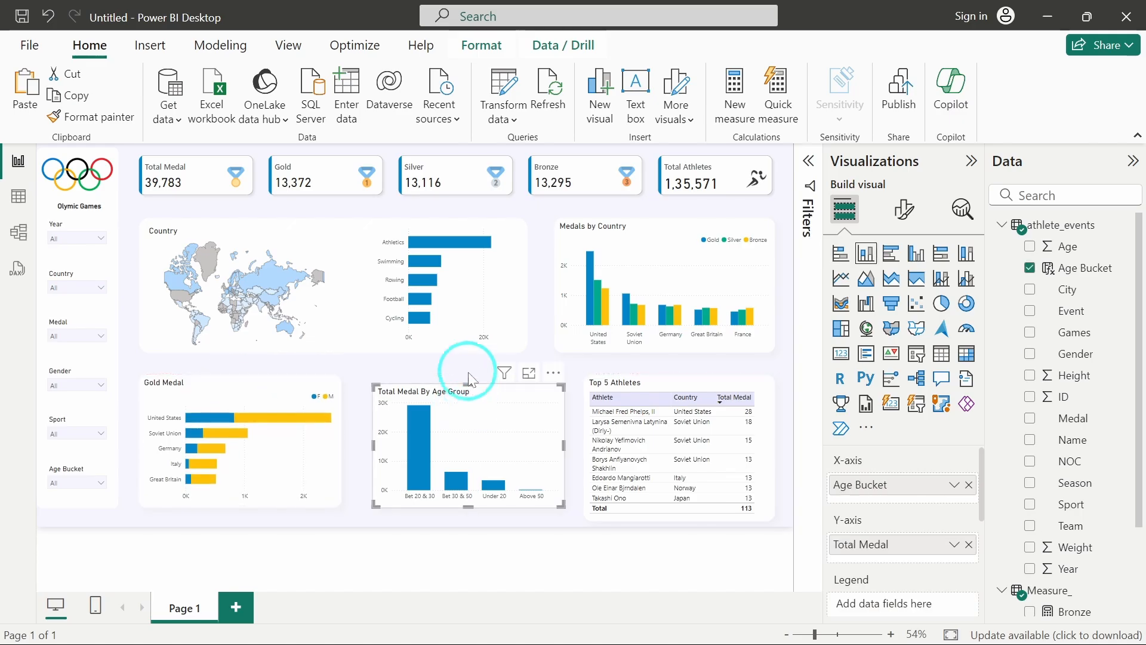
left_click_drag(469, 385, 469, 375)
- Shorten the Top 5 Athletes table to the neighbouring charts' lower edge and turn off its totals row
left_click(678, 386)
left_click_drag(687, 529, 673, 504)
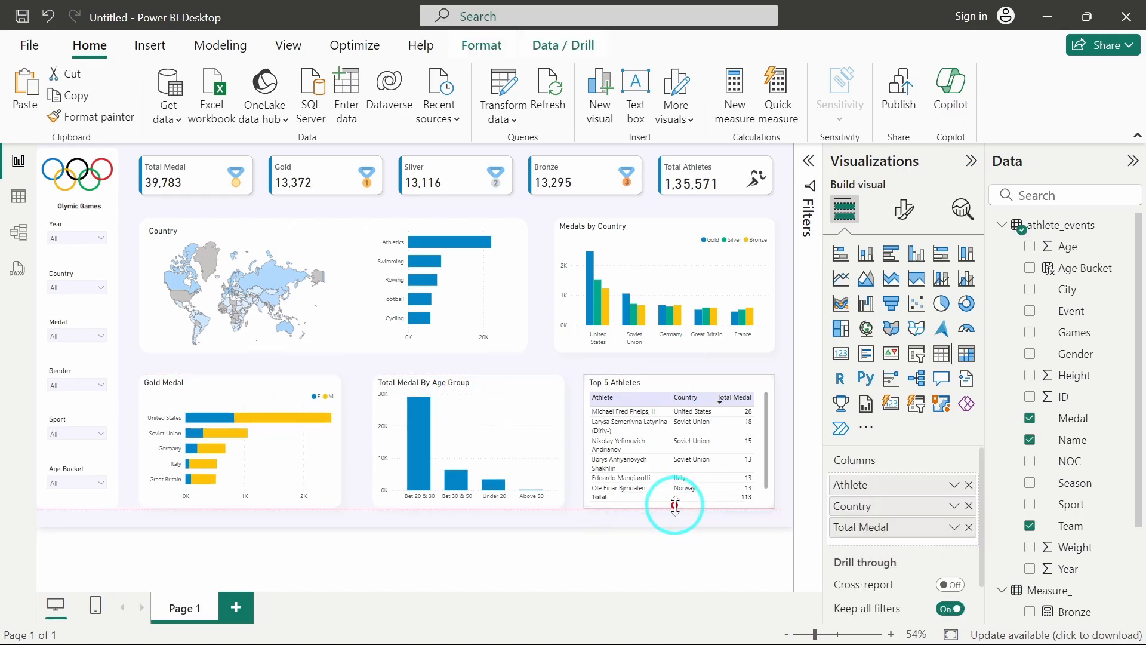
left_click(905, 209)
left_click(880, 403)
left_click(955, 459)
left_click(620, 362)
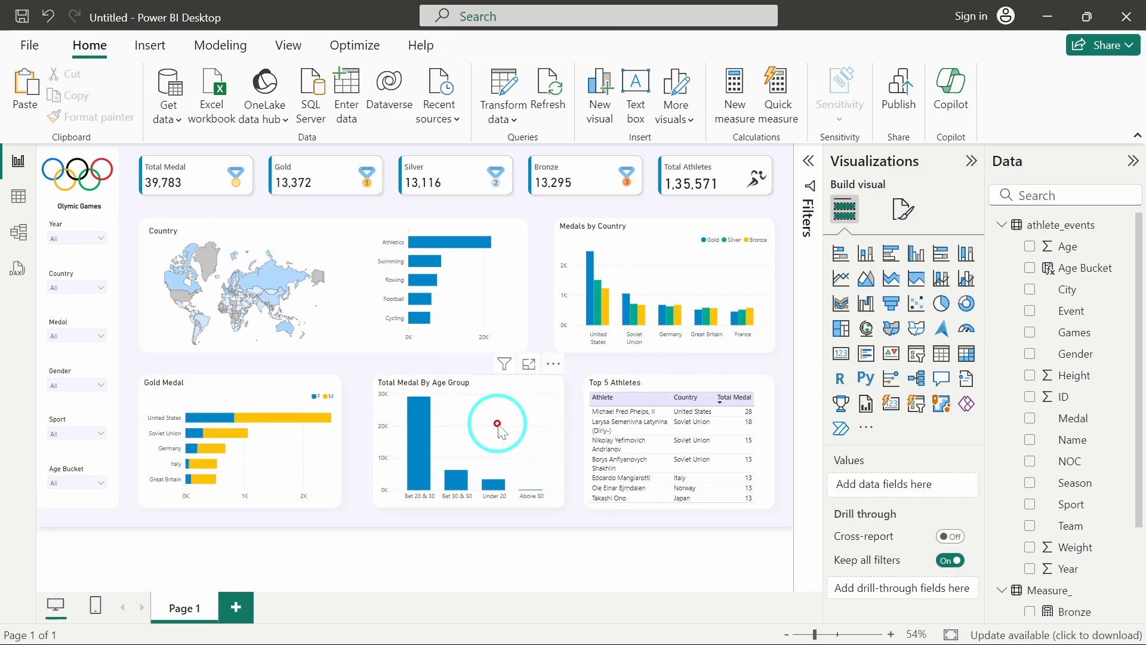
- Narrow the Total Medal By Age Group chart to widen the gap before the Top 5 Athletes table
left_click(498, 424)
left_click_drag(564, 442, 554, 442)
left_click(566, 444)
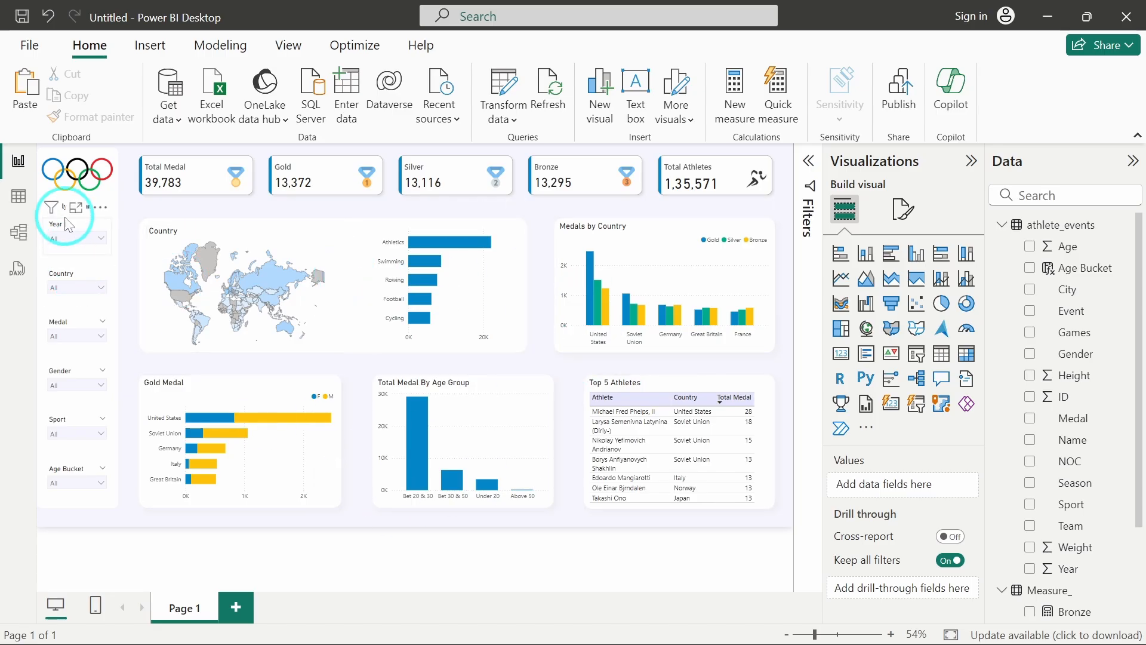
- Test the Medal slicer by filtering the dashboard to Bronze, Gold, NA and Silver in turn, and clear the selection
left_click(72, 338)
left_click(67, 252)
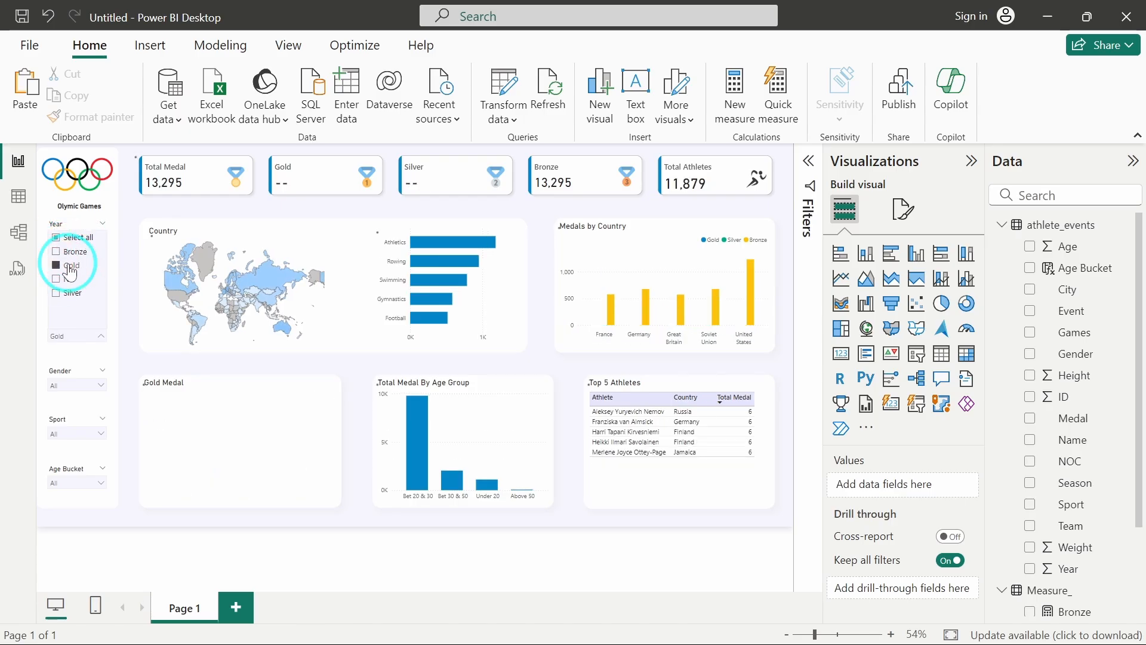
left_click(70, 279)
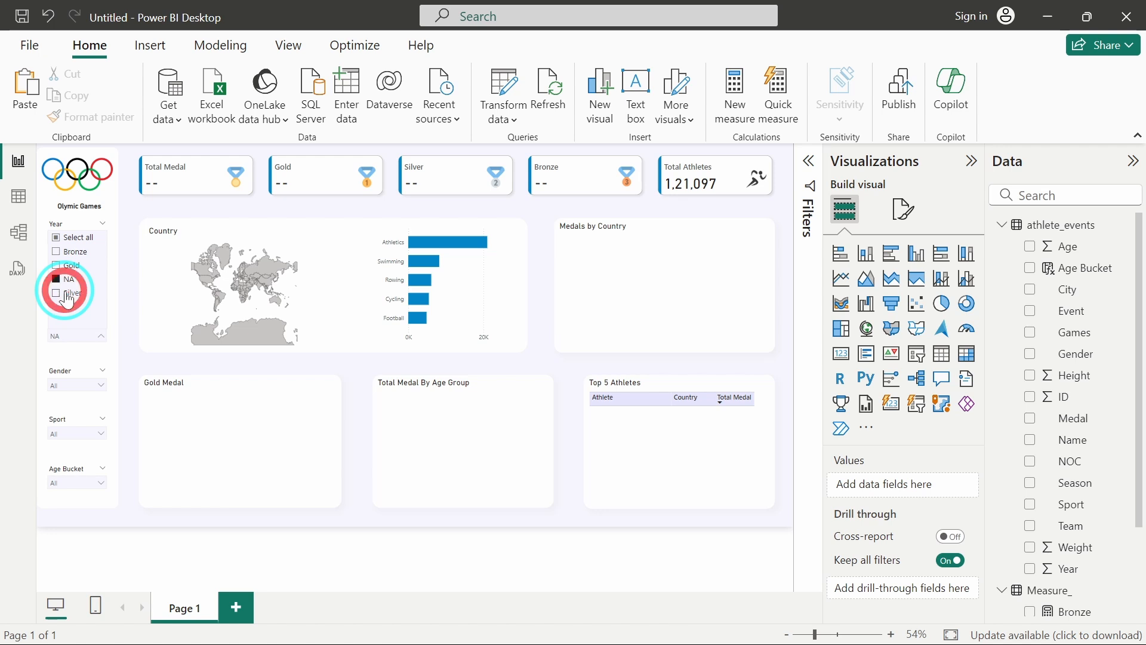
left_click(67, 298)
left_click(67, 299)
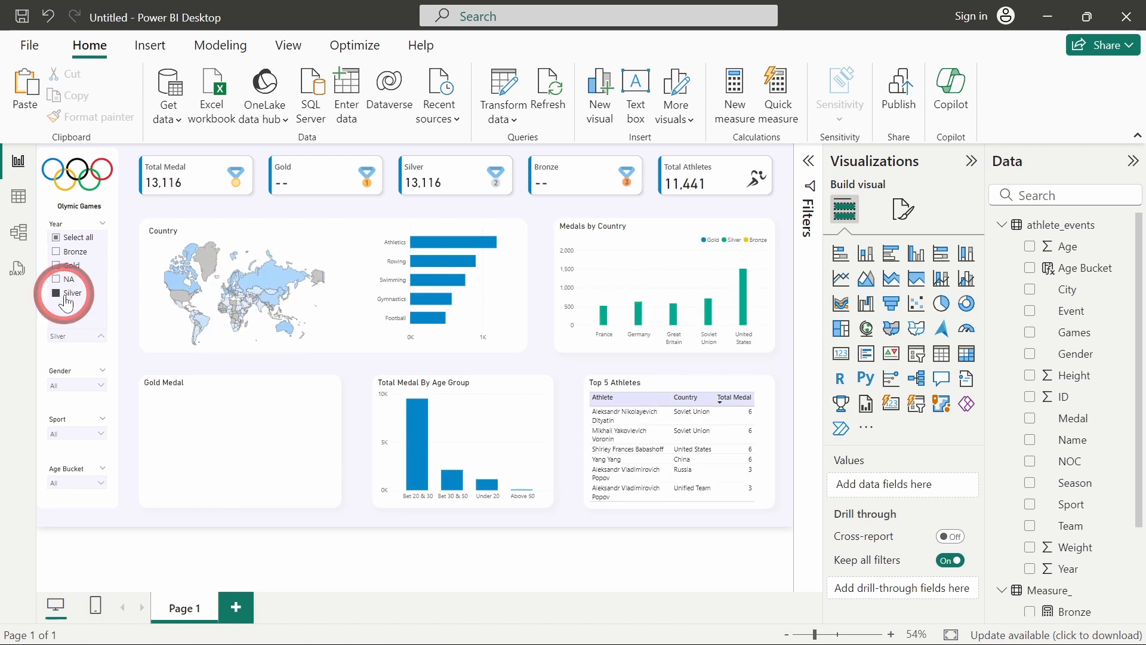
- Test the Gender slicer by filtering the dashboard to M and F in turn, clear the selection and close its list
left_click(76, 392)
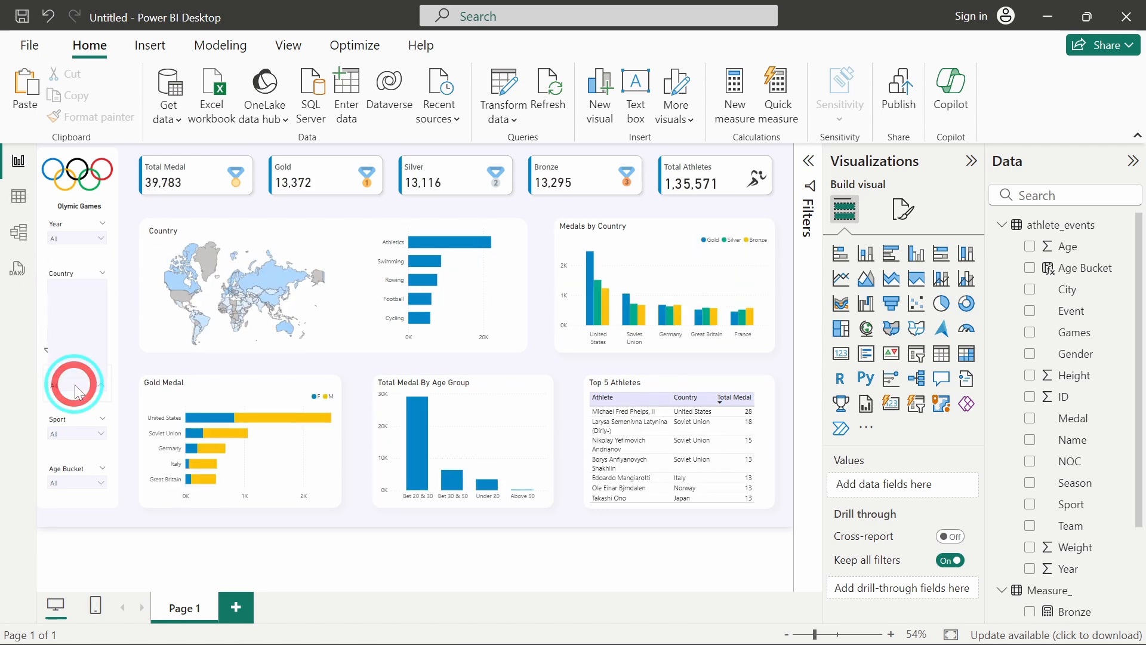
left_click(62, 312)
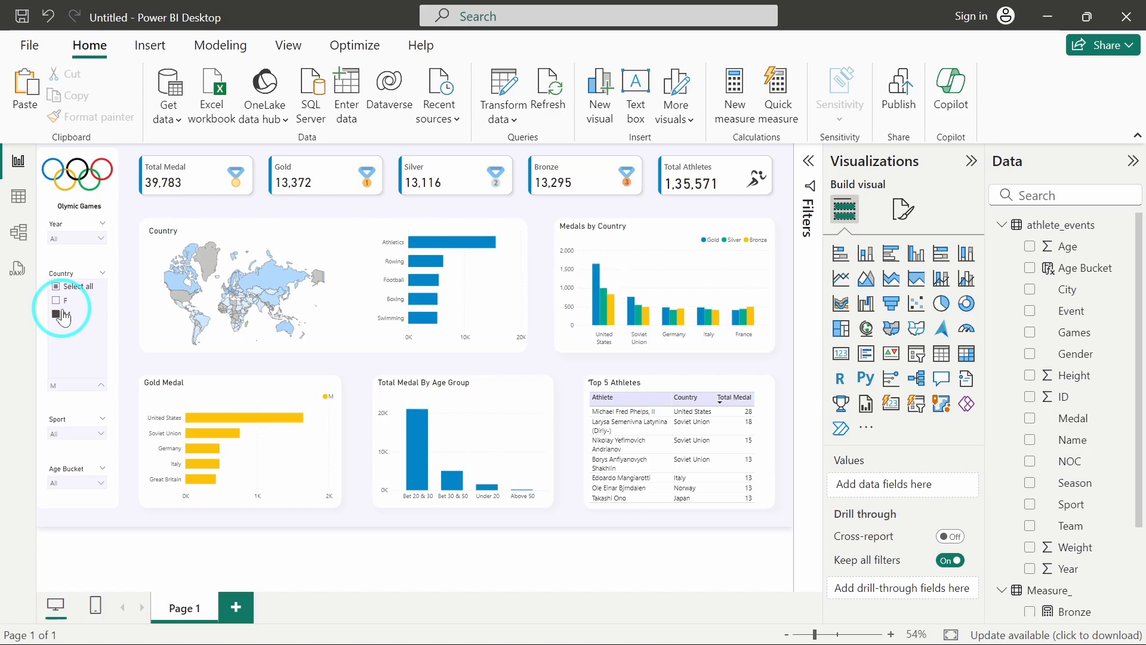
left_click(62, 302)
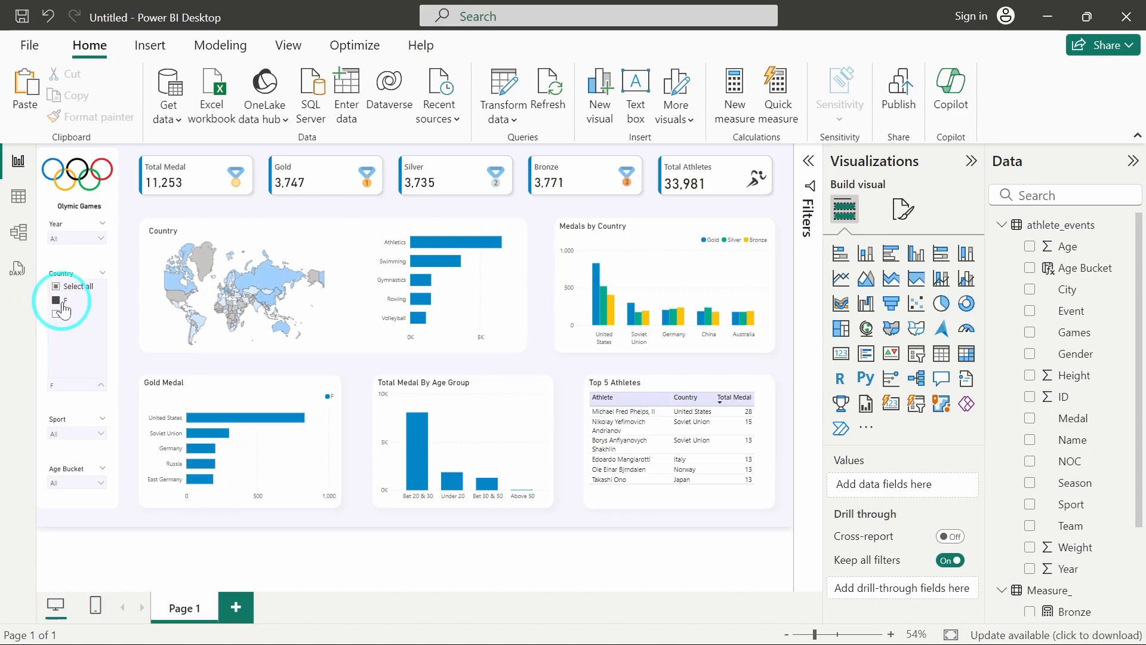
left_click(62, 302)
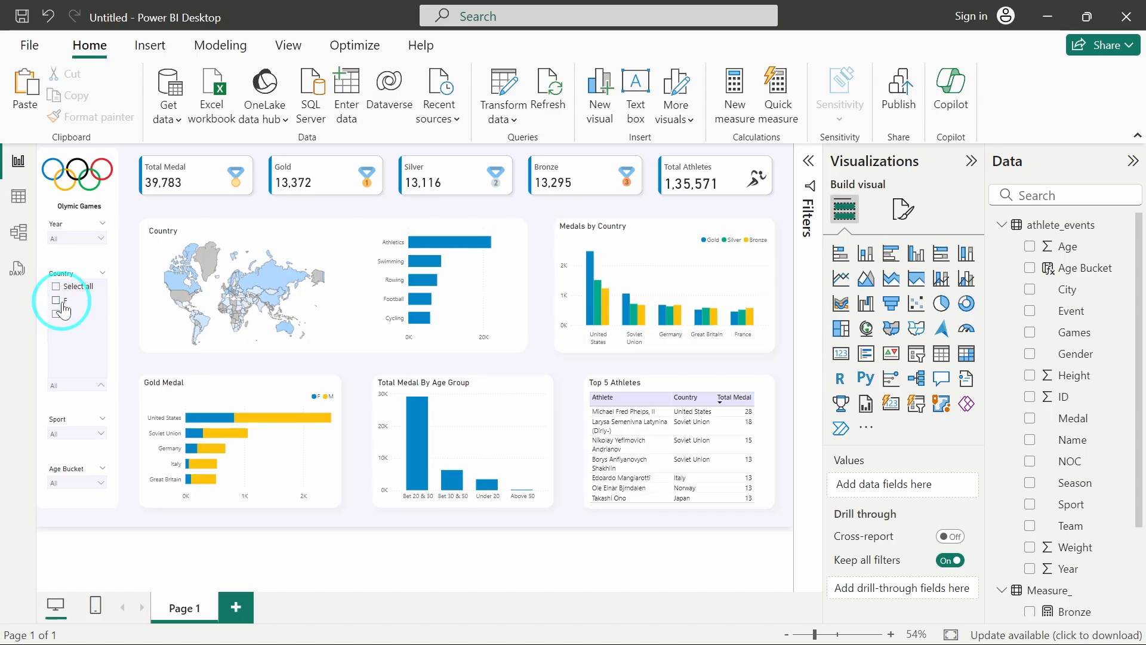
left_click(122, 309)
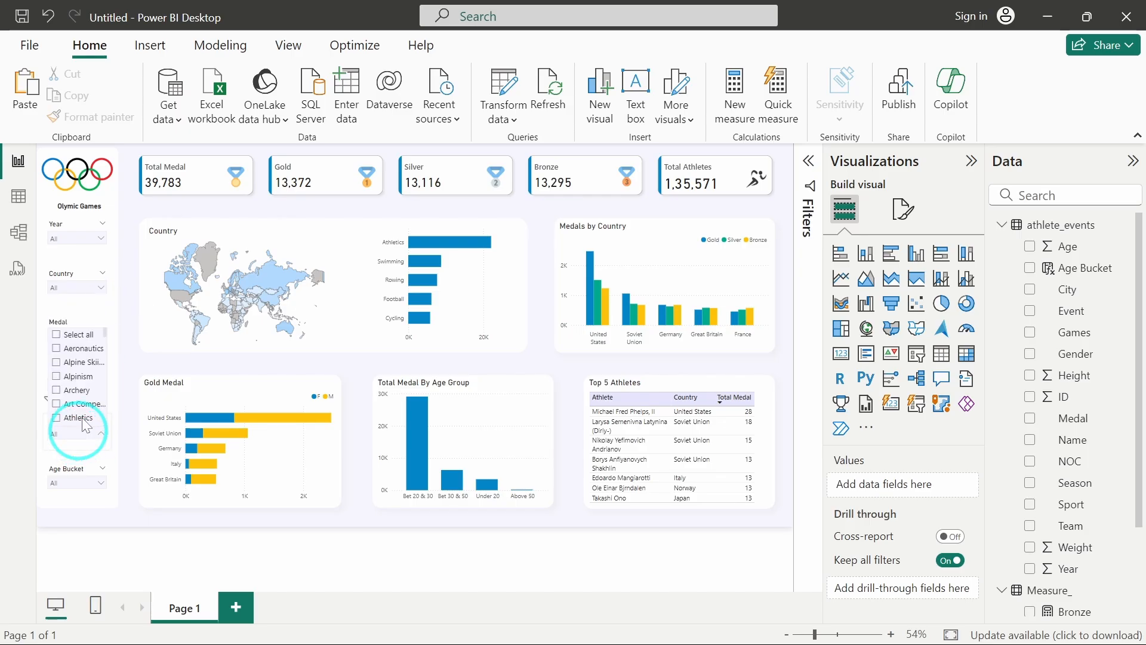
- Test the Sport slicer with Alpinism, Archery and Athletics in turn, clear the selection and close its list
left_click(75, 371)
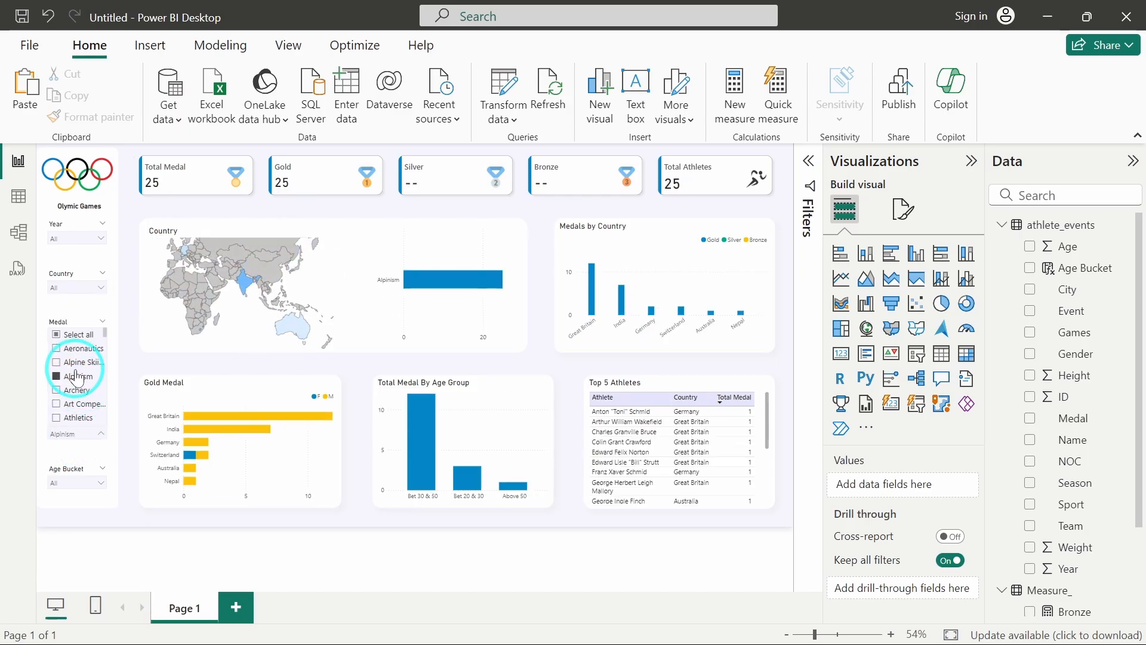
left_click(75, 371)
left_click(83, 393)
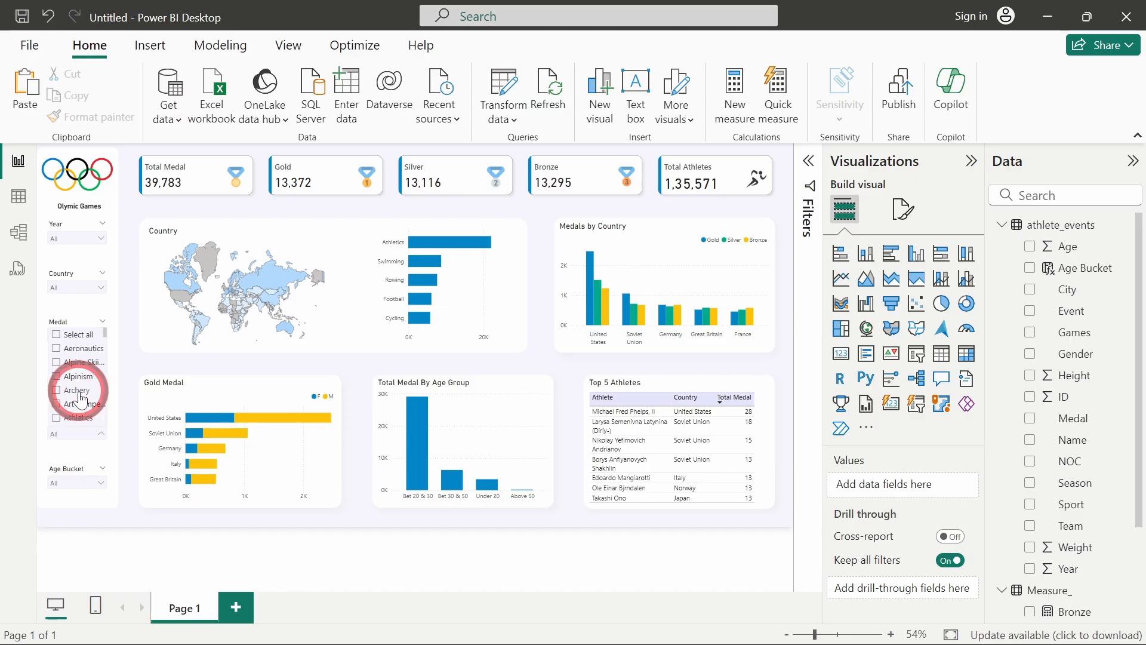
left_click(79, 394)
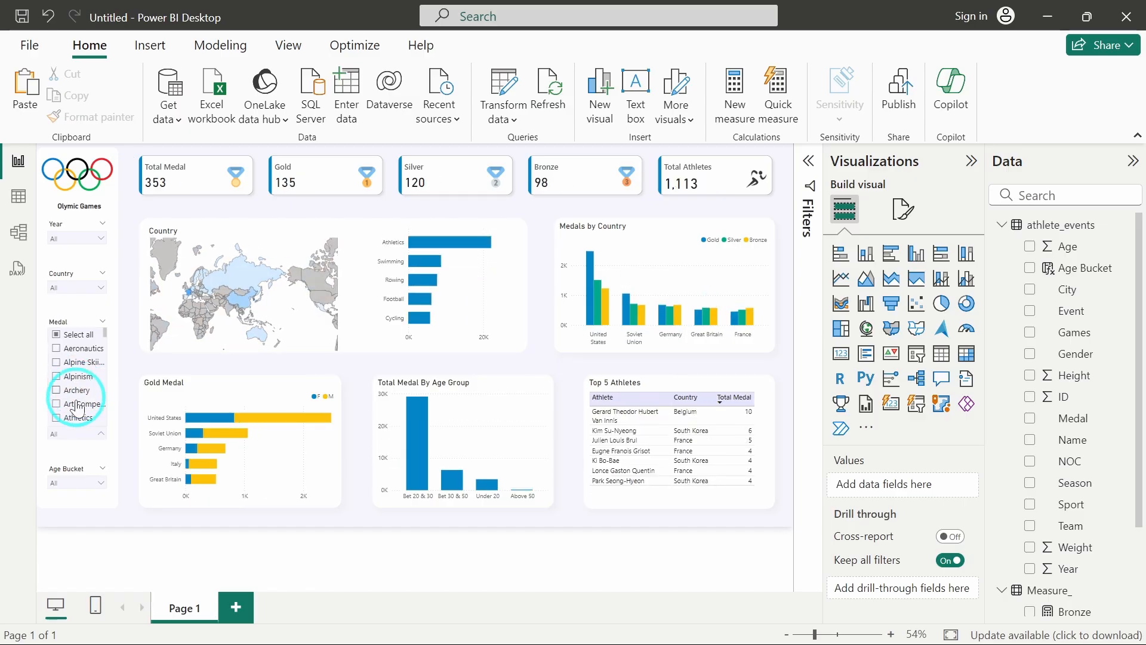
left_click(74, 418)
left_click(75, 418)
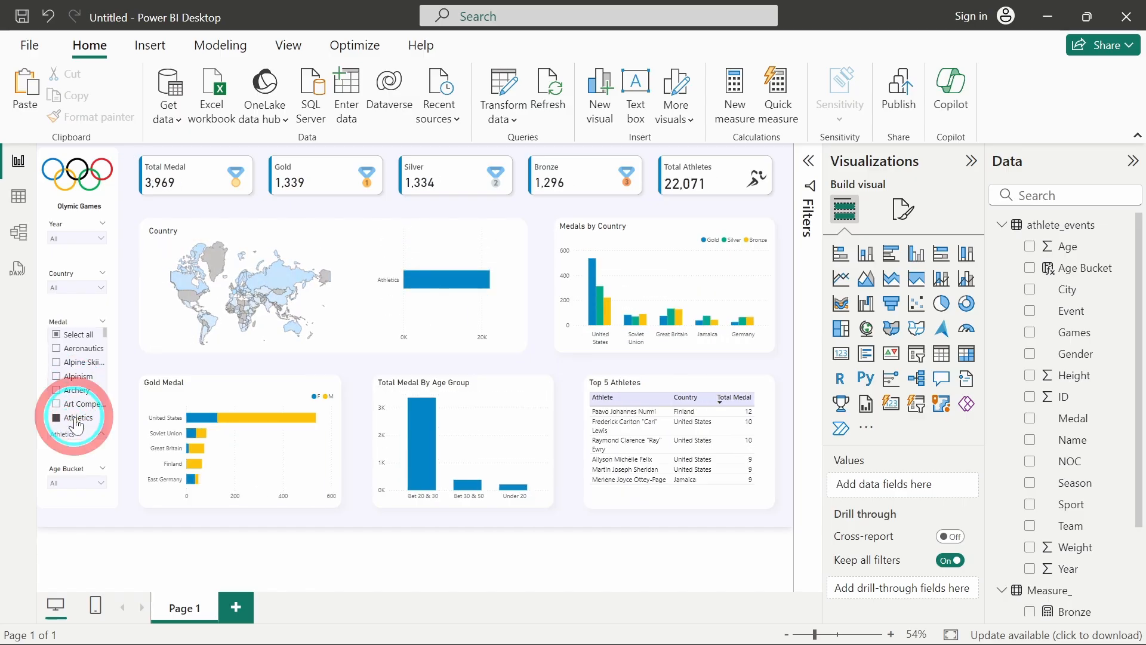
left_click(169, 363)
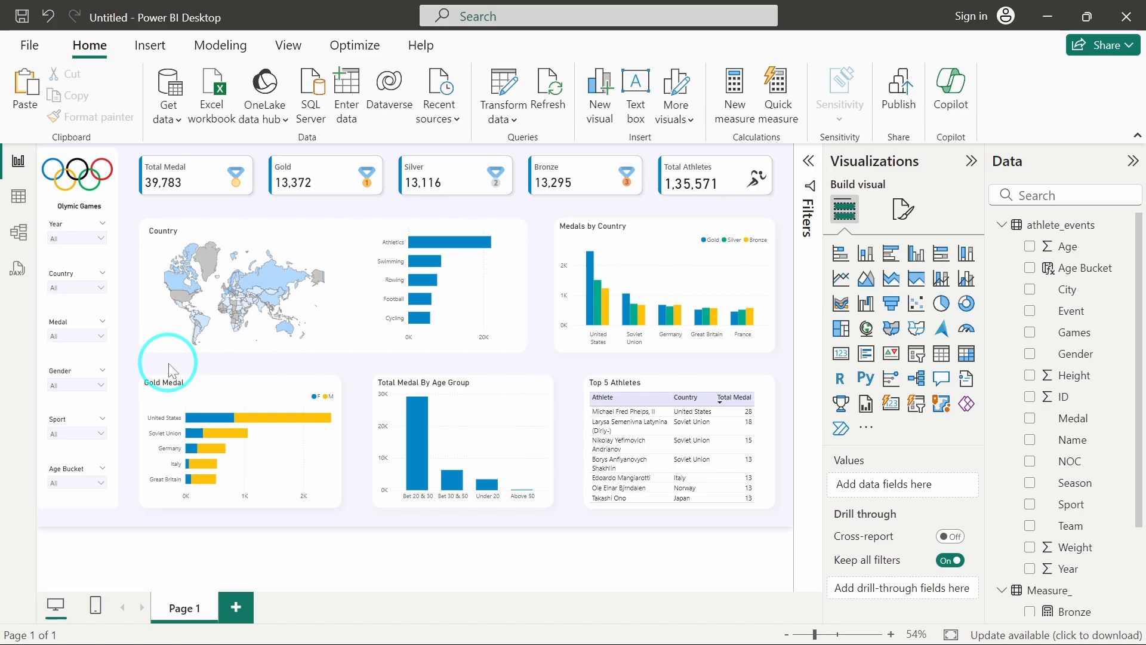